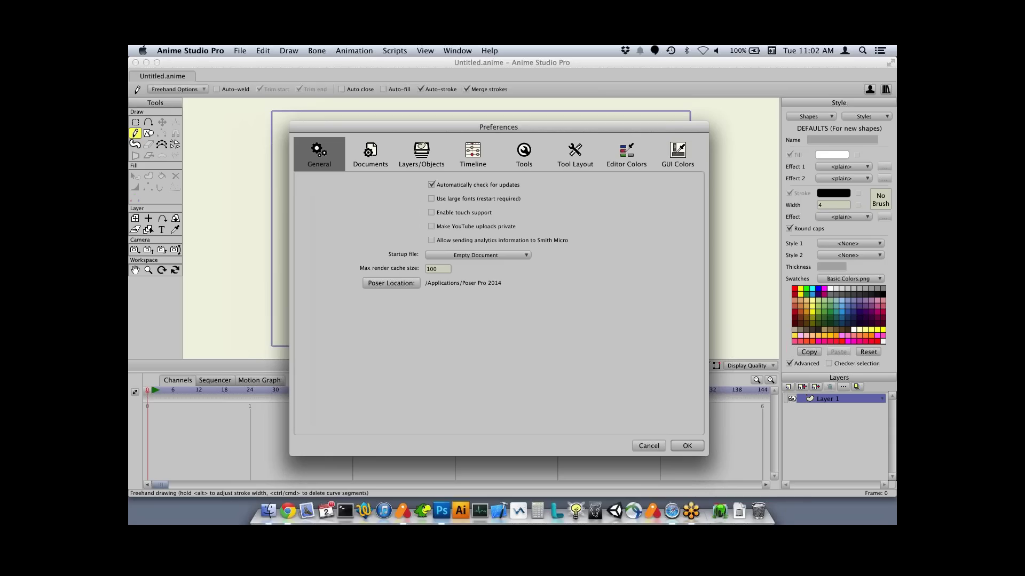
# - Review the Documents, Layers/Objects, Timeline, Tools and Tool Layout preference categories, and close the preferences
pyautogui.click(370, 154)
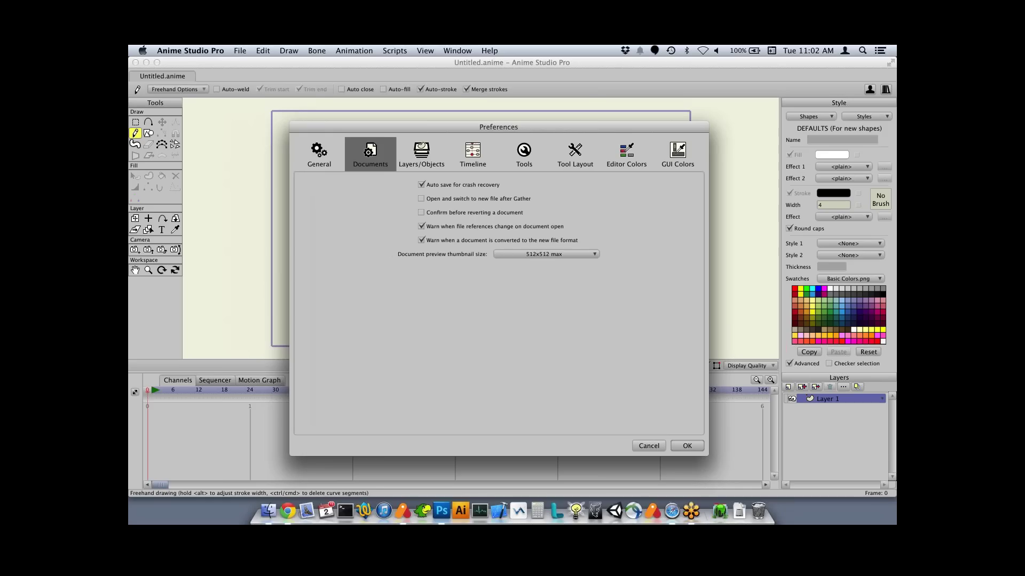
pyautogui.click(421, 154)
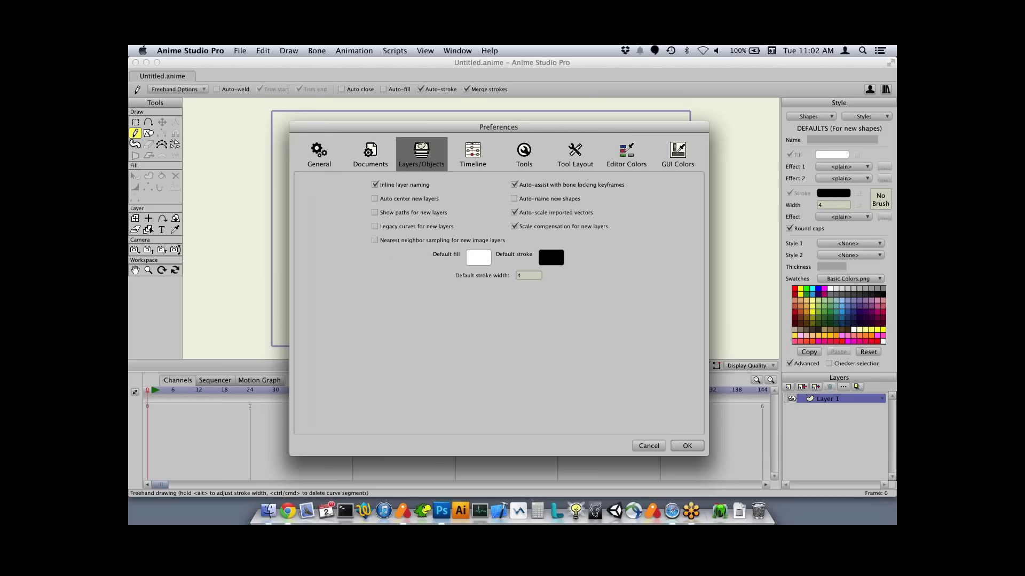
pyautogui.click(472, 154)
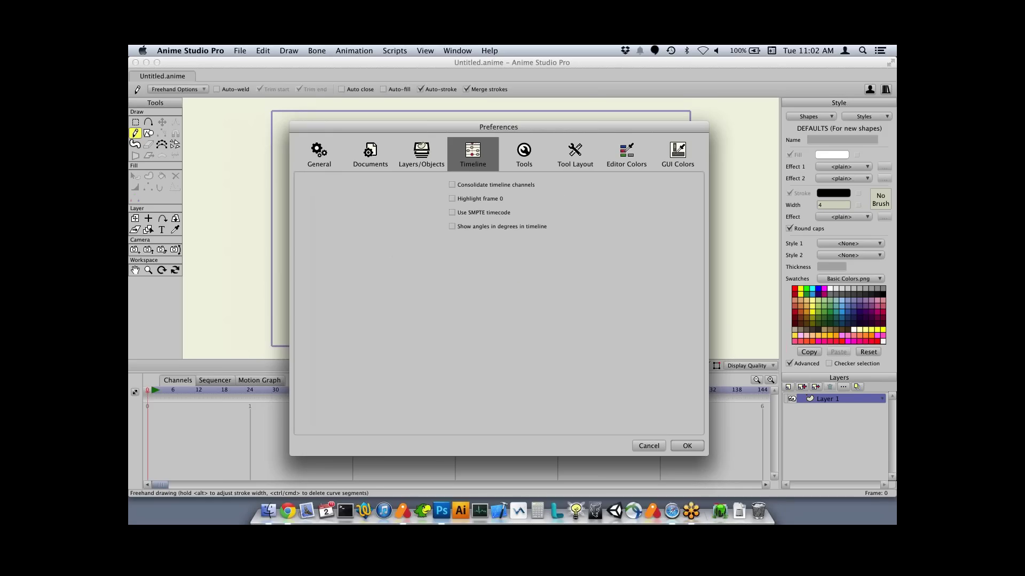
pyautogui.click(523, 154)
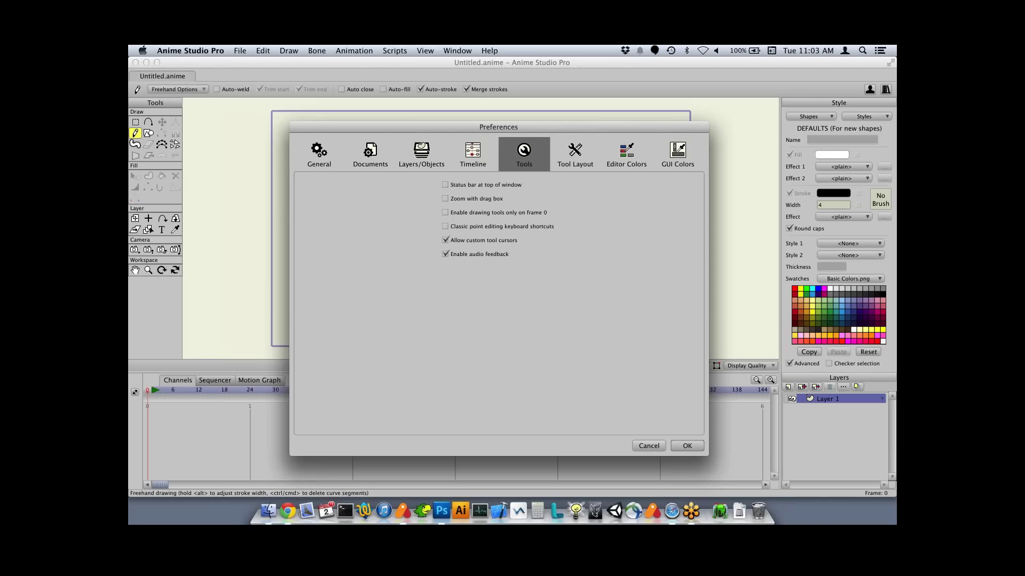
pyautogui.click(575, 154)
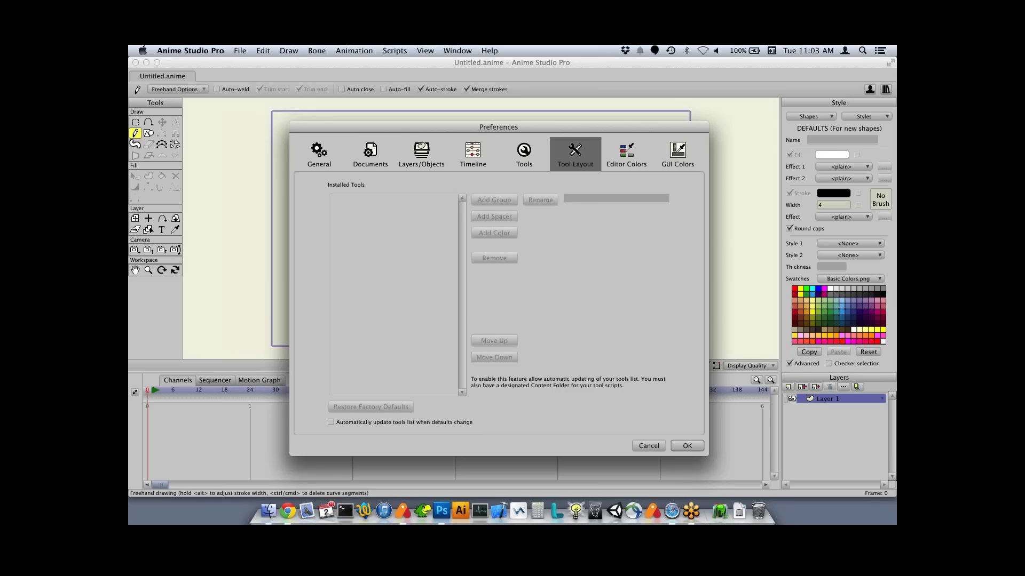
pyautogui.click(523, 154)
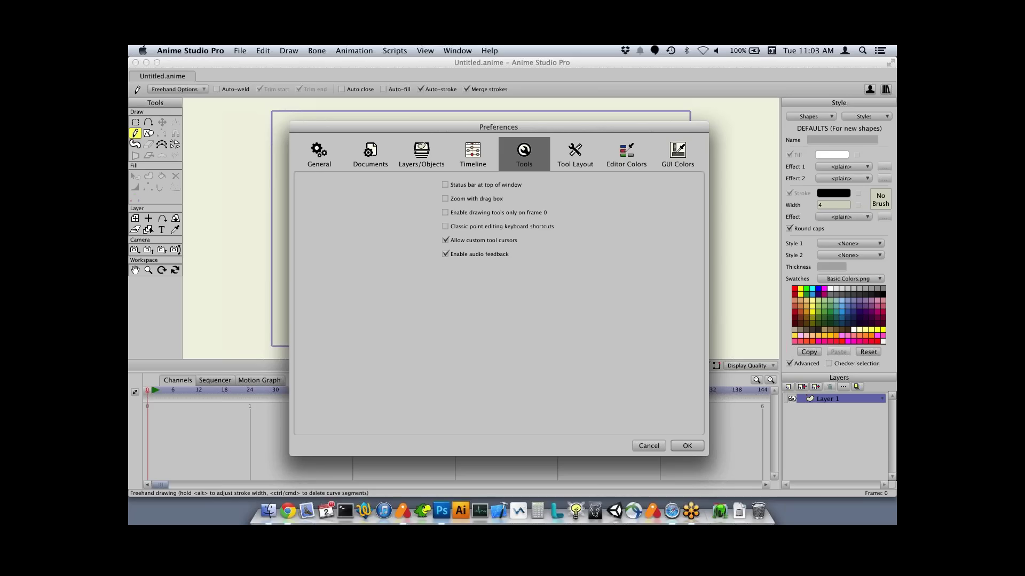
pyautogui.press('Return')
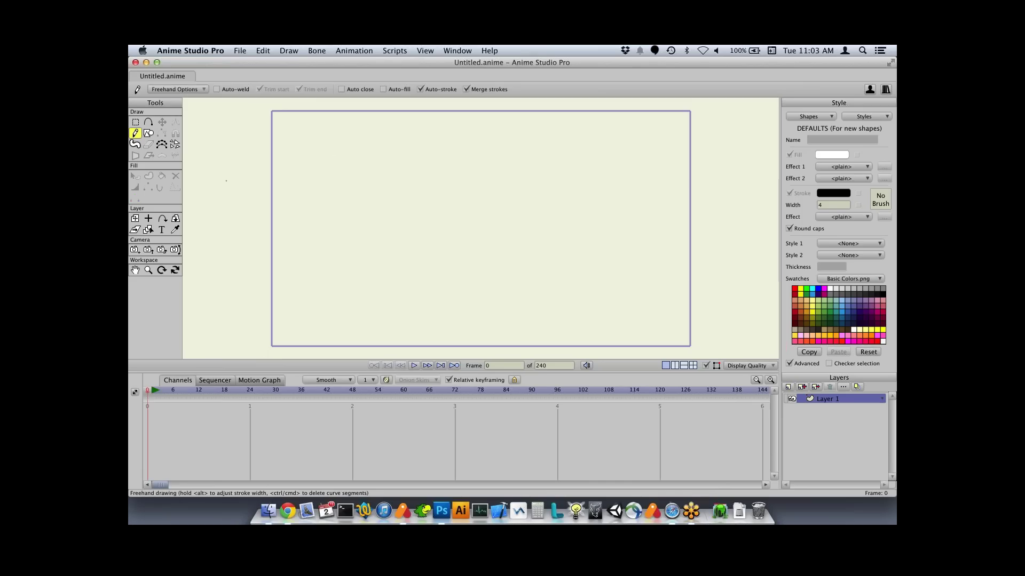
# - Import the OBJ 3D model house_obj.obj from the house_obj folder inside AS11 Features Webinar on the Desktop
pyautogui.click(240, 50)
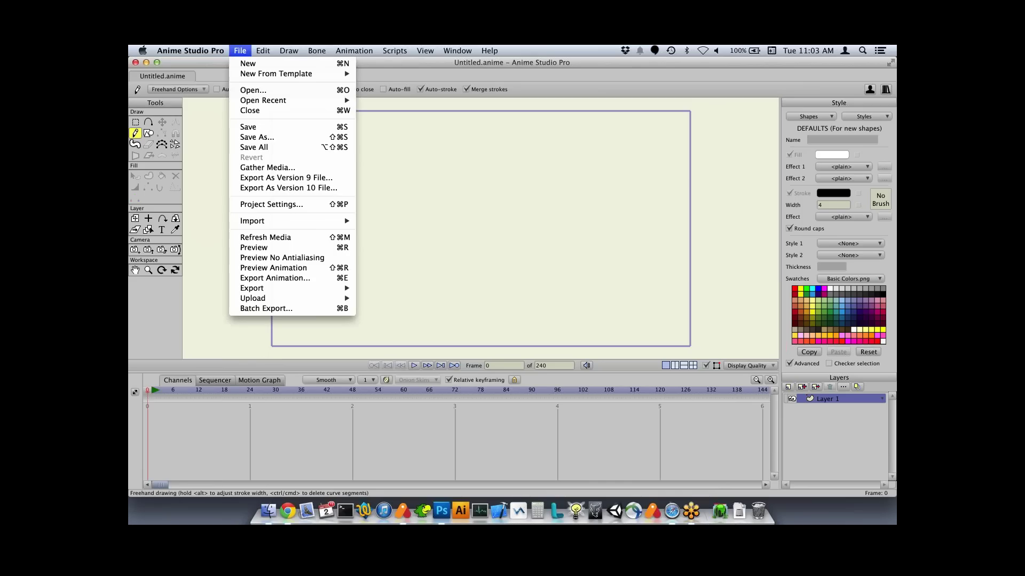
pyautogui.moveTo(288, 221)
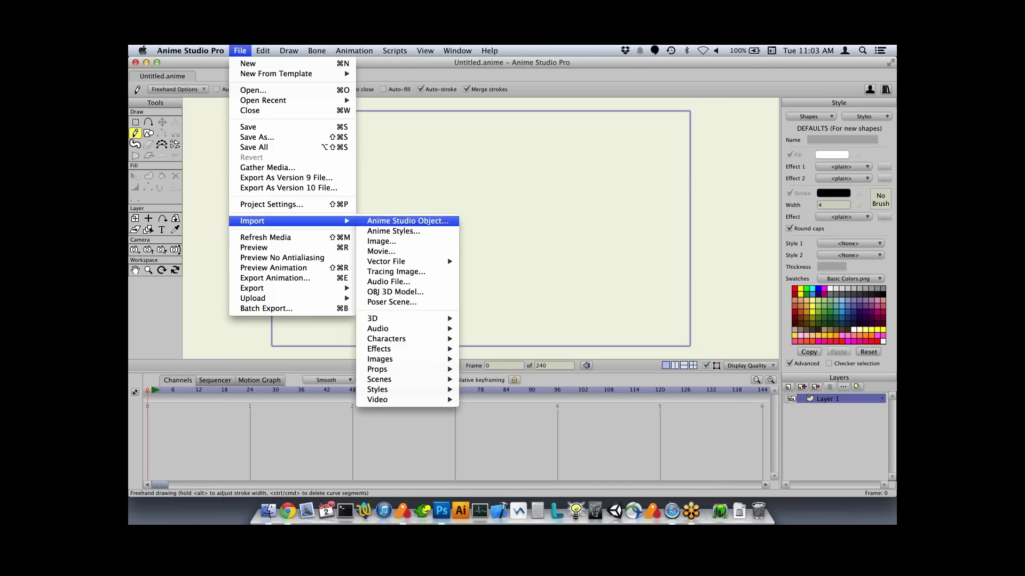
pyautogui.click(395, 292)
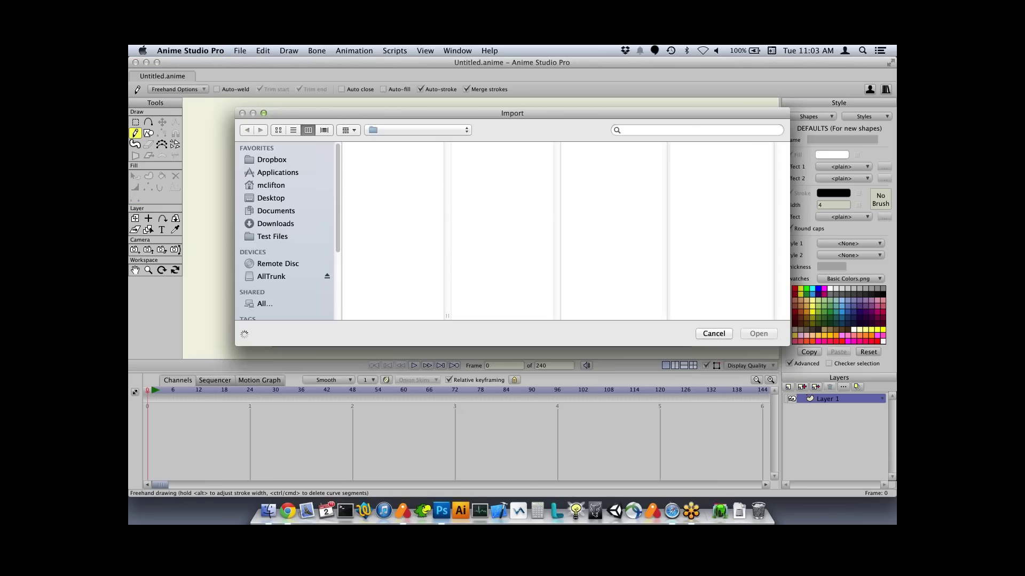
pyautogui.click(272, 198)
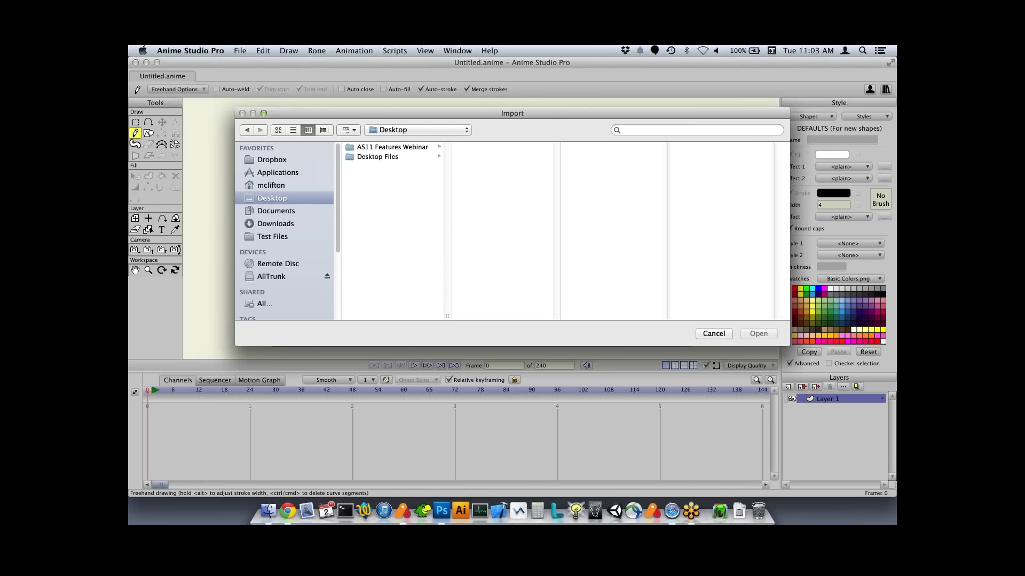
pyautogui.click(392, 147)
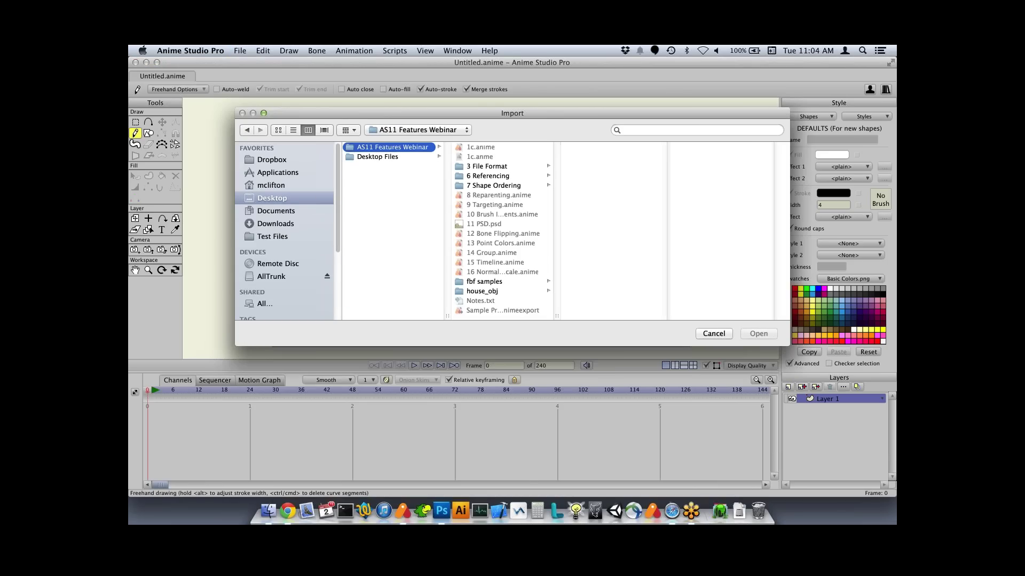
pyautogui.click(482, 290)
pyautogui.doubleClick(597, 176)
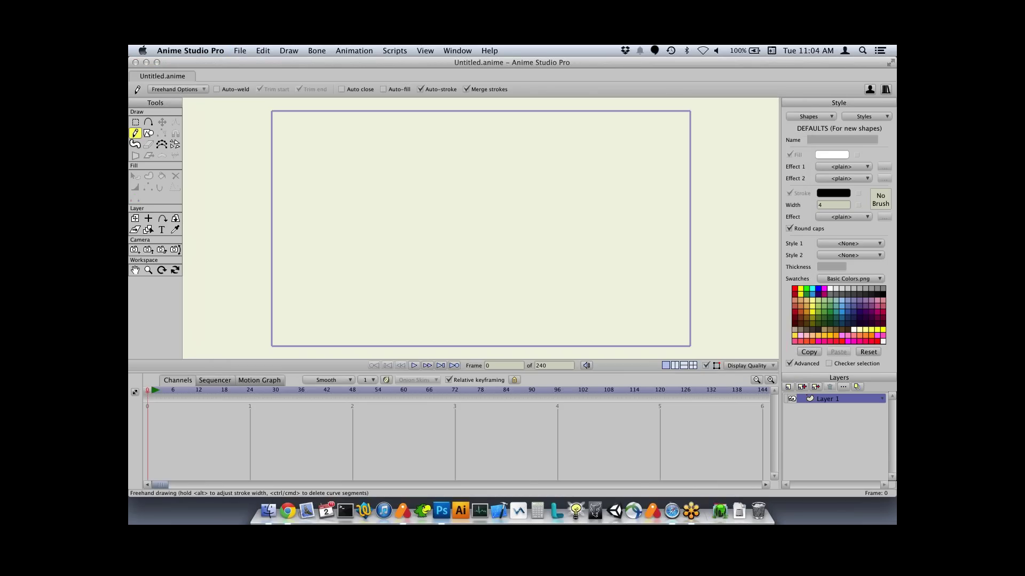
# - Run the 3D script that rescales and recentres the imported house model to fit the canvas
pyautogui.click(395, 51)
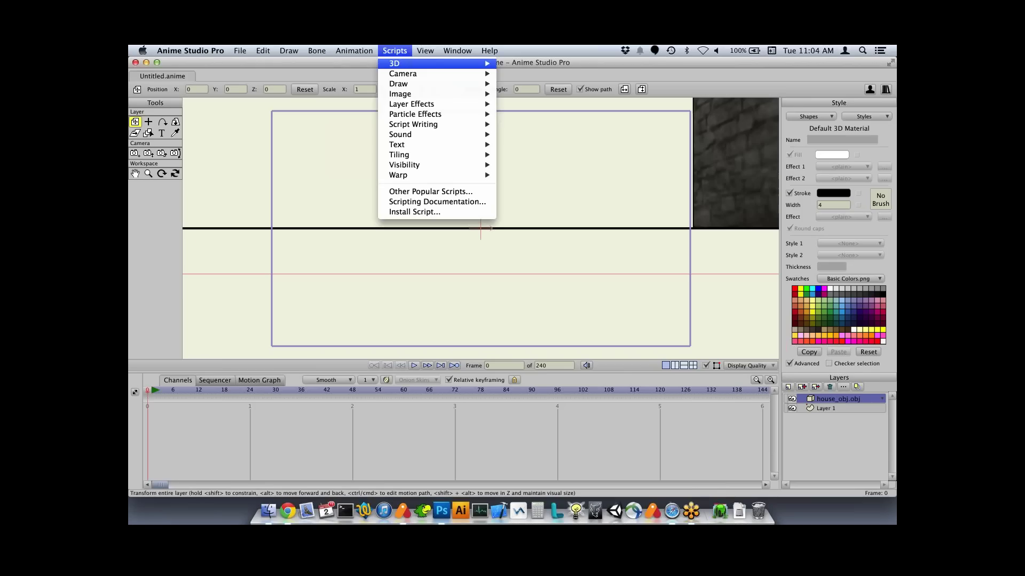
pyautogui.moveTo(411, 62)
pyautogui.click(520, 65)
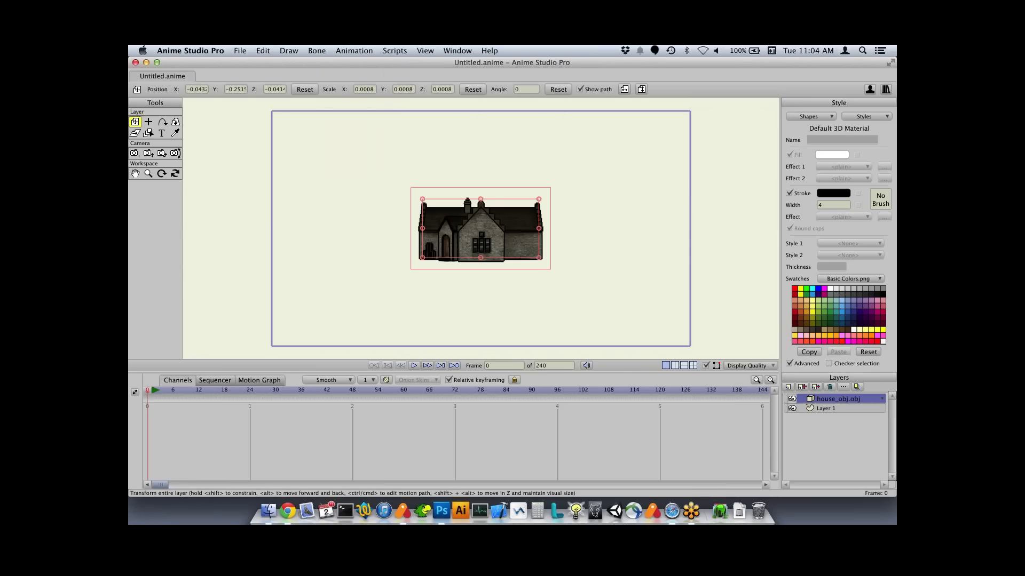
# - Open 1c.anime from the AS11 Features Webinar folder and rotate its house layer around the X and Y axes
pyautogui.press('super+o')
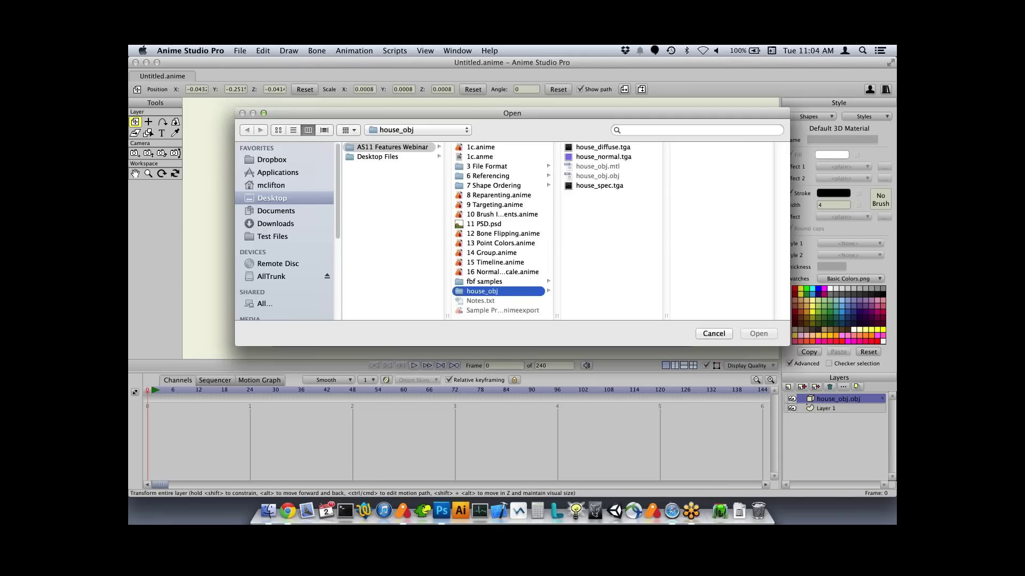
pyautogui.doubleClick(480, 147)
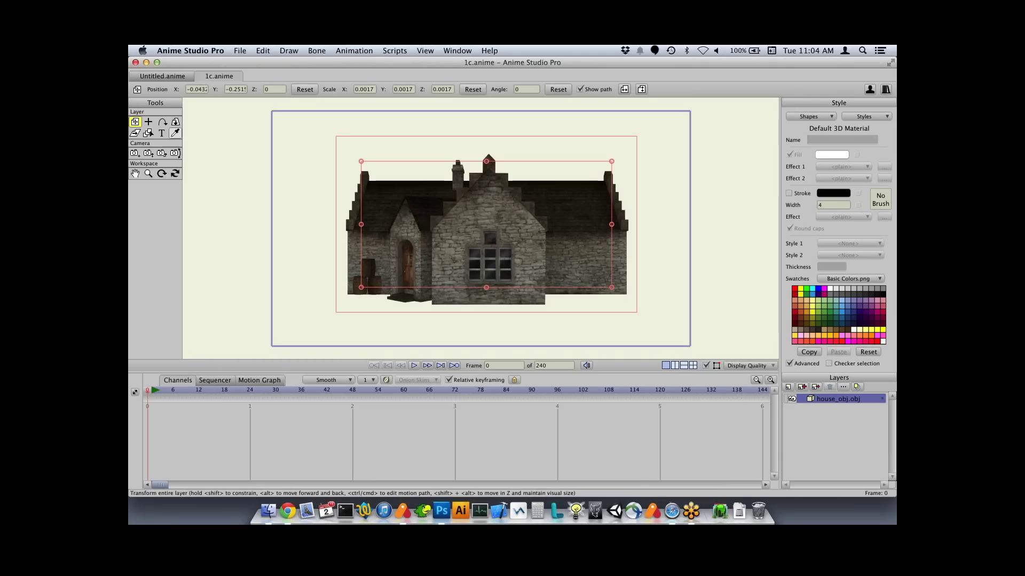
pyautogui.click(175, 122)
pyautogui.moveTo(480, 224); pyautogui.dragTo(416, 240)
pyautogui.moveTo(350, 214); pyautogui.dragTo(359, 332)
pyautogui.moveTo(359, 288); pyautogui.dragTo(433, 335)
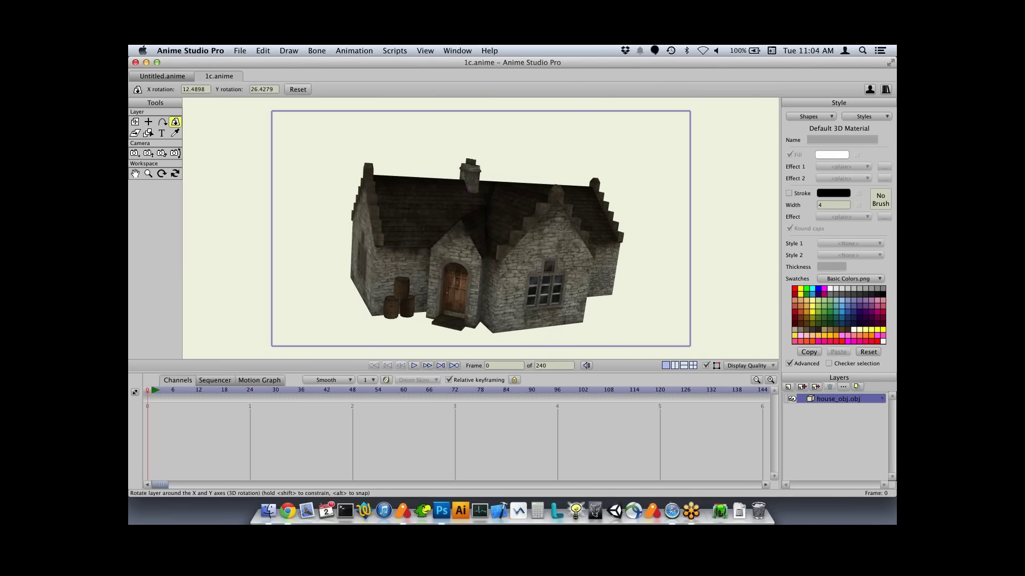
pyautogui.moveTo(534, 245); pyautogui.dragTo(460, 315)
pyautogui.moveTo(395, 320); pyautogui.dragTo(433, 291)
# - Examine the Zoom Camera tool's vertical field of view and 35mm-equivalent focal length settings
pyautogui.click(148, 153)
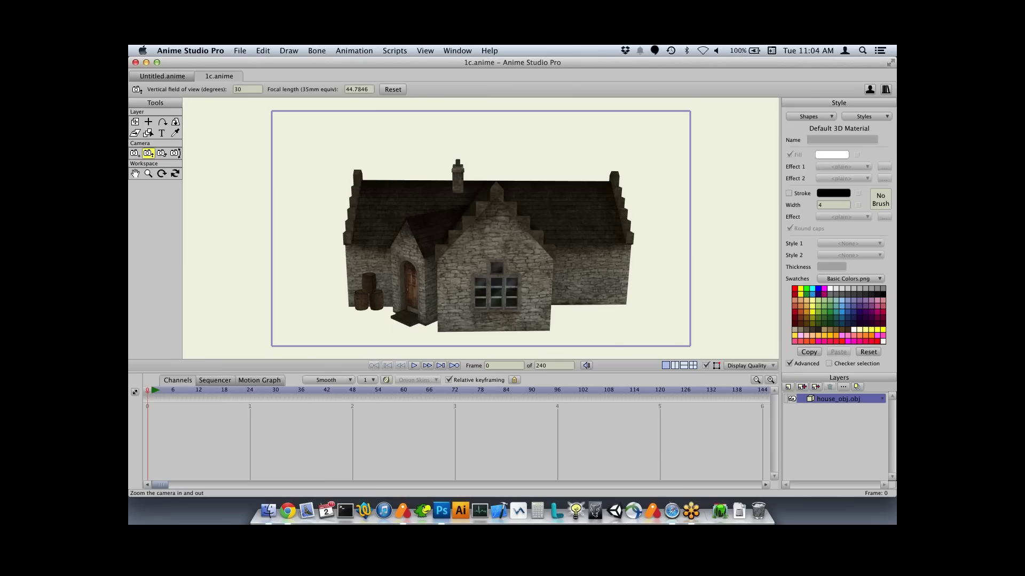
pyautogui.click(359, 89)
pyautogui.click(235, 89)
# - Show the 3D axes and orbit the workspace to view the house model from several angles
pyautogui.click(424, 50)
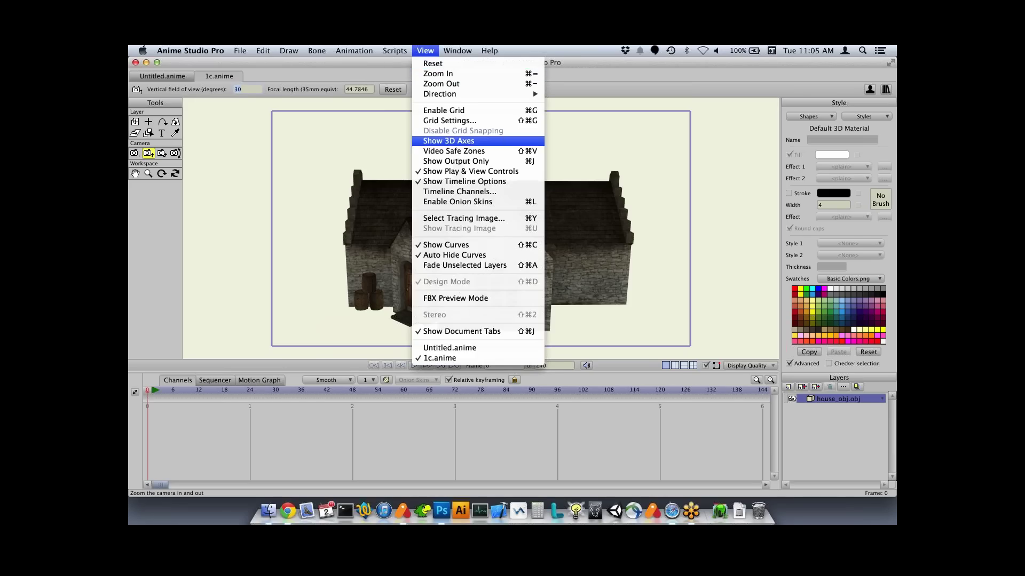
pyautogui.click(448, 141)
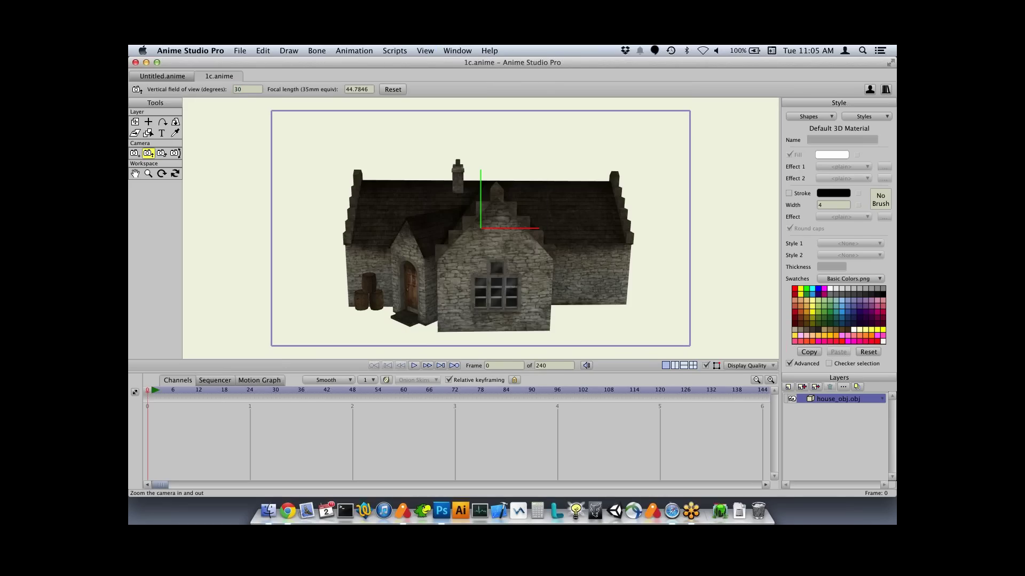
pyautogui.click(175, 173)
pyautogui.moveTo(536, 305); pyautogui.dragTo(559, 262)
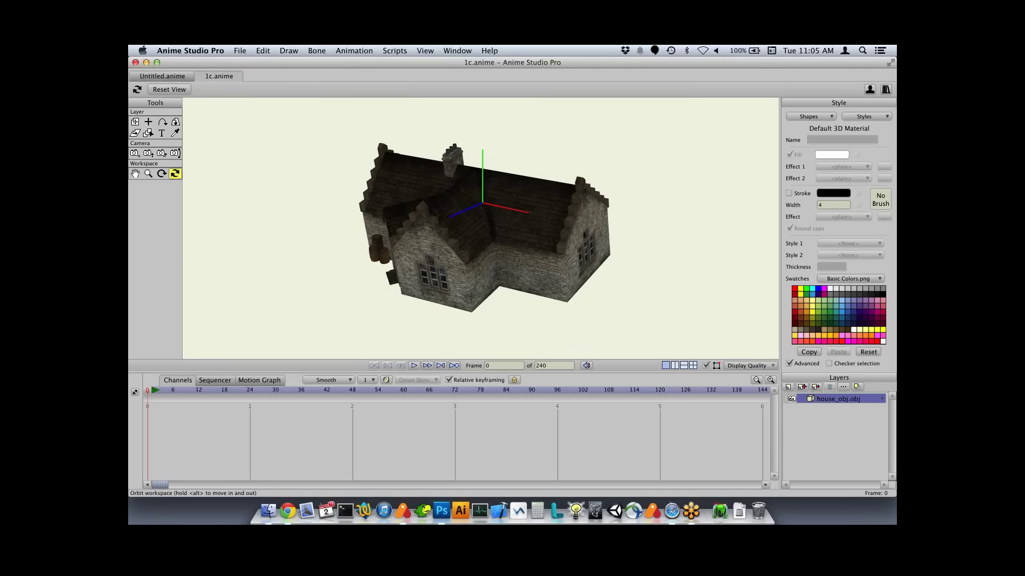
pyautogui.moveTo(559, 263); pyautogui.dragTo(472, 233)
pyautogui.moveTo(277, 217); pyautogui.dragTo(483, 315)
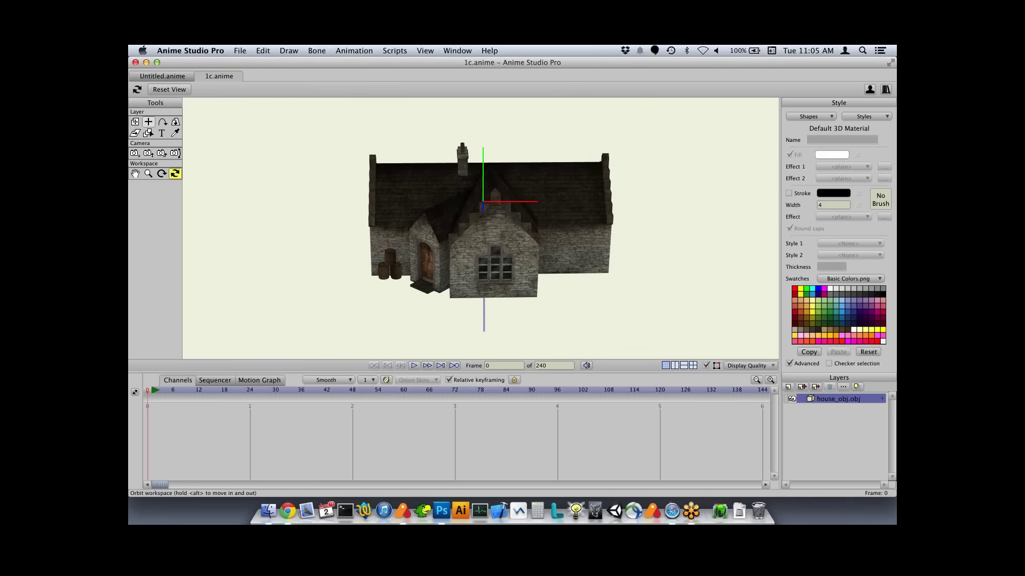
# - Move the house layer to about X 0.11, Y 0.30, Z 1.70 and hide the 3D axes
pyautogui.click(135, 121)
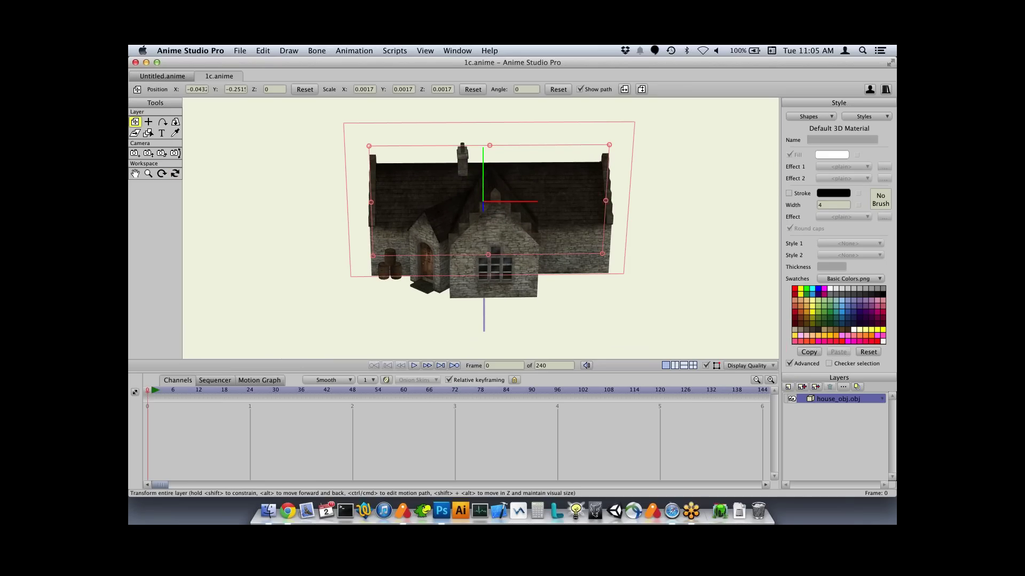
pyautogui.moveTo(489, 200); pyautogui.dragTo(483, 244)
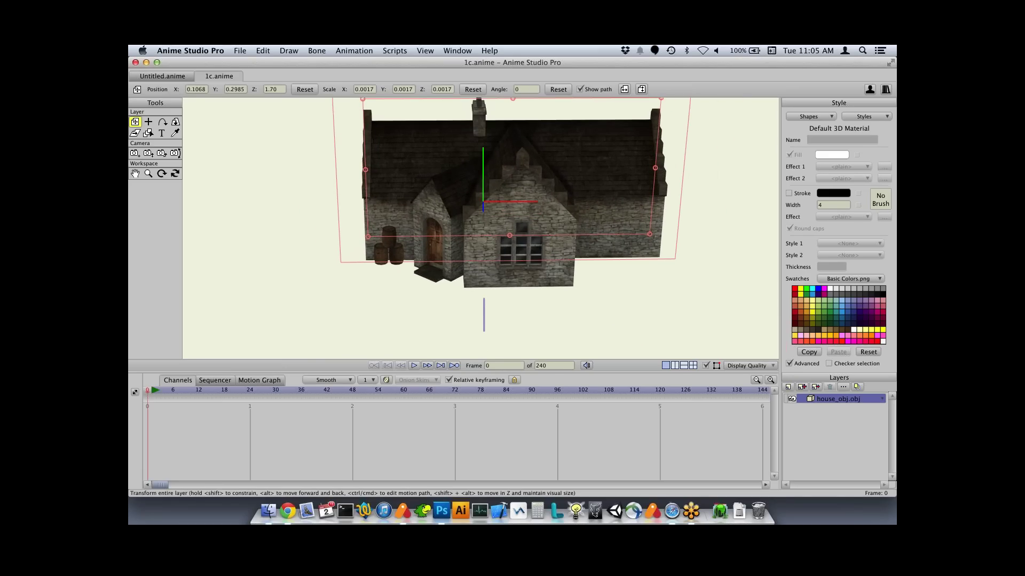
pyautogui.click(425, 51)
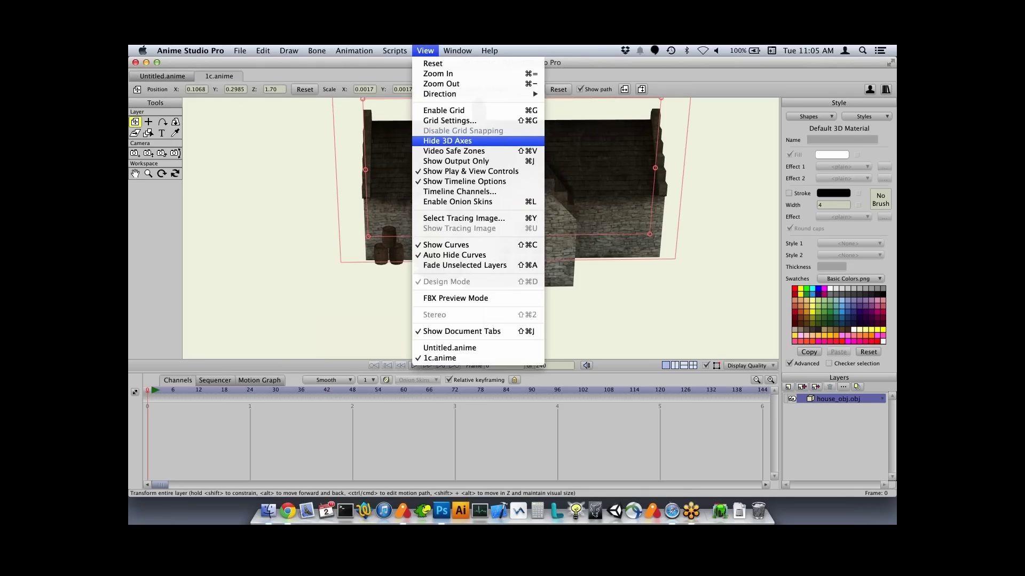
pyautogui.click(447, 141)
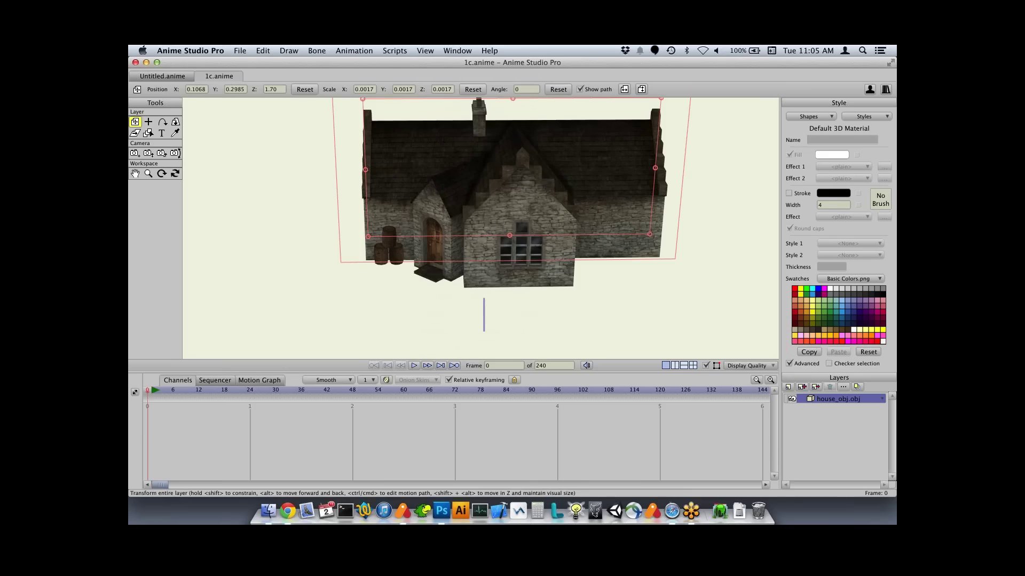
# - Close 1c.anime and the untitled document without saving their changes
pyautogui.press('super+w')
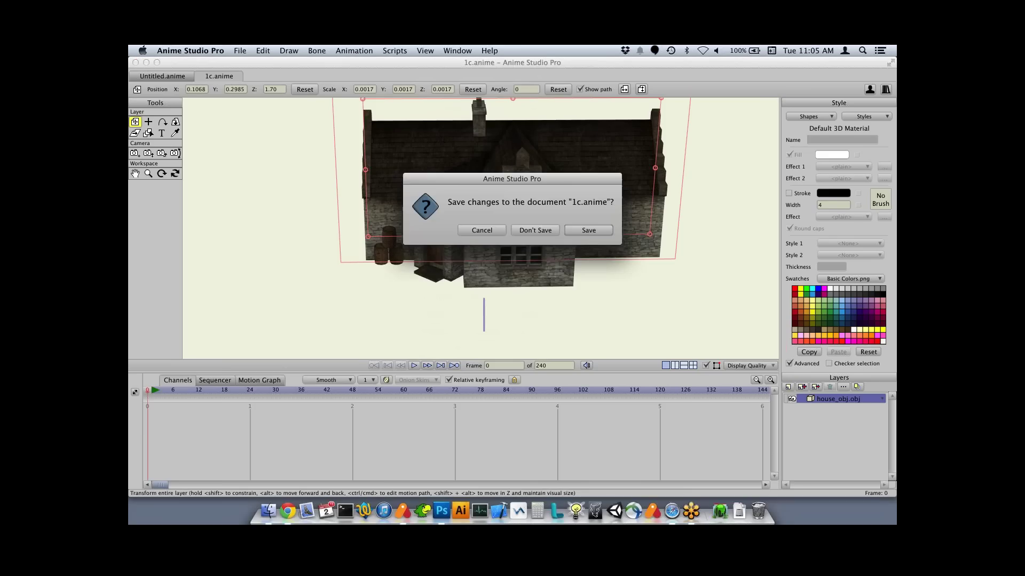
pyautogui.press('super+d')
pyautogui.press('super+w')
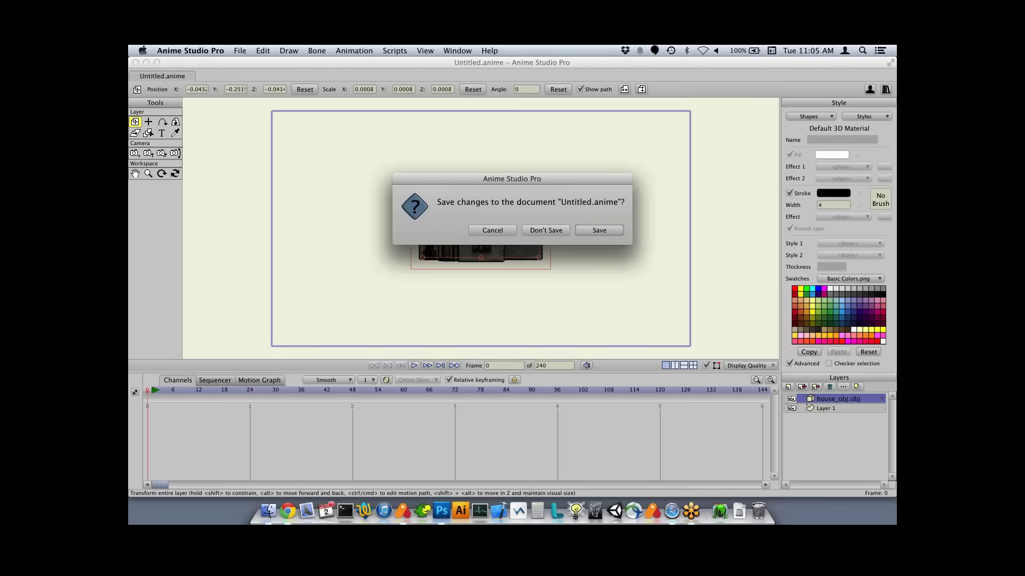
pyautogui.press('super+d')
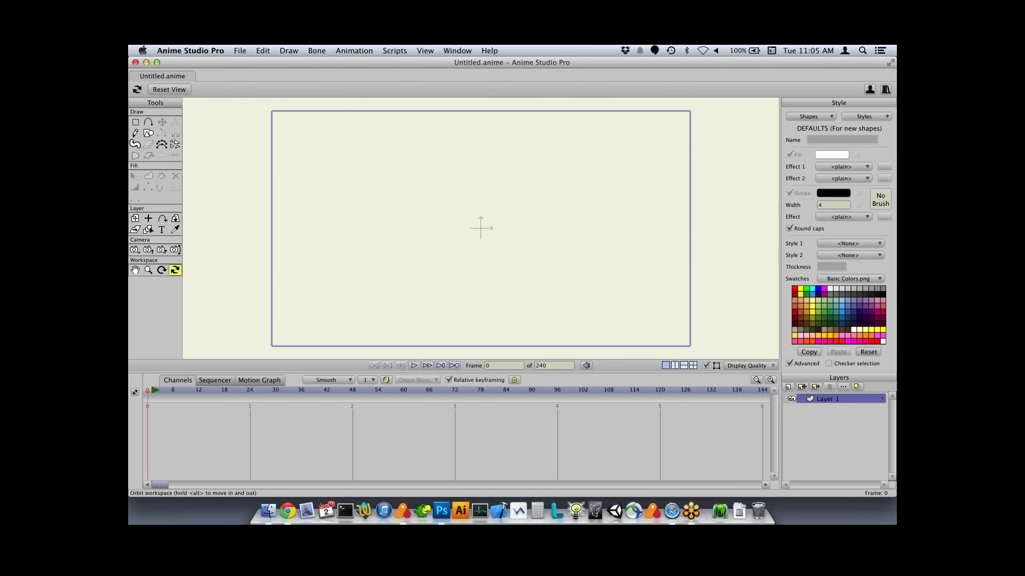
# - Open Batch Export and try to load the export profile named Sample Profile
pyautogui.click(240, 51)
pyautogui.click(266, 309)
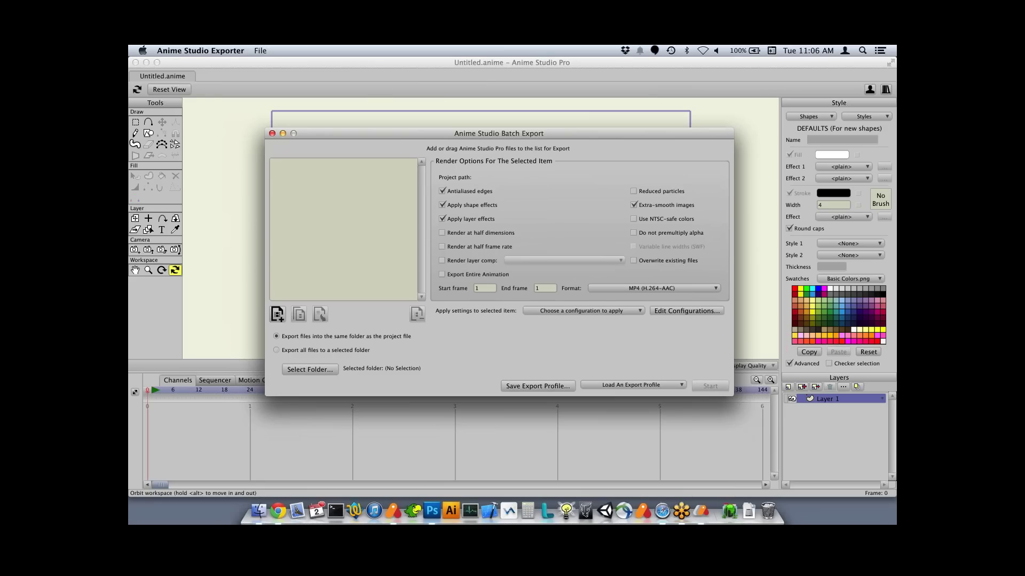
pyautogui.click(632, 385)
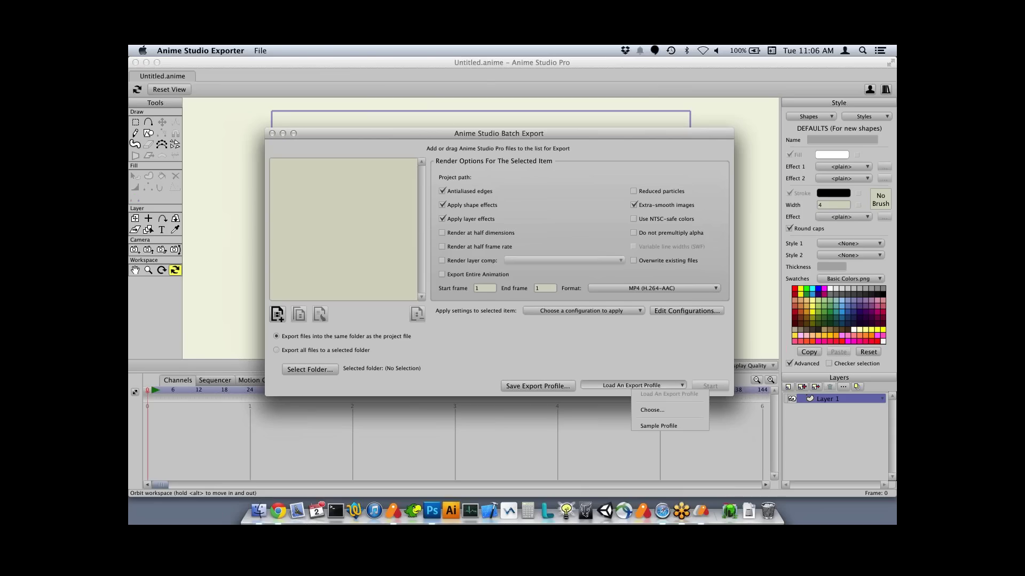
pyautogui.click(659, 426)
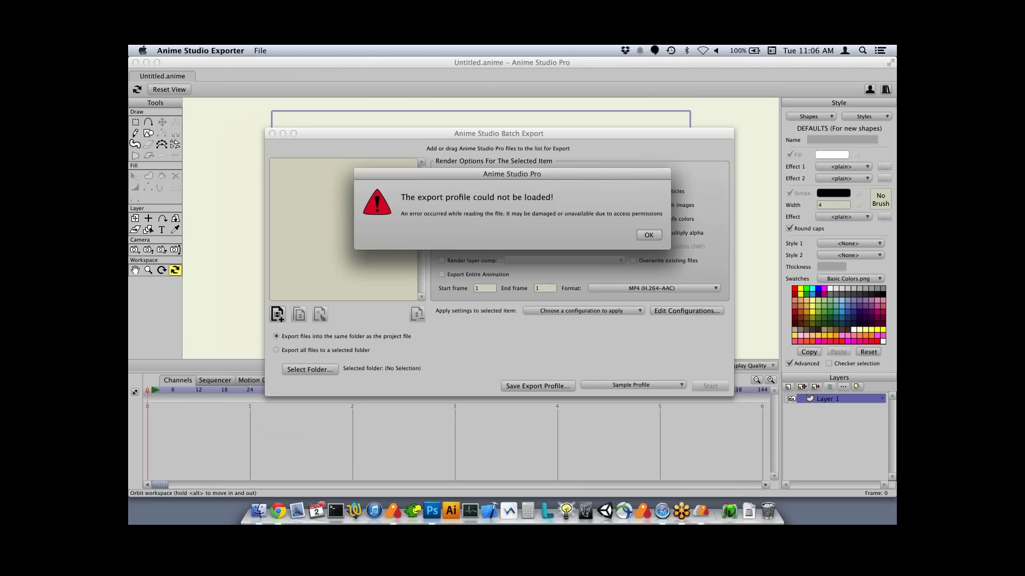
pyautogui.press('Return')
# - Try to load an export profile from a chosen file, cancelling the search for its missing project file
pyautogui.click(637, 387)
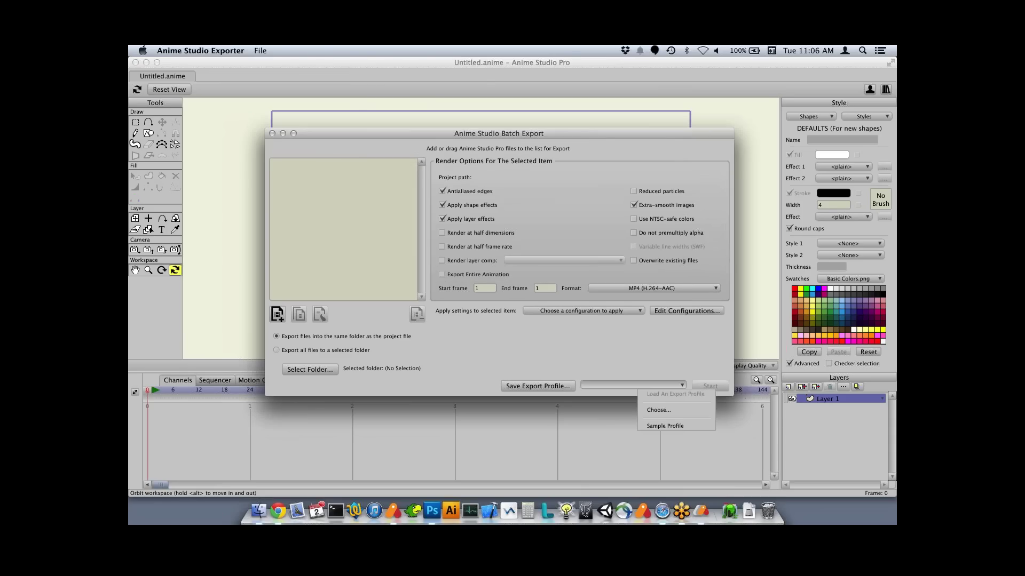
pyautogui.click(657, 410)
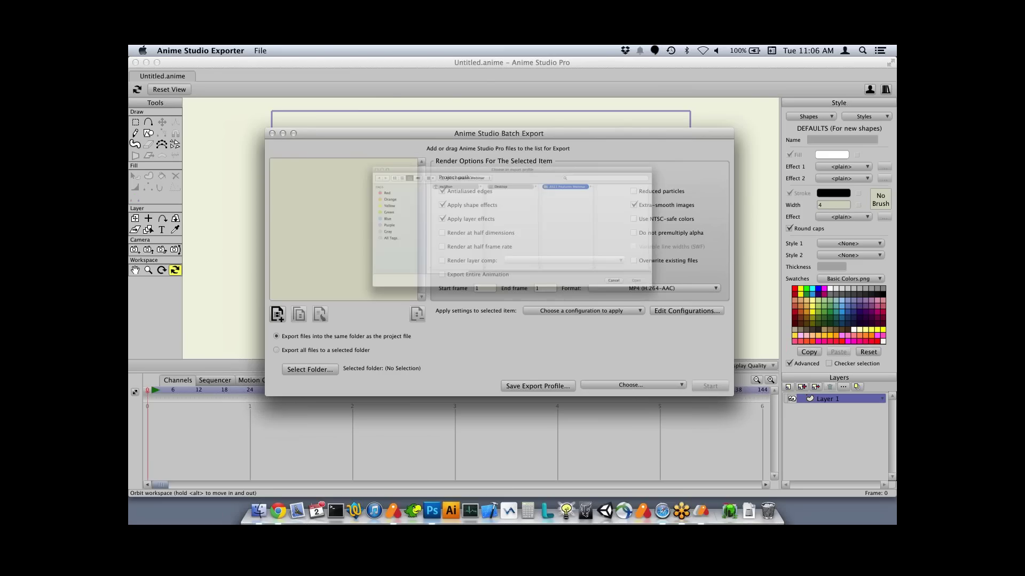
pyautogui.doubleClick(727, 308)
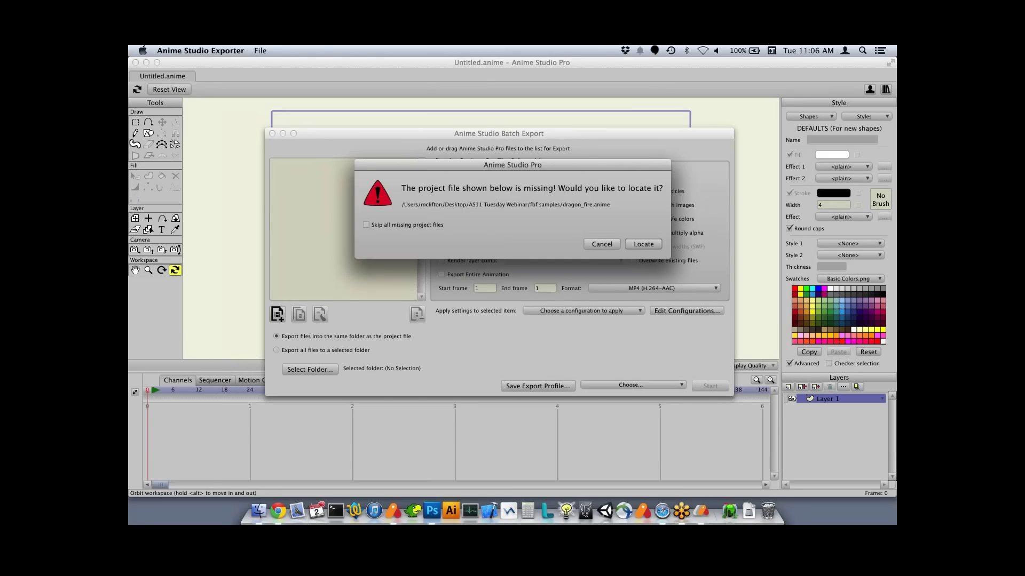
pyautogui.press('Escape')
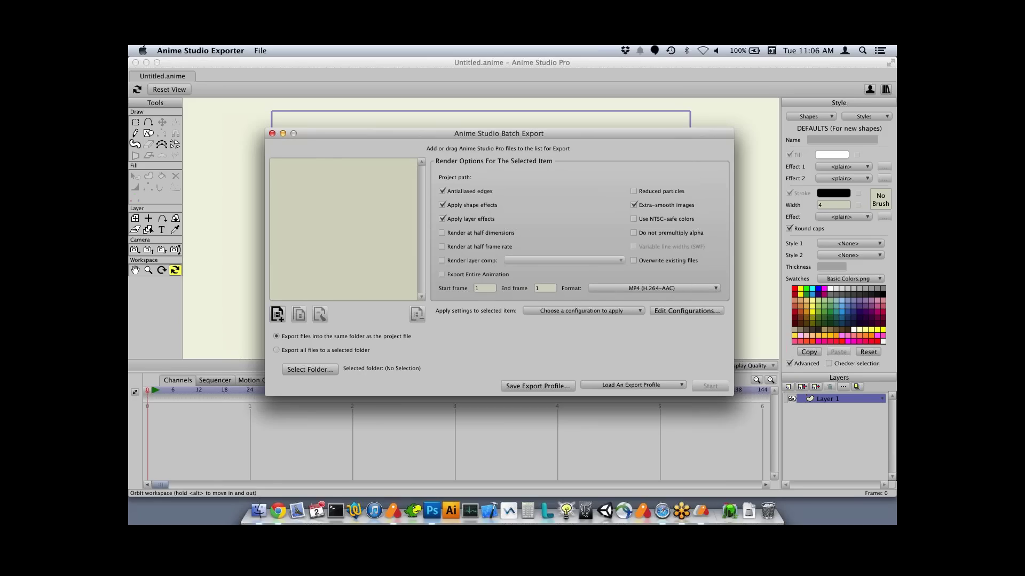
# - Add the six project files from OCAC_corredor_bioceanico to water2 in Finder's fbf samples folder to the batch export list
pyautogui.click(259, 511)
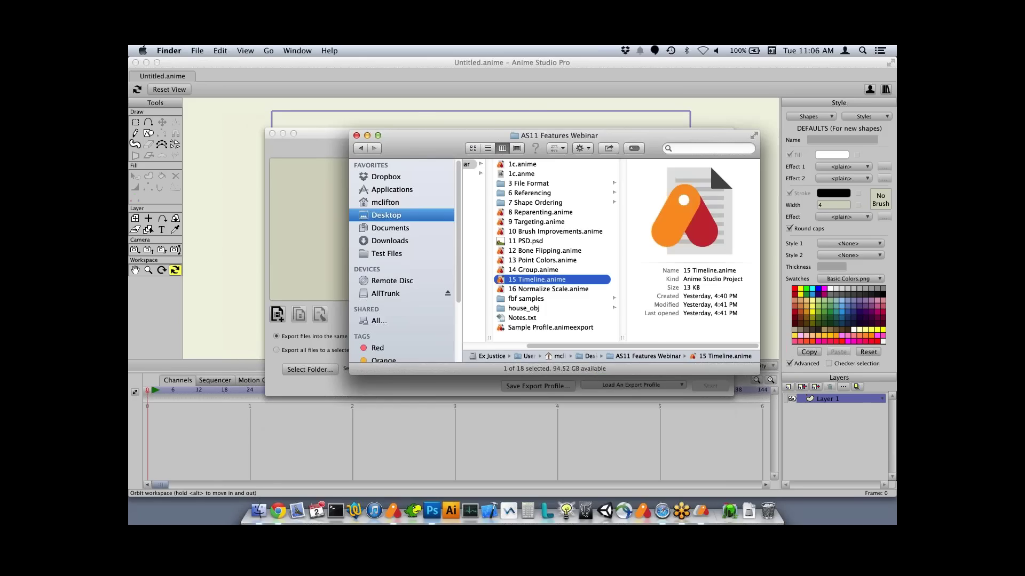
pyautogui.click(526, 299)
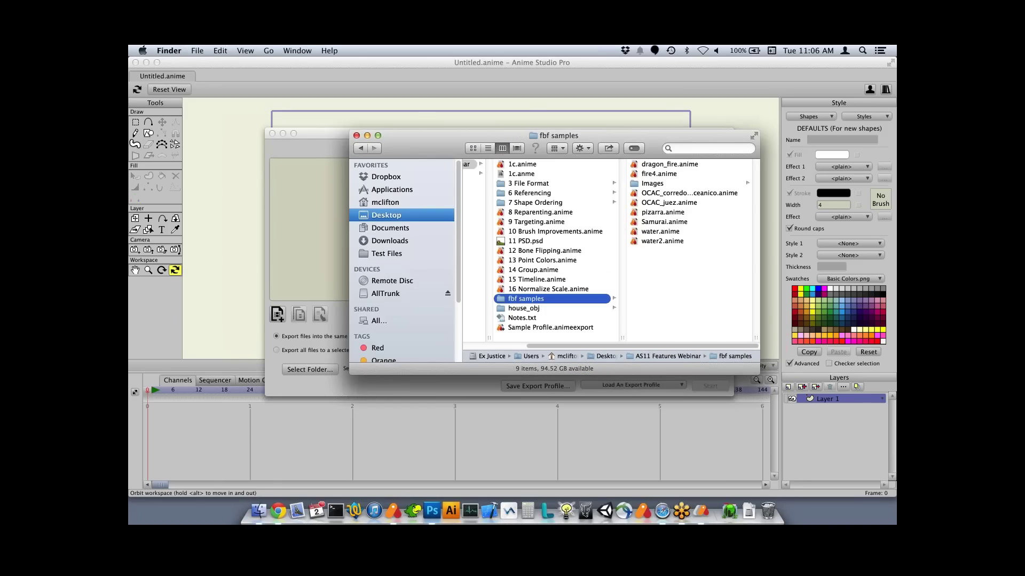
pyautogui.moveTo(688, 259); pyautogui.dragTo(312, 206)
pyautogui.moveTo(320, 134); pyautogui.dragTo(309, 116)
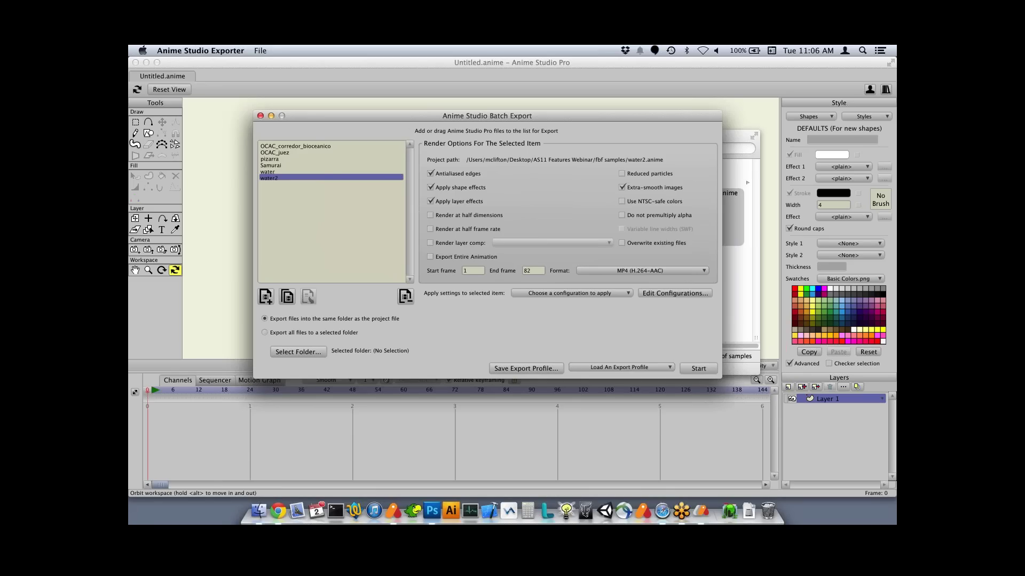
# - Create a render options configuration named Test with antialiased edges and layer effects off, and half dimensions and half frame rate on
pyautogui.click(621, 367)
pyautogui.press('Escape')
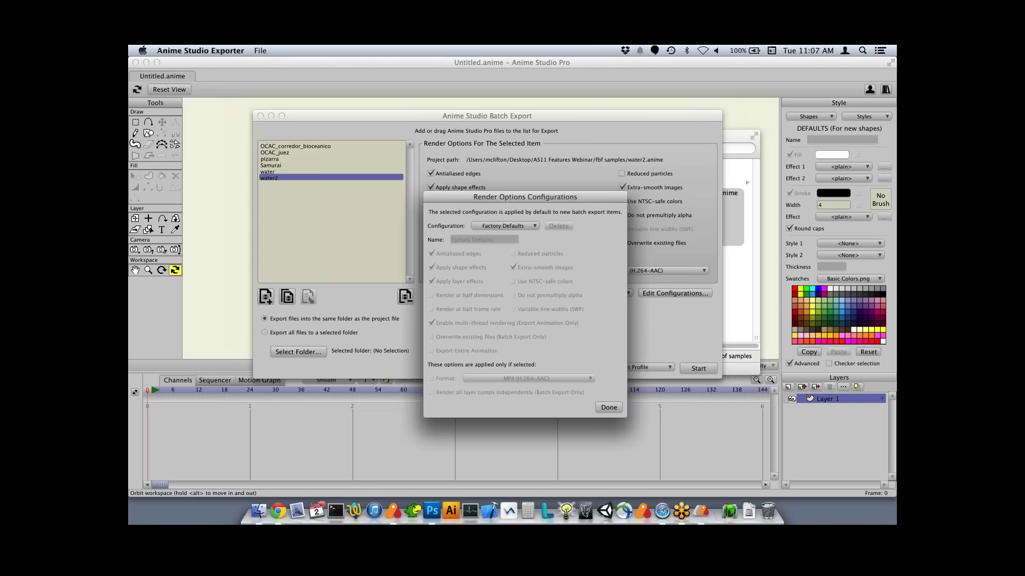
pyautogui.click(505, 225)
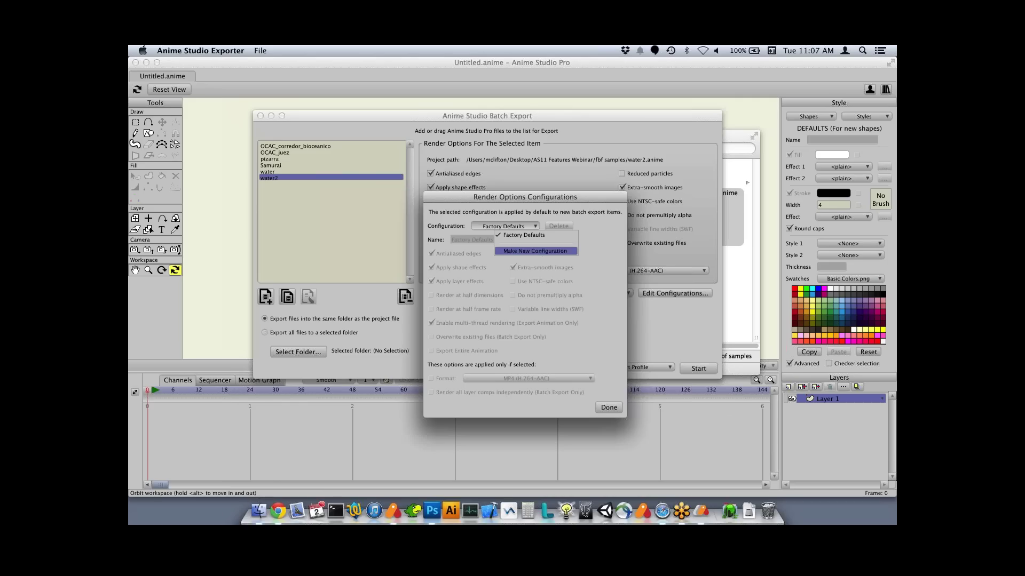
pyautogui.click(534, 251)
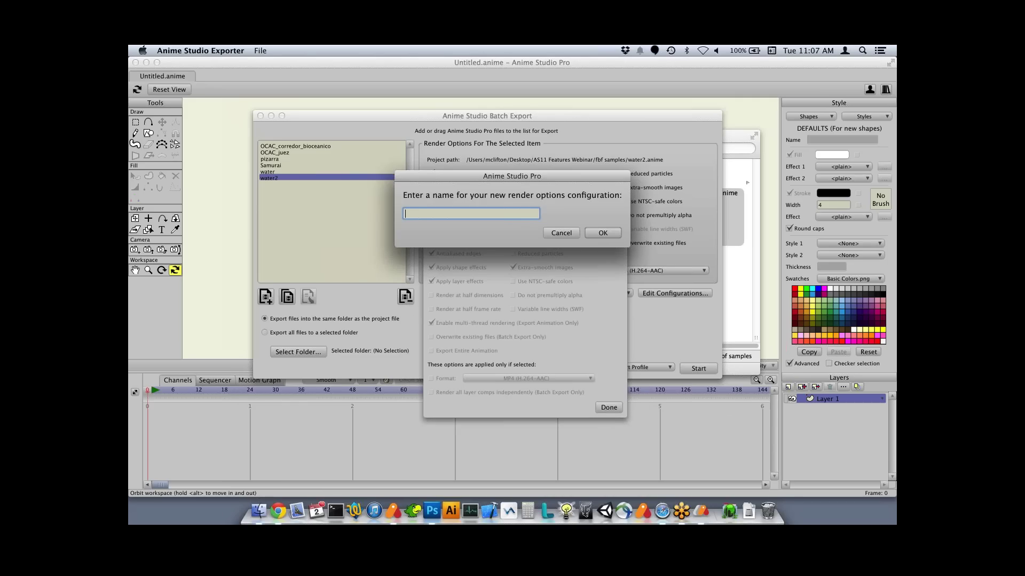
pyautogui.write('Test')
pyautogui.press('Return')
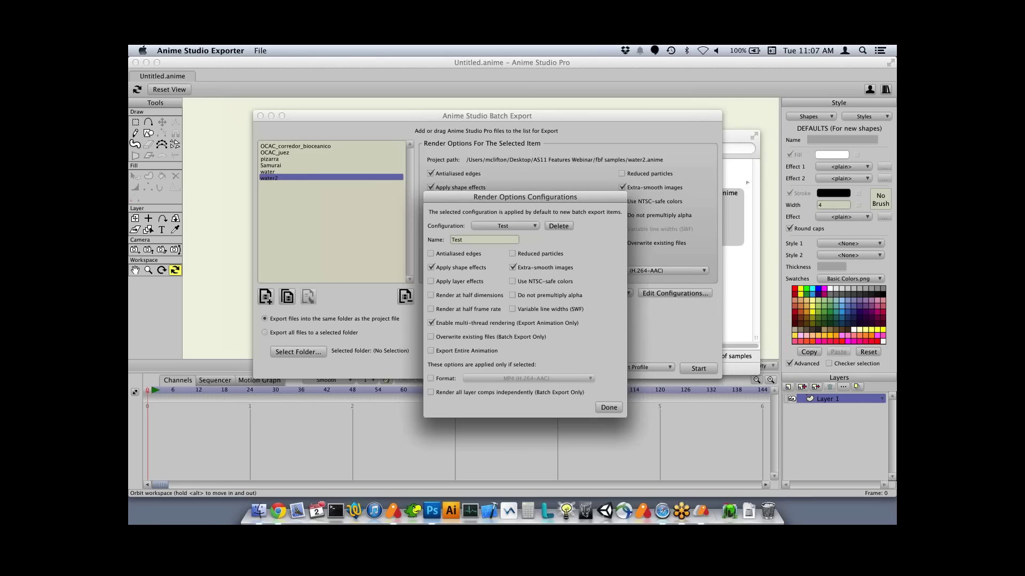
pyautogui.click(430, 295)
pyautogui.click(608, 407)
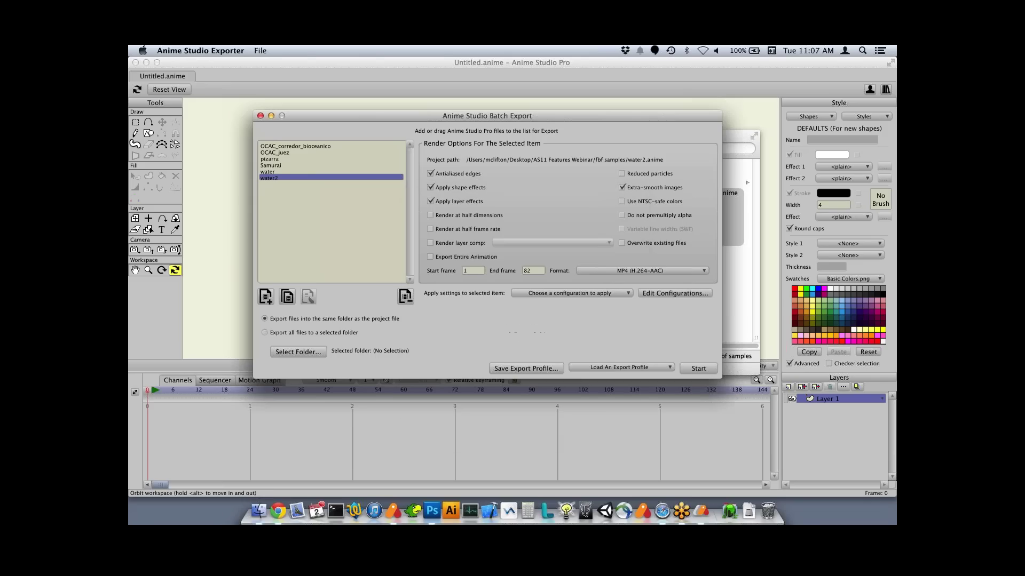
# - Apply the Test configuration to the water2 item and close the Batch Export window
pyautogui.click(582, 294)
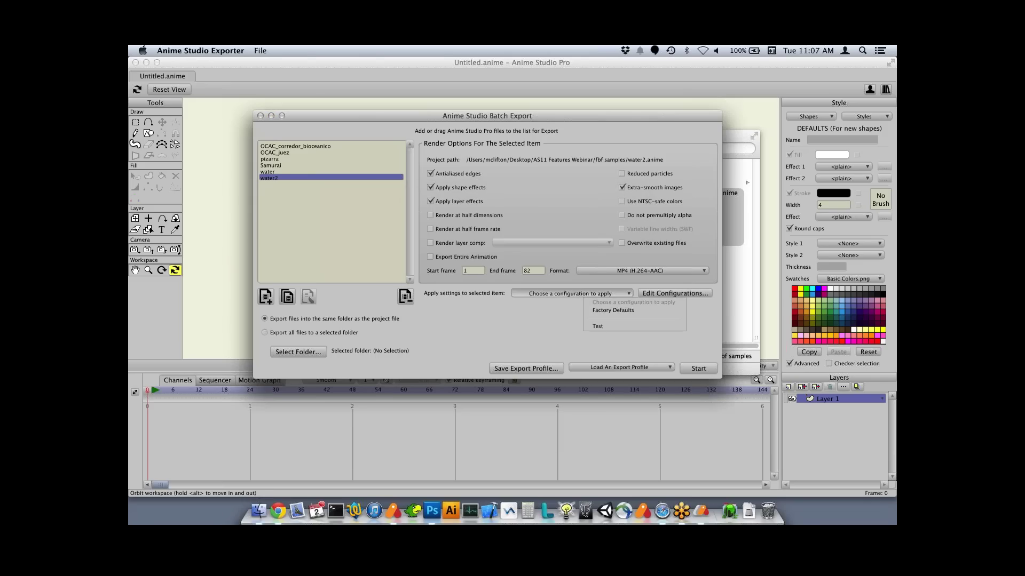
pyautogui.press('Return')
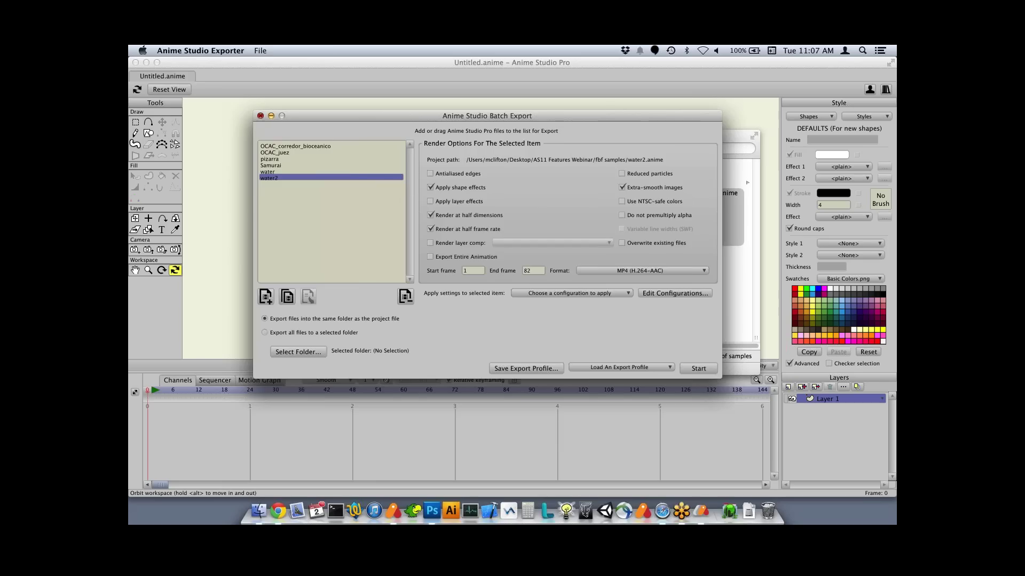
pyautogui.click(259, 115)
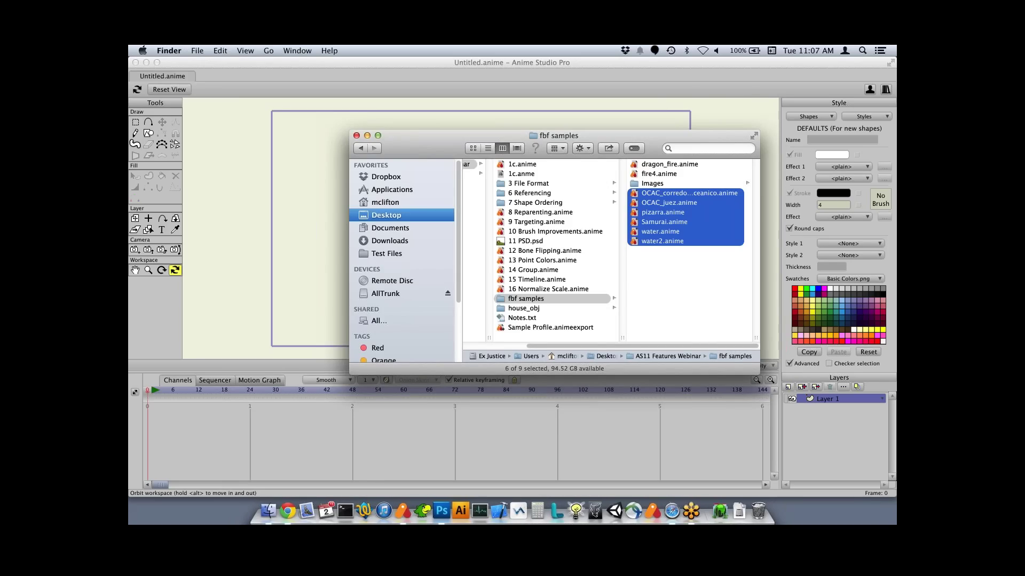
# - Open the 3 File Format folder in Finder and examine the details of Sample File.anime
pyautogui.click(527, 184)
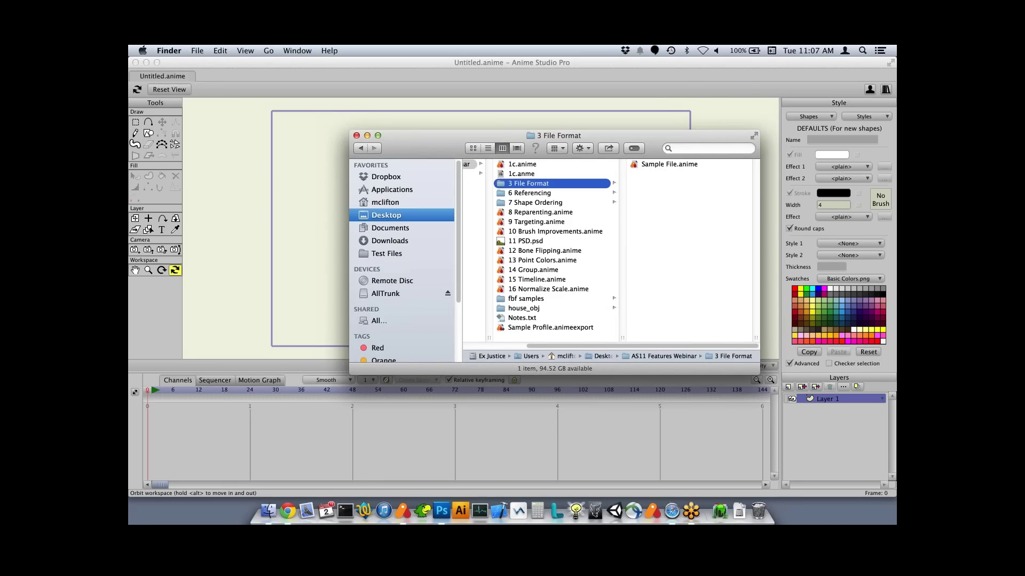
pyautogui.click(668, 164)
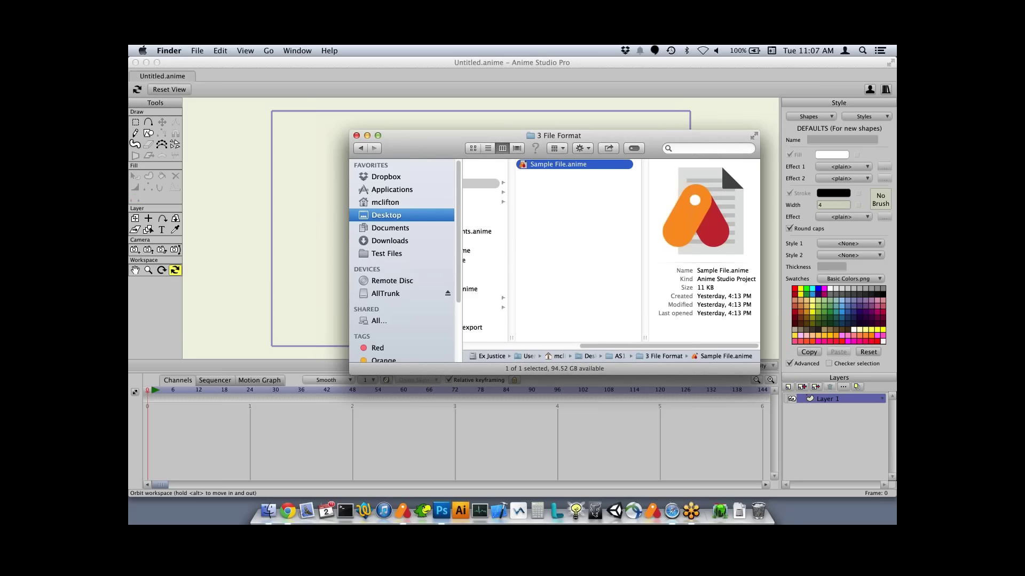
pyautogui.press('Left')
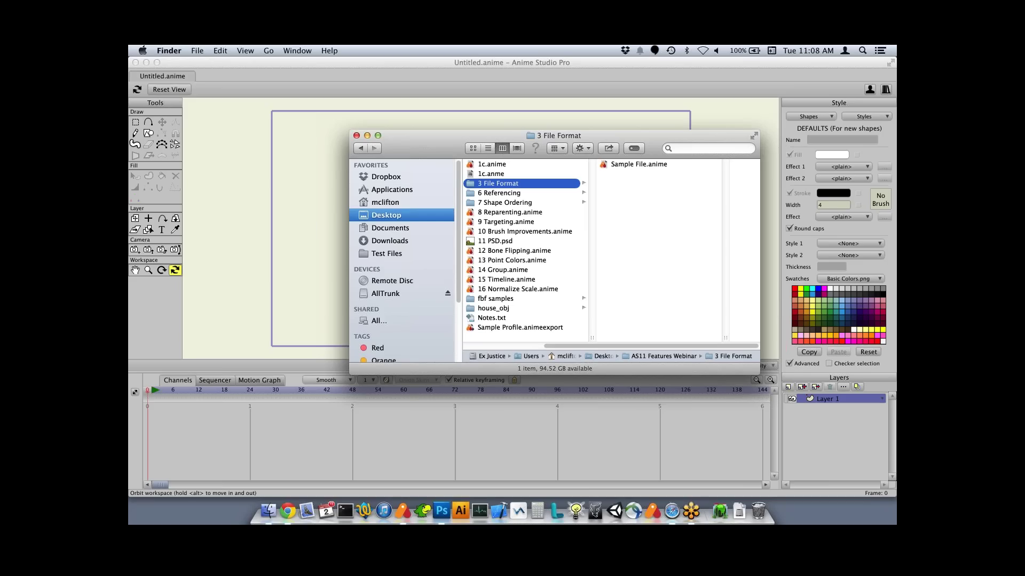
pyautogui.click(638, 164)
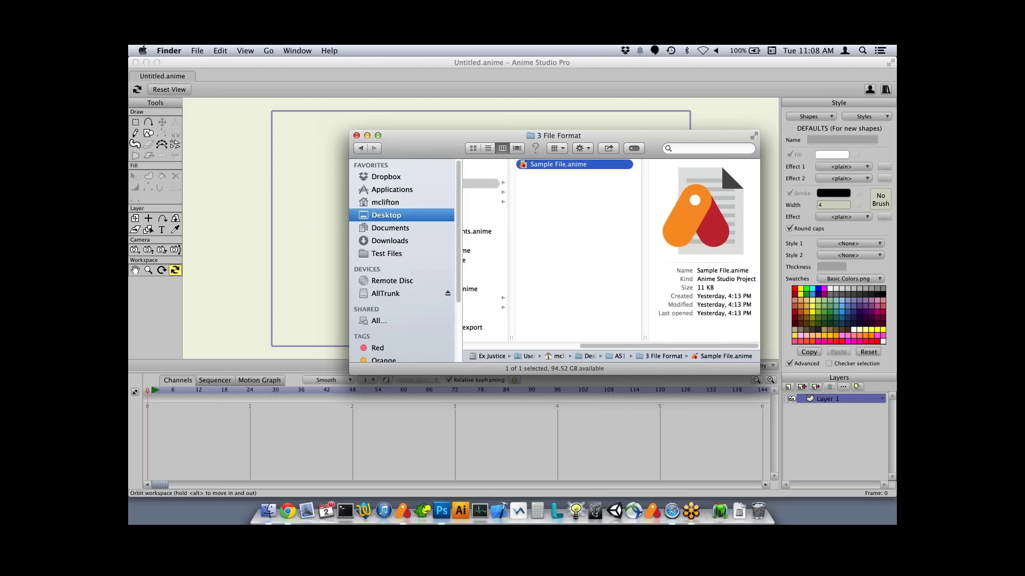
pyautogui.press('Left')
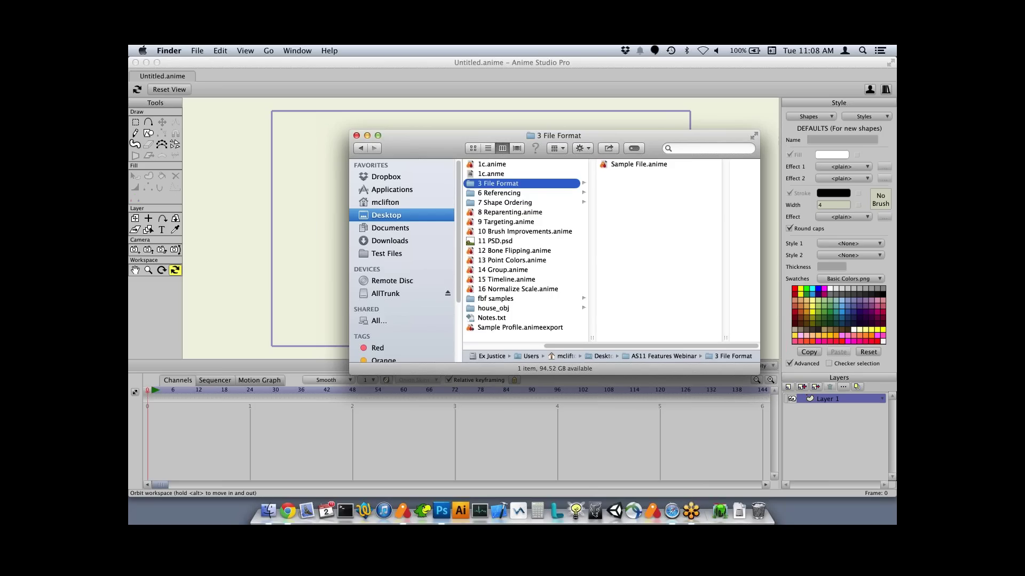
# - Switch back to Anime Studio Pro, open the Content Library and look through the custom and character style collections
pyautogui.press('super+Tab')
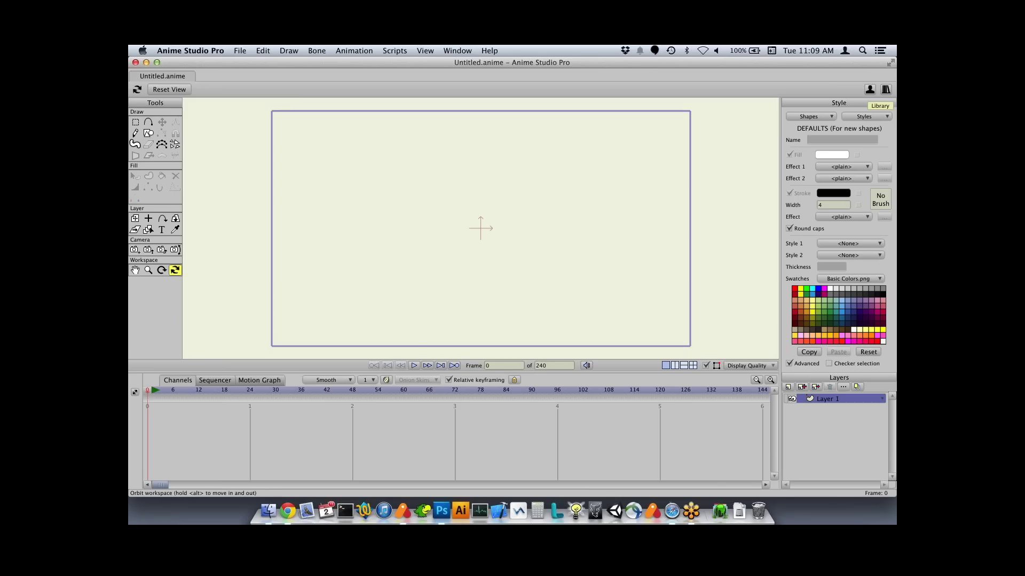
pyautogui.click(886, 89)
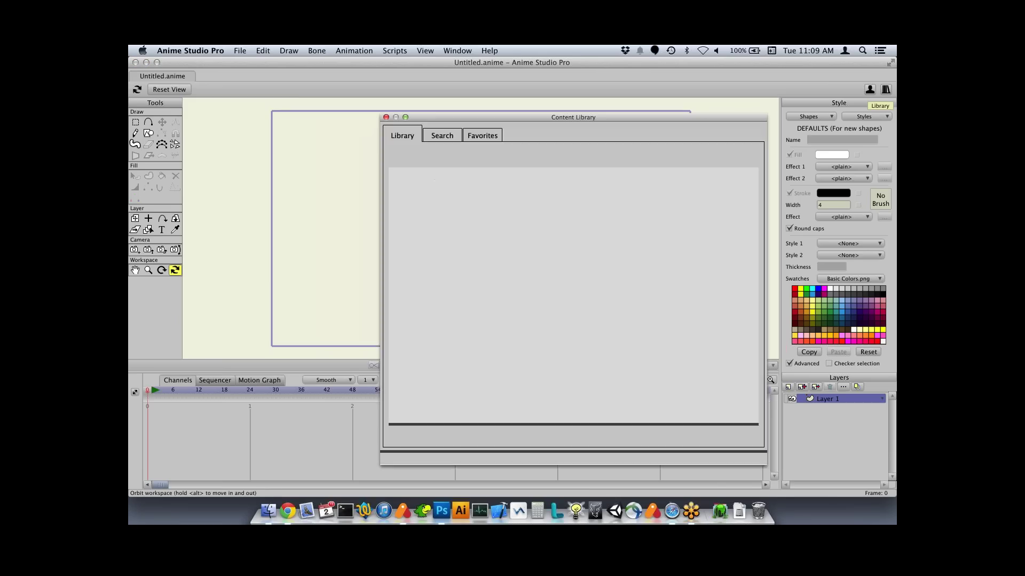
pyautogui.moveTo(579, 94); pyautogui.dragTo(522, 86)
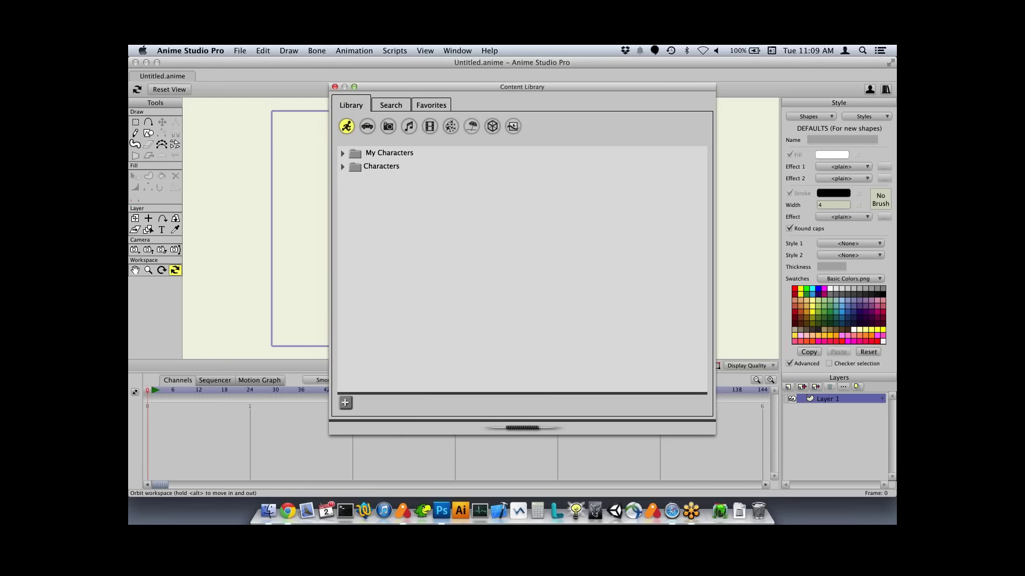
pyautogui.click(513, 126)
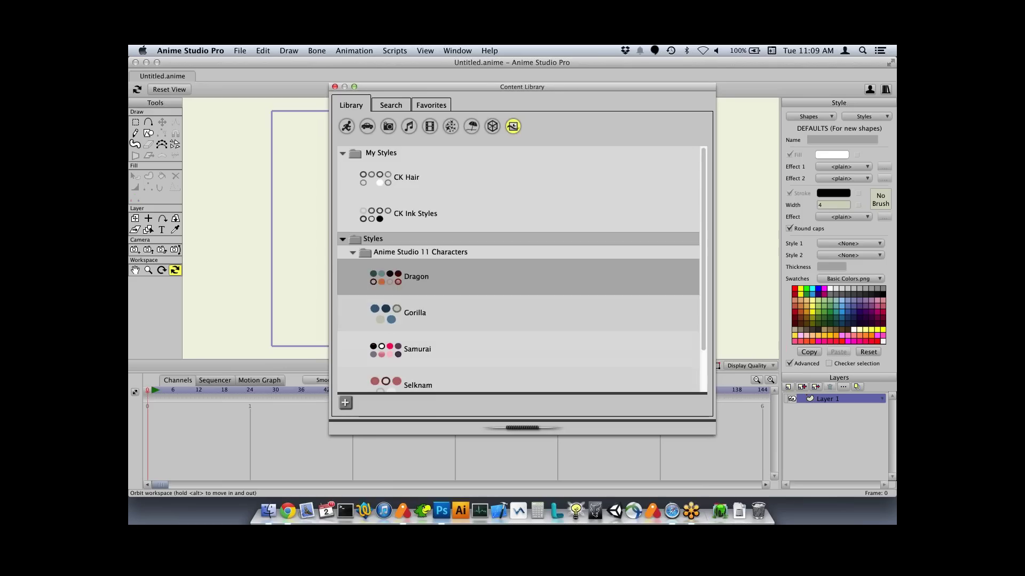
pyautogui.click(406, 177)
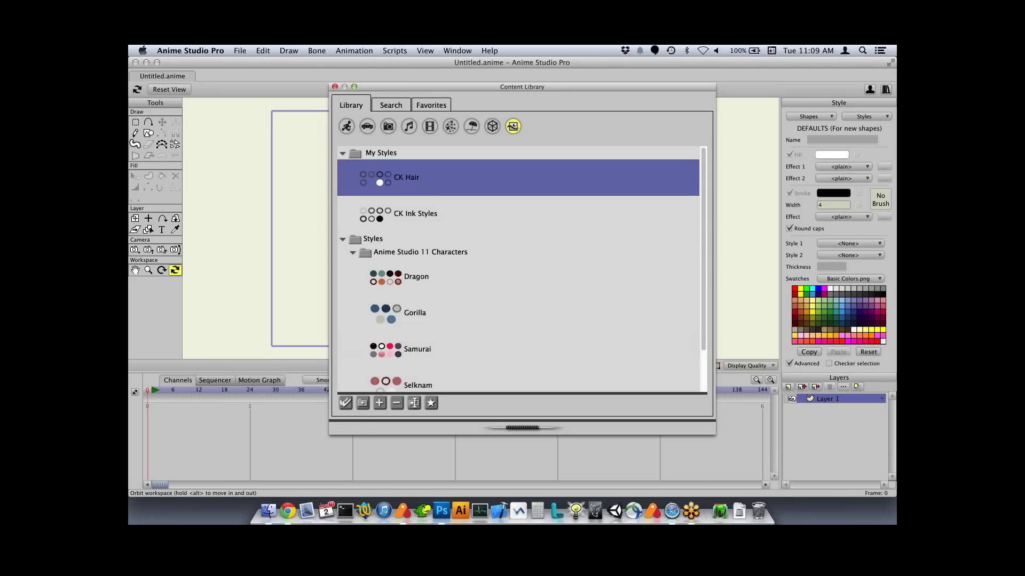
pyautogui.click(415, 213)
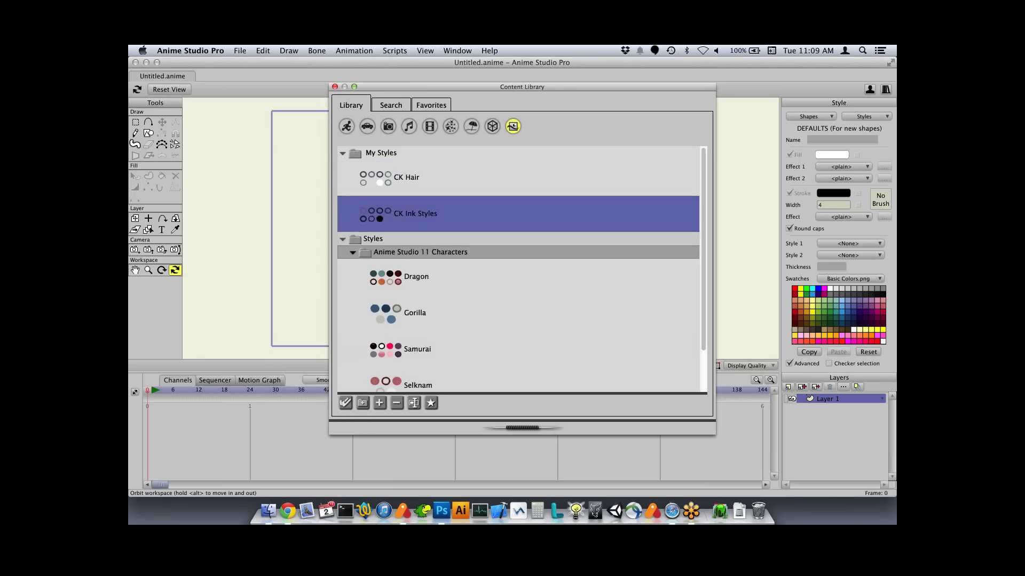
pyautogui.scroll(-3, 517, 299)
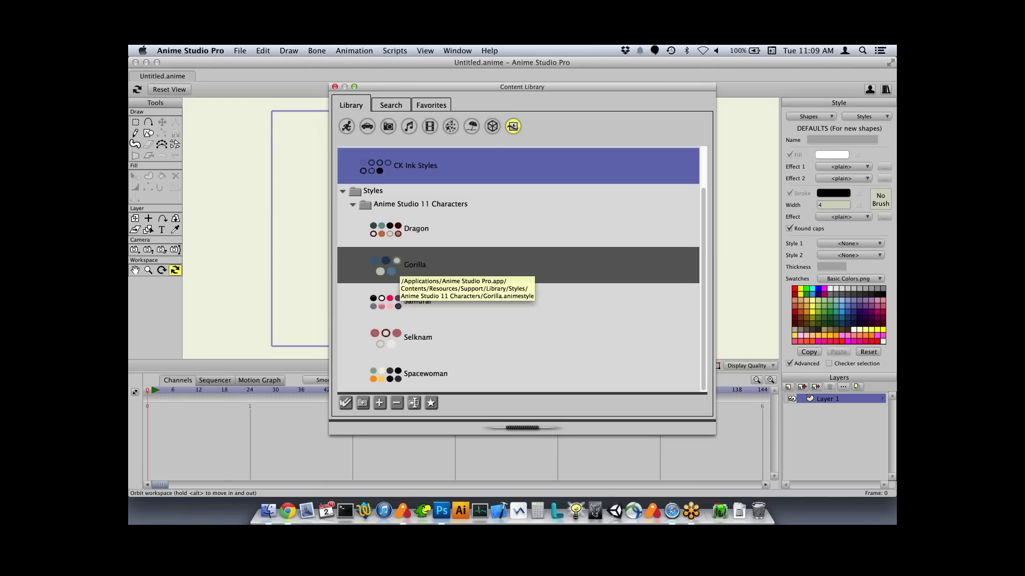
pyautogui.click(691, 511)
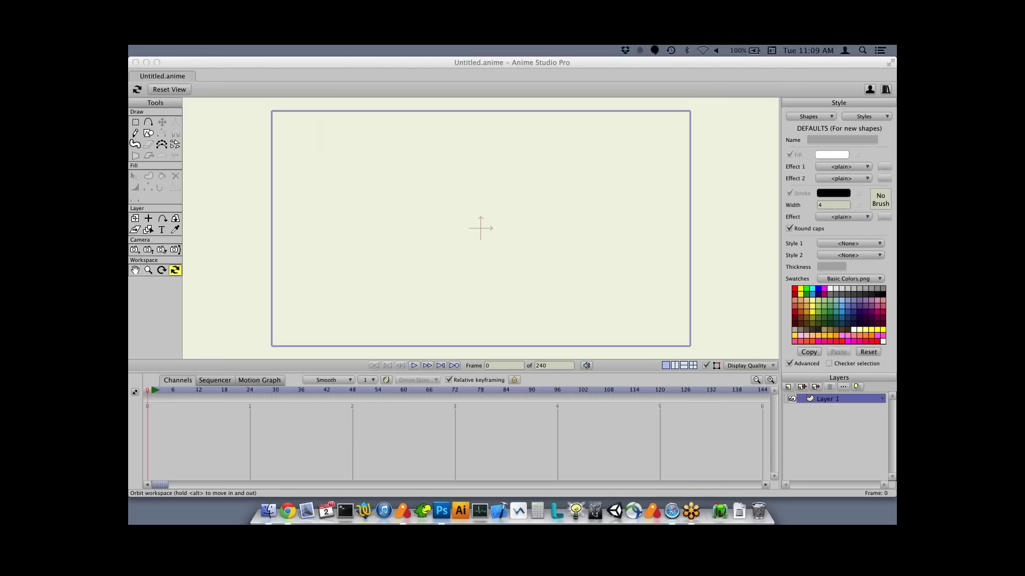
pyautogui.press('super+Tab')
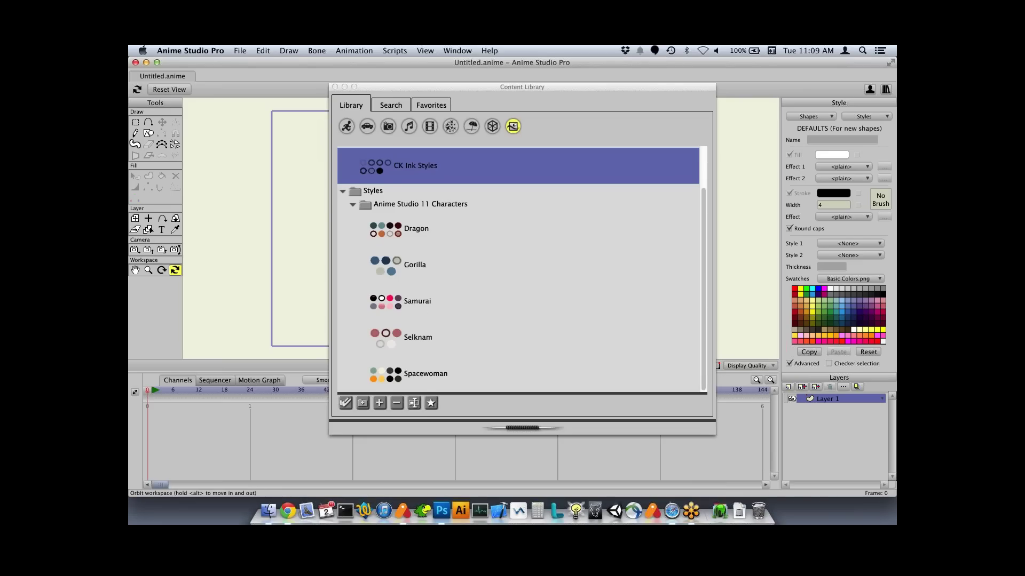
# - Load the CK Hair styles from the Content Library, close the library and make CK Hair Toon the active style
pyautogui.scroll(3, 517, 270)
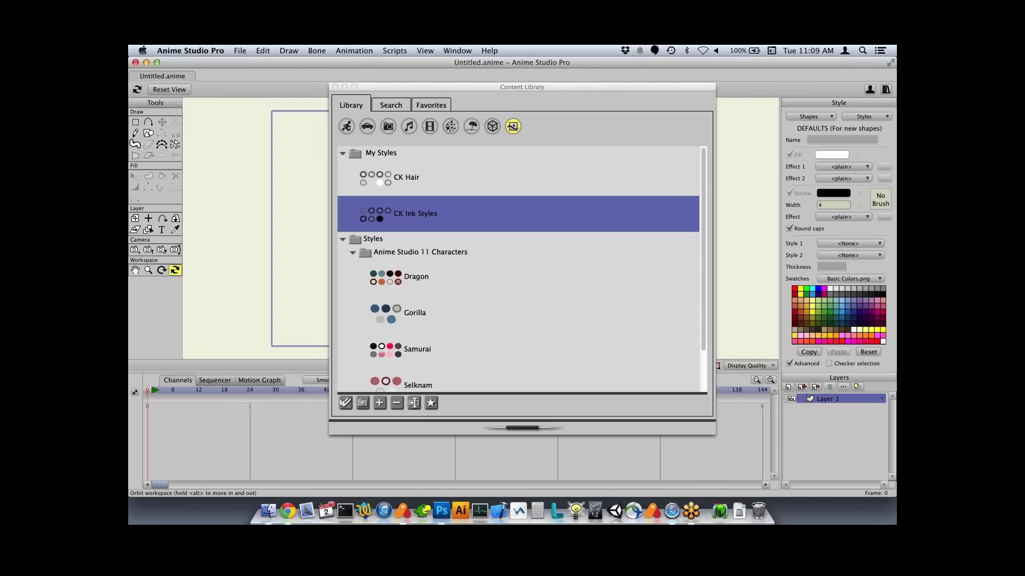
pyautogui.click(406, 177)
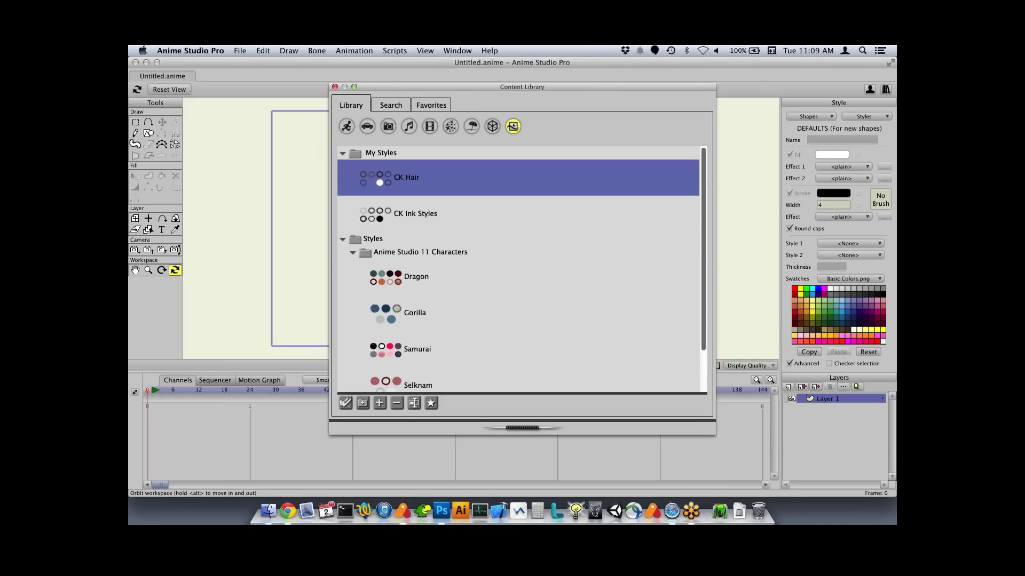
pyautogui.click(864, 116)
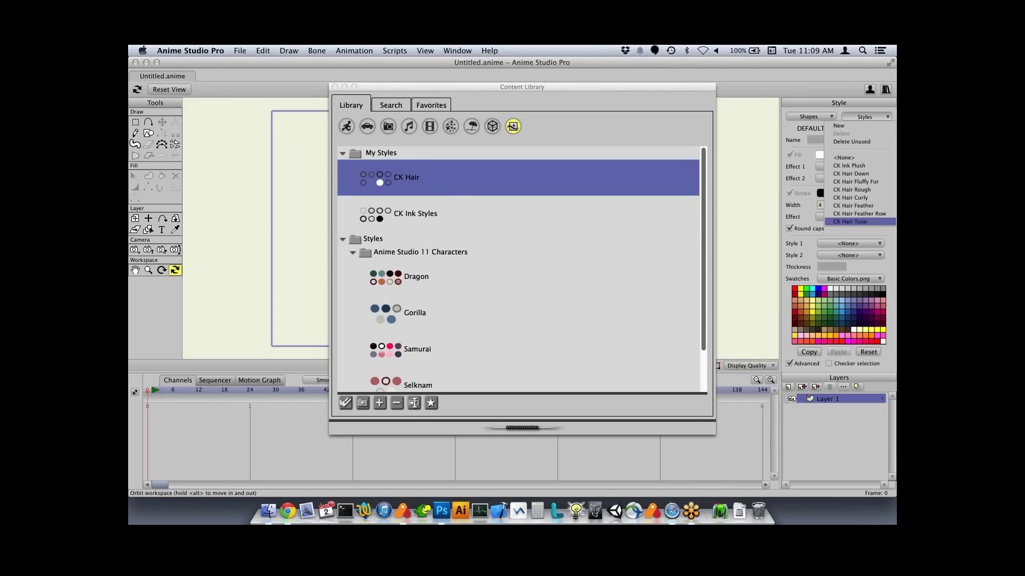
pyautogui.click(335, 86)
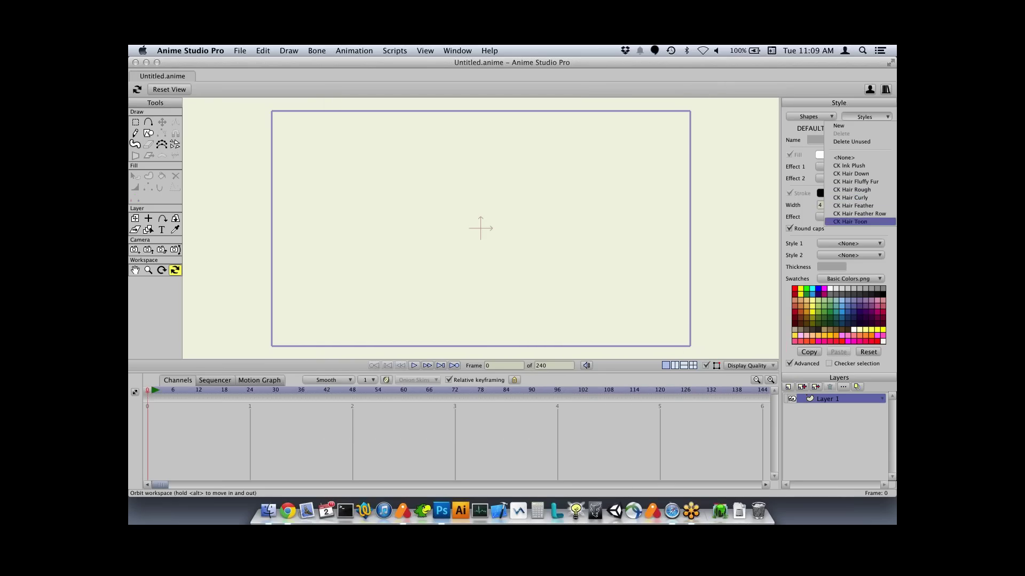
pyautogui.click(850, 221)
# - Set the Freehand stroke width to 143.20 and draw trial CK Hair Toon strokes across the canvas, clearing them when done
pyautogui.press('f')
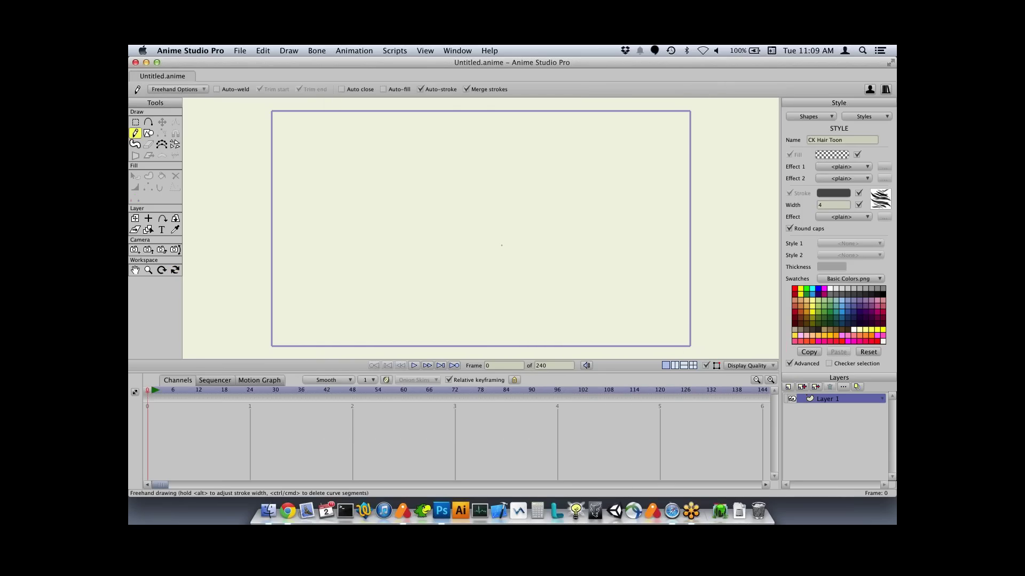
pyautogui.keyDown('alt'); pyautogui.moveTo(443, 217); pyautogui.dragTo(466, 217); pyautogui.keyUp('alt')
pyautogui.moveTo(357, 213)
pyautogui.mouseDown()
pyautogui.moveTo(499, 146)
pyautogui.moveTo(643, 197)
pyautogui.mouseUp()
pyautogui.moveTo(401, 273); pyautogui.dragTo(648, 240)
pyautogui.moveTo(435, 302); pyautogui.dragTo(648, 296)
pyautogui.moveTo(598, 127); pyautogui.dragTo(376, 269)
pyautogui.press('super+z')
pyautogui.press('BackSpace')
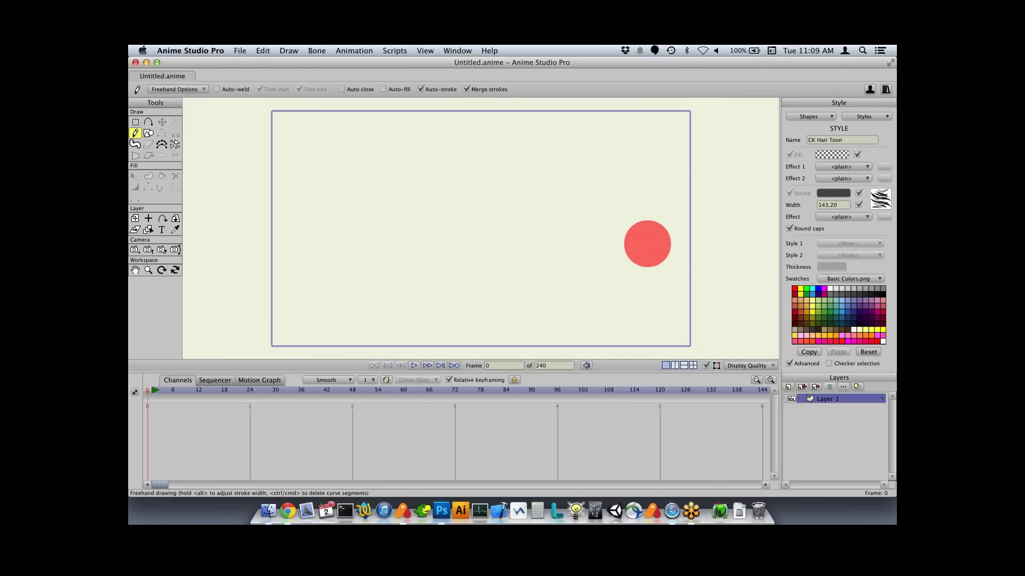
# - Close the untitled document without saving it and create a new blank document
pyautogui.press('super+w')
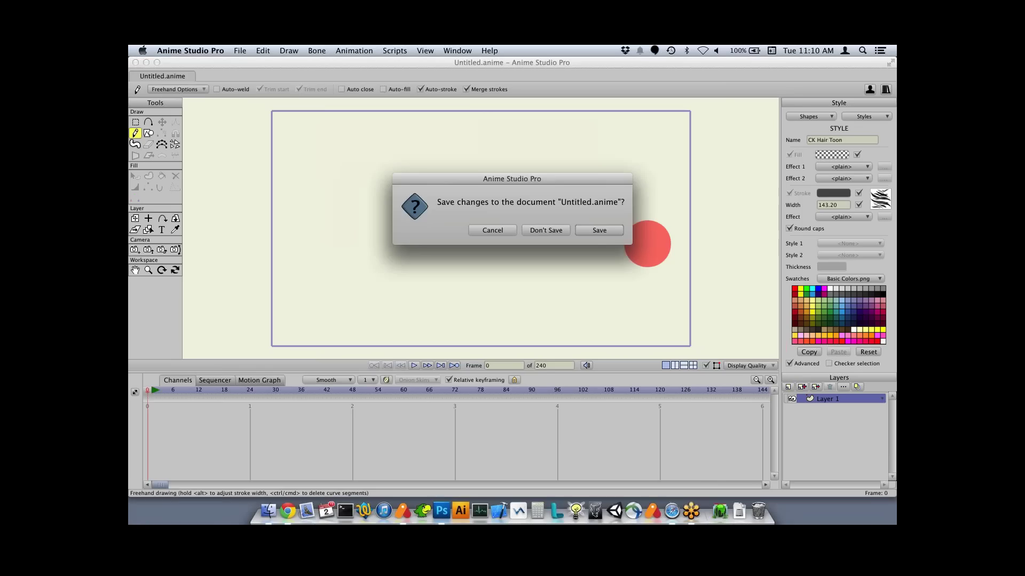
pyautogui.press('super+d')
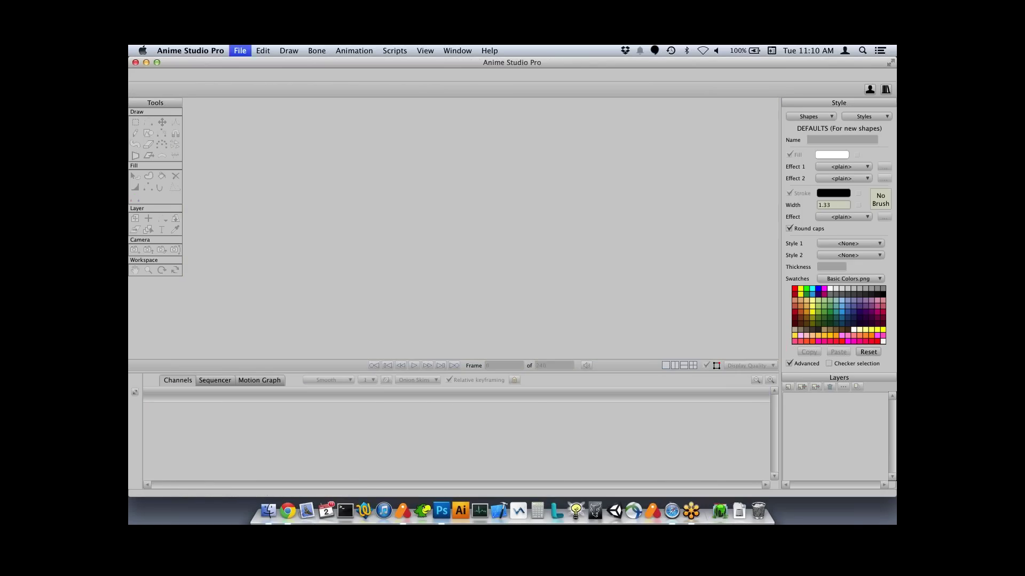
pyautogui.press('super+n')
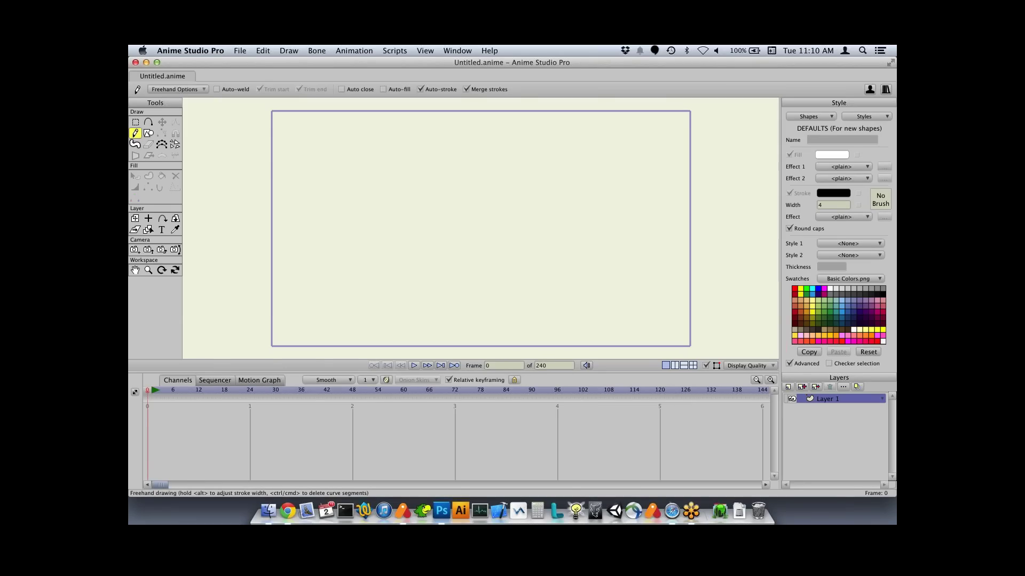
# - Open water2.anime from the fbf samples folder and play its frame-by-frame water animation
pyautogui.press('super+o')
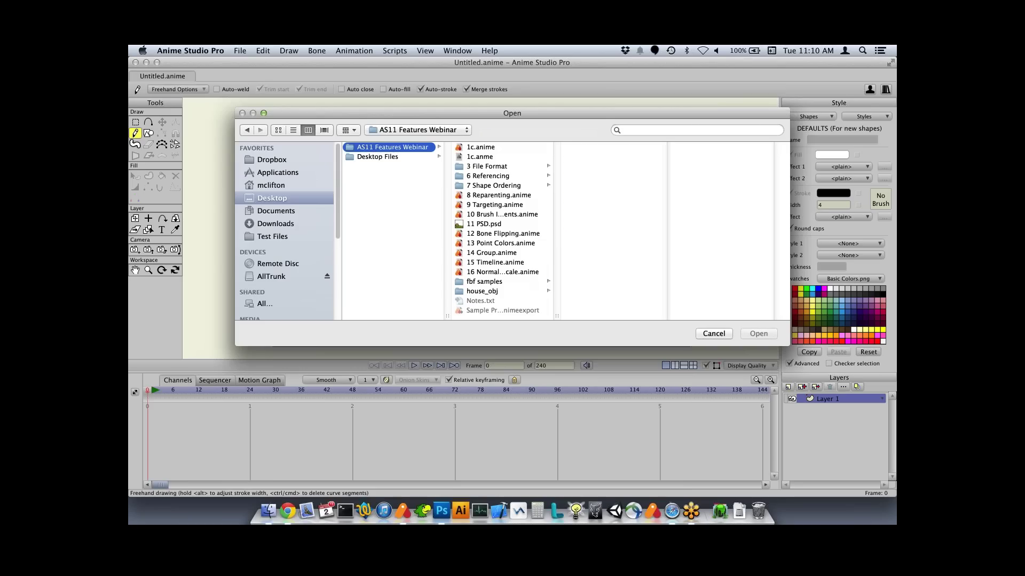
pyautogui.click(498, 281)
pyautogui.doubleClick(596, 224)
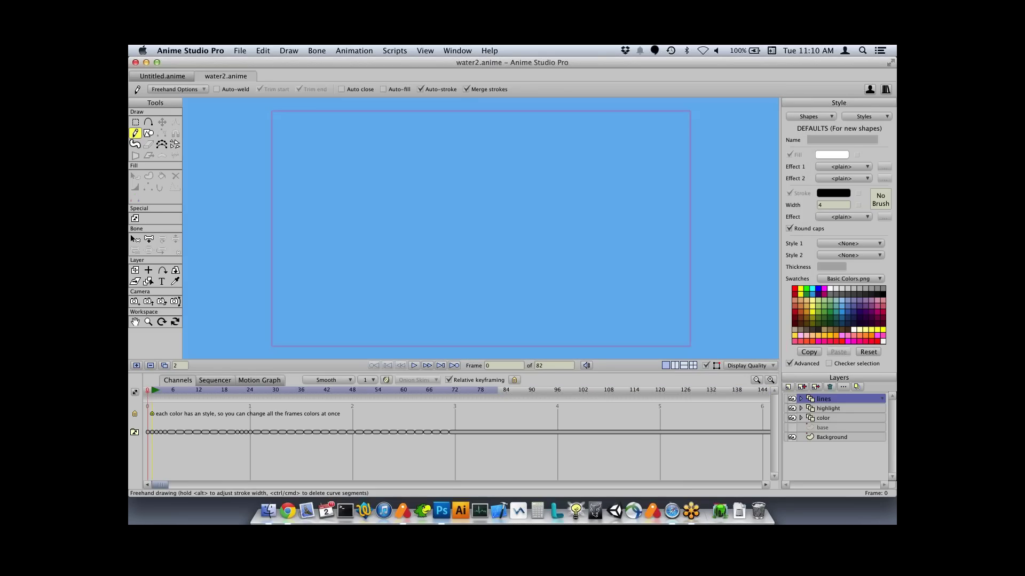
pyautogui.click(414, 366)
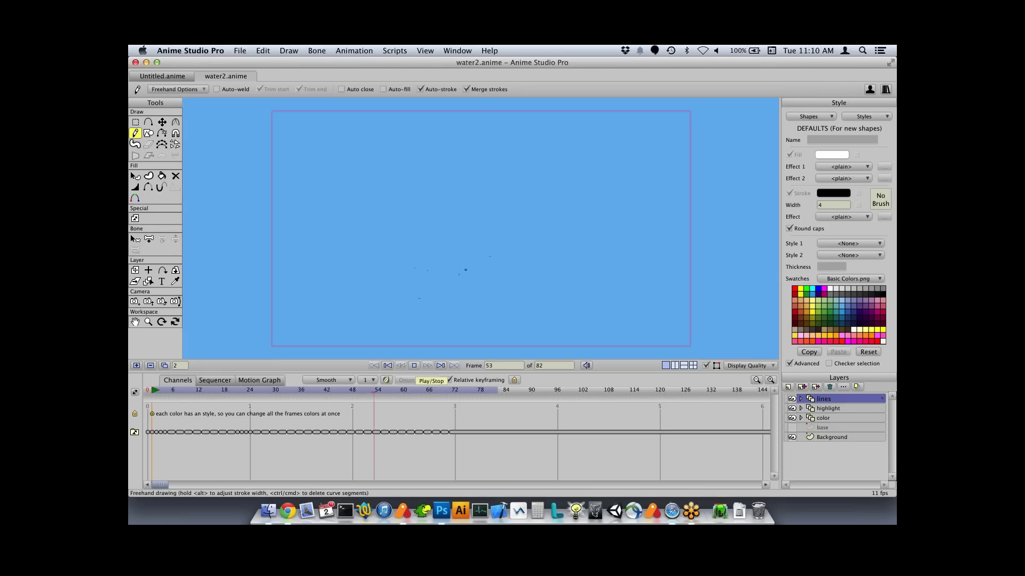
pyautogui.press('space')
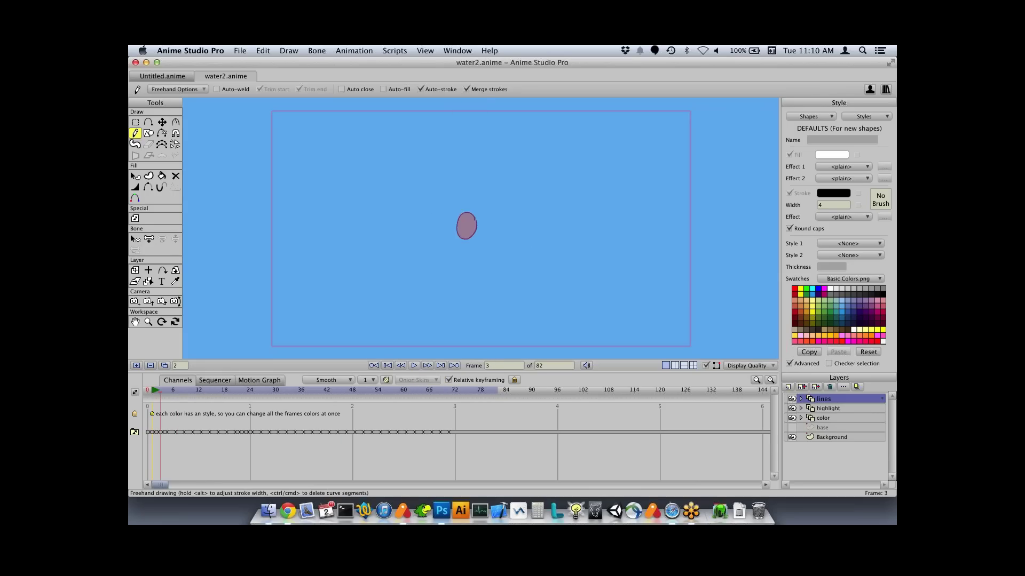
# - Step forward and backward through the water splash animation to examine the individual drawings on its frames
pyautogui.press('Right')
pyautogui.press('Right')
pyautogui.press('Right')
pyautogui.press('Right')
pyautogui.press('Right')
pyautogui.press('Right')
pyautogui.press('Right')
pyautogui.press('Right')
pyautogui.press('Right')
pyautogui.press('Right')
pyautogui.press('Right')
pyautogui.press('Right')
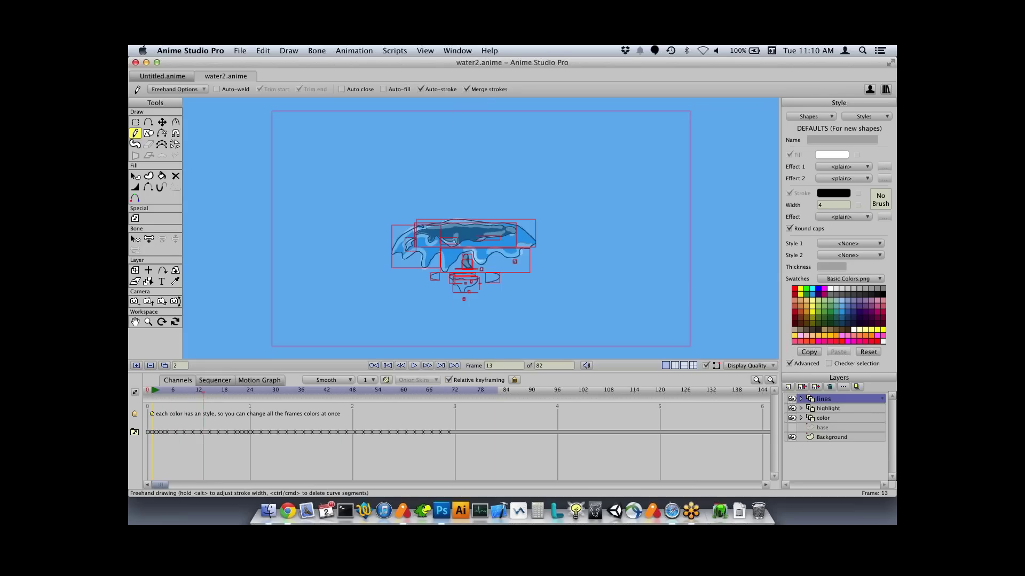
pyautogui.hotkey('ctrl', 'Right')
pyautogui.hotkey('ctrl', 'Right')
pyautogui.hotkey('ctrl', 'Right')
pyautogui.hotkey('ctrl', 'Right')
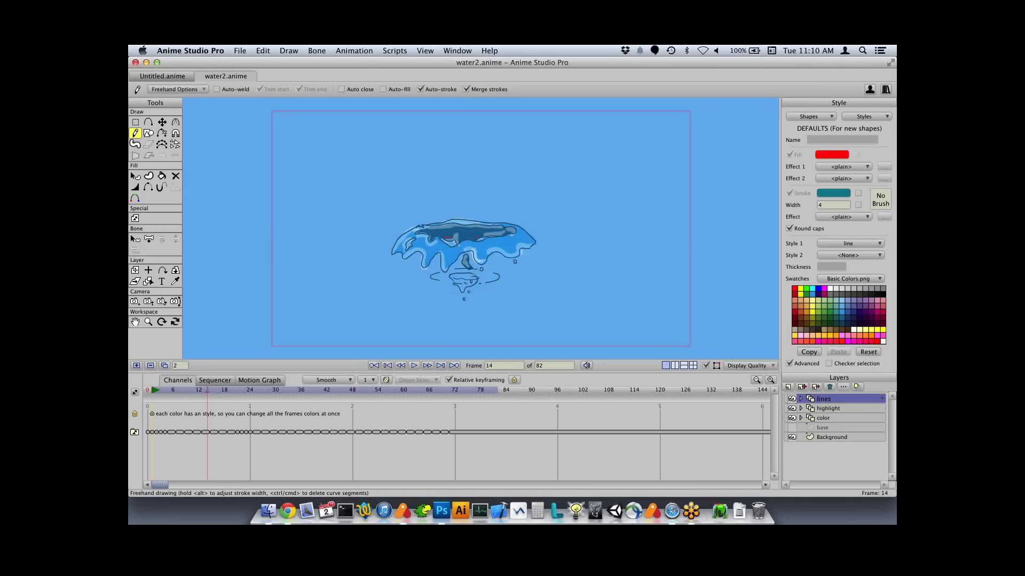
pyautogui.hotkey('ctrl', 'Right')
pyautogui.hotkey('ctrl', 'Right')
pyautogui.hotkey('ctrl', 'Right')
pyautogui.hotkey('ctrl', 'Right')
pyautogui.hotkey('ctrl', 'Left')
pyautogui.hotkey('ctrl', 'Left')
pyautogui.hotkey('ctrl', 'Left')
pyautogui.hotkey('ctrl', 'Left')
pyautogui.hotkey('ctrl', 'Left')
pyautogui.hotkey('ctrl', 'Left')
pyautogui.hotkey('ctrl', 'Left')
pyautogui.hotkey('ctrl', 'Left')
pyautogui.hotkey('ctrl', 'Left')
pyautogui.hotkey('ctrl', 'Left')
pyautogui.hotkey('ctrl', 'Left')
pyautogui.hotkey('ctrl', 'Left')
pyautogui.hotkey('ctrl', 'Left')
pyautogui.hotkey('ctrl', 'Left')
pyautogui.hotkey('ctrl', 'Left')
pyautogui.hotkey('ctrl', 'Left')
pyautogui.hotkey('ctrl', 'Left')
pyautogui.hotkey('ctrl', 'Right')
pyautogui.hotkey('ctrl', 'Right')
pyautogui.hotkey('ctrl', 'Right')
pyautogui.hotkey('ctrl', 'Right')
pyautogui.hotkey('ctrl', 'Right')
pyautogui.hotkey('ctrl', 'Right')
pyautogui.hotkey('ctrl', 'Right')
pyautogui.hotkey('ctrl', 'Right')
pyautogui.hotkey('ctrl', 'Right')
pyautogui.hotkey('ctrl', 'Right')
pyautogui.hotkey('ctrl', 'Right')
pyautogui.hotkey('ctrl', 'Right')
pyautogui.hotkey('ctrl', 'Right')
pyautogui.hotkey('ctrl', 'Left')
pyautogui.hotkey('ctrl', 'Left')
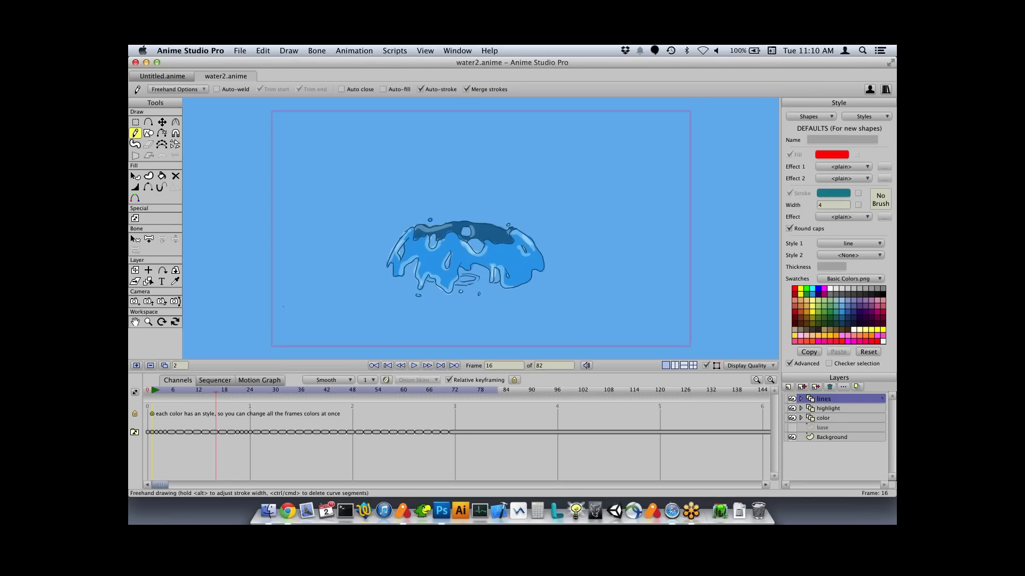
# - Draw short freehand strokes along the water splash's edge from frame 16 onward, and step back through the drawings to frame 5
pyautogui.moveTo(528, 226); pyautogui.dragTo(533, 231)
pyautogui.press('Right')
pyautogui.moveTo(535, 226); pyautogui.dragTo(537, 229)
pyautogui.press('super+Right')
pyautogui.press('super+Right')
pyautogui.moveTo(543, 271)
pyautogui.mouseDown()
pyautogui.moveTo(553, 263)
pyautogui.moveTo(524, 248)
pyautogui.moveTo(526, 240)
pyautogui.mouseUp()
pyautogui.press('Right')
pyautogui.press('super+Left')
pyautogui.press('super+Left')
pyautogui.press('super+Left')
pyautogui.press('super+Left')
pyautogui.press('super+Left')
pyautogui.press('super+Left')
pyautogui.press('super+Left')
pyautogui.press('super+Left')
pyautogui.press('super+Left')
pyautogui.press('super+Left')
pyautogui.press('super+Left')
pyautogui.press('super+Left')
pyautogui.press('super+Left')
pyautogui.press('super+Left')
pyautogui.press('super+Left')
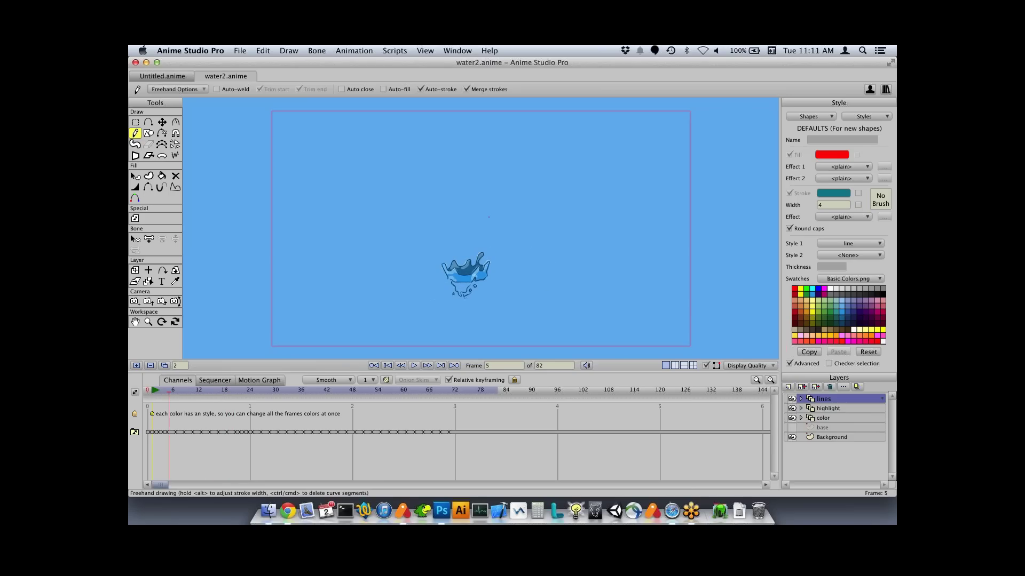
# - Create a new document and add a Frame By Frame layer above Layer 1
pyautogui.press('super+n')
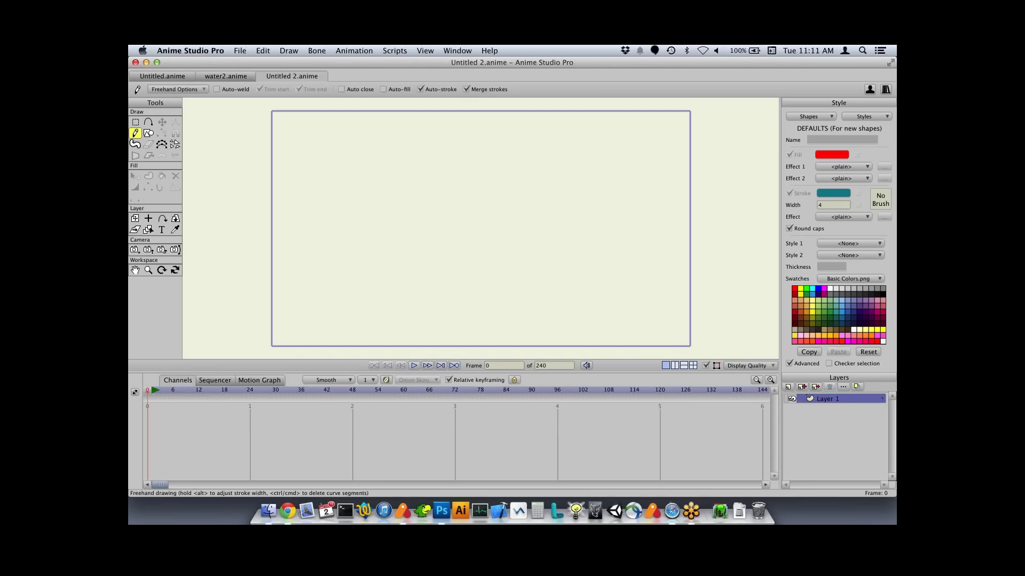
pyautogui.click(787, 387)
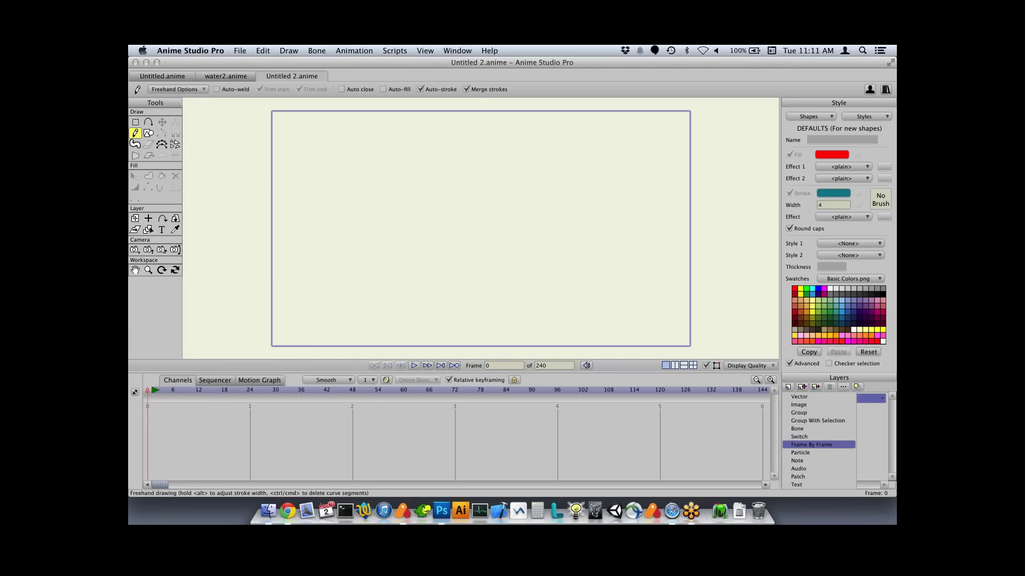
pyautogui.click(812, 445)
pyautogui.press('Return')
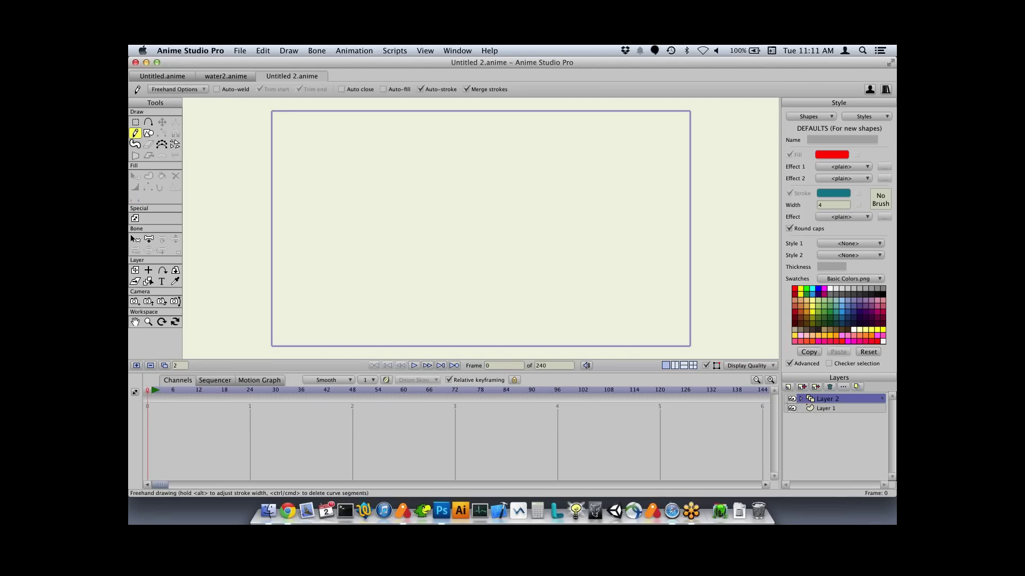
# - Reset the default style, set the Freehand stroke width to 18.40 and draw an oval in the upper middle of the canvas
pyautogui.click(867, 352)
pyautogui.moveTo(429, 199)
pyautogui.keyDown('alt'); pyautogui.mouseDown()
pyautogui.moveTo(459, 198)
pyautogui.moveTo(444, 194)
pyautogui.mouseUp(); pyautogui.keyUp('alt')
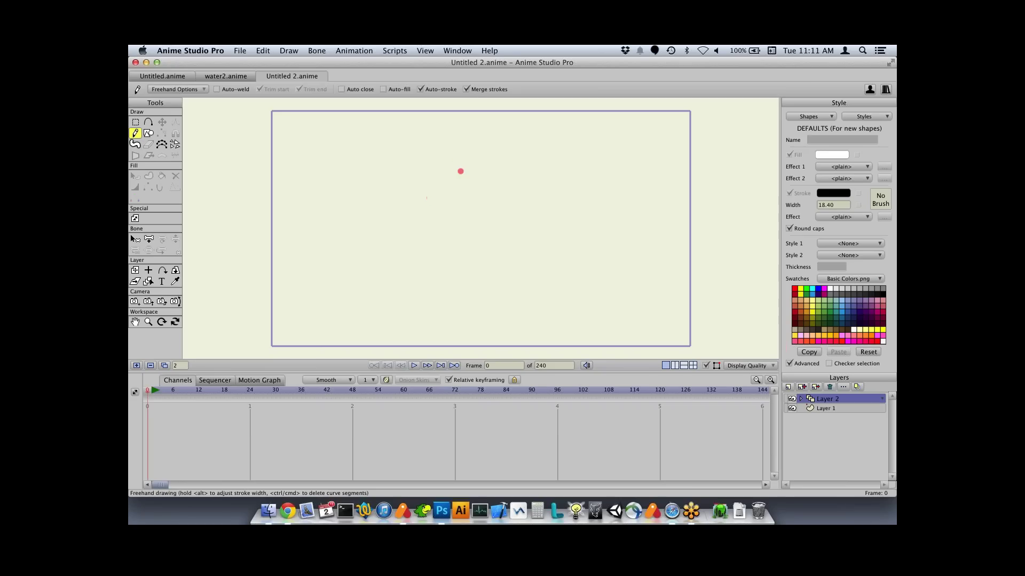
pyautogui.moveTo(469, 136)
pyautogui.mouseDown()
pyautogui.moveTo(411, 140)
pyautogui.moveTo(465, 221)
pyautogui.moveTo(468, 130)
pyautogui.mouseUp()
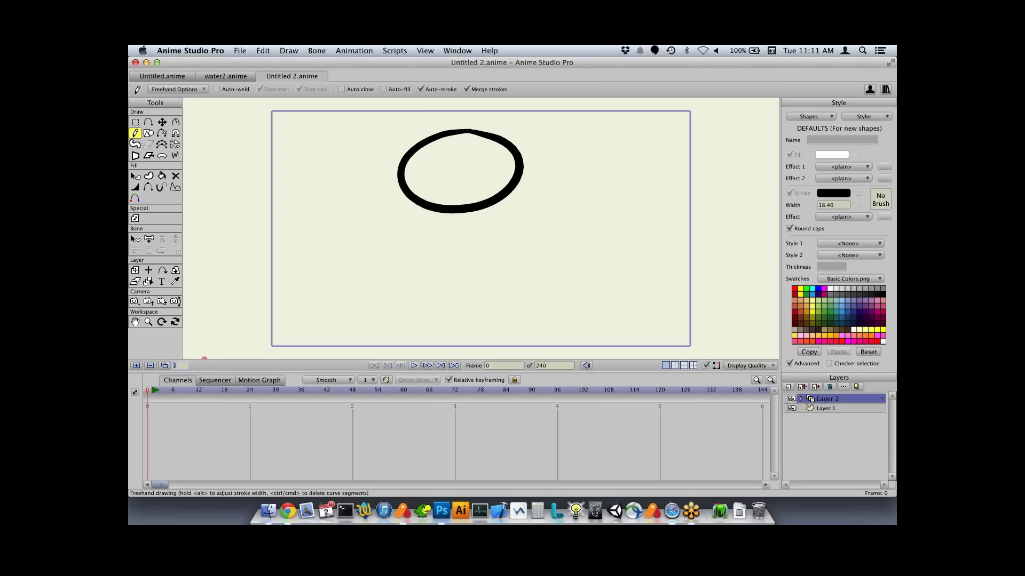
# - Add new drawings every two frames up to frame 16, sketching an oval on each that falls to the canvas bottom and bounces up
pyautogui.click(136, 365)
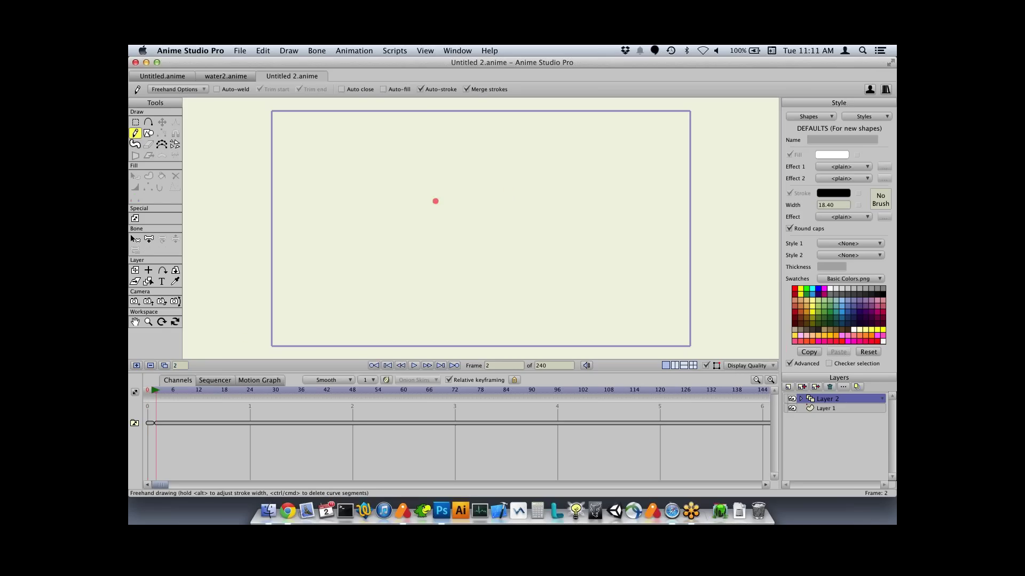
pyautogui.moveTo(468, 176)
pyautogui.mouseDown()
pyautogui.moveTo(406, 186)
pyautogui.moveTo(522, 227)
pyautogui.moveTo(525, 197)
pyautogui.moveTo(465, 172)
pyautogui.mouseUp()
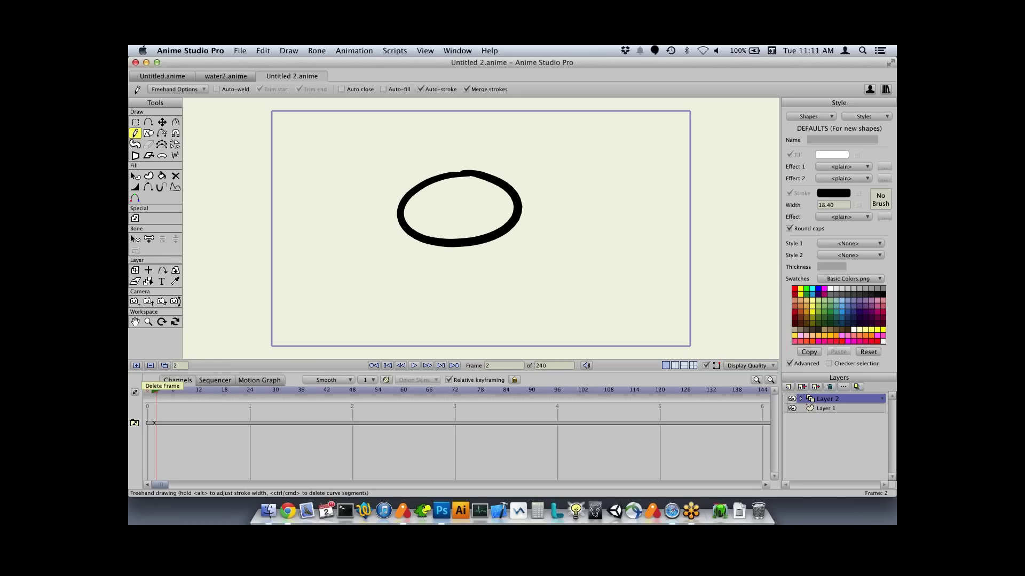
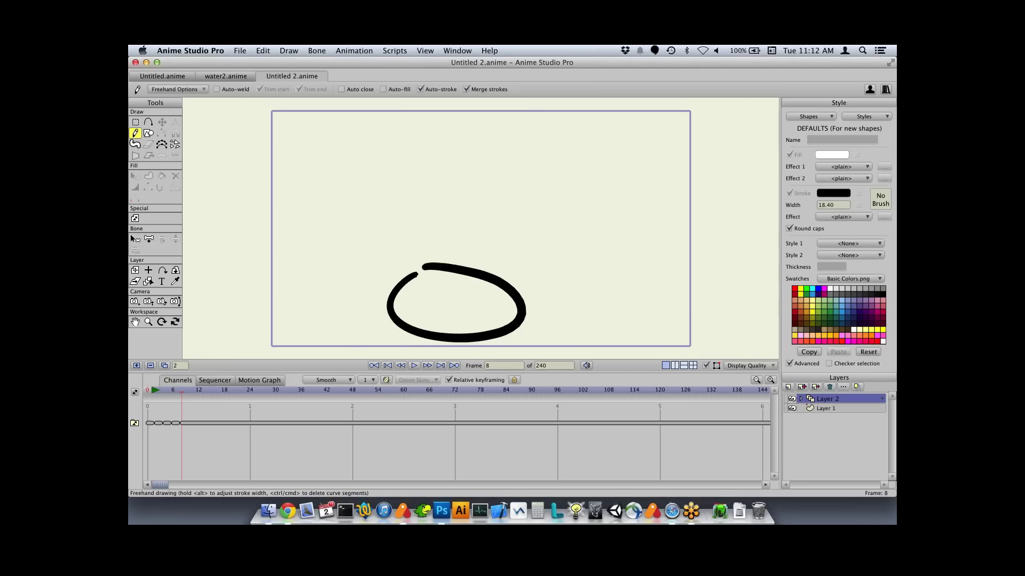
pyautogui.press('Right')
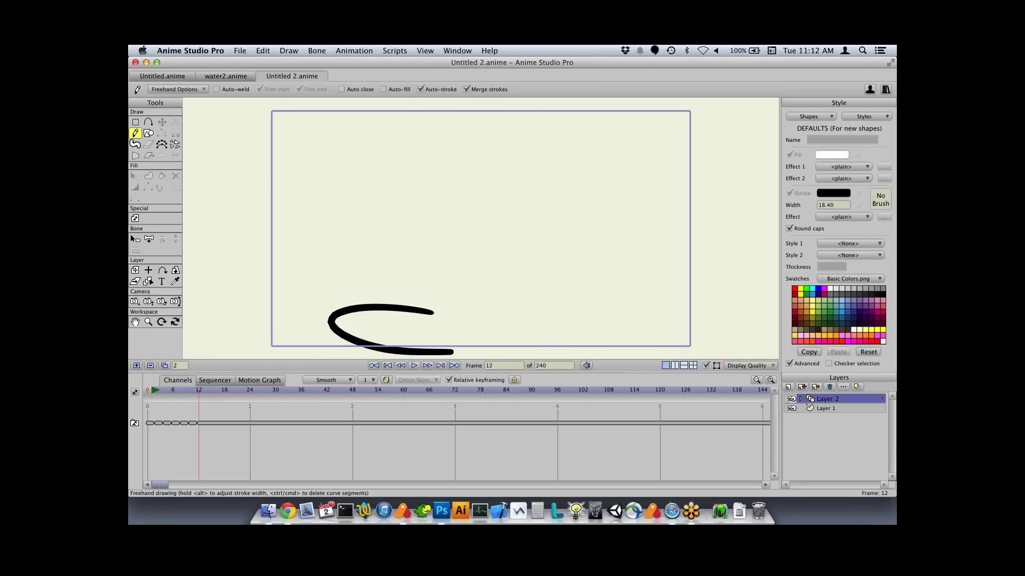
pyautogui.press('Right')
pyautogui.moveTo(496, 283)
pyautogui.mouseDown()
pyautogui.moveTo(452, 275)
pyautogui.moveTo(491, 329)
pyautogui.moveTo(469, 288)
pyautogui.mouseUp()
pyautogui.press('Right')
pyautogui.moveTo(494, 247)
pyautogui.mouseDown()
pyautogui.moveTo(503, 297)
pyautogui.moveTo(489, 239)
pyautogui.mouseUp()
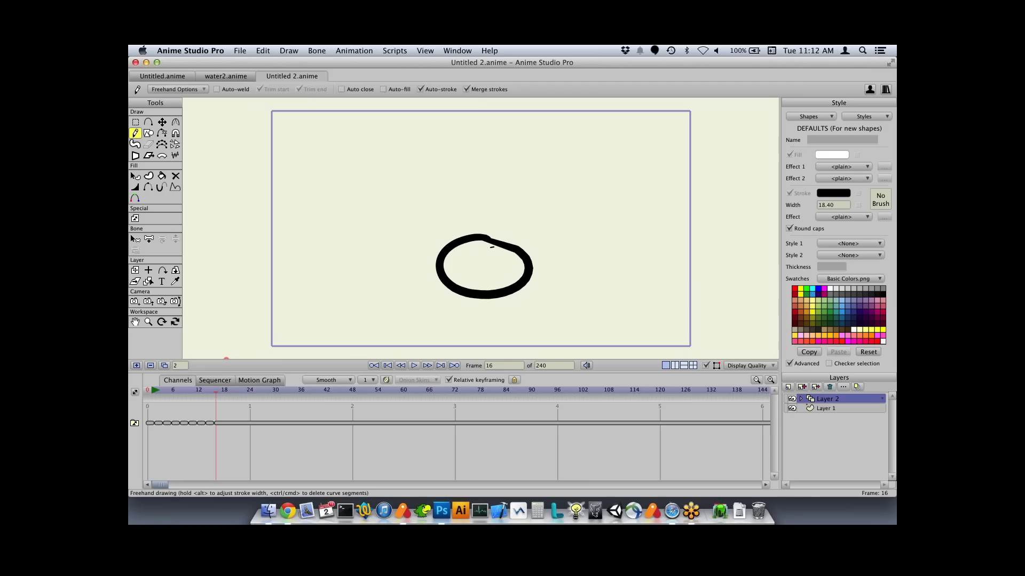
# - Show onion skins for the previous and next drawings, scrubbing back to frame 4 to check the overlay
pyautogui.click(207, 398)
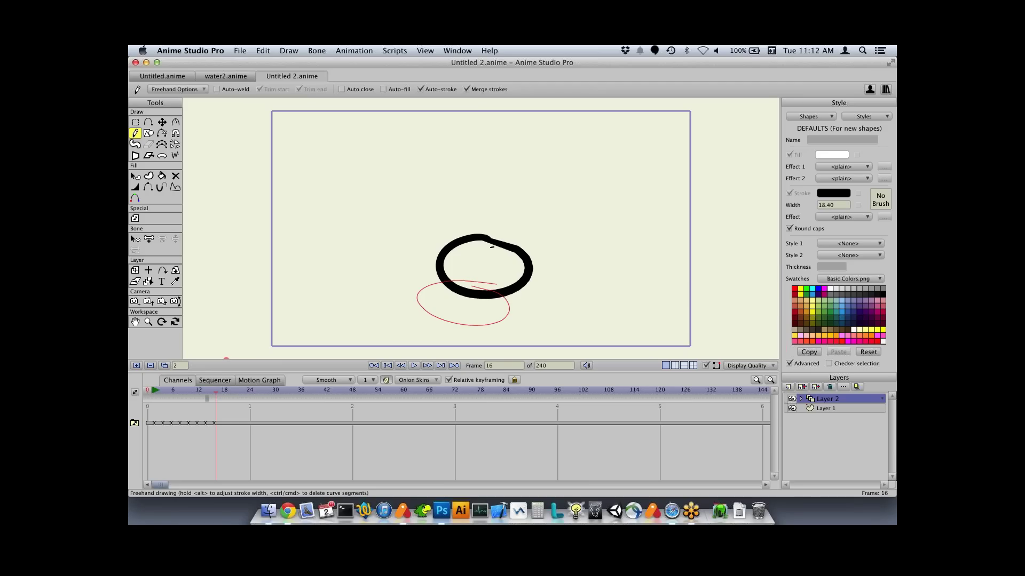
pyautogui.moveTo(215, 390); pyautogui.dragTo(164, 390)
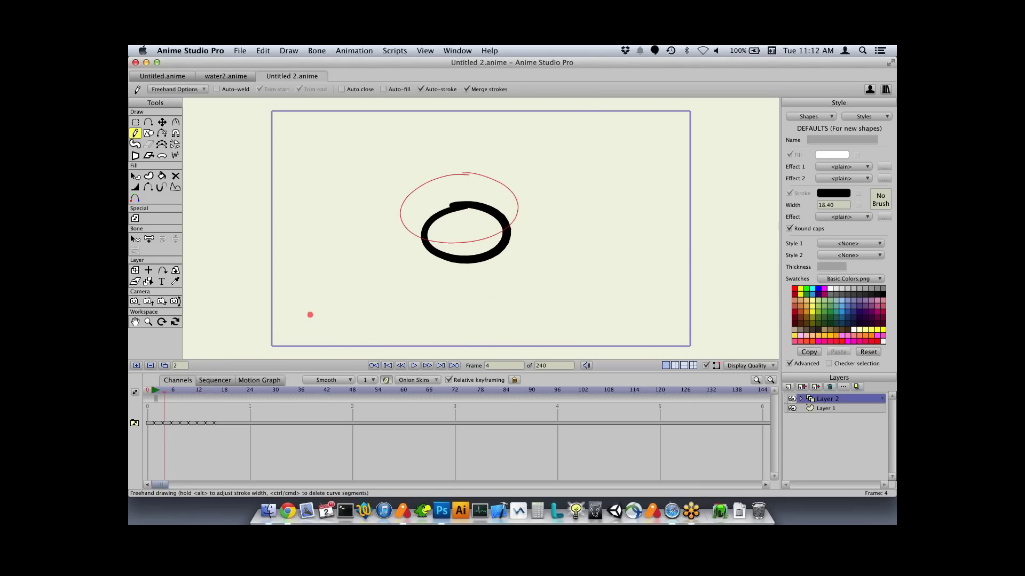
pyautogui.click(173, 398)
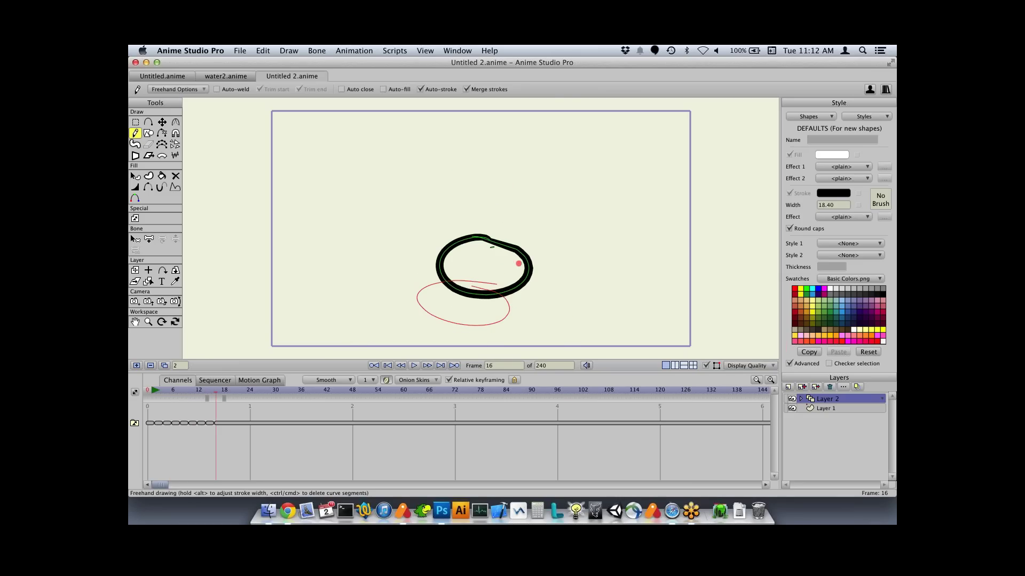
# - Continue the bounce with freehand ovals on frames 18, 20, 22 and 24, arcing up and down to the canvas's lower-right corner
pyautogui.press('Left')
pyautogui.press('Right')
pyautogui.press('Right')
pyautogui.moveTo(555, 208)
pyautogui.mouseDown()
pyautogui.moveTo(459, 239)
pyautogui.moveTo(489, 279)
pyautogui.moveTo(571, 271)
pyautogui.moveTo(554, 212)
pyautogui.mouseUp()
pyautogui.press('Right')
pyautogui.press('Right')
pyautogui.moveTo(617, 183)
pyautogui.mouseDown()
pyautogui.moveTo(646, 238)
pyautogui.moveTo(636, 197)
pyautogui.moveTo(618, 185)
pyautogui.mouseUp()
pyautogui.press('Right')
pyautogui.press('Right')
pyautogui.moveTo(673, 215)
pyautogui.mouseDown()
pyautogui.moveTo(583, 286)
pyautogui.moveTo(656, 222)
pyautogui.mouseUp()
pyautogui.press('Right')
pyautogui.press('Right')
pyautogui.moveTo(670, 281)
pyautogui.mouseDown()
pyautogui.moveTo(587, 303)
pyautogui.moveTo(689, 292)
pyautogui.moveTo(605, 283)
pyautogui.mouseUp()
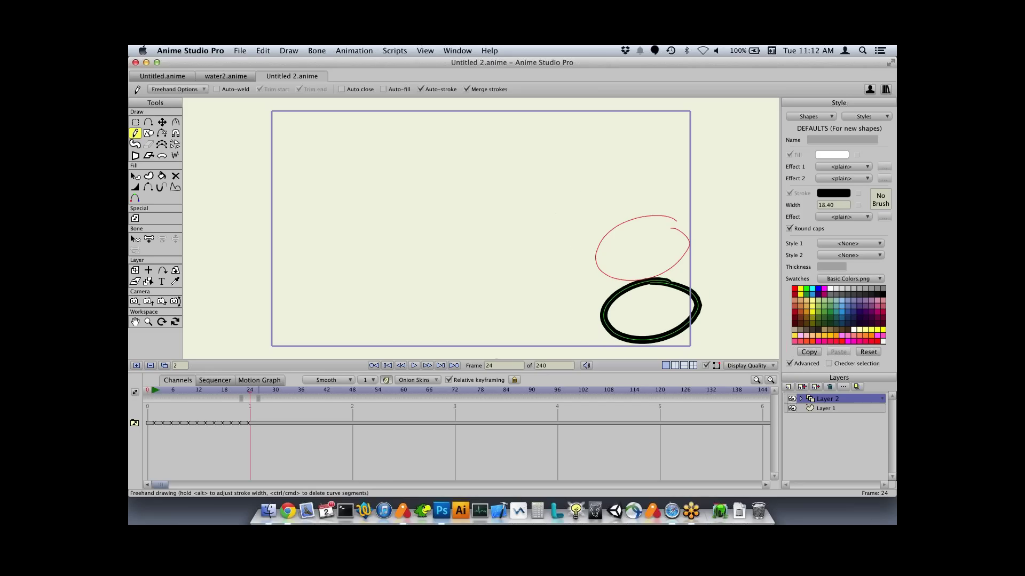
# - Step back and forth through the oval drawings between frames 1 and 24 to review the bounce and its onion skins
pyautogui.press('Left')
pyautogui.press('Left')
pyautogui.press('Left')
pyautogui.press('Left')
pyautogui.press('Left')
pyautogui.press('Left')
pyautogui.press('Left')
pyautogui.press('Left')
pyautogui.press('Left')
pyautogui.press('Left')
pyautogui.press('Left')
pyautogui.press('Left')
pyautogui.press('Left')
pyautogui.press('Left')
pyautogui.press('Left')
pyautogui.press('Left')
pyautogui.press('Left')
pyautogui.press('Left')
pyautogui.press('Left')
pyautogui.press('Left')
pyautogui.press('Right')
pyautogui.press('Right')
pyautogui.press('Right')
pyautogui.press('Right')
pyautogui.press('Right')
pyautogui.press('Right')
pyautogui.press('Right')
pyautogui.press('Right')
pyautogui.press('Right')
pyautogui.press('Right')
pyautogui.press('Right')
pyautogui.press('Right')
pyautogui.press('Right')
pyautogui.press('Right')
pyautogui.press('Right')
pyautogui.press('Right')
pyautogui.press('Right')
pyautogui.press('Right')
pyautogui.press('Right')
pyautogui.press('Right')
pyautogui.press('Left')
pyautogui.press('Left')
pyautogui.press('Left')
pyautogui.press('Left')
pyautogui.press('Left')
pyautogui.press('Left')
pyautogui.press('Left')
pyautogui.press('Left')
pyautogui.press('Left')
pyautogui.press('Left')
pyautogui.press('Left')
pyautogui.press('Left')
pyautogui.press('Left')
pyautogui.press('Left')
pyautogui.press('Left')
pyautogui.press('Left')
pyautogui.press('Left')
pyautogui.press('Left')
pyautogui.press('Left')
pyautogui.press('Left')
pyautogui.press('Left')
pyautogui.press('Left')
pyautogui.press('Right')
pyautogui.press('Right')
pyautogui.press('Right')
pyautogui.press('Right')
pyautogui.press('Right')
pyautogui.press('Right')
pyautogui.press('Right')
pyautogui.press('Right')
pyautogui.press('Right')
pyautogui.press('Right')
pyautogui.press('Right')
pyautogui.press('Right')
pyautogui.press('Right')
pyautogui.press('Right')
pyautogui.press('Right')
pyautogui.press('Right')
pyautogui.press('Right')
pyautogui.press('Right')
pyautogui.press('Right')
pyautogui.press('Right')
pyautogui.press('Left')
pyautogui.press('Left')
pyautogui.press('Left')
pyautogui.press('Left')
pyautogui.press('Left')
pyautogui.press('Left')
pyautogui.press('Left')
pyautogui.press('Left')
pyautogui.press('Left')
pyautogui.press('Left')
pyautogui.press('Left')
pyautogui.press('Left')
pyautogui.press('Left')
pyautogui.press('Left')
pyautogui.press('Left')
pyautogui.press('Left')
pyautogui.press('Left')
pyautogui.press('Left')
pyautogui.press('Left')
pyautogui.press('Left')
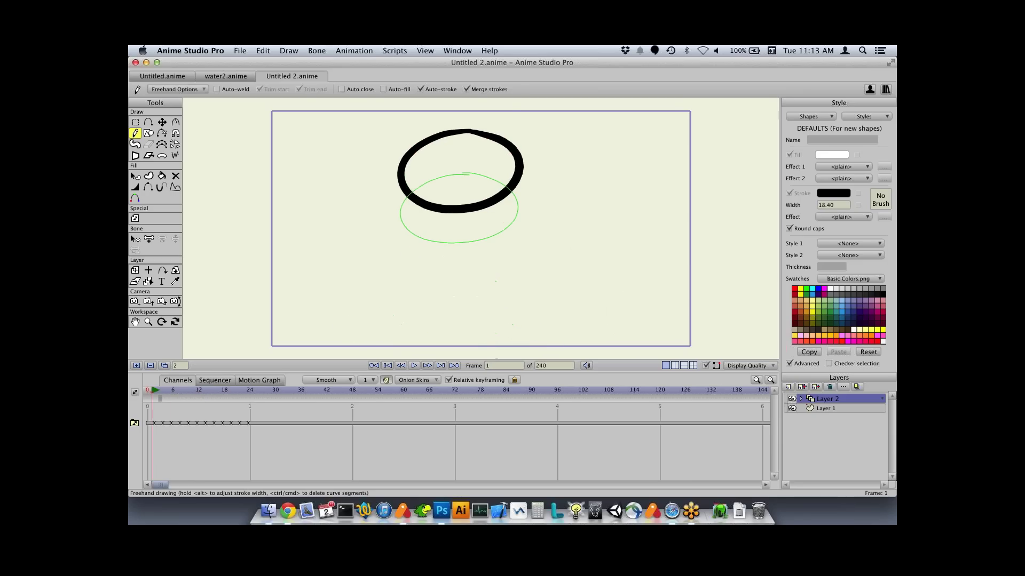
pyautogui.press('Right')
pyautogui.press('Right')
pyautogui.press('Right')
pyautogui.press('Right')
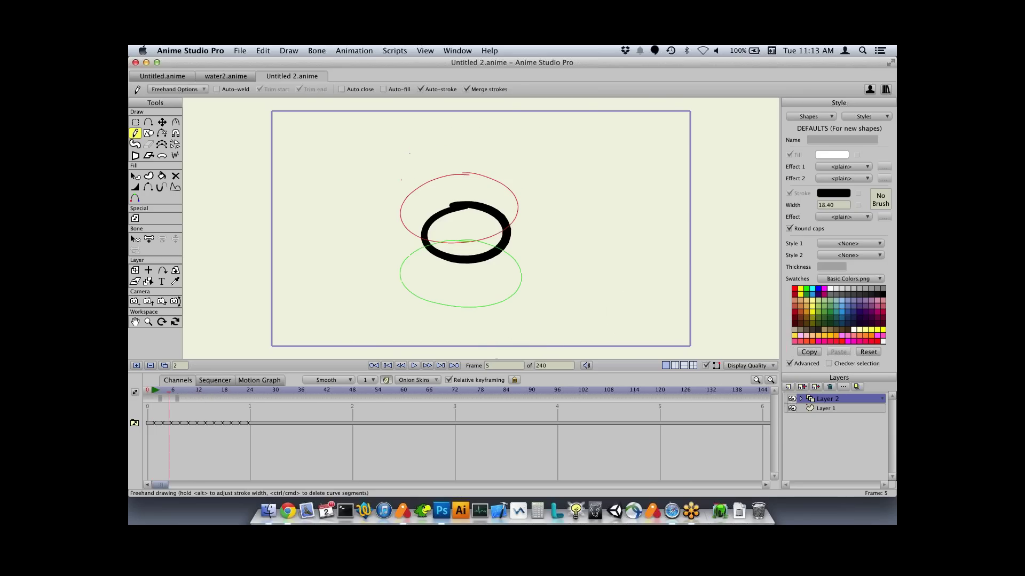
# - Open Samurai.anime from the fbf samples folder and scrub through the sketch animation to frame 36
pyautogui.press('super+w')
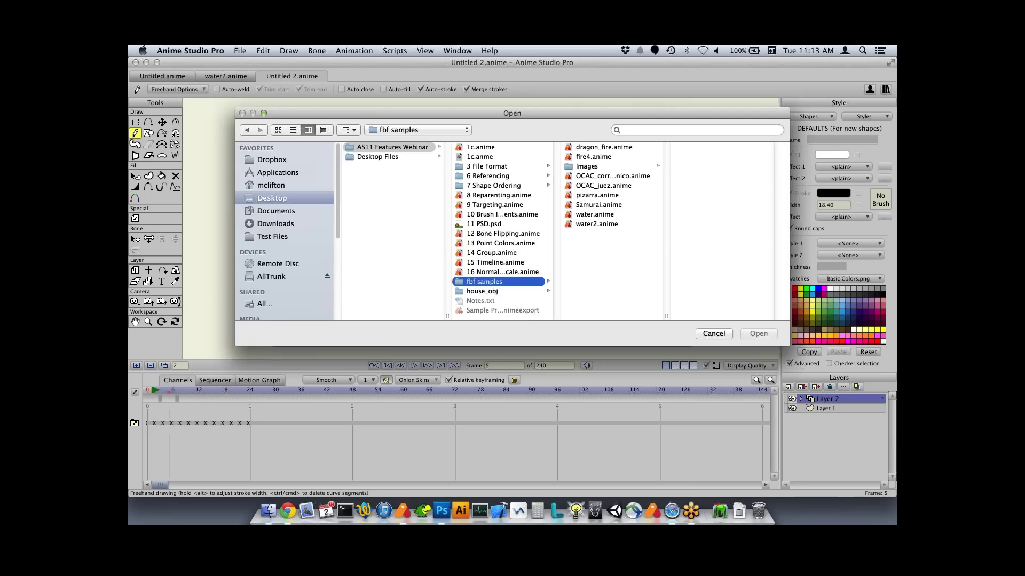
pyautogui.doubleClick(598, 204)
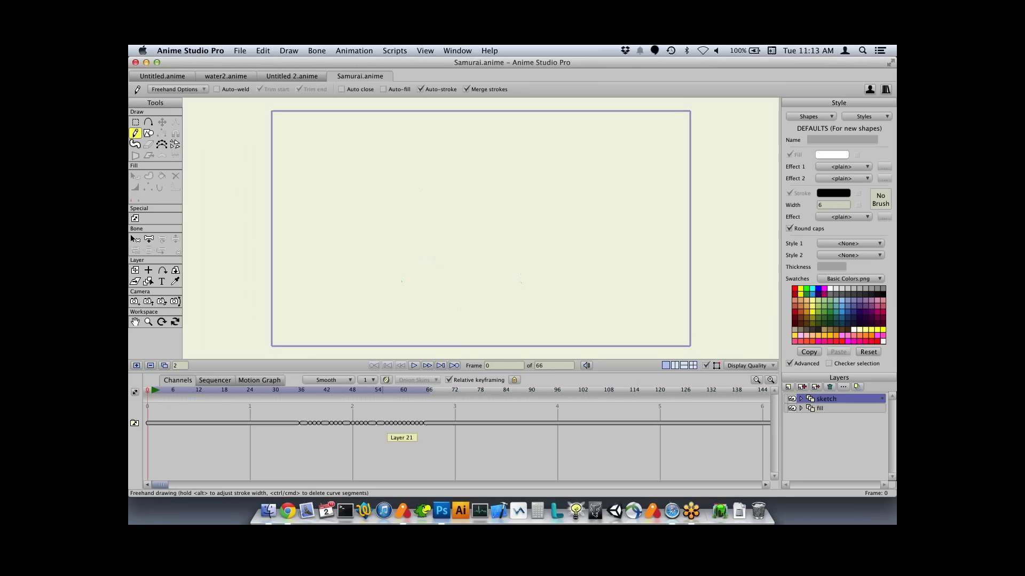
pyautogui.moveTo(301, 390); pyautogui.dragTo(374, 390)
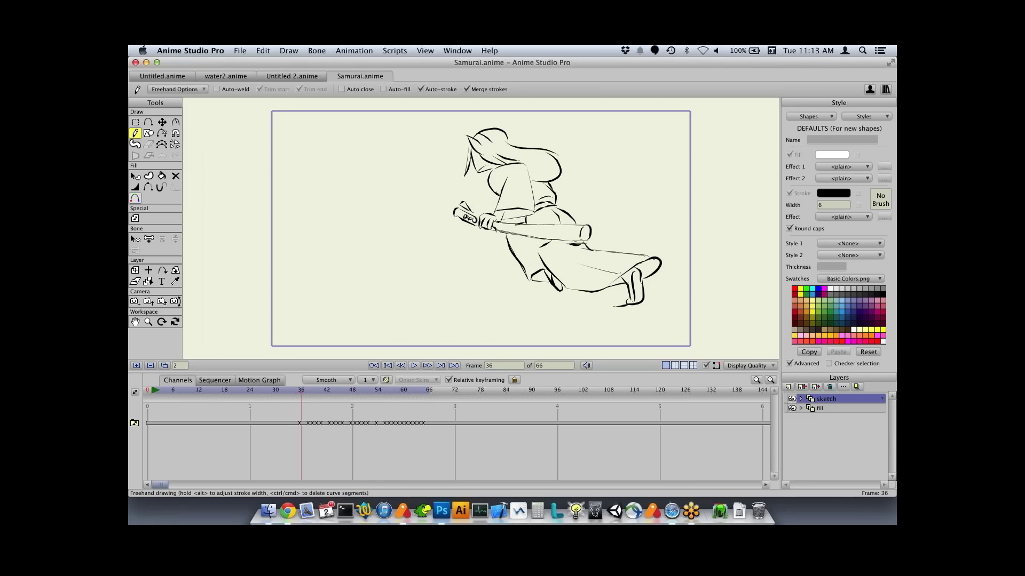
# - Paint a dark red Blob Brush shape over the samurai's front leg on frame 36 and set its fill alpha to 114
pyautogui.press('b')
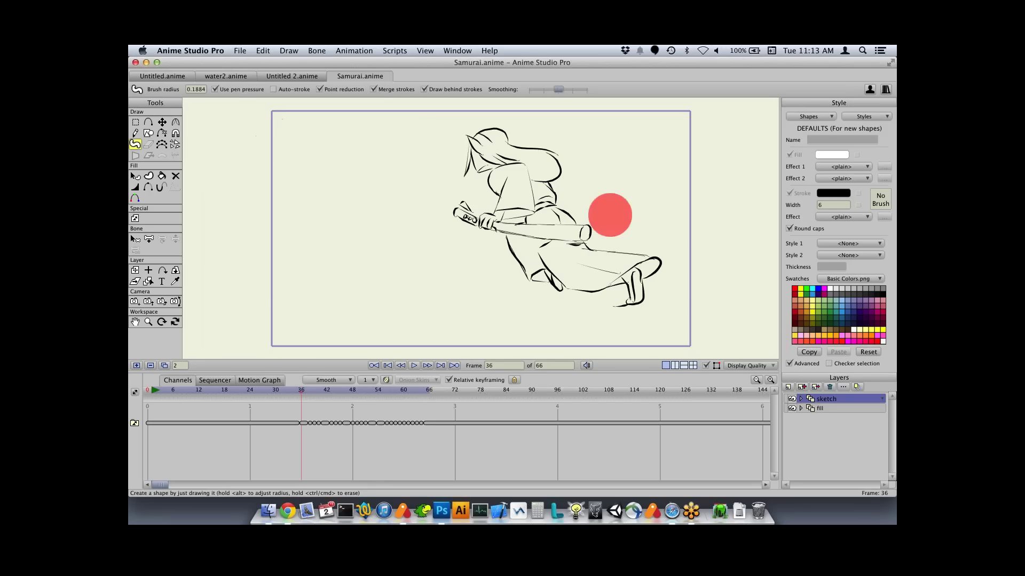
pyautogui.click(795, 318)
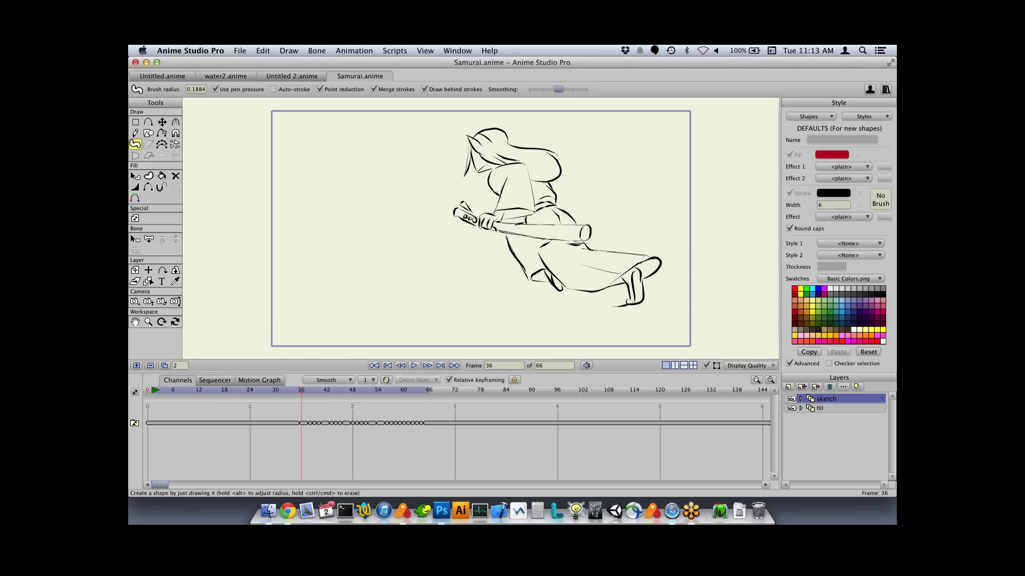
pyautogui.moveTo(512, 242); pyautogui.dragTo(547, 276)
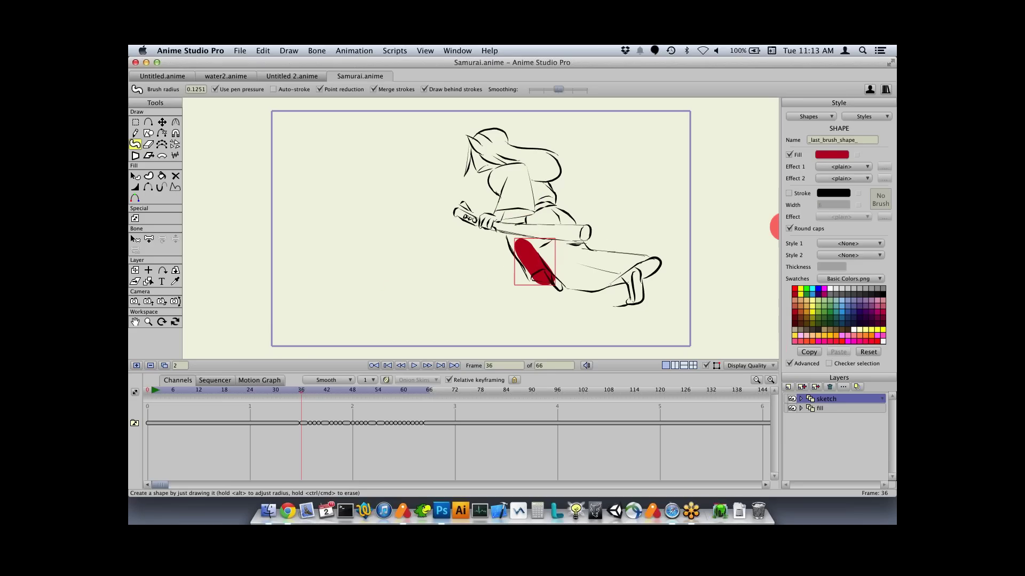
pyautogui.click(831, 154)
pyautogui.click(365, 333)
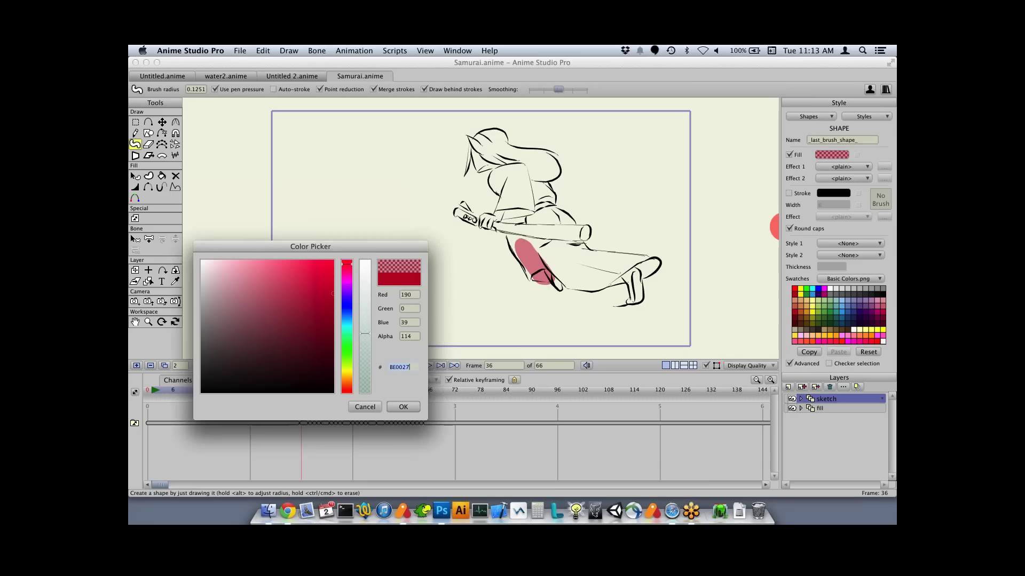
pyautogui.press('Return')
# - Extend the translucent red paint across the samurai's robe on frame 36, and paint the robe's lower part on frame 38
pyautogui.moveTo(537, 252)
pyautogui.mouseDown()
pyautogui.moveTo(600, 272)
pyautogui.moveTo(568, 275)
pyautogui.moveTo(624, 270)
pyautogui.moveTo(587, 257)
pyautogui.mouseUp()
pyautogui.press('Right')
pyautogui.press('Right')
pyautogui.moveTo(524, 246)
pyautogui.mouseDown()
pyautogui.moveTo(513, 263)
pyautogui.moveTo(537, 267)
pyautogui.mouseUp()
pyautogui.moveTo(526, 249); pyautogui.dragTo(586, 280)
pyautogui.moveTo(564, 257)
pyautogui.mouseDown()
pyautogui.moveTo(631, 277)
pyautogui.moveTo(621, 261)
pyautogui.moveTo(585, 258)
pyautogui.moveTo(643, 251)
pyautogui.mouseUp()
pyautogui.moveTo(632, 251); pyautogui.dragTo(608, 249)
# - Paint the samurai's lower robe translucent red on frames 39, 40 and 41, and advance to frame 42
pyautogui.press('super+Right')
pyautogui.moveTo(523, 246)
pyautogui.mouseDown()
pyautogui.moveTo(545, 276)
pyautogui.moveTo(535, 248)
pyautogui.moveTo(543, 274)
pyautogui.moveTo(580, 282)
pyautogui.moveTo(550, 261)
pyautogui.moveTo(602, 266)
pyautogui.moveTo(611, 259)
pyautogui.moveTo(564, 251)
pyautogui.moveTo(619, 246)
pyautogui.moveTo(571, 267)
pyautogui.moveTo(607, 262)
pyautogui.mouseUp()
pyautogui.press('super+Right')
pyautogui.moveTo(533, 256)
pyautogui.mouseDown()
pyautogui.moveTo(567, 279)
pyautogui.moveTo(614, 266)
pyautogui.moveTo(560, 252)
pyautogui.mouseUp()
pyautogui.press('super+Right')
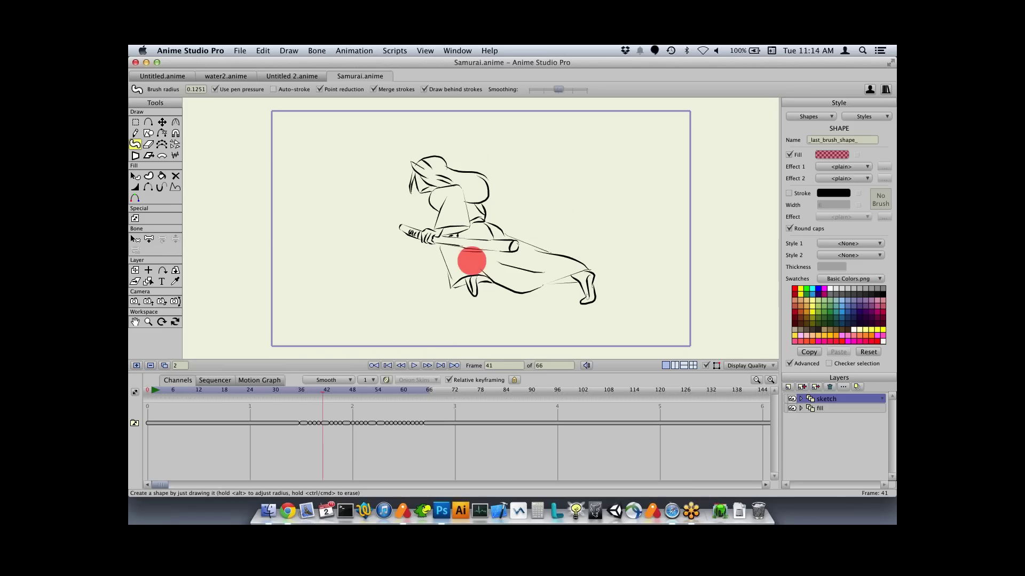
pyautogui.moveTo(452, 256)
pyautogui.mouseDown()
pyautogui.moveTo(536, 284)
pyautogui.moveTo(570, 275)
pyautogui.moveTo(479, 250)
pyautogui.moveTo(590, 270)
pyautogui.mouseUp()
pyautogui.press('super+Right')
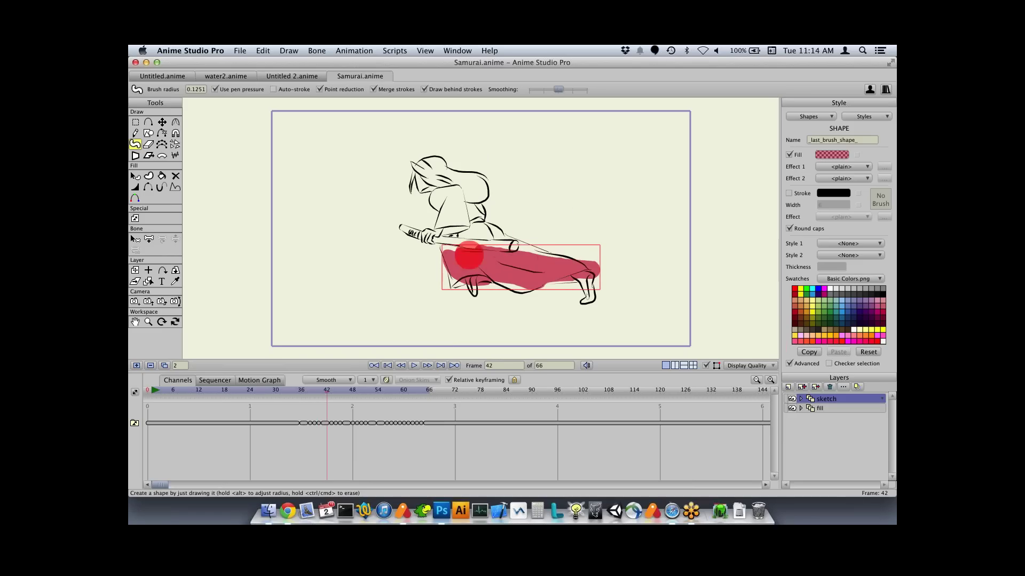
# - Paint the samurai's lower robe translucent red with the Blob Brush on frames 43, 44, 45 and 49
pyautogui.press('super+Right')
pyautogui.moveTo(430, 263)
pyautogui.mouseDown()
pyautogui.moveTo(434, 285)
pyautogui.moveTo(438, 256)
pyautogui.moveTo(464, 284)
pyautogui.moveTo(461, 267)
pyautogui.moveTo(508, 285)
pyautogui.moveTo(528, 269)
pyautogui.mouseUp()
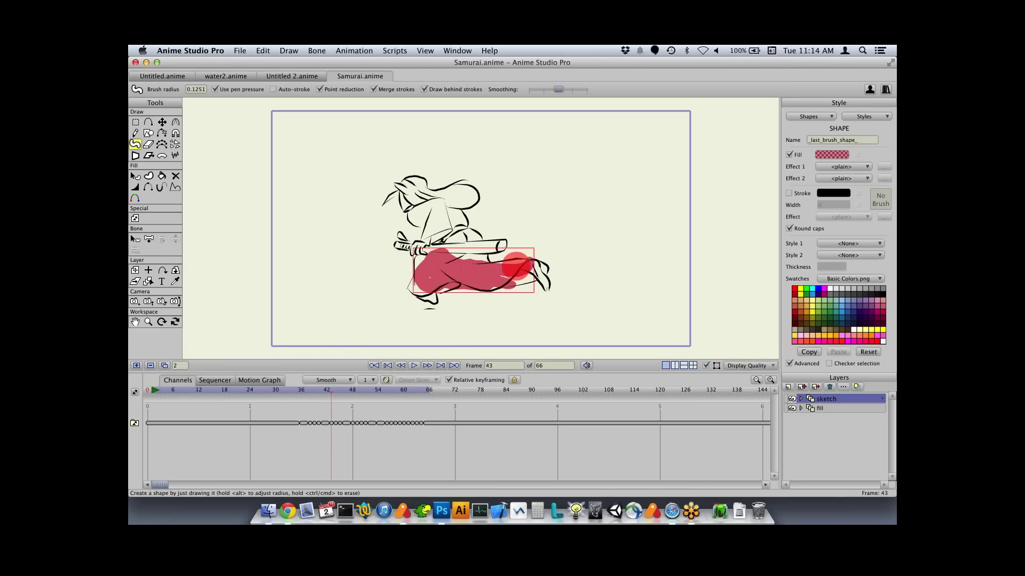
pyautogui.press('super+Right')
pyautogui.moveTo(400, 290)
pyautogui.mouseDown()
pyautogui.moveTo(439, 302)
pyautogui.moveTo(464, 297)
pyautogui.moveTo(431, 284)
pyautogui.moveTo(487, 288)
pyautogui.mouseUp()
pyautogui.press('super+Right')
pyautogui.moveTo(410, 299)
pyautogui.mouseDown()
pyautogui.moveTo(489, 298)
pyautogui.moveTo(472, 288)
pyautogui.moveTo(495, 280)
pyautogui.moveTo(484, 298)
pyautogui.moveTo(427, 284)
pyautogui.moveTo(399, 295)
pyautogui.moveTo(432, 307)
pyautogui.moveTo(419, 304)
pyautogui.moveTo(492, 292)
pyautogui.moveTo(462, 310)
pyautogui.moveTo(441, 293)
pyautogui.moveTo(402, 294)
pyautogui.moveTo(434, 306)
pyautogui.moveTo(435, 288)
pyautogui.moveTo(474, 292)
pyautogui.moveTo(445, 291)
pyautogui.mouseUp()
pyautogui.press('super+Right')
pyautogui.press('super+Right')
pyautogui.press('super+Right')
pyautogui.press('super+Right')
pyautogui.moveTo(389, 265)
pyautogui.mouseDown()
pyautogui.moveTo(403, 292)
pyautogui.moveTo(395, 275)
pyautogui.moveTo(404, 292)
pyautogui.moveTo(435, 284)
pyautogui.moveTo(412, 253)
pyautogui.moveTo(459, 278)
pyautogui.mouseUp()
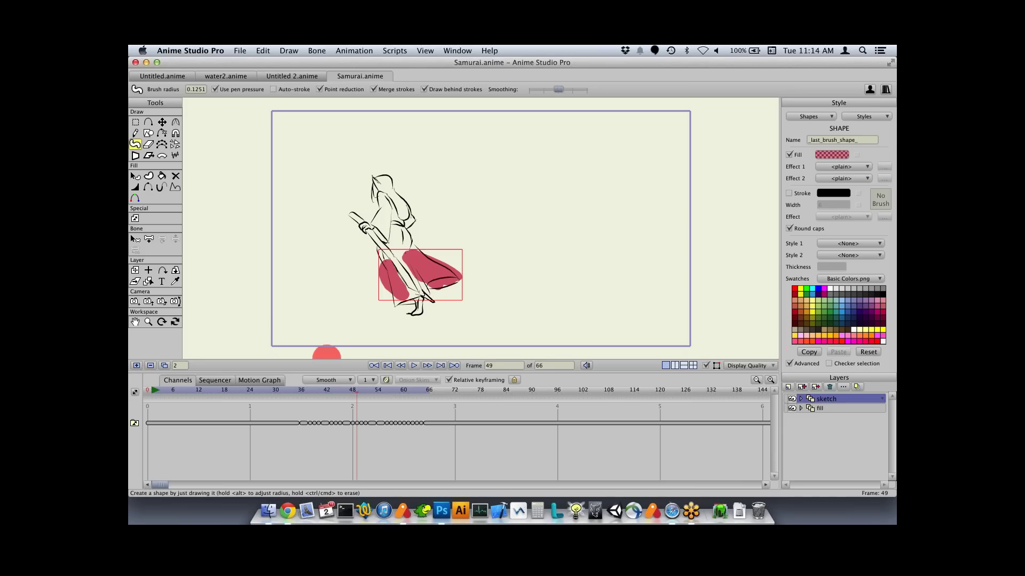
# - Return the samurai animation to frame 0 and close all open documents without saving their changes
pyautogui.moveTo(357, 390)
pyautogui.mouseDown()
pyautogui.moveTo(305, 390)
pyautogui.moveTo(408, 390)
pyautogui.moveTo(148, 390)
pyautogui.mouseUp()
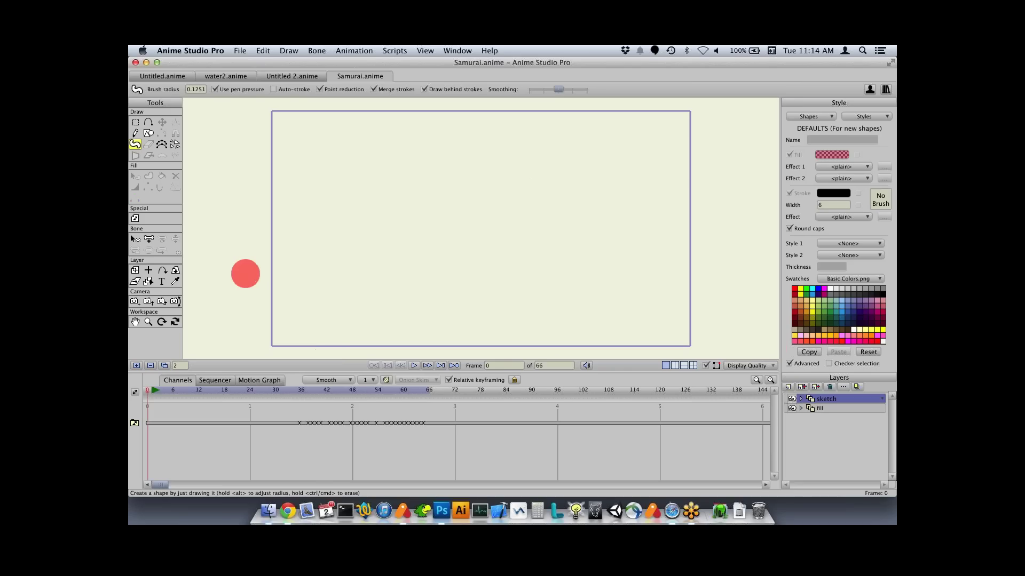
pyautogui.press('super+w')
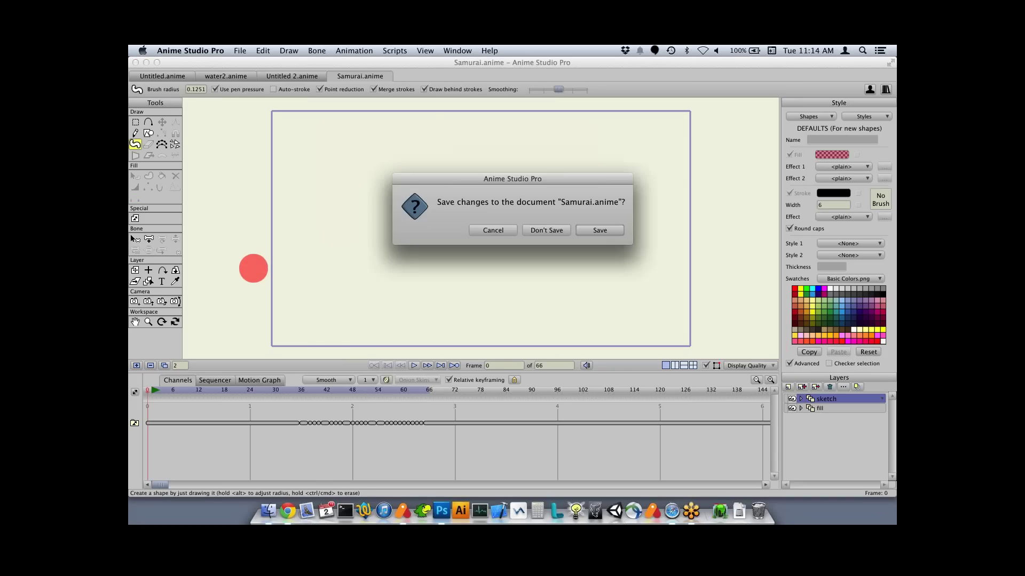
pyautogui.press('super+d')
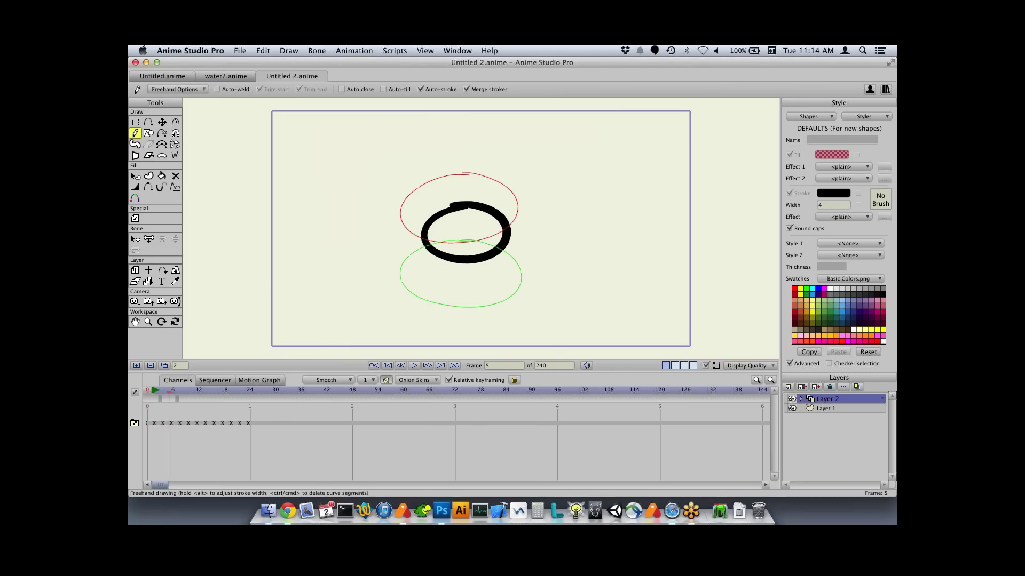
pyautogui.press('super+w')
pyautogui.press('super+d')
pyautogui.press('super+w')
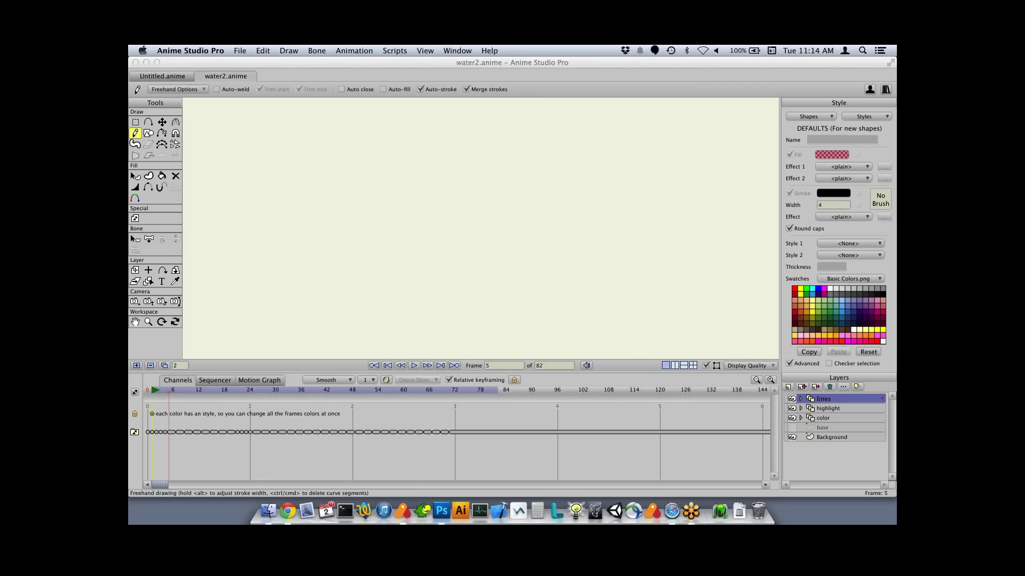
pyautogui.press('super+d')
pyautogui.press('super+w')
# - Create a new document, reset the default style and draw an orange-red filled star from the canvas centre
pyautogui.press('super+n')
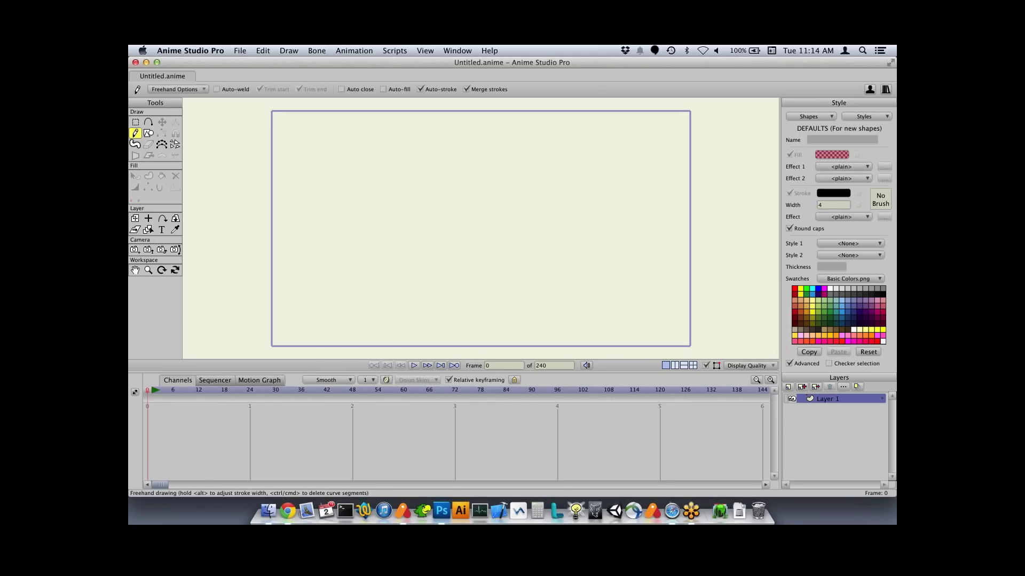
pyautogui.click(868, 352)
pyautogui.click(148, 133)
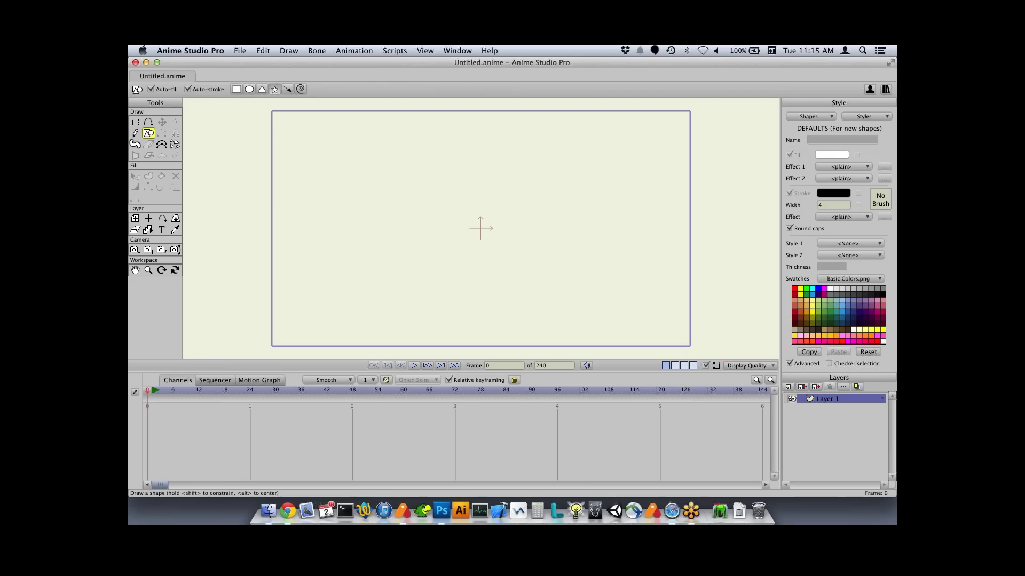
pyautogui.click(794, 301)
pyautogui.moveTo(480, 228); pyautogui.dragTo(531, 256)
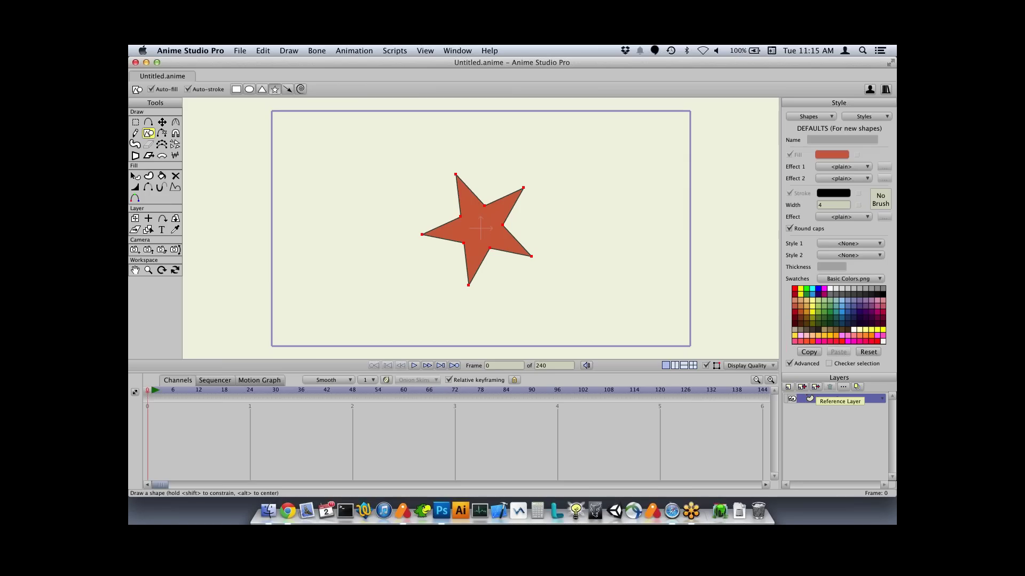
# - Create five reference layers from the star layer and select the lowest reference, Layer 2
pyautogui.click(815, 387)
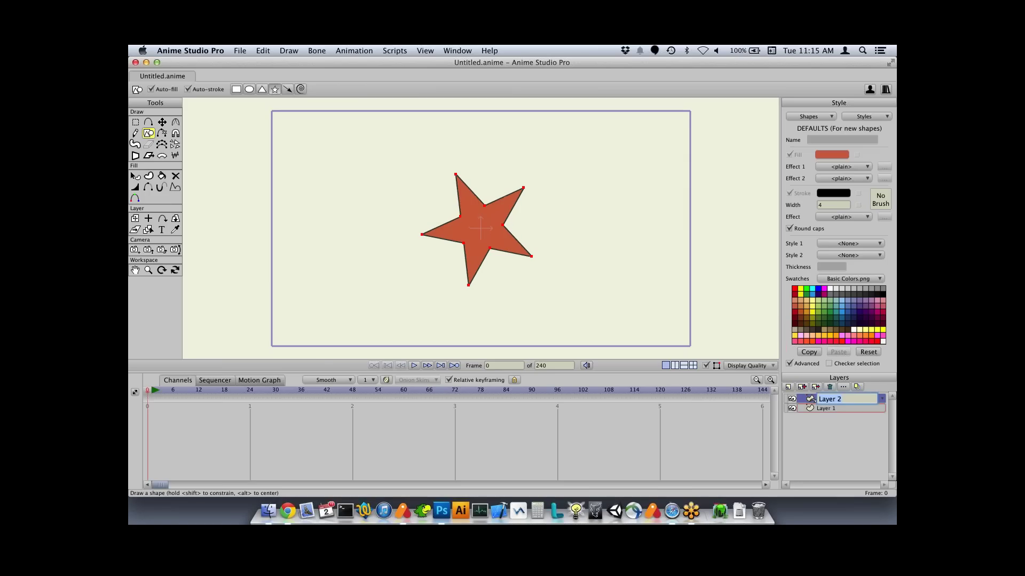
pyautogui.click(816, 387)
pyautogui.click(816, 387)
pyautogui.click(815, 387)
pyautogui.click(815, 387)
pyautogui.press('Return')
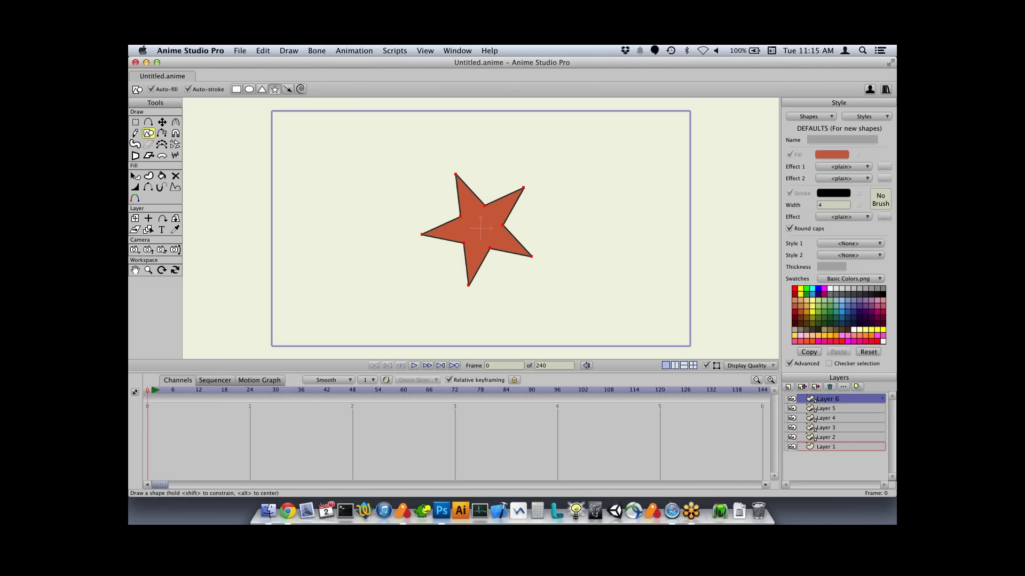
pyautogui.click(840, 437)
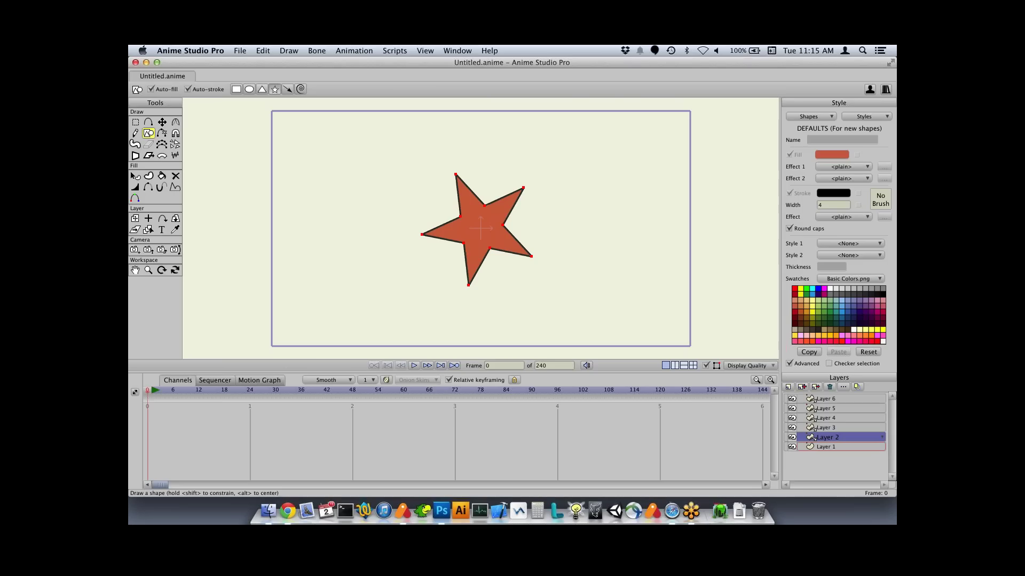
# - Spread the reference stars around the original: Layer 2 upper right, Layer 3 upper left, Layer 4 lower right, Layer 5 lower left, Layer 6 above
pyautogui.press('m')
pyautogui.moveTo(480, 229); pyautogui.dragTo(613, 178)
pyautogui.click(840, 427)
pyautogui.moveTo(481, 229); pyautogui.dragTo(341, 174)
pyautogui.click(840, 417)
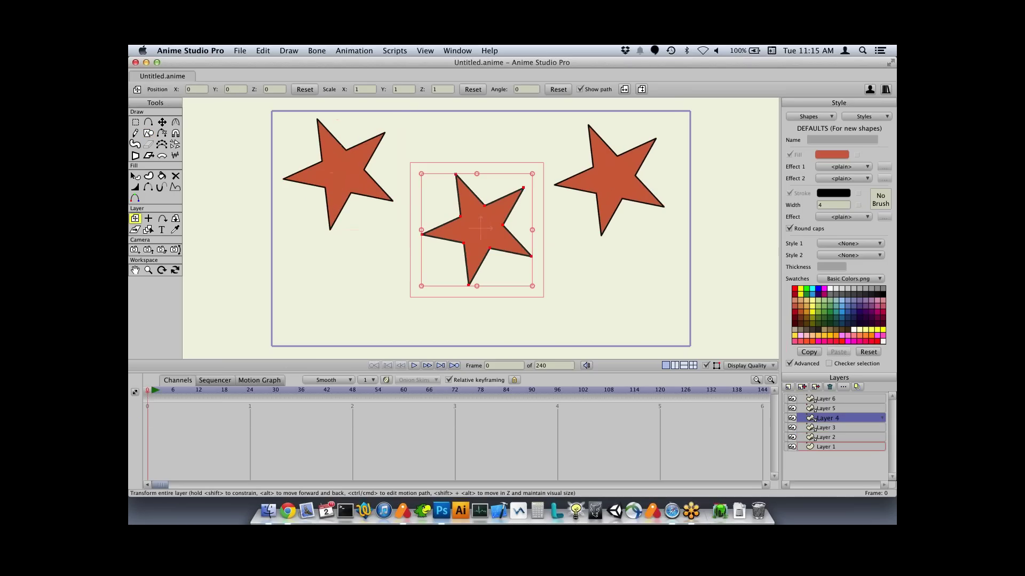
pyautogui.moveTo(480, 229); pyautogui.dragTo(596, 289)
pyautogui.click(840, 408)
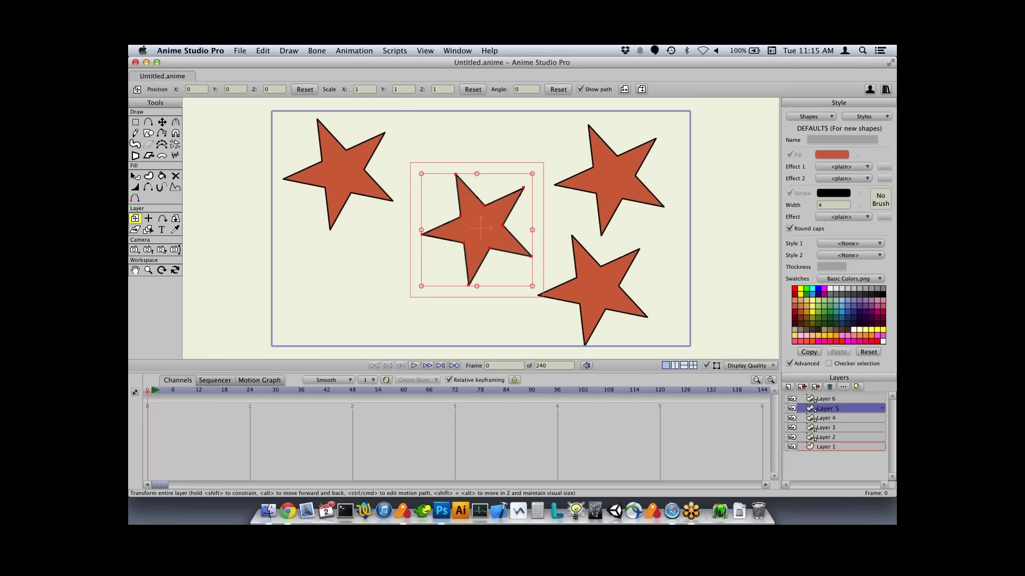
pyautogui.moveTo(481, 229); pyautogui.dragTo(354, 284)
pyautogui.moveTo(501, 237); pyautogui.dragTo(528, 148)
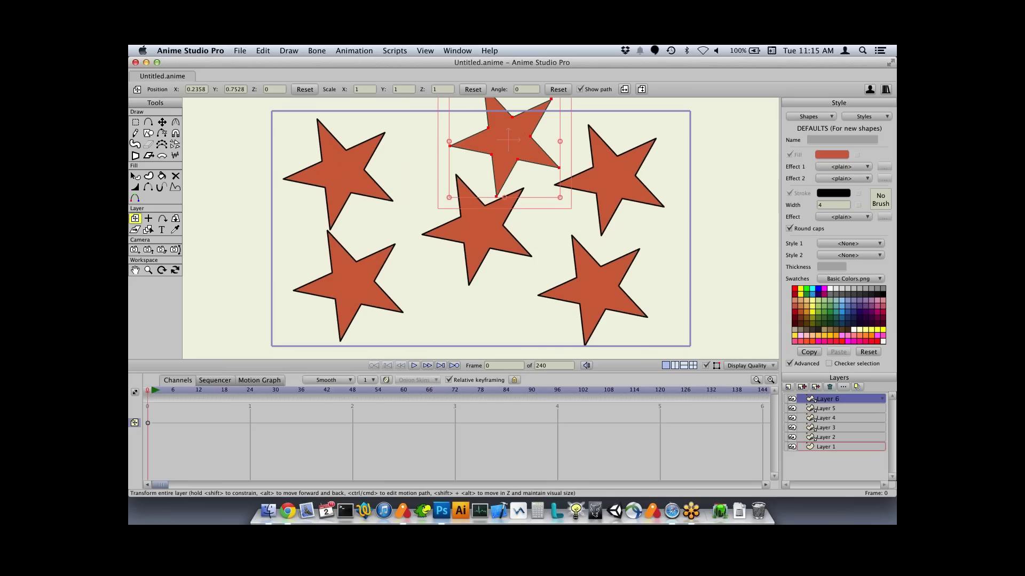
# - Change the fill of the original star on Layer 1 to light blue
pyautogui.click(841, 447)
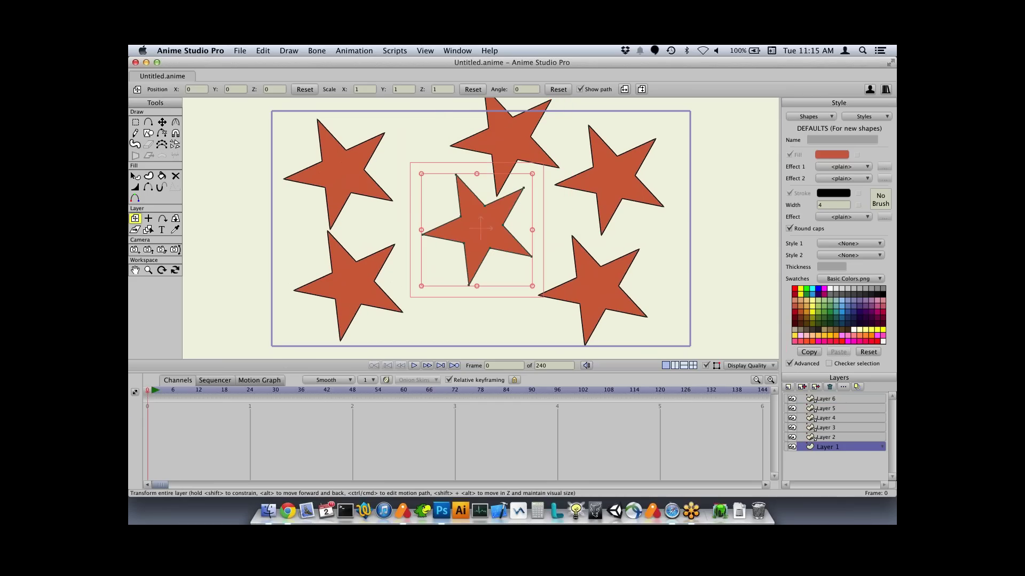
pyautogui.press('q')
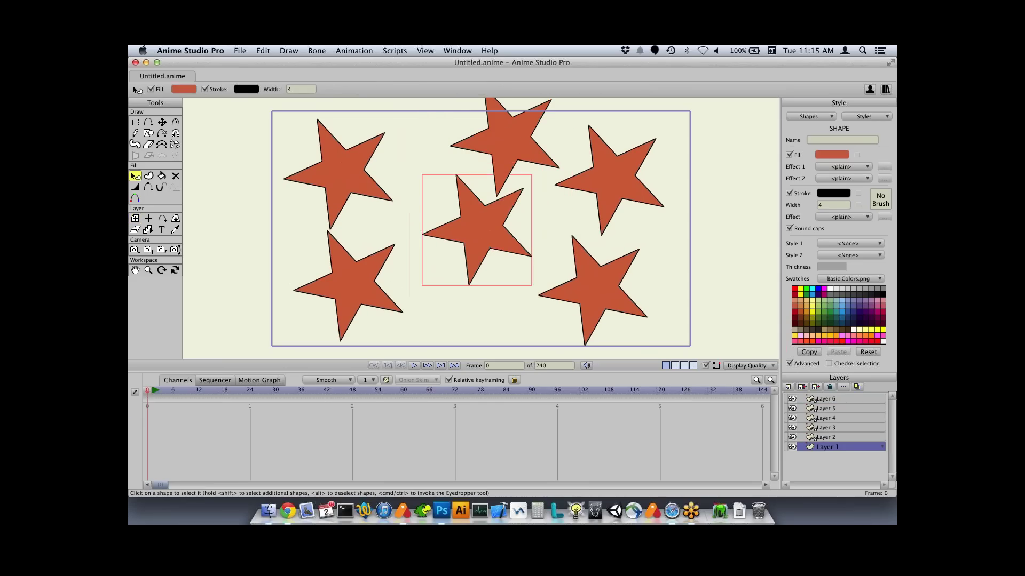
pyautogui.click(841, 305)
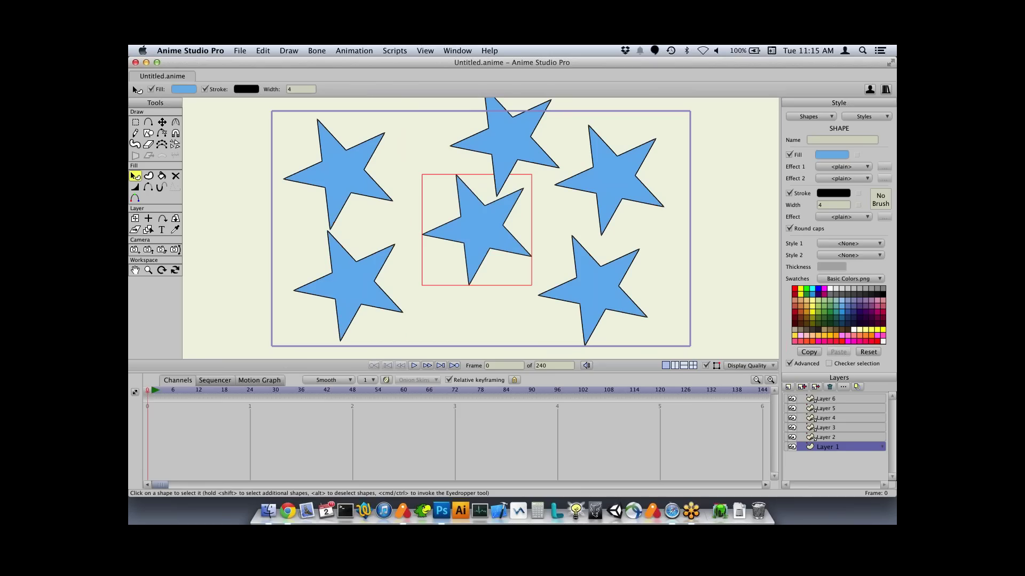
# - On the original star, pull an inner point outward, then round the upper-left tip and thicken its line width to about 444 percent
pyautogui.press('t')
pyautogui.moveTo(485, 206); pyautogui.dragTo(446, 216)
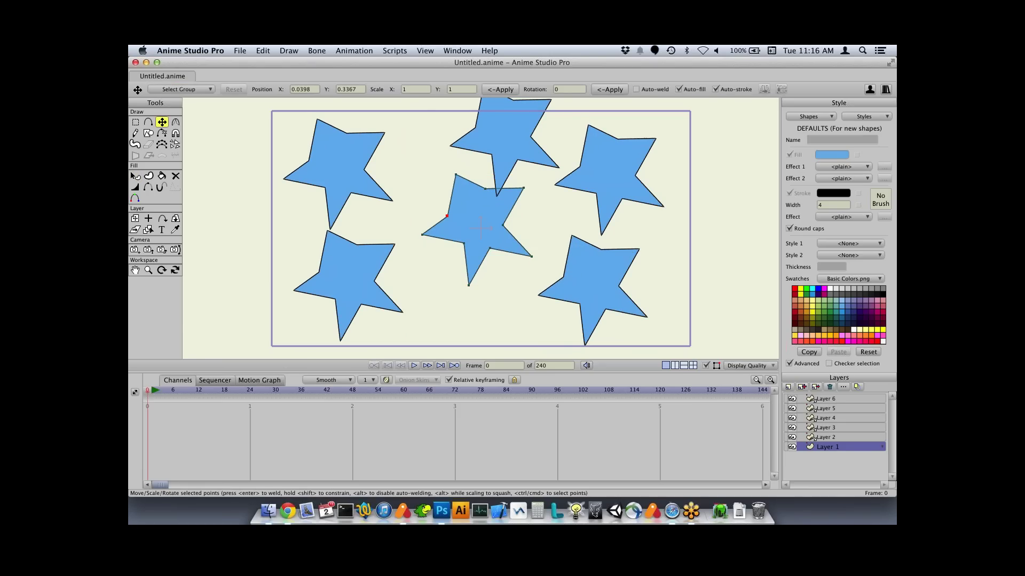
pyautogui.press('c')
pyautogui.moveTo(456, 174); pyautogui.dragTo(491, 174)
pyautogui.press('w')
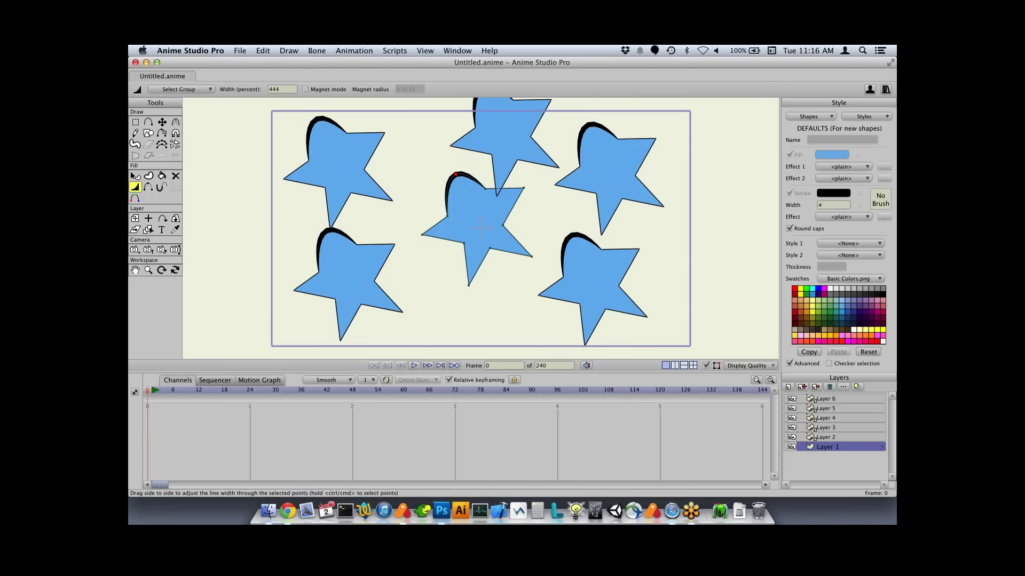
# - Reposition the two left inner points of the original star, pushing the upper one inward and the lower one outward
pyautogui.press('t')
pyautogui.moveTo(447, 216); pyautogui.dragTo(455, 256)
pyautogui.click(463, 243)
# - Keyframe a point deformation of the original star at frame 24, pulling its lower-right tip inward, and return to frame 0
pyautogui.click(250, 390)
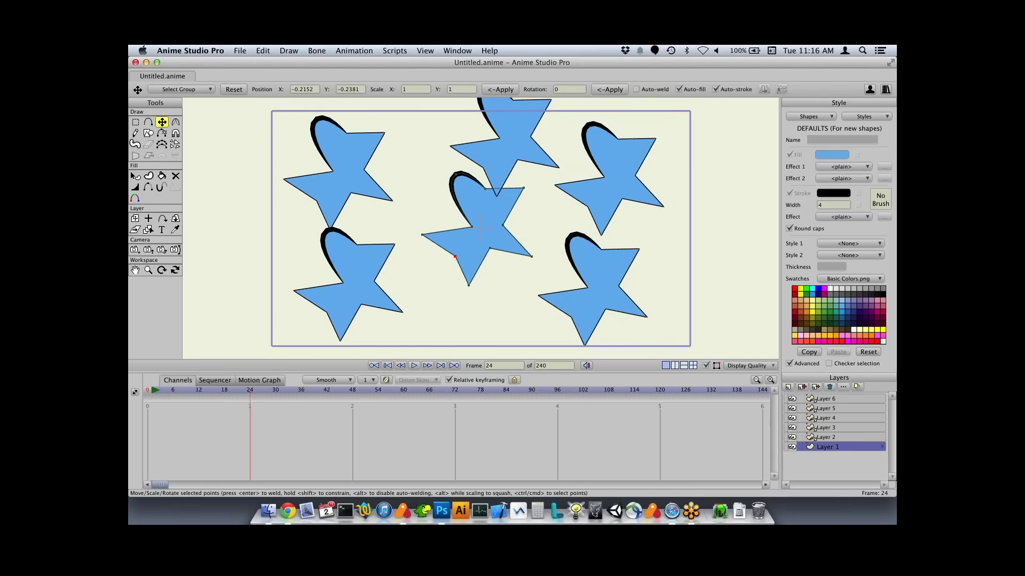
pyautogui.moveTo(490, 248)
pyautogui.mouseDown()
pyautogui.moveTo(501, 269)
pyautogui.moveTo(491, 247)
pyautogui.mouseUp()
pyautogui.moveTo(531, 257); pyautogui.dragTo(443, 290)
pyautogui.press('0')
pyautogui.moveTo(249, 390); pyautogui.dragTo(148, 390)
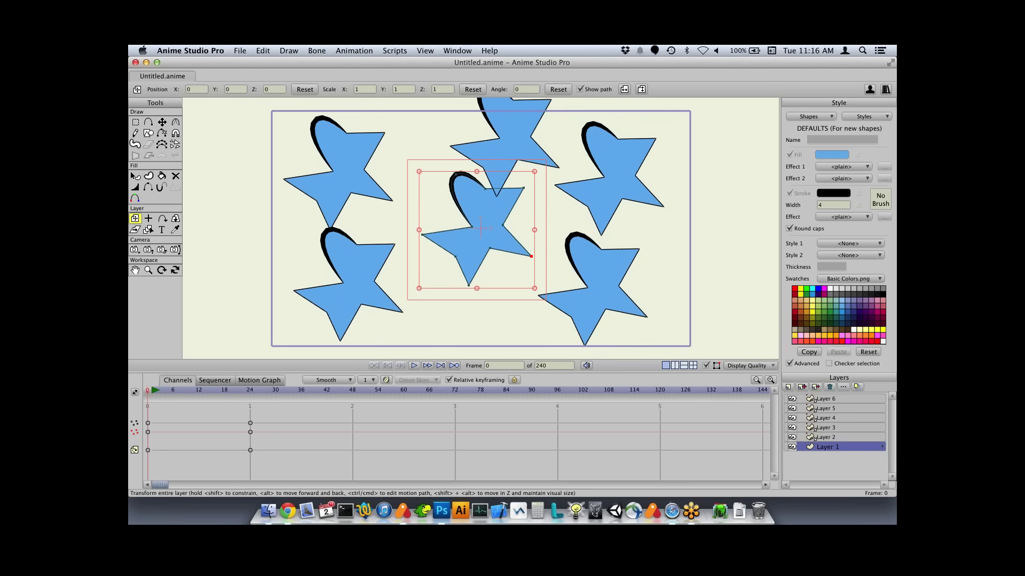
# - Override the Layer 3 reference star's fill with bright red and preview the animation
pyautogui.click(840, 399)
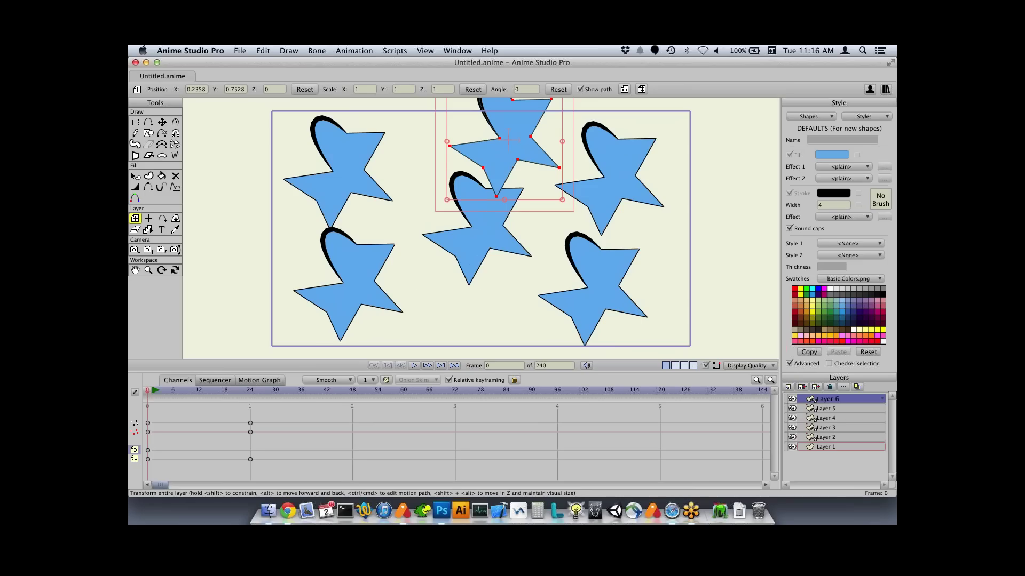
pyautogui.click(840, 427)
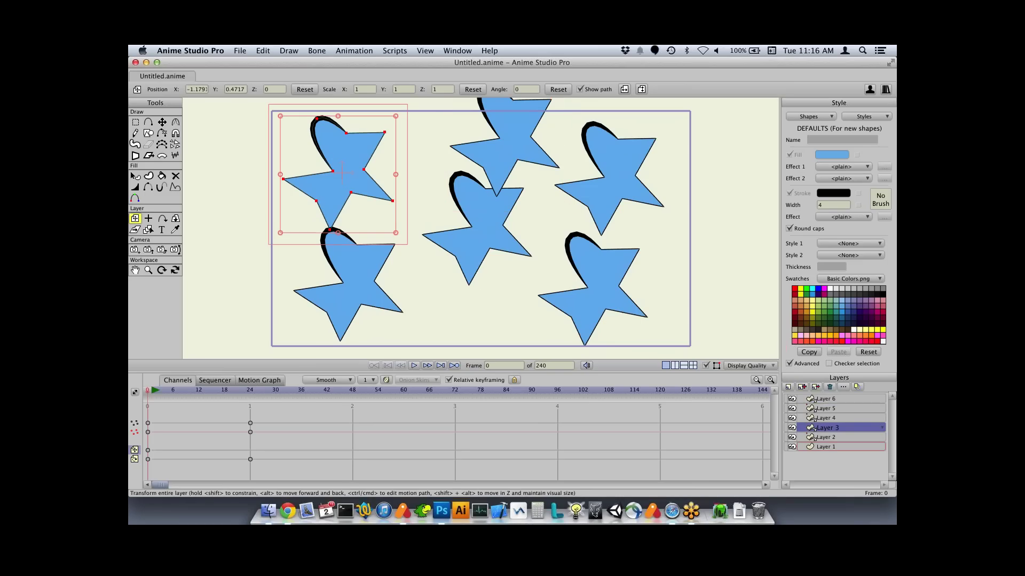
pyautogui.press('q')
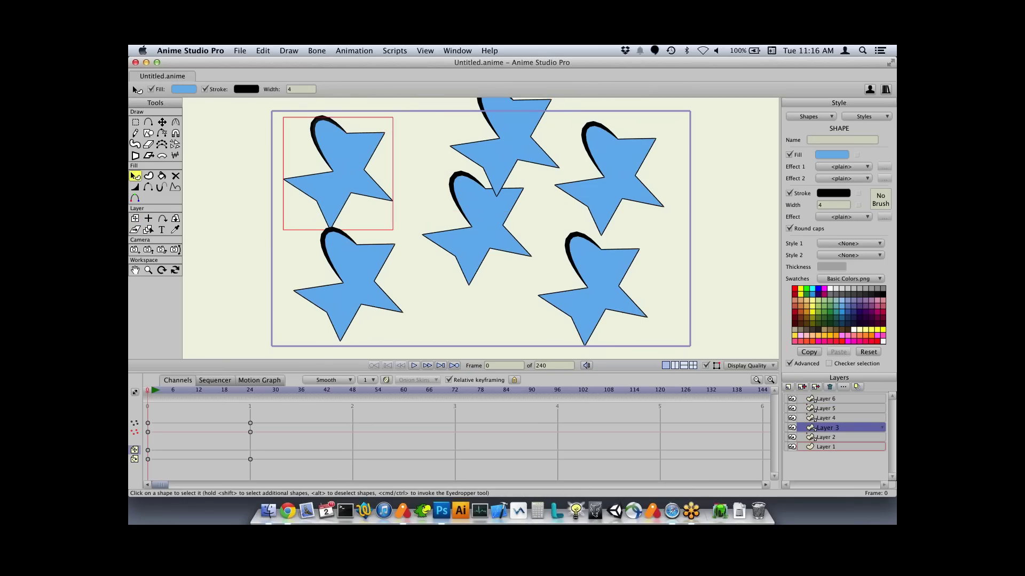
pyautogui.click(794, 289)
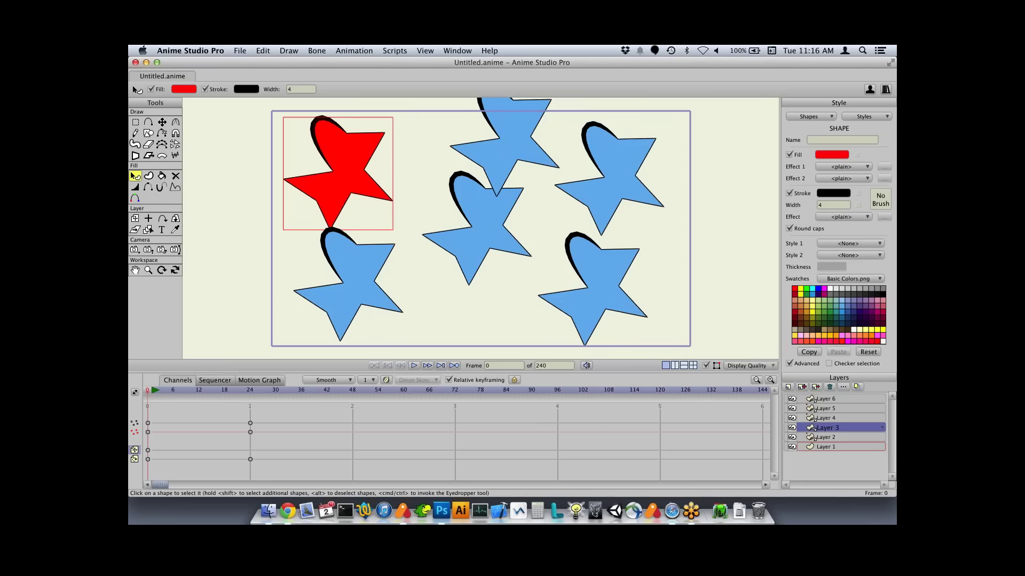
pyautogui.moveTo(148, 390); pyautogui.dragTo(228, 390)
pyautogui.press('space')
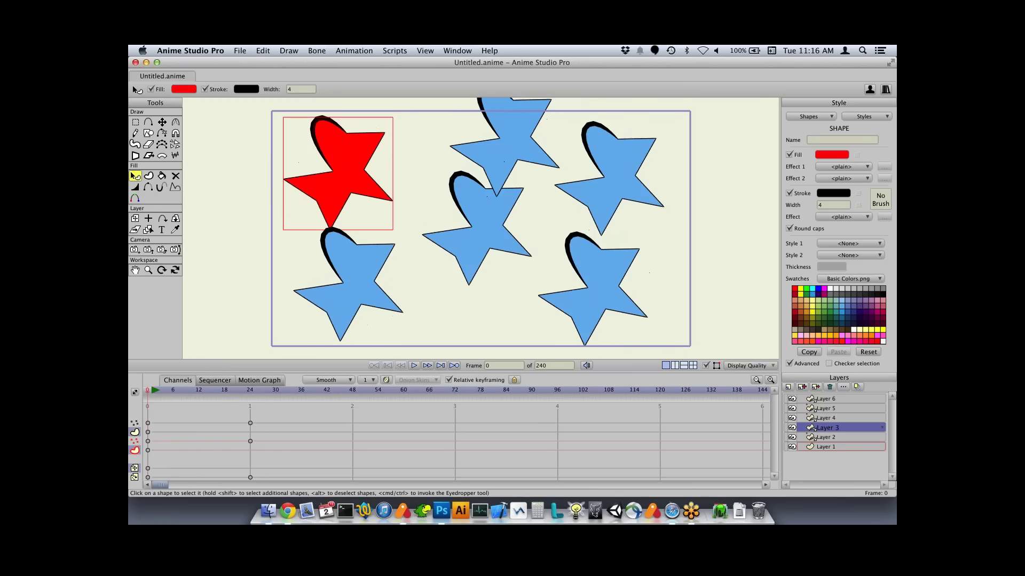
# - Move the upper-right tip of the original star on Layer 1 slightly downward at frame 0
pyautogui.click(841, 446)
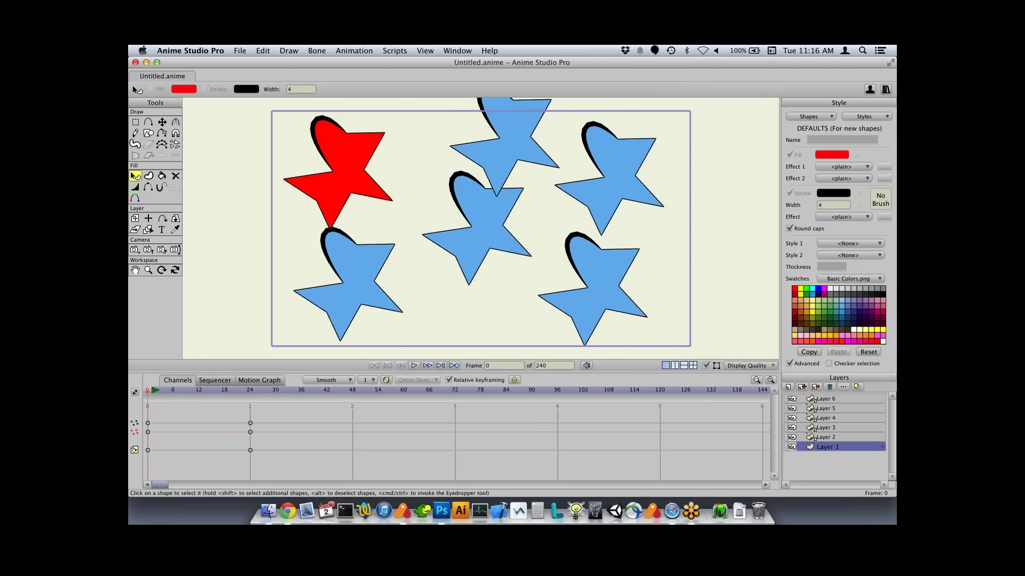
pyautogui.press('t')
pyautogui.moveTo(502, 225); pyautogui.dragTo(521, 199)
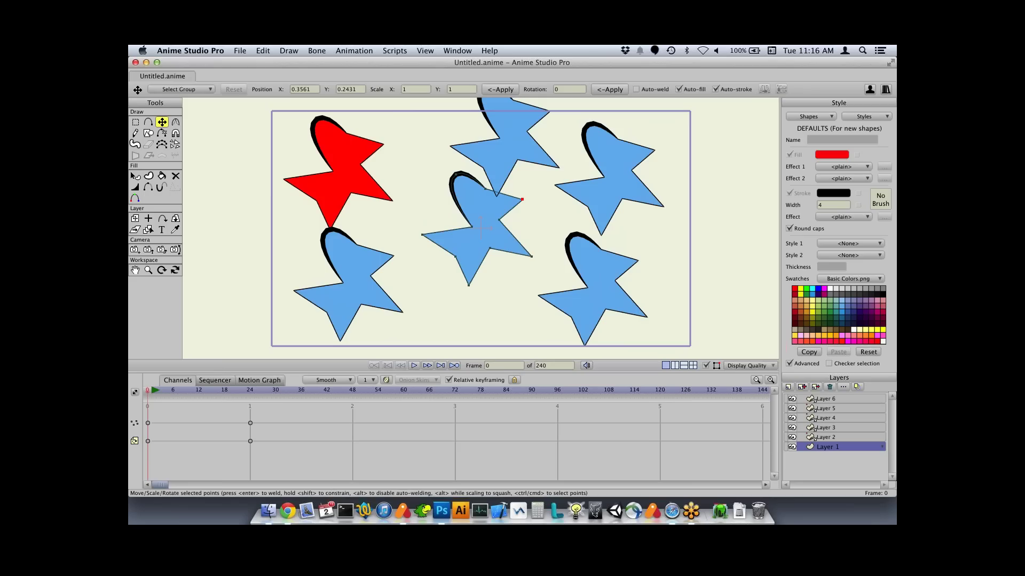
# - Open Spacewoman.anime from the 6 Referencing folder and play the animation, stopping at frame 53
pyautogui.press('super+o')
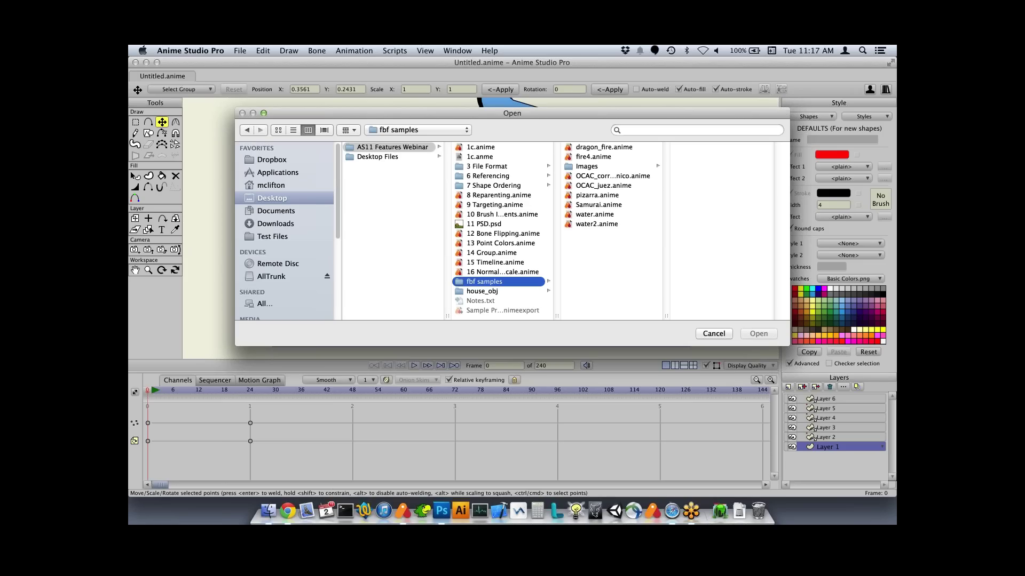
pyautogui.click(486, 176)
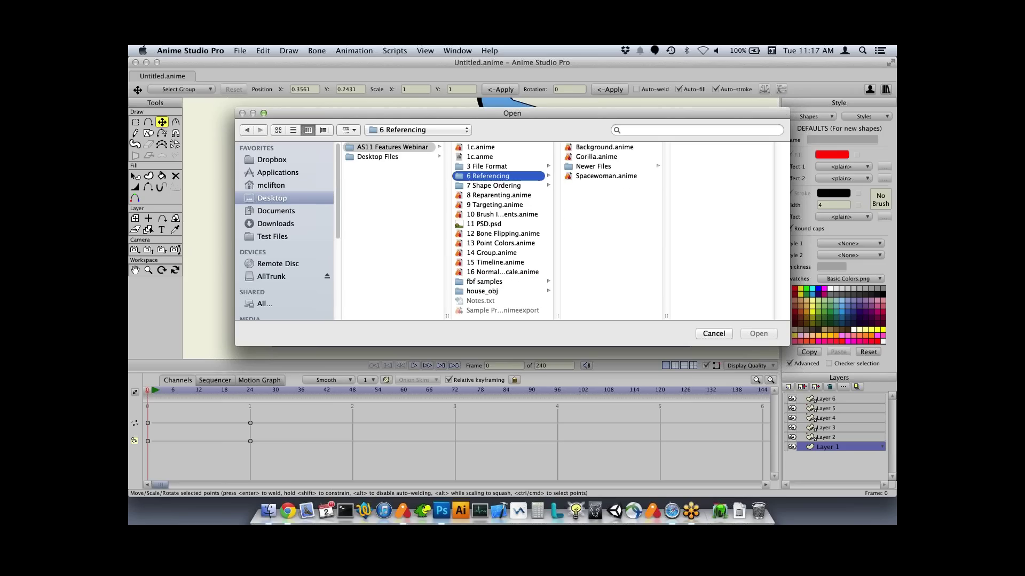
pyautogui.press('Escape')
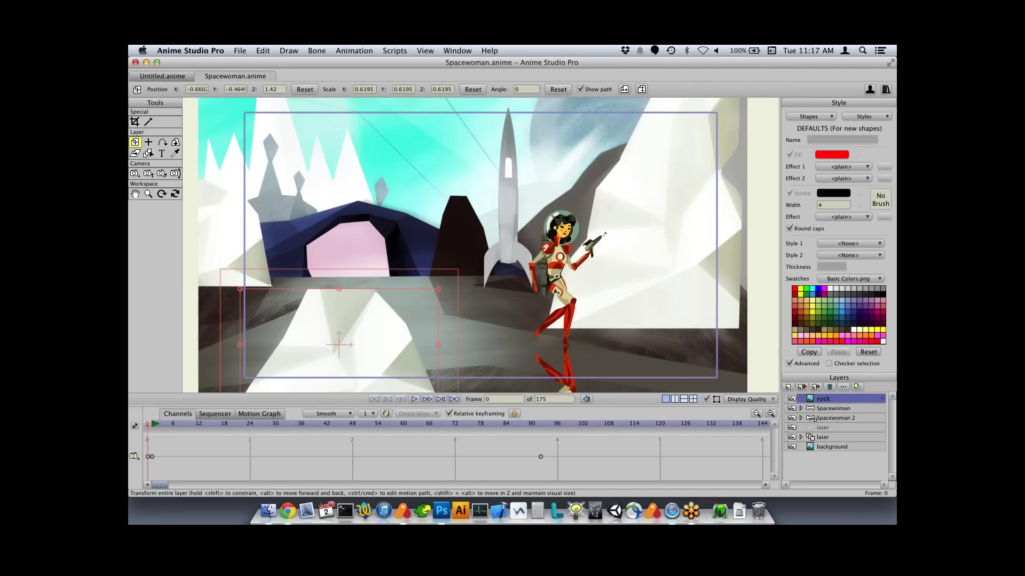
pyautogui.press('space')
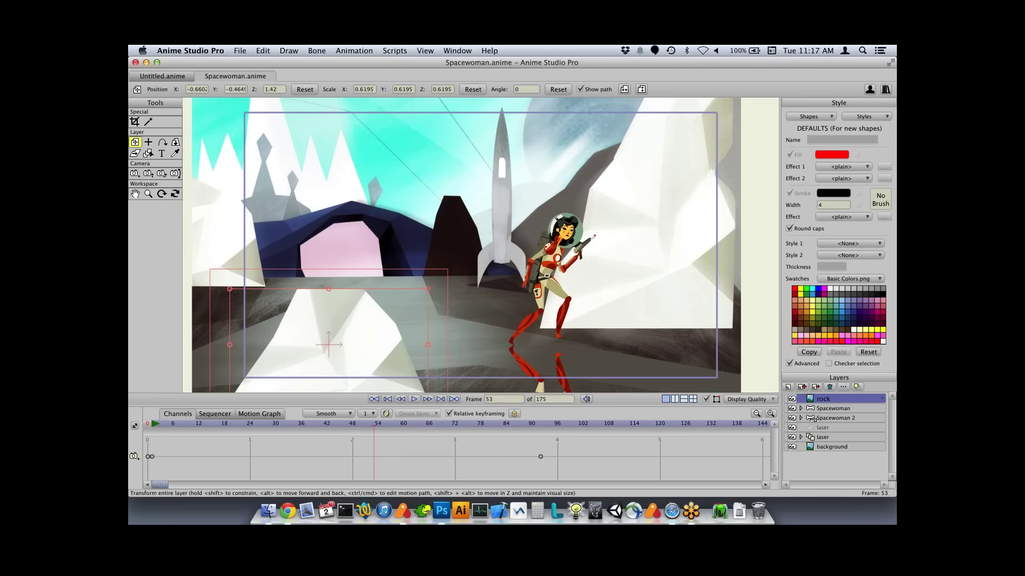
# - Select the Spacewoman bone layer and pose her feet and gun arm with Manipulate Bones at frame 53, lowering the gun
pyautogui.click(822, 409)
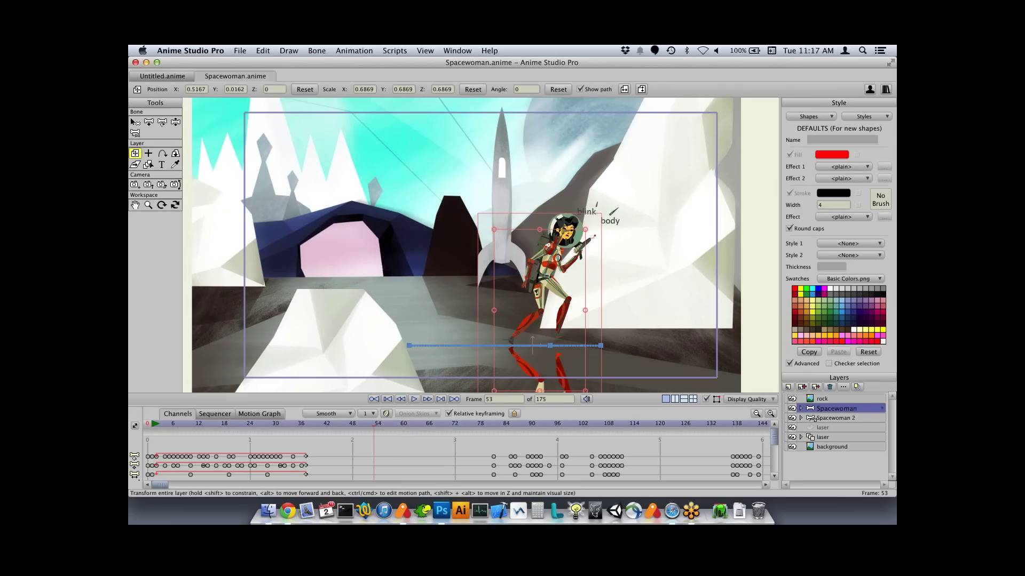
pyautogui.click(814, 419)
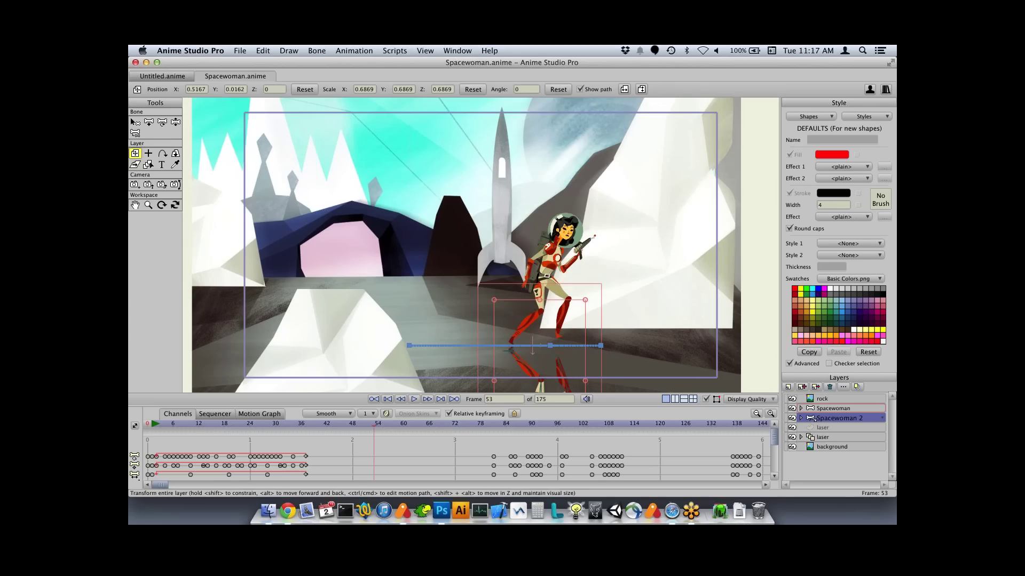
pyautogui.click(833, 408)
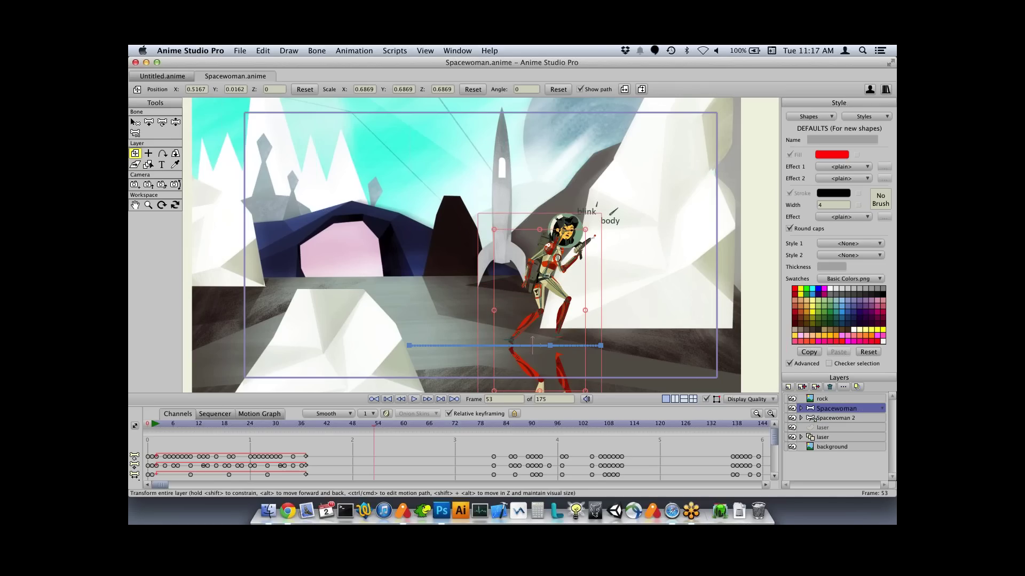
pyautogui.press('z')
pyautogui.moveTo(560, 328); pyautogui.dragTo(570, 326)
pyautogui.moveTo(508, 340)
pyautogui.mouseDown()
pyautogui.moveTo(545, 330)
pyautogui.moveTo(532, 347)
pyautogui.moveTo(498, 342)
pyautogui.mouseUp()
pyautogui.moveTo(570, 328); pyautogui.dragTo(539, 335)
pyautogui.moveTo(594, 236); pyautogui.dragTo(599, 304)
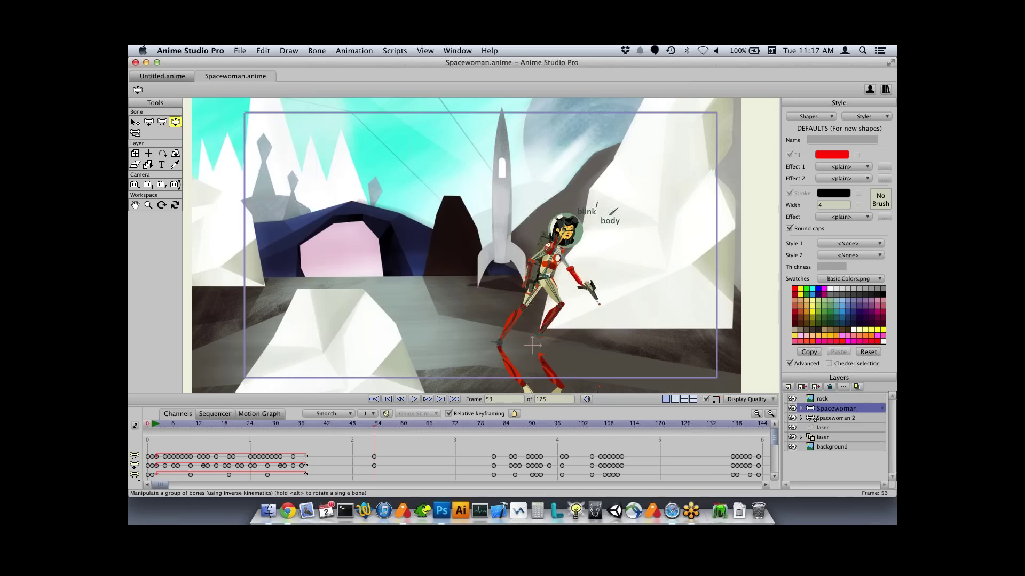
# - Swing the spacewoman's rear arm back, undo an extreme bend of the gun arm, and move her front foot forward
pyautogui.moveTo(522, 286); pyautogui.dragTo(510, 276)
pyautogui.moveTo(599, 304); pyautogui.dragTo(510, 299)
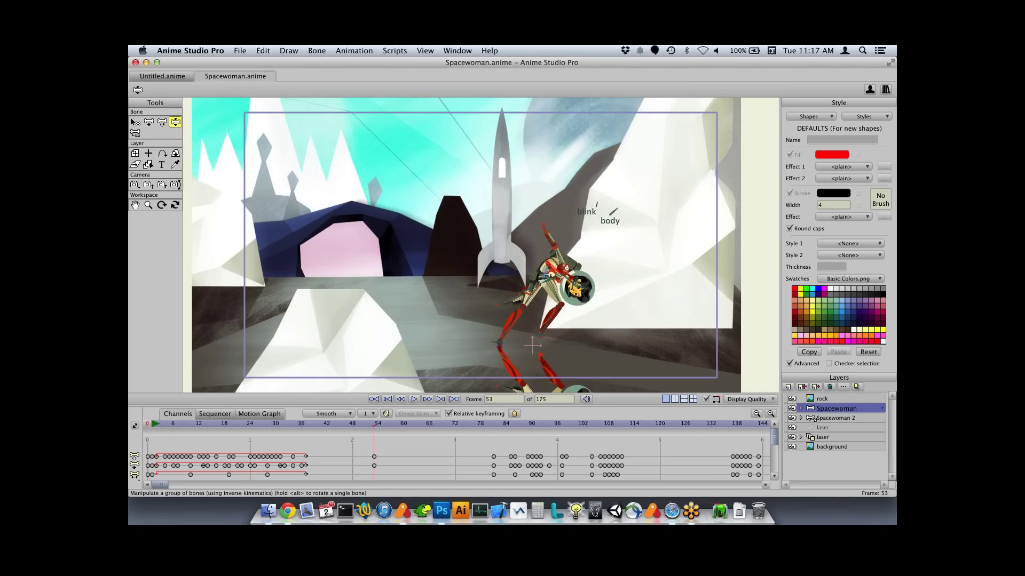
pyautogui.press('super+z')
pyautogui.moveTo(539, 336)
pyautogui.mouseDown()
pyautogui.moveTo(560, 334)
pyautogui.moveTo(568, 344)
pyautogui.moveTo(541, 343)
pyautogui.moveTo(574, 324)
pyautogui.moveTo(551, 343)
pyautogui.moveTo(557, 337)
pyautogui.mouseUp()
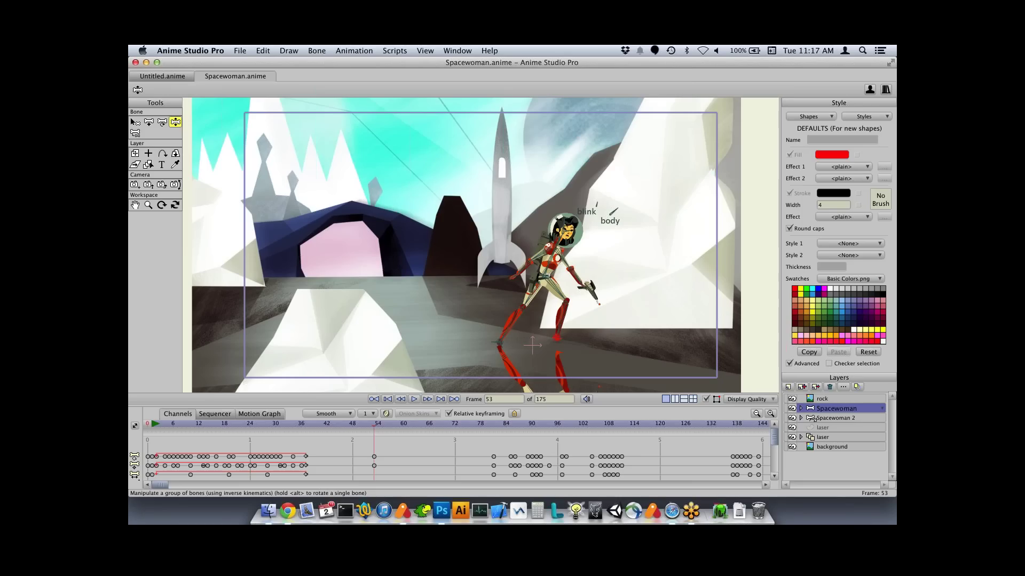
# - Close both open documents without saving their changes and create a new document
pyautogui.press('super+w')
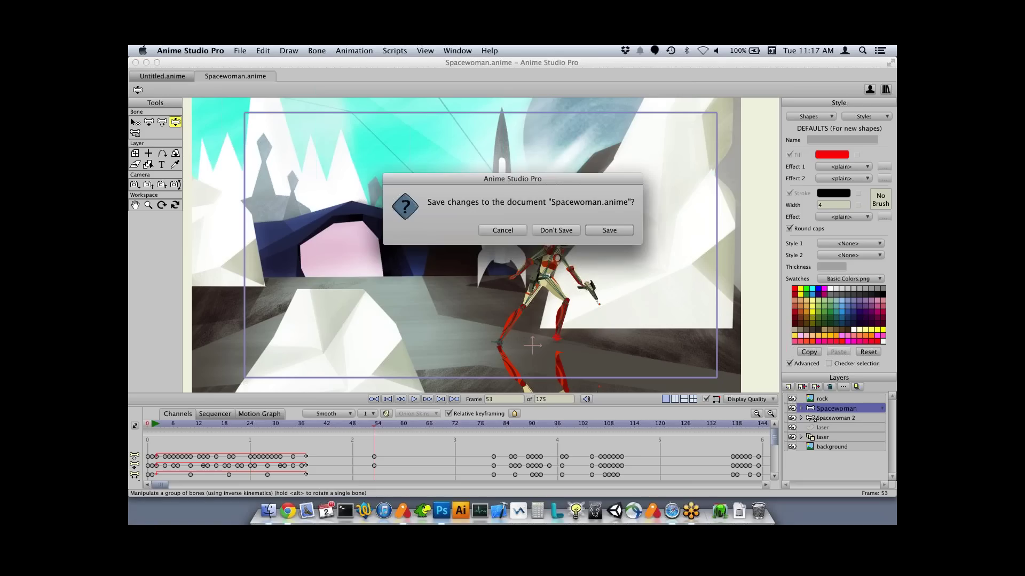
pyautogui.press('super+d')
pyautogui.press('super+w')
pyautogui.press('super+d')
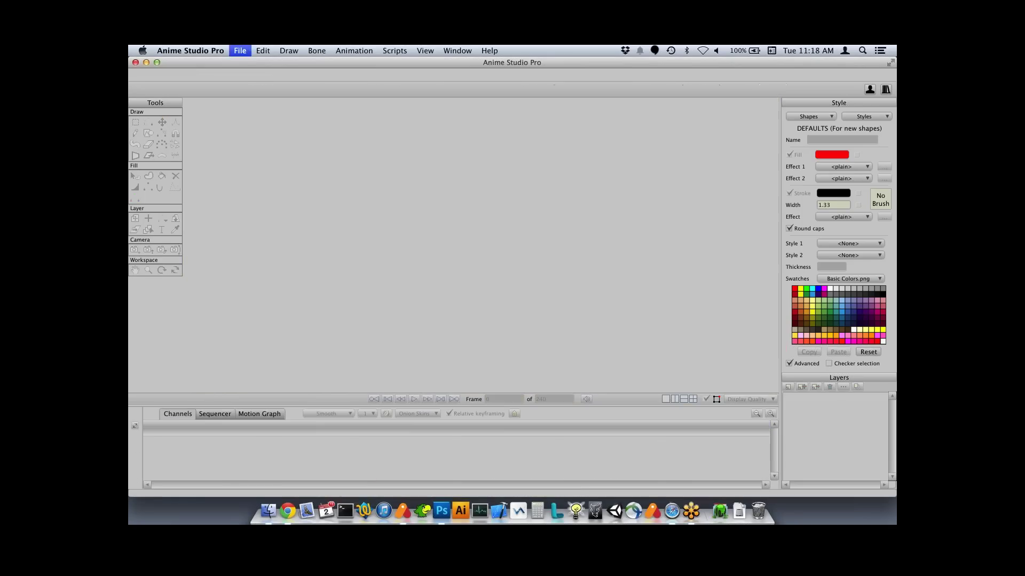
pyautogui.press('super+n')
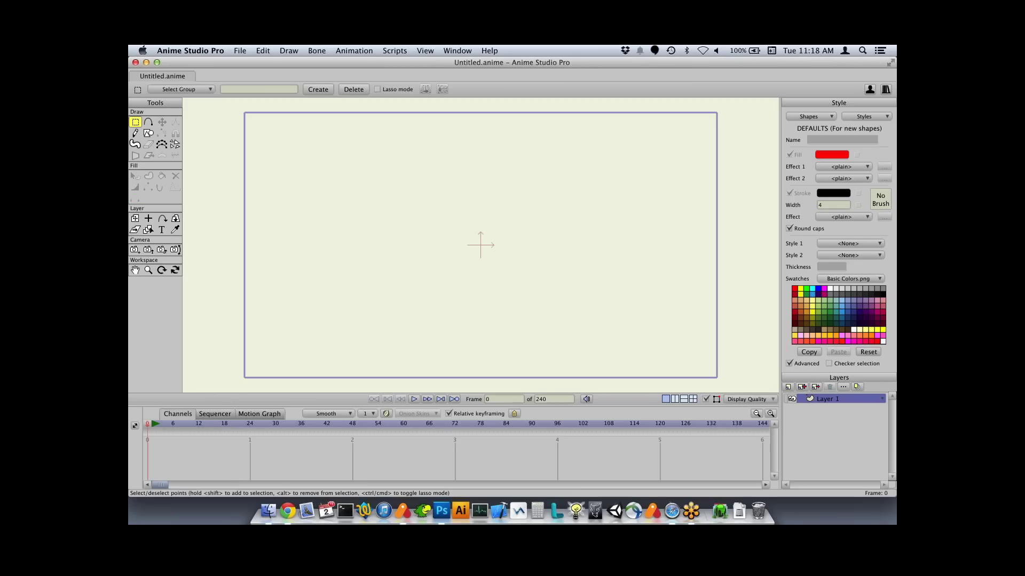
# - Import Background.anime from the 6 Referencing folder into the new document by reference, and play the animation briefly
pyautogui.click(268, 507)
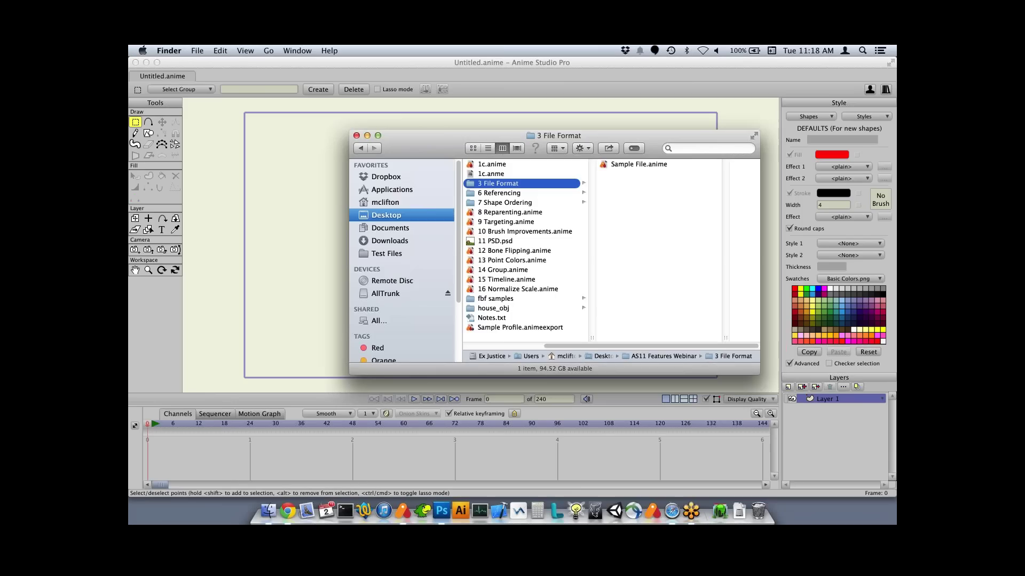
pyautogui.moveTo(480, 135); pyautogui.dragTo(573, 135)
pyautogui.click(592, 192)
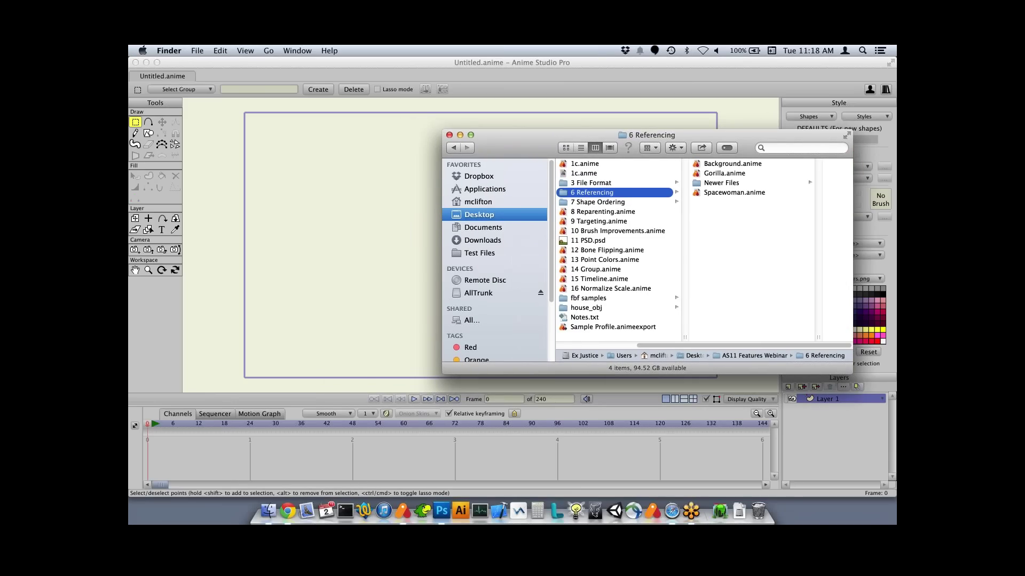
pyautogui.moveTo(587, 135); pyautogui.dragTo(600, 154)
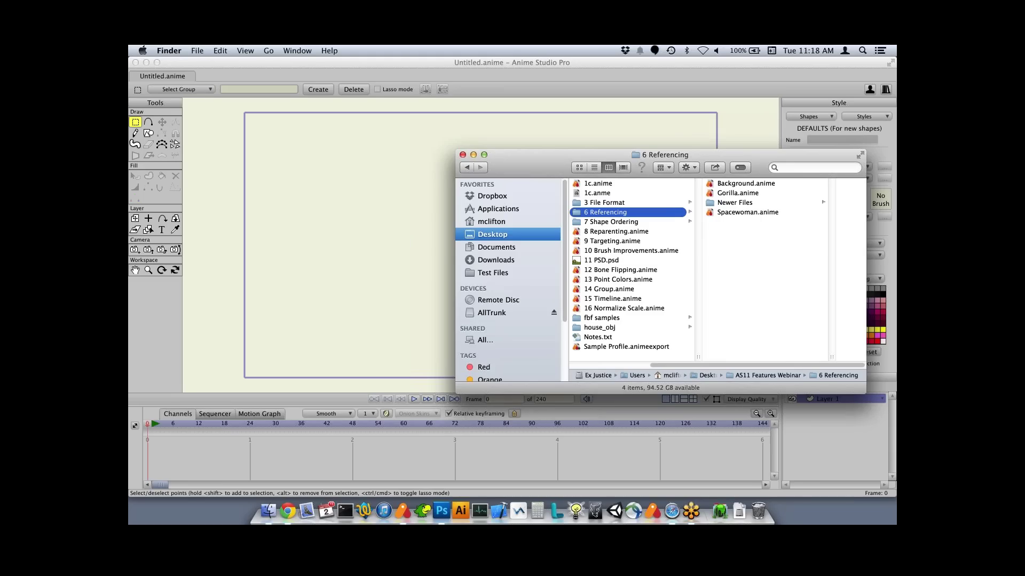
pyautogui.press('Right')
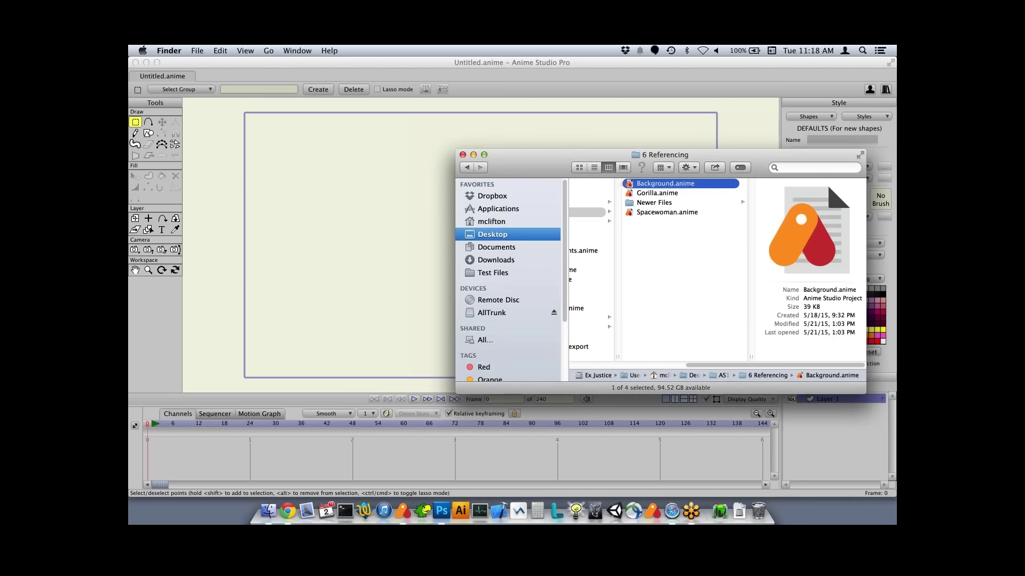
pyautogui.moveTo(662, 184); pyautogui.dragTo(340, 181)
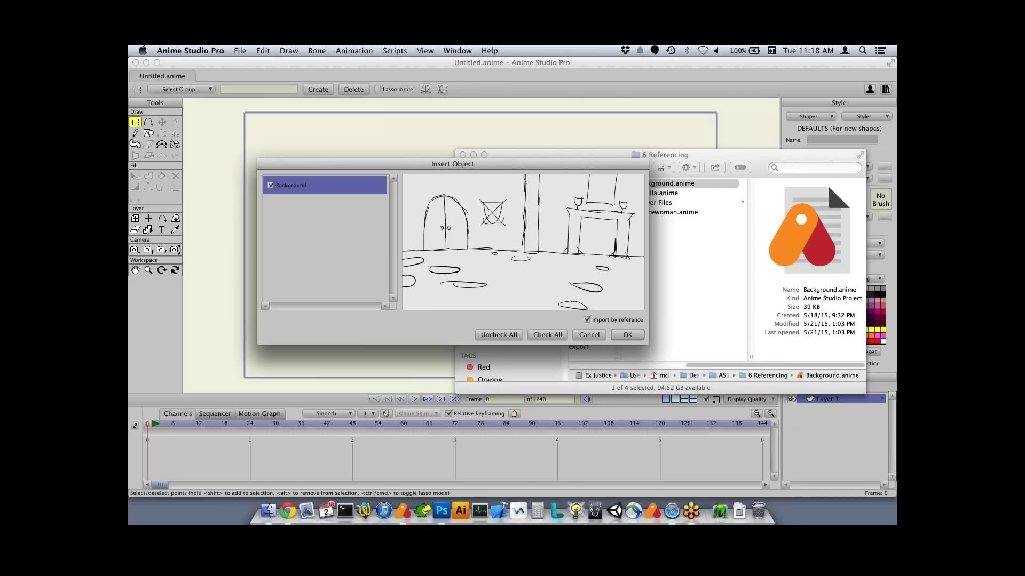
pyautogui.press('Return')
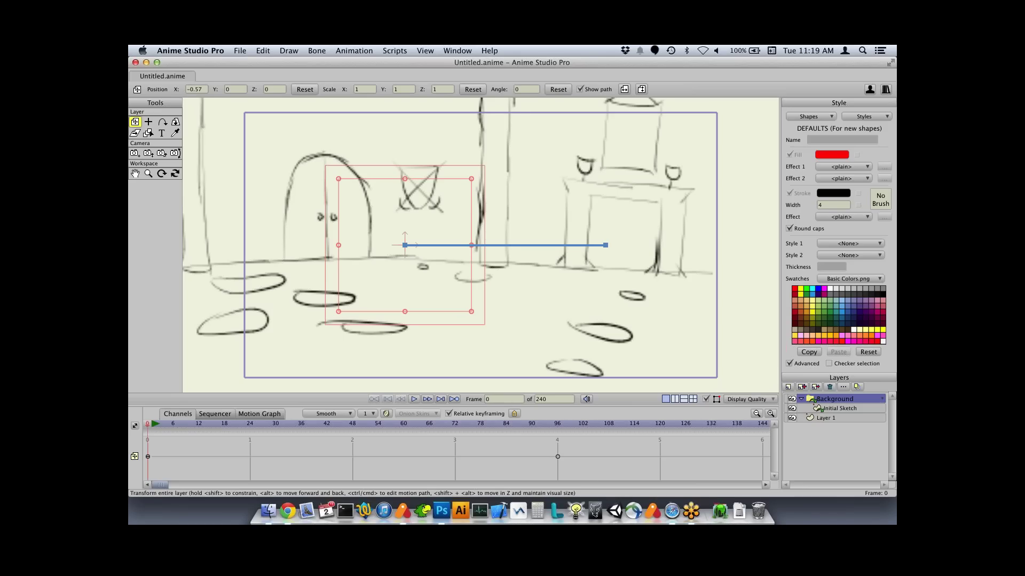
pyautogui.click(414, 399)
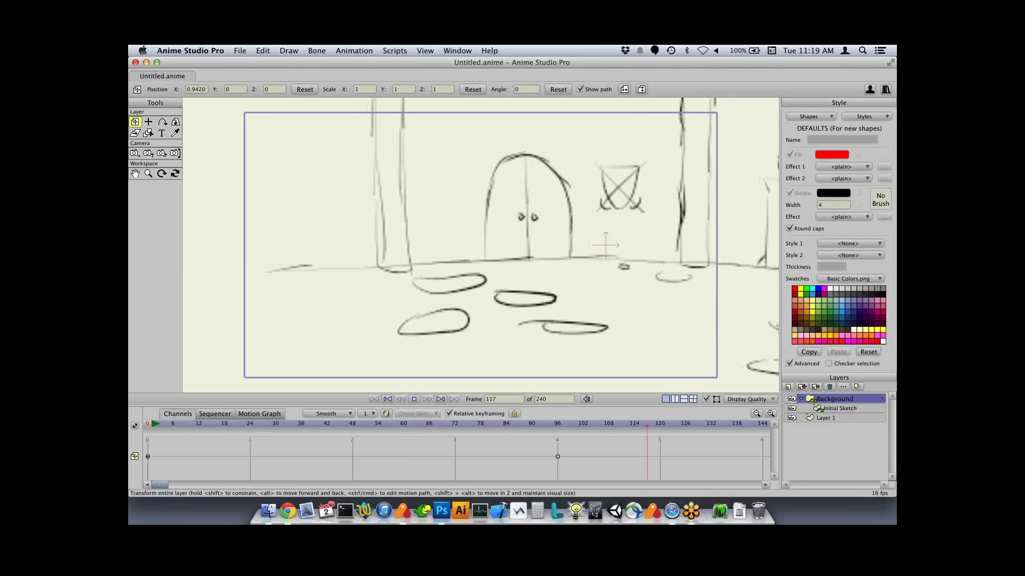
pyautogui.click(414, 399)
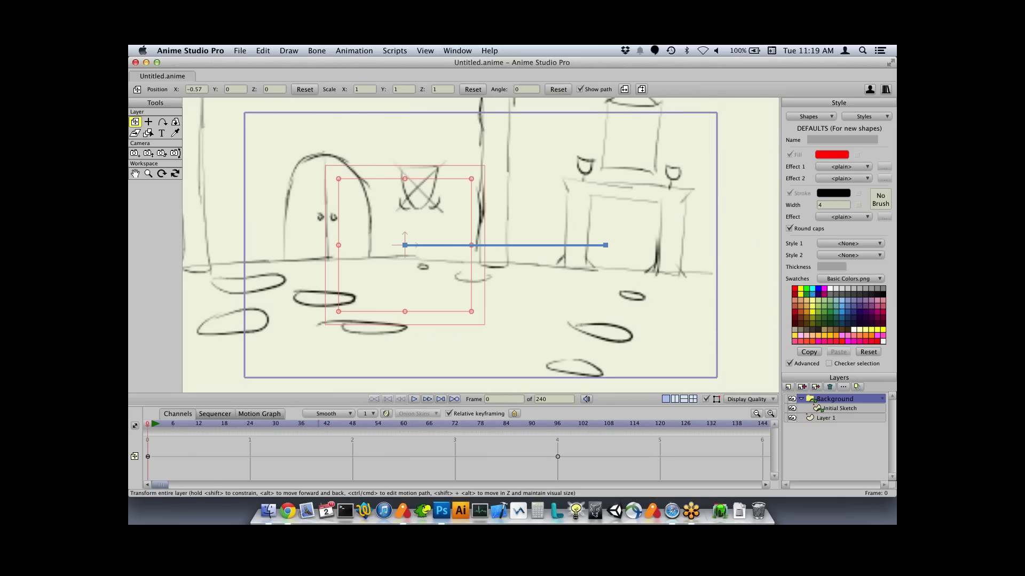
# - Import Gorilla.anime from the 6 Referencing folder into the scene by reference
pyautogui.click(268, 511)
pyautogui.press('Down')
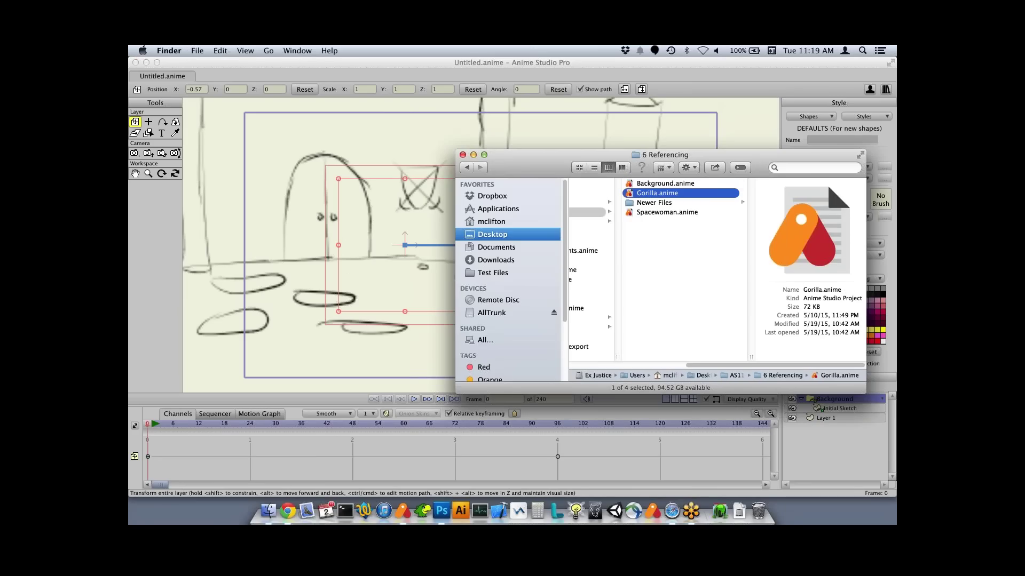
pyautogui.moveTo(656, 192); pyautogui.dragTo(368, 169)
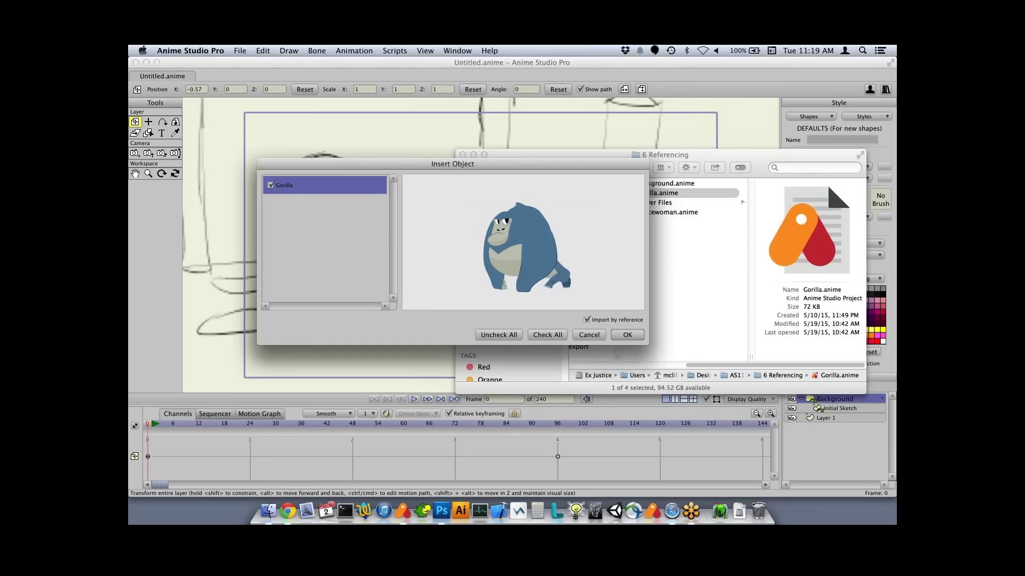
pyautogui.press('Return')
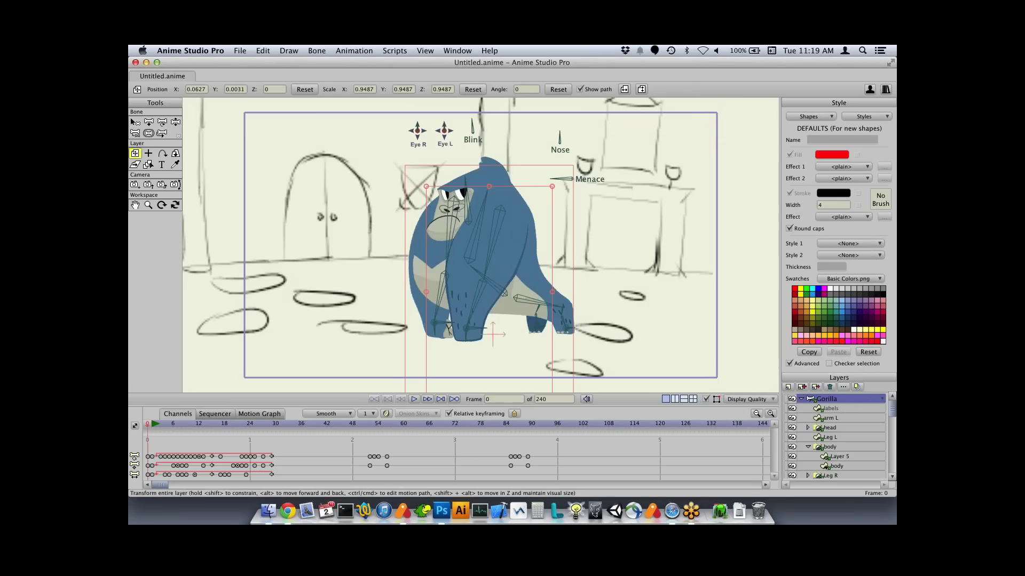
# - Play the animation to frame 43 and repose the gorilla's arms and rear foot with Manipulate Bones
pyautogui.click(413, 399)
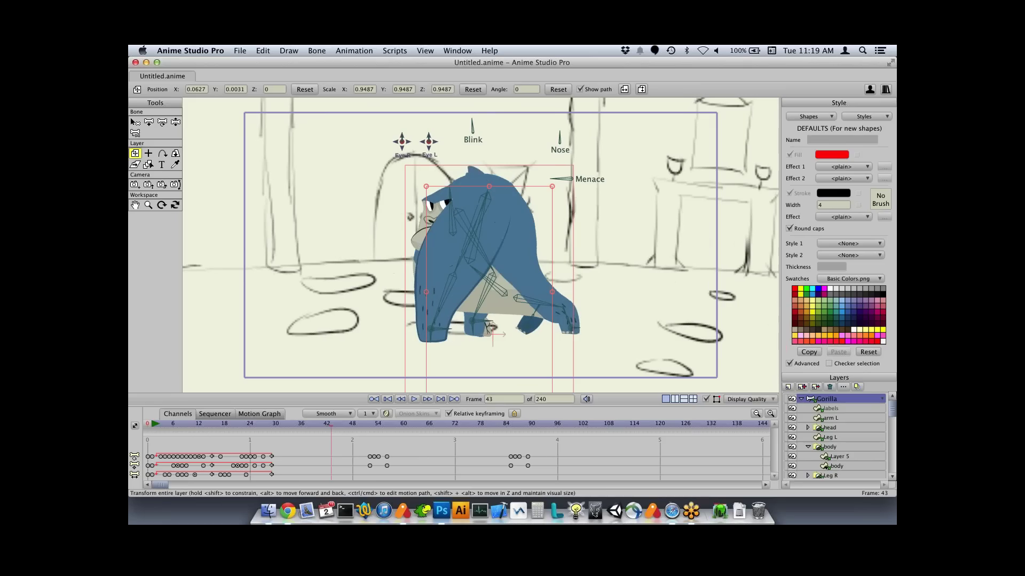
pyautogui.press('z')
pyautogui.moveTo(431, 329); pyautogui.dragTo(498, 280)
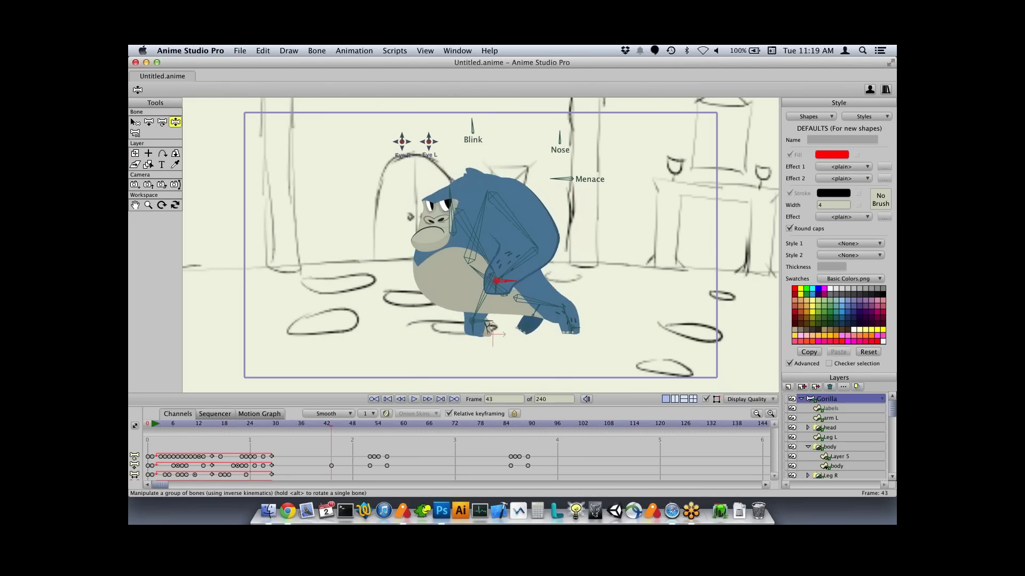
pyautogui.moveTo(472, 321); pyautogui.dragTo(395, 316)
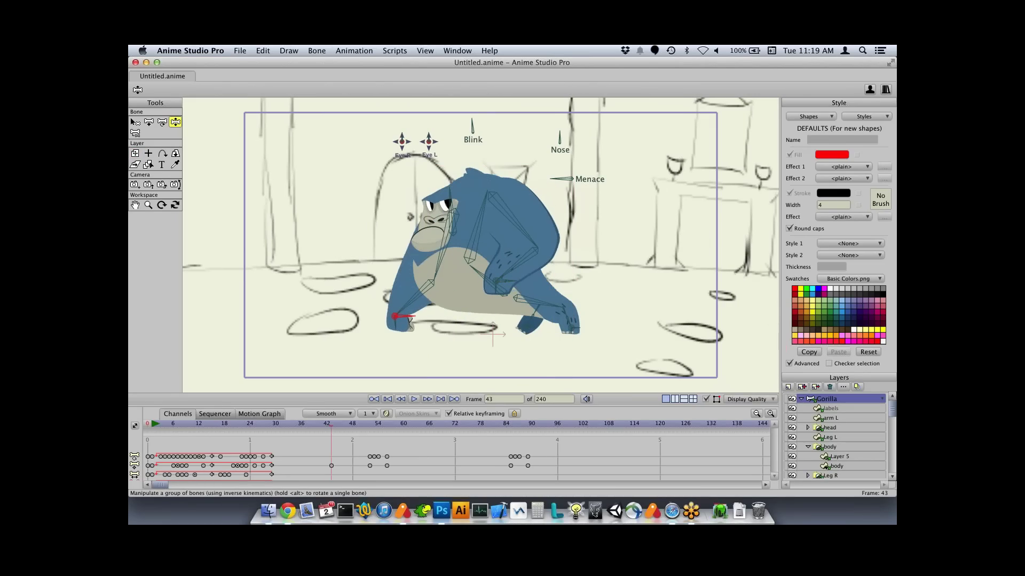
pyautogui.moveTo(528, 321); pyautogui.dragTo(586, 324)
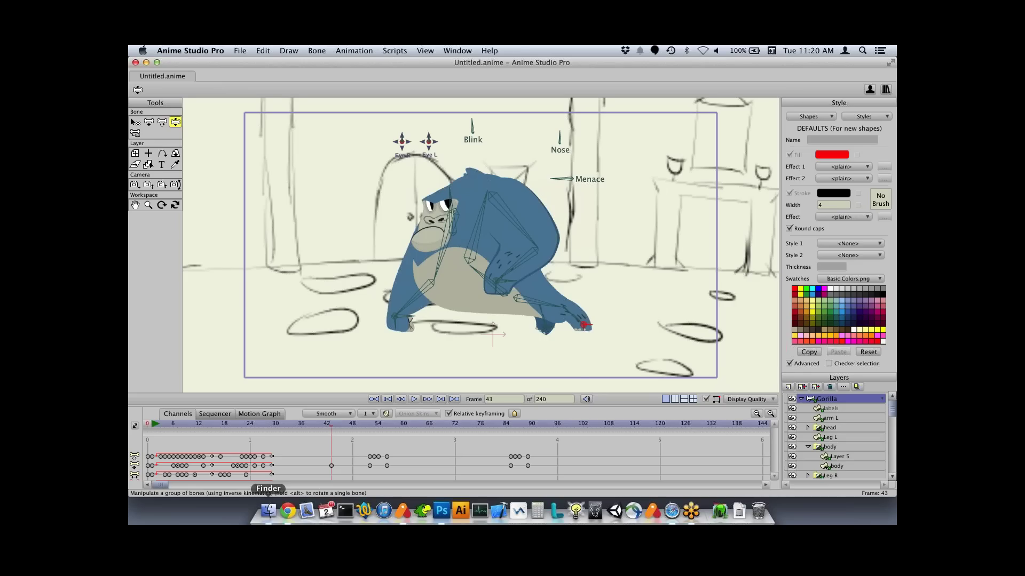
# - In Finder, replace Background.anime in the 6 Referencing folder with the version from the Newer Files folder
pyautogui.click(268, 510)
pyautogui.click(654, 203)
pyautogui.click(776, 183)
pyautogui.moveTo(646, 183); pyautogui.dragTo(539, 272)
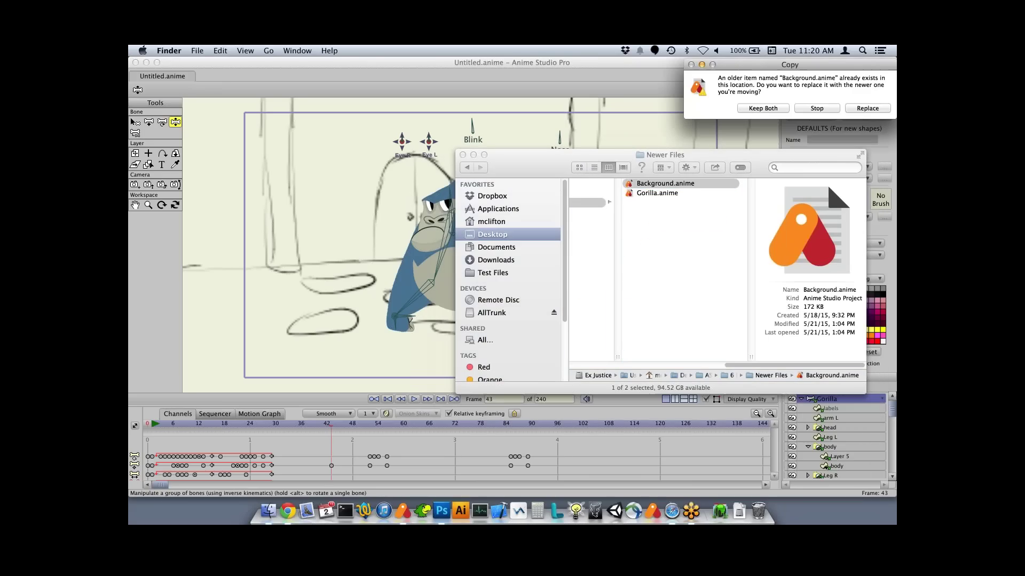
pyautogui.press('Return')
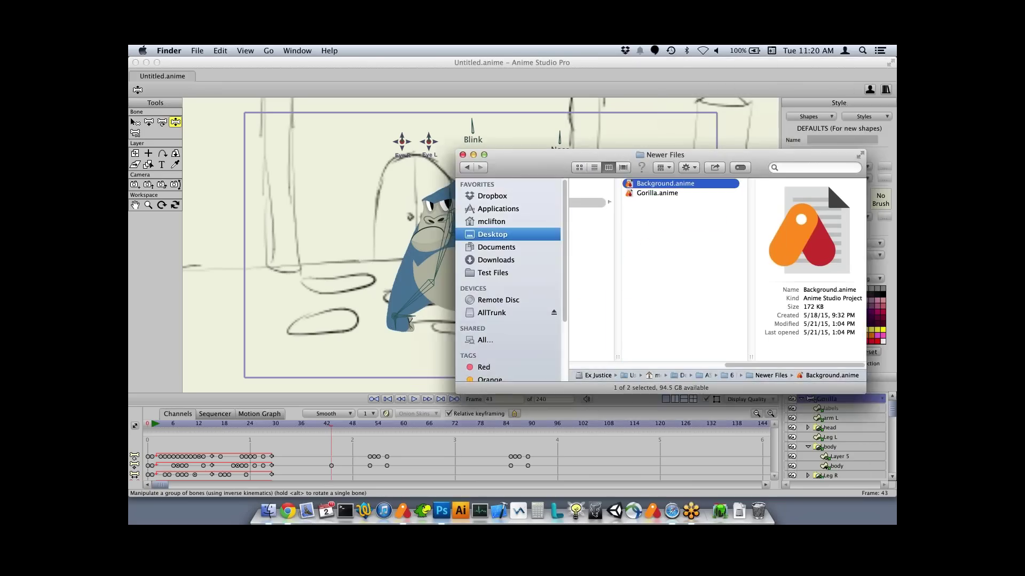
# - Back in Anime Studio Pro, update the Background layer's reference, keeping the default conflict options
pyautogui.press('super+Tab')
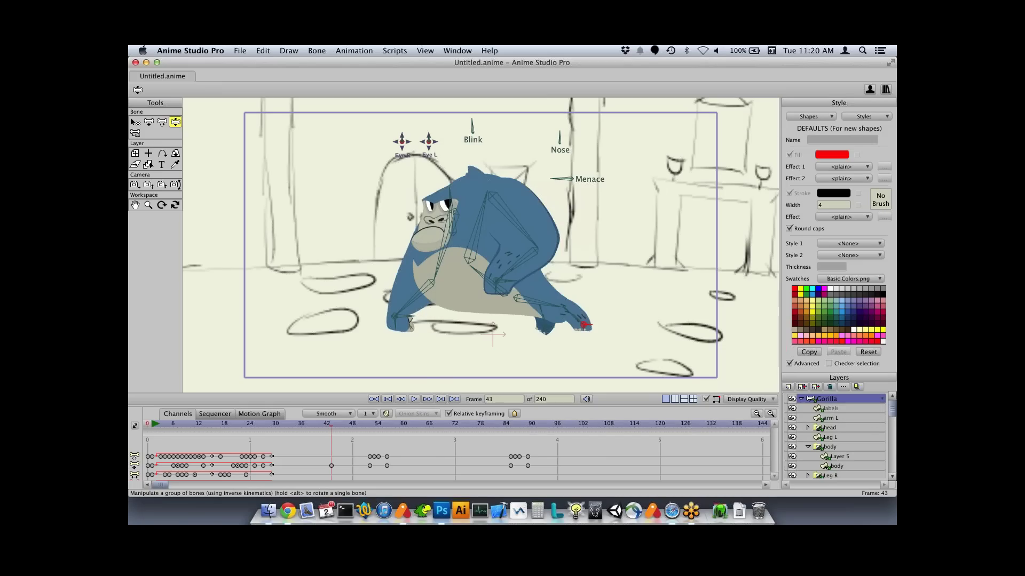
pyautogui.scroll(-3, 835, 435)
pyautogui.click(841, 445)
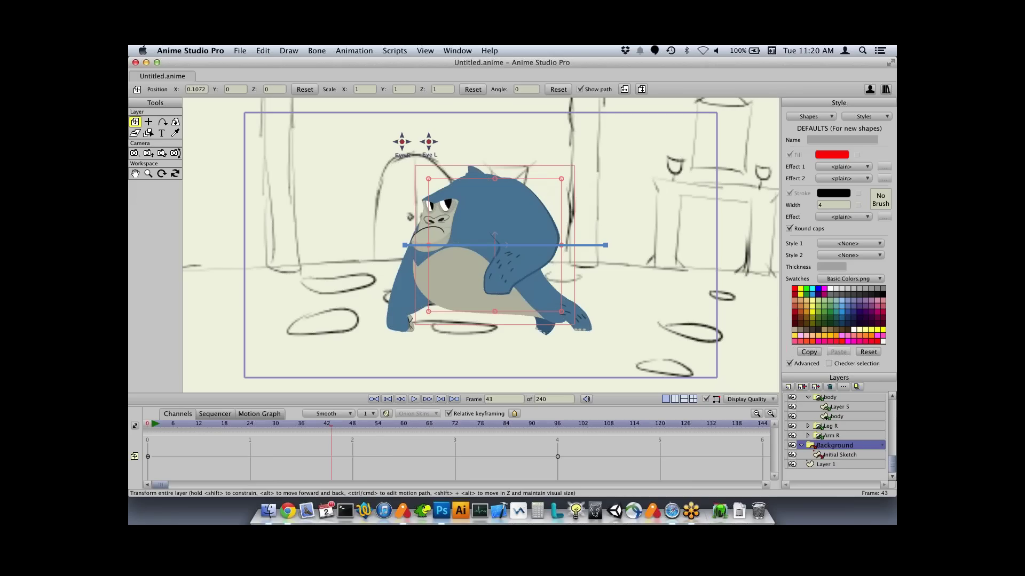
pyautogui.rightClick(811, 446)
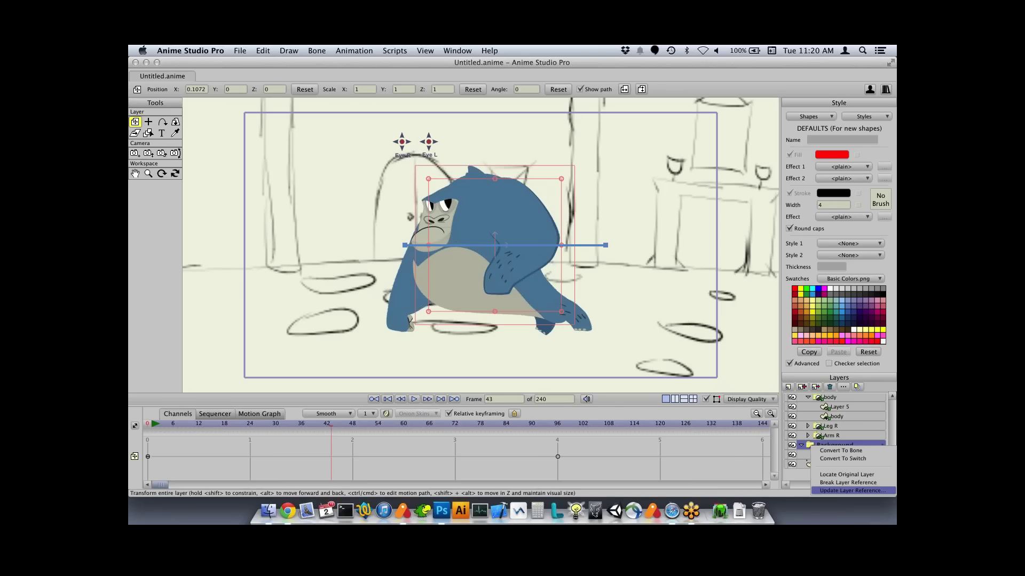
pyautogui.click(853, 490)
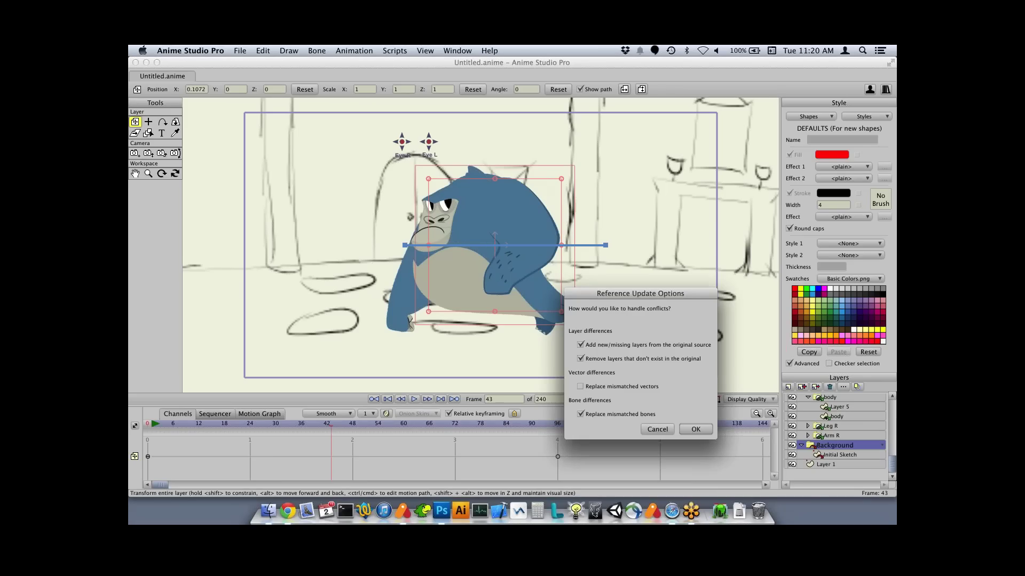
pyautogui.press('Return')
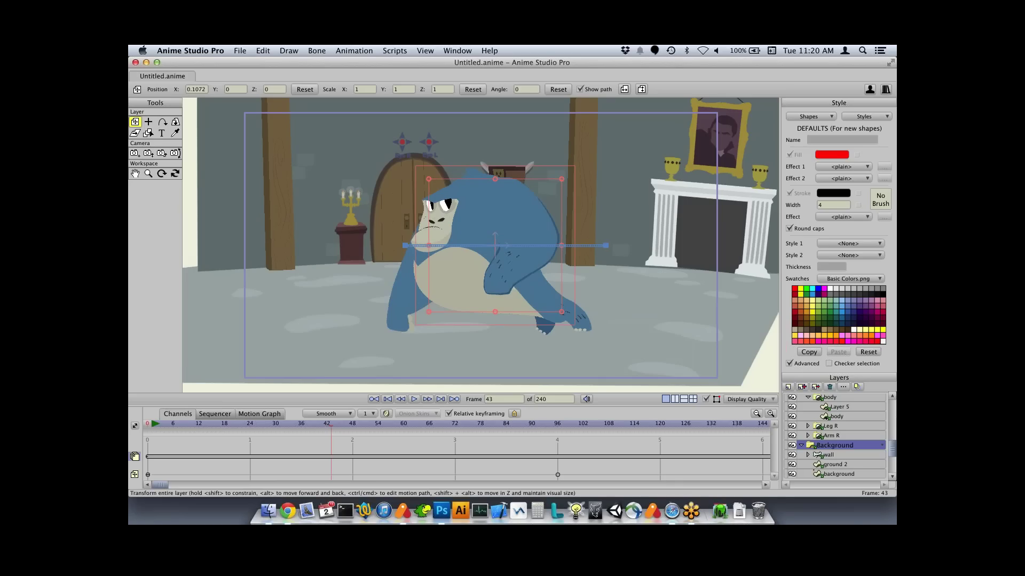
# - Play the animation and step back through its frames to examine the gorilla against the updated background
pyautogui.moveTo(330, 424); pyautogui.dragTo(271, 424)
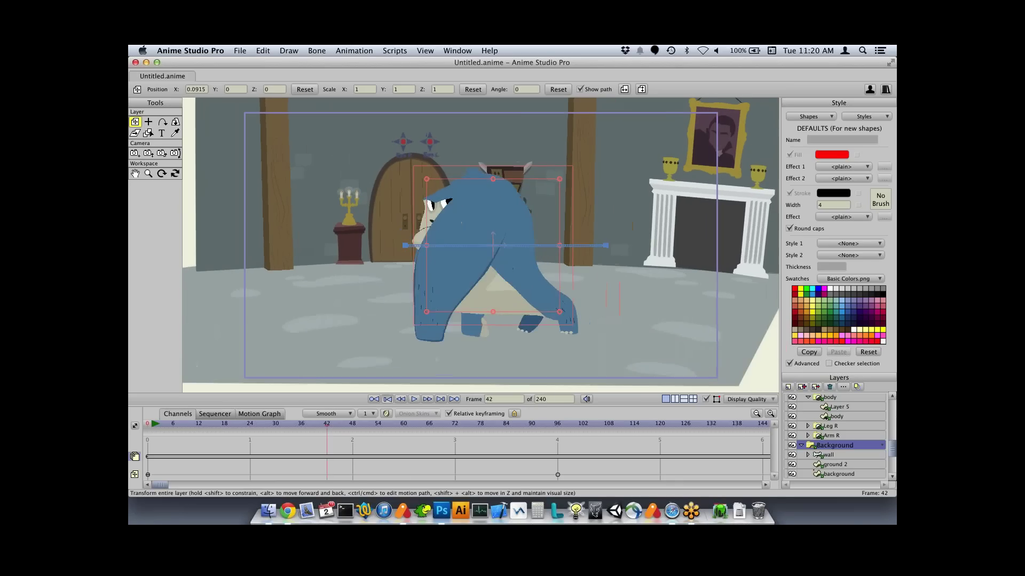
pyautogui.click(388, 398)
pyautogui.click(413, 399)
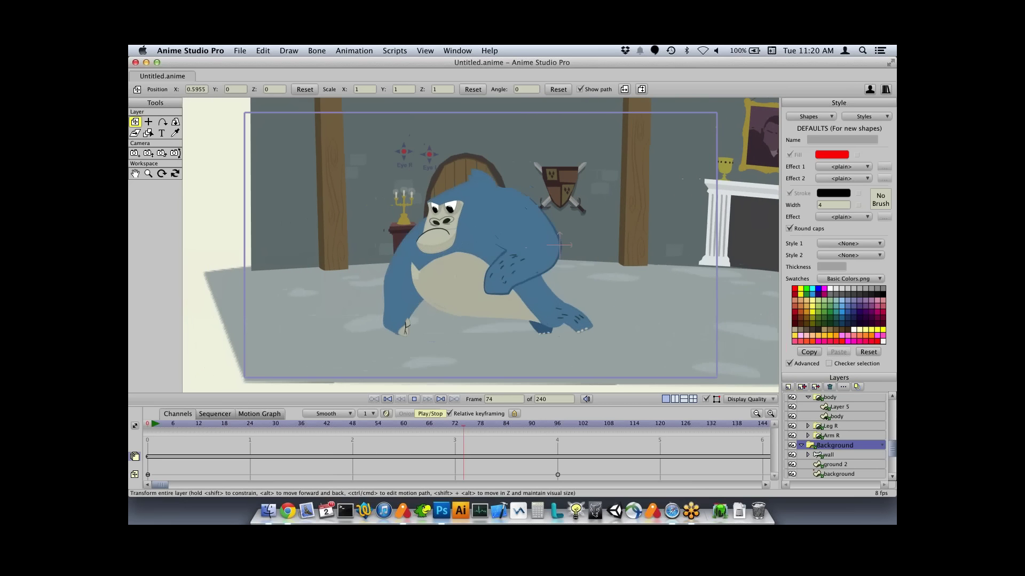
pyautogui.press('space')
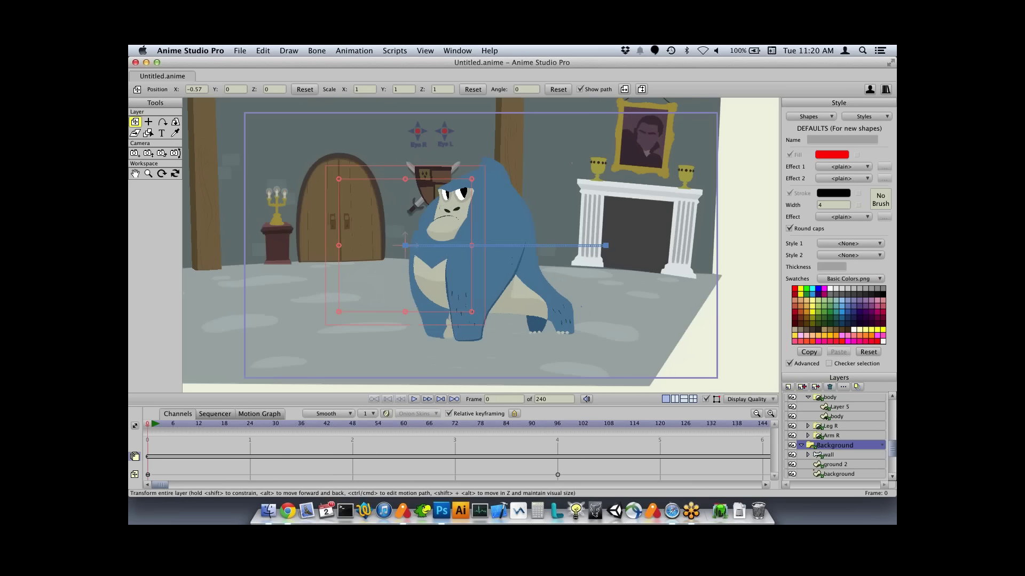
pyautogui.press('space')
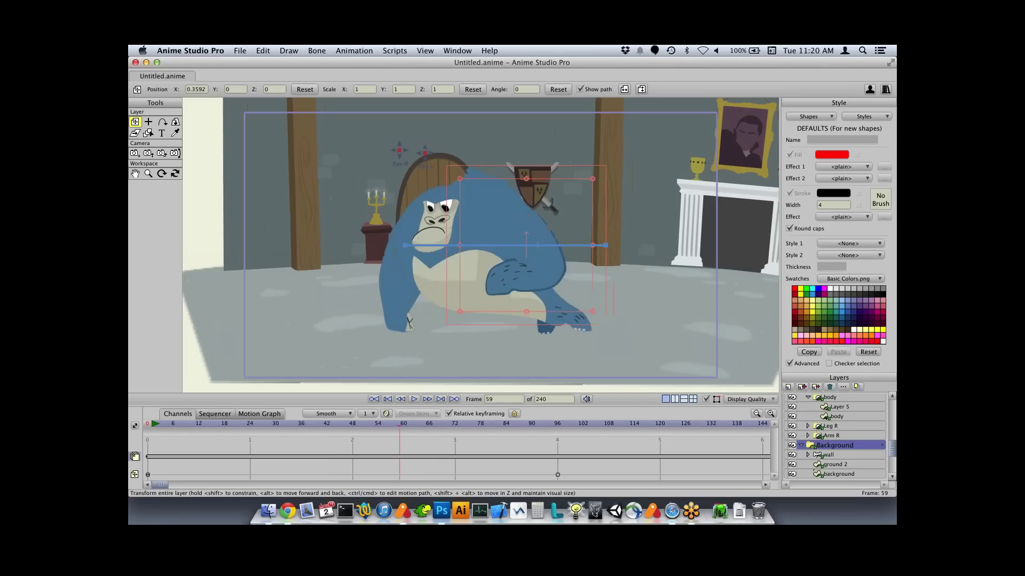
pyautogui.moveTo(399, 423); pyautogui.dragTo(361, 423)
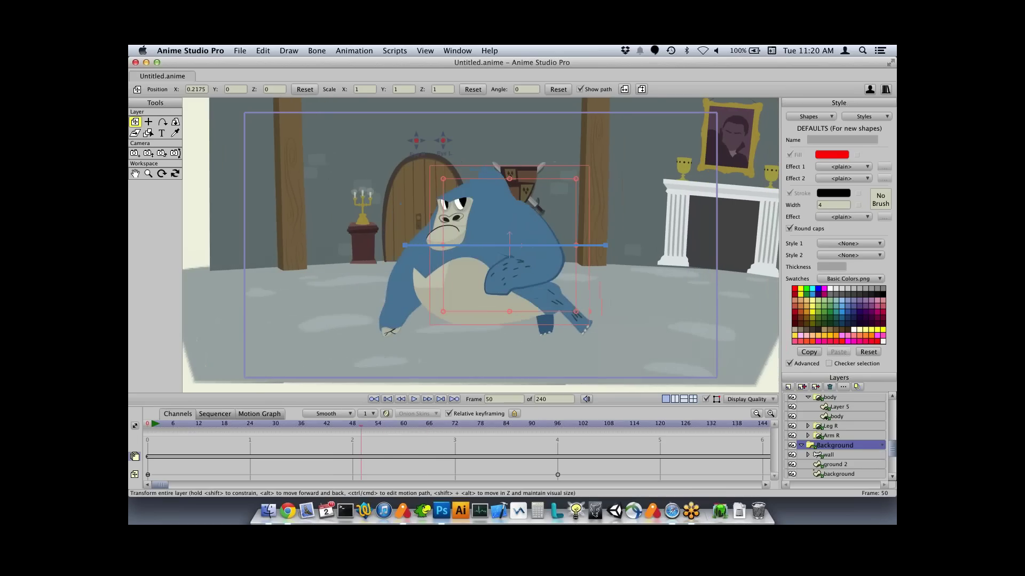
pyautogui.press('Left')
pyautogui.press('Left')
pyautogui.press('Left')
pyautogui.press('Left')
pyautogui.press('Left')
pyautogui.press('Left')
pyautogui.press('Left')
pyautogui.press('Left')
pyautogui.press('Left')
pyautogui.press('Left')
pyautogui.press('Left')
pyautogui.press('Left')
pyautogui.press('Left')
pyautogui.press('Left')
pyautogui.press('Left')
pyautogui.press('Left')
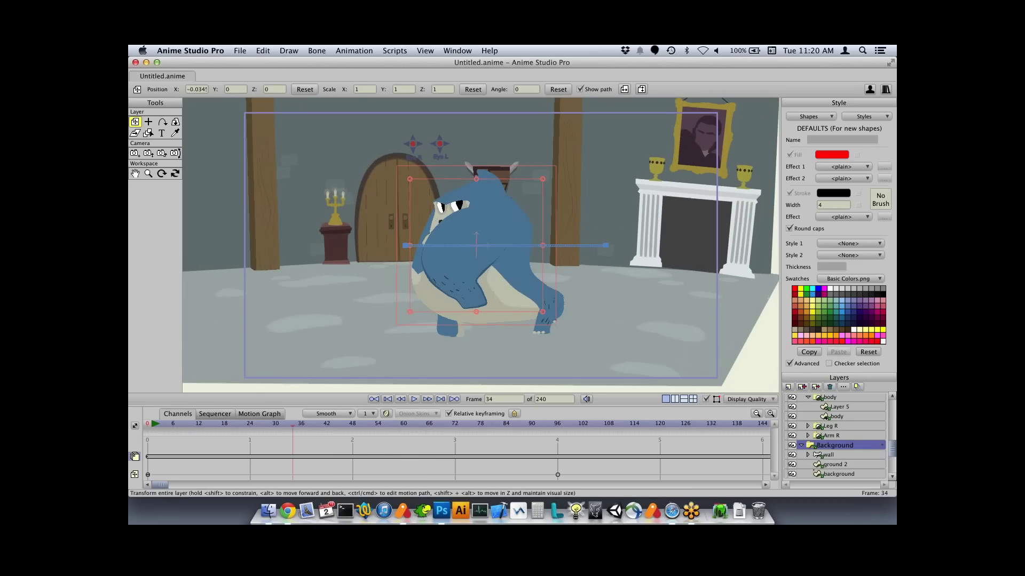
pyautogui.press('Left')
pyautogui.press('Left')
pyautogui.press('Left')
pyautogui.press('Left')
pyautogui.press('Left')
pyautogui.press('Left')
pyautogui.press('Left')
pyautogui.press('Left')
pyautogui.press('Left')
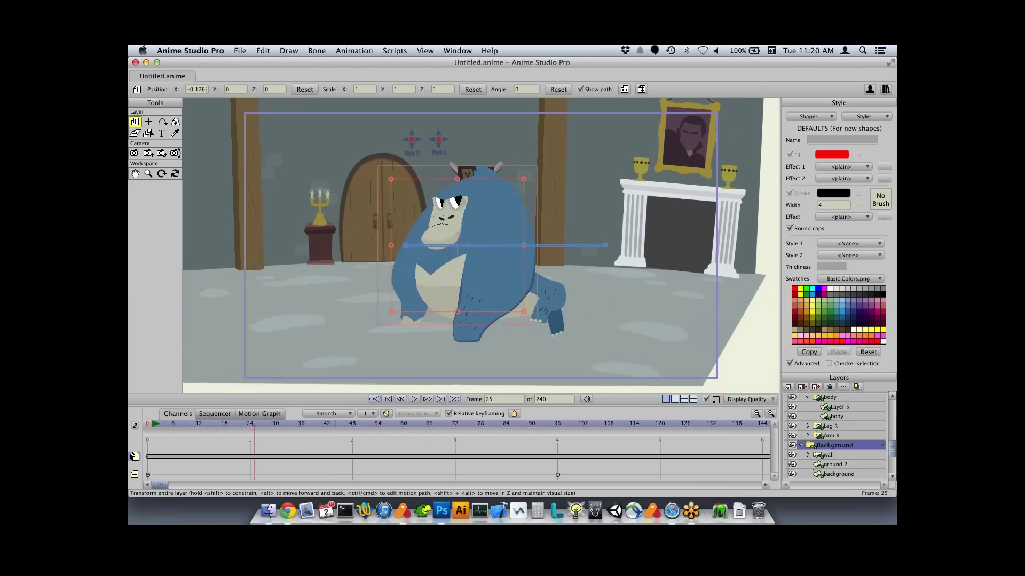
pyautogui.click(268, 512)
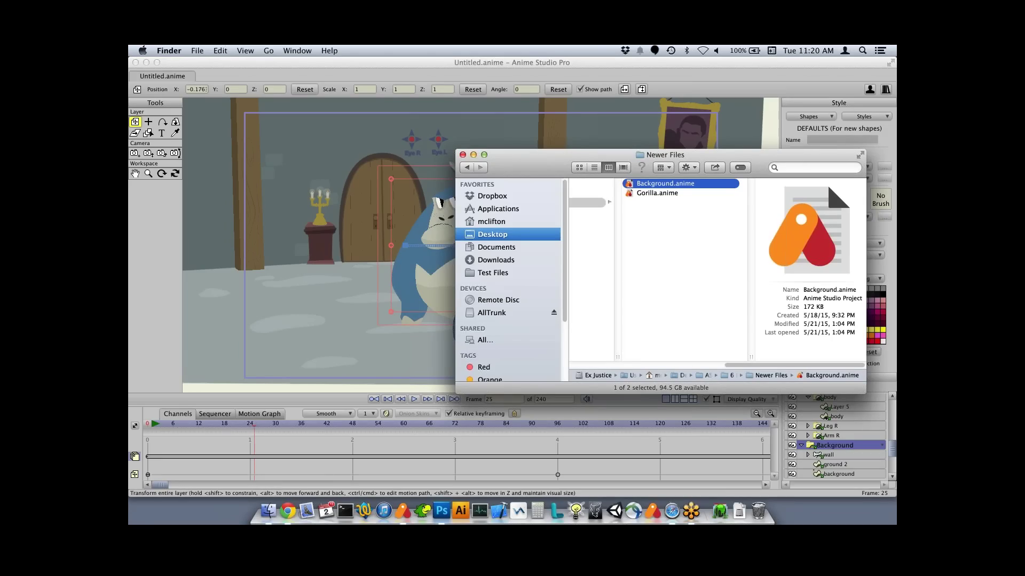
pyautogui.moveTo(660, 154); pyautogui.dragTo(677, 163)
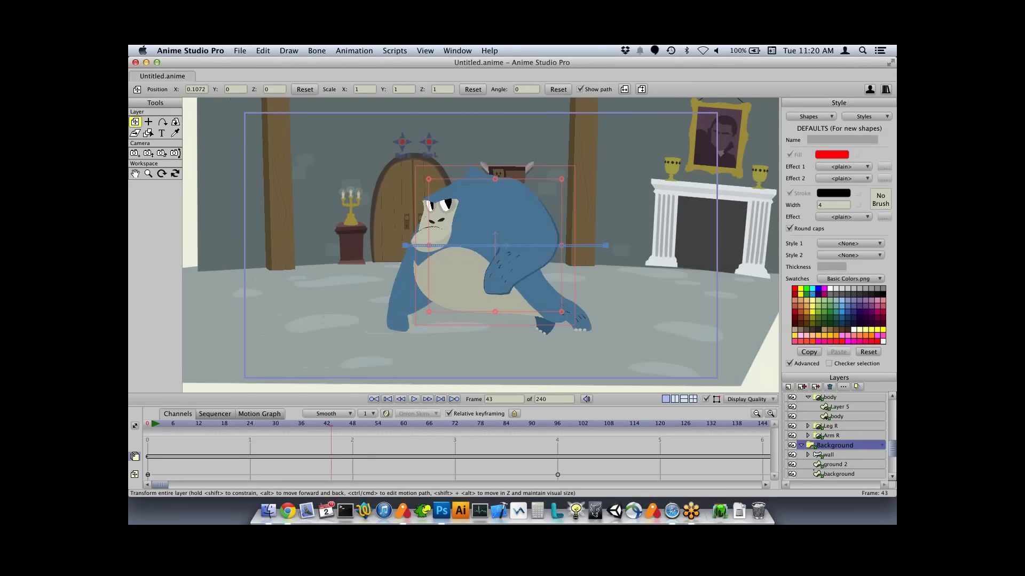
# - Select the Gorilla bone layer and swing its near arm up and back with Manipulate Bones at frame 43
pyautogui.scroll(5, 835, 435)
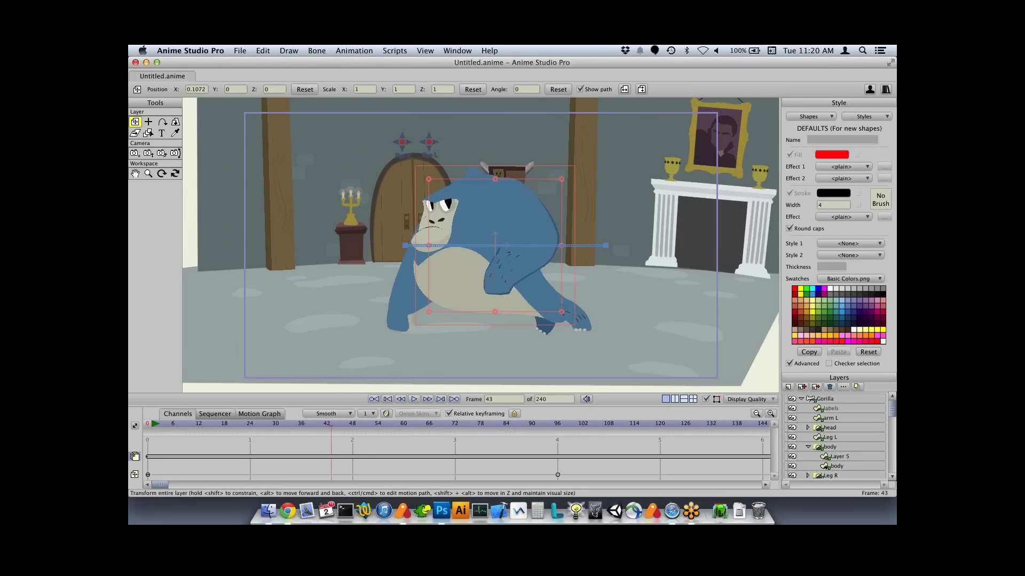
pyautogui.click(837, 399)
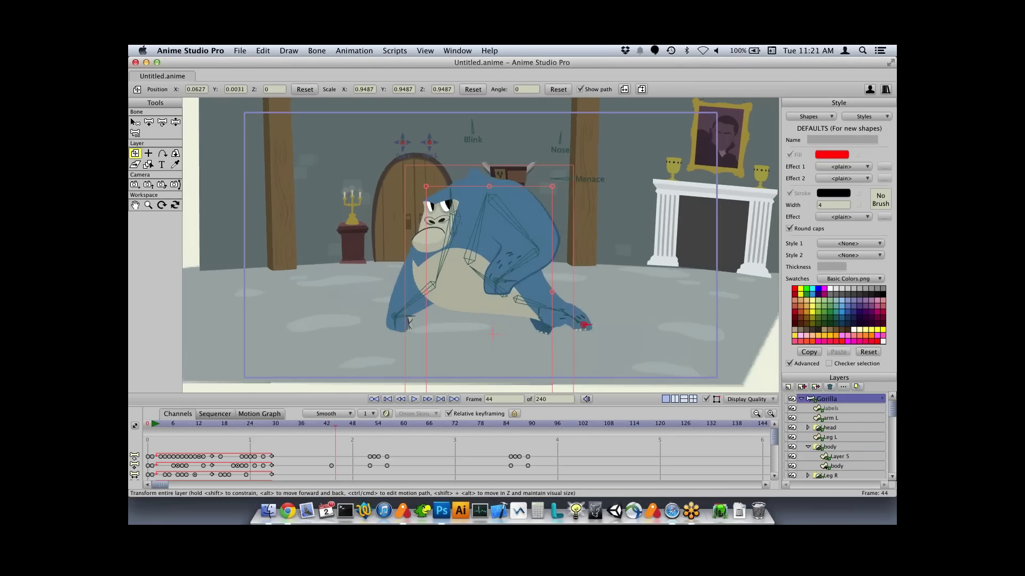
pyautogui.moveTo(493, 335); pyautogui.dragTo(493, 324)
pyautogui.press('super+z')
pyautogui.press('z')
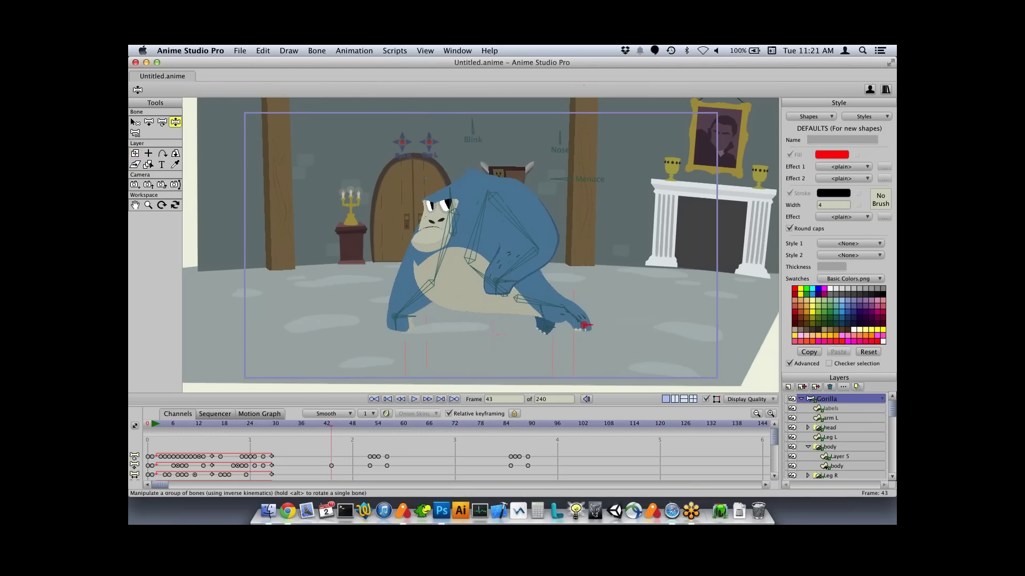
pyautogui.moveTo(495, 281); pyautogui.dragTo(559, 228)
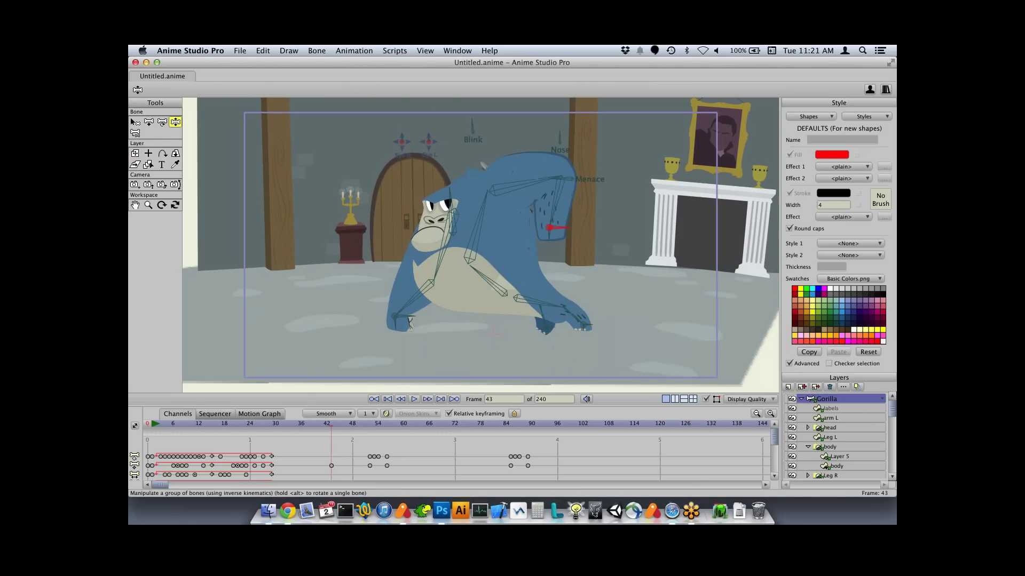
# - In Finder, replace Gorilla.anime in the 6 Referencing folder with the version from the Newer Files folder
pyautogui.click(268, 511)
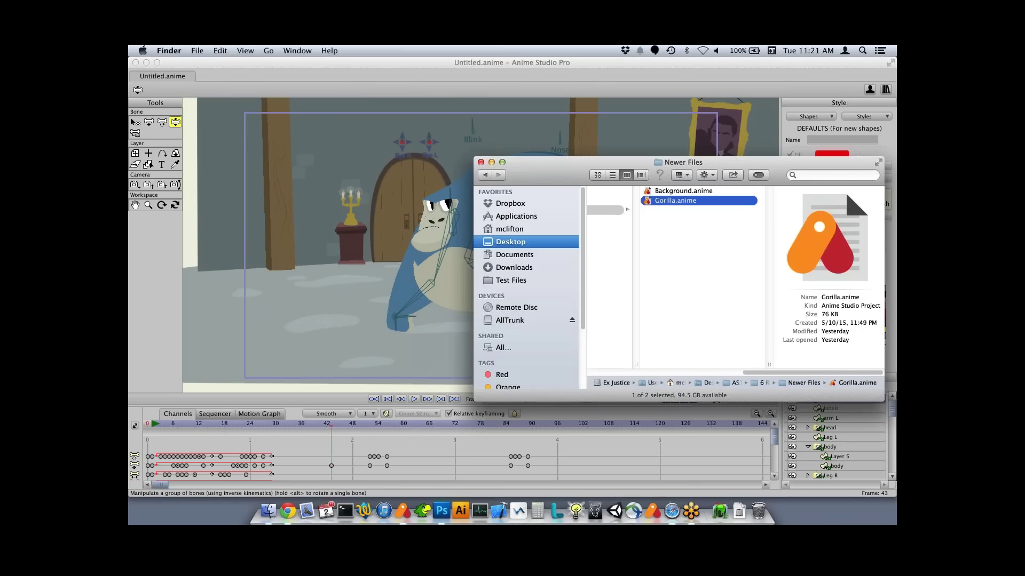
pyautogui.moveTo(812, 373); pyautogui.dragTo(757, 373)
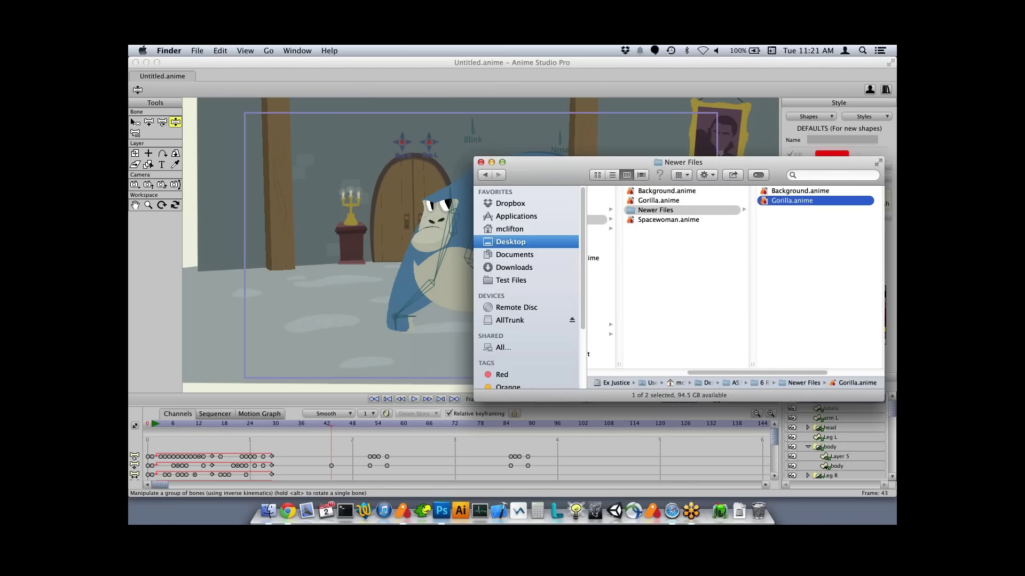
pyautogui.moveTo(792, 200); pyautogui.dragTo(688, 272)
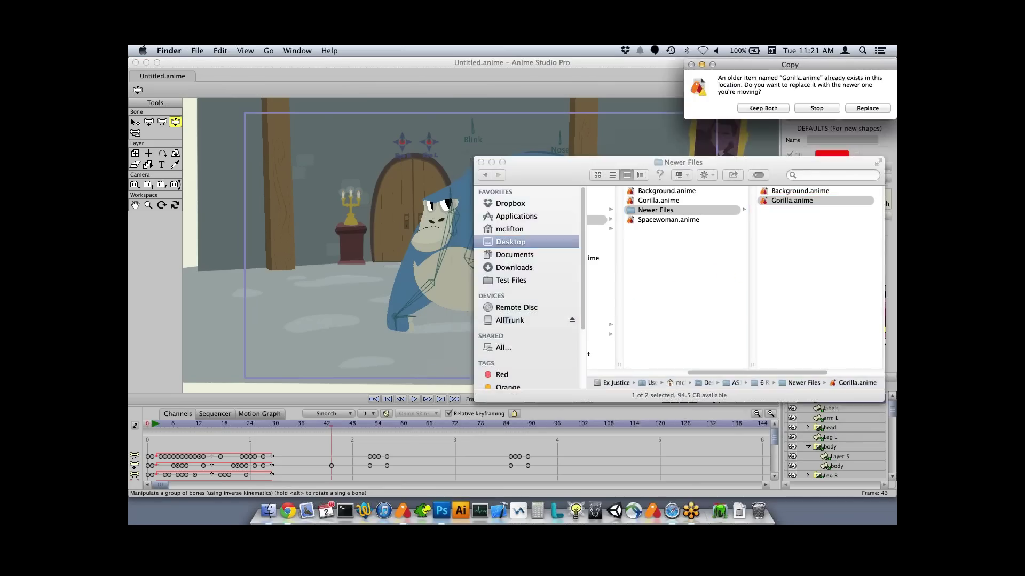
pyautogui.click(867, 108)
# - Back in Anime Studio Pro, swing the gorilla's near arm back at frame 39 and update the Gorilla layer's reference with the default conflict options
pyautogui.press('super+Tab')
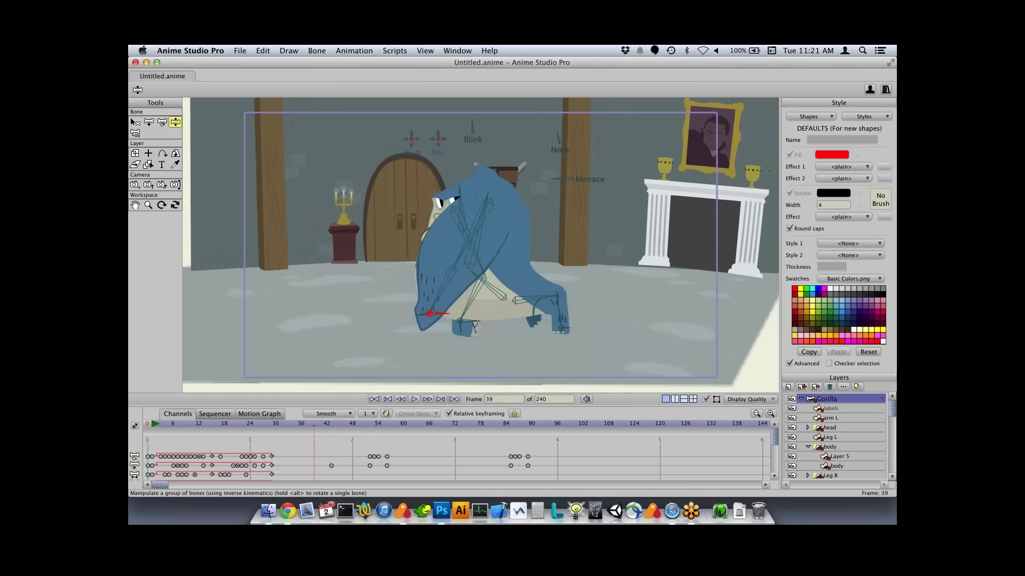
pyautogui.moveTo(428, 306); pyautogui.dragTo(519, 332)
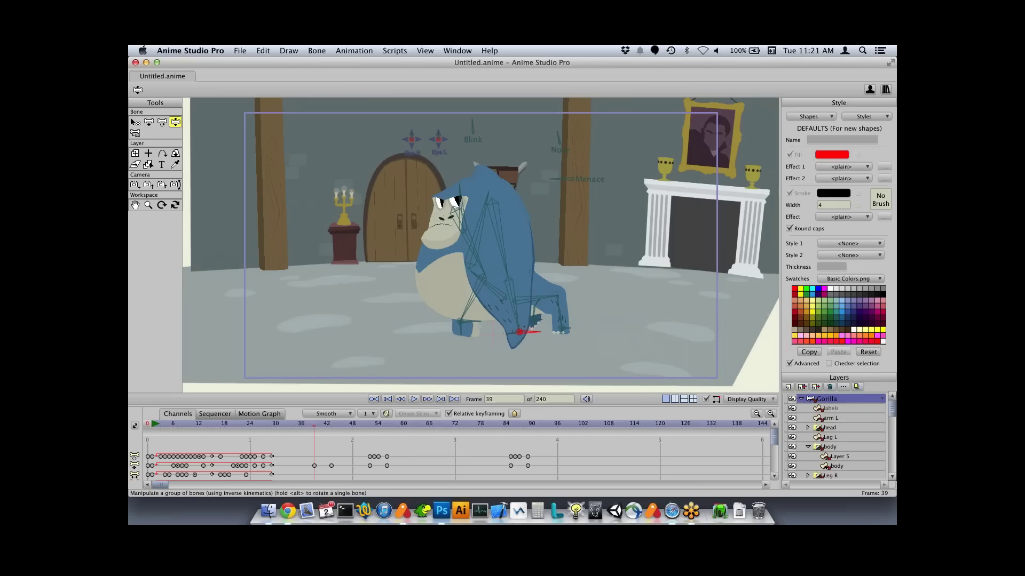
pyautogui.rightClick(810, 399)
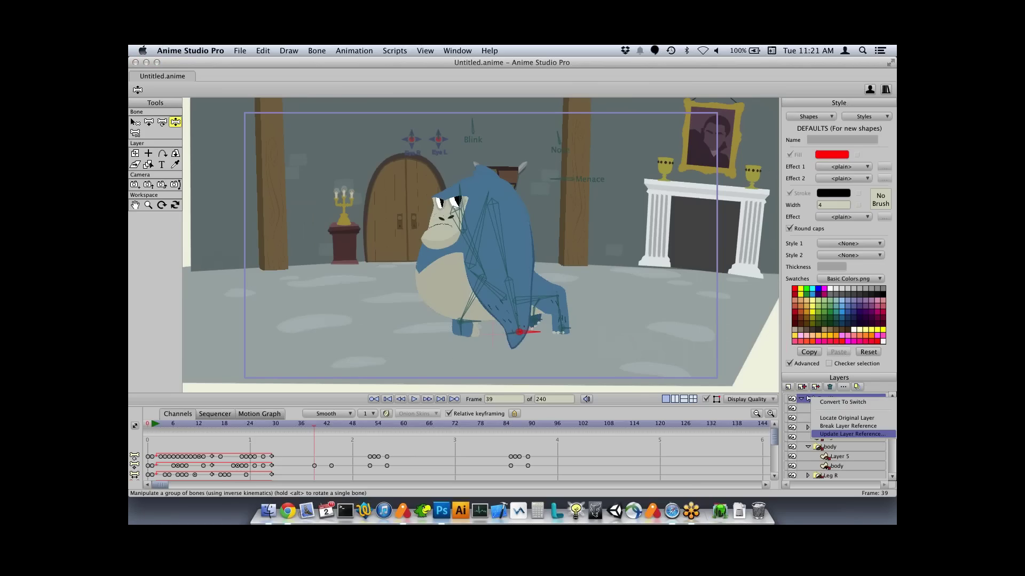
pyautogui.click(851, 434)
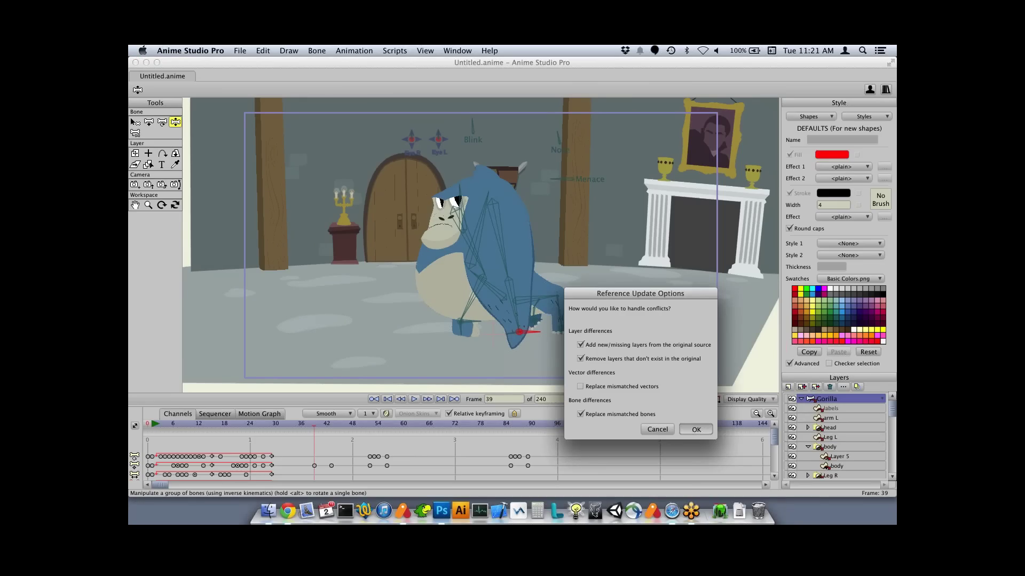
pyautogui.press('Return')
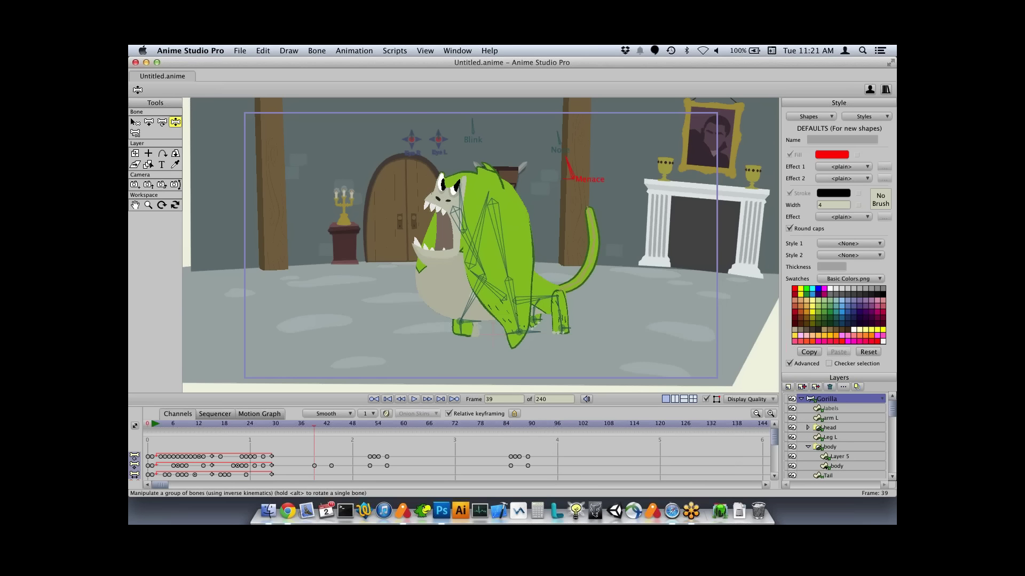
# - Play the animation and check frames 0 and 1 to examine the updated gorilla and its layer reference options
pyautogui.press('space')
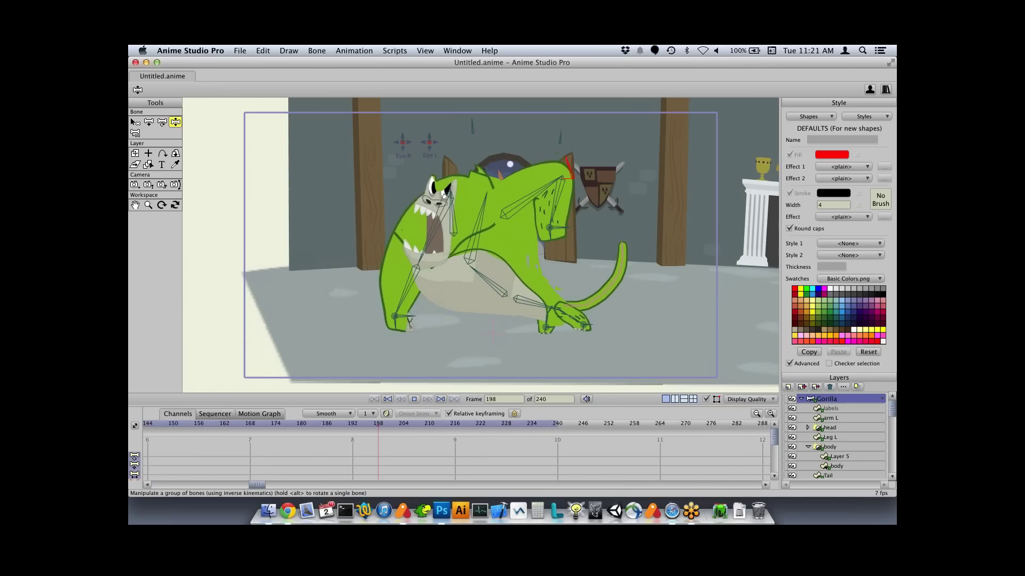
pyautogui.press('space')
pyautogui.press('space')
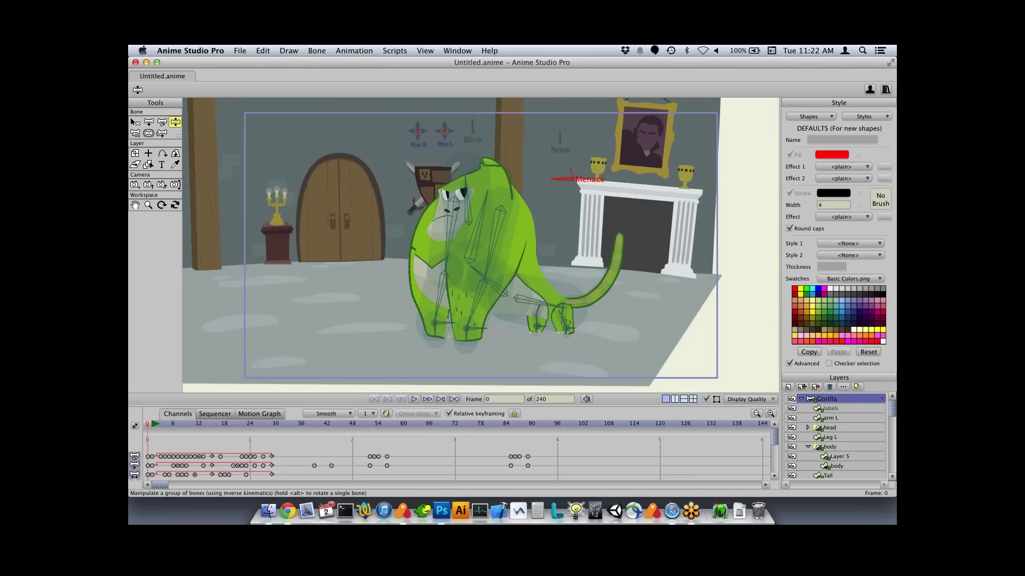
pyautogui.press('Right')
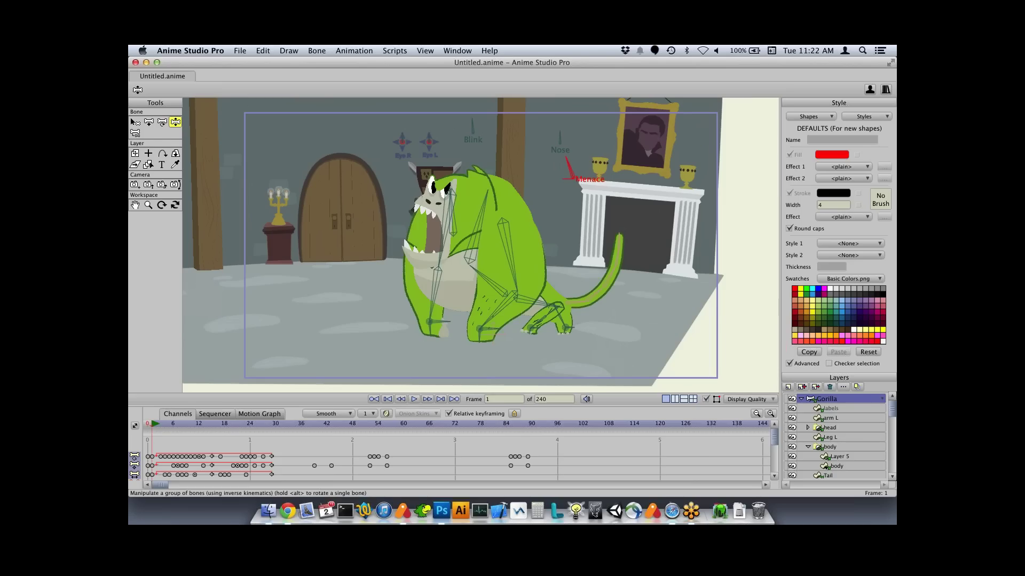
pyautogui.rightClick(812, 399)
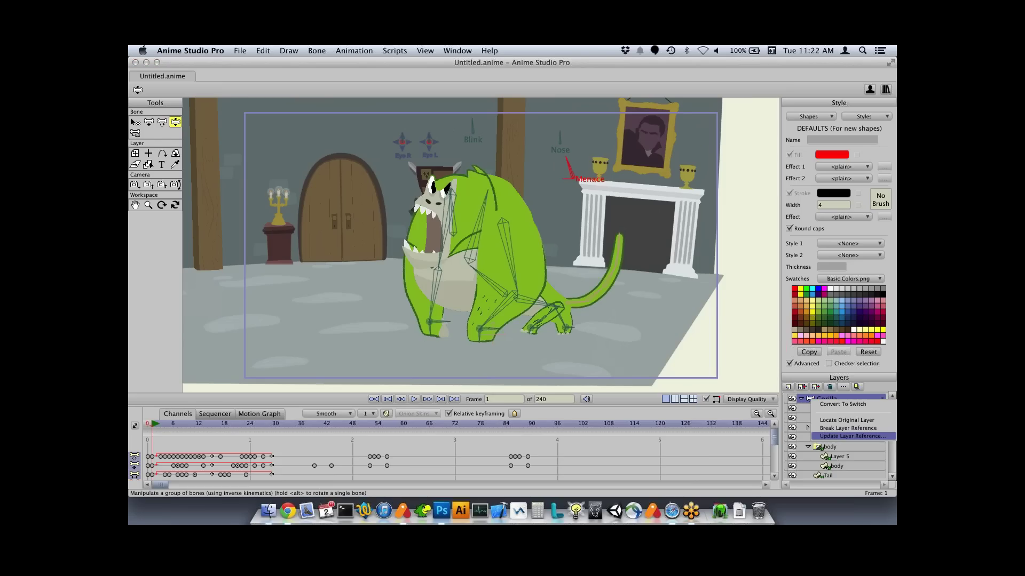
pyautogui.press('Escape')
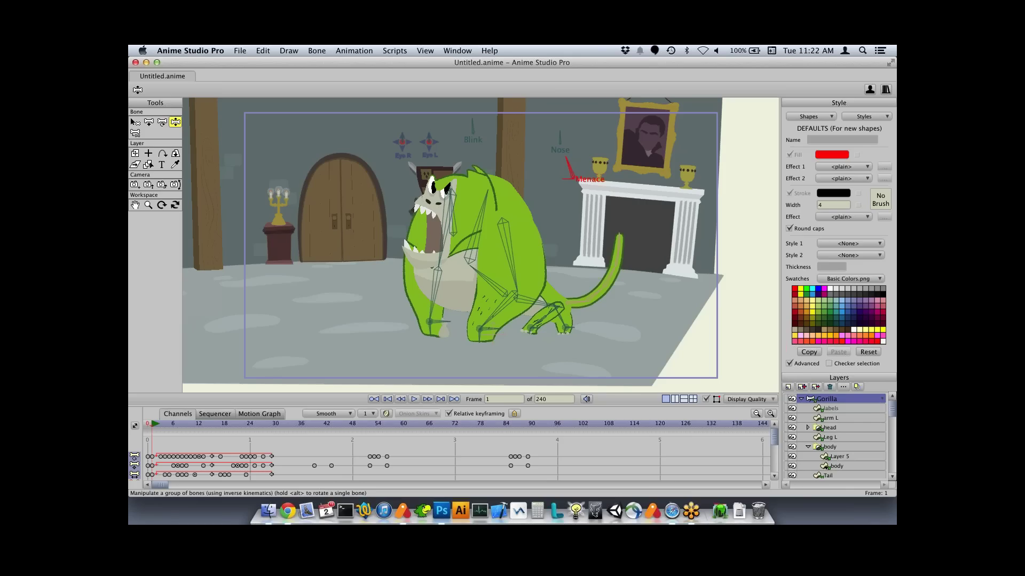
# - Close the current document without saving and start a new one
pyautogui.press('super+w')
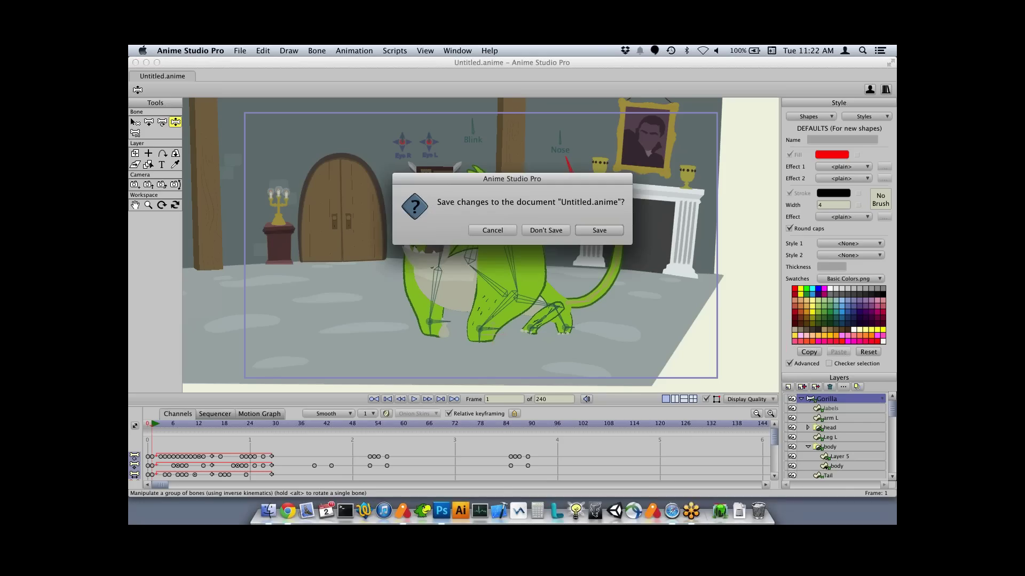
pyautogui.press('super+d')
pyautogui.press('super+n')
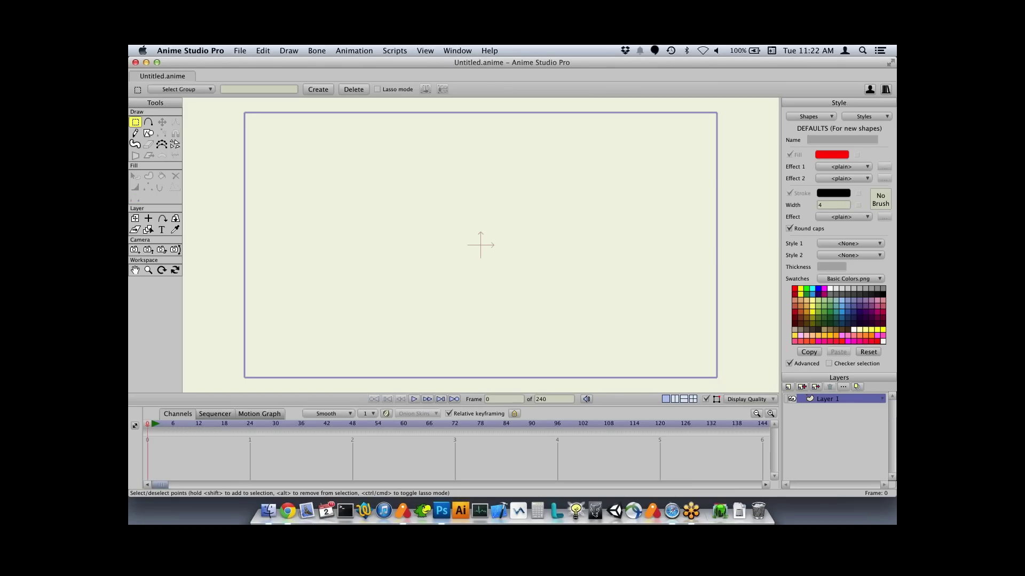
# - Add a Frame By Frame layer to the new document and name it Line
pyautogui.click(788, 386)
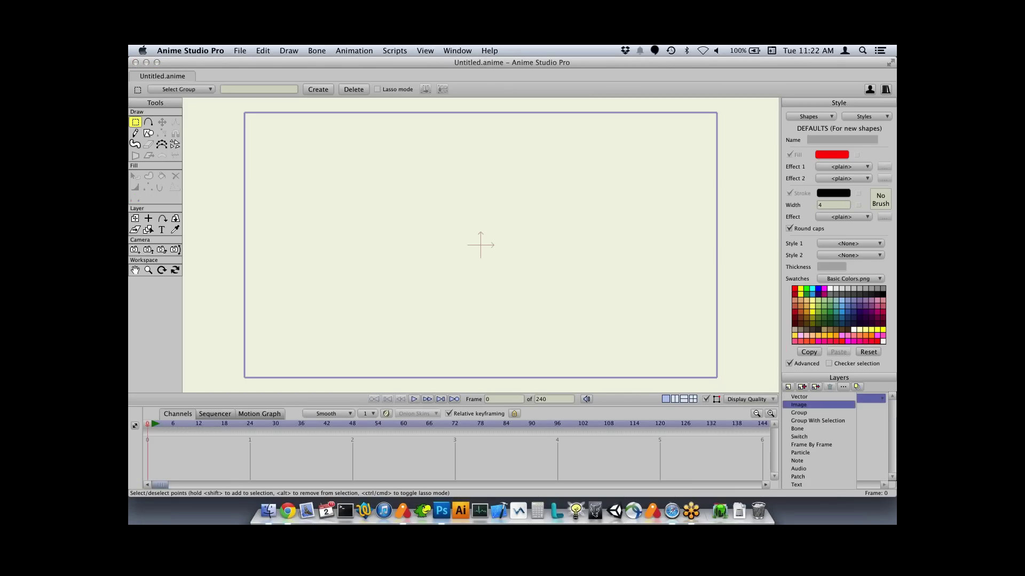
pyautogui.click(810, 445)
pyautogui.press('Return')
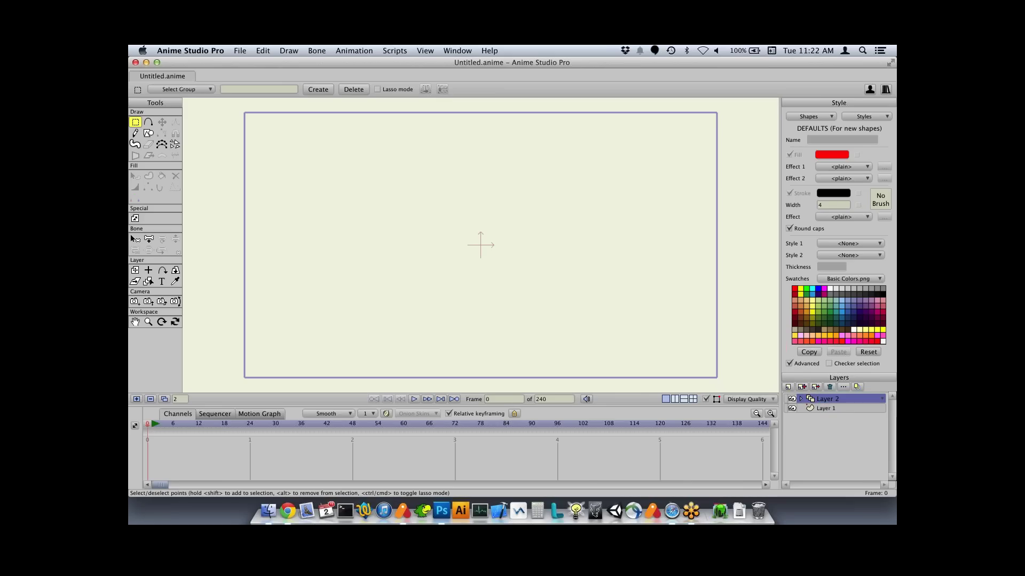
pyautogui.doubleClick(838, 399)
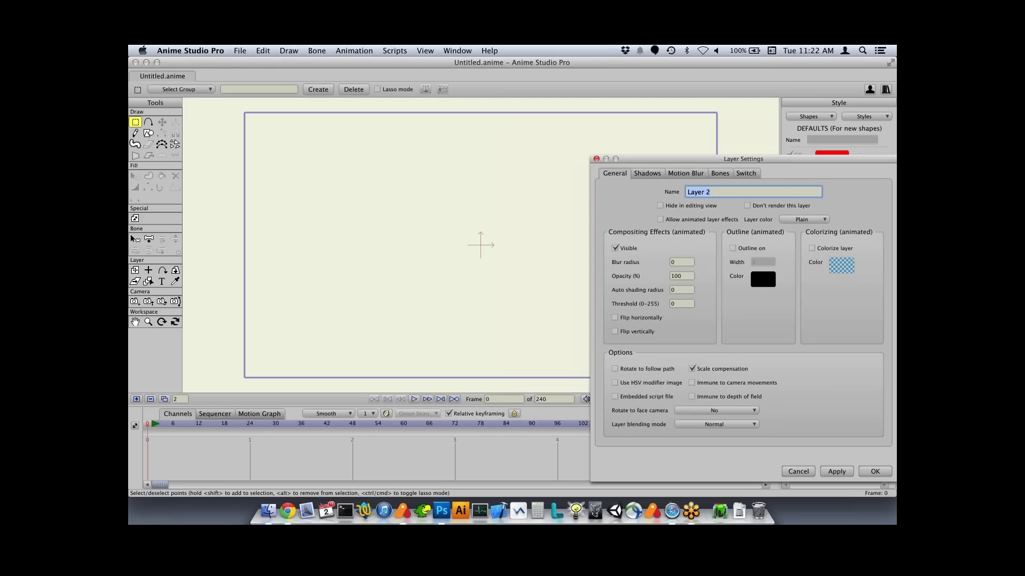
pyautogui.write('Line')
pyautogui.press('Return')
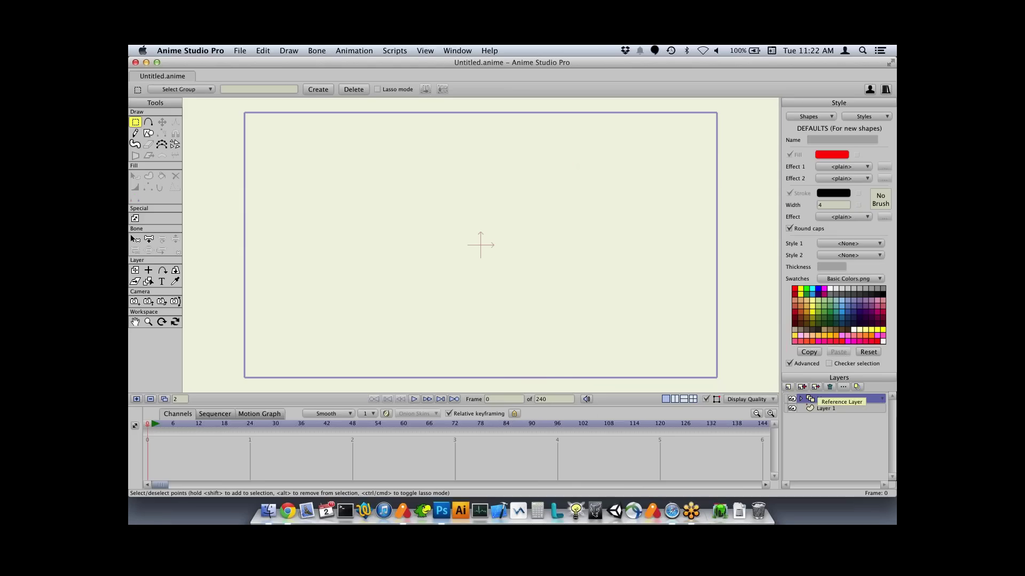
# - Create a reference layer from Line, name it Color, and move it directly below Line
pyautogui.click(815, 387)
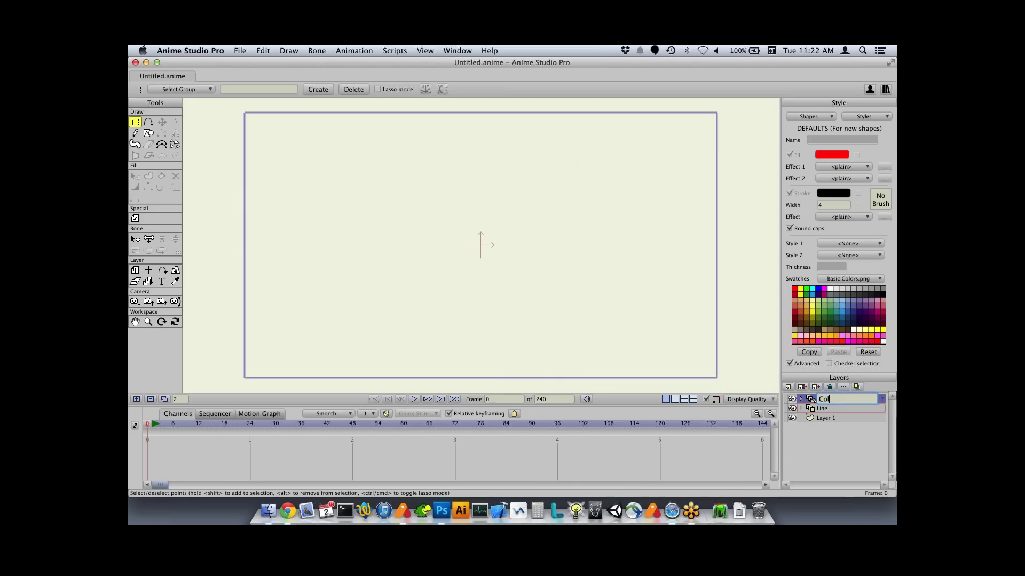
pyautogui.press('Return')
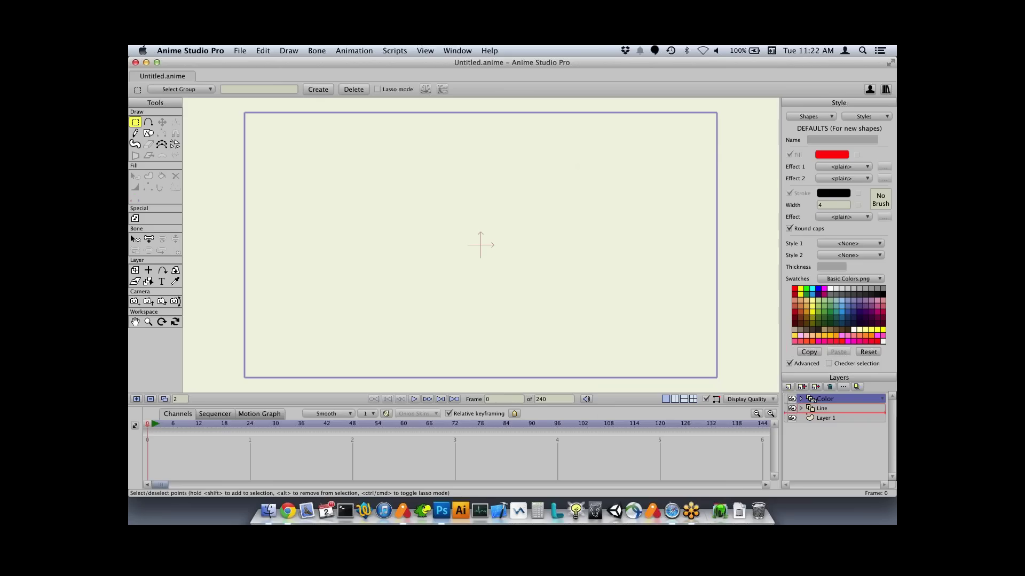
pyautogui.moveTo(812, 399); pyautogui.dragTo(812, 409)
# - On the Line layer, draw a rough oval at frame 0 with the Freehand tool, using brush Brush501.png and stroke width 52
pyautogui.click(833, 399)
pyautogui.press('f')
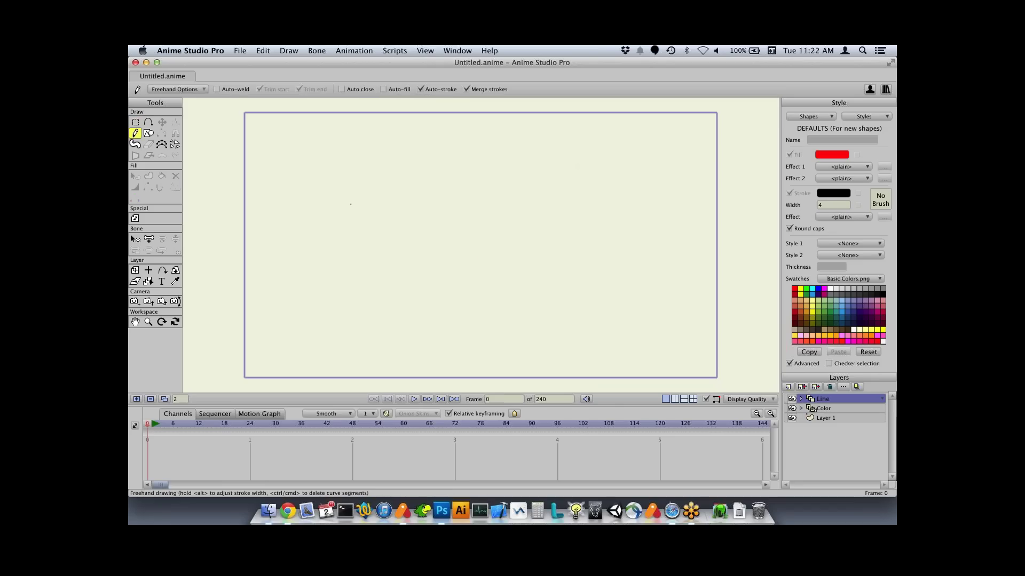
pyautogui.moveTo(363, 210); pyautogui.dragTo(385, 213)
pyautogui.click(880, 200)
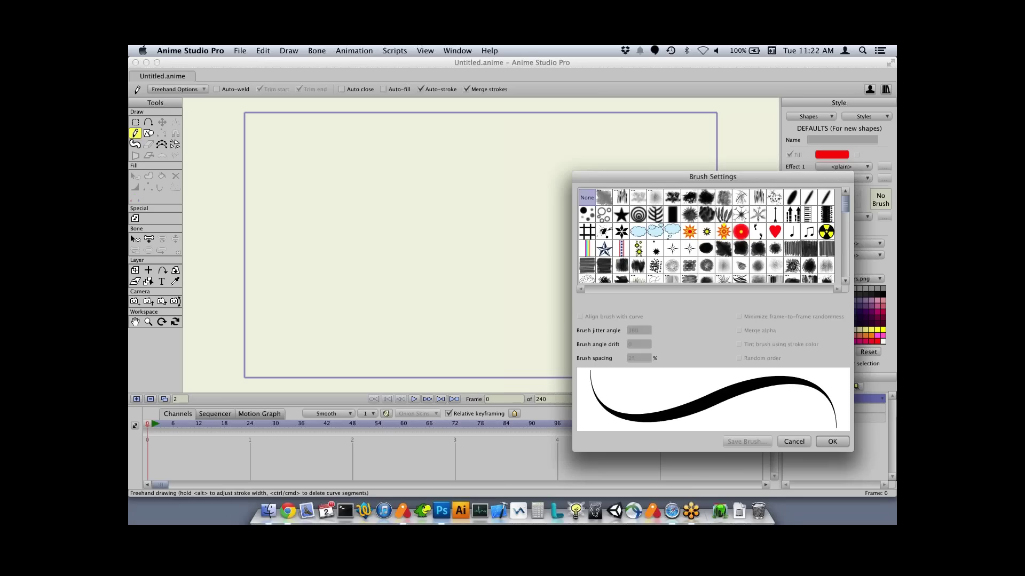
pyautogui.click(671, 198)
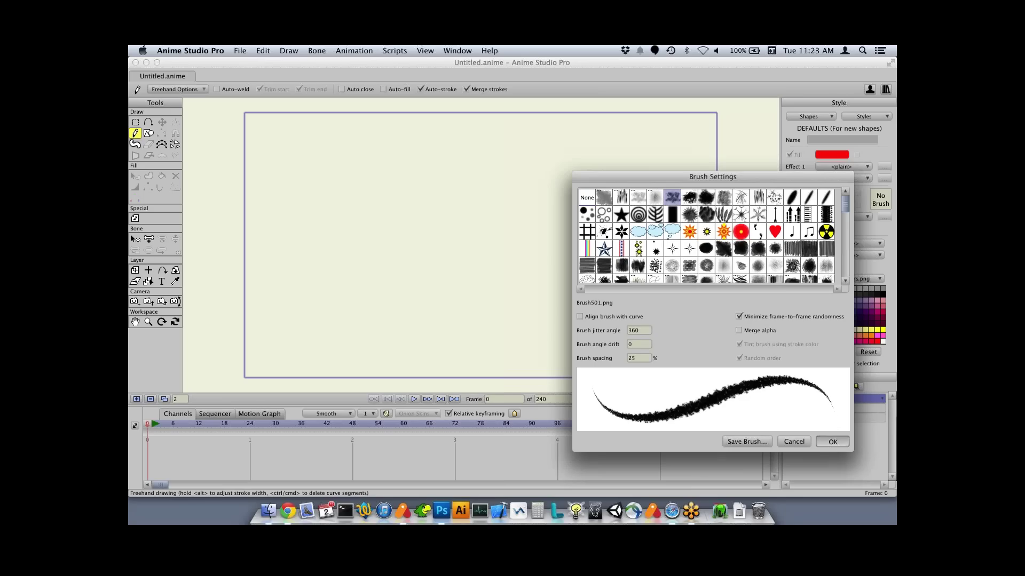
pyautogui.click(831, 441)
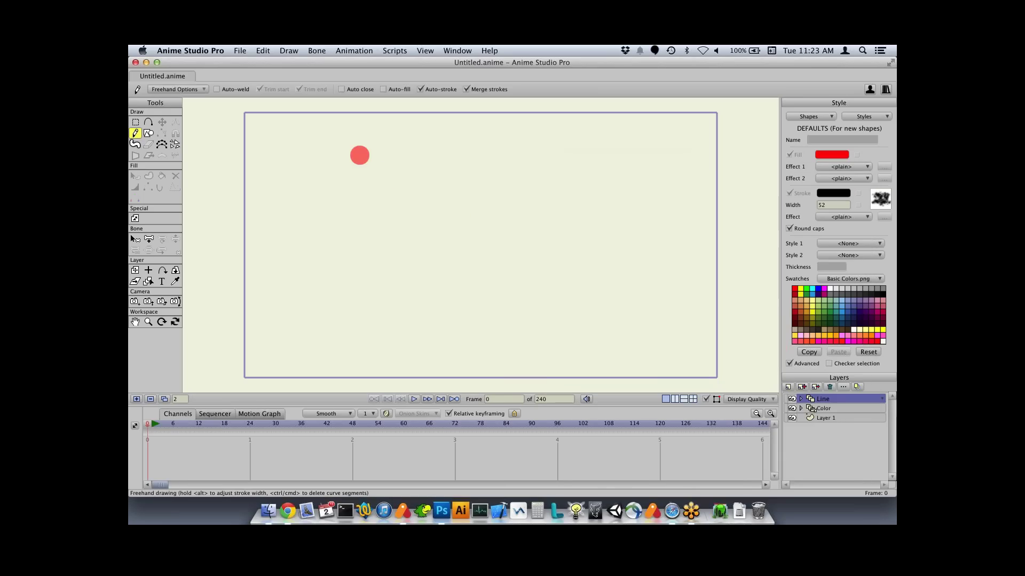
pyautogui.moveTo(398, 152)
pyautogui.mouseDown()
pyautogui.moveTo(457, 188)
pyautogui.moveTo(404, 156)
pyautogui.mouseUp()
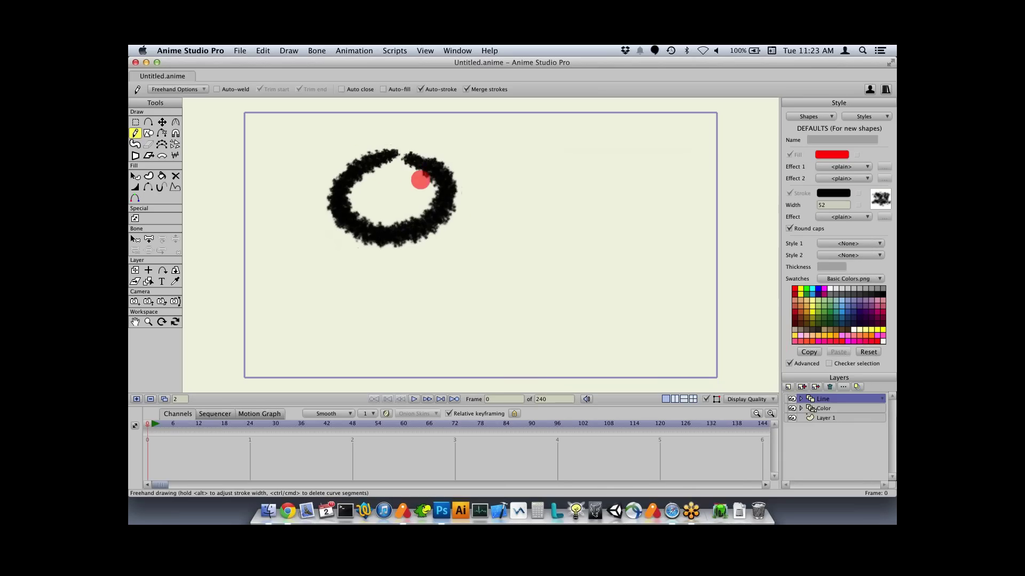
# - Add a drawing at frame 2, enable onion skins, and sketch a wider cloud outline with side lobes around the previous oval
pyautogui.hotkey('alt', 'Right')
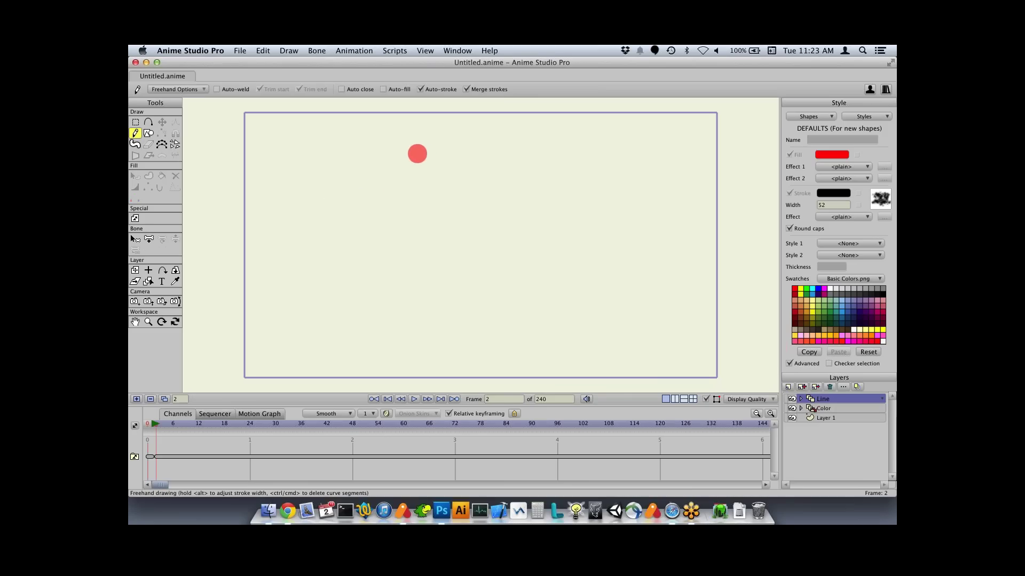
pyautogui.click(147, 431)
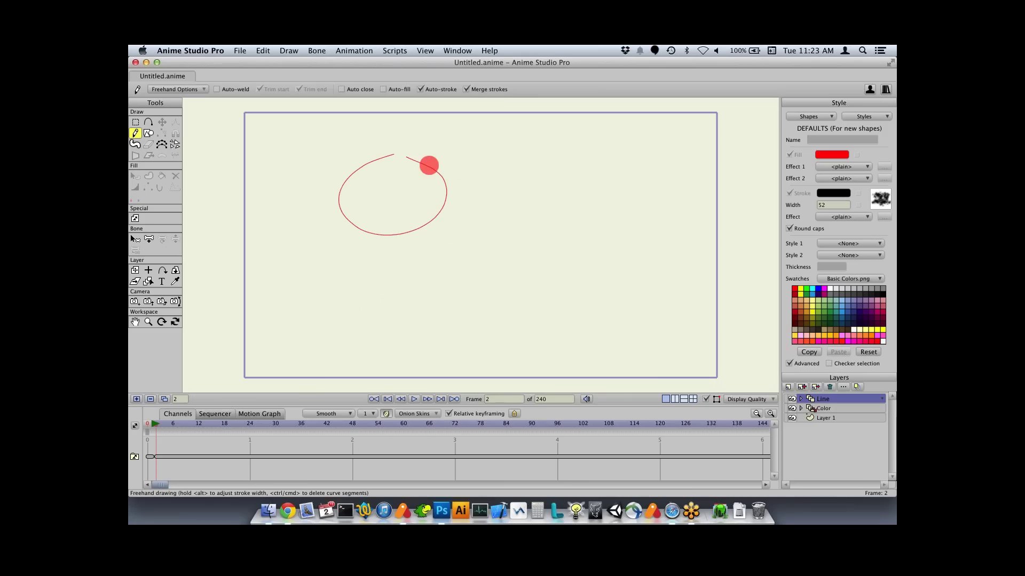
pyautogui.moveTo(412, 160); pyautogui.dragTo(424, 204)
pyautogui.moveTo(341, 180)
pyautogui.mouseDown()
pyautogui.moveTo(292, 221)
pyautogui.moveTo(352, 215)
pyautogui.moveTo(404, 242)
pyautogui.moveTo(470, 211)
pyautogui.mouseUp()
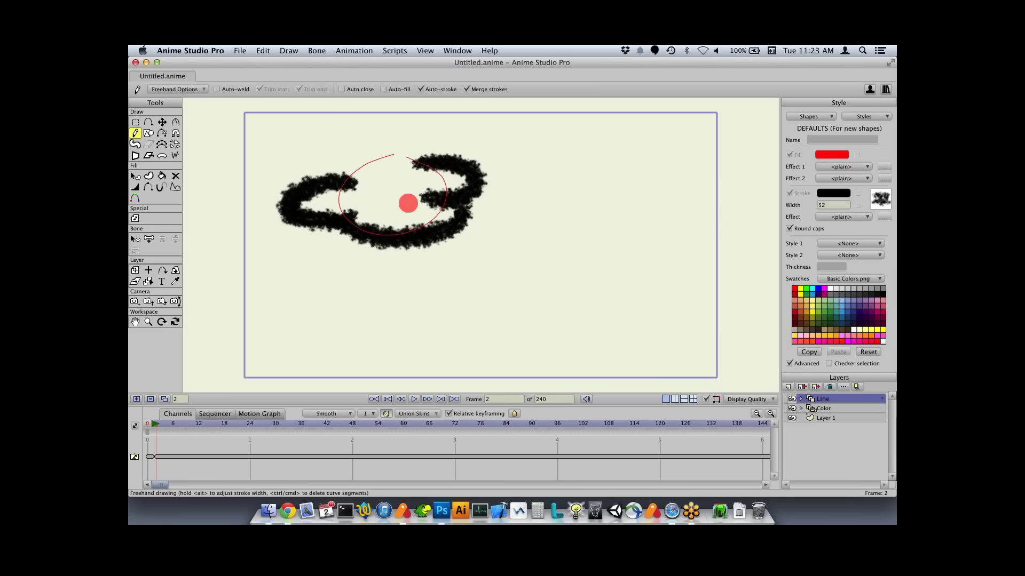
pyautogui.moveTo(337, 178)
pyautogui.mouseDown()
pyautogui.moveTo(374, 156)
pyautogui.moveTo(464, 163)
pyautogui.mouseUp()
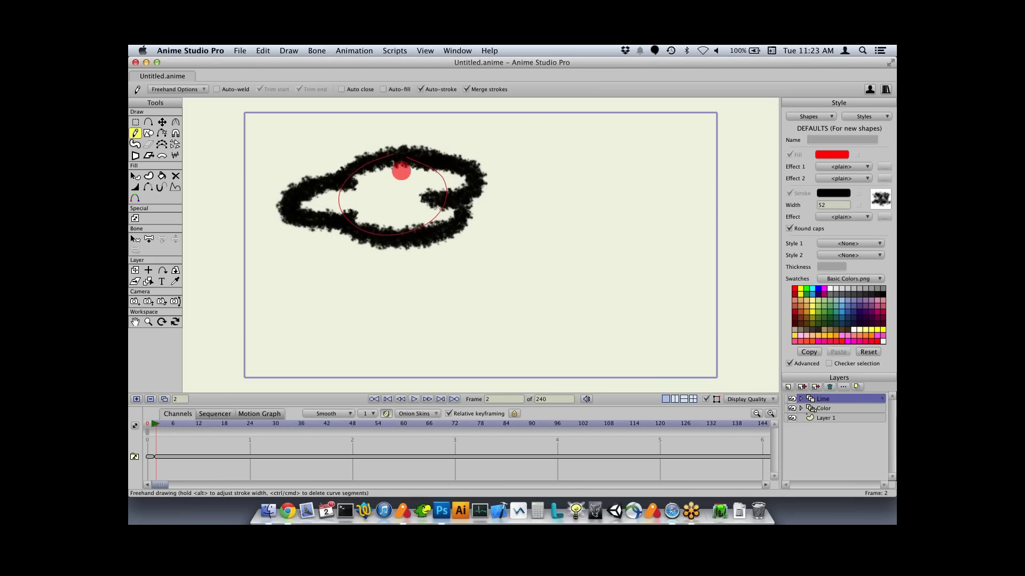
# - Add a drawing at frame 4 and sketch the cloud outline with larger, drooping side lobes over the onion skin
pyautogui.press('Right')
pyautogui.press('Right')
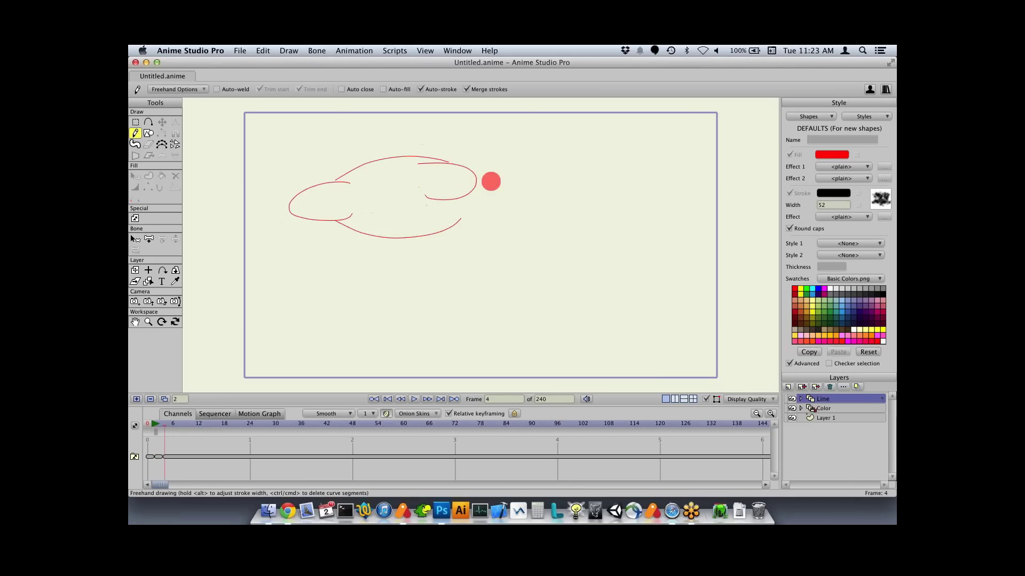
pyautogui.moveTo(445, 160)
pyautogui.mouseDown()
pyautogui.moveTo(529, 185)
pyautogui.moveTo(534, 227)
pyautogui.moveTo(513, 248)
pyautogui.moveTo(459, 218)
pyautogui.mouseUp()
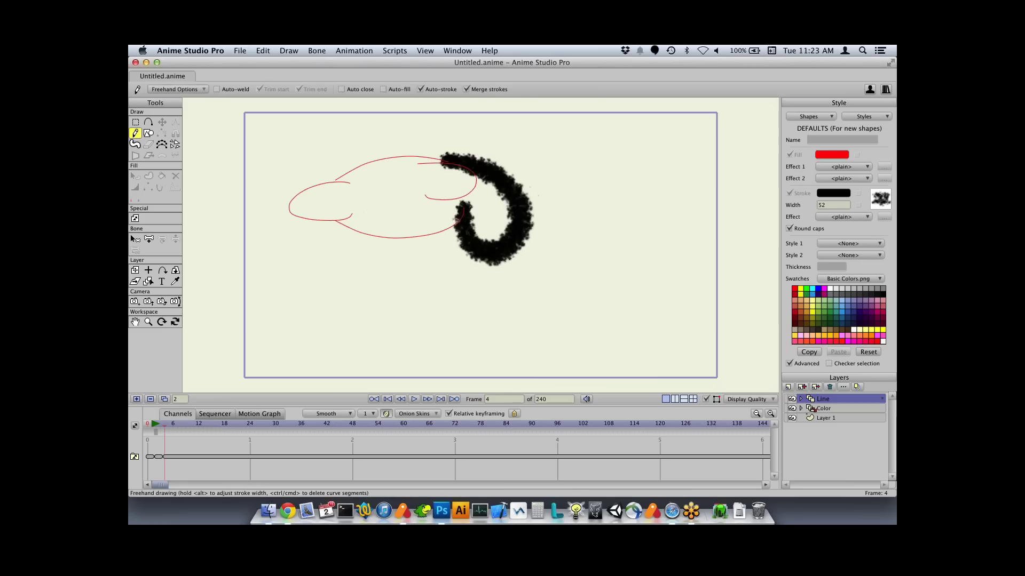
pyautogui.moveTo(345, 179)
pyautogui.mouseDown()
pyautogui.moveTo(283, 237)
pyautogui.moveTo(340, 229)
pyautogui.moveTo(376, 247)
pyautogui.moveTo(460, 237)
pyautogui.mouseUp()
pyautogui.moveTo(331, 178); pyautogui.dragTo(446, 145)
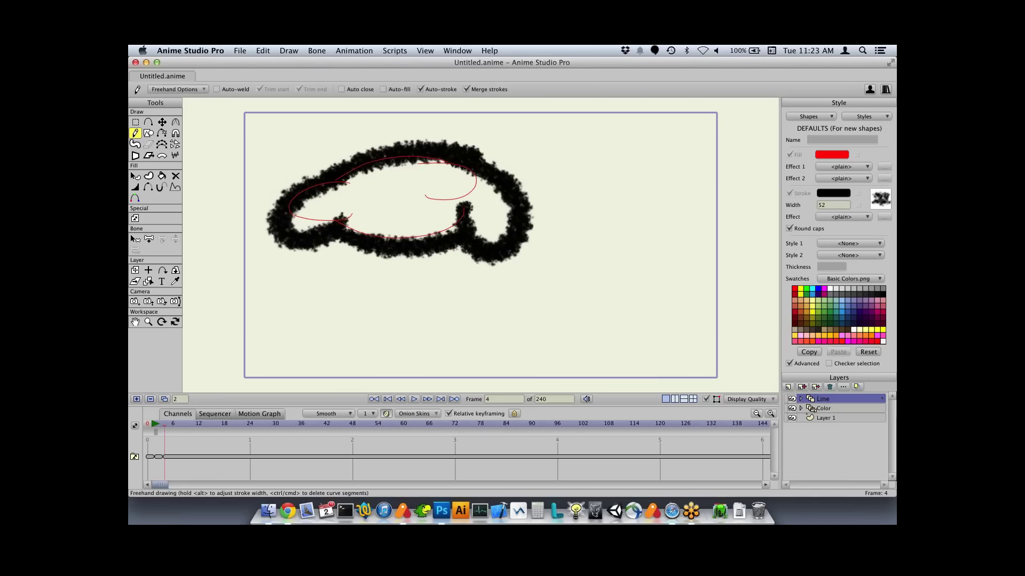
# - Add a drawing at frame 6, sketch a bigger cloud with swollen side lobes and a top bump, and add the next drawing at frame 8
pyautogui.press('super+Right')
pyautogui.press('super+Right')
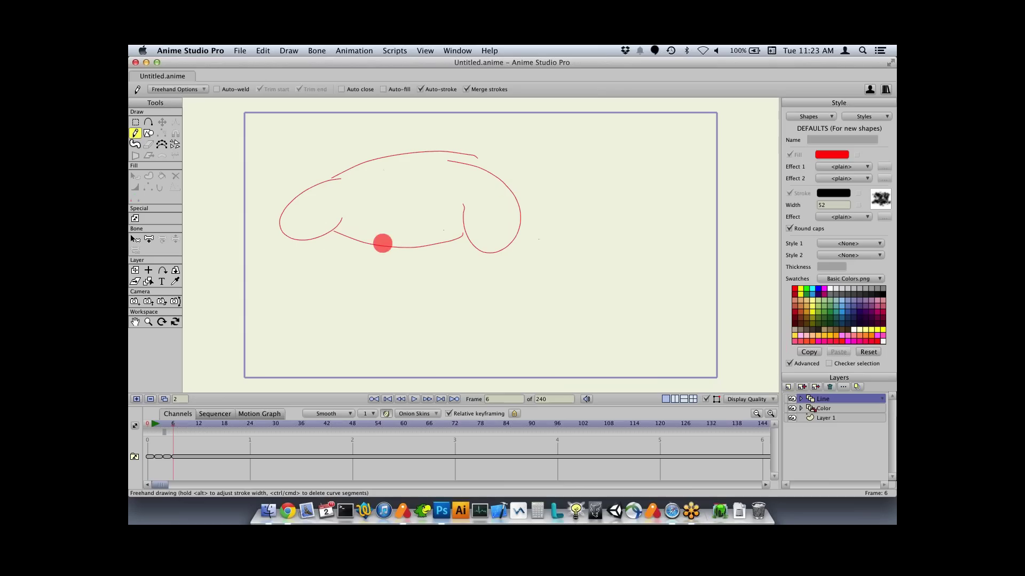
pyautogui.moveTo(385, 161)
pyautogui.mouseDown()
pyautogui.moveTo(463, 136)
pyautogui.moveTo(452, 158)
pyautogui.moveTo(541, 177)
pyautogui.moveTo(543, 257)
pyautogui.moveTo(479, 274)
pyautogui.moveTo(458, 248)
pyautogui.moveTo(459, 218)
pyautogui.mouseUp()
pyautogui.moveTo(329, 178)
pyautogui.mouseDown()
pyautogui.moveTo(291, 184)
pyautogui.moveTo(352, 235)
pyautogui.moveTo(354, 208)
pyautogui.mouseUp()
pyautogui.moveTo(320, 176); pyautogui.dragTo(393, 143)
pyautogui.moveTo(357, 239)
pyautogui.mouseDown()
pyautogui.moveTo(444, 255)
pyautogui.moveTo(466, 246)
pyautogui.mouseUp()
pyautogui.press('F7')
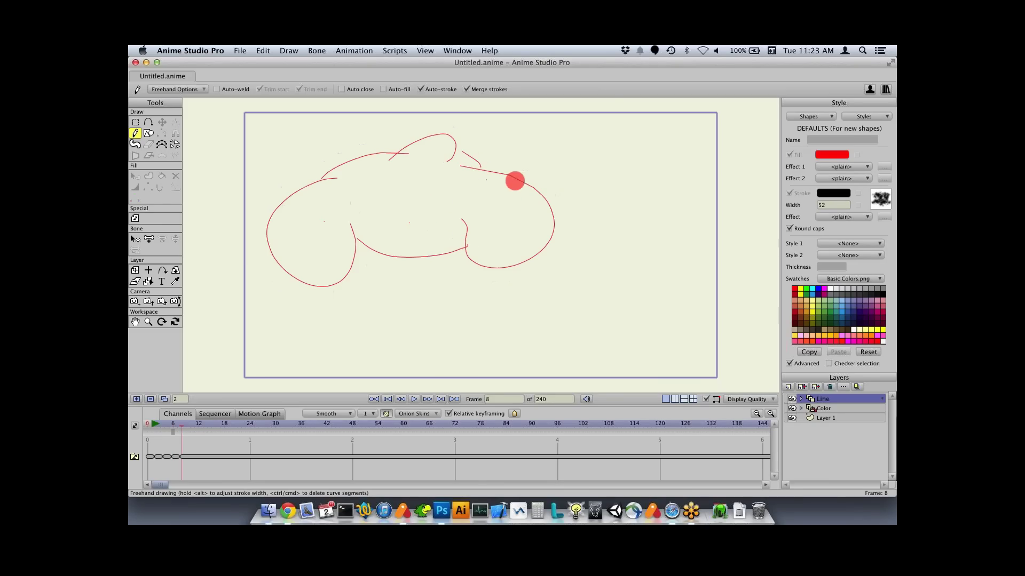
# - At frame 8 on the Line layer, sketch the cloud outline with larger, pointed side lobes and a wider top bump over the onion skin
pyautogui.moveTo(463, 168)
pyautogui.mouseDown()
pyautogui.moveTo(539, 179)
pyautogui.moveTo(586, 225)
pyautogui.moveTo(589, 283)
pyautogui.moveTo(505, 286)
pyautogui.mouseUp()
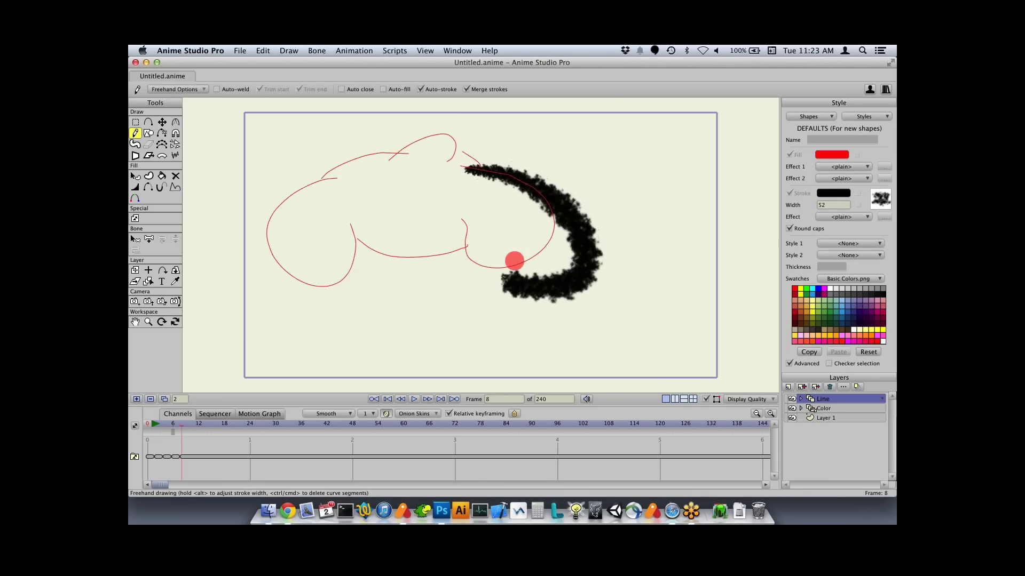
pyautogui.moveTo(521, 252)
pyautogui.mouseDown()
pyautogui.moveTo(462, 264)
pyautogui.moveTo(454, 247)
pyautogui.moveTo(362, 239)
pyautogui.moveTo(312, 282)
pyautogui.moveTo(247, 288)
pyautogui.moveTo(238, 256)
pyautogui.moveTo(264, 218)
pyautogui.moveTo(346, 188)
pyautogui.moveTo(373, 150)
pyautogui.moveTo(411, 132)
pyautogui.moveTo(495, 152)
pyautogui.moveTo(530, 180)
pyautogui.mouseUp()
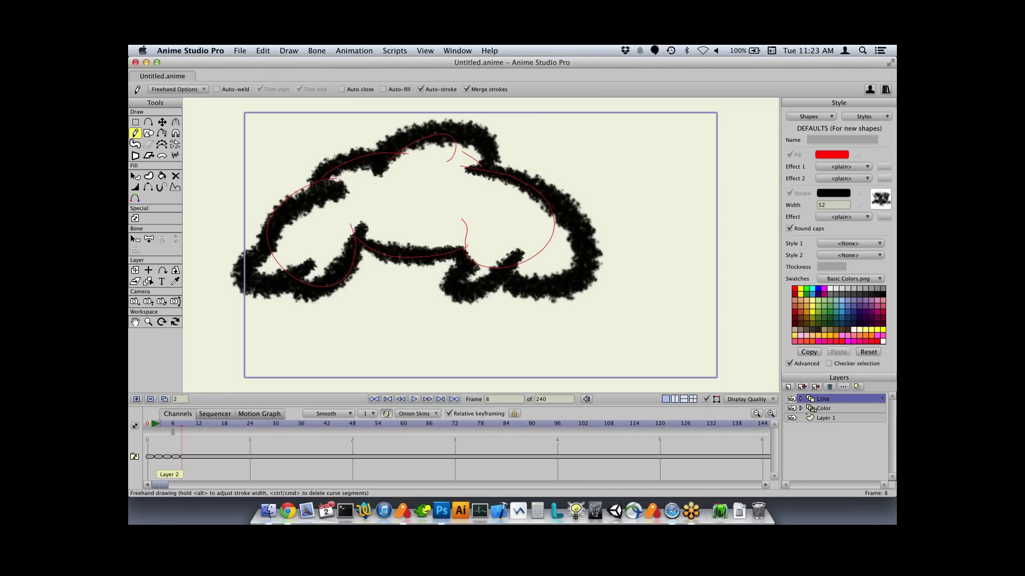
pyautogui.moveTo(181, 424)
pyautogui.mouseDown()
pyautogui.moveTo(147, 424)
pyautogui.moveTo(198, 424)
pyautogui.mouseUp()
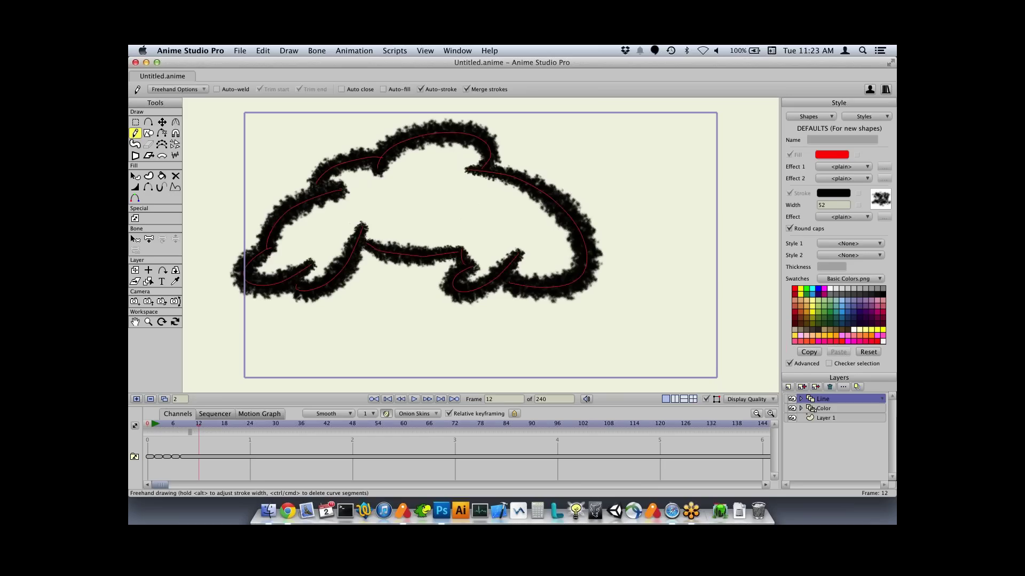
# - On the Color layer at frame 0, paint the oval's interior teal with the Blob Brush
pyautogui.click(812, 409)
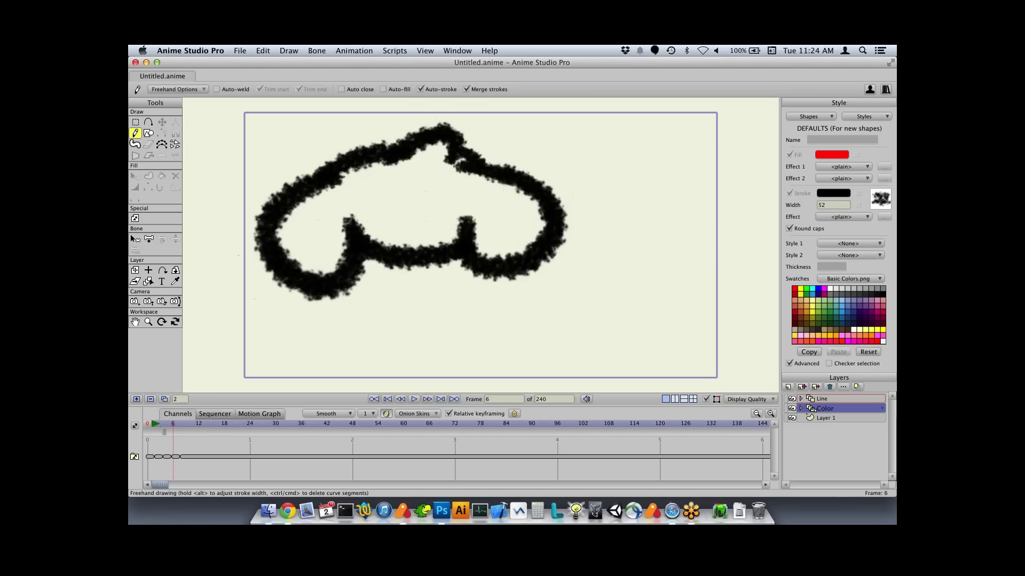
pyautogui.press('Left')
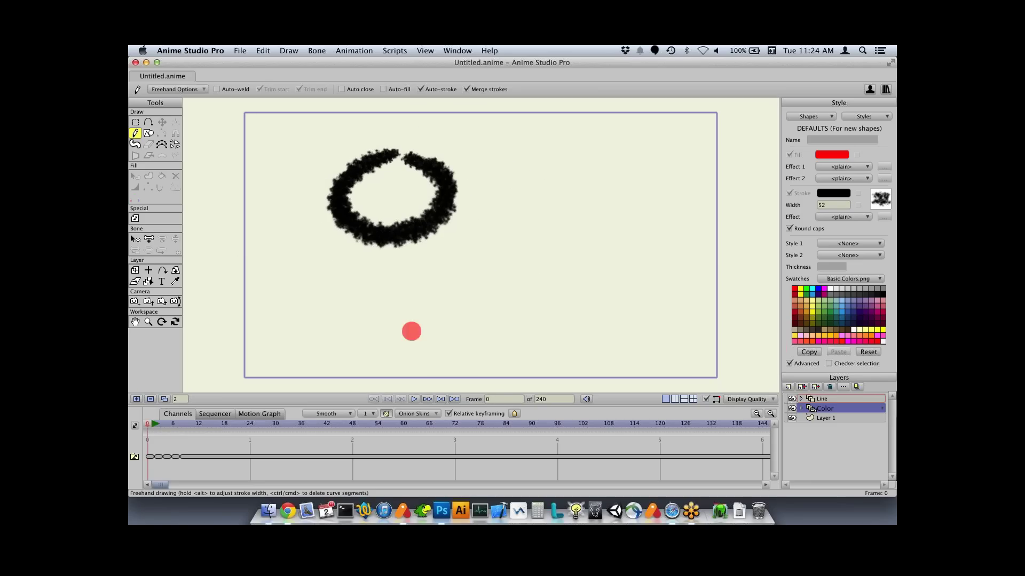
pyautogui.press('b')
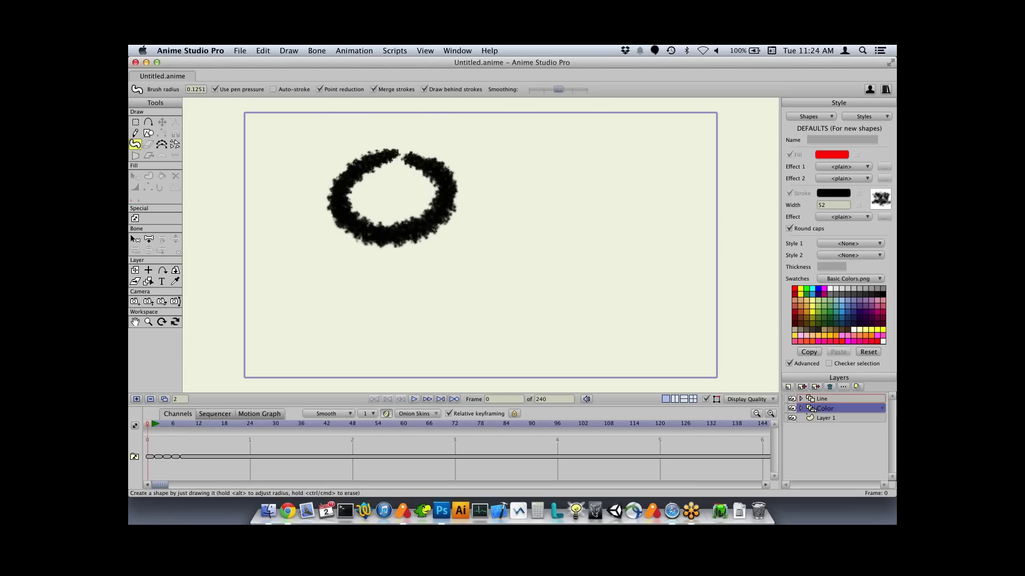
pyautogui.click(836, 312)
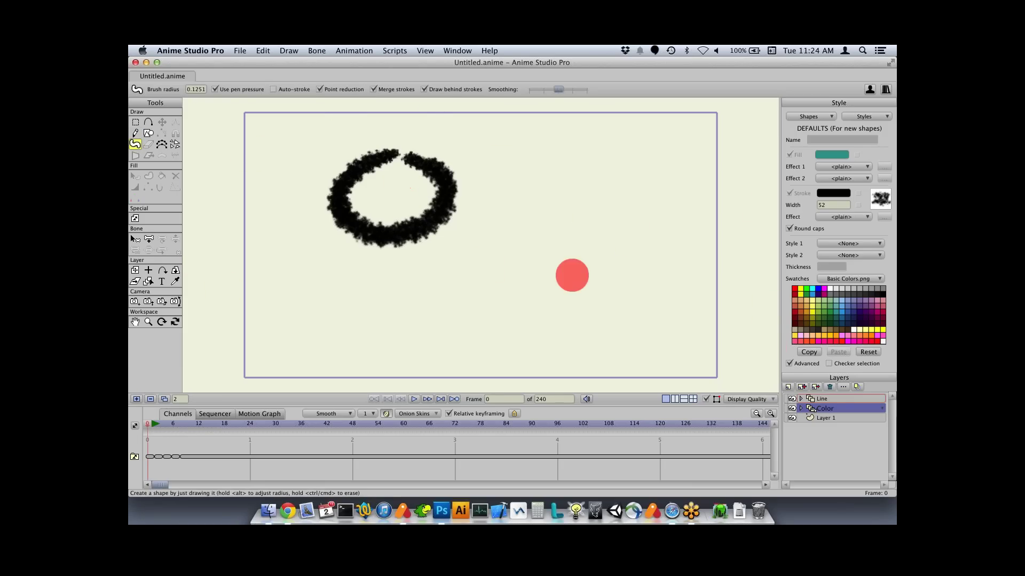
pyautogui.moveTo(405, 174)
pyautogui.mouseDown()
pyautogui.moveTo(373, 169)
pyautogui.moveTo(346, 200)
pyautogui.moveTo(430, 179)
pyautogui.moveTo(403, 171)
pyautogui.moveTo(420, 179)
pyautogui.moveTo(353, 208)
pyautogui.moveTo(405, 223)
pyautogui.moveTo(447, 200)
pyautogui.moveTo(392, 222)
pyautogui.moveTo(315, 198)
pyautogui.moveTo(369, 199)
pyautogui.moveTo(339, 218)
pyautogui.moveTo(370, 211)
pyautogui.moveTo(394, 176)
pyautogui.moveTo(411, 178)
pyautogui.moveTo(380, 194)
pyautogui.moveTo(432, 182)
pyautogui.moveTo(416, 199)
pyautogui.moveTo(434, 204)
pyautogui.moveTo(407, 225)
pyautogui.moveTo(394, 201)
pyautogui.moveTo(435, 177)
pyautogui.moveTo(370, 177)
pyautogui.moveTo(392, 188)
pyautogui.mouseUp()
# - Enlarge the brush radius to 0.2484 and paint the cloud interiors teal at frames 2 and 4
pyautogui.press('Right')
pyautogui.press('Right')
pyautogui.press('Right')
pyautogui.hotkey('ctrl', 'Right')
pyautogui.keyDown('alt'); pyautogui.moveTo(395, 229); pyautogui.dragTo(412, 229); pyautogui.keyUp('alt')
pyautogui.moveTo(301, 214)
pyautogui.mouseDown()
pyautogui.moveTo(371, 199)
pyautogui.moveTo(503, 226)
pyautogui.moveTo(343, 222)
pyautogui.moveTo(469, 183)
pyautogui.moveTo(354, 206)
pyautogui.mouseUp()
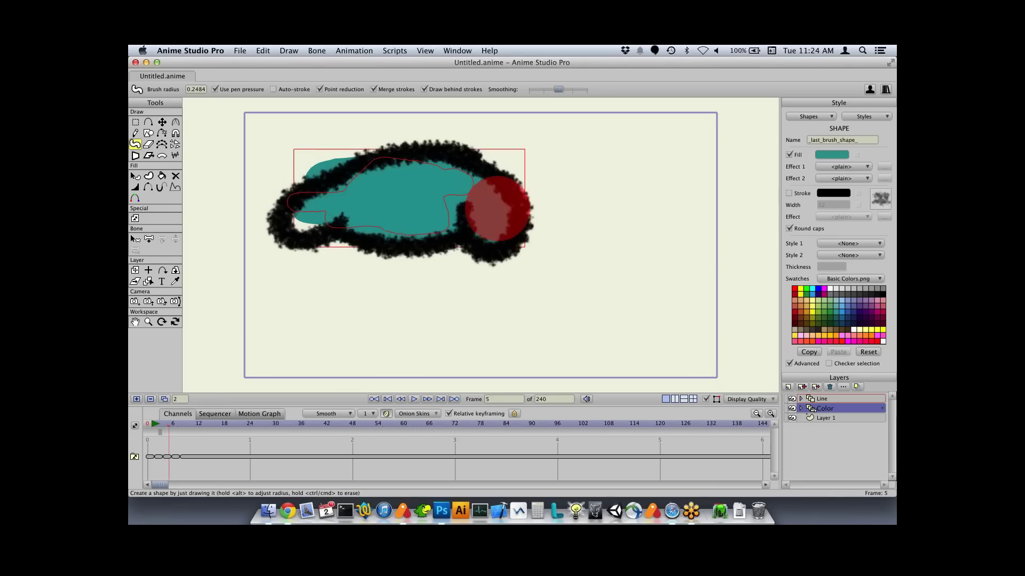
# - Paint the cloud interiors teal at frames 6 and 8 on the Color layer
pyautogui.hotkey('ctrl', 'Right')
pyautogui.hotkey('ctrl', 'Right')
pyautogui.moveTo(314, 225)
pyautogui.mouseDown()
pyautogui.moveTo(343, 236)
pyautogui.moveTo(298, 252)
pyautogui.moveTo(334, 217)
pyautogui.moveTo(318, 203)
pyautogui.moveTo(307, 253)
pyautogui.moveTo(426, 215)
pyautogui.moveTo(374, 204)
pyautogui.moveTo(375, 184)
pyautogui.moveTo(441, 160)
pyautogui.moveTo(365, 210)
pyautogui.moveTo(358, 232)
pyautogui.moveTo(502, 241)
pyautogui.moveTo(480, 244)
pyautogui.moveTo(534, 226)
pyautogui.moveTo(459, 185)
pyautogui.moveTo(410, 186)
pyautogui.mouseUp()
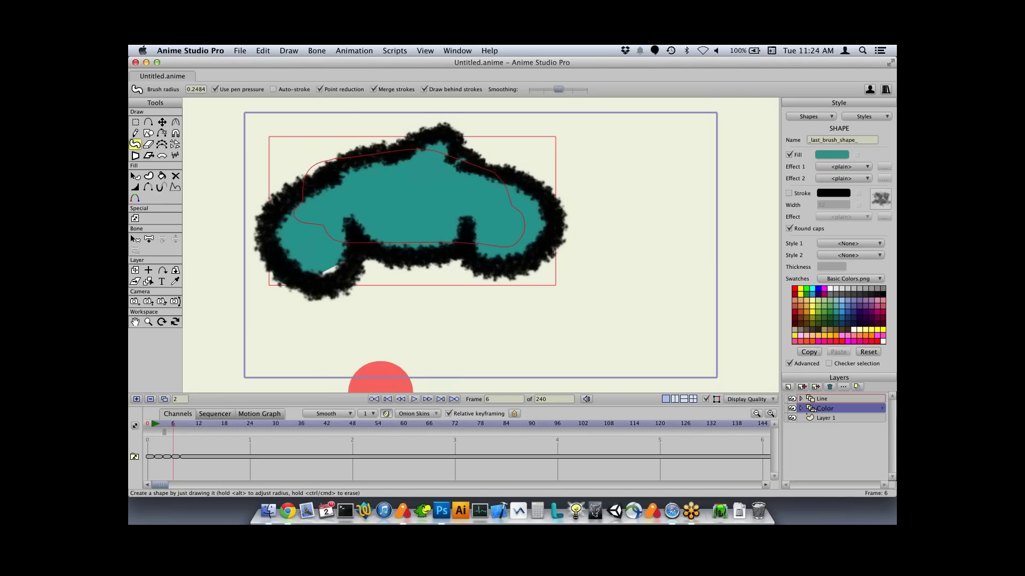
pyautogui.moveTo(173, 423)
pyautogui.mouseDown()
pyautogui.moveTo(160, 423)
pyautogui.moveTo(190, 424)
pyautogui.moveTo(152, 423)
pyautogui.moveTo(182, 424)
pyautogui.mouseUp()
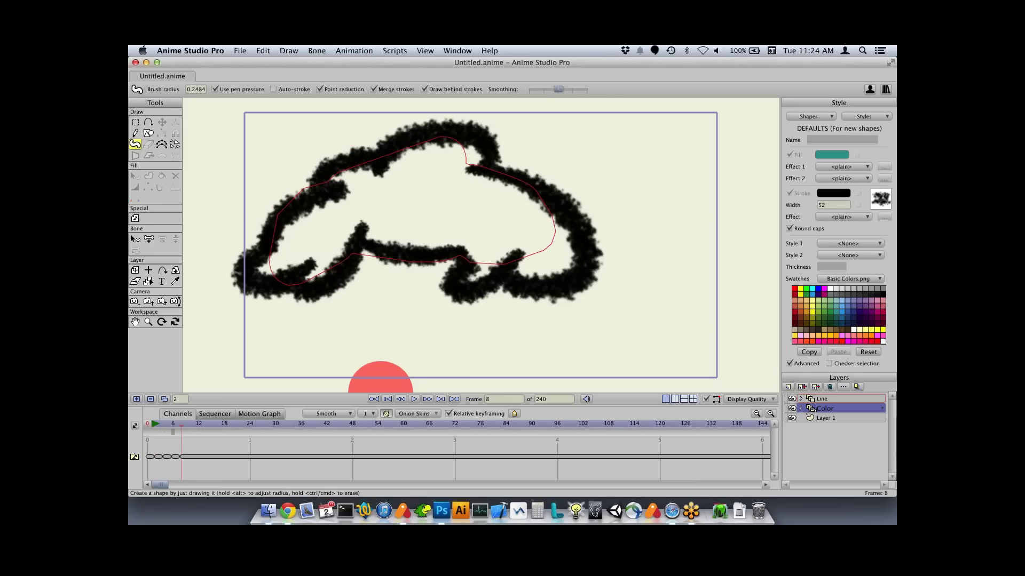
pyautogui.moveTo(260, 267)
pyautogui.mouseDown()
pyautogui.moveTo(353, 221)
pyautogui.moveTo(326, 226)
pyautogui.moveTo(398, 172)
pyautogui.moveTo(418, 224)
pyautogui.moveTo(394, 228)
pyautogui.moveTo(554, 274)
pyautogui.moveTo(510, 196)
pyautogui.moveTo(550, 247)
pyautogui.moveTo(538, 247)
pyautogui.mouseUp()
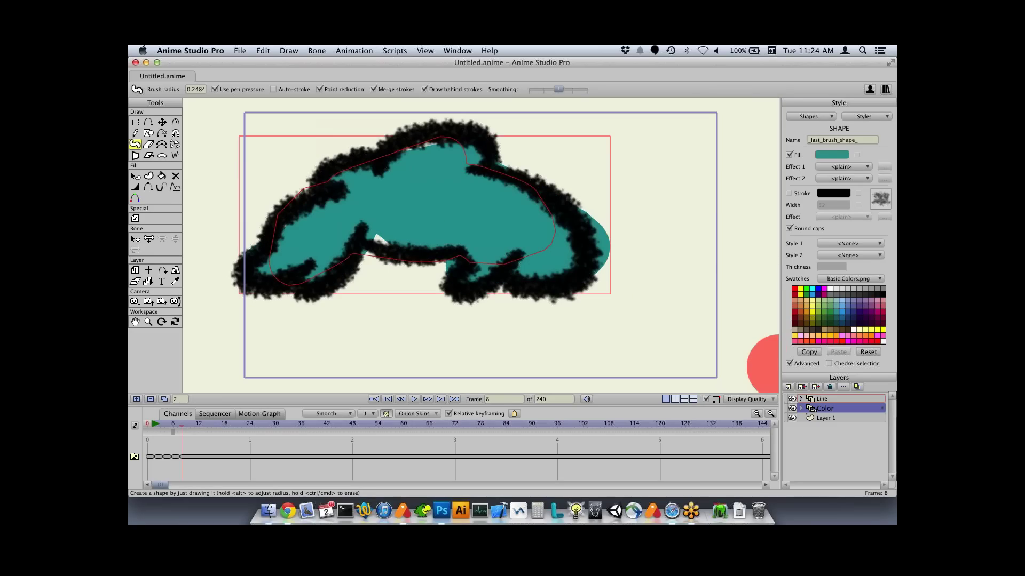
# - Delay the last cloud drawing's key on the Line layer to about frame 39 and scrub the timeline to compare the Line and Color layers
pyautogui.click(792, 408)
pyautogui.click(792, 409)
pyautogui.click(837, 398)
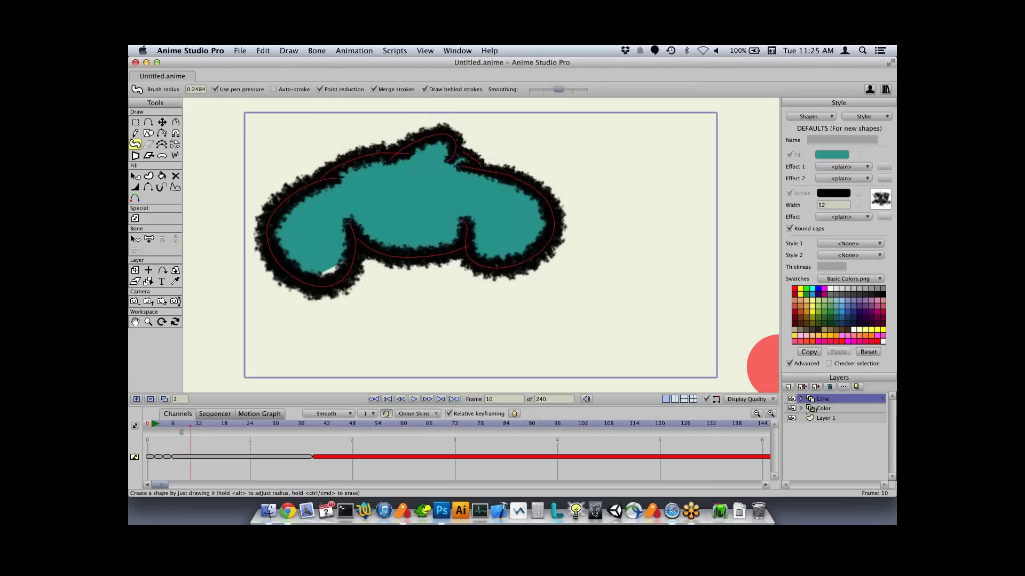
pyautogui.moveTo(369, 425); pyautogui.dragTo(245, 425)
pyautogui.click(812, 409)
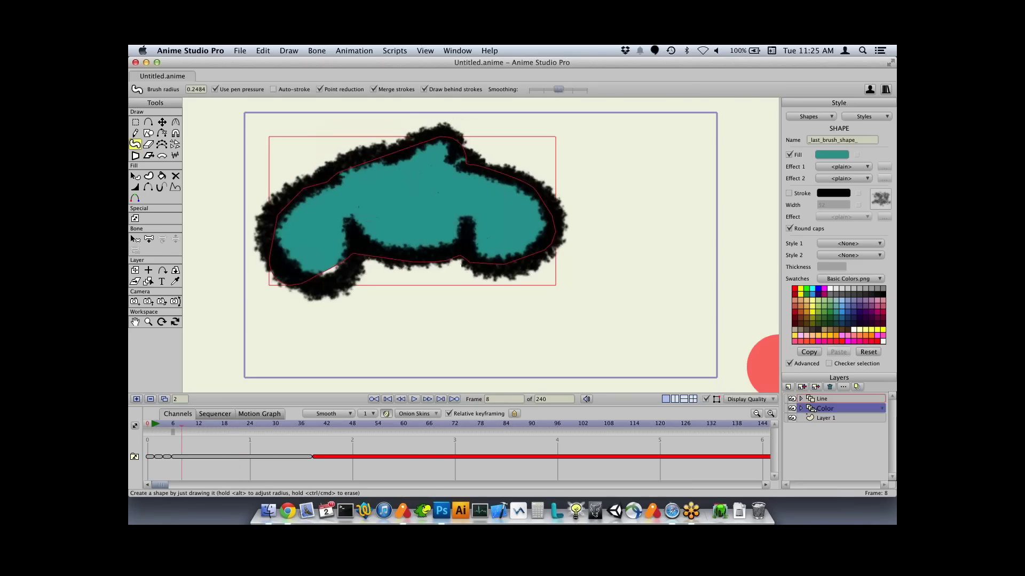
pyautogui.moveTo(182, 424); pyautogui.dragTo(147, 424)
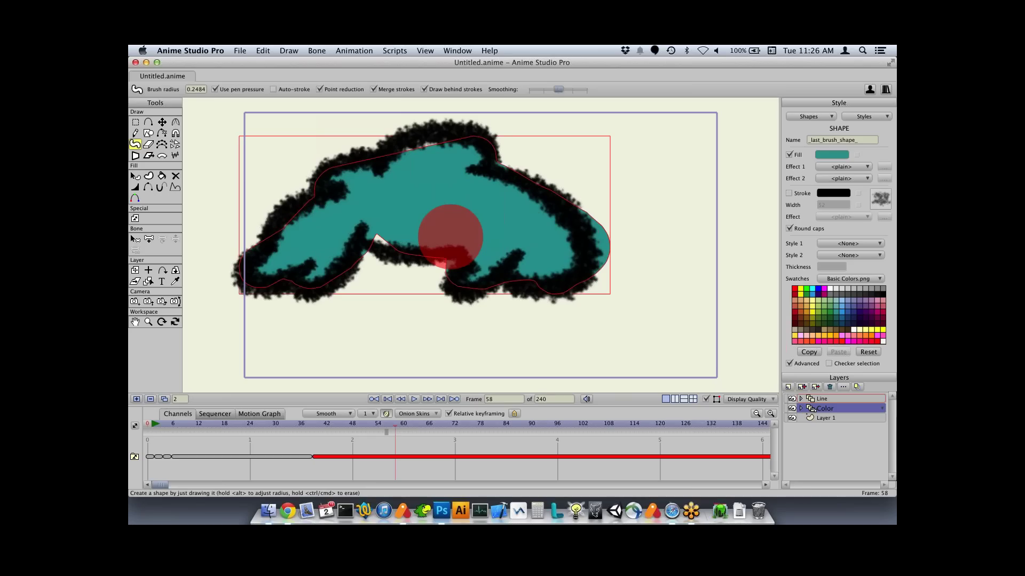
# - At frame 58 on the Line layer, move points of the cloud's top bump outward to form a large lobe at its upper right
pyautogui.click(822, 399)
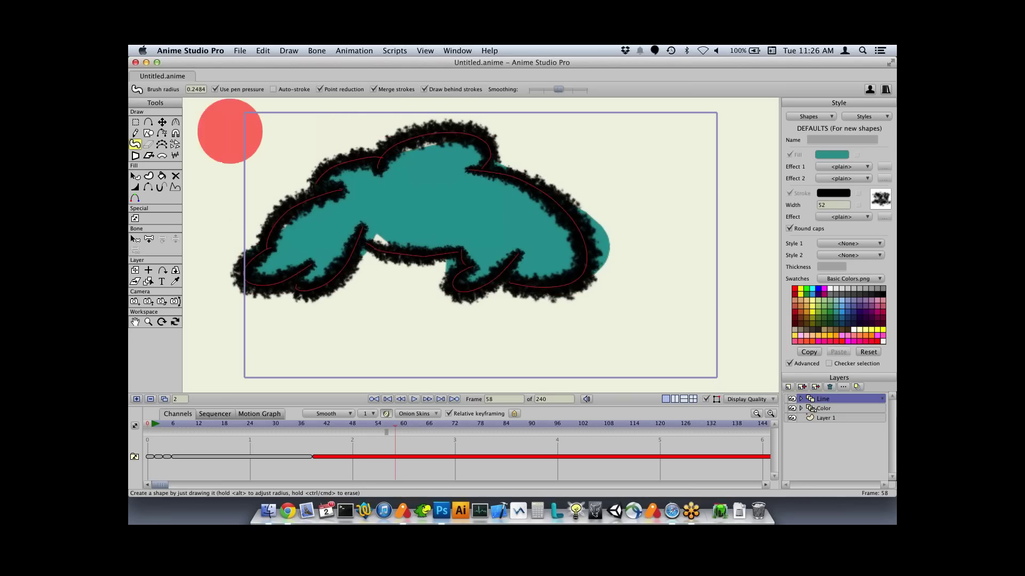
pyautogui.press('t')
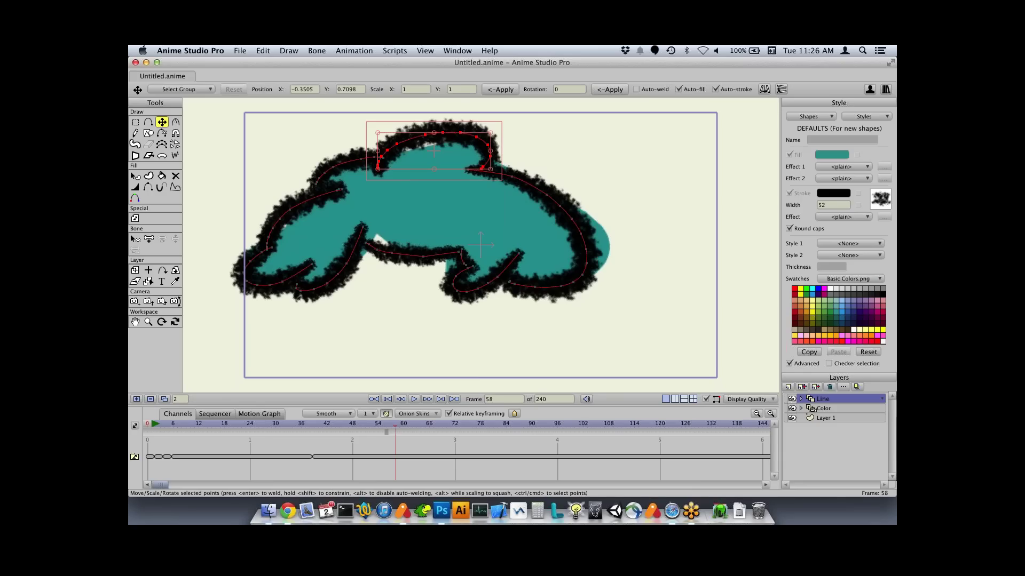
pyautogui.press('super+z')
pyautogui.moveTo(488, 144); pyautogui.dragTo(586, 134)
pyautogui.moveTo(490, 156); pyautogui.dragTo(478, 115)
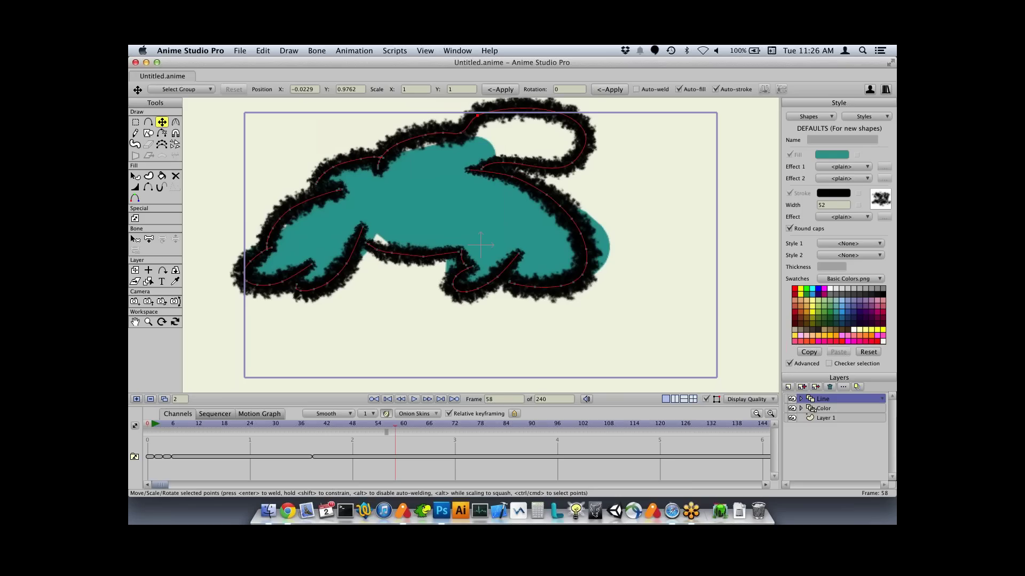
# - At frame 0 on the Line layer, add a chain of two bones running left to right across the oval
pyautogui.press('Home')
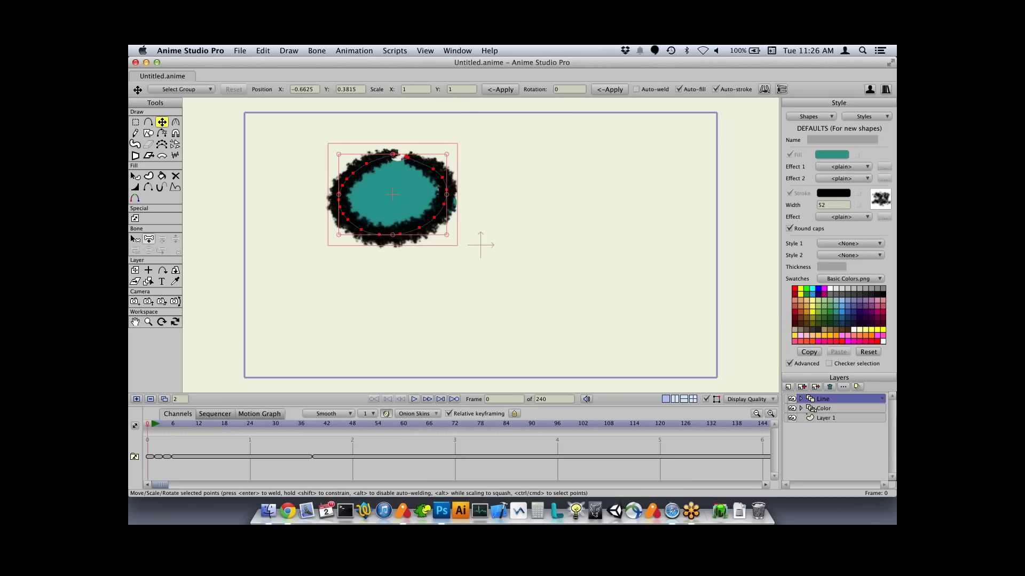
pyautogui.press('a')
pyautogui.moveTo(323, 214)
pyautogui.mouseDown()
pyautogui.moveTo(388, 190)
pyautogui.moveTo(500, 183)
pyautogui.mouseUp()
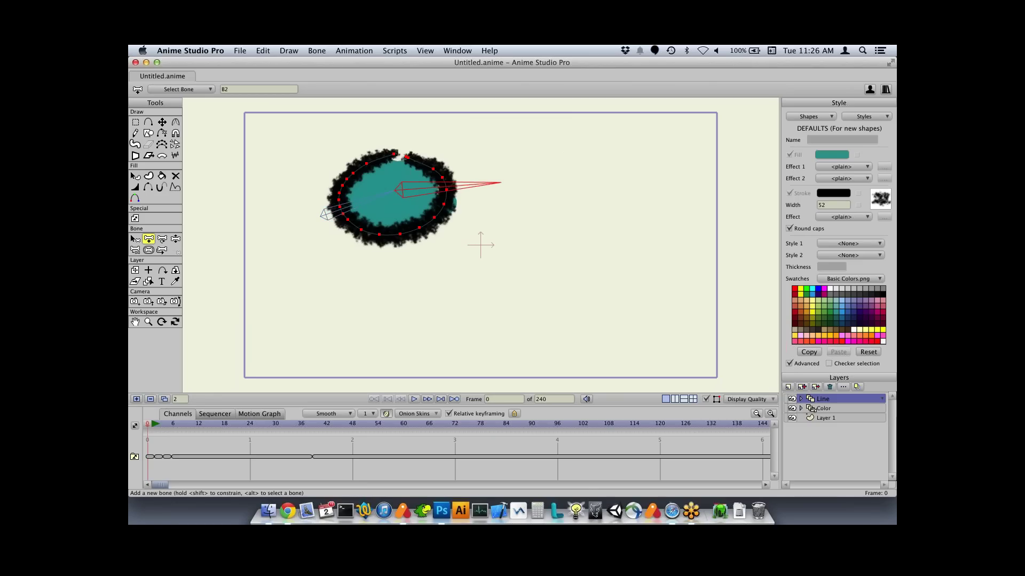
# - At frame 15, pose the two bones with Manipulate Bones so that they bend the cloud drawing
pyautogui.moveTo(147, 430); pyautogui.dragTo(211, 430)
pyautogui.press('z')
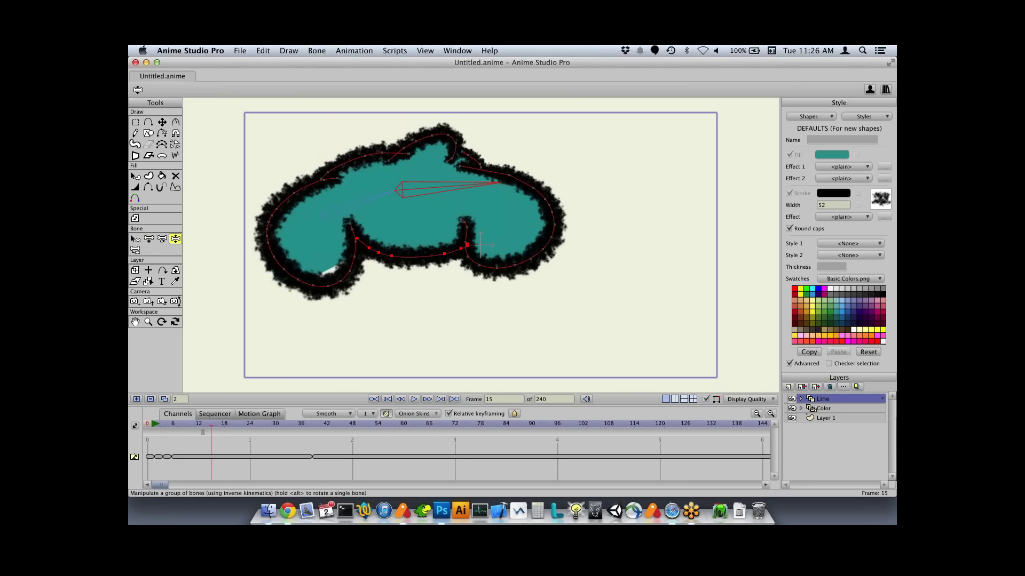
pyautogui.moveTo(448, 186); pyautogui.dragTo(409, 213)
pyautogui.moveTo(440, 248); pyautogui.dragTo(499, 178)
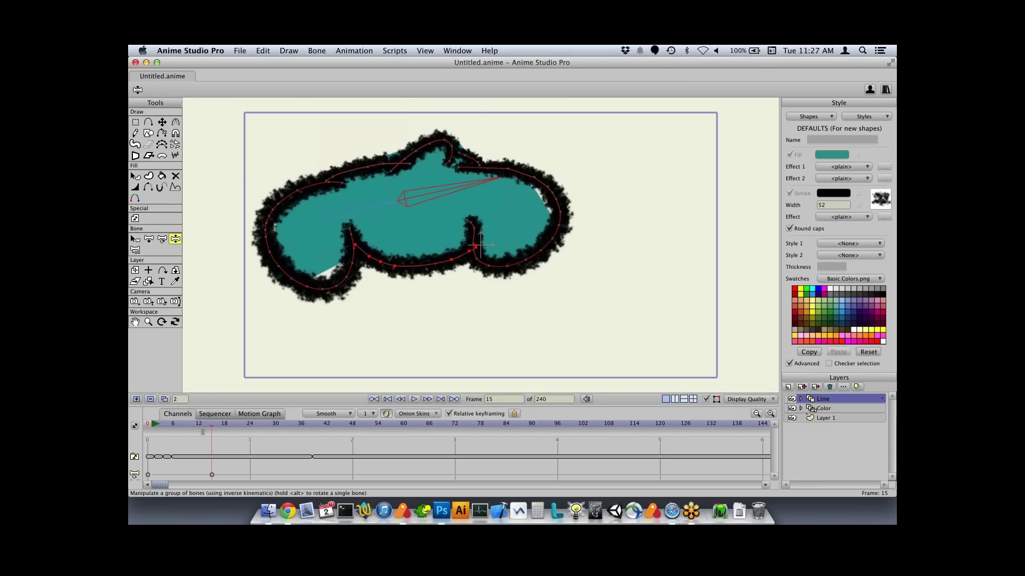
# - Create a new document, draw a large teal star on Layer 1, and move its points down inside the frame
pyautogui.press('super+n')
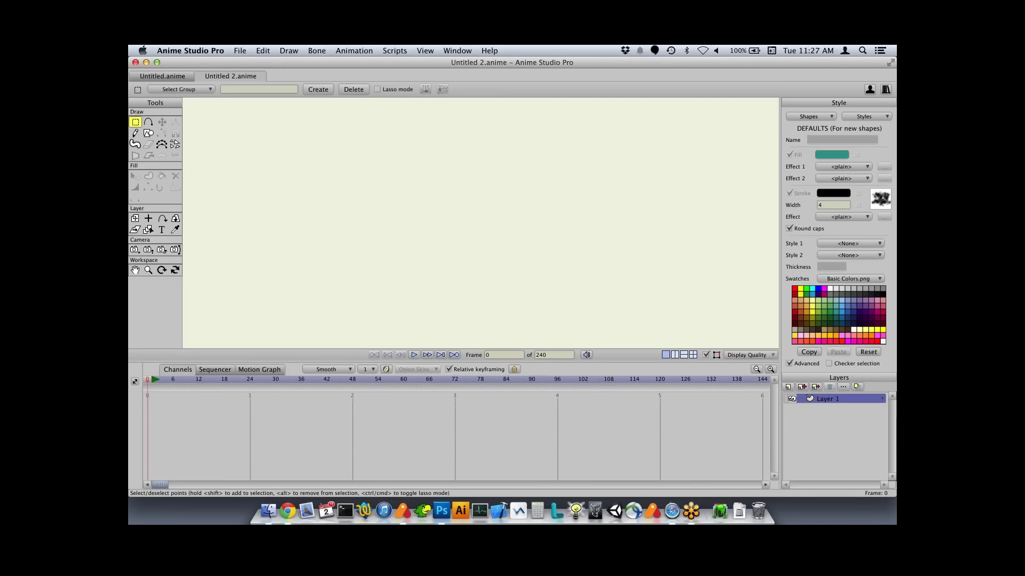
pyautogui.press('s')
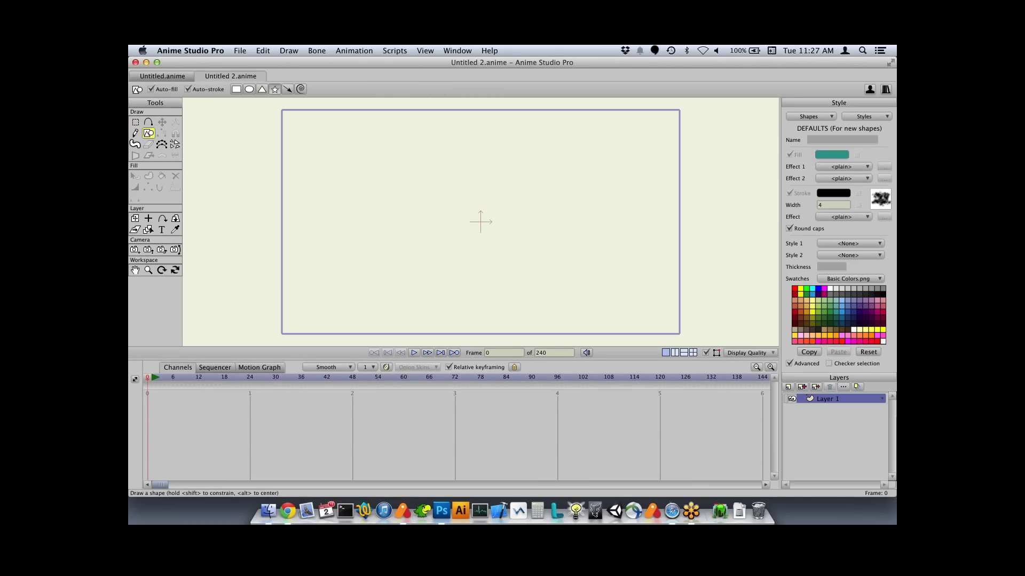
pyautogui.moveTo(445, 152)
pyautogui.mouseDown()
pyautogui.moveTo(551, 258)
pyautogui.moveTo(512, 220)
pyautogui.mouseUp()
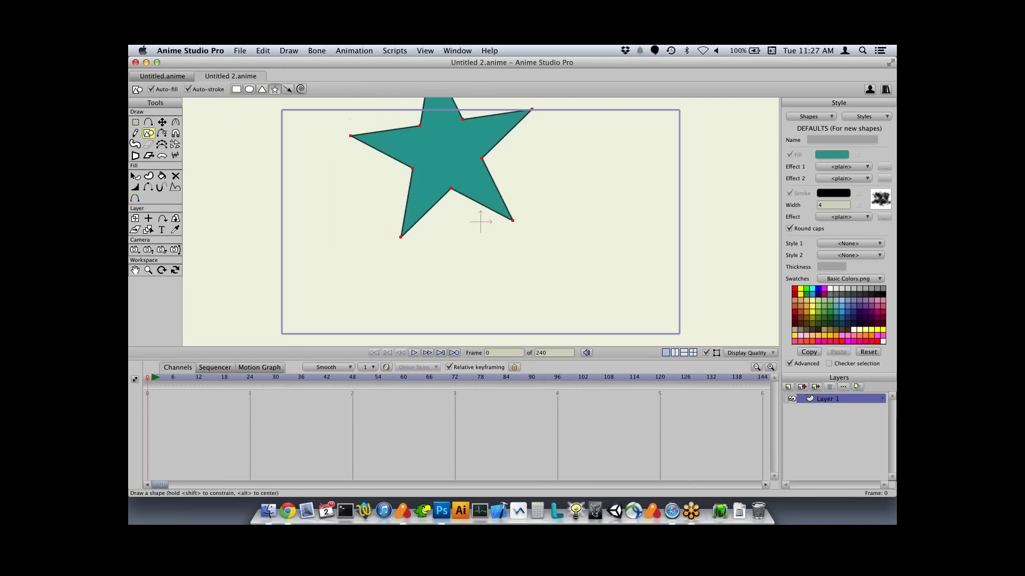
pyautogui.press('t')
pyautogui.moveTo(445, 160); pyautogui.dragTo(457, 214)
# - Create a reference copy of the star layer, try moving the copied star's points to the right, and undo that move
pyautogui.click(816, 386)
pyautogui.press('Return')
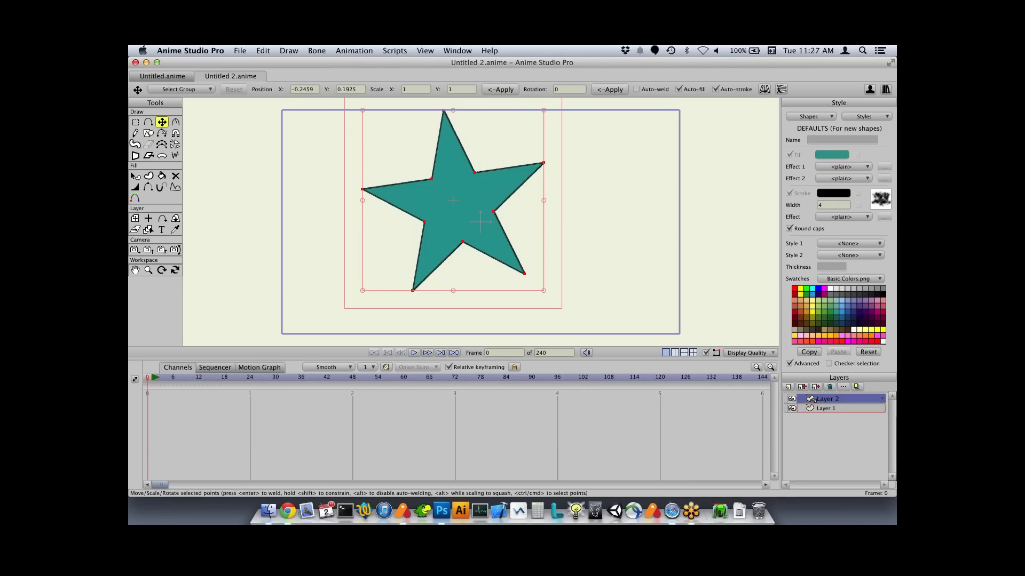
pyautogui.moveTo(453, 200); pyautogui.dragTo(593, 228)
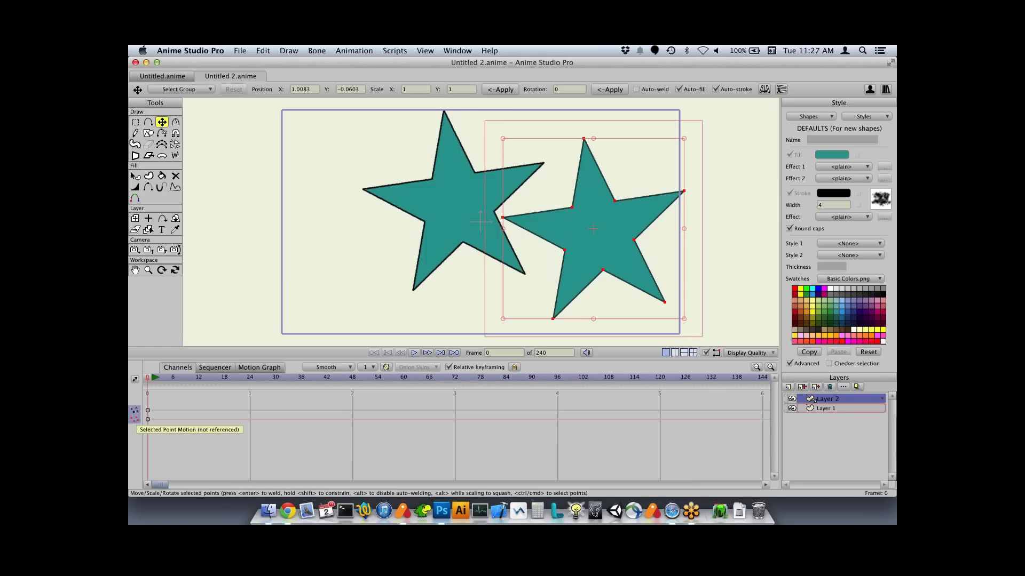
pyautogui.press('super+z')
# - Separate the stars with Transform Layer, moving Layer 1 down and left and Layer 2 to about X 1.2, Y -0.15
pyautogui.press('t')
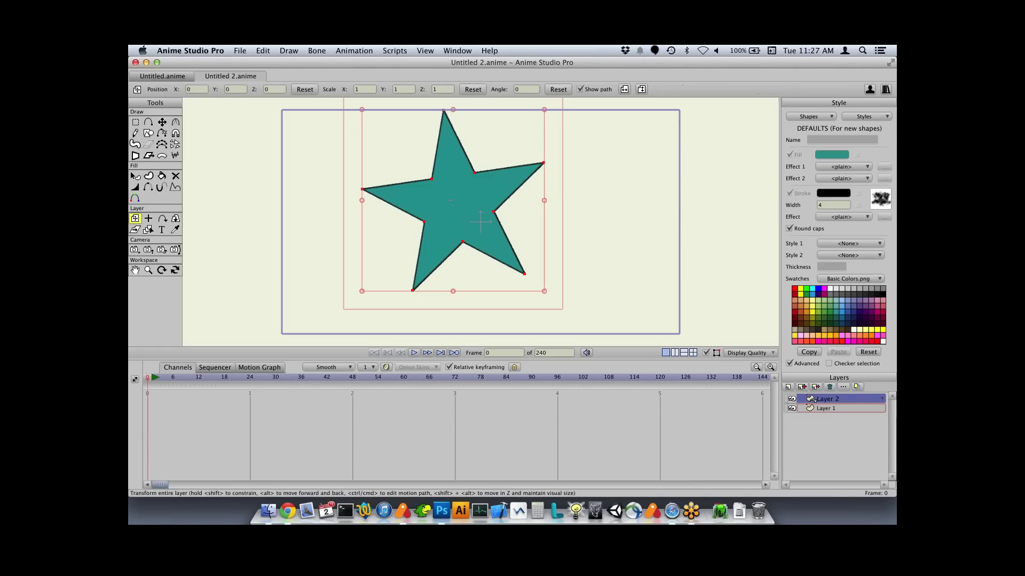
pyautogui.moveTo(480, 222); pyautogui.dragTo(615, 256)
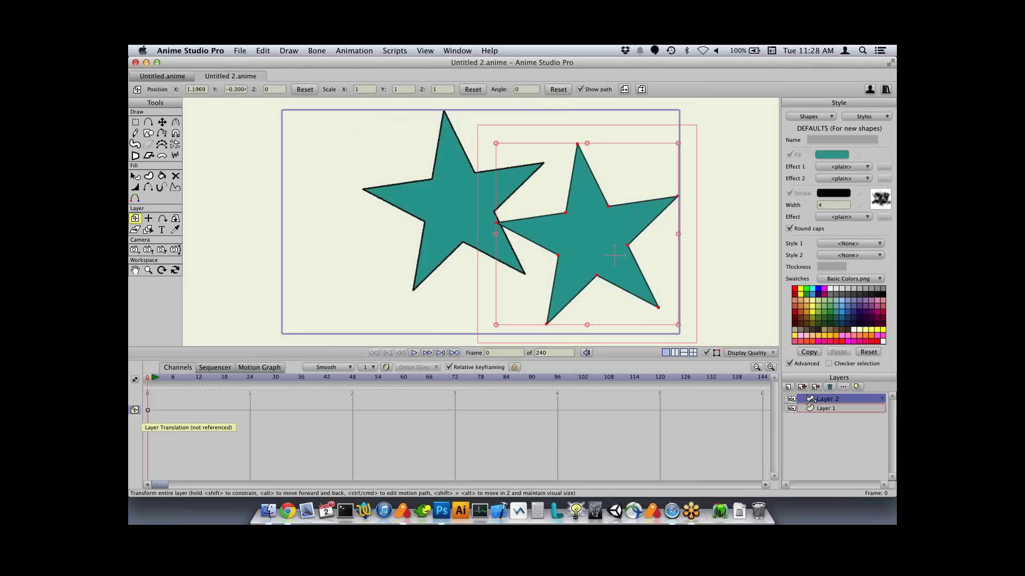
pyautogui.click(822, 408)
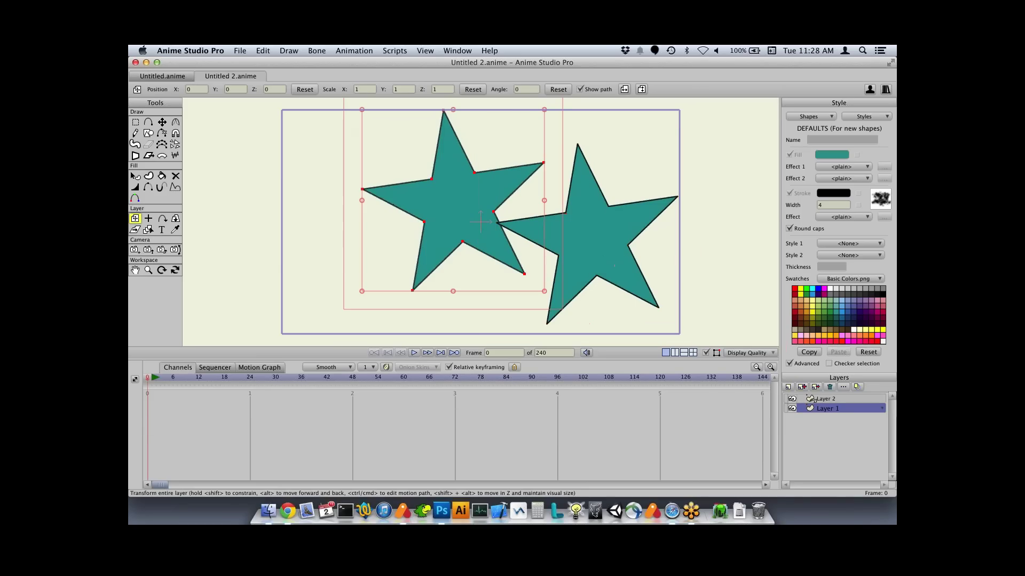
pyautogui.moveTo(459, 213); pyautogui.dragTo(382, 251)
pyautogui.click(810, 398)
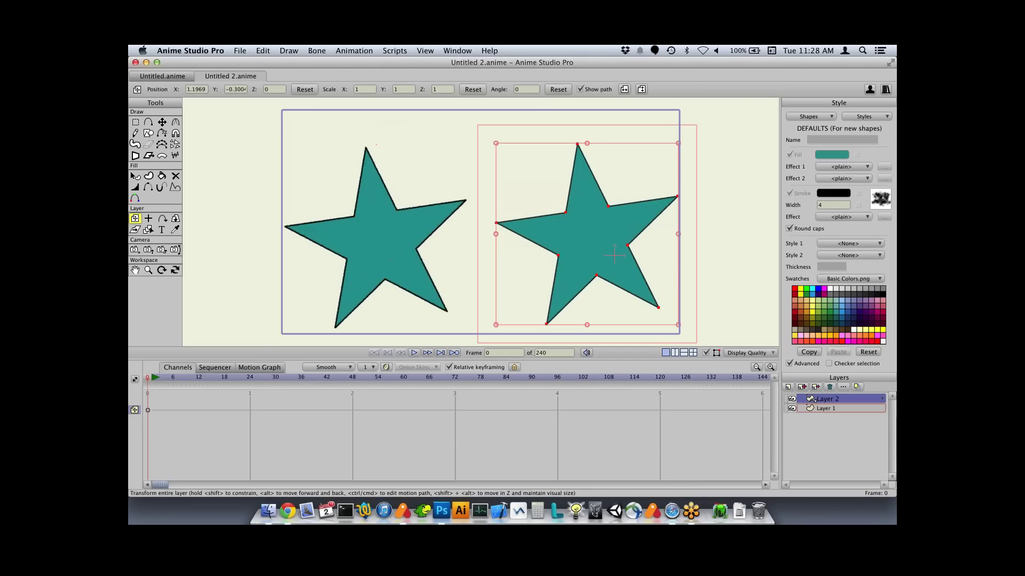
pyautogui.moveTo(614, 255); pyautogui.dragTo(615, 239)
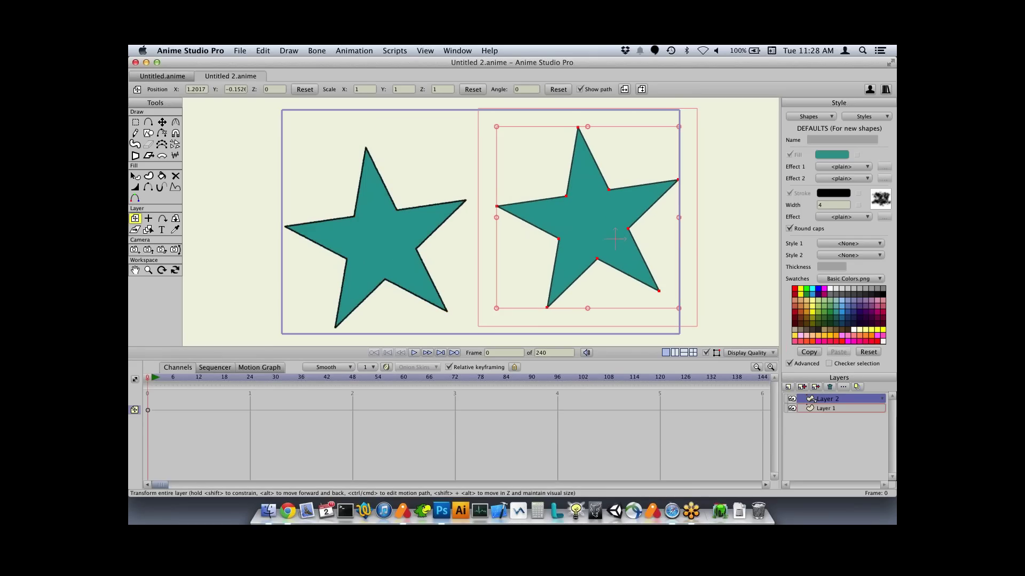
# - Rotate the original star on Layer 1 to an angle of about 23.9 and scale it uniformly to 0.9129
pyautogui.click(403, 260)
pyautogui.moveTo(475, 238); pyautogui.dragTo(460, 211)
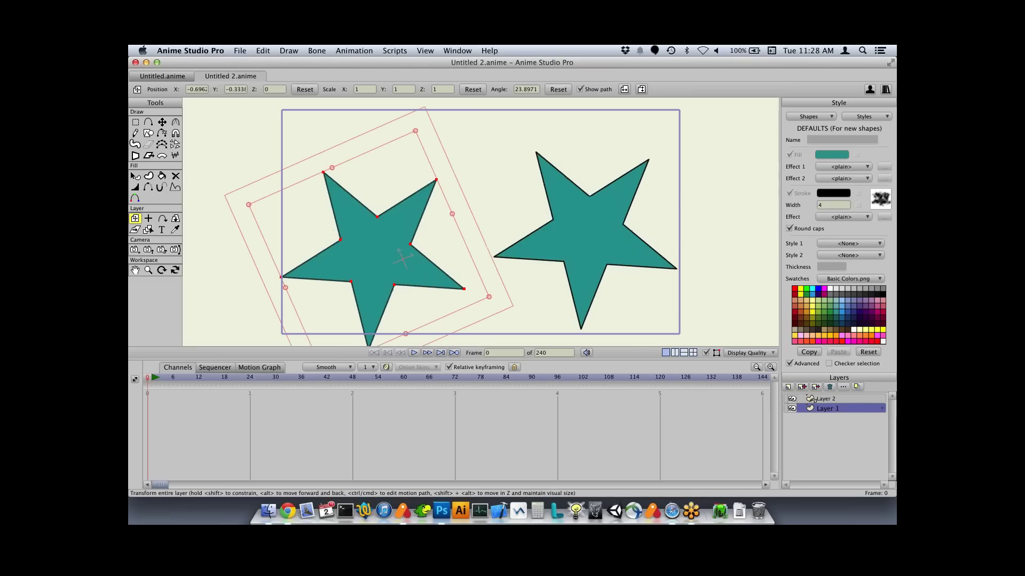
pyautogui.moveTo(415, 131)
pyautogui.mouseDown()
pyautogui.moveTo(405, 237)
pyautogui.moveTo(415, 142)
pyautogui.mouseUp()
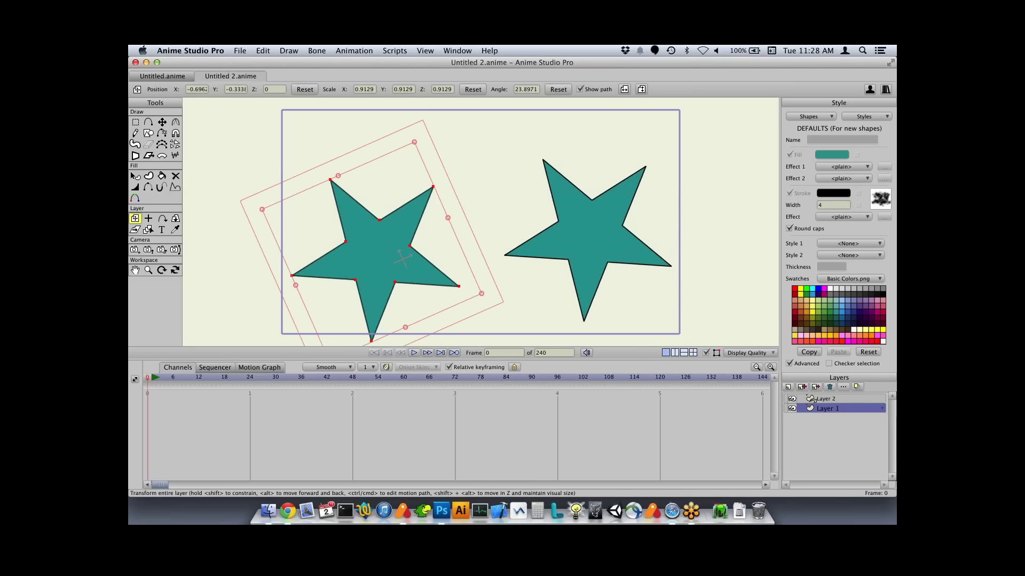
# - Sync the layer transform channel of Layer 2, the referenced star, to its original layer
pyautogui.click(811, 399)
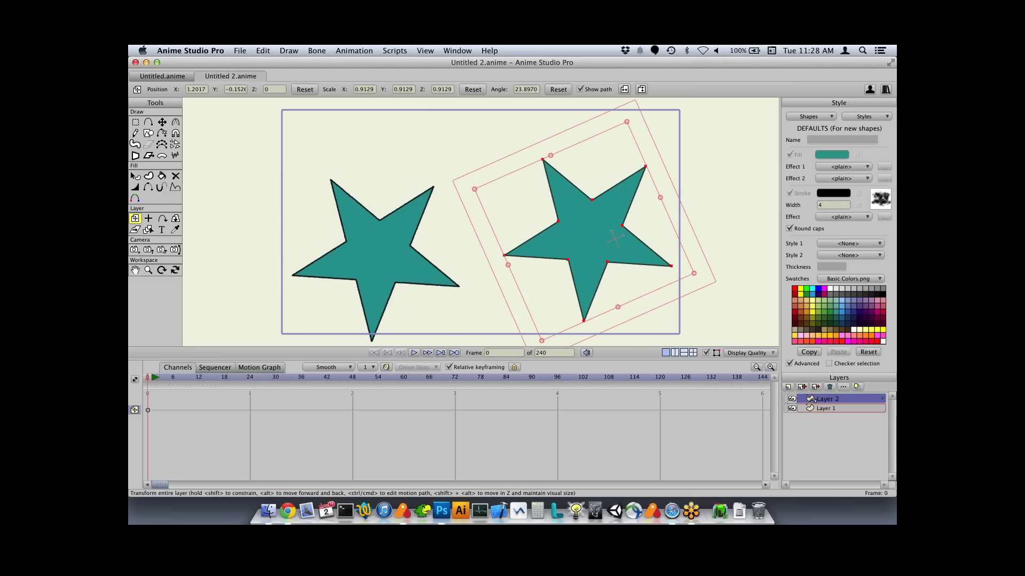
pyautogui.rightClick(135, 410)
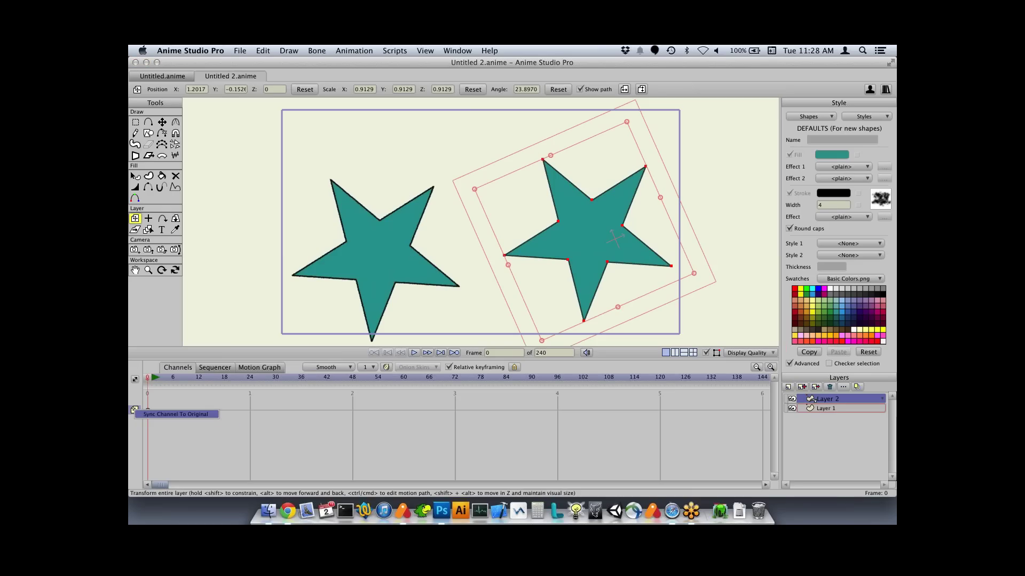
pyautogui.click(176, 414)
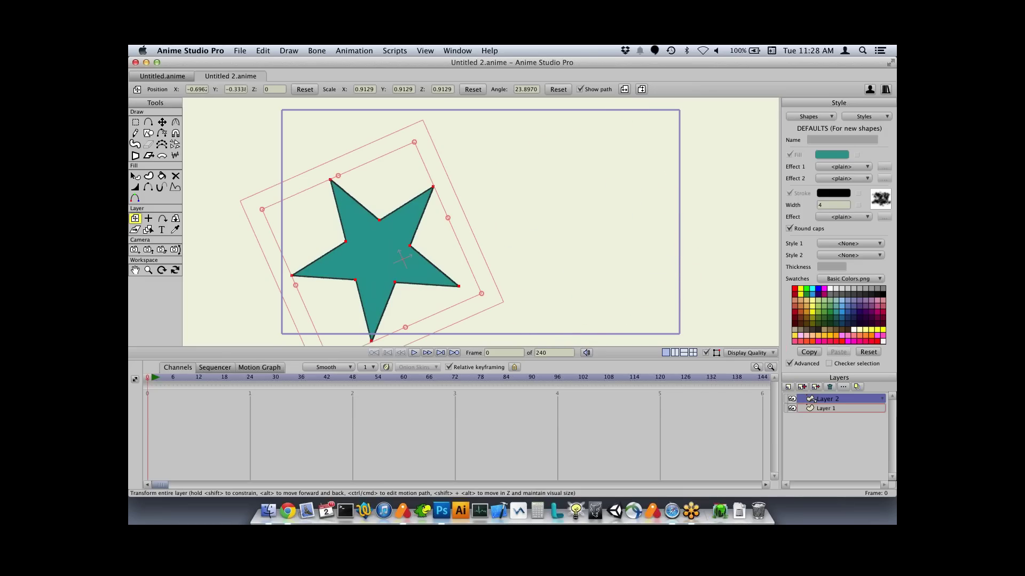
# - Move the original star on Layer 1 to about X -0.25, Y -0.26 using Transform Layer
pyautogui.click(840, 408)
pyautogui.moveTo(403, 259); pyautogui.dragTo(452, 250)
pyautogui.press('super+z')
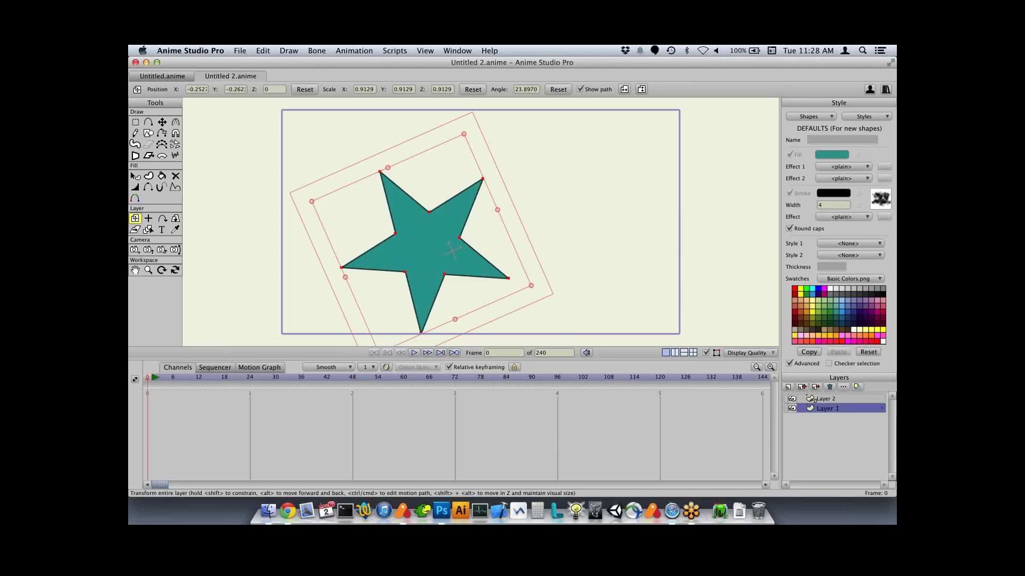
# - Locate the original layer that Layer 2 references
pyautogui.click(810, 399)
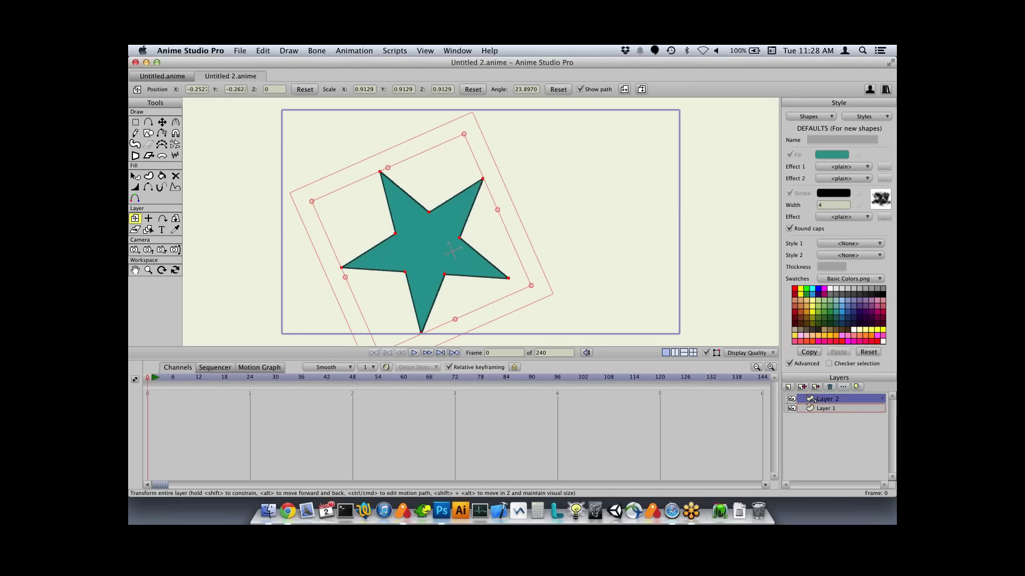
pyautogui.rightClick(811, 398)
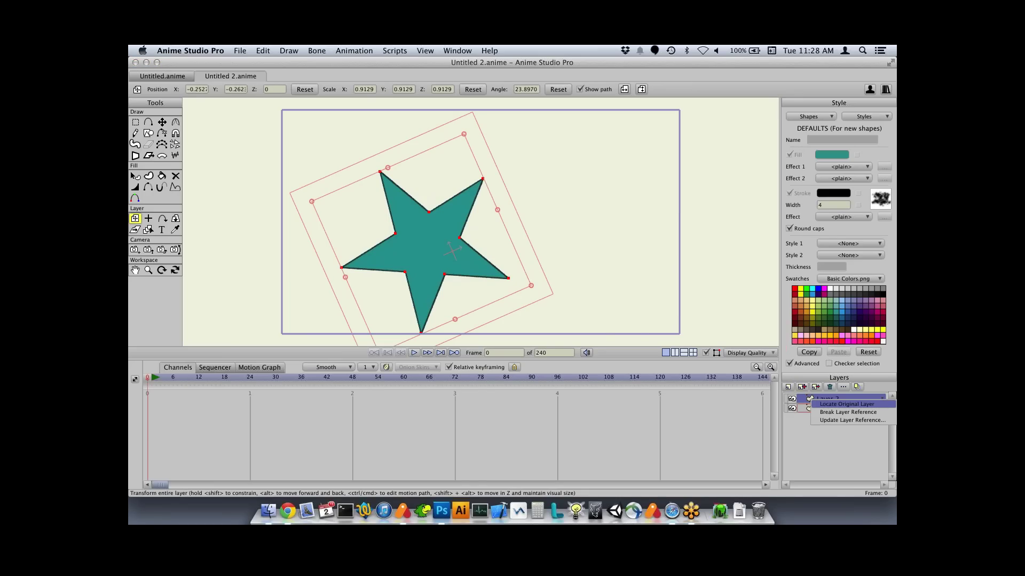
pyautogui.click(815, 404)
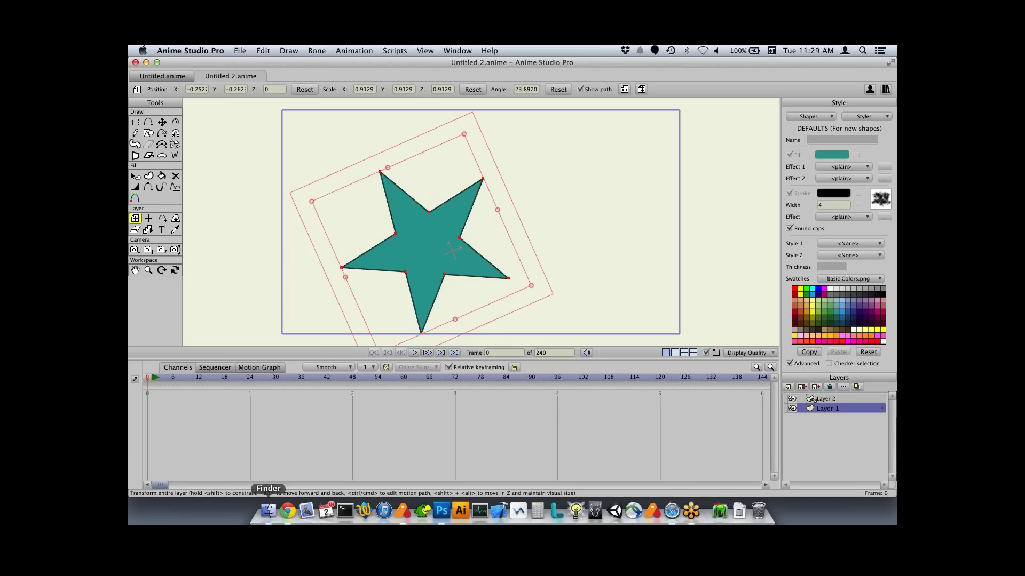
# - Import Gorilla.anime by reference from the Newer Files folder in Finder into the star document
pyautogui.click(268, 511)
pyautogui.moveTo(792, 200); pyautogui.dragTo(387, 124)
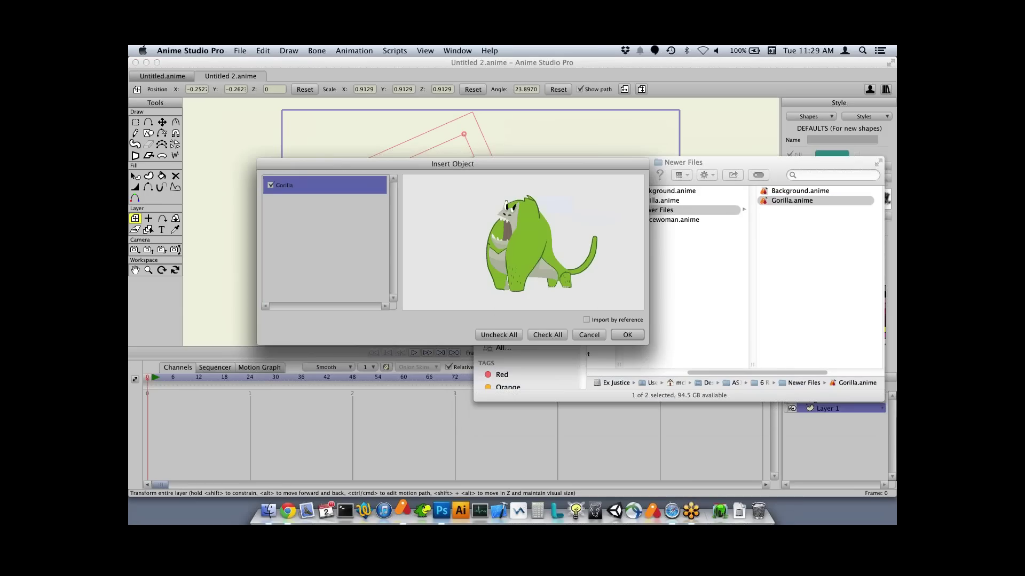
pyautogui.press('Return')
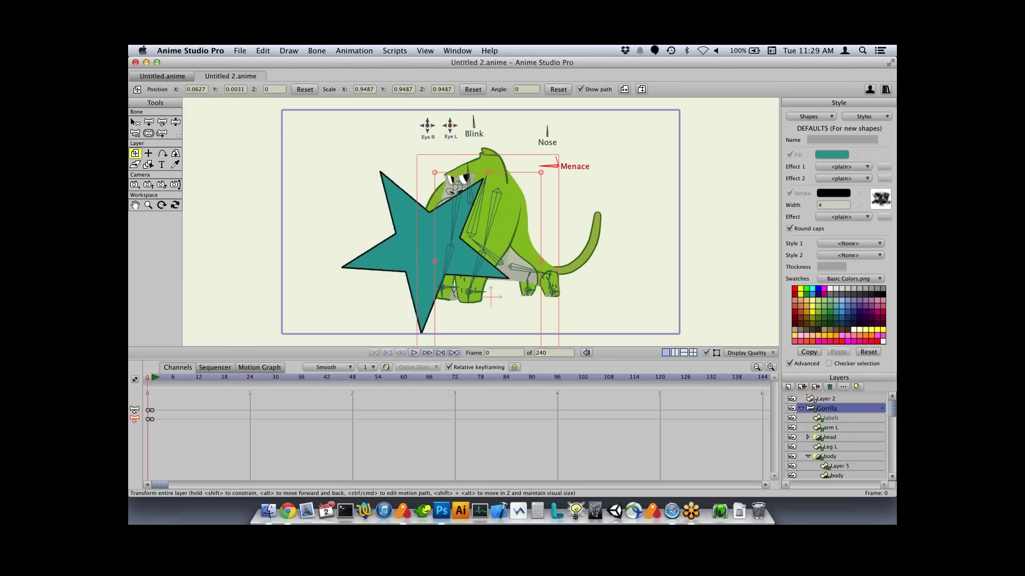
# - Locate the Gorilla layer's original in its source file, and return to Untitled 2.anime by closing Gorilla.anime
pyautogui.rightClick(811, 409)
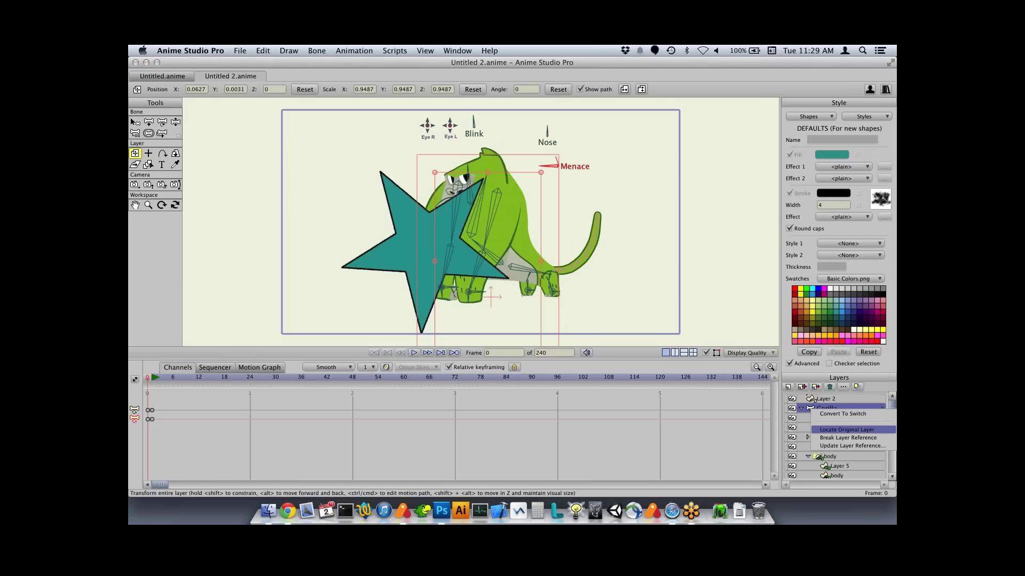
pyautogui.click(846, 429)
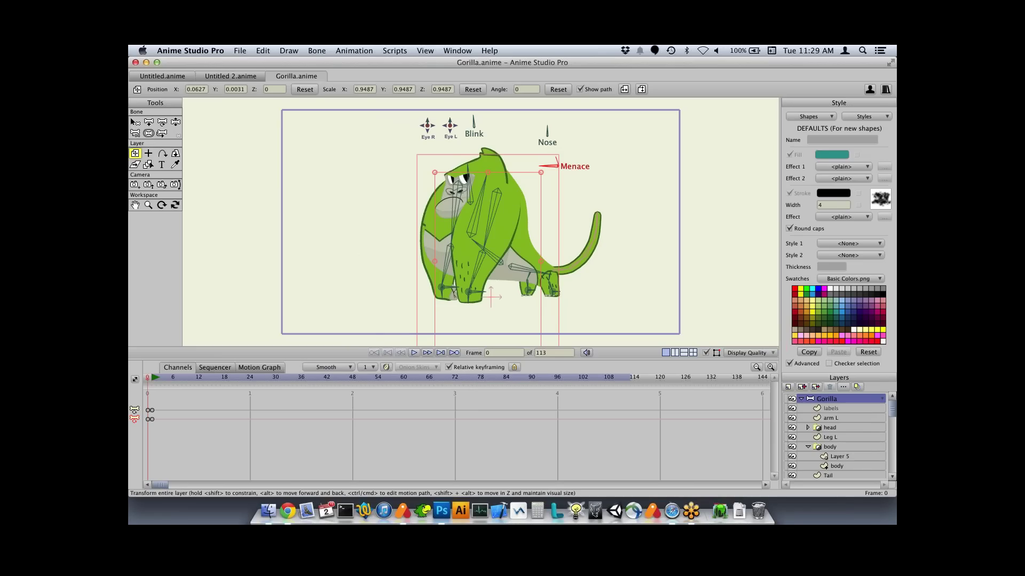
pyautogui.click(270, 76)
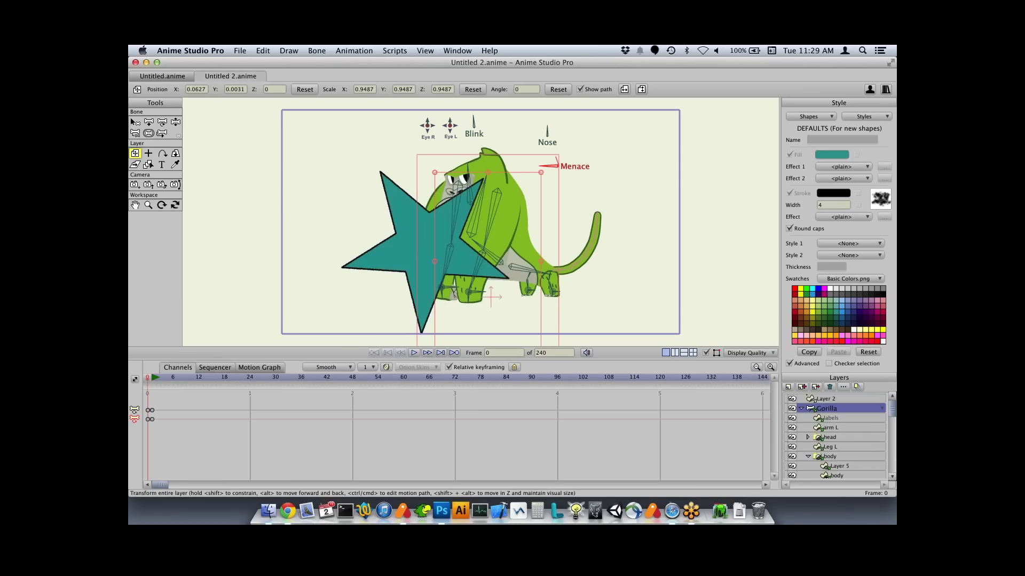
# - Collapse the Gorilla bone layer, break its layer reference, and select Layer 2
pyautogui.click(801, 408)
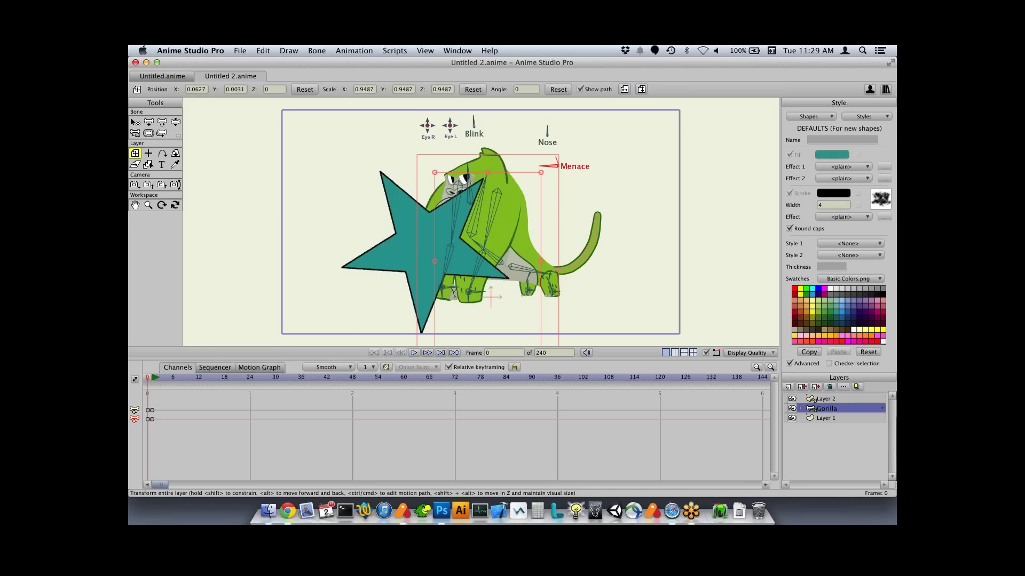
pyautogui.rightClick(814, 409)
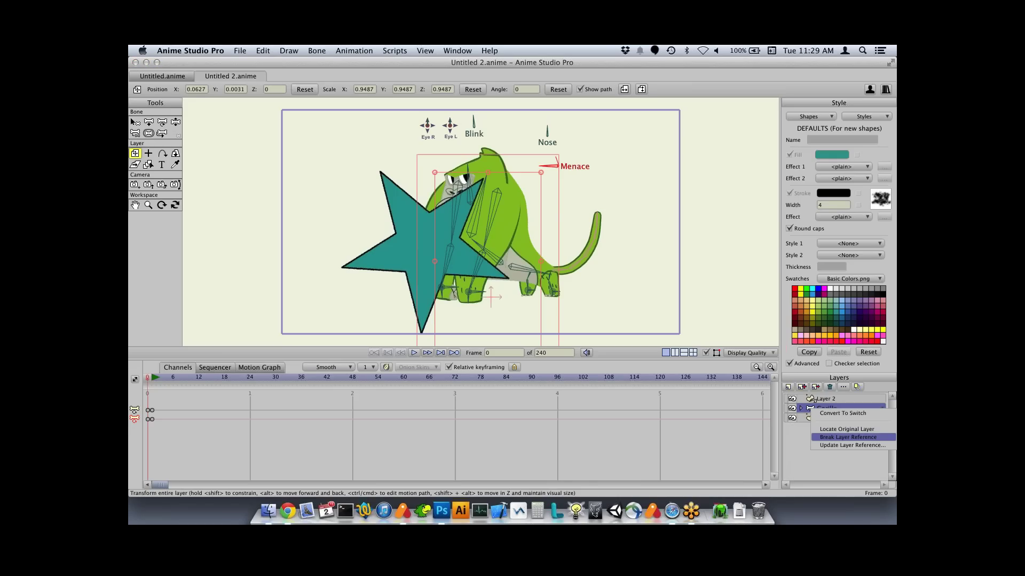
pyautogui.click(848, 437)
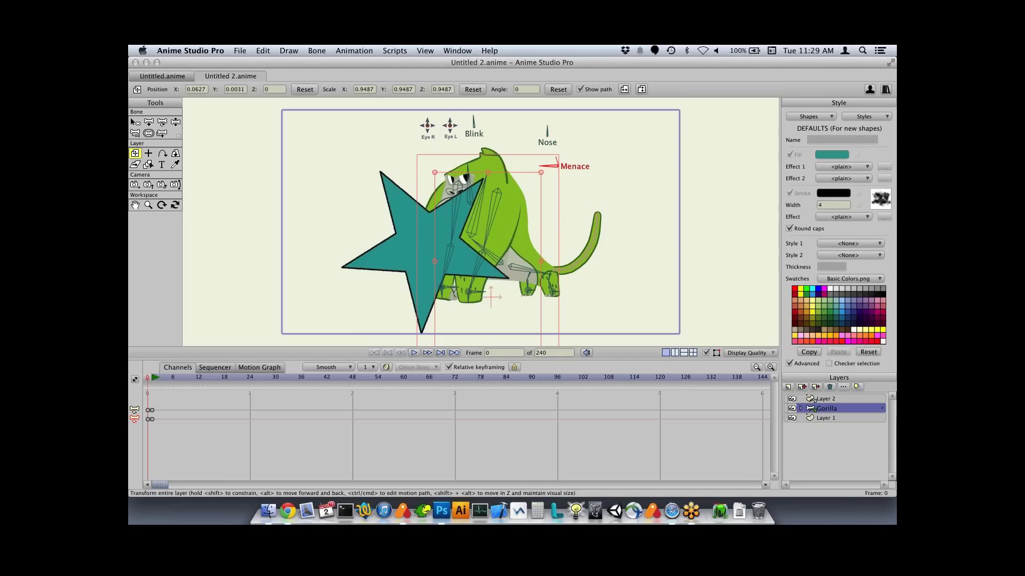
pyautogui.click(811, 399)
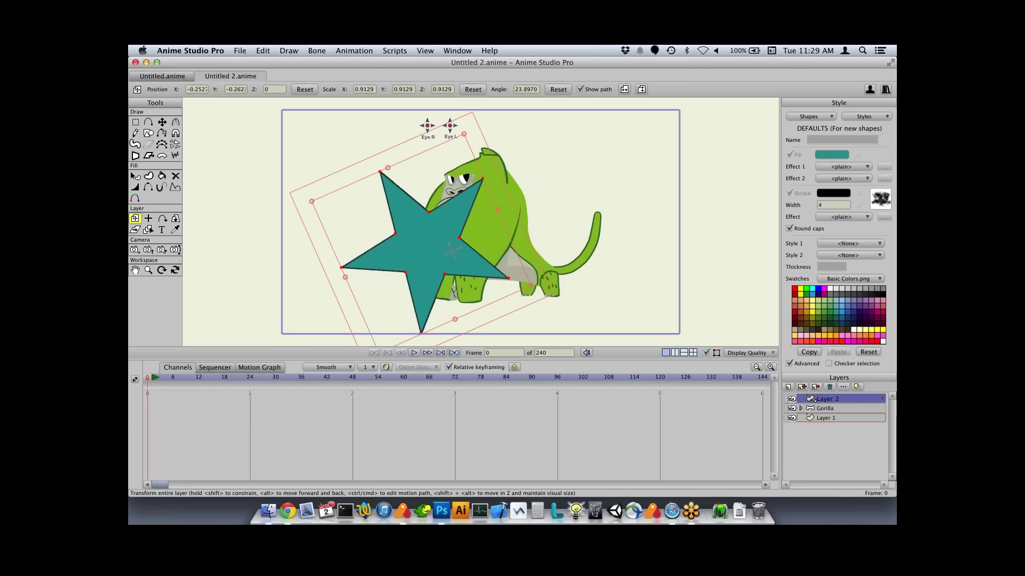
# - Create a new document and browse the content library to the Anime Studio 11 characters
pyautogui.press('super+n')
pyautogui.click(886, 89)
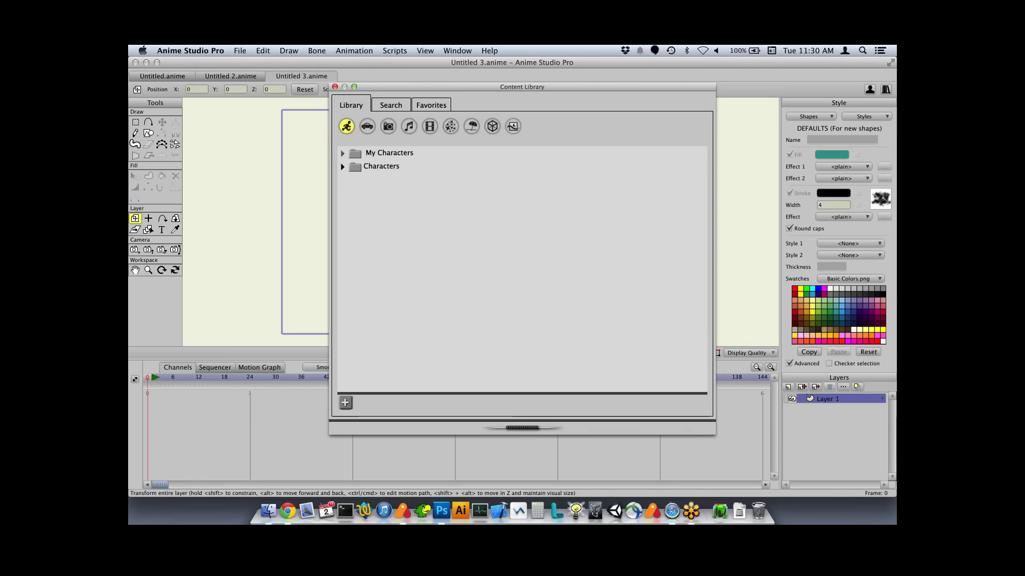
pyautogui.click(381, 166)
pyautogui.click(381, 166)
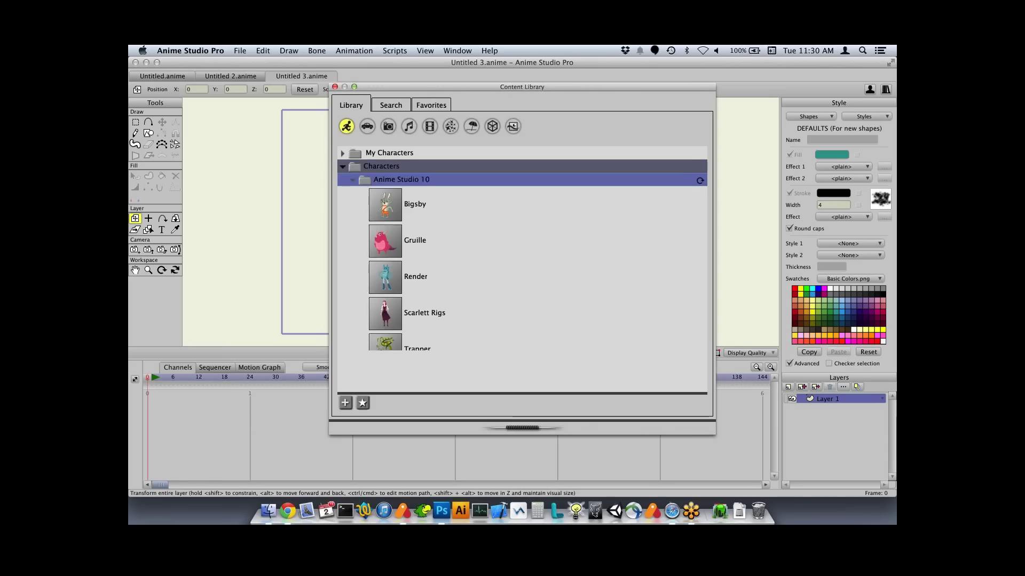
pyautogui.click(400, 180)
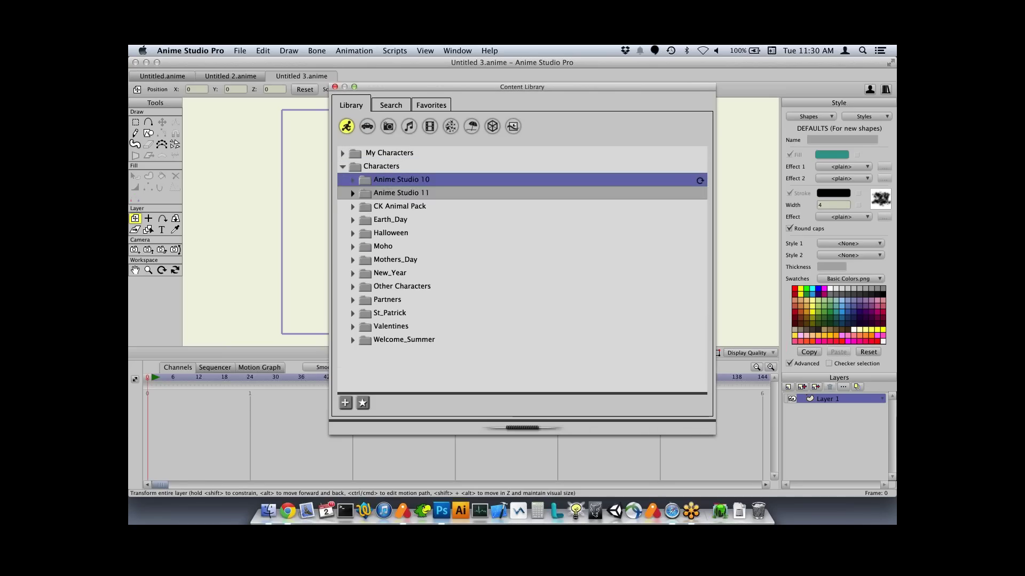
pyautogui.click(400, 192)
# - Import the Dragon character by reference from the content library and close the library
pyautogui.click(416, 217)
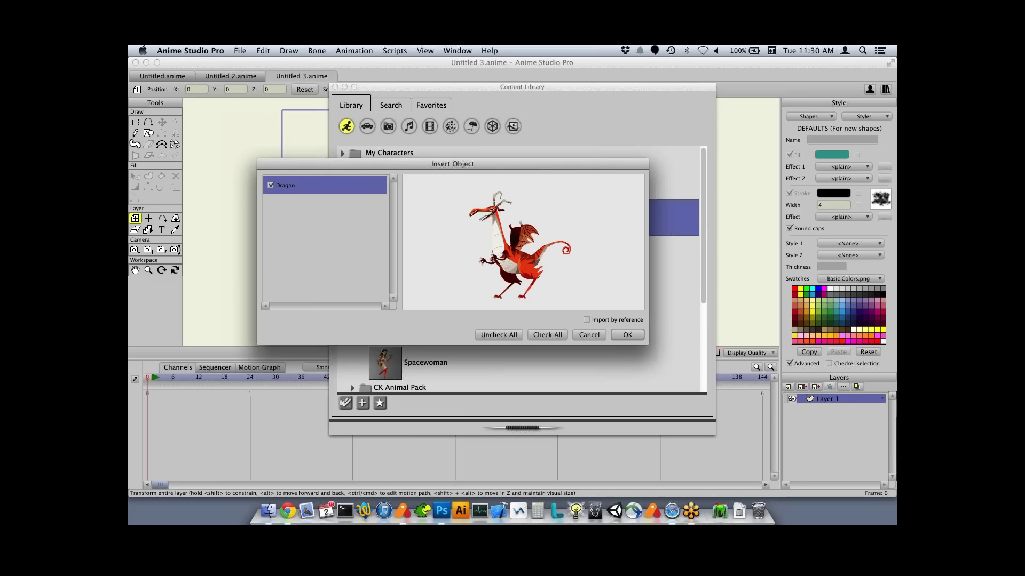
pyautogui.click(586, 319)
pyautogui.click(626, 335)
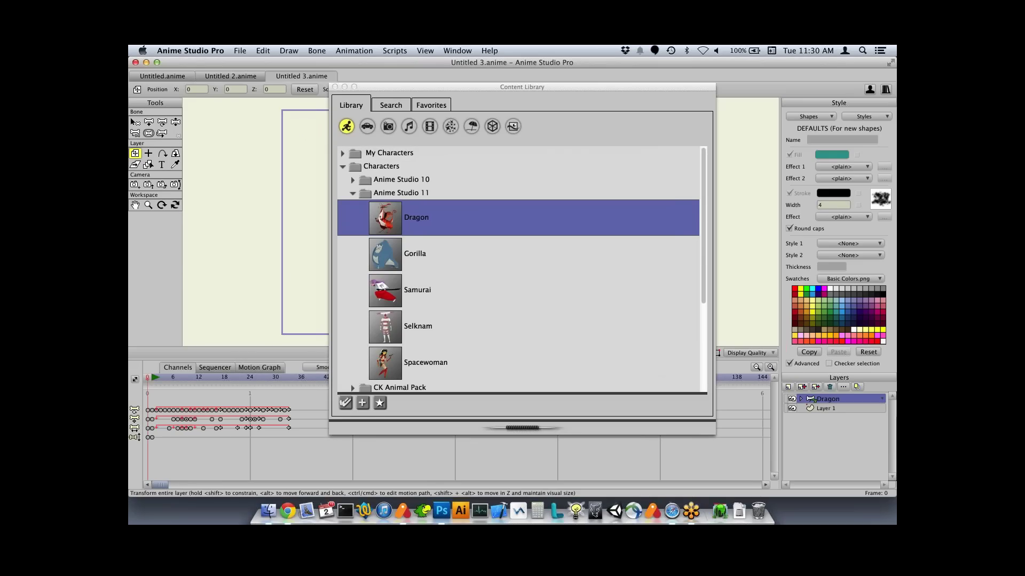
pyautogui.click(335, 86)
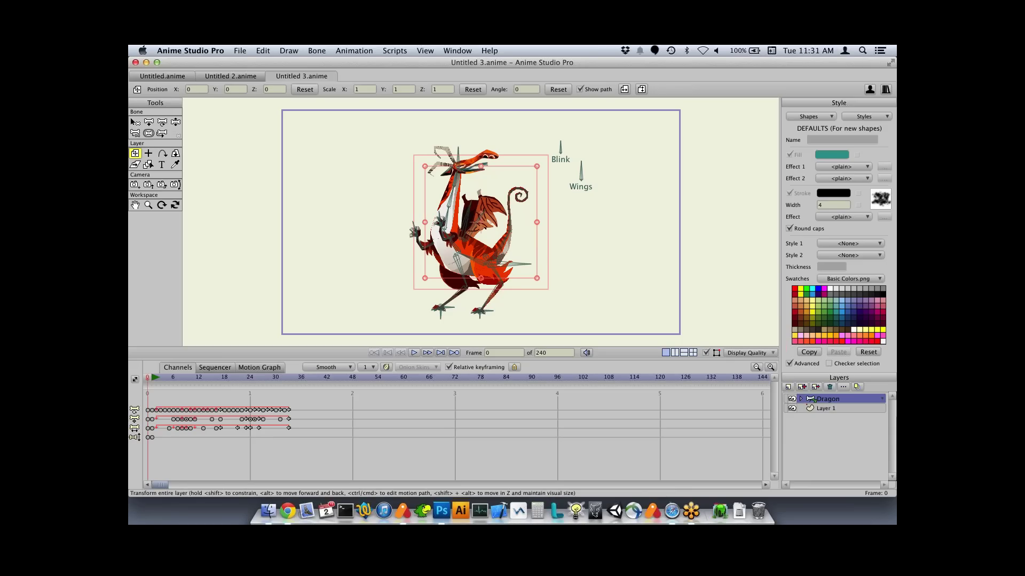
# - Close all open documents without saving their changes and create a new blank document
pyautogui.press('super+w')
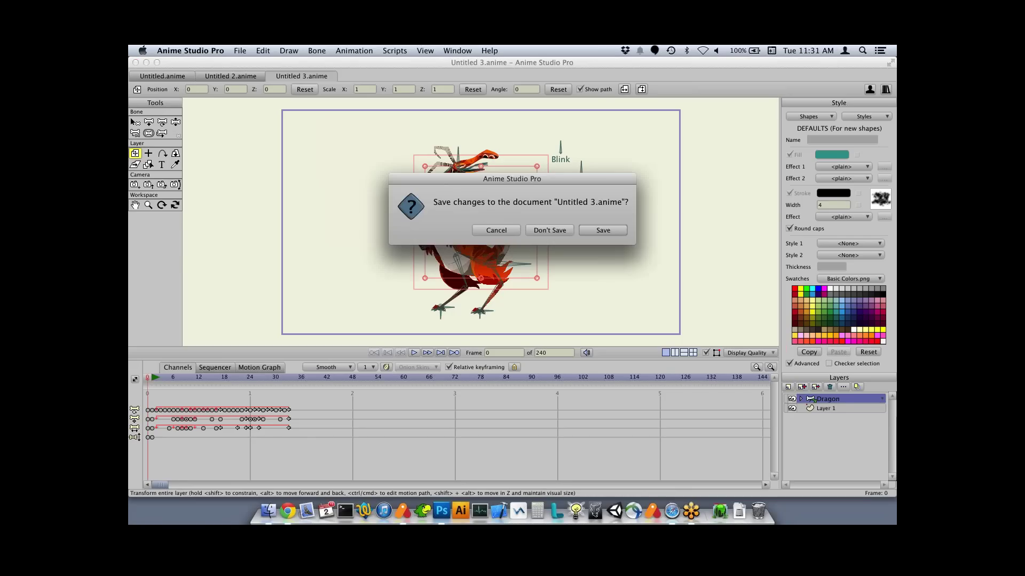
pyautogui.press('super+d')
pyautogui.press('super+w')
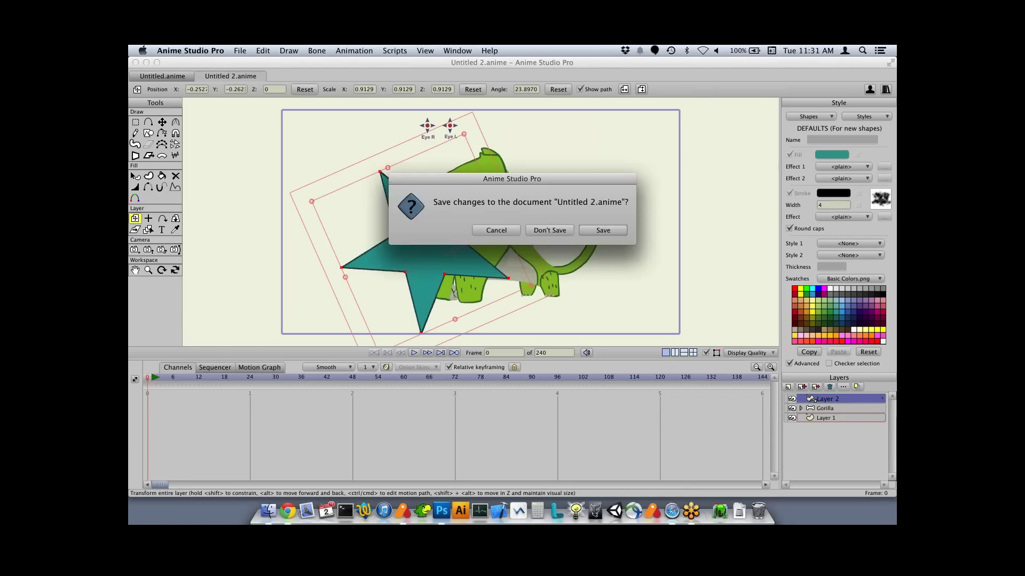
pyautogui.press('super+d')
pyautogui.press('super+w')
pyautogui.press('super+d')
pyautogui.press('super+n')
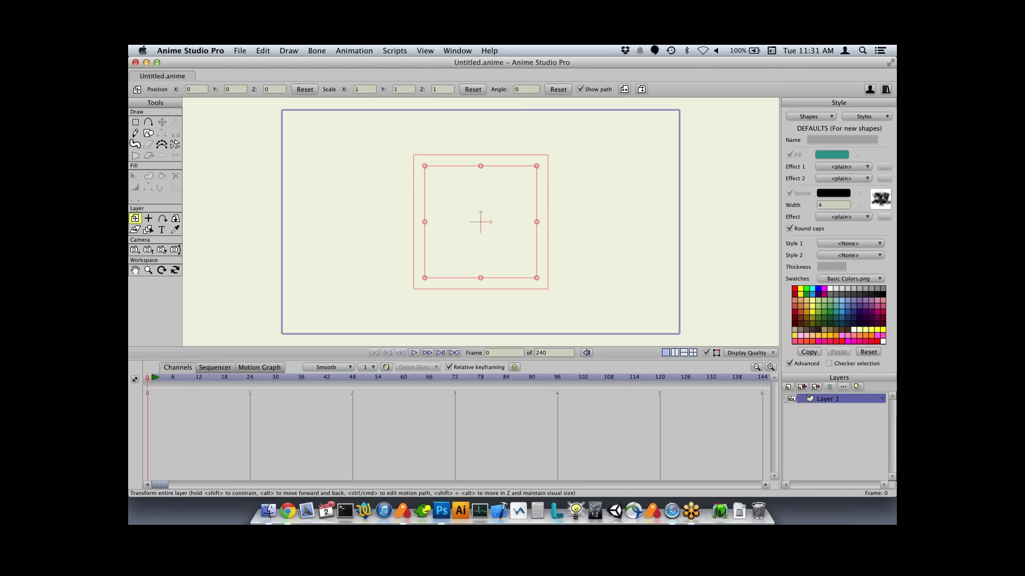
# - Open Shape Ordering.anime from the 7 Shape Ordering folder
pyautogui.press('super+o')
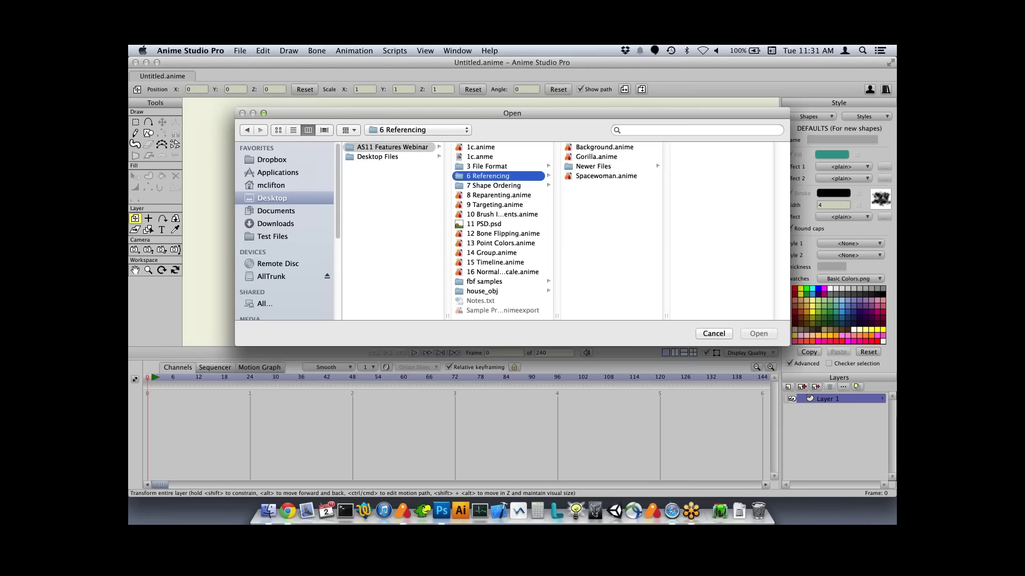
pyautogui.click(494, 185)
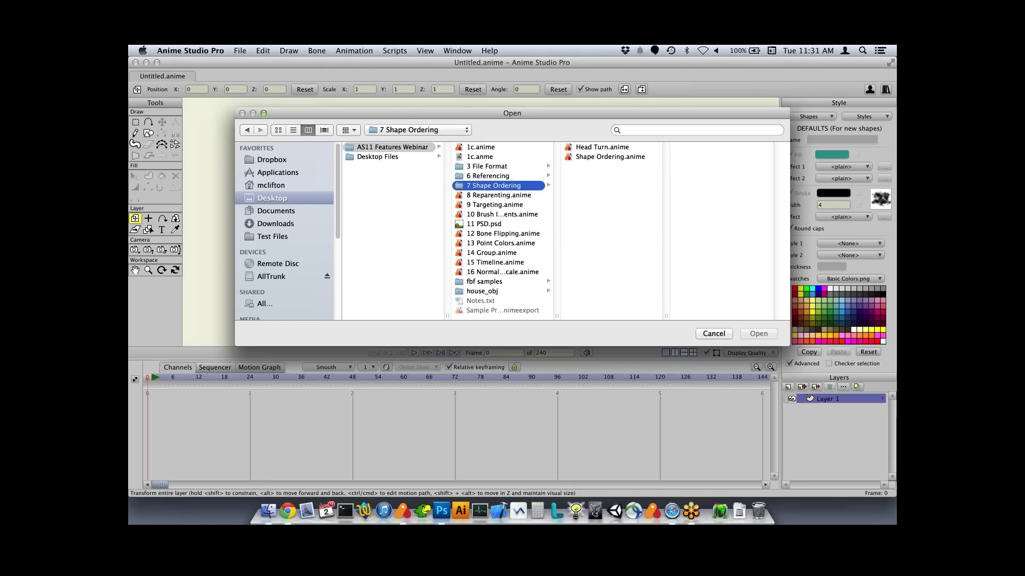
pyautogui.doubleClick(609, 157)
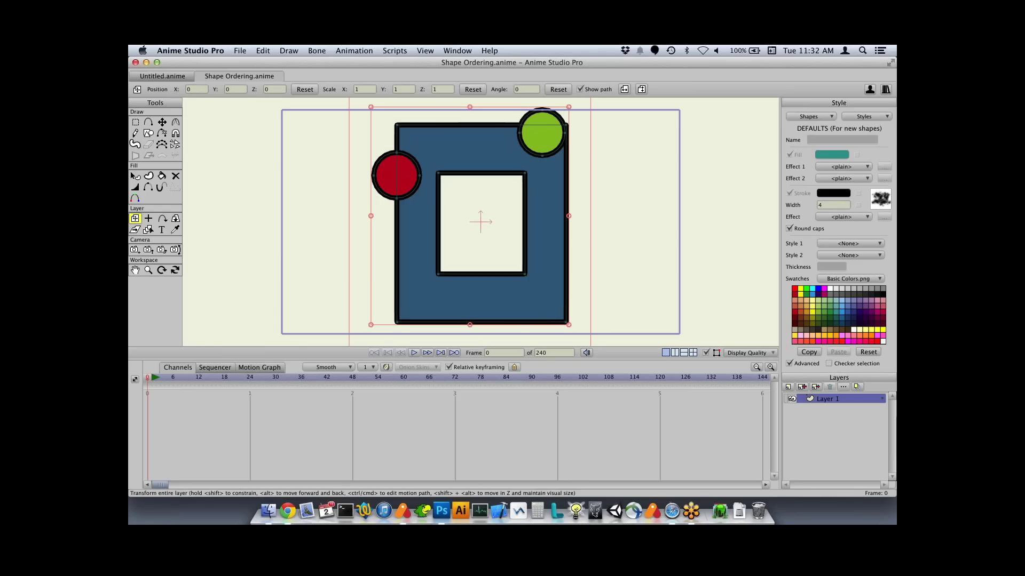
# - Select the blue frame, the red circle and the green circle in turn with the Select Shape tool
pyautogui.click(135, 175)
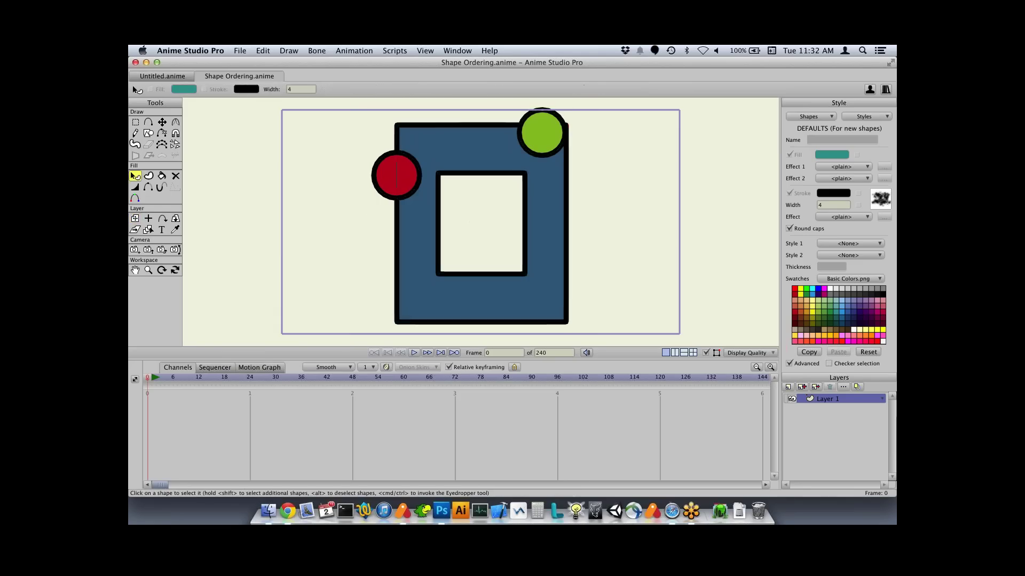
pyautogui.click(480, 298)
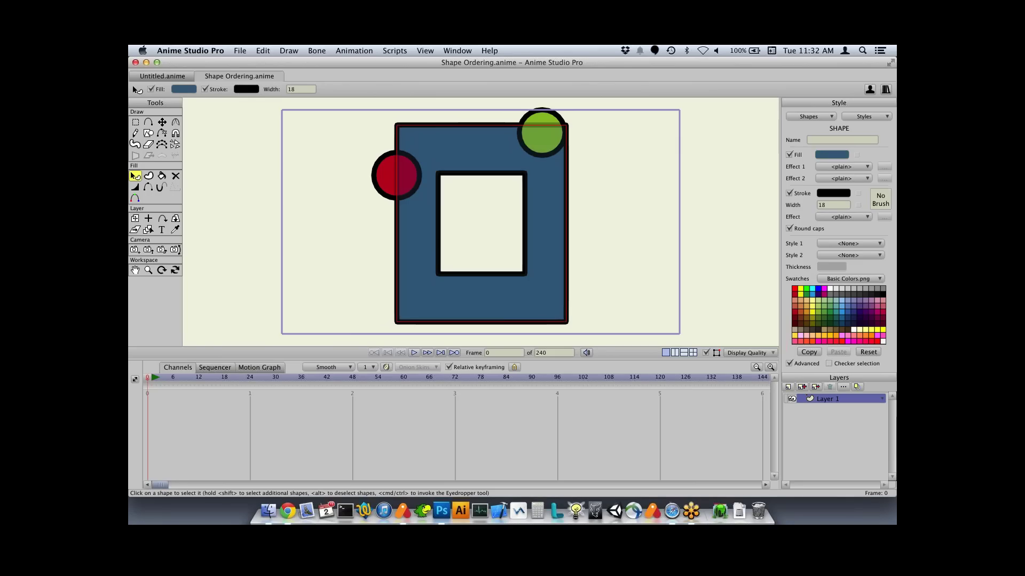
pyautogui.click(396, 175)
pyautogui.click(541, 132)
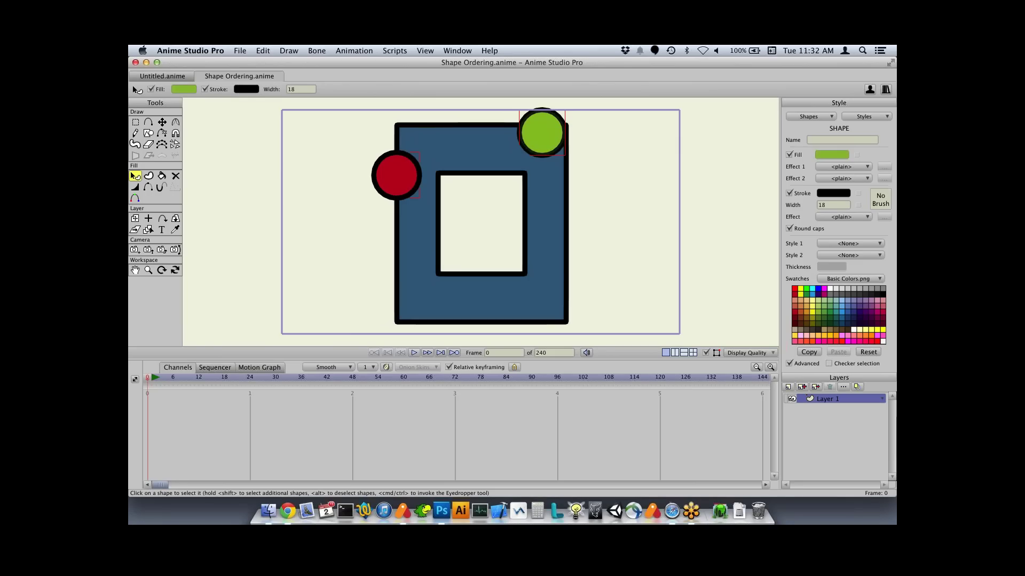
# - Move the red circle to about X 1.06, Y -0.51 at frame 28, and the green circle to the canvas's lower left near frame 50
pyautogui.moveTo(164, 379); pyautogui.dragTo(268, 379)
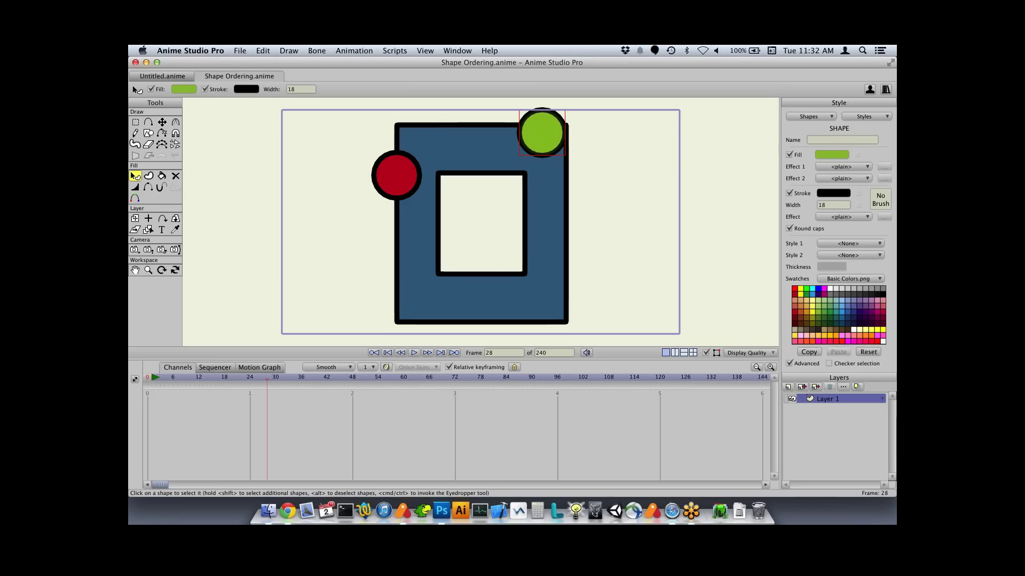
pyautogui.press('t')
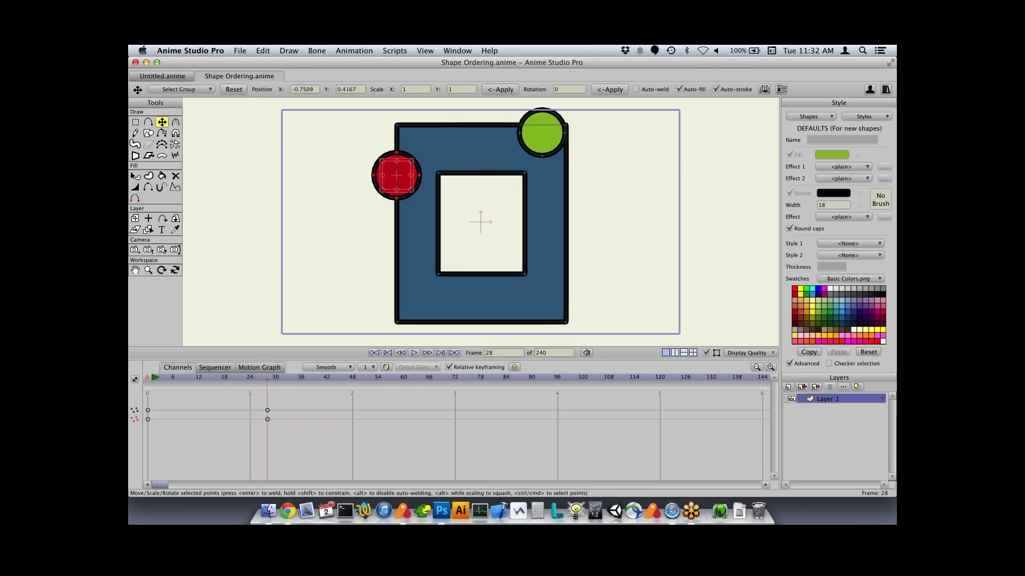
pyautogui.moveTo(397, 175); pyautogui.dragTo(600, 279)
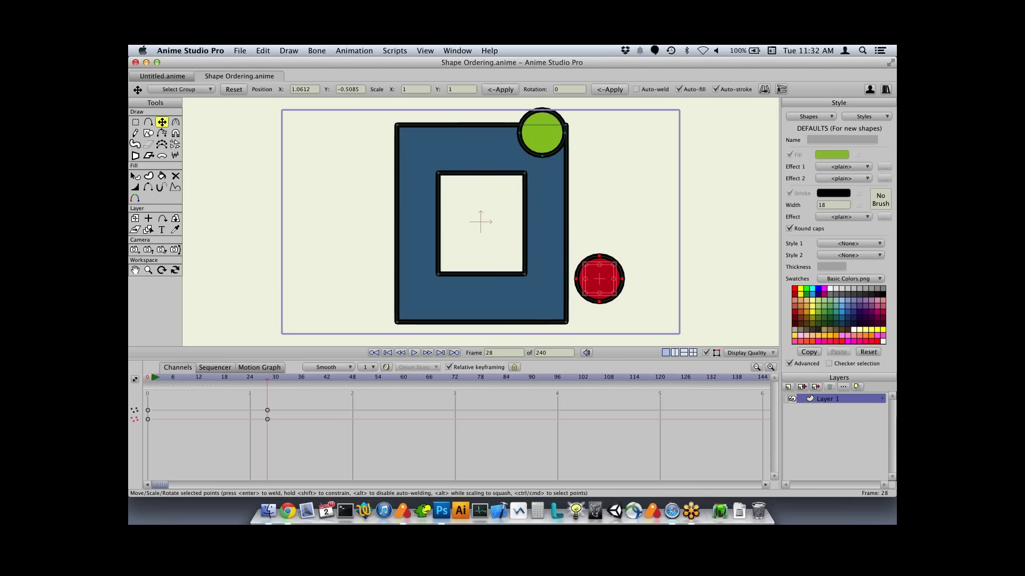
pyautogui.click(361, 378)
pyautogui.moveTo(542, 133); pyautogui.dragTo(365, 302)
# - Send the red circle behind the blue frame at frame 14 with the Select Shape tool
pyautogui.moveTo(361, 378); pyautogui.dragTo(207, 377)
pyautogui.press('q')
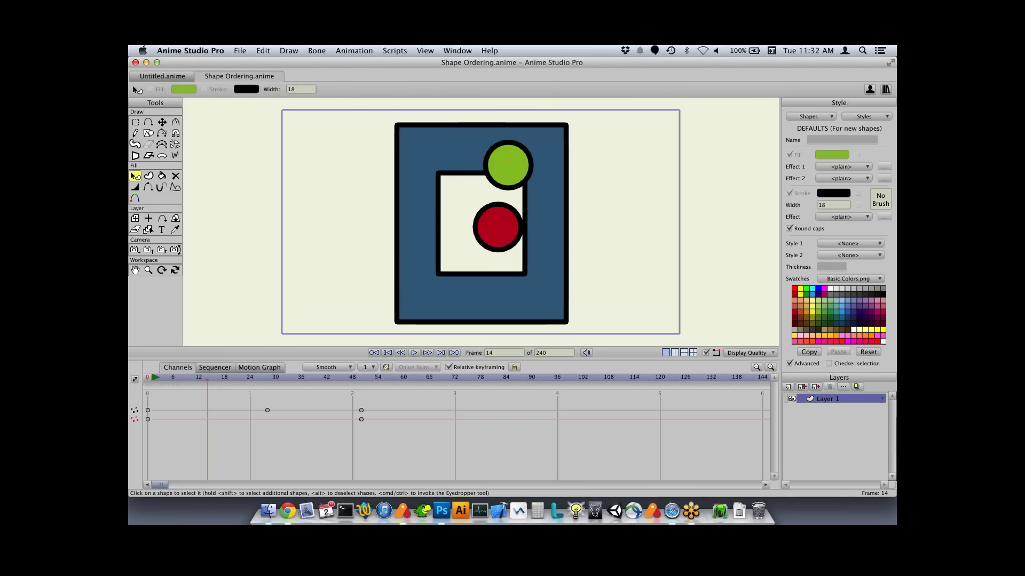
pyautogui.click(497, 227)
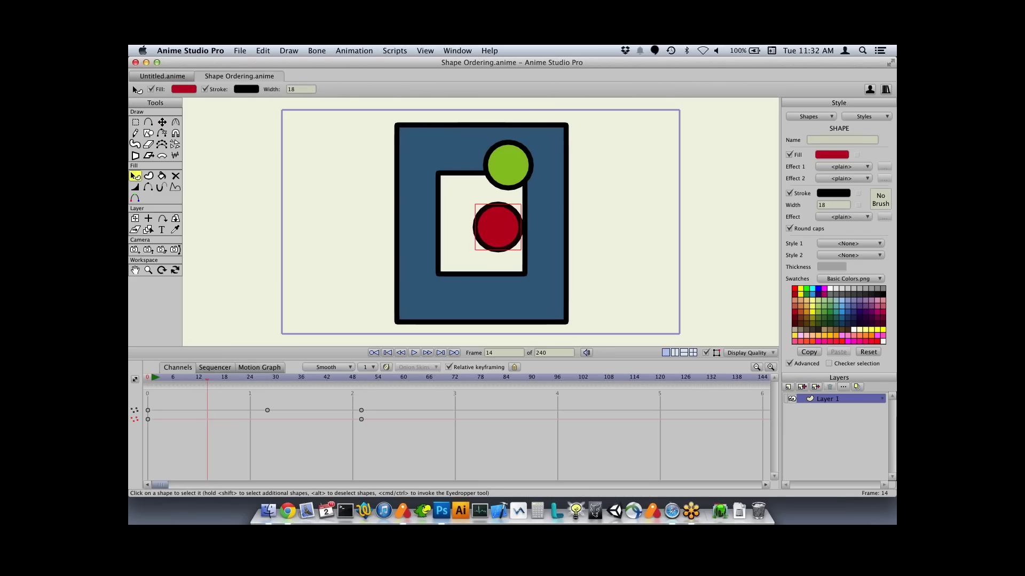
pyautogui.press('Up')
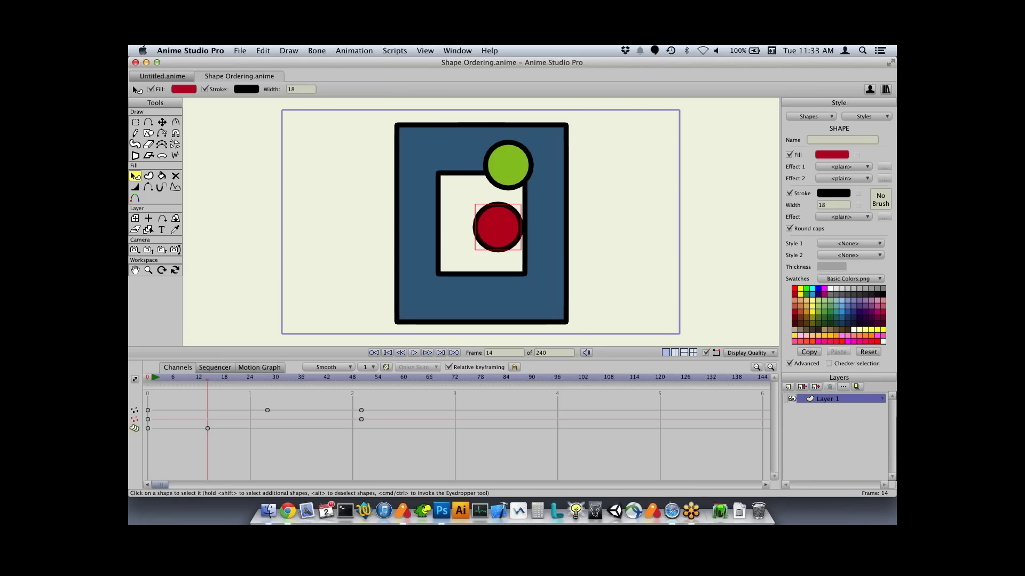
# - Advance to frame 24, send the green circle behind the blue frame there, and deselect it
pyautogui.press('Right')
pyautogui.press('Right')
pyautogui.press('Right')
pyautogui.press('Right')
pyautogui.press('Right')
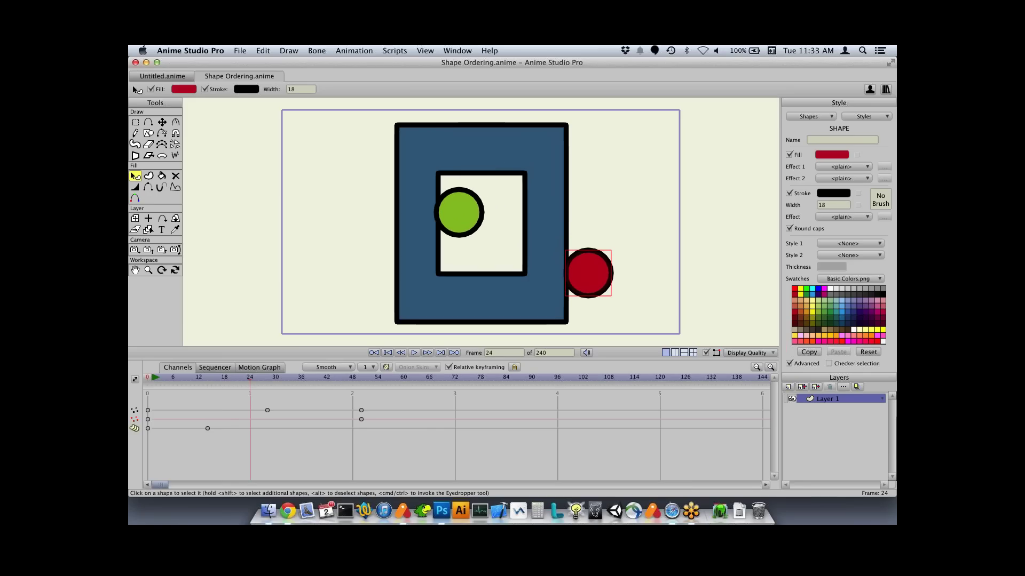
pyautogui.click(458, 212)
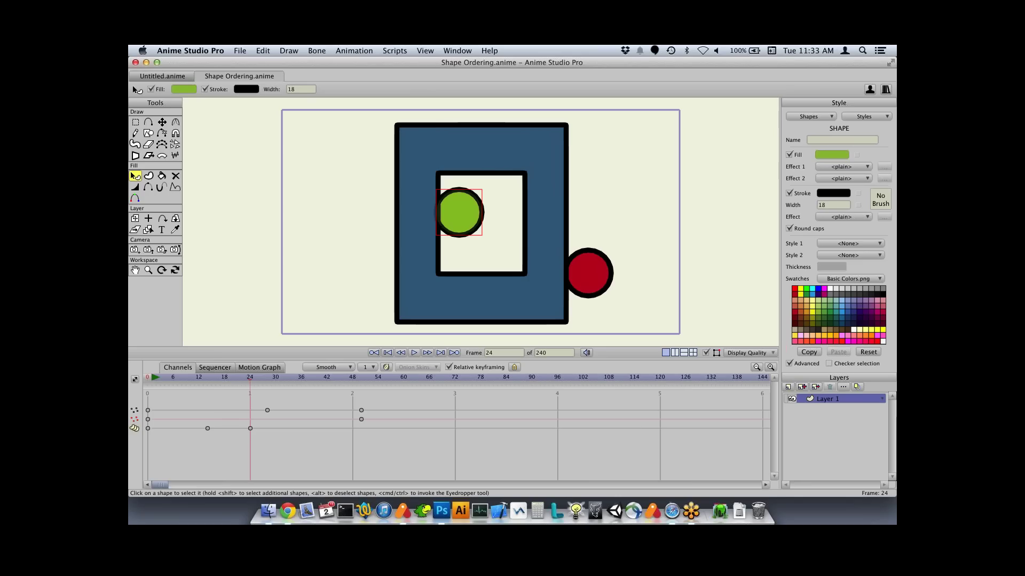
pyautogui.press('Return')
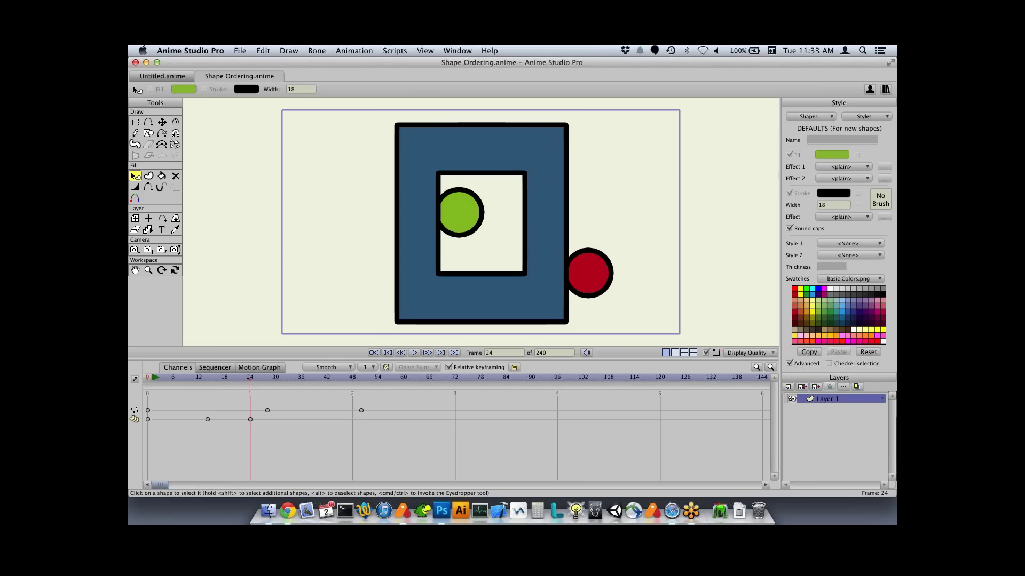
# - Step through the animation from frame 0 to examine how the circles' stacking order changes against the blue frame
pyautogui.moveTo(250, 377); pyautogui.dragTo(147, 377)
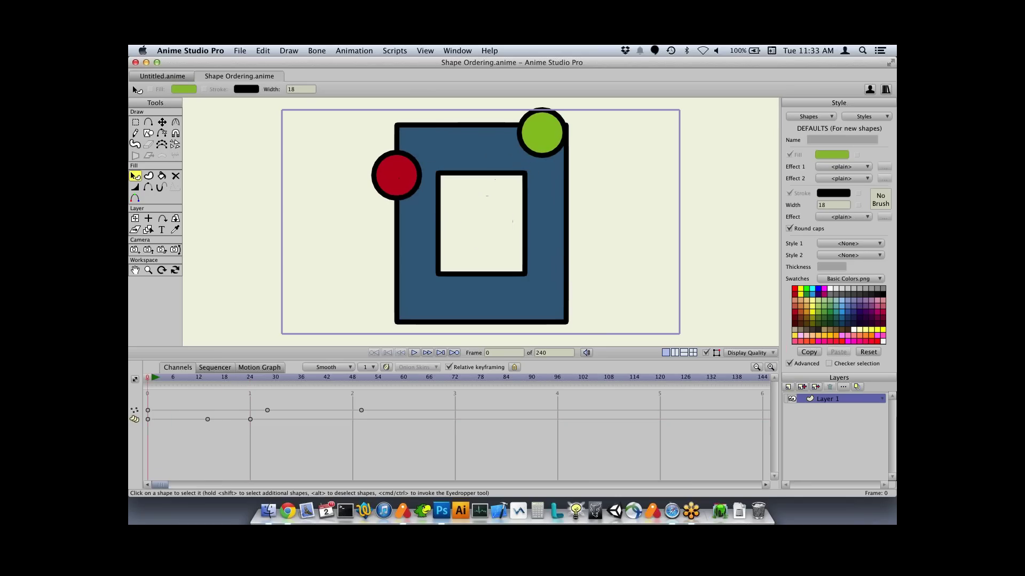
pyautogui.press('Right')
pyautogui.press('Right')
pyautogui.press('Right')
pyautogui.press('Right')
pyautogui.press('Right')
pyautogui.press('Right')
pyautogui.press('Right')
pyautogui.press('Right')
pyautogui.press('Right')
pyautogui.press('Right')
pyautogui.press('Right')
pyautogui.press('Right')
pyautogui.press('Right')
pyautogui.press('Right')
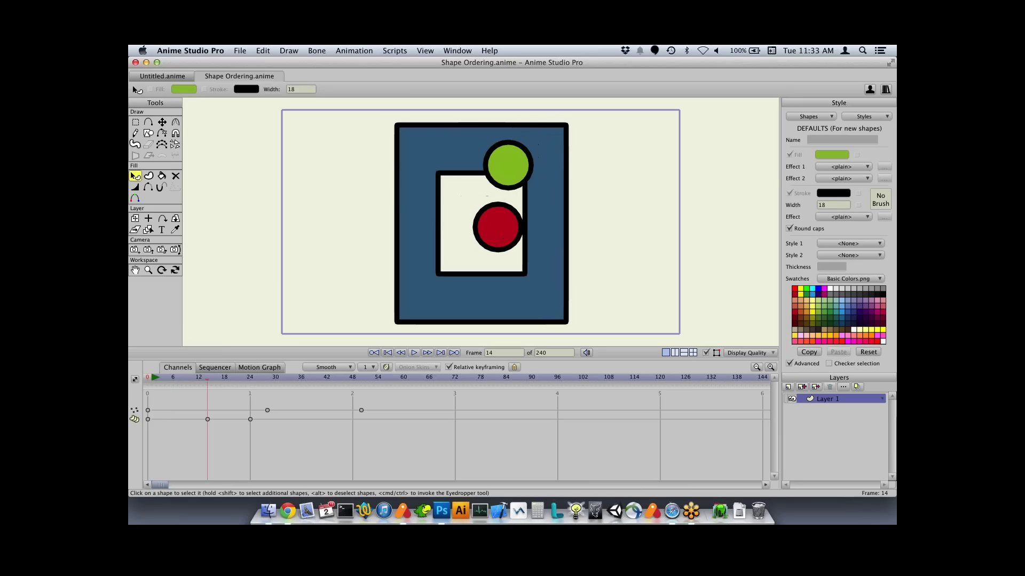
pyautogui.press('Right')
pyautogui.press('Right')
pyautogui.press('Right')
pyautogui.press('Right')
pyautogui.press('Right')
pyautogui.press('Right')
pyautogui.press('Right')
pyautogui.press('Right')
pyautogui.press('Right')
pyautogui.press('Right')
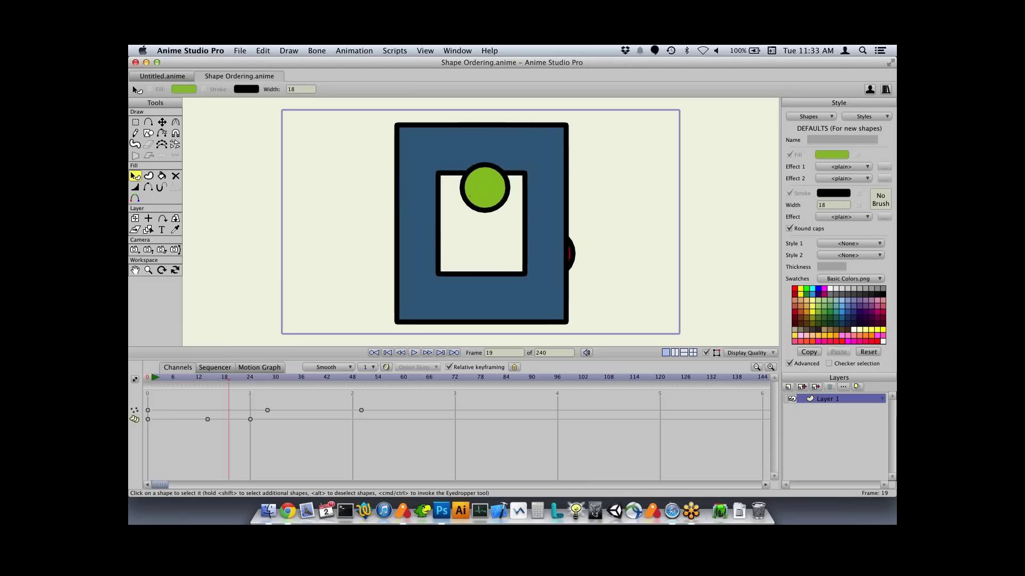
pyautogui.press('Right')
pyautogui.press('Right')
pyautogui.press('Right')
pyautogui.press('Right')
pyautogui.press('Right')
pyautogui.press('Right')
pyautogui.press('Right')
pyautogui.press('Right')
pyautogui.press('Right')
pyautogui.press('Right')
pyautogui.press('Right')
pyautogui.press('Right')
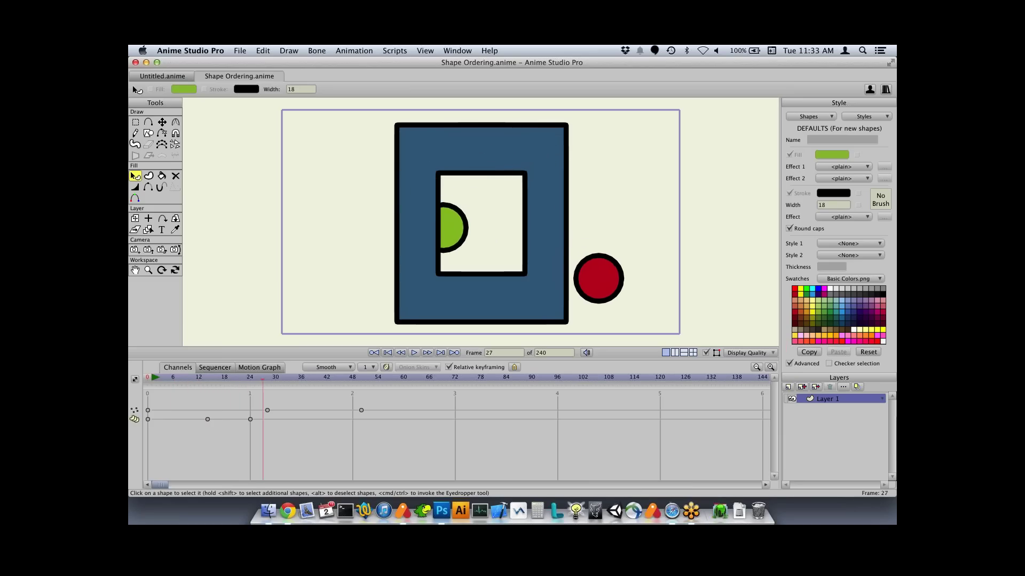
pyautogui.press('Right')
pyautogui.press('Right')
pyautogui.press('Right')
pyautogui.press('Right')
pyautogui.press('Right')
pyautogui.press('Right')
pyautogui.press('Right')
pyautogui.press('Right')
pyautogui.press('Right')
pyautogui.press('Right')
pyautogui.press('Right')
pyautogui.press('Right')
pyautogui.press('Right')
pyautogui.press('Right')
pyautogui.press('Right')
pyautogui.press('Right')
pyautogui.press('Right')
pyautogui.press('Right')
pyautogui.press('Right')
pyautogui.press('Right')
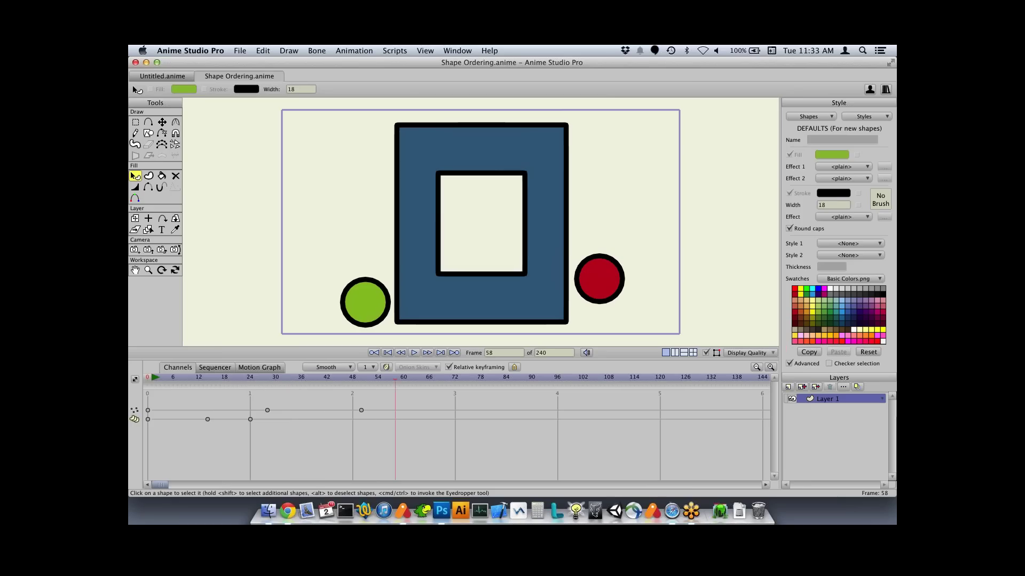
# - At frame 77, move the green circle to about X 1.05, Y 0.30 and the red circle to the canvas's upper left
pyautogui.press('Right')
pyautogui.press('Right')
pyautogui.press('Right')
pyautogui.press('Right')
pyautogui.press('Right')
pyautogui.press('Right')
pyautogui.press('Right')
pyautogui.press('Right')
pyautogui.press('Right')
pyautogui.press('Right')
pyautogui.press('Right')
pyautogui.press('Right')
pyautogui.press('Right')
pyautogui.press('Right')
pyautogui.press('t')
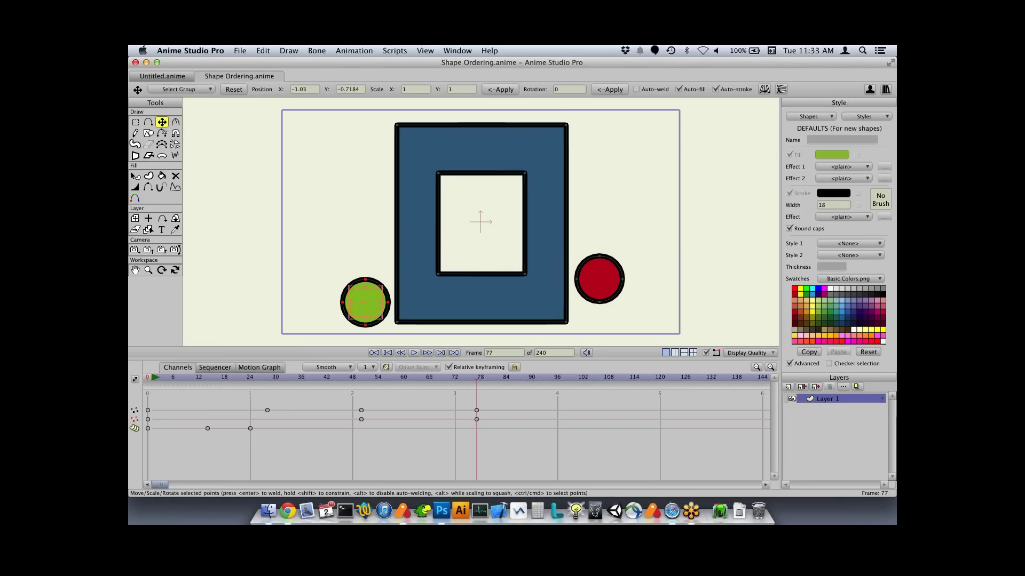
pyautogui.moveTo(365, 302); pyautogui.dragTo(598, 189)
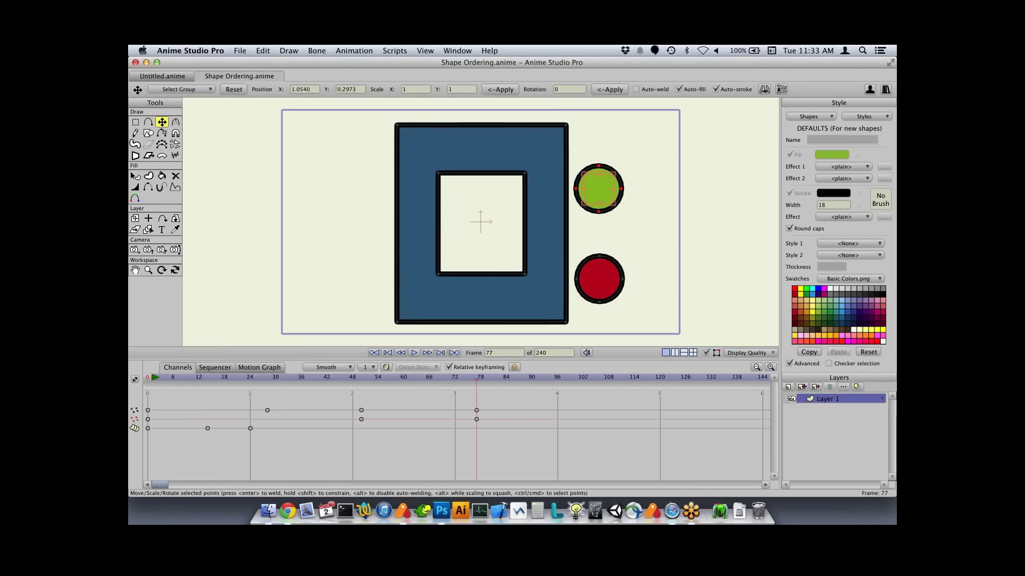
pyautogui.moveTo(599, 278); pyautogui.dragTo(367, 134)
# - Bring the red and green circles in front of the blue frame at frame 54 and clear the selection
pyautogui.moveTo(477, 379); pyautogui.dragTo(378, 379)
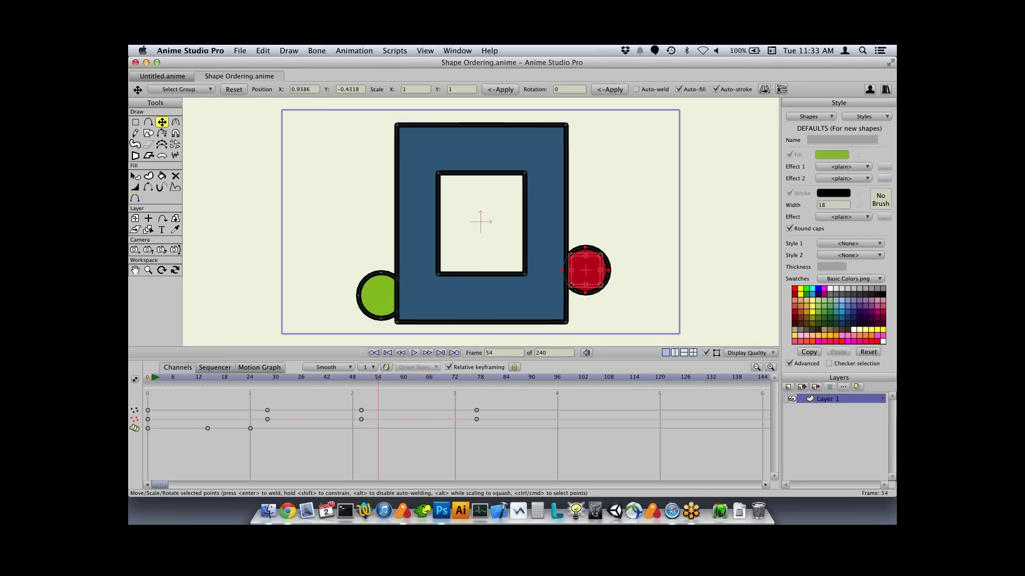
pyautogui.press('q')
pyautogui.click(586, 270)
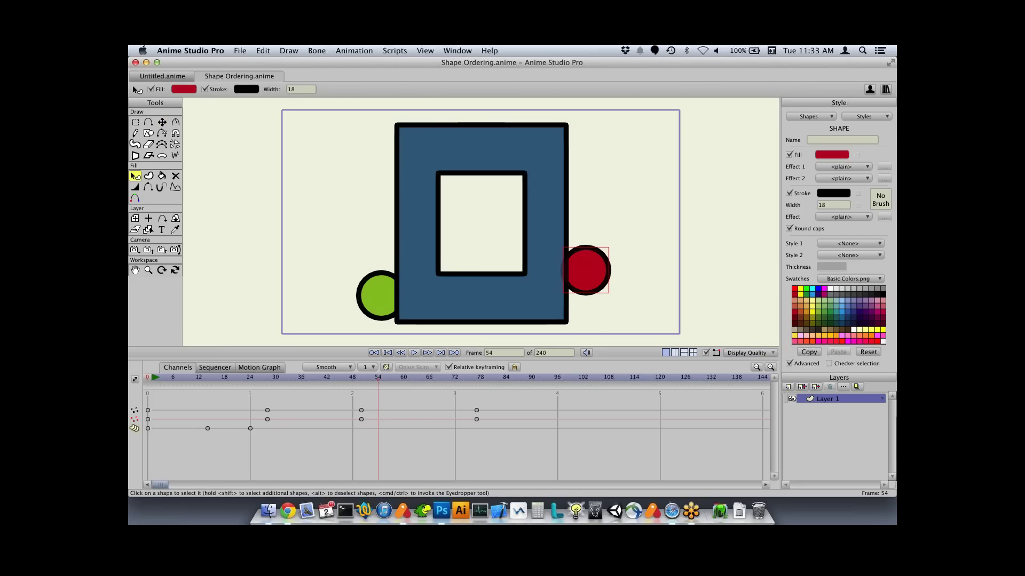
pyautogui.press('Up')
pyautogui.click(377, 296)
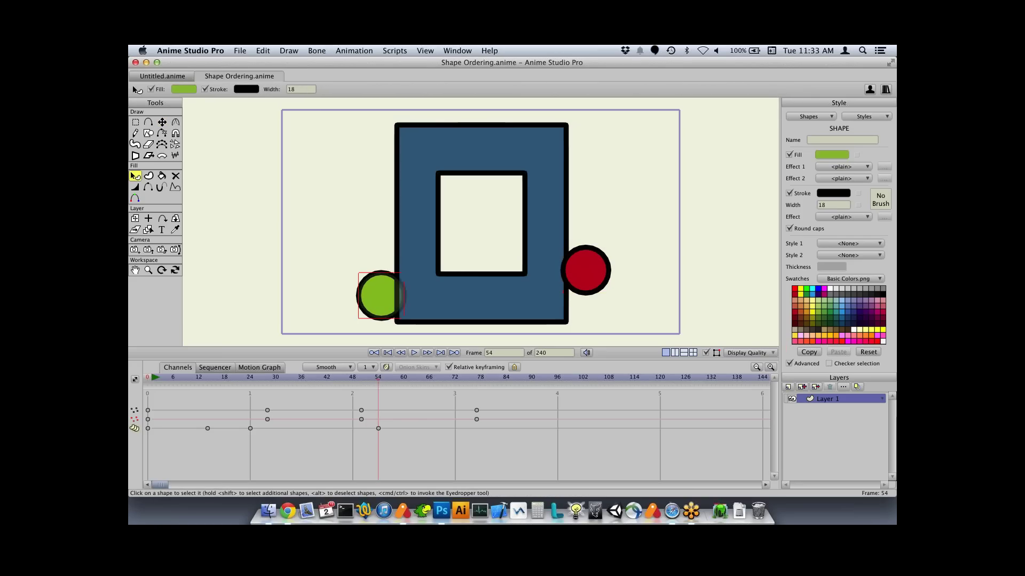
pyautogui.press('Up')
pyautogui.press('Return')
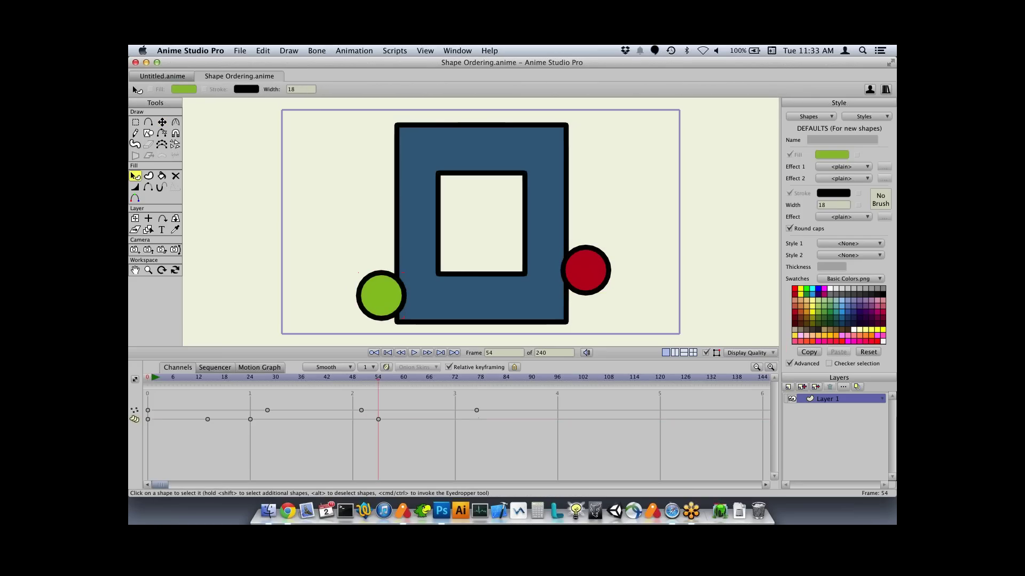
# - Send the red and green circles back behind the blue frame at frame 65 and deselect them
pyautogui.press('Left')
pyautogui.press('Right')
pyautogui.press('Right')
pyautogui.press('Right')
pyautogui.press('Right')
pyautogui.press('Right')
pyautogui.press('Right')
pyautogui.press('Right')
pyautogui.press('Right')
pyautogui.press('Right')
pyautogui.press('Right')
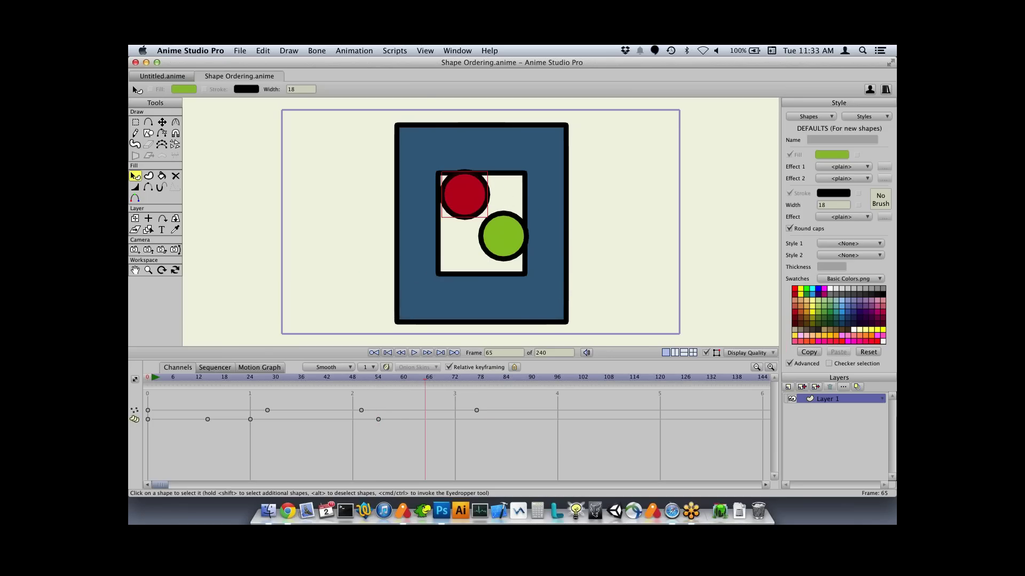
pyautogui.click(465, 195)
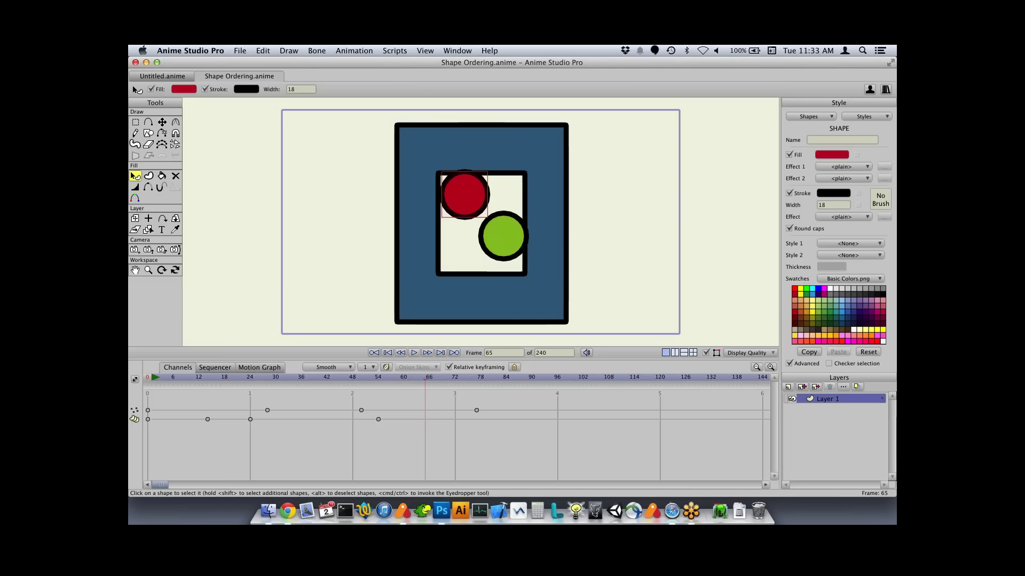
pyautogui.press('Down')
pyautogui.click(503, 236)
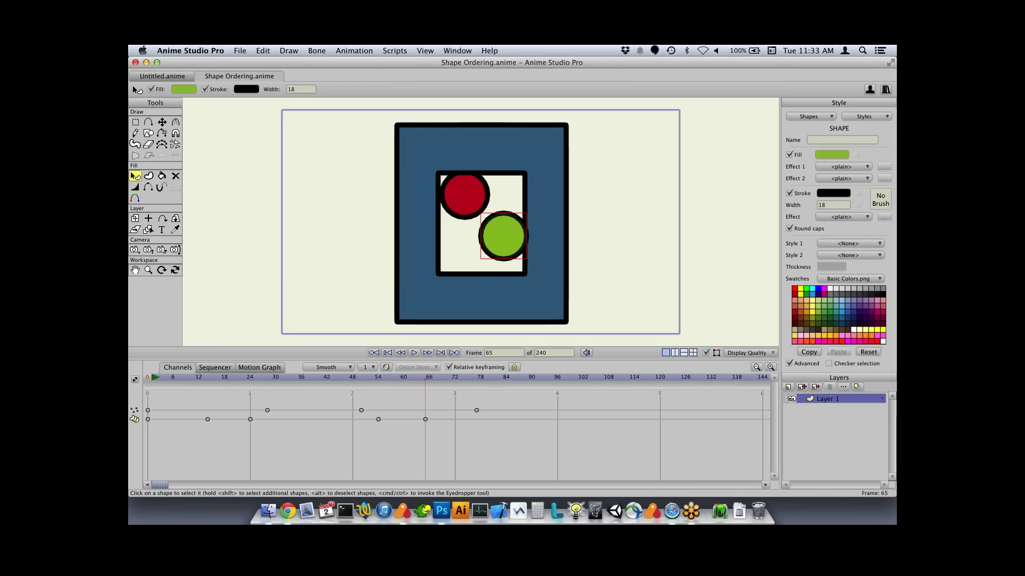
pyautogui.press('Return')
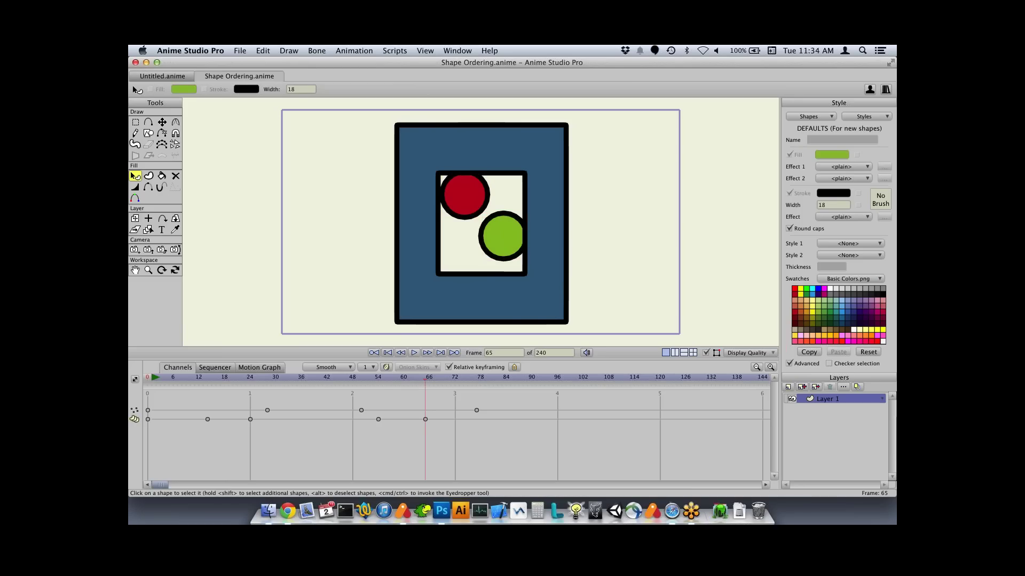
# - Scrub back and forth along the timeline to review the circles weaving through the blue frame
pyautogui.moveTo(425, 377); pyautogui.dragTo(203, 378)
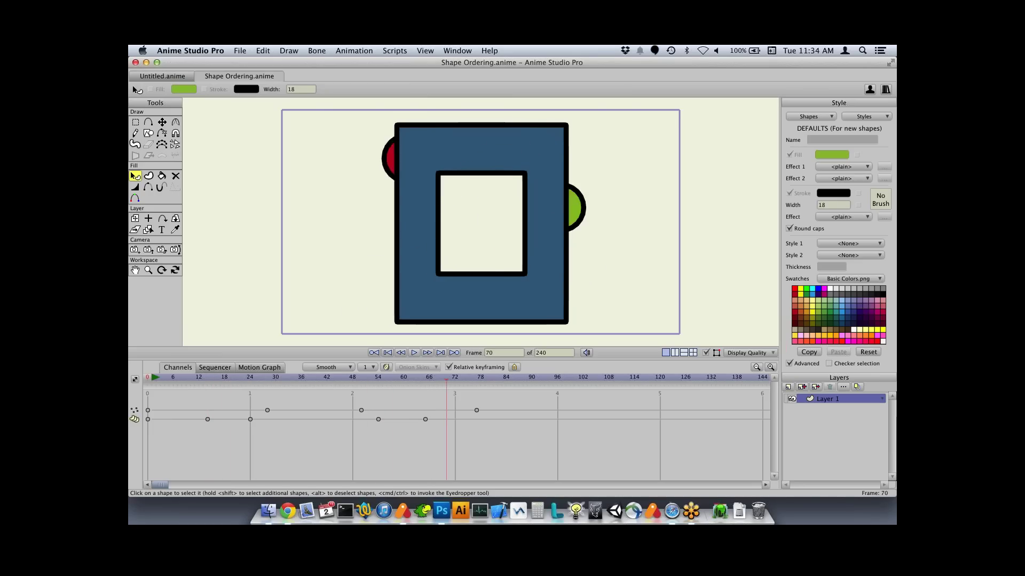
pyautogui.moveTo(493, 378); pyautogui.dragTo(361, 378)
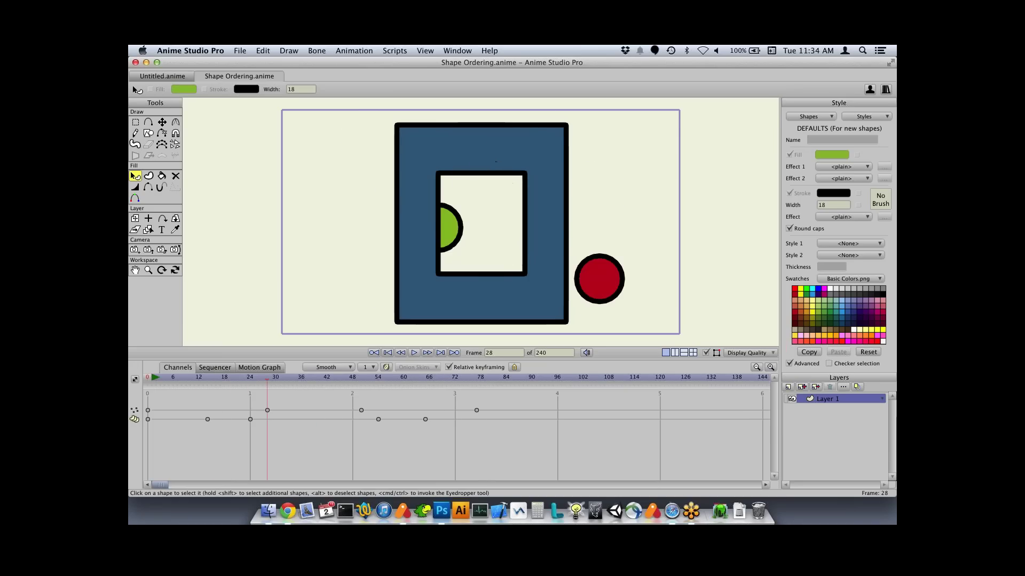
# - Open Head Turn.anime from the 7 Shape Ordering folder
pyautogui.press('super+o')
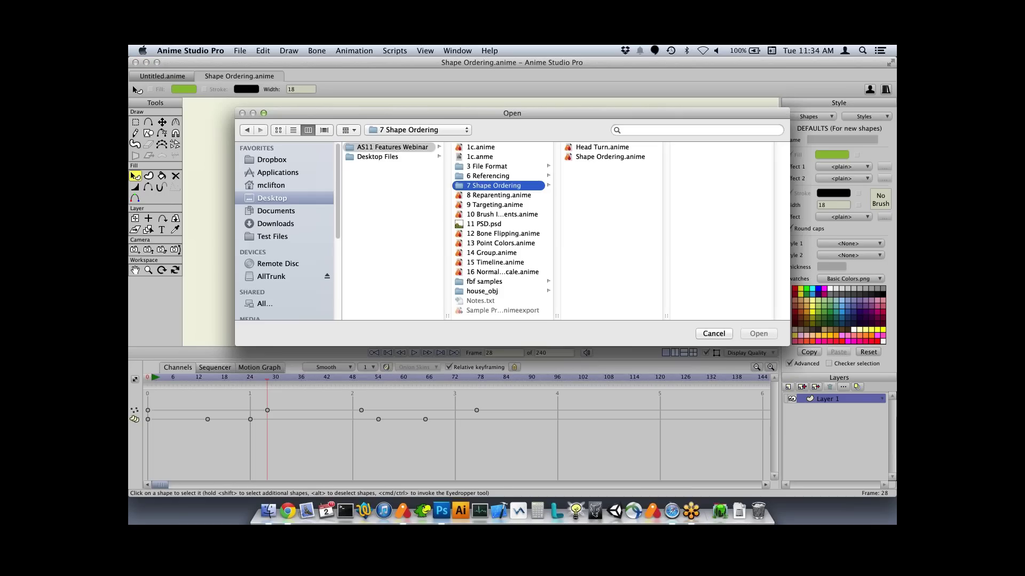
pyautogui.doubleClick(602, 147)
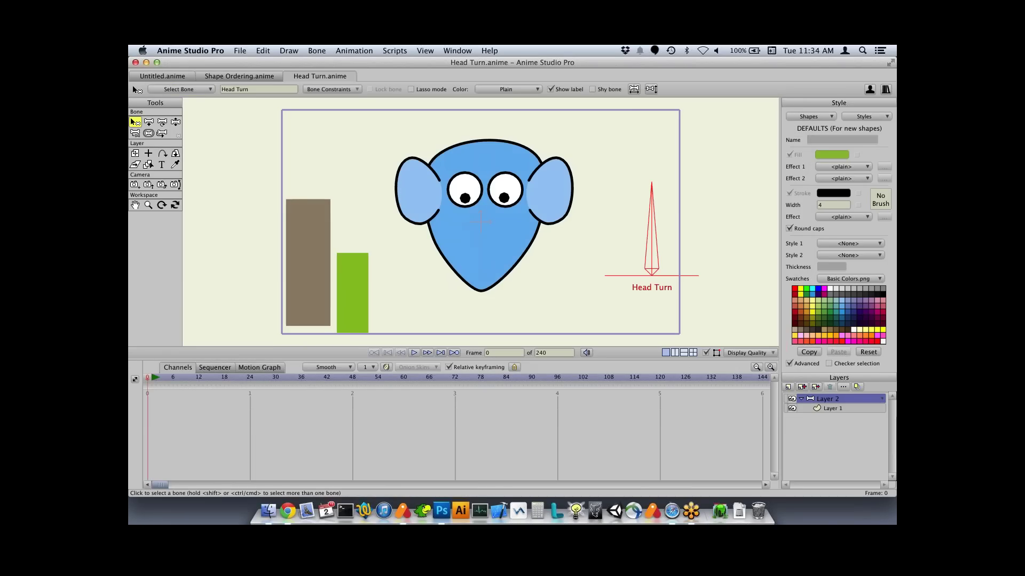
# - Swing the Head Turn bone with Manipulate Bones to examine the head turn, and inspect Layer 1 before reselecting Layer 2
pyautogui.press('z')
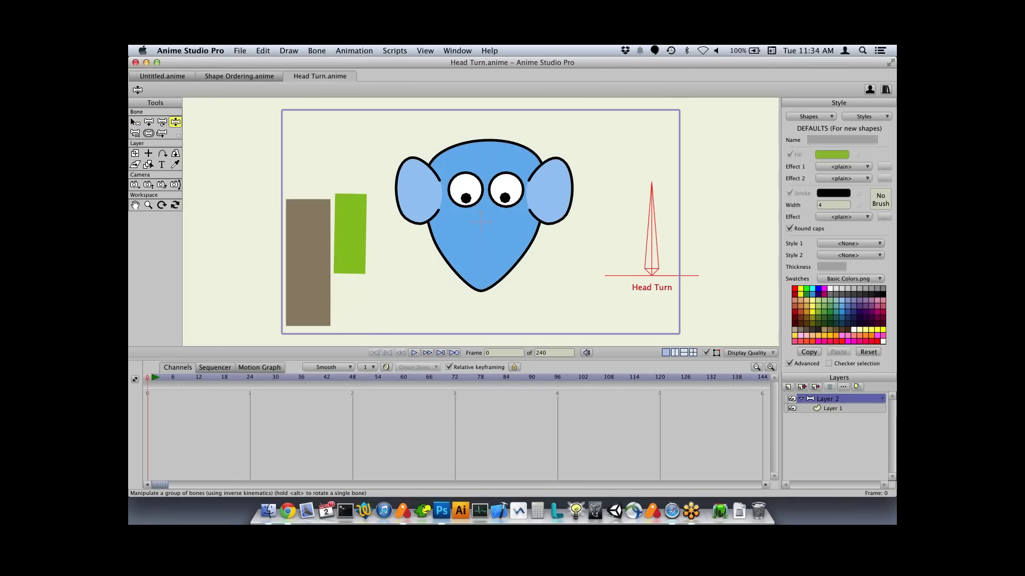
pyautogui.moveTo(651, 187); pyautogui.dragTo(743, 255)
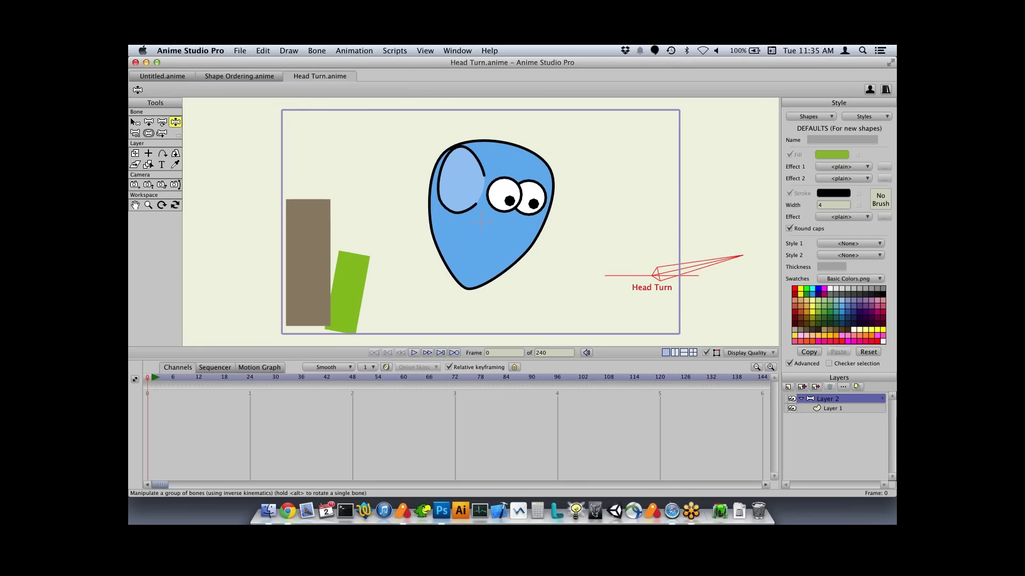
pyautogui.click(833, 408)
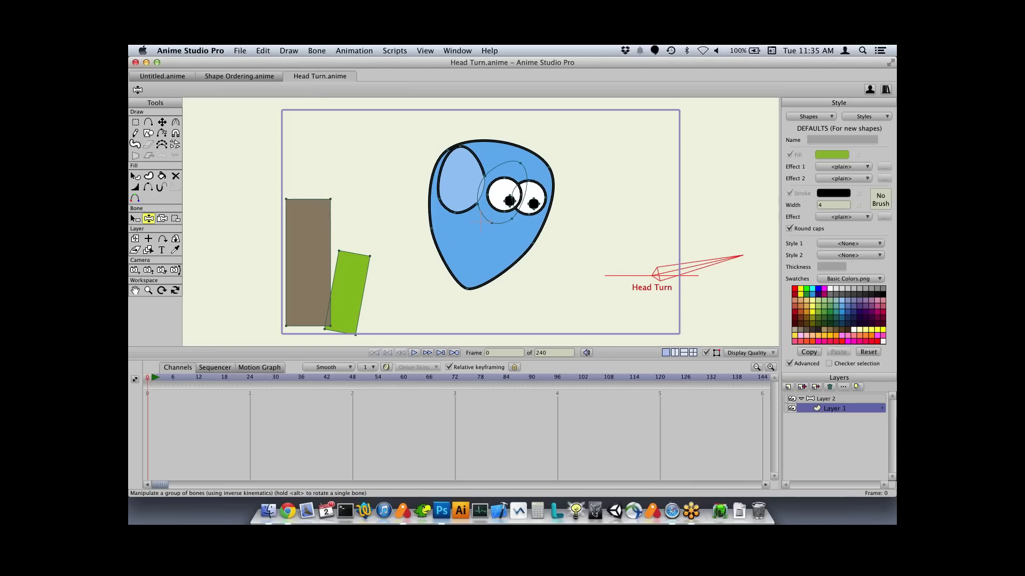
pyautogui.click(833, 399)
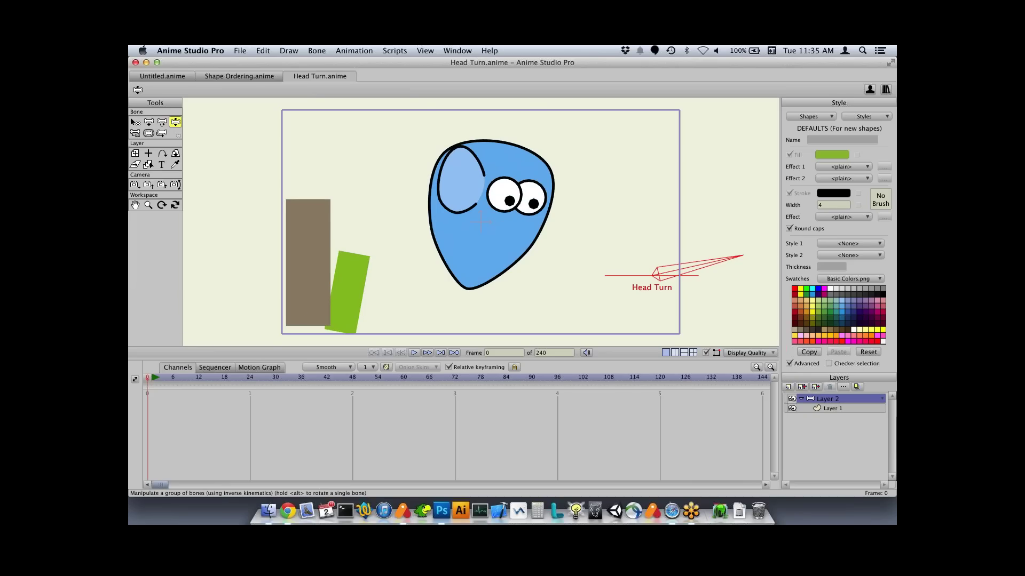
# - Close all open documents, discarding the changes to Shape Ordering.anime
pyautogui.press('super+w')
pyautogui.press('super+w')
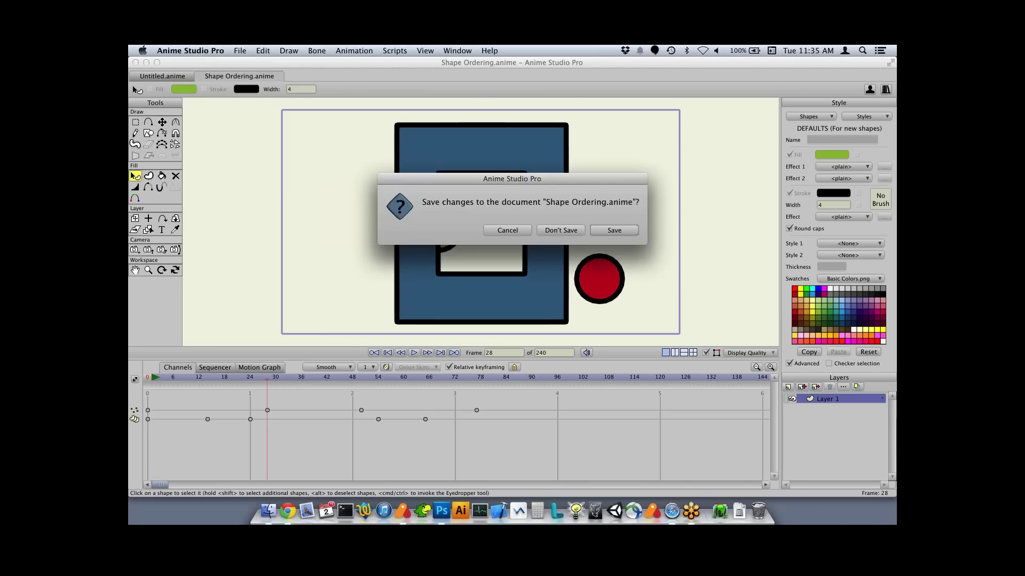
pyautogui.press('super+d')
pyautogui.press('super+w')
# - Open 8 Reparenting.anime from the AS11 Features Webinar folder
pyautogui.press('super+o')
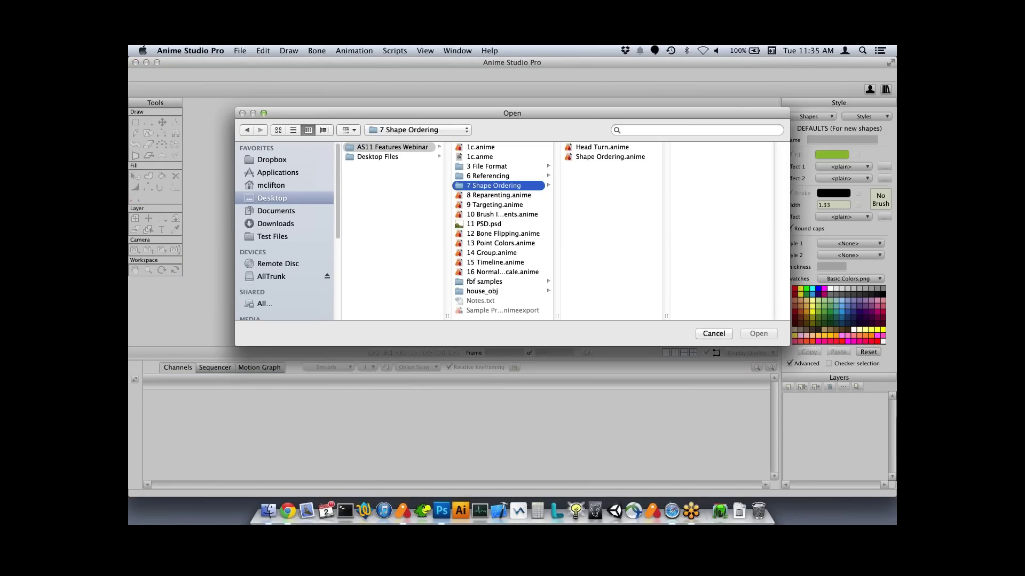
pyautogui.press('Down')
pyautogui.press('Return')
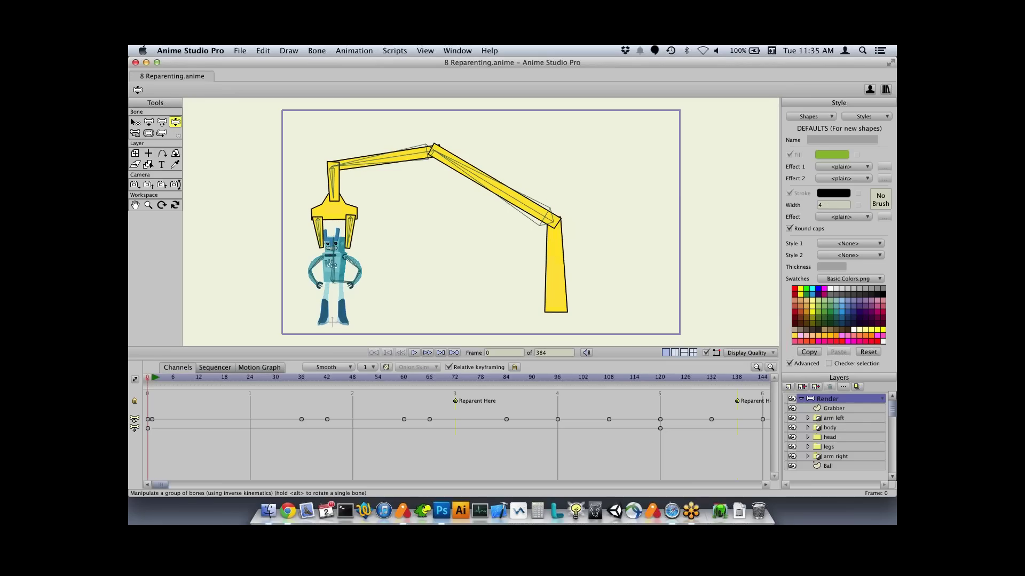
# - Play the crane and robot animation, rewind it to frame 0, and show the bone parenting with the Reparent Bone tool
pyautogui.press('space')
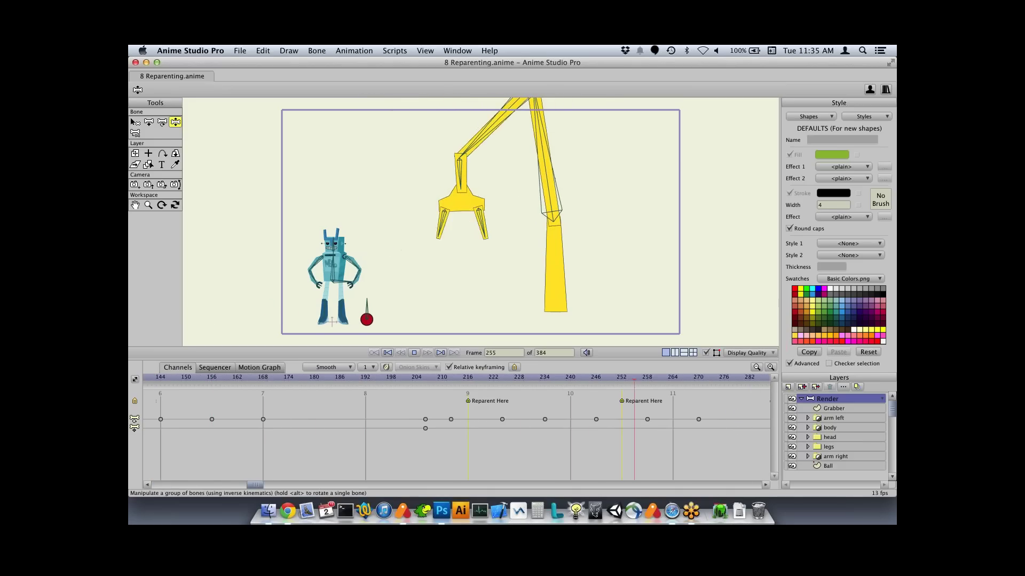
pyautogui.hotkey('shift', 'Left')
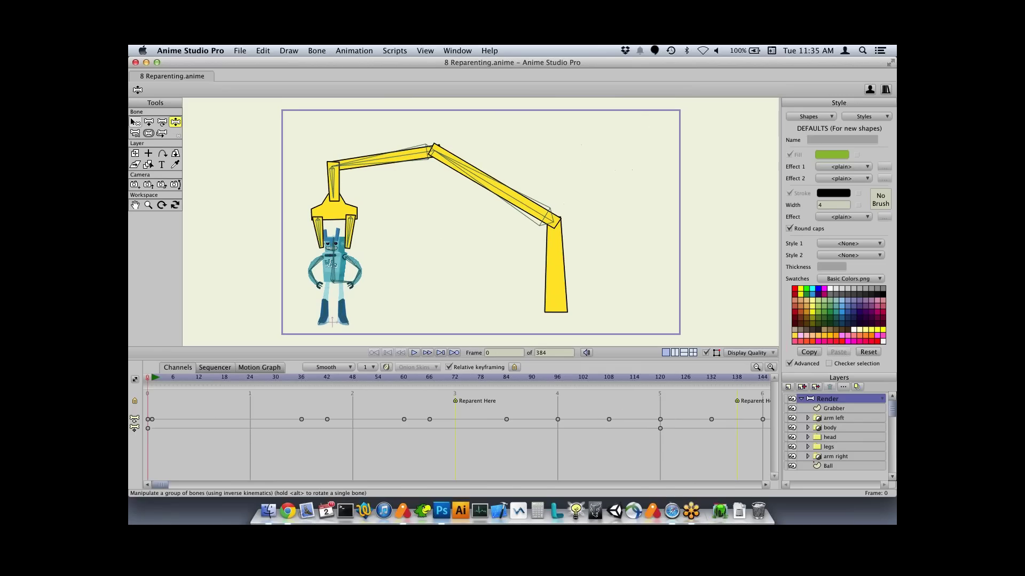
pyautogui.press('p')
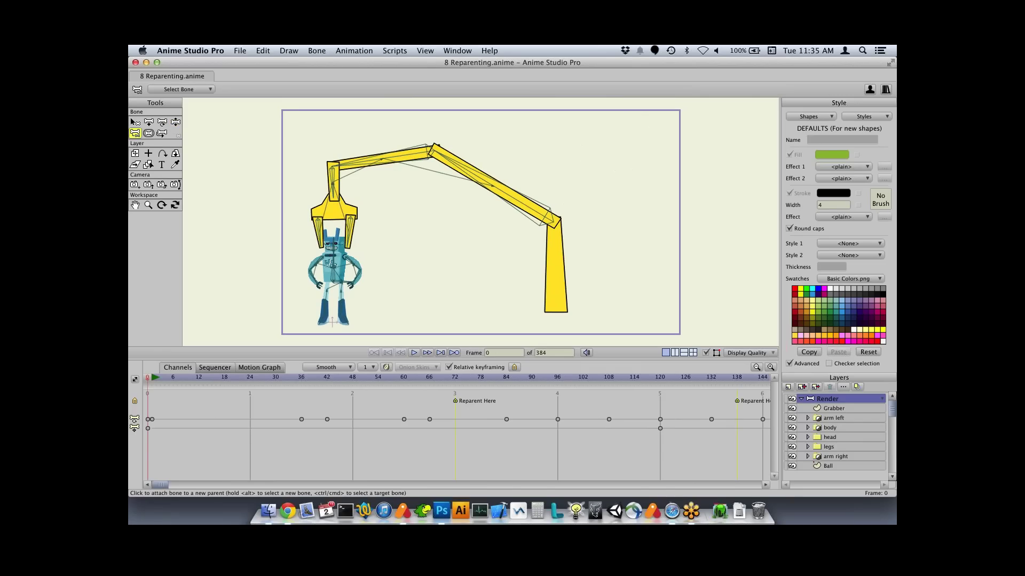
# - Preview the crane approaching the robot and advance the timeline to the first Reparent Here marker at frame 72
pyautogui.press('space')
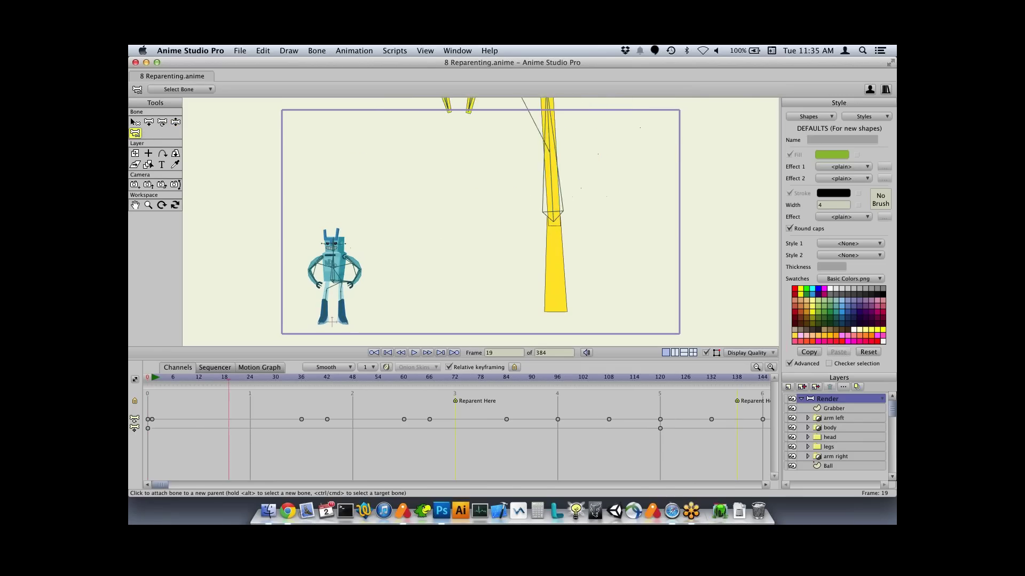
pyautogui.press('space')
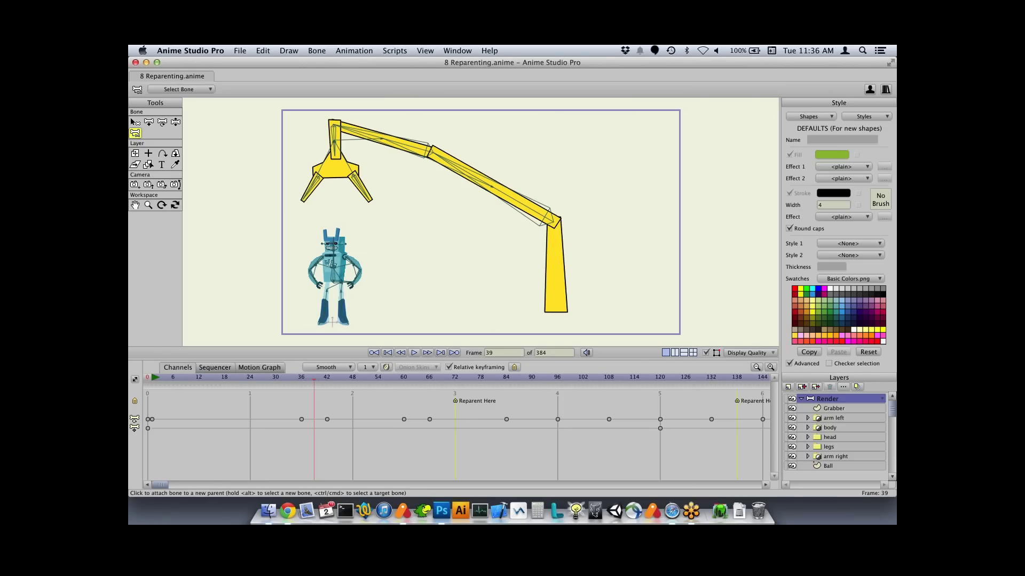
pyautogui.moveTo(314, 378); pyautogui.dragTo(203, 377)
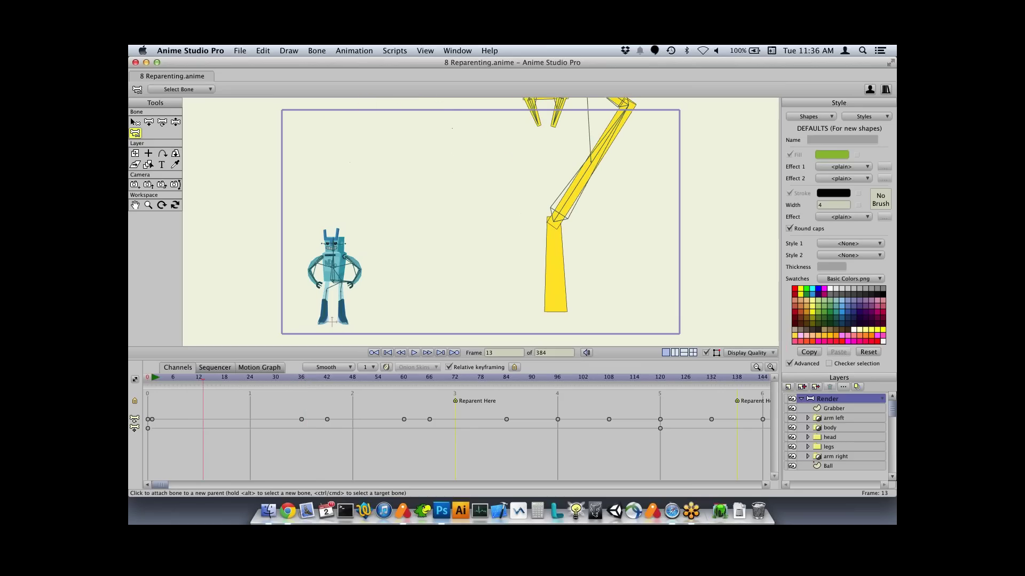
pyautogui.press('Right')
pyautogui.press('Right')
pyautogui.press('Right')
pyautogui.press('Right')
pyautogui.press('Right')
pyautogui.press('Right')
pyautogui.press('Right')
pyautogui.press('Right')
pyautogui.press('Right')
pyautogui.press('Right')
pyautogui.press('Right')
pyautogui.press('Right')
pyautogui.press('Right')
pyautogui.press('Right')
pyautogui.press('Right')
pyautogui.press('Right')
pyautogui.press('Right')
pyautogui.press('Right')
pyautogui.press('Right')
pyautogui.press('Right')
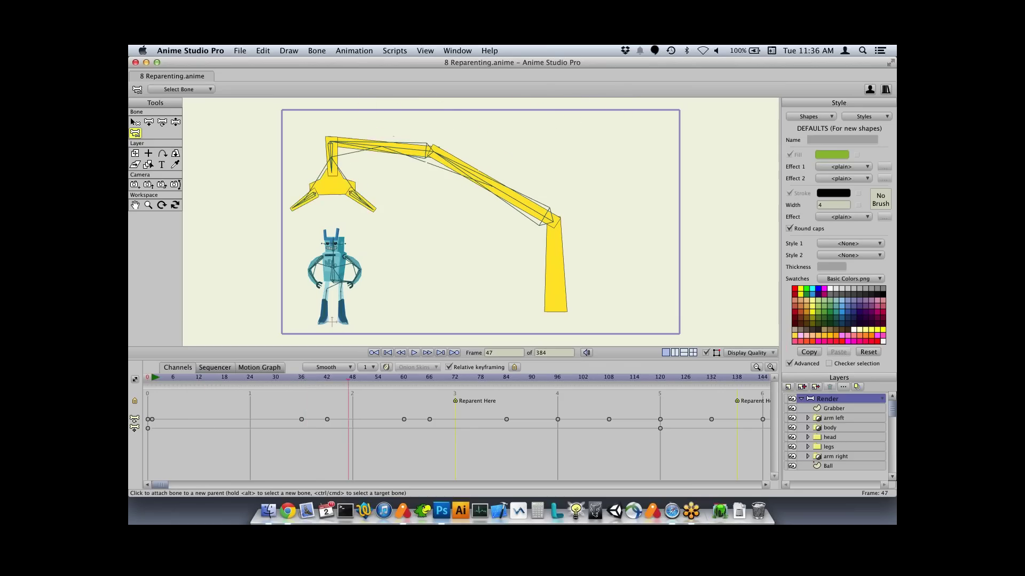
pyautogui.press('Right')
pyautogui.press('Right')
pyautogui.press('Right')
pyautogui.press('Right')
pyautogui.press('Right')
pyautogui.press('Right')
pyautogui.press('Right')
pyautogui.press('Right')
pyautogui.press('Right')
pyautogui.press('Right')
pyautogui.press('Right')
pyautogui.press('Right')
pyautogui.press('Right')
pyautogui.press('Right')
pyautogui.press('Right')
pyautogui.press('Right')
pyautogui.press('Right')
pyautogui.press('Right')
pyautogui.press('Right')
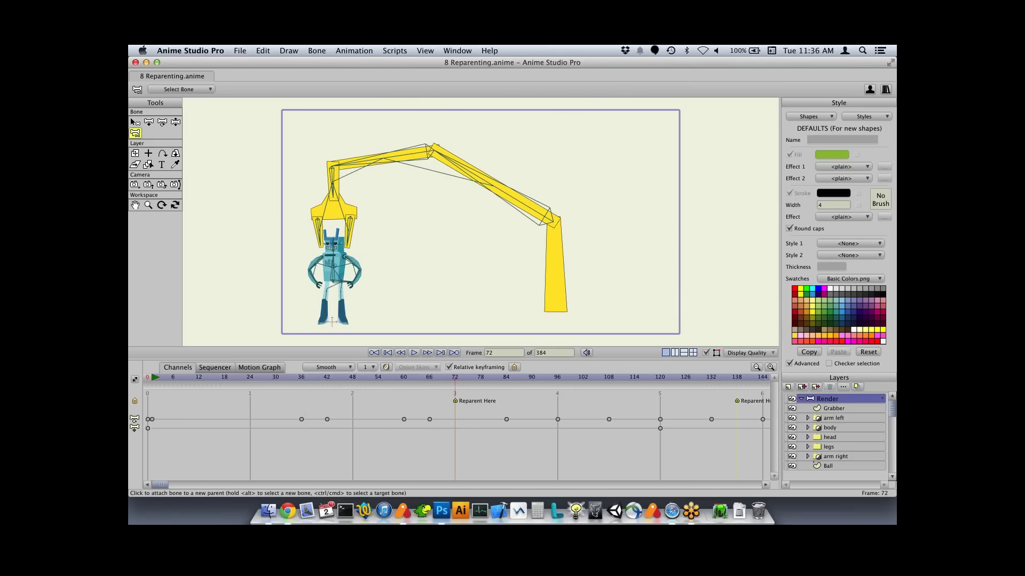
# - Reparent the robot's root bone to the crane's grabber bone at frame 72 with the Reparent Bone tool
pyautogui.press('b')
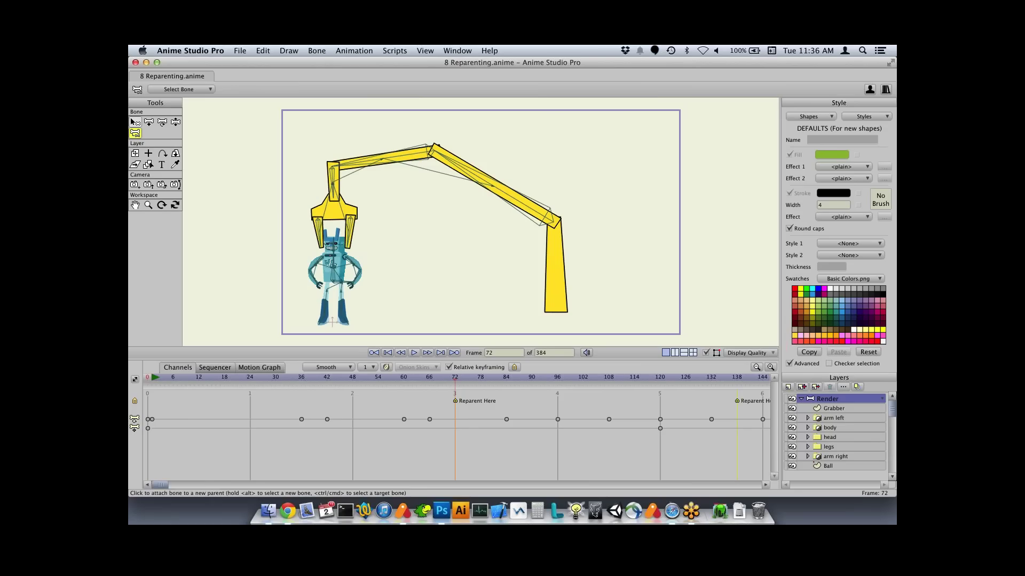
pyautogui.click(331, 264)
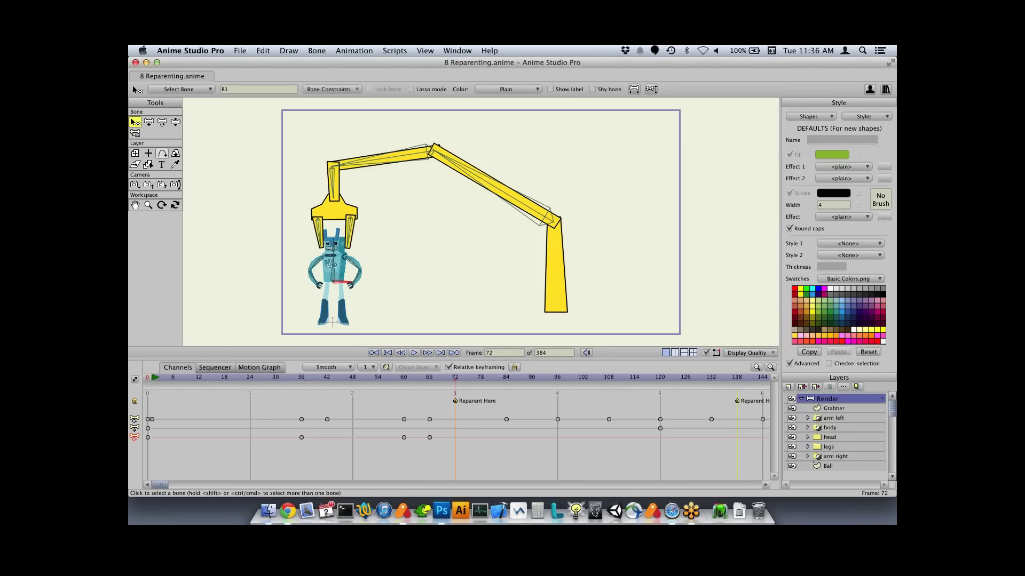
pyautogui.press('i')
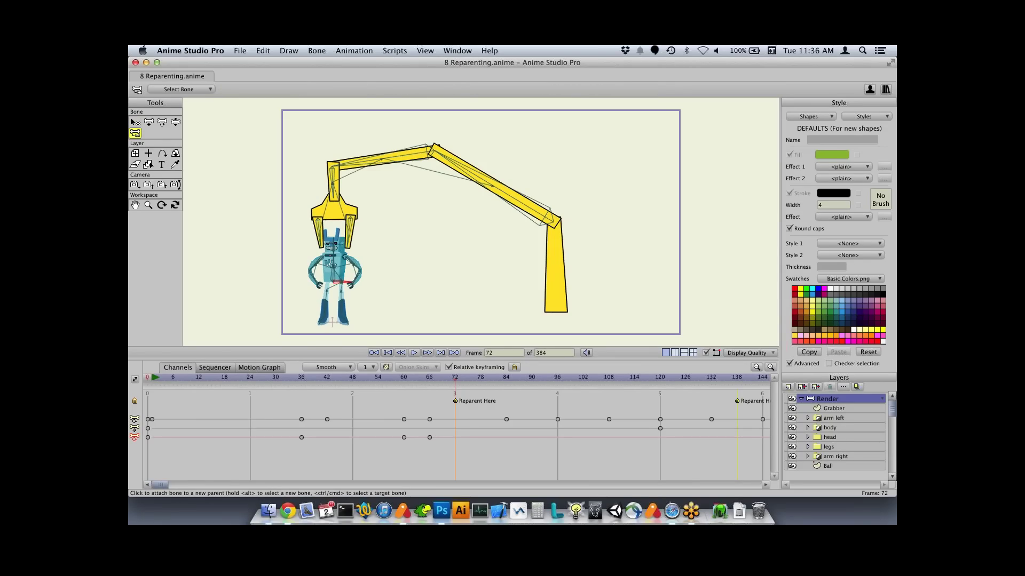
pyautogui.click(333, 184)
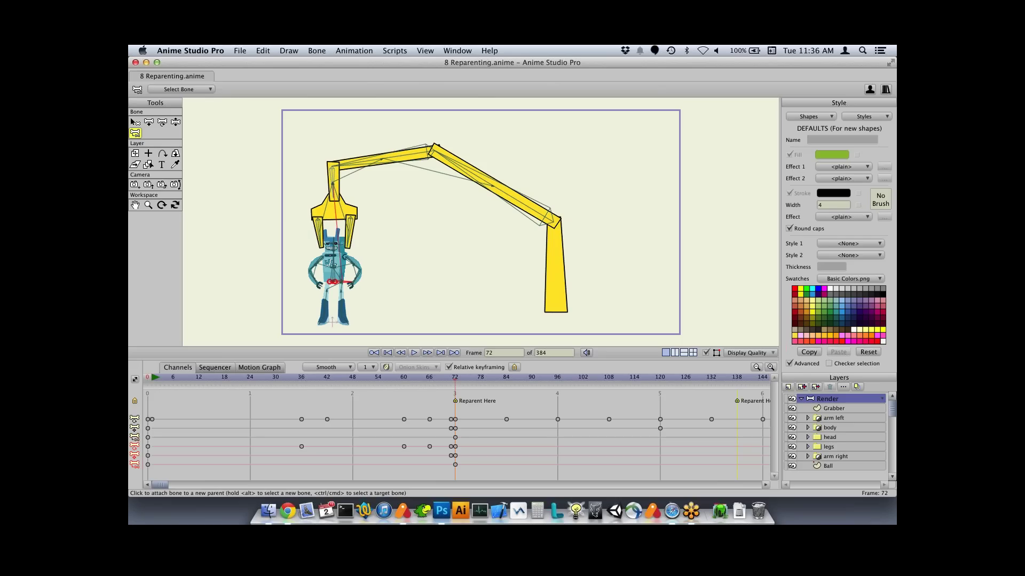
# - Play to the second Reparent Here marker at frame 138 and detach the robot's root bone from the grabber bone
pyautogui.press('space')
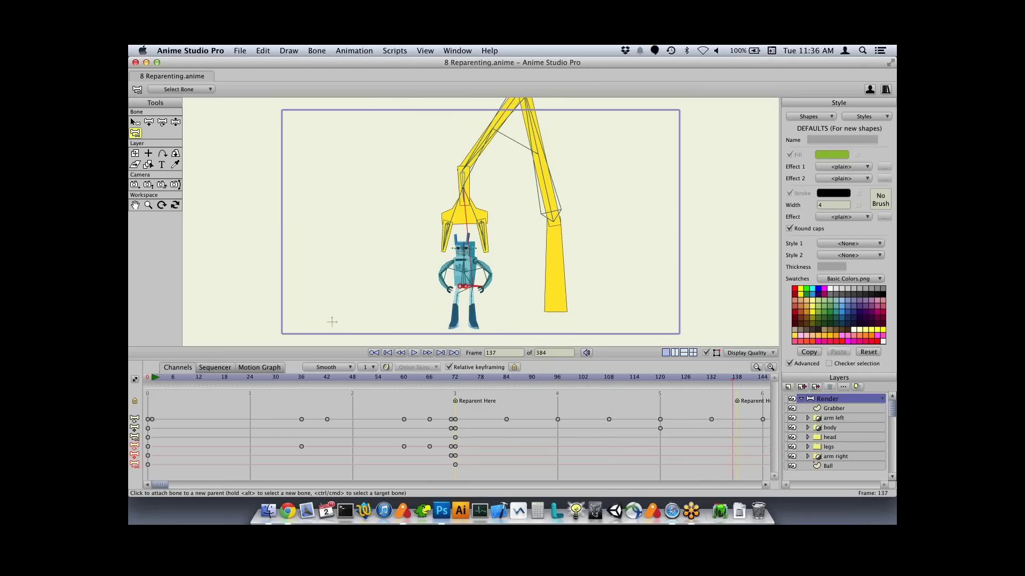
pyautogui.press('space')
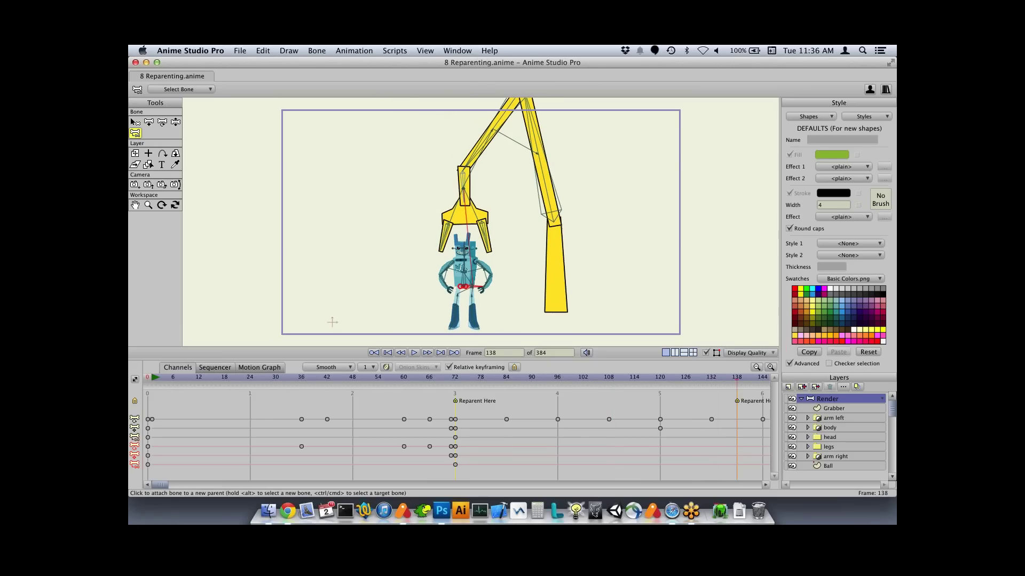
pyautogui.click(332, 321)
# - Advance to the Reparent Here marker at frame 216 and reparent the ball's bone to the crane's grabber bone
pyautogui.hscroll(10, 456, 430)
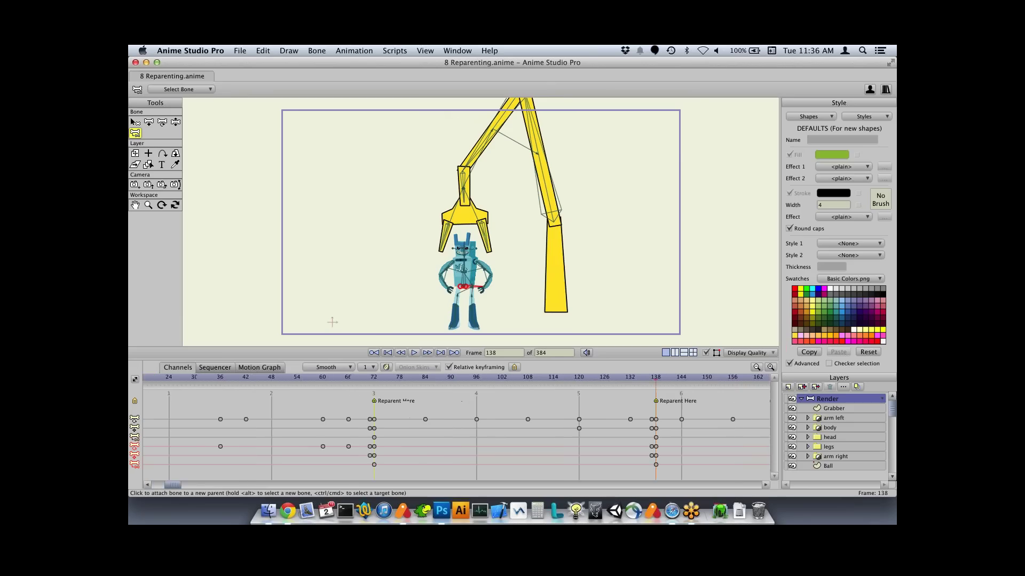
pyautogui.hscroll(-2, 456, 430)
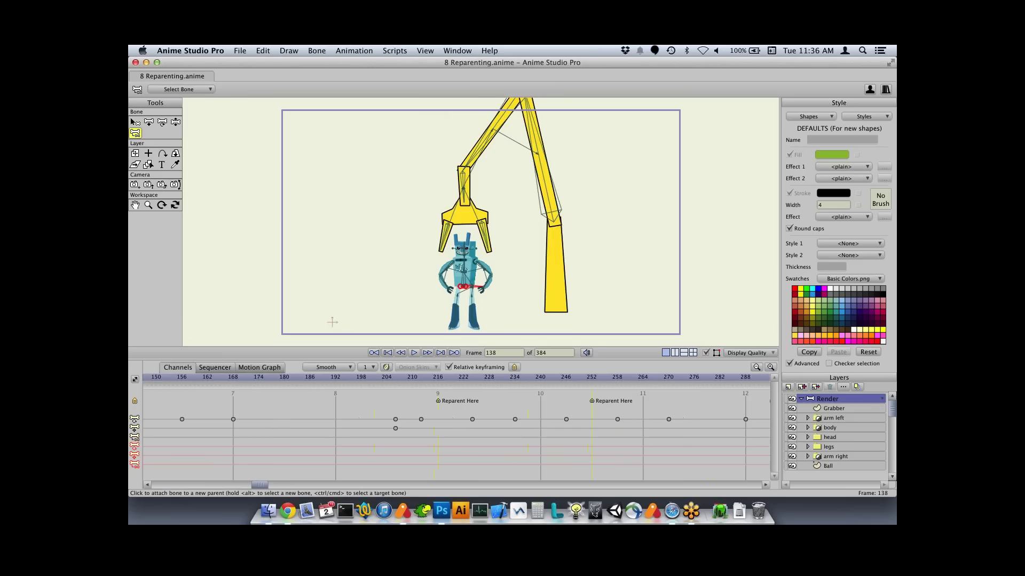
pyautogui.press('space')
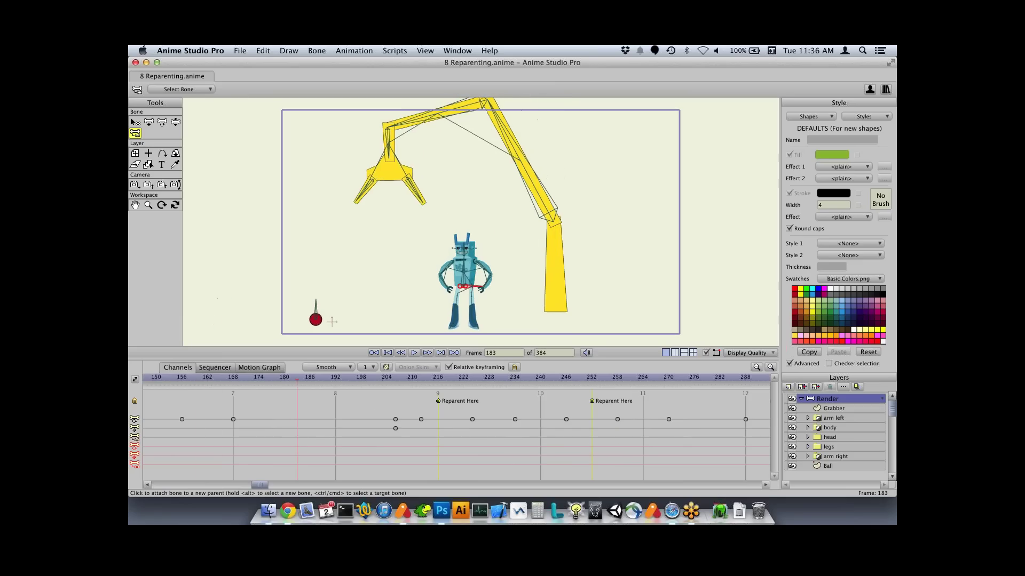
pyautogui.press('space')
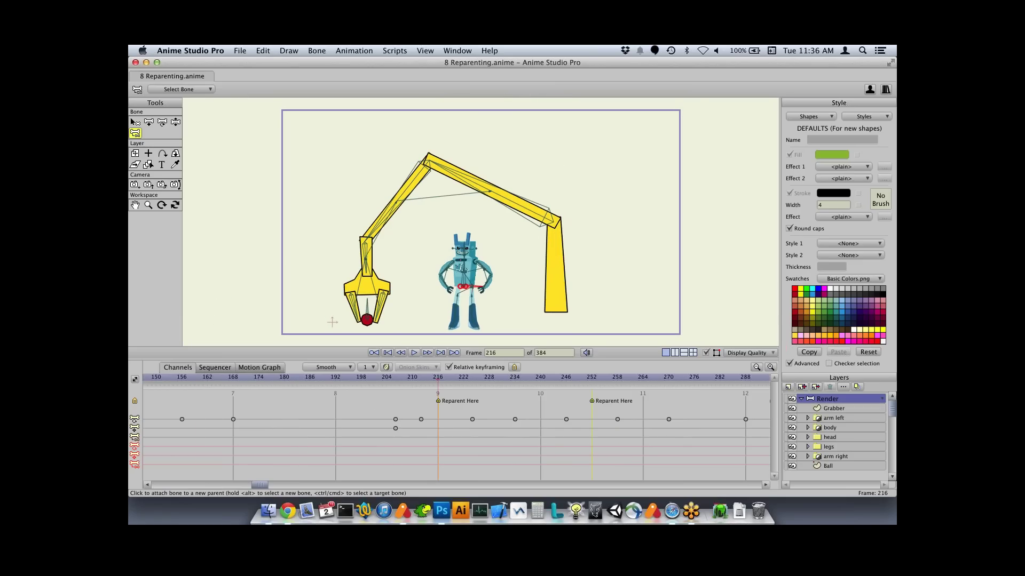
pyautogui.click(135, 122)
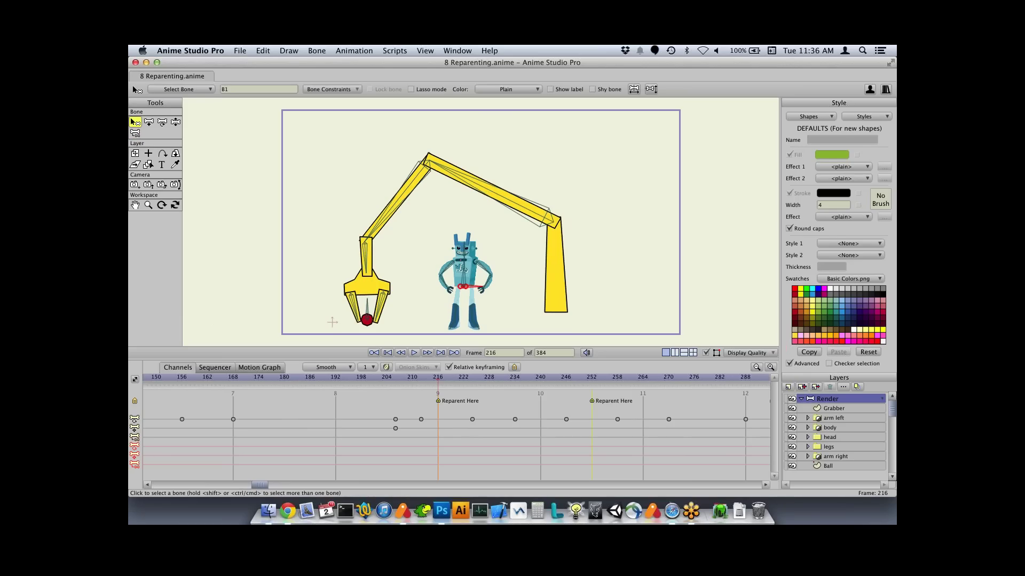
pyautogui.click(135, 133)
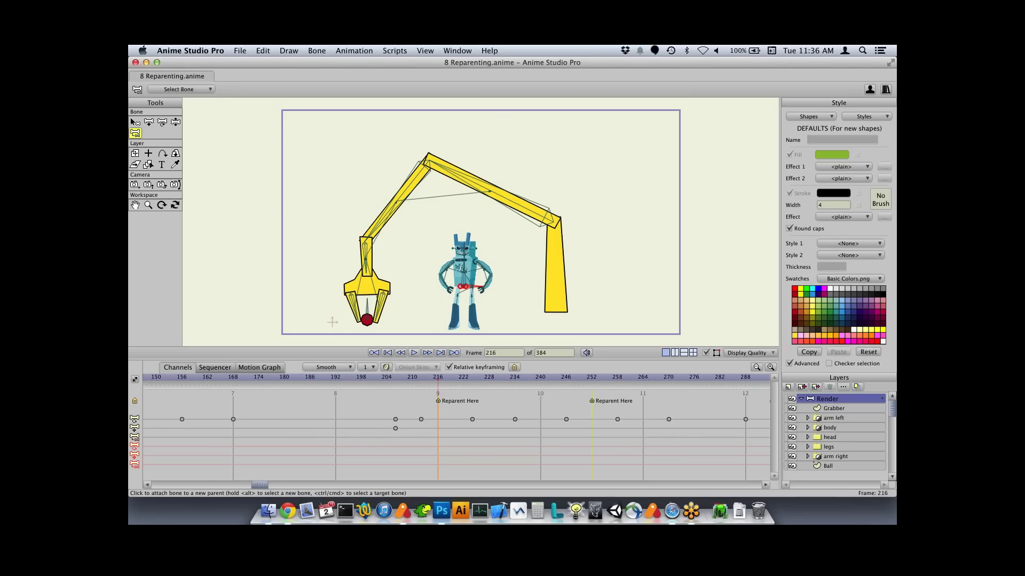
pyautogui.keyDown('alt'); pyautogui.click(366, 311); pyautogui.keyUp('alt')
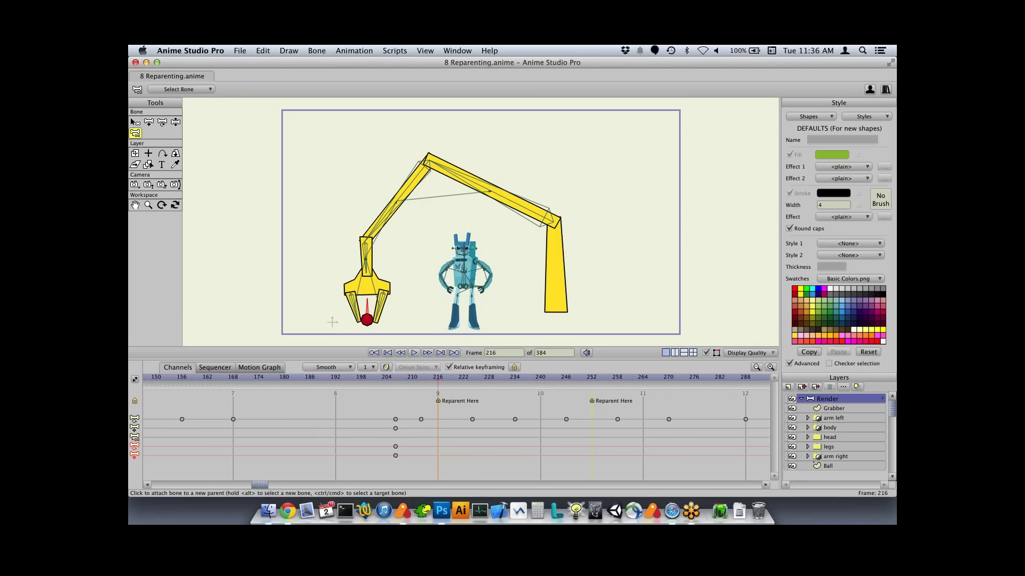
pyautogui.click(333, 322)
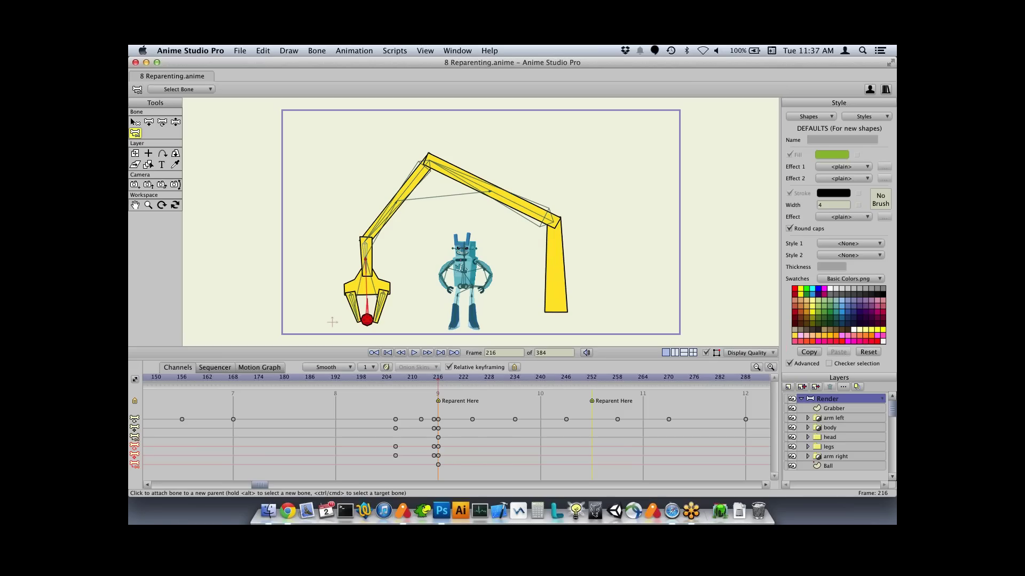
# - Advance to the Reparent Here marker at frame 252 and reparent the ball's bone to the robot's head bone
pyautogui.press('space')
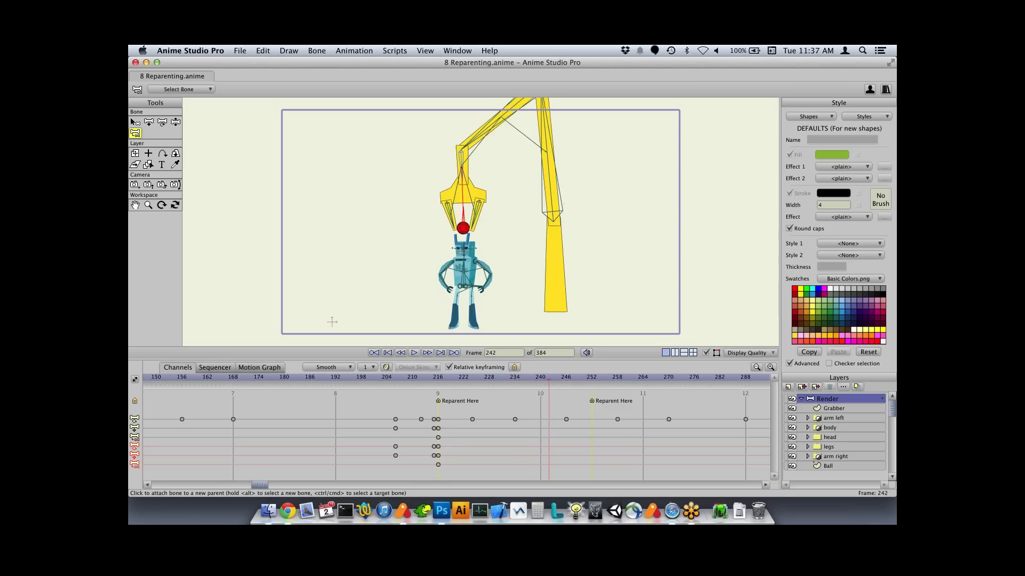
pyautogui.press('space')
pyautogui.scroll(10, 480, 222)
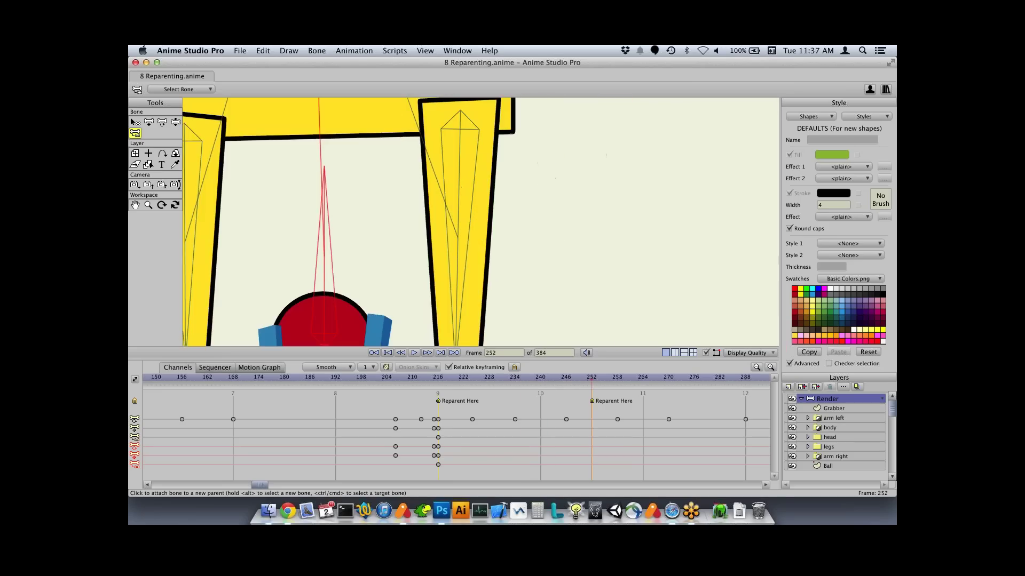
pyautogui.scroll(-4, 480, 222)
pyautogui.moveTo(479, 277); pyautogui.dragTo(518, 165)
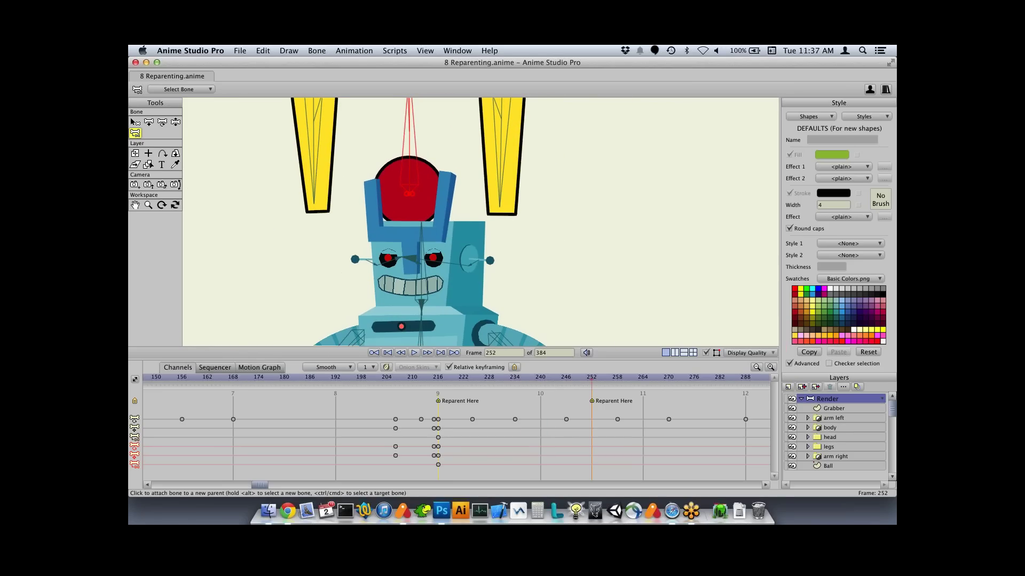
pyautogui.click(420, 255)
# - Move to the Reparent Here marker at frame 294 and reparent the ball's bone to the robot's raised hand bone
pyautogui.hscroll(10, 458, 432)
pyautogui.moveTo(310, 377); pyautogui.dragTo(476, 378)
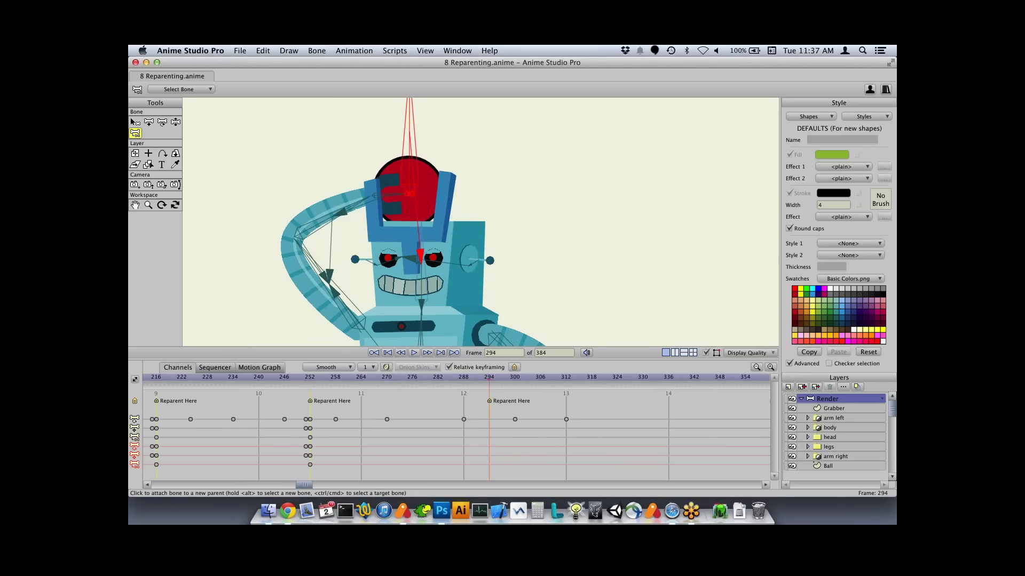
pyautogui.click(375, 195)
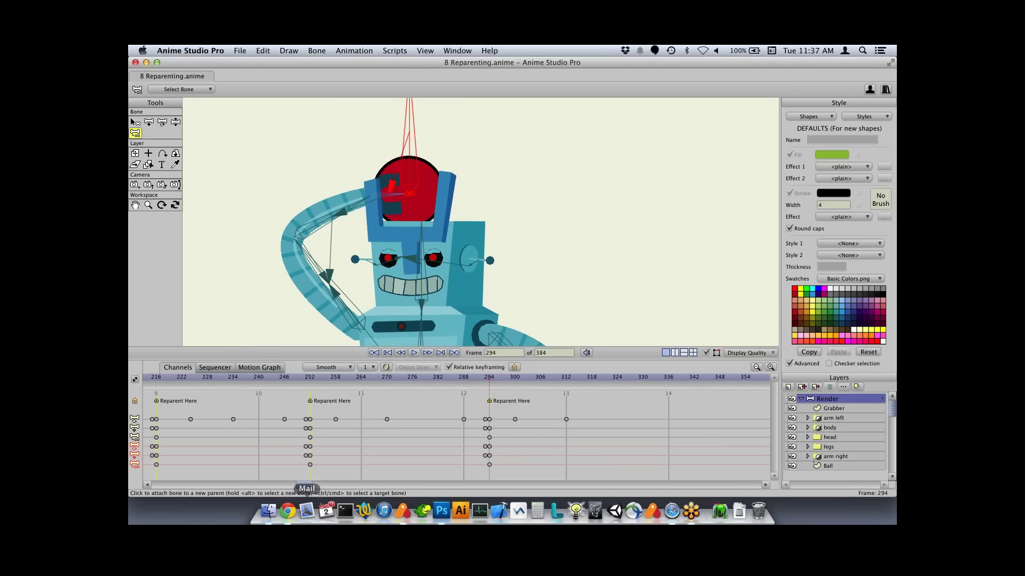
# - Play the finished animation from frame 0 with the Select Bone tool active to review the crane, robot and ball handoffs
pyautogui.moveTo(304, 485); pyautogui.dragTo(159, 485)
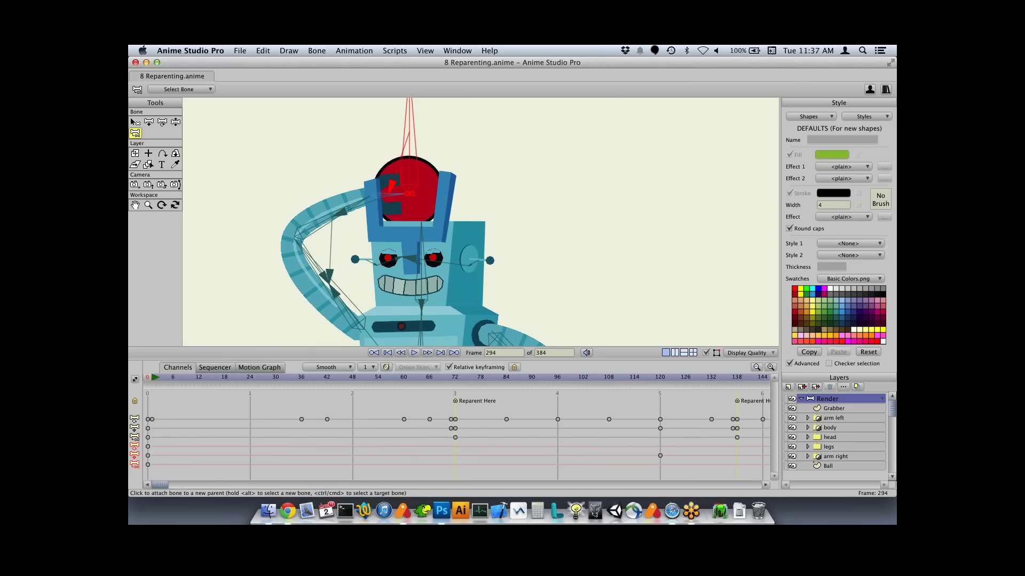
pyautogui.press('Home')
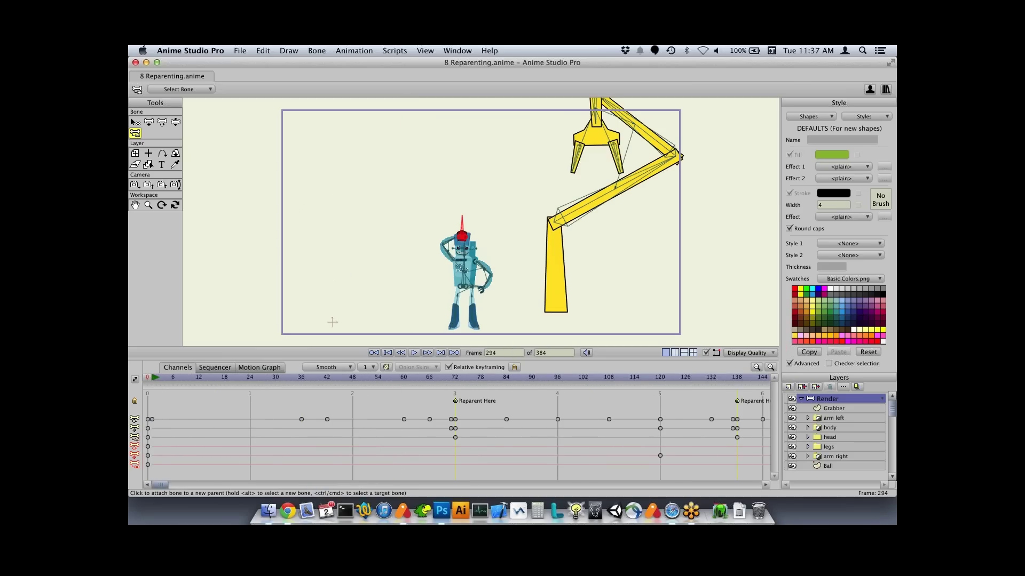
pyautogui.press('space')
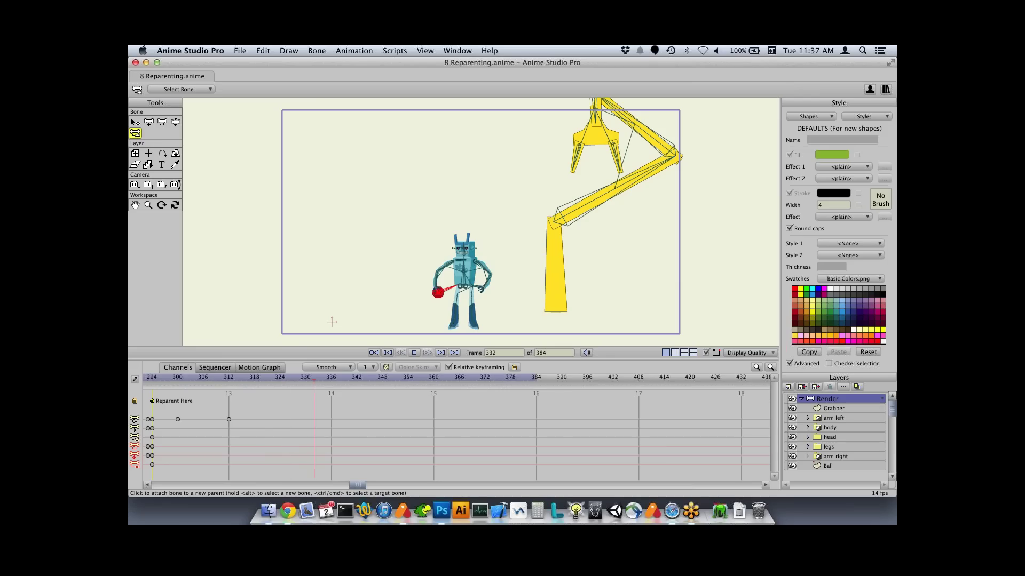
pyautogui.press('space')
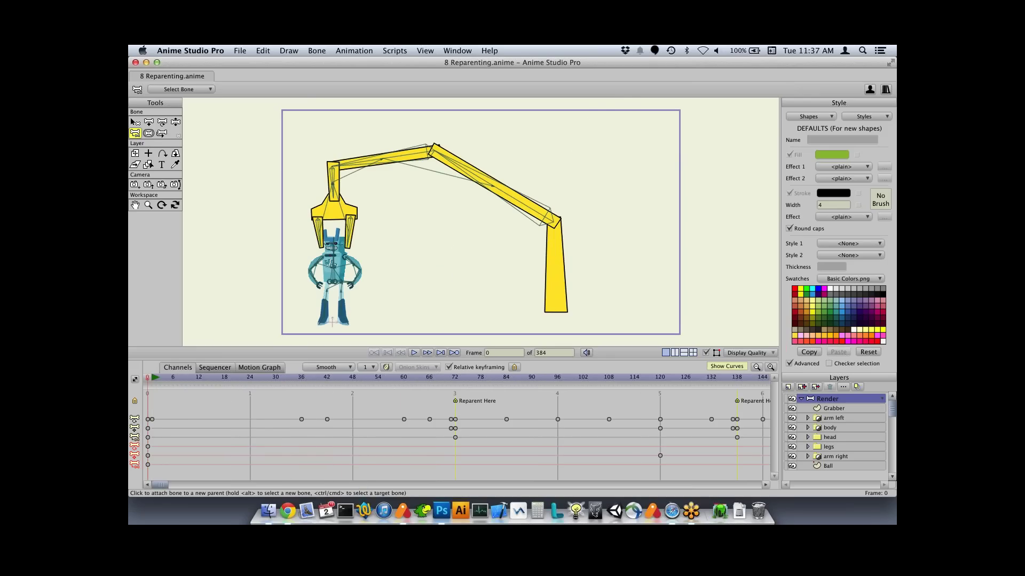
pyautogui.press('space')
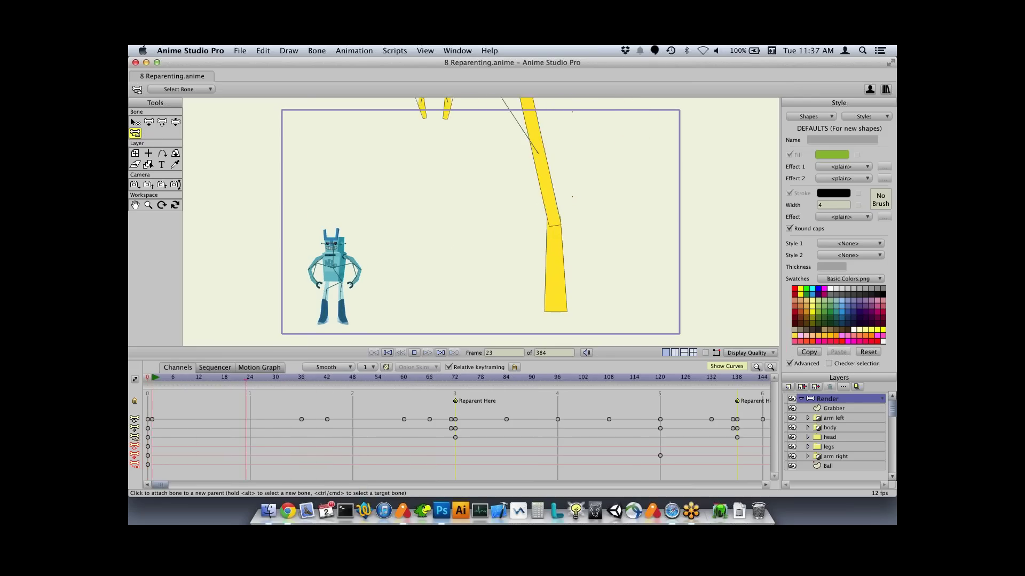
pyautogui.press('b')
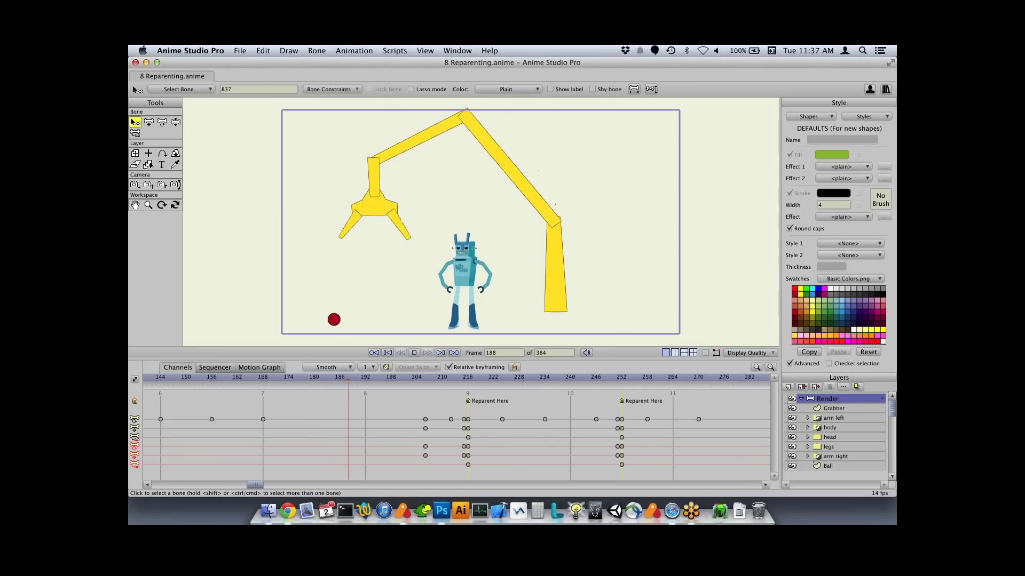
pyautogui.press('space')
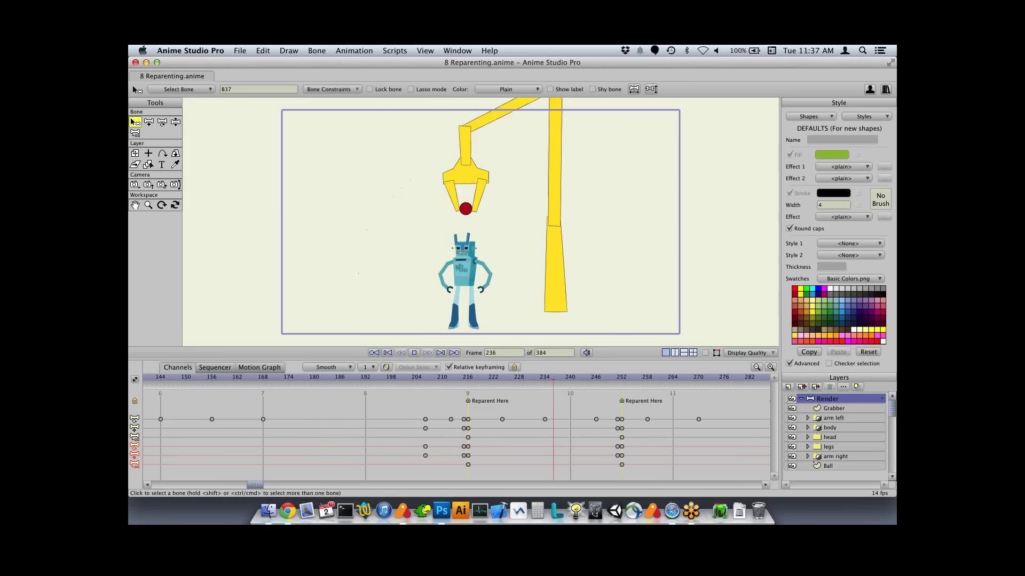
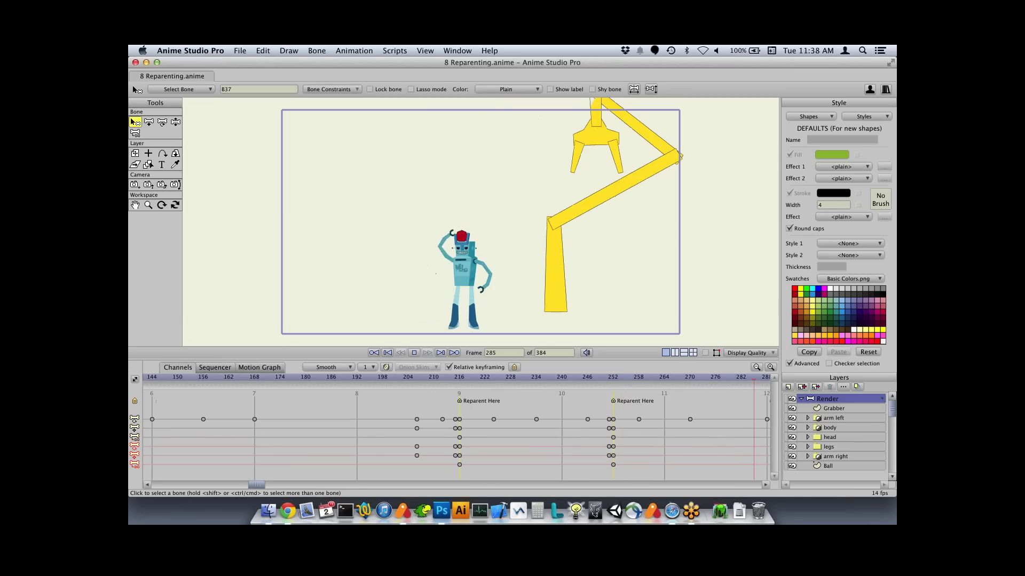
# - Rewind the animation, go to frame 63, and show the bone parenting with the Reparent Bone tool
pyautogui.hotkey('shift', 'Left')
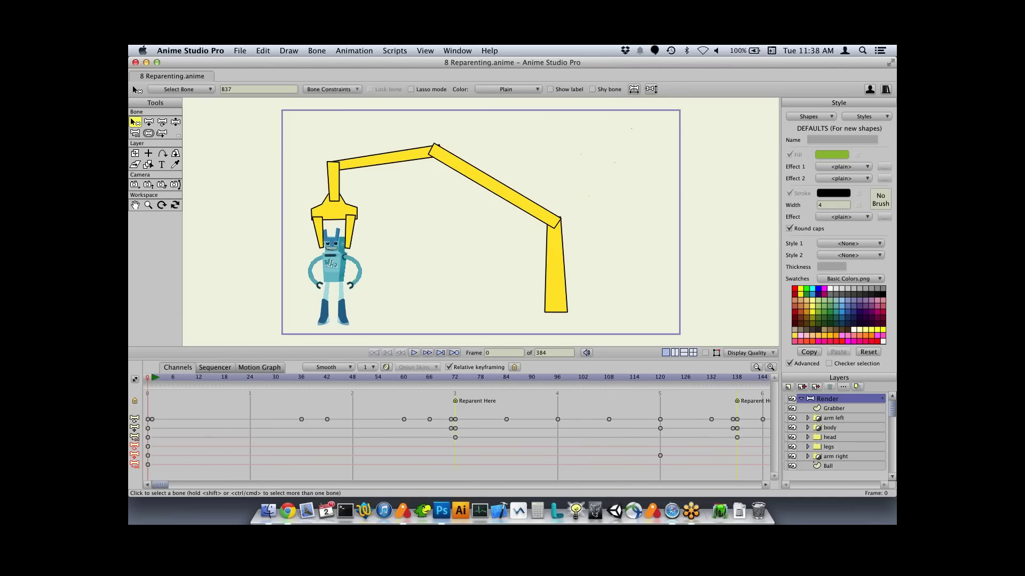
pyautogui.click(416, 378)
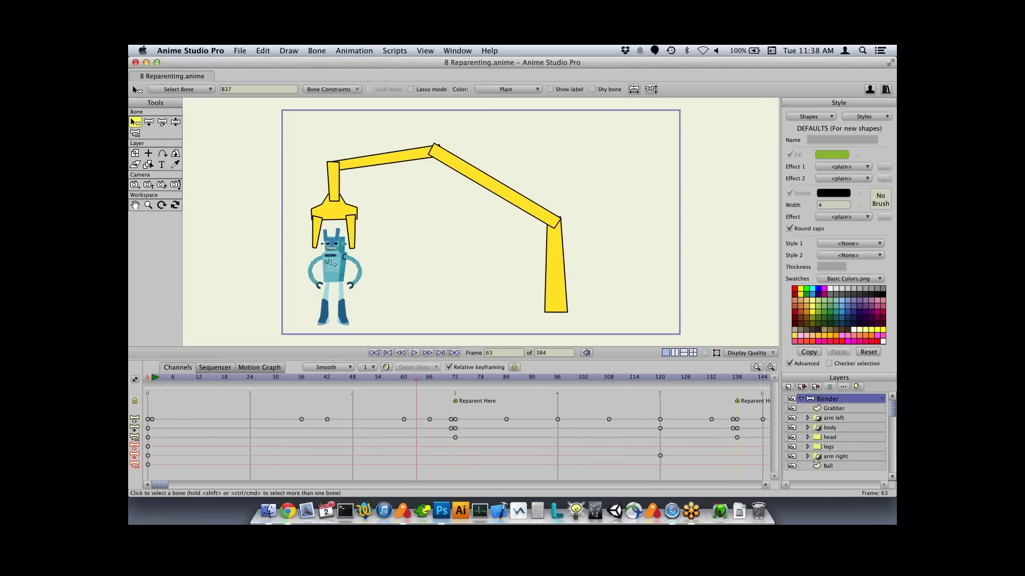
pyautogui.press('p')
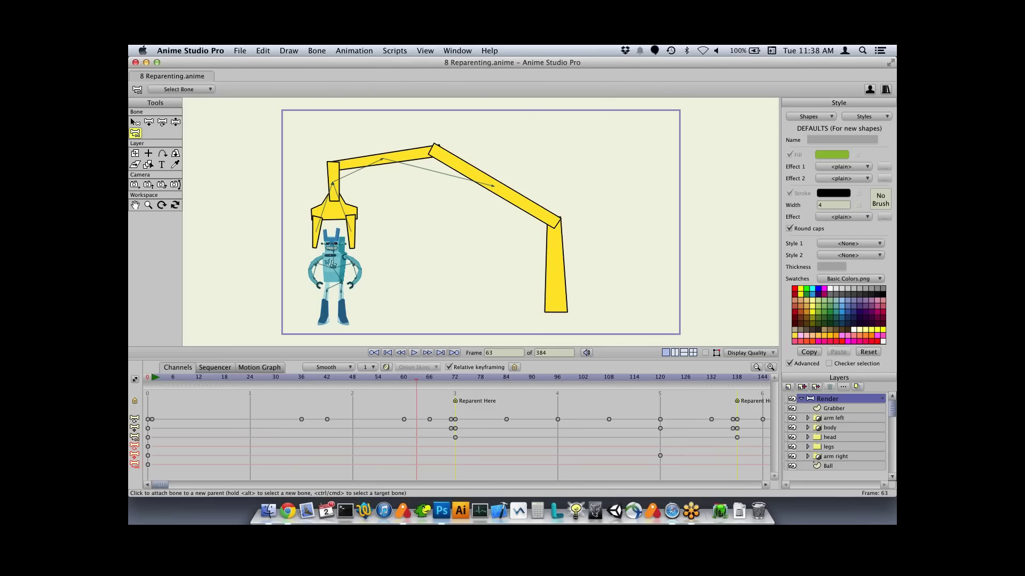
# - Rewind the reparenting animation to frame 0 and open 9 Targeting.anime from the AS11 Features Webinar folder
pyautogui.hotkey('shift', 'Left')
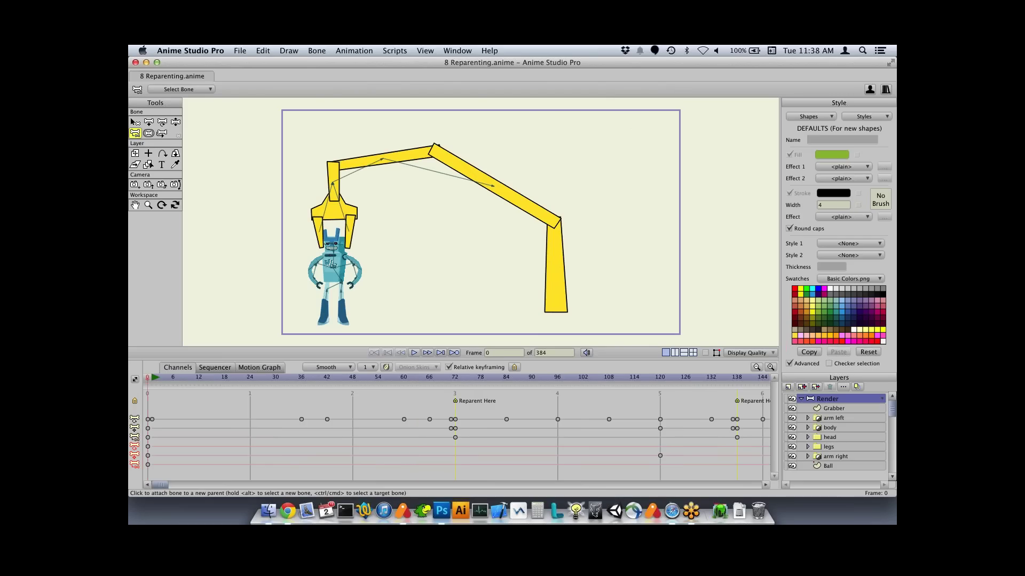
pyautogui.press('super+o')
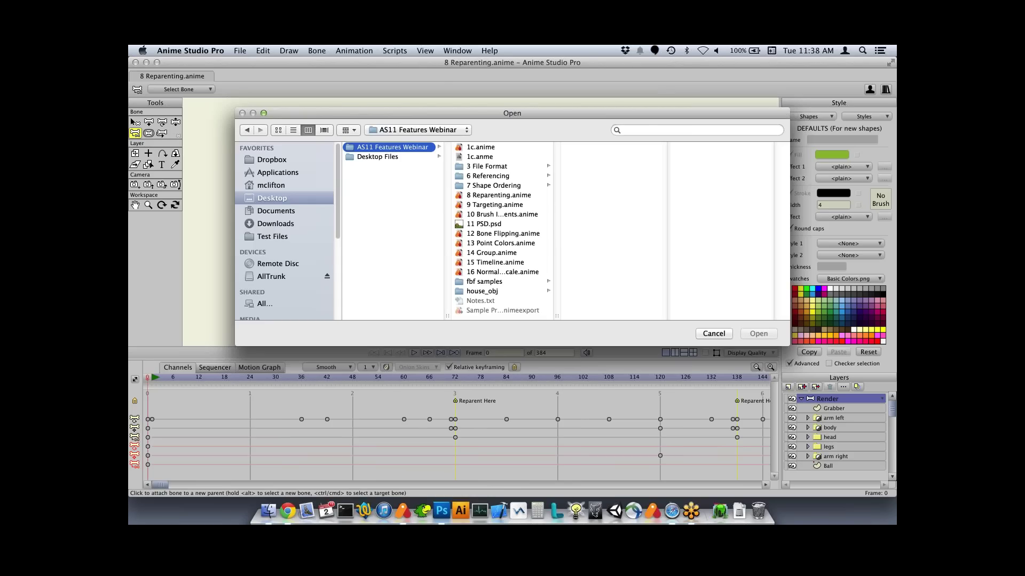
pyautogui.doubleClick(494, 204)
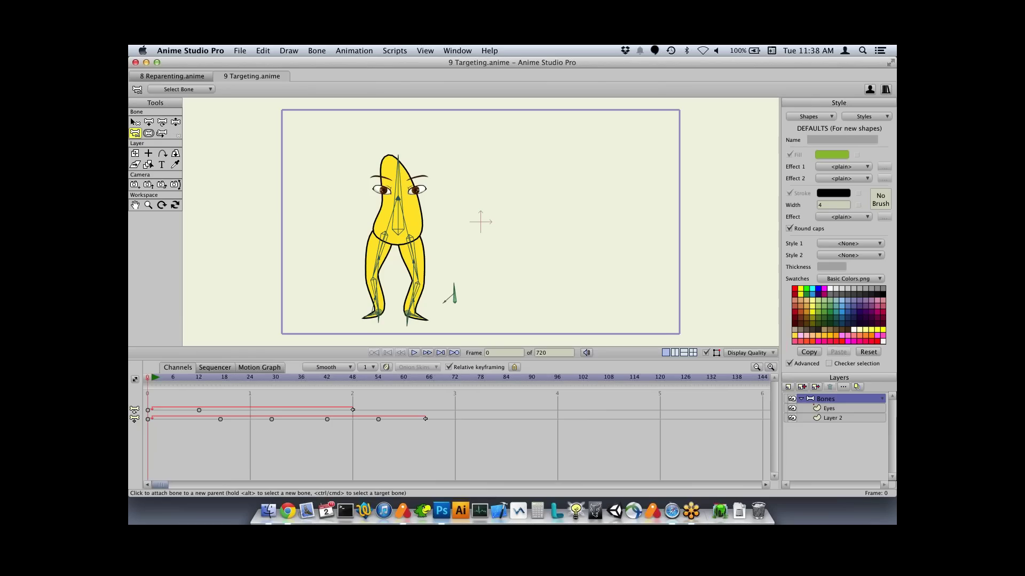
# - Use the Manipulate Bones tool at frame 0 to lower and raise the yellow character's body bone, examining the legs and foot target bones
pyautogui.press('z')
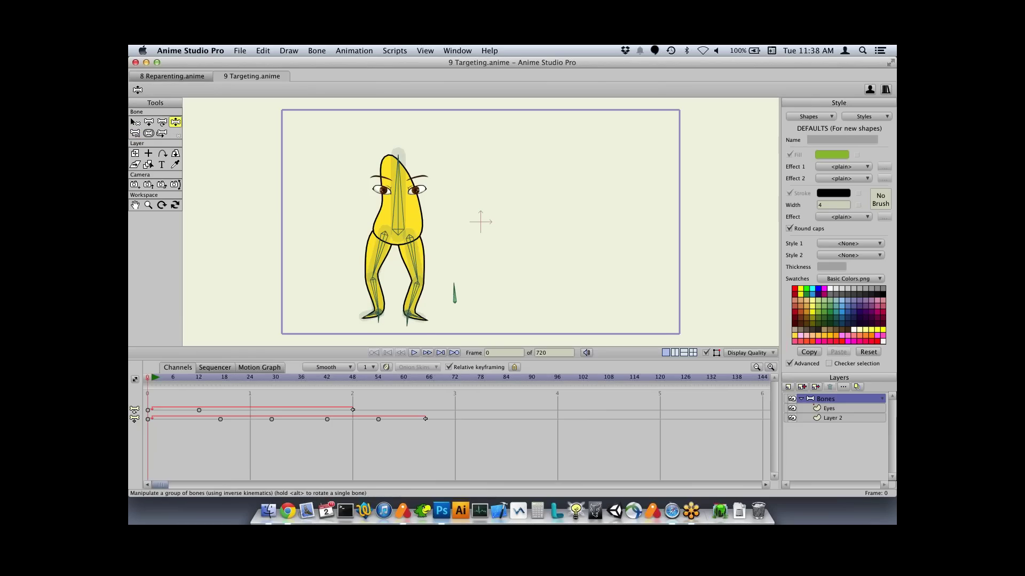
pyautogui.moveTo(397, 203)
pyautogui.mouseDown()
pyautogui.moveTo(385, 213)
pyautogui.moveTo(393, 218)
pyautogui.mouseUp()
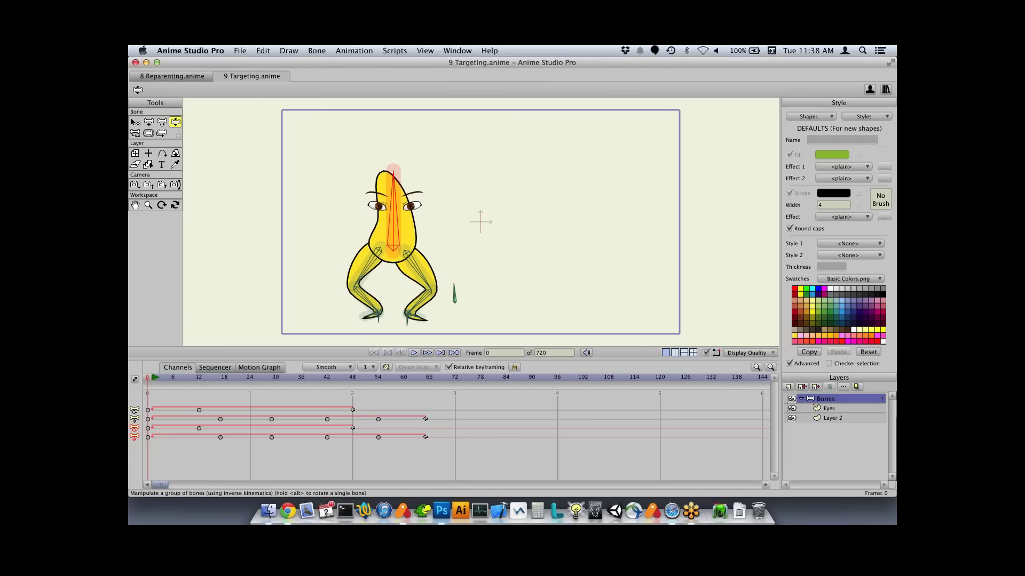
pyautogui.scroll(-3, 481, 222)
pyautogui.scroll(6, 480, 222)
pyautogui.hscroll(-5, 480, 222)
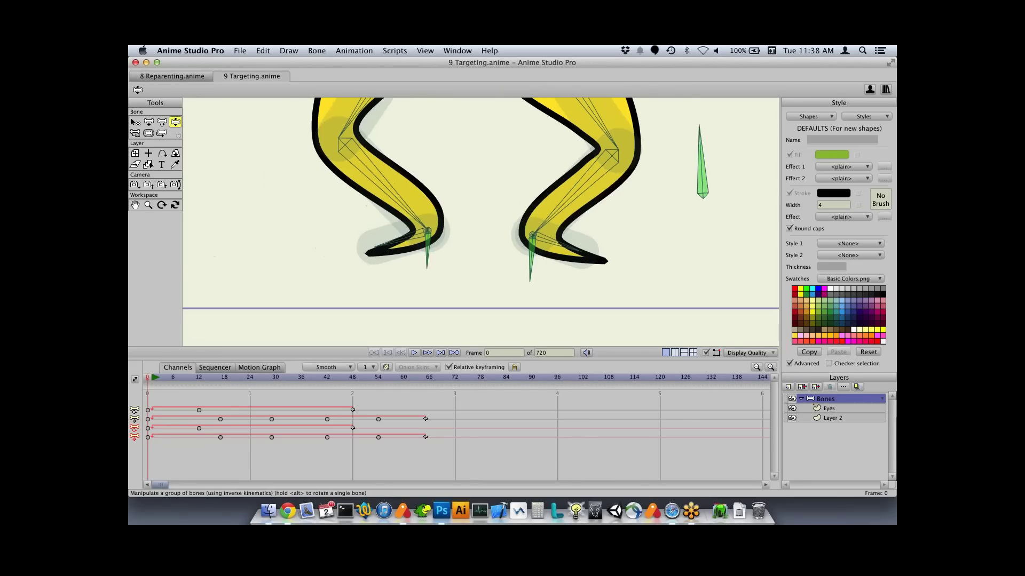
pyautogui.hscroll(2, 480, 222)
pyautogui.hscroll(1, 481, 222)
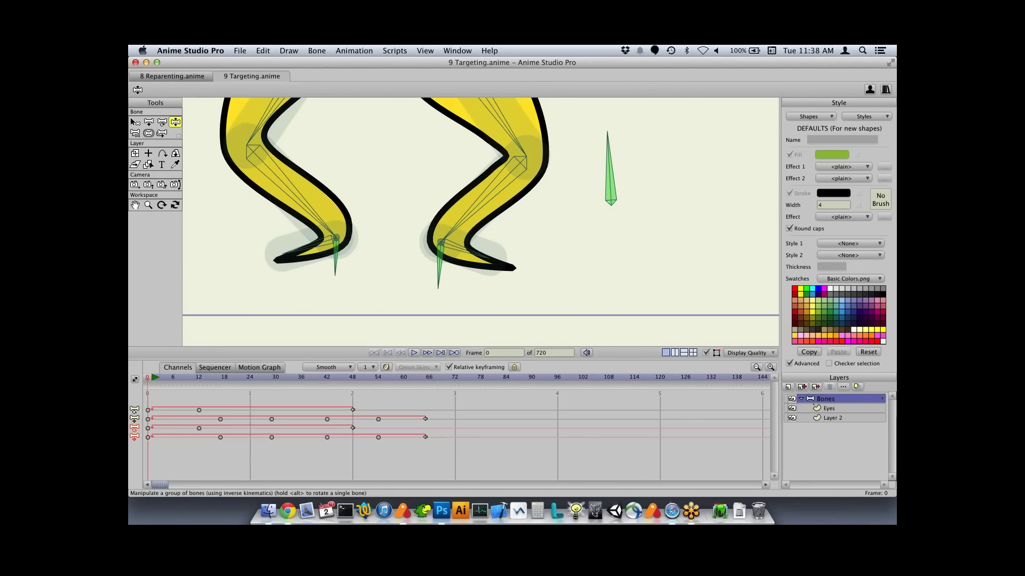
pyautogui.scroll(-5, 480, 213)
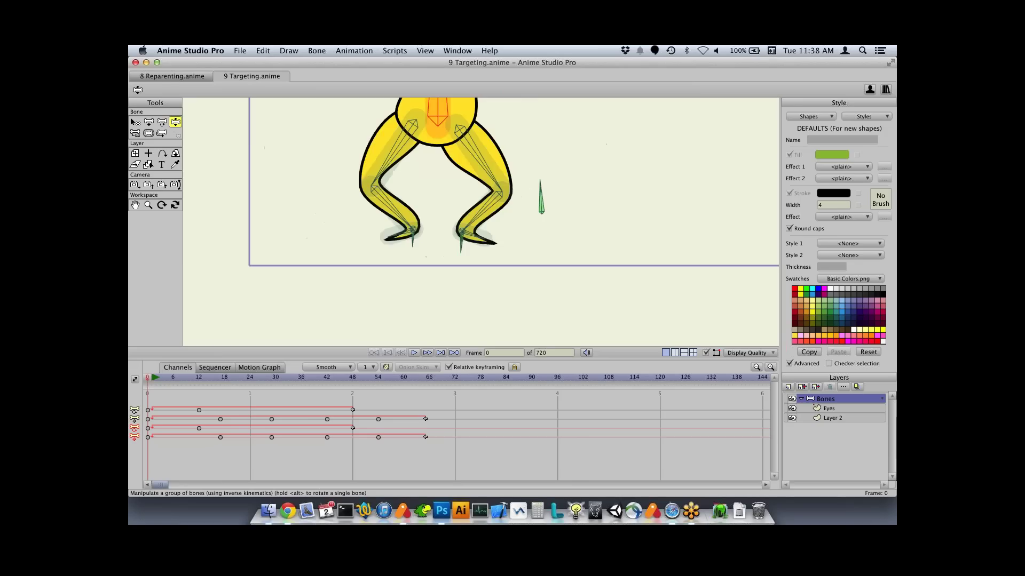
pyautogui.scroll(5, 480, 214)
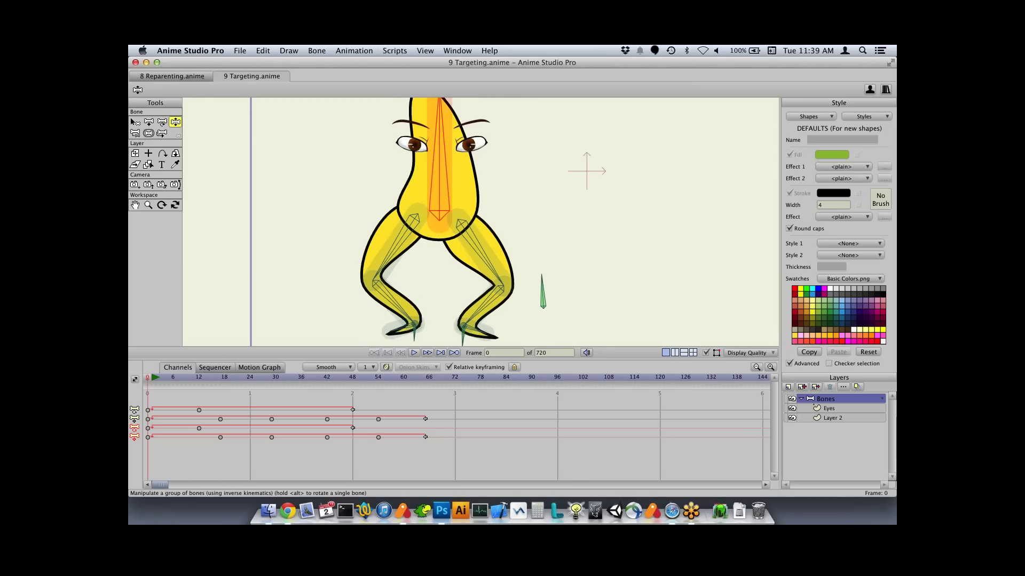
pyautogui.press('Home')
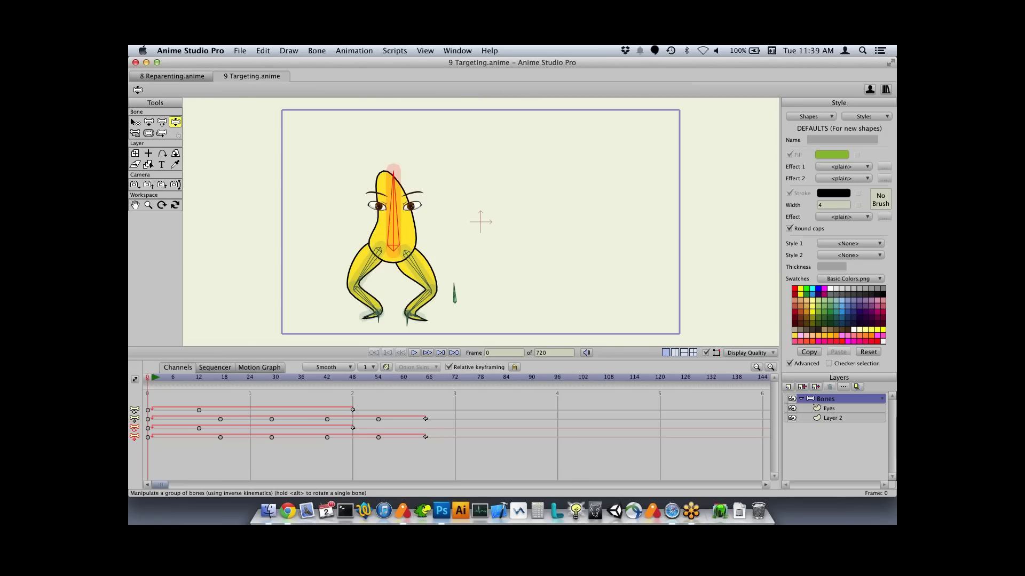
pyautogui.moveTo(394, 211); pyautogui.dragTo(372, 149)
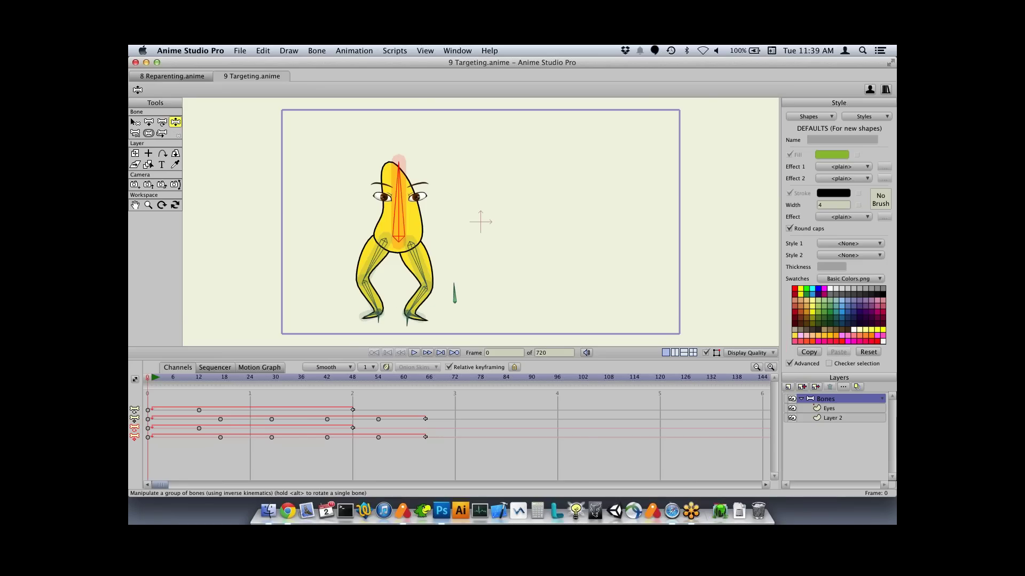
# - Pull the body bone sideways to test the leg targeting, and preview the existing animation before returning to frame 0
pyautogui.moveTo(398, 203); pyautogui.dragTo(376, 217)
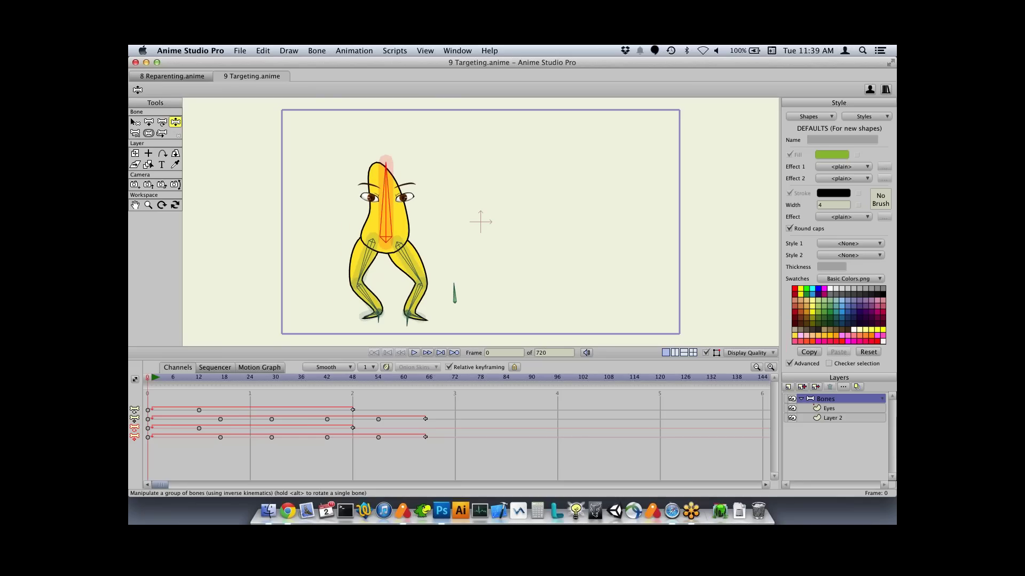
pyautogui.press('b')
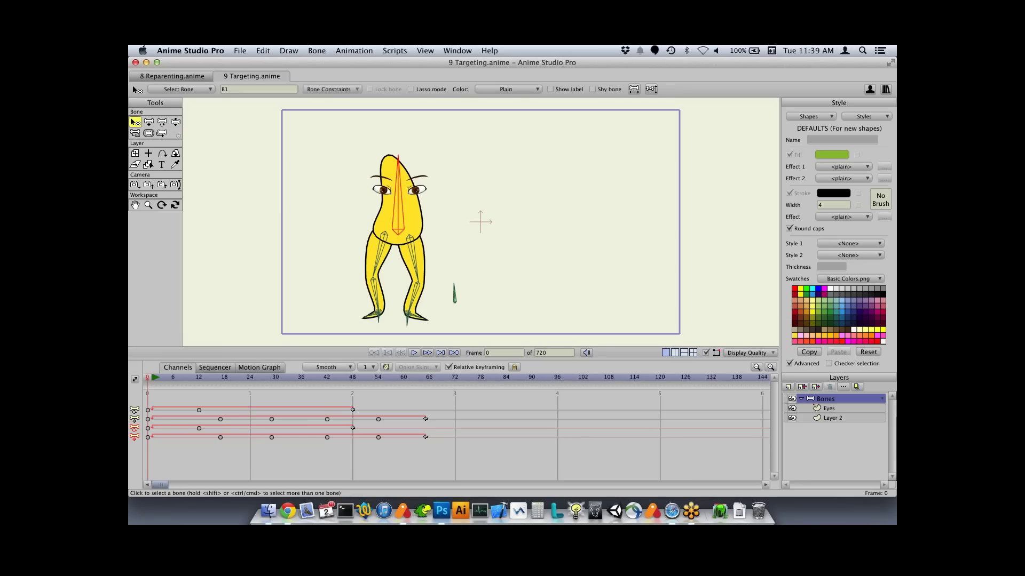
pyautogui.press('space')
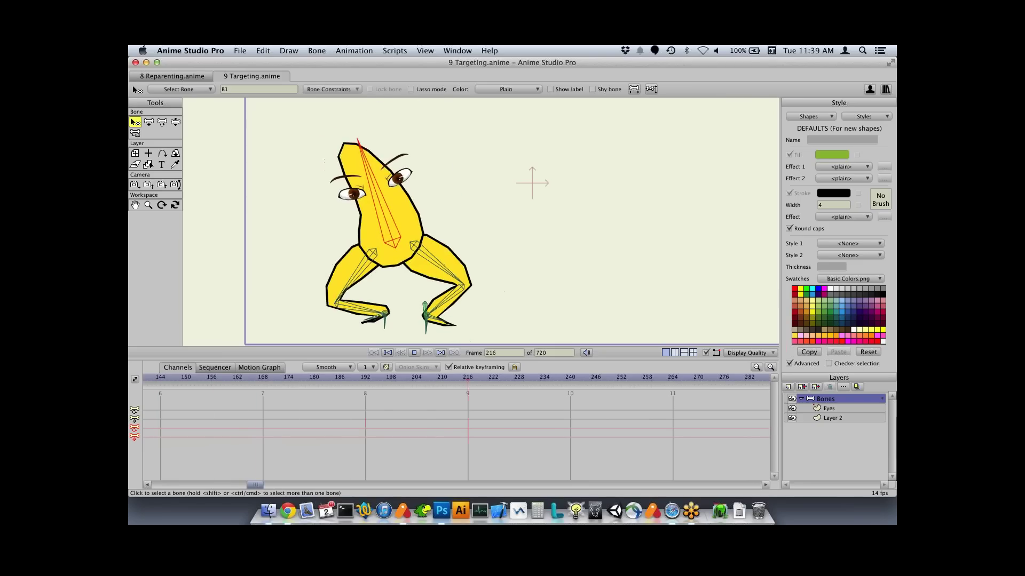
pyautogui.hotkey('shift', 'Left')
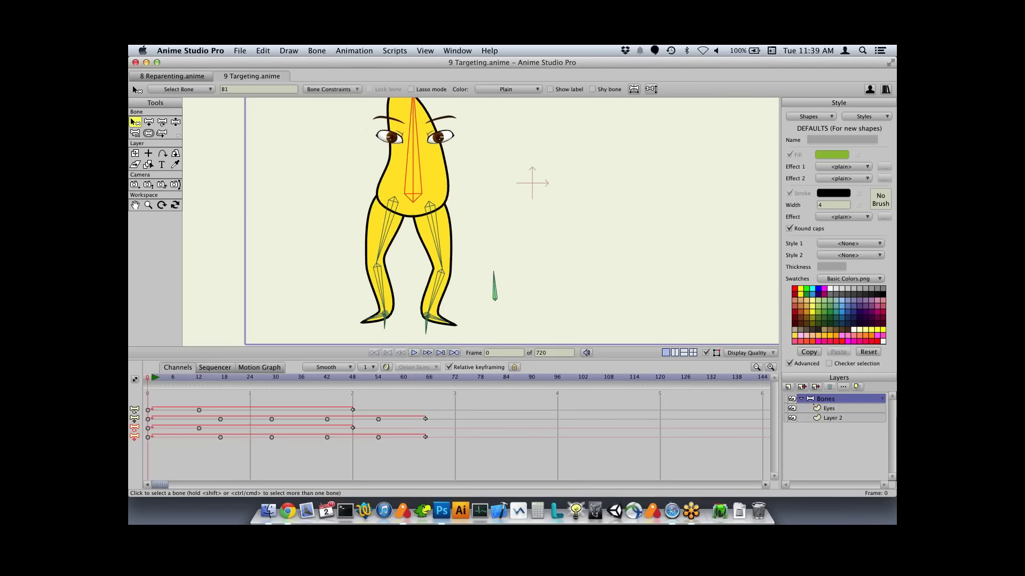
# - At frame 69, assign the target bone at the character's right-hand foot to the shin bone above it
pyautogui.moveTo(148, 377); pyautogui.dragTo(441, 377)
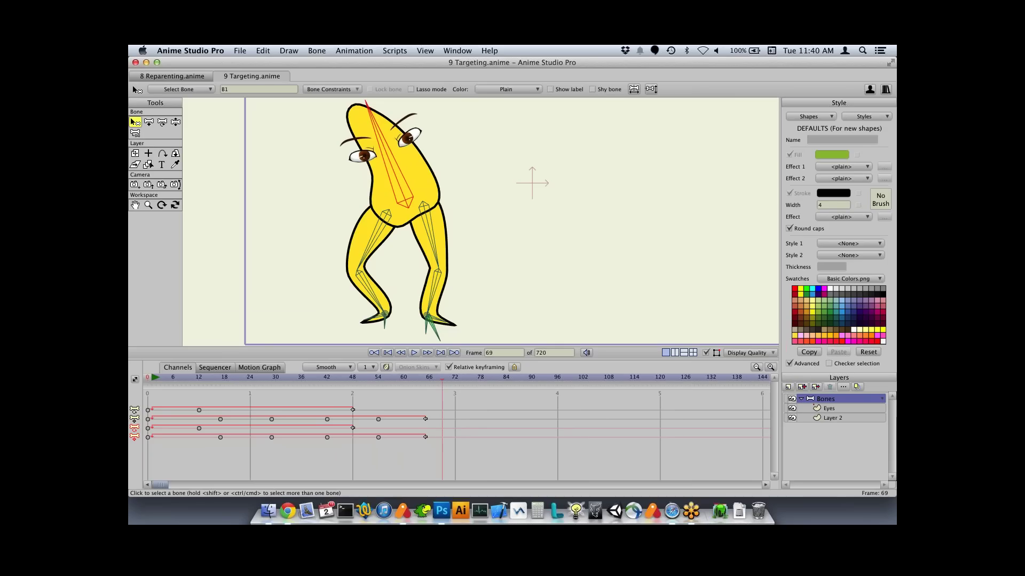
pyautogui.click(433, 291)
pyautogui.click(135, 133)
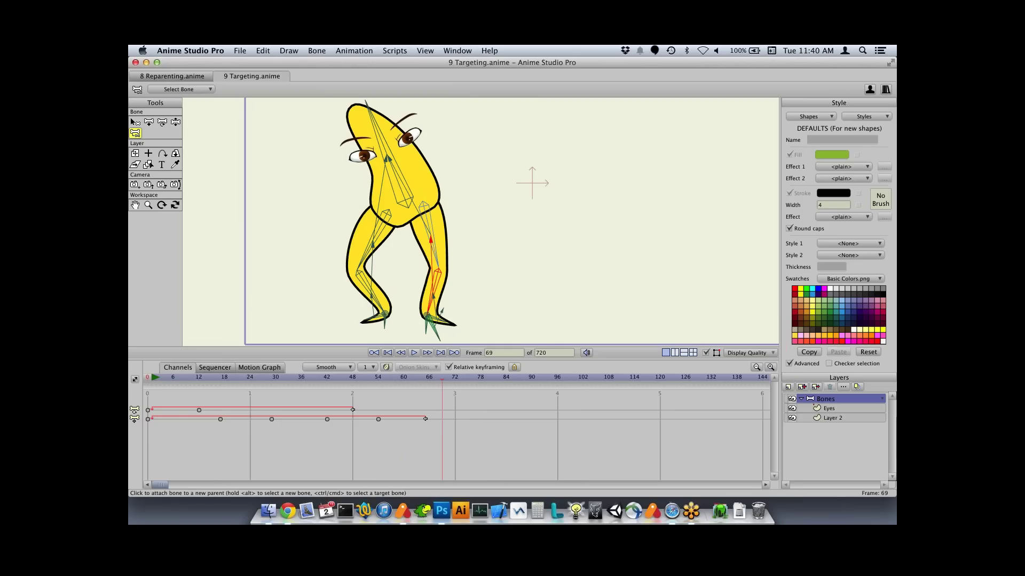
pyautogui.keyDown('super'); pyautogui.click(426, 326); pyautogui.keyUp('super')
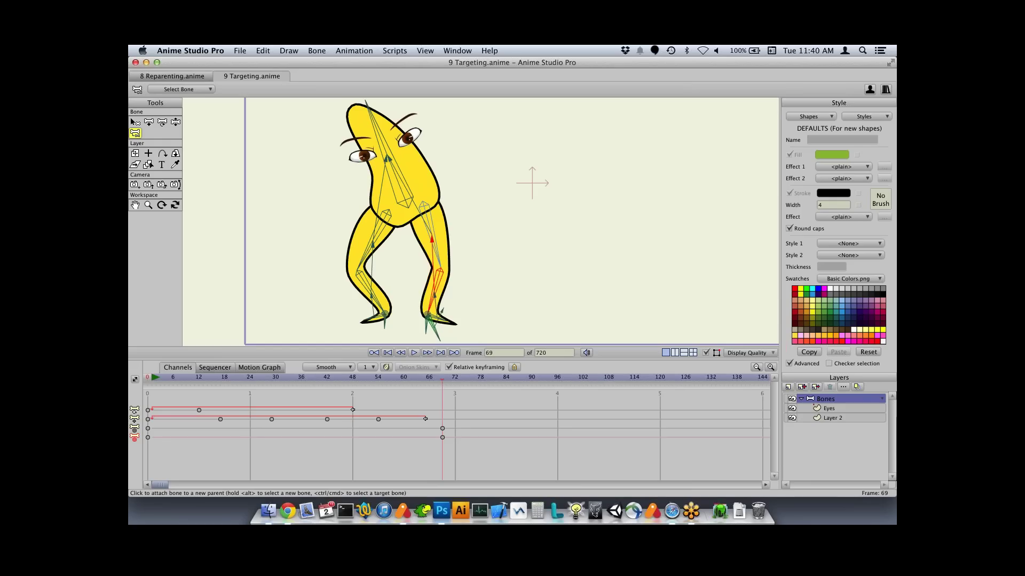
# - Step through the frames after the new target keyframe and play the animation from frame 0 to examine the leg's targeting
pyautogui.press('Right')
pyautogui.press('Right')
pyautogui.press('Right')
pyautogui.press('Right')
pyautogui.press('Right')
pyautogui.press('Right')
pyautogui.press('Right')
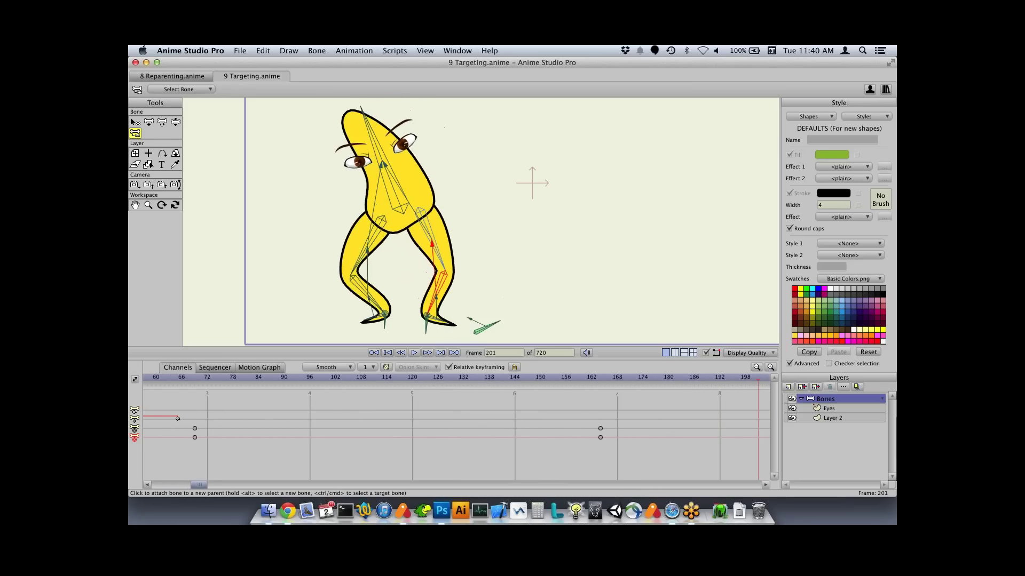
pyautogui.hotkey('shift', 'Left')
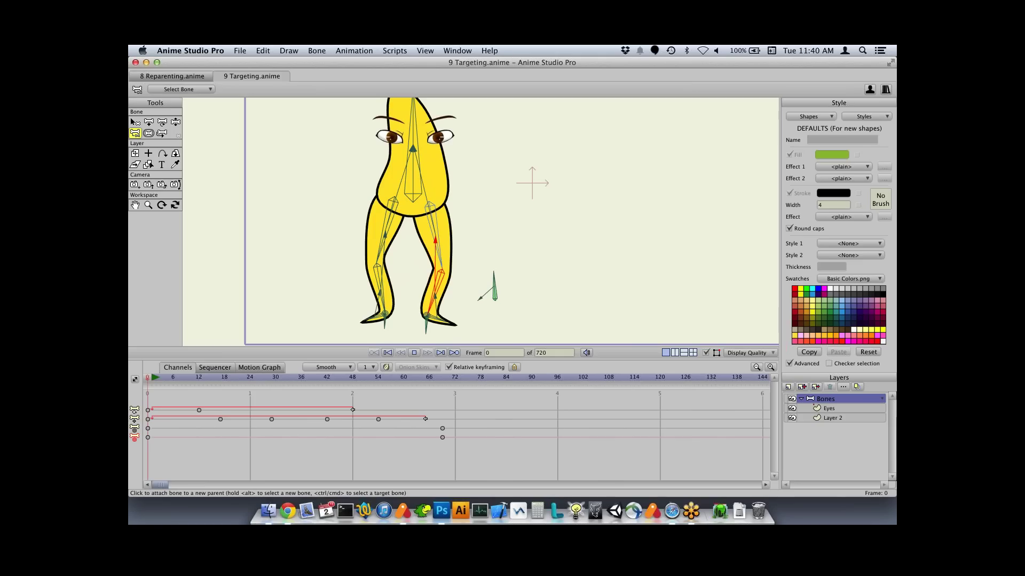
pyautogui.press('space')
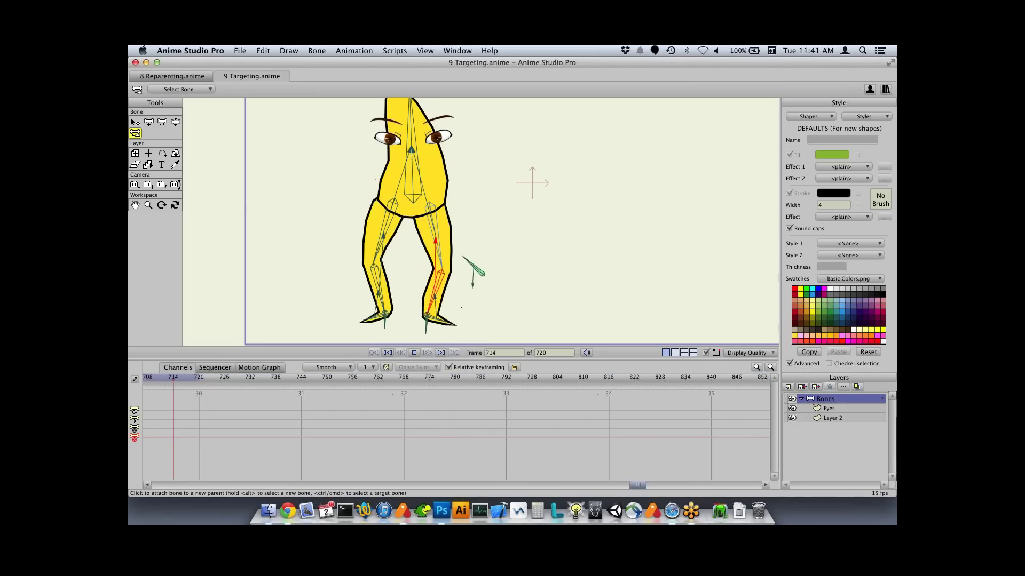
pyautogui.hotkey('shift', 'Left')
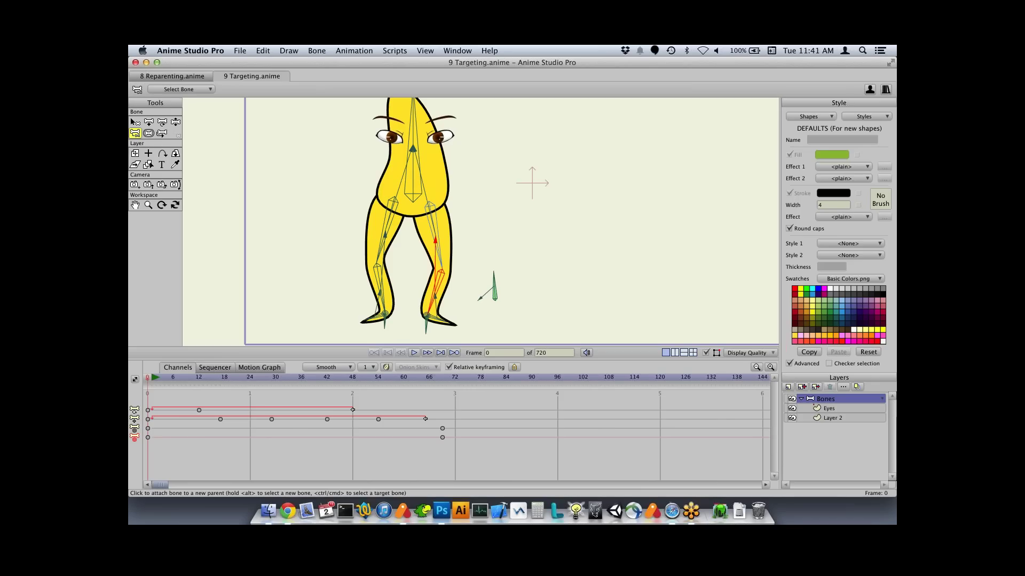
# - Close 9 Targeting.anime and 8 Reparenting.anime without saving, and create a new blank document
pyautogui.press('super+w')
pyautogui.press('super+d')
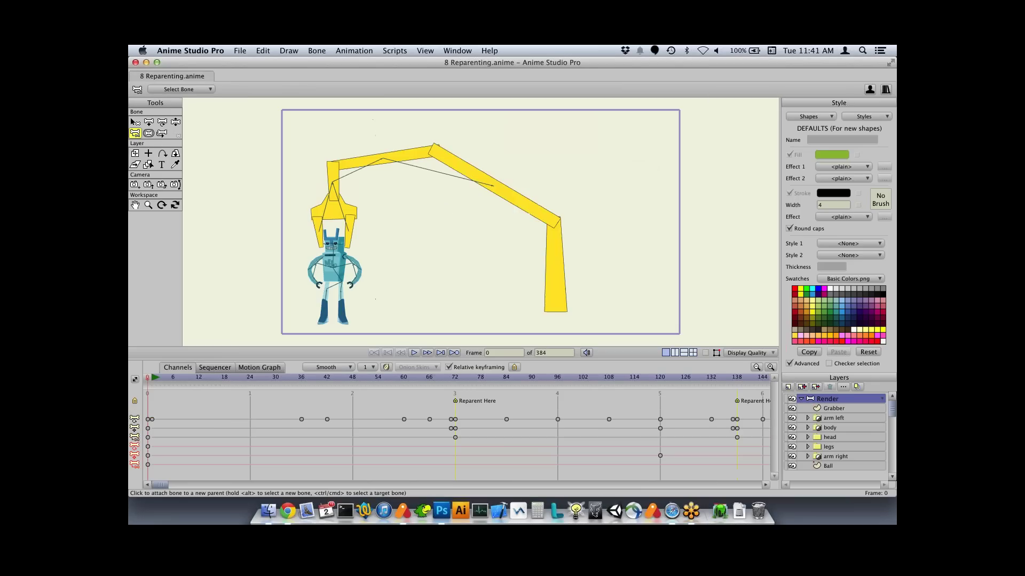
pyautogui.press('super+w')
pyautogui.press('super+d')
pyautogui.press('super+n')
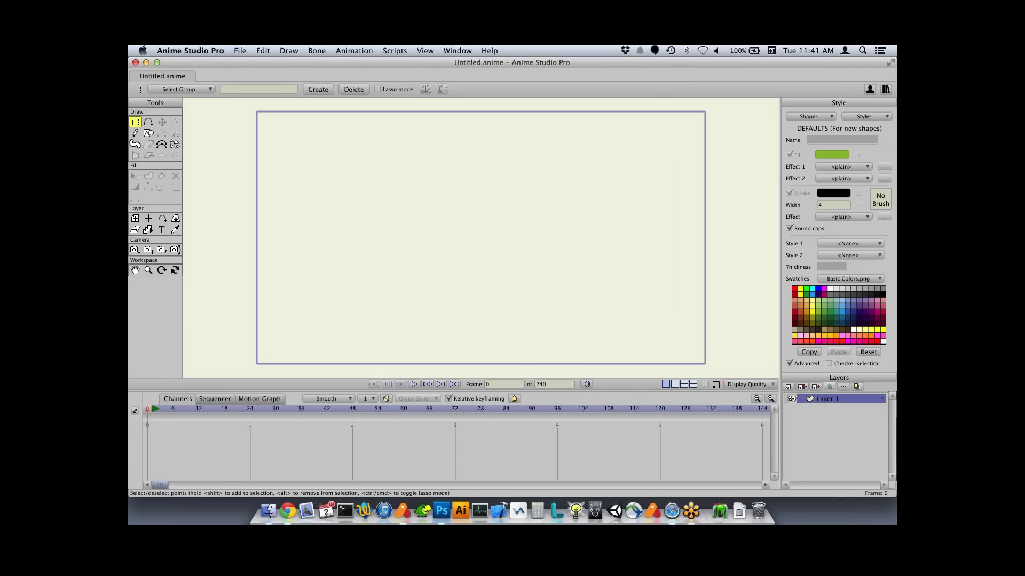
# - Reduce the Freehand tool's smoothing to a low setting and set the stroke width to 18.40
pyautogui.press('f')
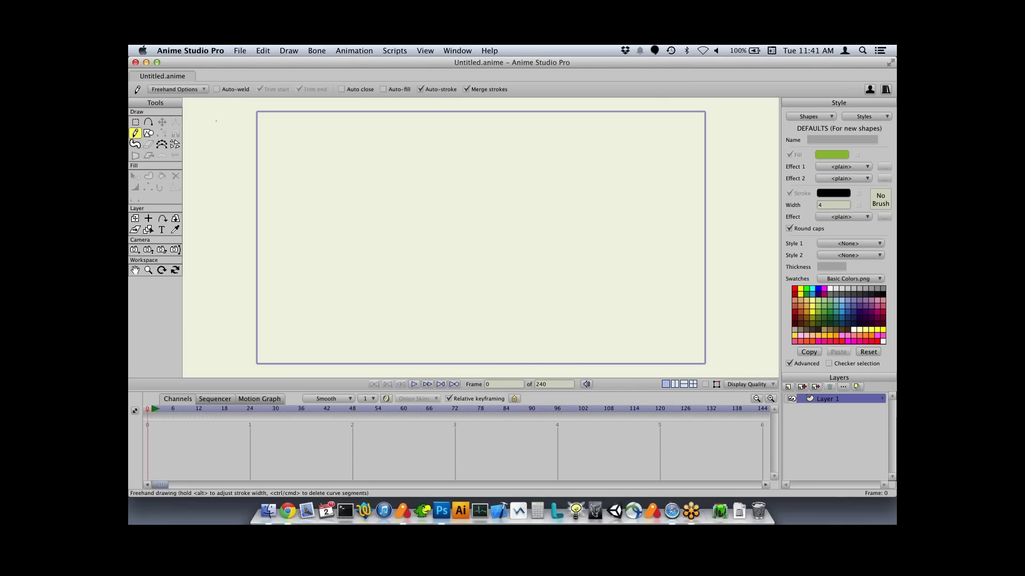
pyautogui.click(178, 89)
pyautogui.moveTo(231, 214); pyautogui.dragTo(171, 213)
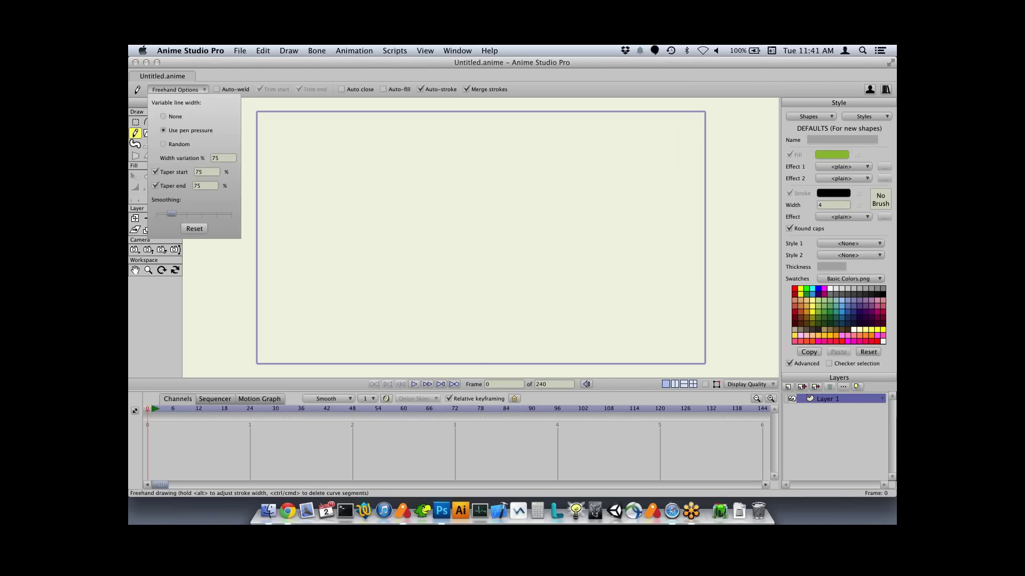
pyautogui.click(356, 175)
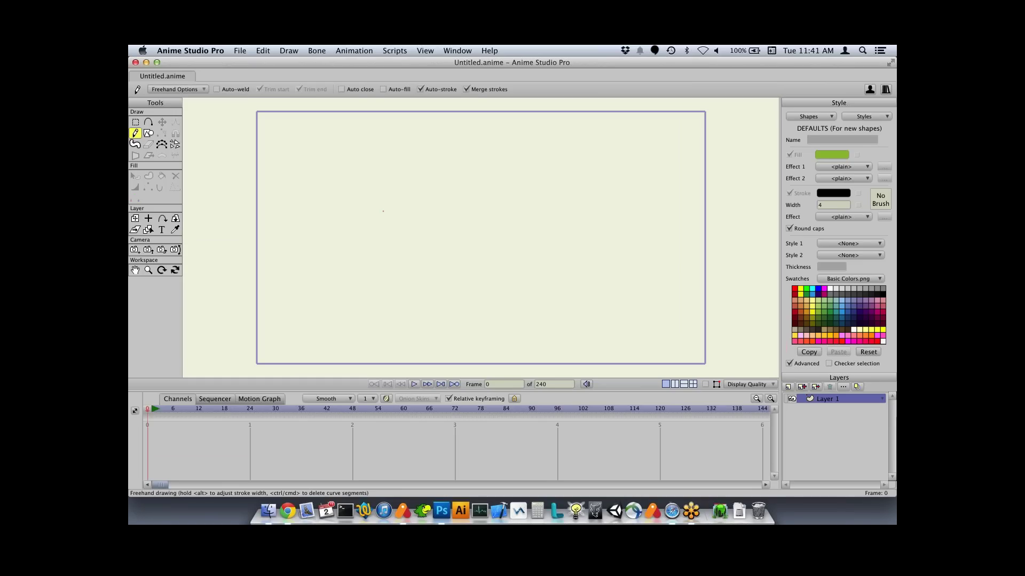
pyautogui.keyDown('alt'); pyautogui.moveTo(377, 201); pyautogui.dragTo(359, 203); pyautogui.keyUp('alt')
# - Draw several large and small freehand test loops on the canvas with low smoothing and undo them all
pyautogui.moveTo(385, 143)
pyautogui.mouseDown()
pyautogui.moveTo(338, 163)
pyautogui.moveTo(344, 233)
pyautogui.moveTo(374, 140)
pyautogui.mouseUp()
pyautogui.moveTo(536, 184)
pyautogui.mouseDown()
pyautogui.moveTo(600, 247)
pyautogui.moveTo(504, 197)
pyautogui.moveTo(538, 185)
pyautogui.mouseUp()
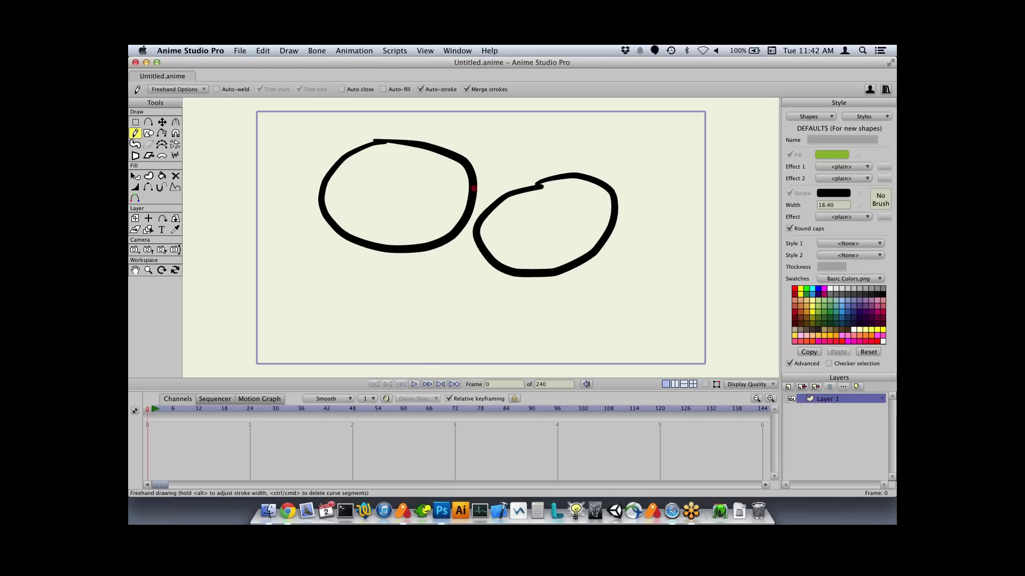
pyautogui.press('super+z')
pyautogui.press('super+z')
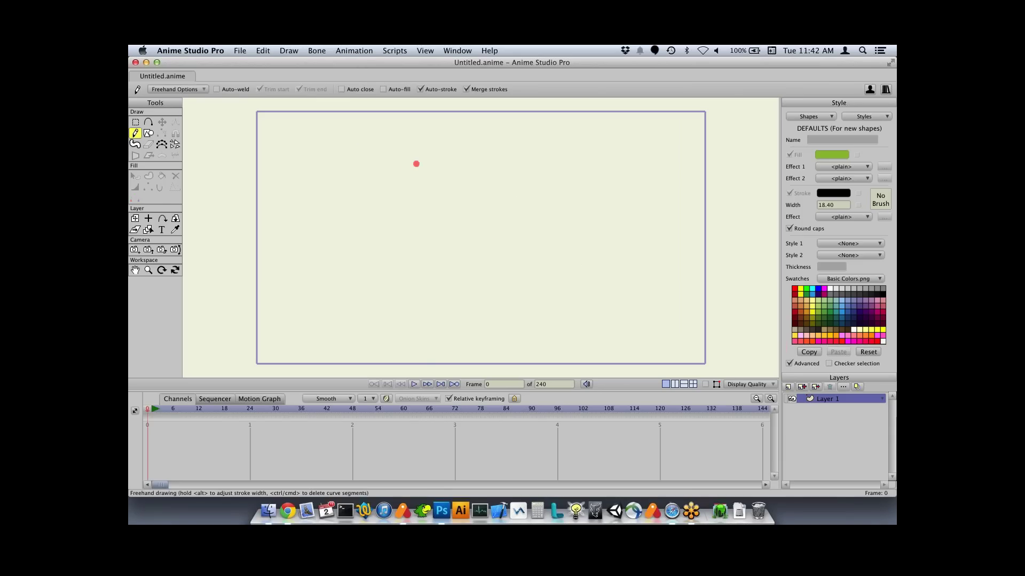
pyautogui.moveTo(424, 152)
pyautogui.mouseDown()
pyautogui.moveTo(408, 165)
pyautogui.moveTo(435, 144)
pyautogui.mouseUp()
pyautogui.moveTo(579, 217); pyautogui.dragTo(623, 276)
pyautogui.moveTo(559, 239); pyautogui.dragTo(563, 174)
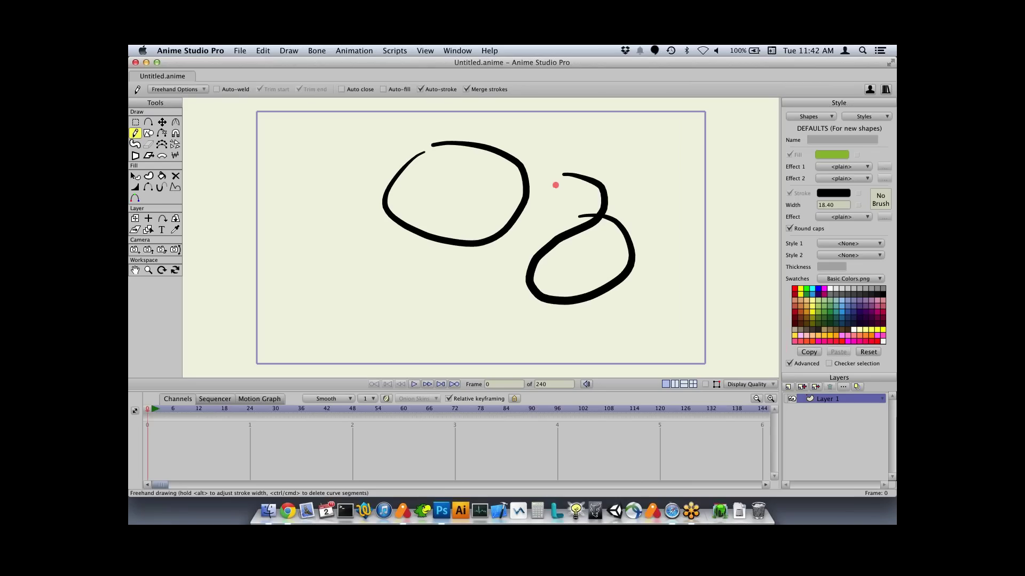
pyautogui.press('super+z')
pyautogui.press('super+z')
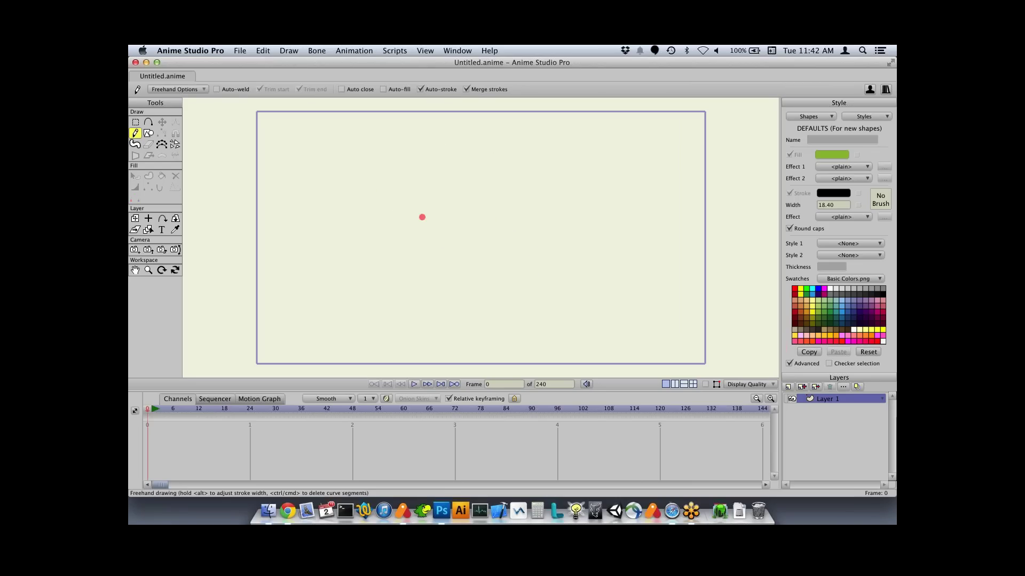
pyautogui.moveTo(441, 172)
pyautogui.mouseDown()
pyautogui.moveTo(418, 205)
pyautogui.moveTo(464, 236)
pyautogui.moveTo(476, 200)
pyautogui.moveTo(448, 175)
pyautogui.mouseUp()
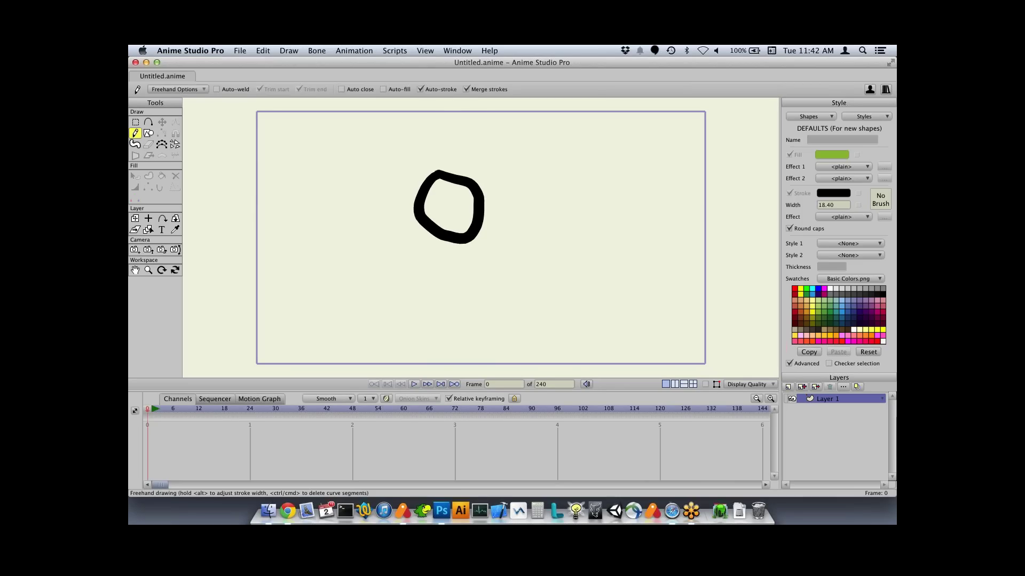
pyautogui.press('super+z')
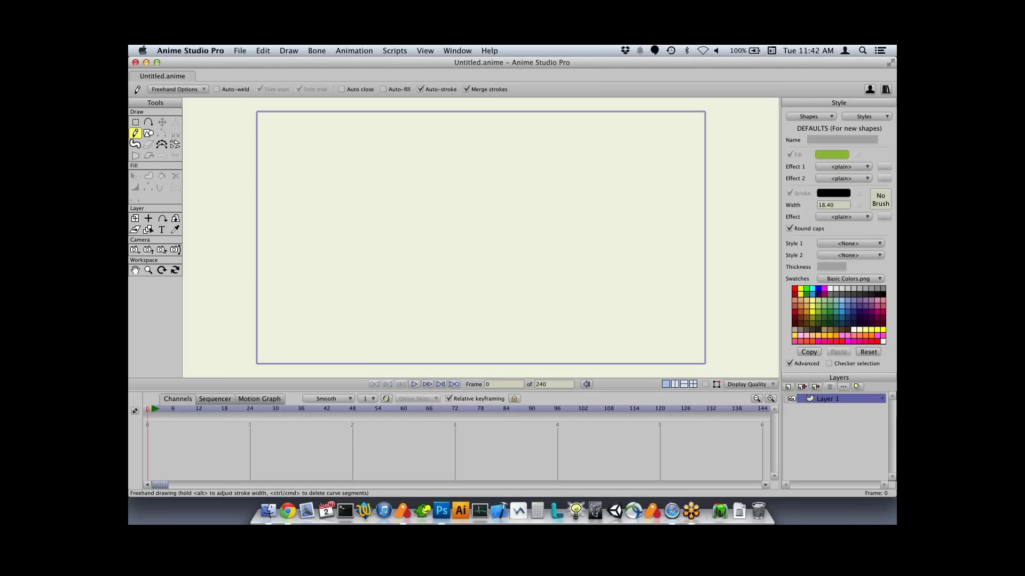
# - Raise the Freehand tool's smoothing to a high setting
pyautogui.click(176, 89)
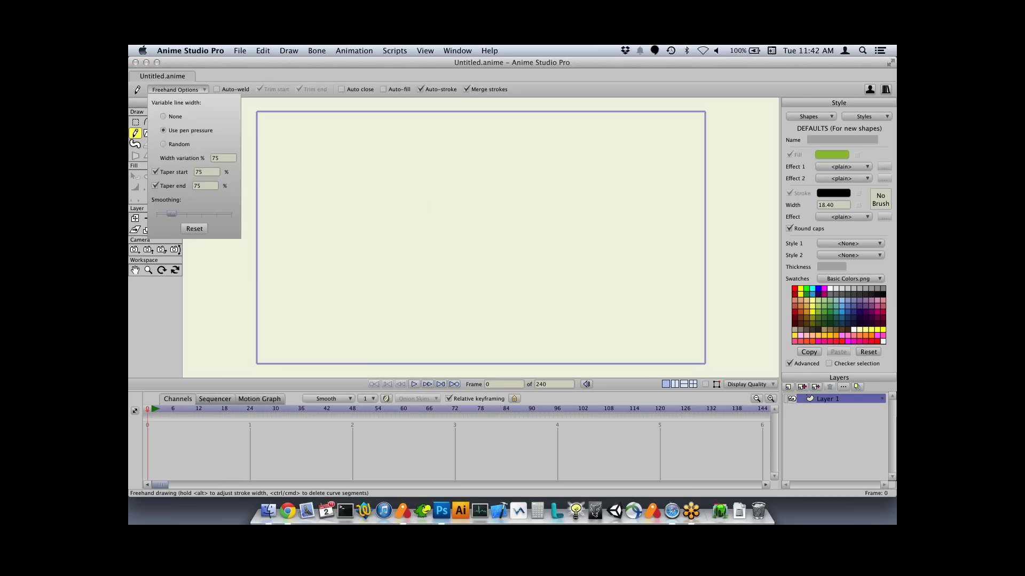
pyautogui.moveTo(171, 214); pyautogui.dragTo(217, 213)
pyautogui.click(341, 172)
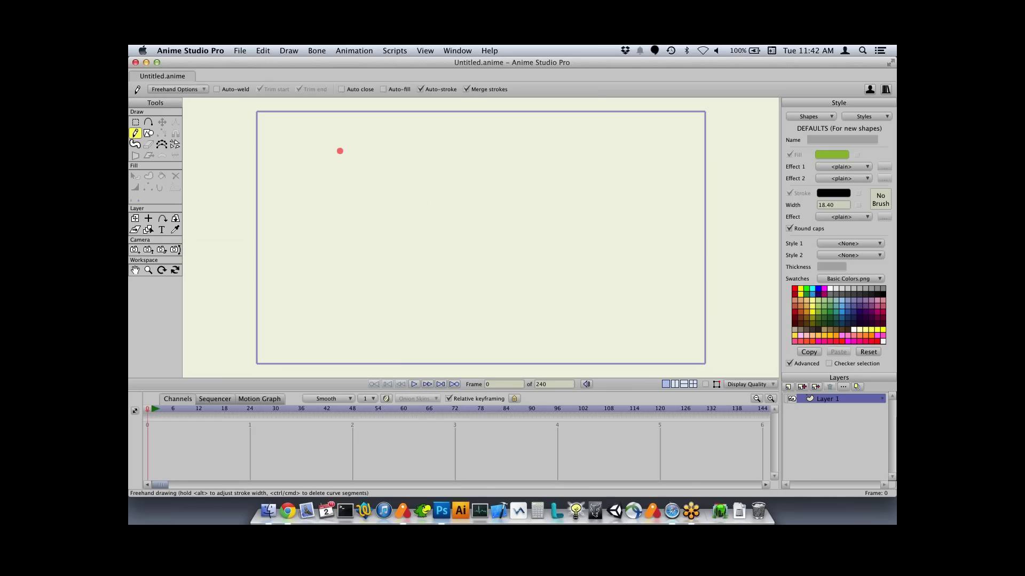
# - Draw a series of freehand test strokes with high smoothing across the canvas, undoing each one
pyautogui.moveTo(339, 145)
pyautogui.mouseDown()
pyautogui.moveTo(331, 169)
pyautogui.moveTo(352, 176)
pyautogui.moveTo(425, 142)
pyautogui.moveTo(475, 272)
pyautogui.moveTo(524, 269)
pyautogui.moveTo(549, 241)
pyautogui.moveTo(541, 172)
pyautogui.moveTo(486, 209)
pyautogui.moveTo(474, 299)
pyautogui.moveTo(435, 335)
pyautogui.moveTo(395, 302)
pyautogui.moveTo(395, 283)
pyautogui.moveTo(438, 281)
pyautogui.moveTo(544, 314)
pyautogui.moveTo(592, 308)
pyautogui.moveTo(621, 275)
pyautogui.moveTo(620, 203)
pyautogui.moveTo(581, 244)
pyautogui.moveTo(568, 336)
pyautogui.moveTo(459, 341)
pyautogui.moveTo(352, 328)
pyautogui.moveTo(307, 222)
pyautogui.moveTo(339, 224)
pyautogui.mouseUp()
pyautogui.press('super+z')
pyautogui.moveTo(320, 170)
pyautogui.mouseDown()
pyautogui.moveTo(383, 127)
pyautogui.moveTo(453, 244)
pyautogui.moveTo(585, 204)
pyautogui.moveTo(524, 170)
pyautogui.moveTo(338, 294)
pyautogui.moveTo(409, 278)
pyautogui.moveTo(459, 322)
pyautogui.mouseUp()
pyautogui.press('super+z')
pyautogui.moveTo(432, 174)
pyautogui.mouseDown()
pyautogui.moveTo(416, 267)
pyautogui.moveTo(491, 271)
pyautogui.moveTo(505, 244)
pyautogui.moveTo(497, 177)
pyautogui.moveTo(436, 175)
pyautogui.moveTo(452, 161)
pyautogui.moveTo(399, 248)
pyautogui.moveTo(576, 190)
pyautogui.moveTo(528, 143)
pyautogui.moveTo(490, 144)
pyautogui.mouseUp()
pyautogui.press('super+z')
pyautogui.press('super+z')
pyautogui.moveTo(441, 159)
pyautogui.mouseDown()
pyautogui.moveTo(593, 216)
pyautogui.moveTo(425, 155)
pyautogui.mouseUp()
pyautogui.press('super+z')
pyautogui.moveTo(297, 195)
pyautogui.mouseDown()
pyautogui.moveTo(421, 160)
pyautogui.moveTo(588, 274)
pyautogui.moveTo(709, 317)
pyautogui.mouseUp()
pyautogui.press('super+z')
pyautogui.moveTo(304, 163)
pyautogui.mouseDown()
pyautogui.moveTo(328, 152)
pyautogui.moveTo(346, 158)
pyautogui.moveTo(403, 202)
pyautogui.moveTo(662, 314)
pyautogui.mouseUp()
pyautogui.press('super+z')
# - Check the Freehand smoothing setting, draw two adjoining test loops and trailing wavy lines, and undo all the strokes
pyautogui.click(177, 89)
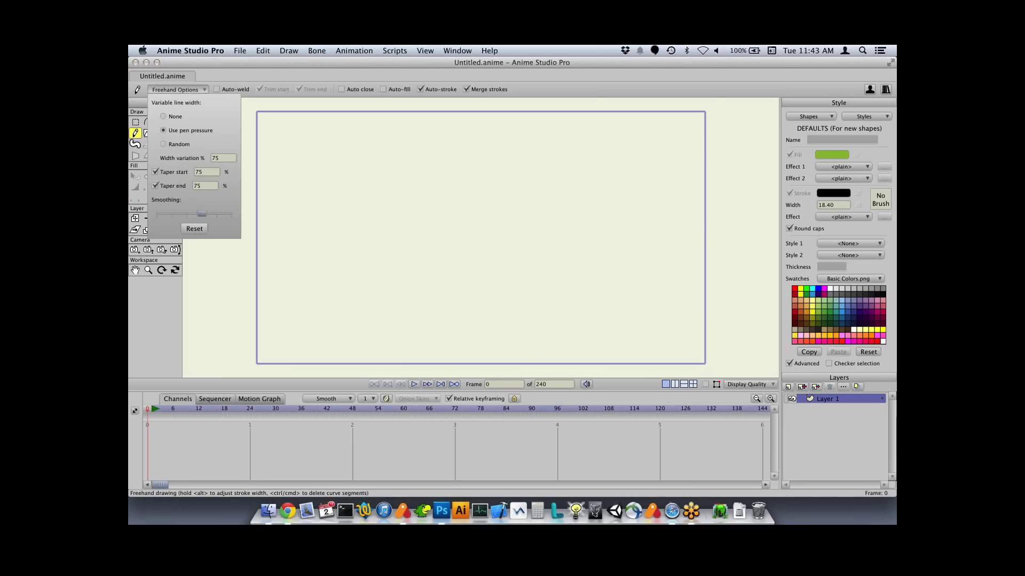
pyautogui.click(290, 258)
pyautogui.moveTo(405, 158)
pyautogui.mouseDown()
pyautogui.moveTo(363, 175)
pyautogui.moveTo(499, 208)
pyautogui.moveTo(472, 172)
pyautogui.moveTo(404, 156)
pyautogui.mouseUp()
pyautogui.moveTo(524, 172)
pyautogui.mouseDown()
pyautogui.moveTo(579, 181)
pyautogui.moveTo(556, 218)
pyautogui.moveTo(518, 178)
pyautogui.moveTo(555, 170)
pyautogui.mouseUp()
pyautogui.moveTo(563, 219); pyautogui.dragTo(701, 313)
pyautogui.moveTo(485, 273)
pyautogui.mouseDown()
pyautogui.moveTo(570, 294)
pyautogui.moveTo(671, 251)
pyautogui.mouseUp()
pyautogui.press('super+z')
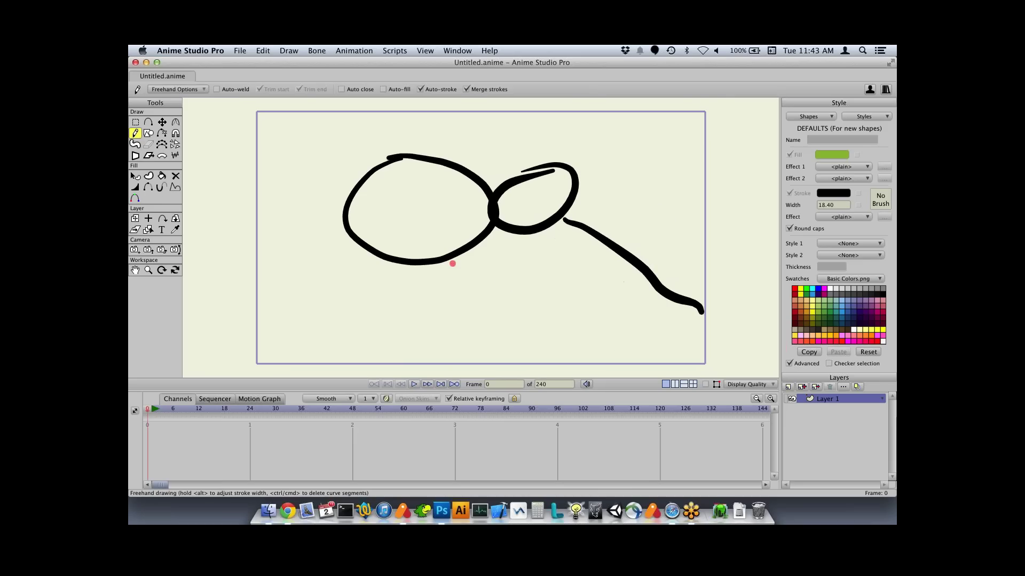
pyautogui.press('super+z')
pyautogui.press('super+z')
pyautogui.press('super+z')
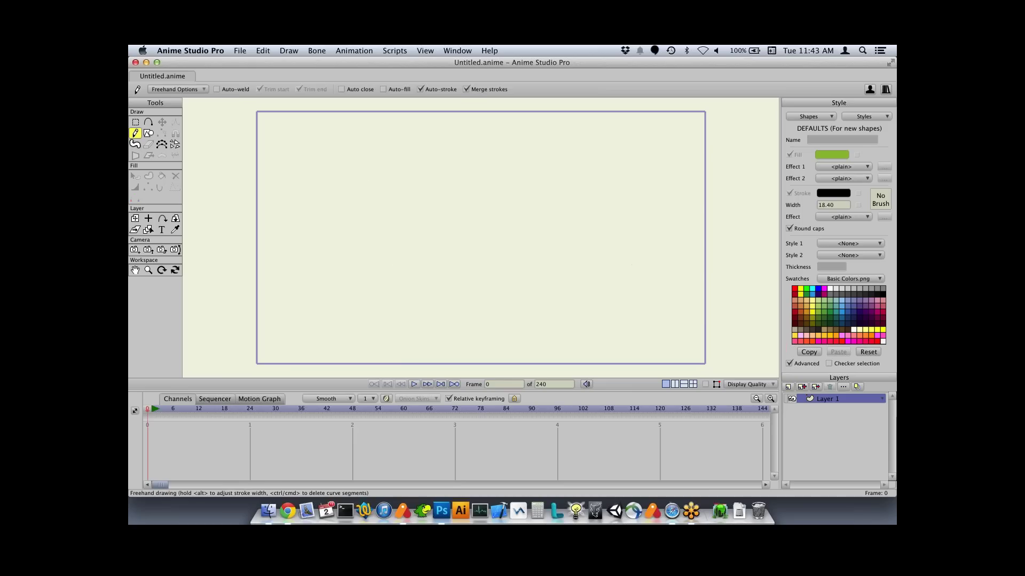
# - Set the Freehand tool's smoothing to its minimum
pyautogui.click(178, 89)
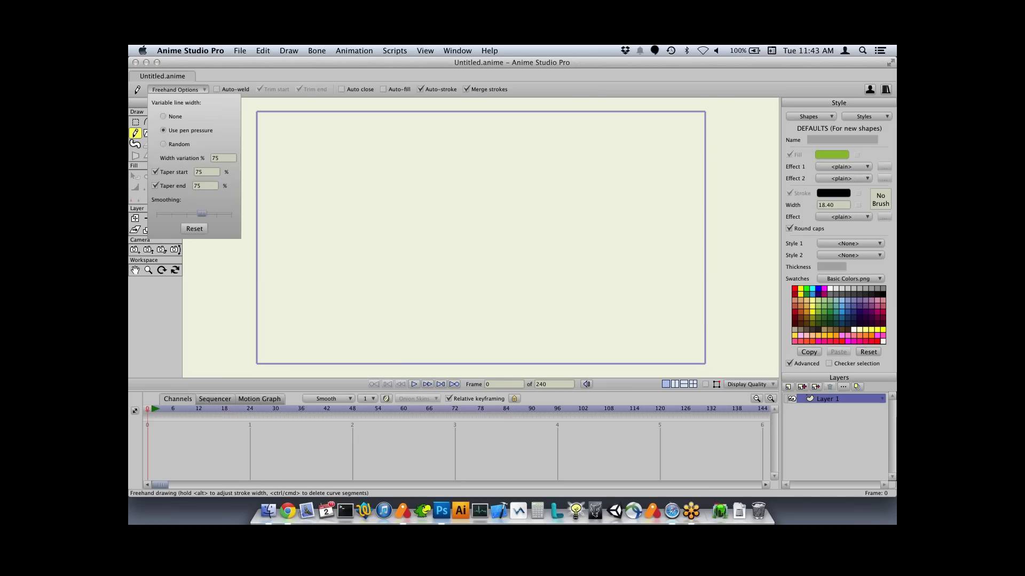
pyautogui.moveTo(201, 214); pyautogui.dragTo(156, 213)
pyautogui.press('Escape')
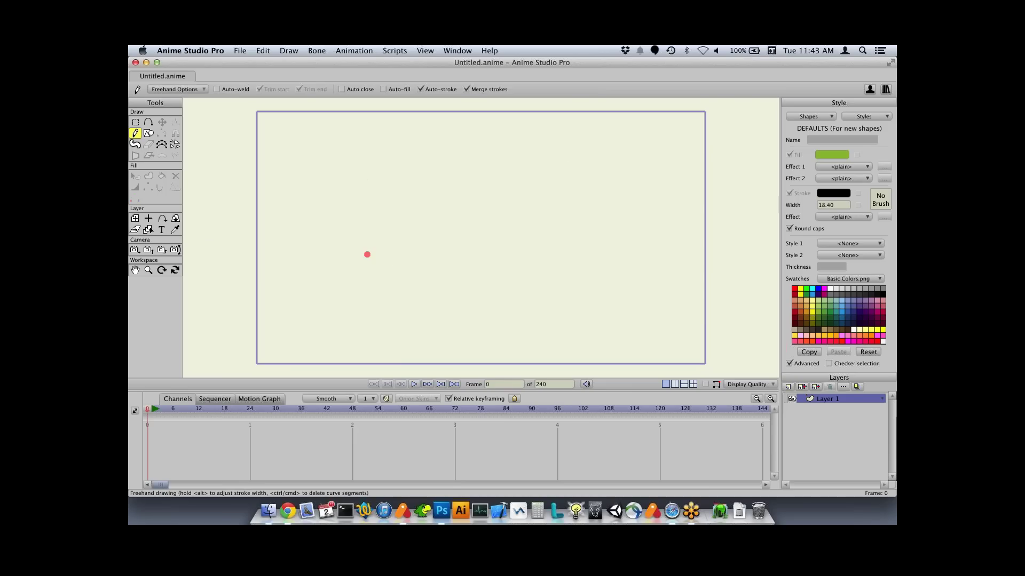
# - Draw a winding test curve and a loop with minimum smoothing, undoing each, and review the Freehand options
pyautogui.moveTo(374, 159)
pyautogui.mouseDown()
pyautogui.moveTo(354, 165)
pyautogui.moveTo(451, 190)
pyautogui.moveTo(615, 270)
pyautogui.mouseUp()
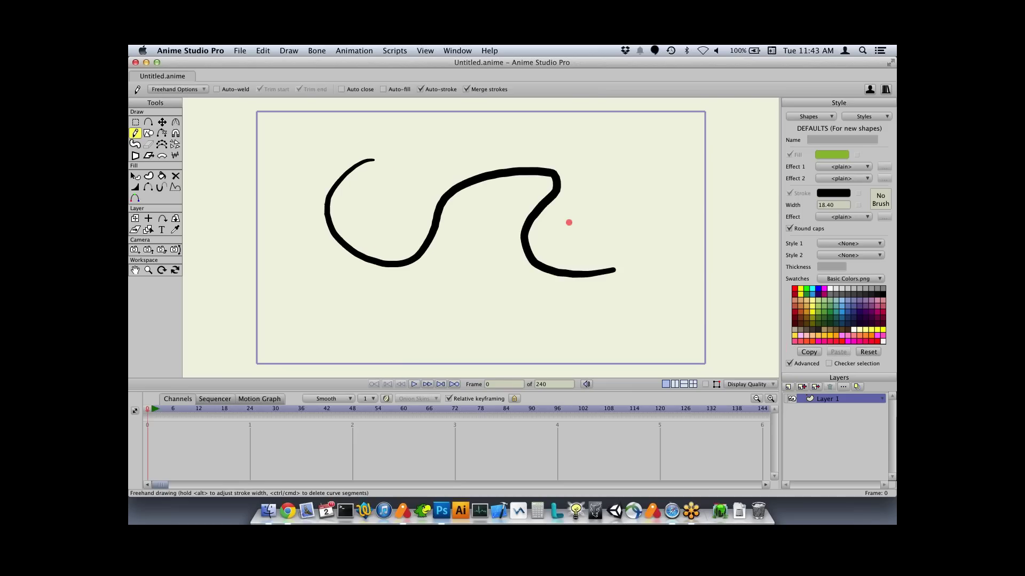
pyautogui.press('super+z')
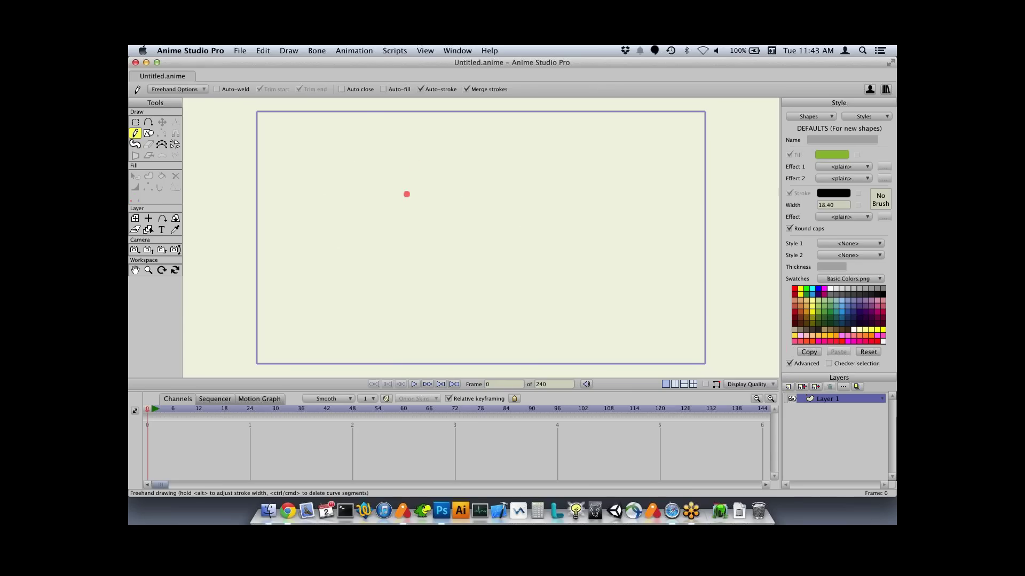
pyautogui.moveTo(407, 174)
pyautogui.mouseDown()
pyautogui.moveTo(359, 219)
pyautogui.moveTo(492, 184)
pyautogui.moveTo(404, 172)
pyautogui.mouseUp()
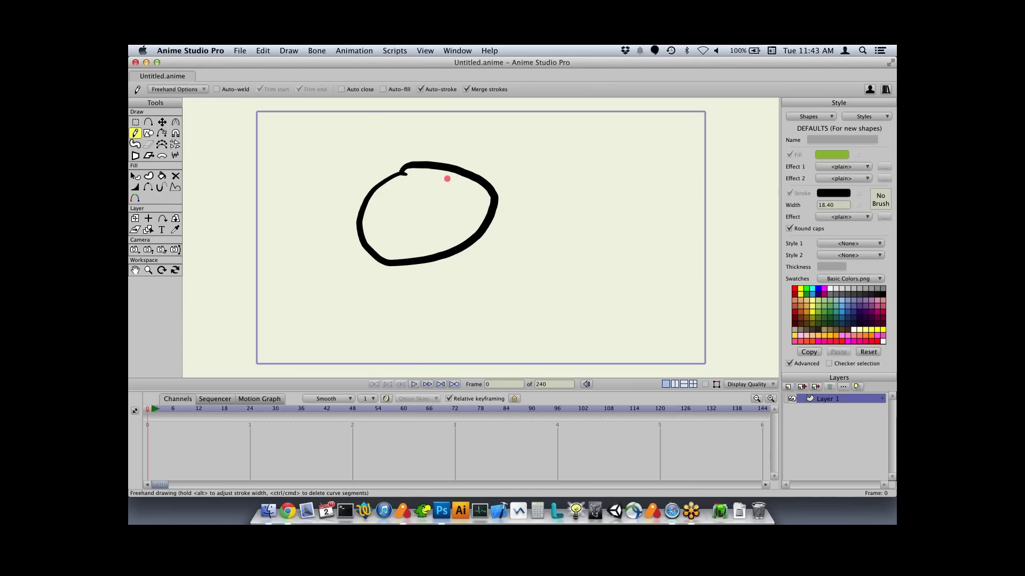
pyautogui.press('super+z')
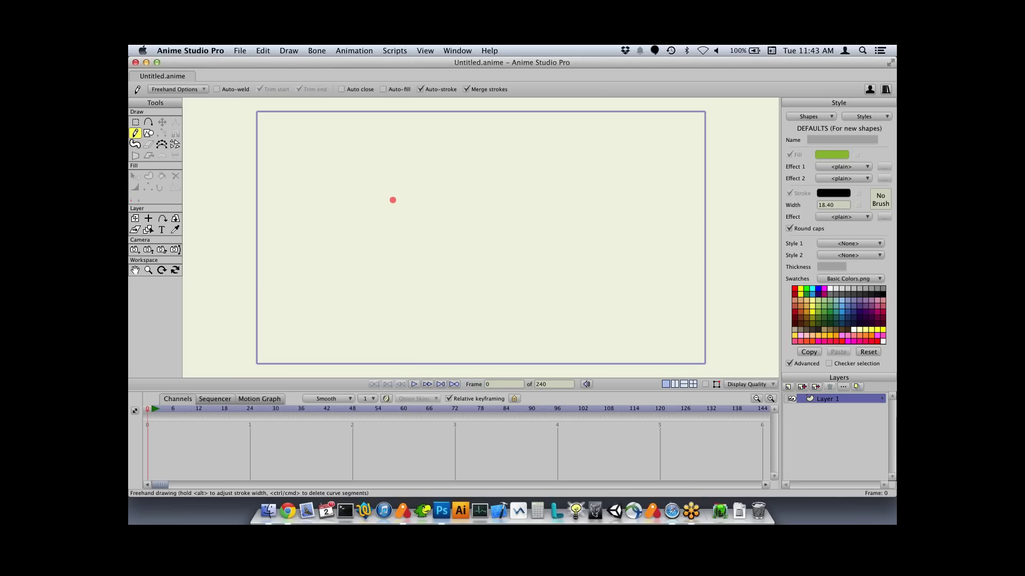
pyautogui.click(177, 89)
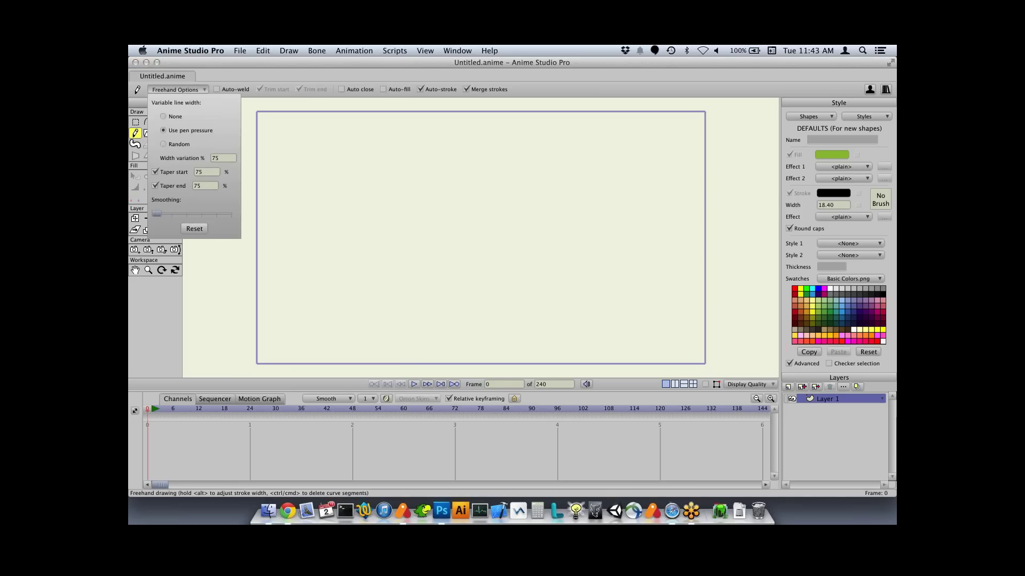
pyautogui.click(467, 180)
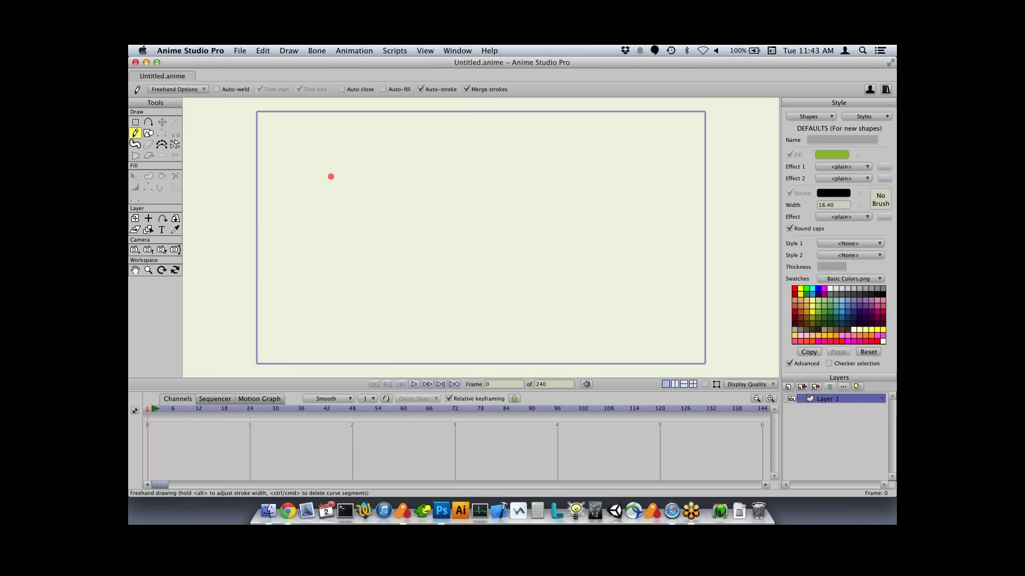
# - Sketch a thick crescent outline on the canvas from several overlapping black freehand strokes
pyautogui.moveTo(318, 189)
pyautogui.mouseDown()
pyautogui.moveTo(331, 168)
pyautogui.moveTo(425, 174)
pyautogui.moveTo(462, 203)
pyautogui.moveTo(462, 229)
pyautogui.moveTo(422, 246)
pyautogui.moveTo(355, 252)
pyautogui.moveTo(367, 293)
pyautogui.mouseUp()
pyautogui.moveTo(350, 251)
pyautogui.mouseDown()
pyautogui.moveTo(416, 298)
pyautogui.moveTo(380, 281)
pyautogui.moveTo(522, 286)
pyautogui.mouseUp()
pyautogui.moveTo(410, 293); pyautogui.dragTo(537, 285)
pyautogui.moveTo(468, 292)
pyautogui.mouseDown()
pyautogui.moveTo(579, 234)
pyautogui.moveTo(536, 181)
pyautogui.moveTo(504, 155)
pyautogui.moveTo(426, 130)
pyautogui.moveTo(347, 145)
pyautogui.moveTo(314, 167)
pyautogui.moveTo(500, 147)
pyautogui.moveTo(569, 190)
pyautogui.moveTo(533, 264)
pyautogui.moveTo(464, 288)
pyautogui.moveTo(351, 262)
pyautogui.moveTo(363, 257)
pyautogui.mouseUp()
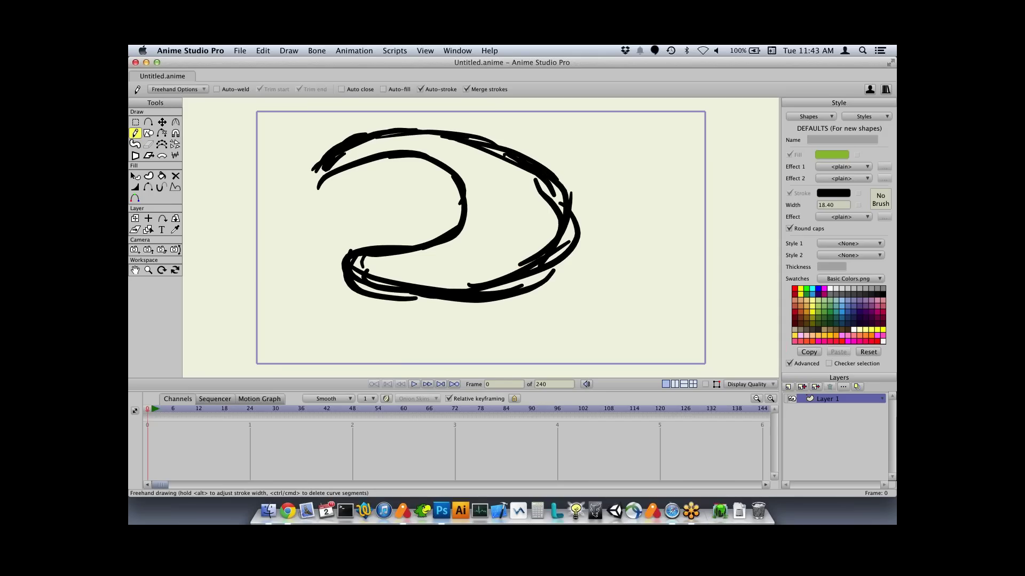
pyautogui.moveTo(313, 171); pyautogui.dragTo(347, 181)
# - Select all the sketched shapes and recolor their strokes red
pyautogui.click(135, 186)
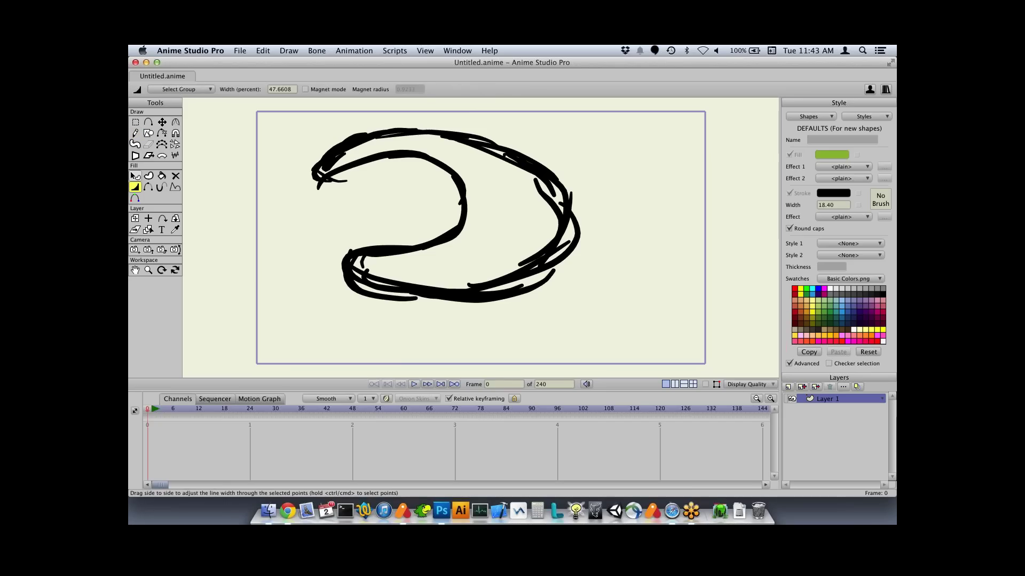
pyautogui.click(135, 175)
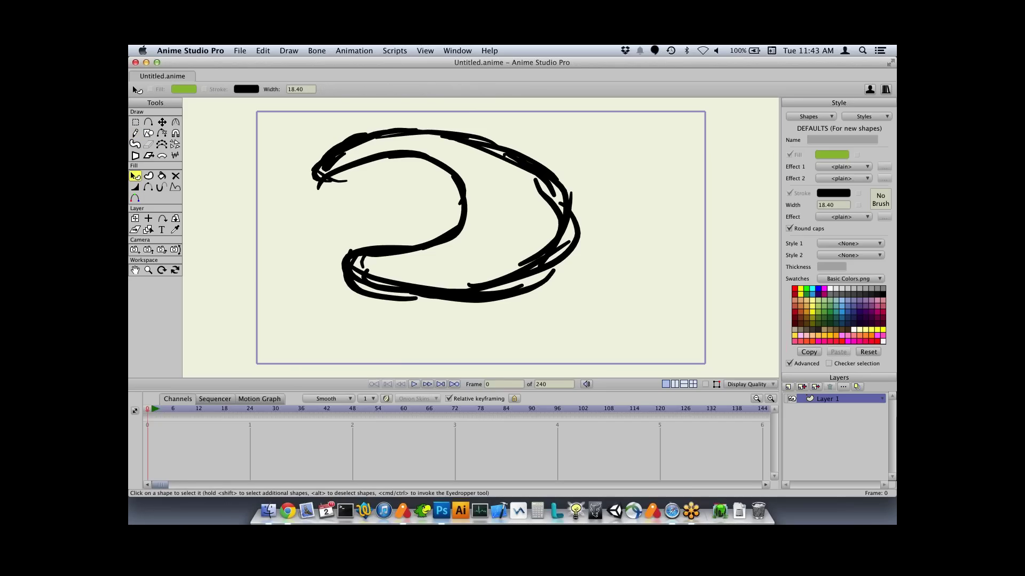
pyautogui.press('super+a')
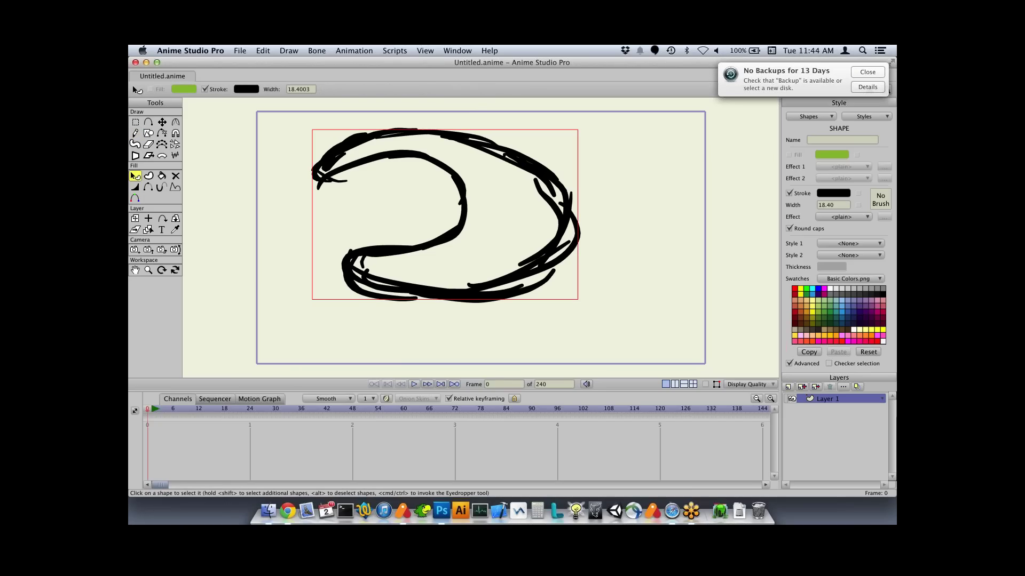
pyautogui.click(832, 194)
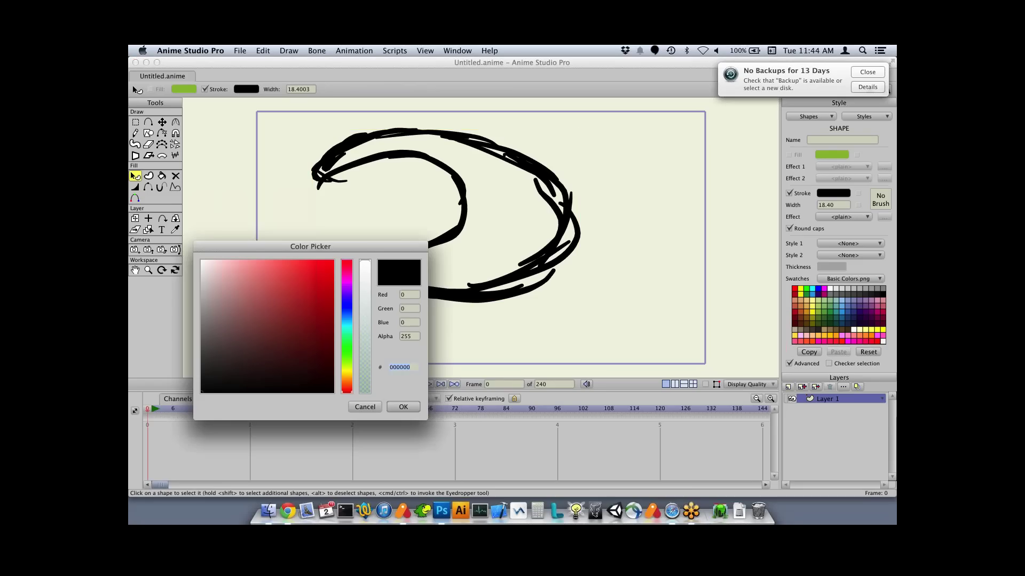
pyautogui.click(287, 316)
pyautogui.moveTo(287, 316)
pyautogui.mouseDown()
pyautogui.moveTo(311, 302)
pyautogui.moveTo(322, 330)
pyautogui.moveTo(296, 286)
pyautogui.mouseUp()
pyautogui.press('Return')
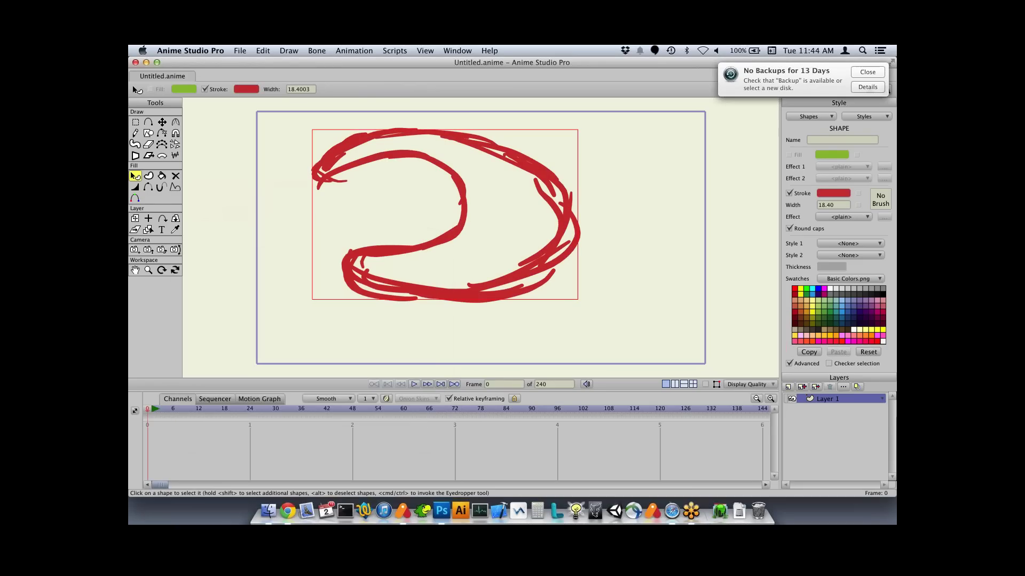
pyautogui.click(866, 72)
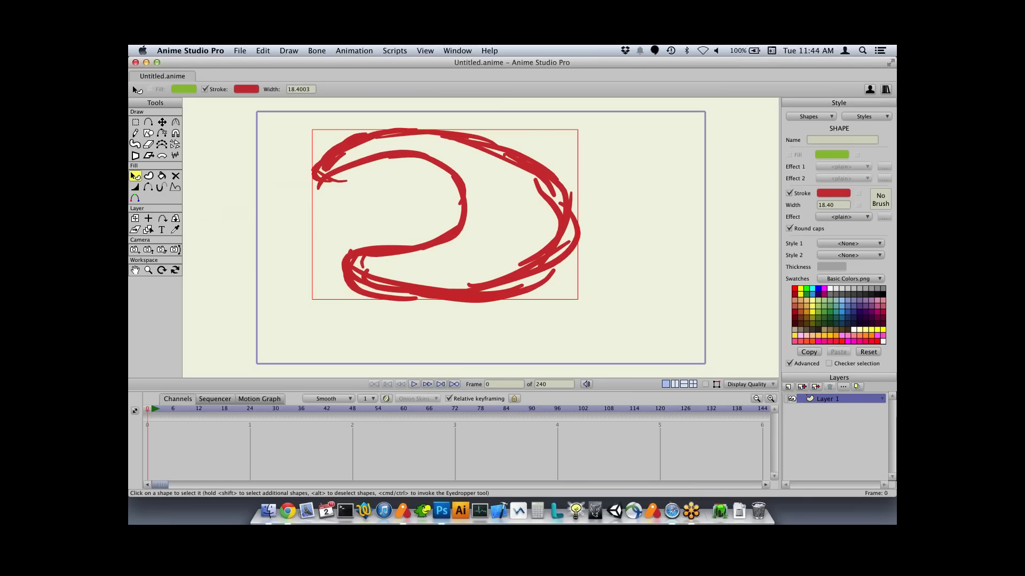
# - Try the CK Ink Dry Brush on the selected strokes, and apply the CK Hair Toon Line brush
pyautogui.click(879, 199)
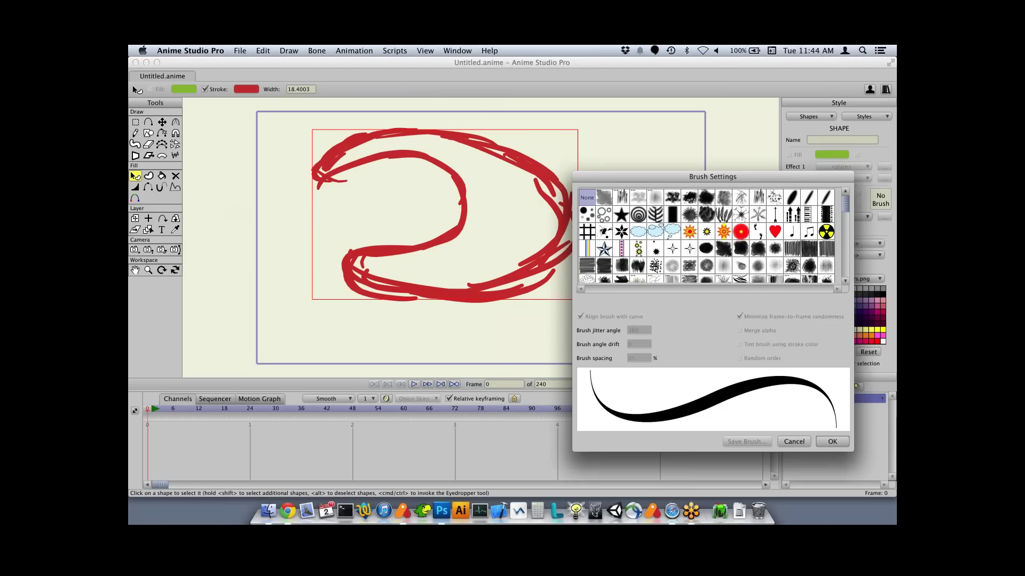
pyautogui.scroll(-3, 707, 235)
pyautogui.click(774, 257)
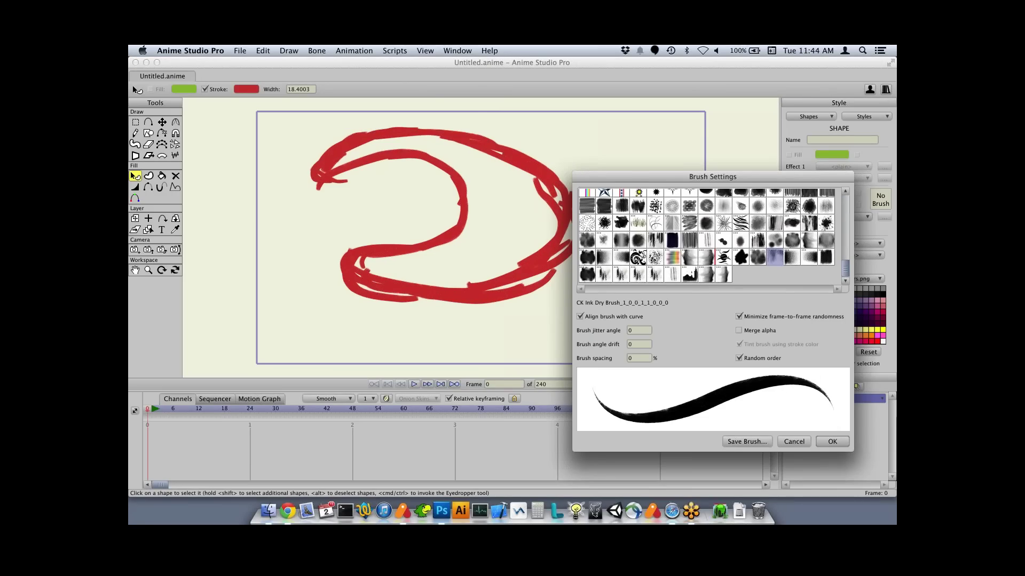
pyautogui.click(723, 258)
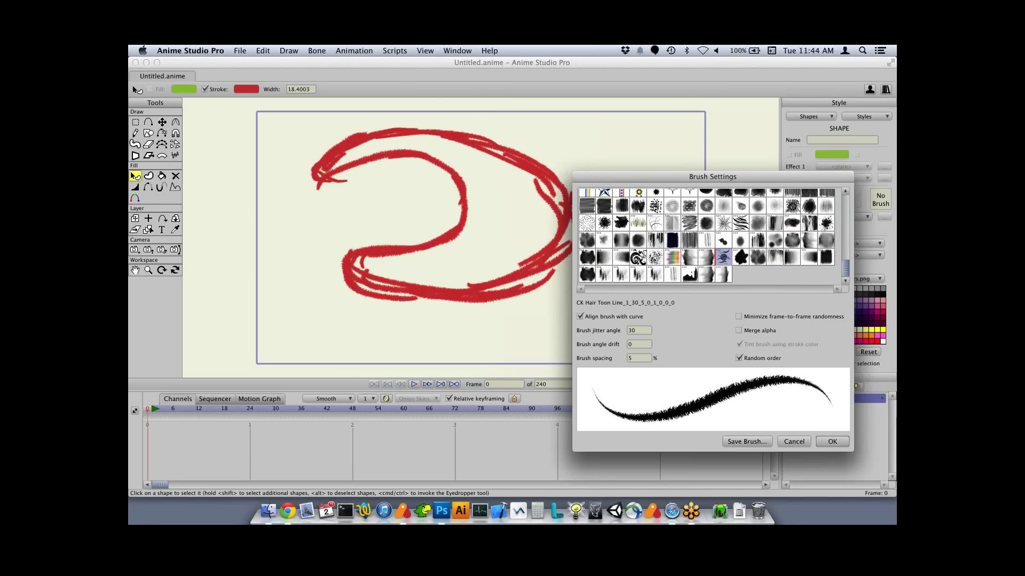
pyautogui.press('Return')
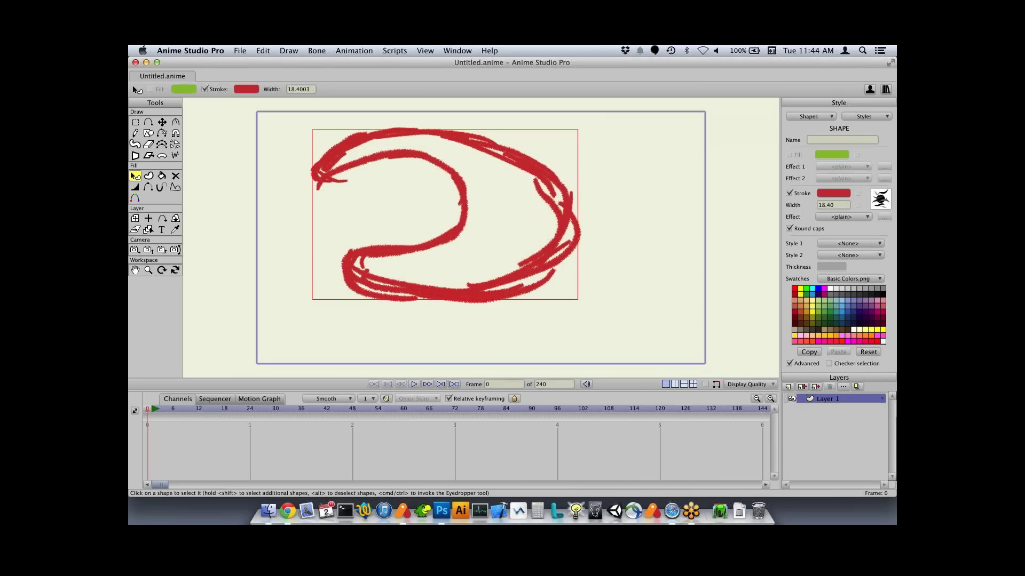
# - Return to the Freehand tool and delete all the brushed strokes
pyautogui.click(135, 133)
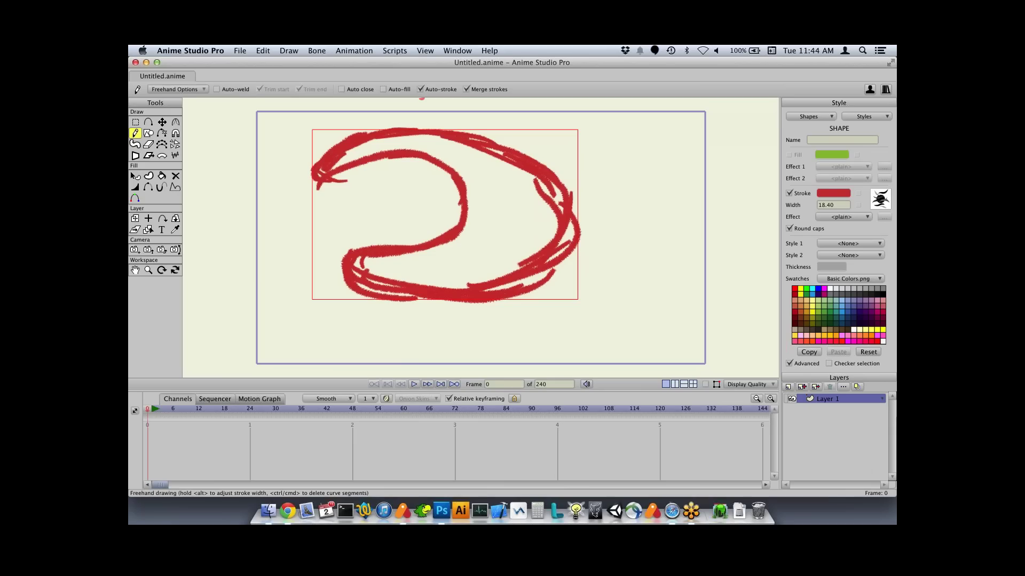
pyautogui.press('super+a')
pyautogui.press('BackSpace')
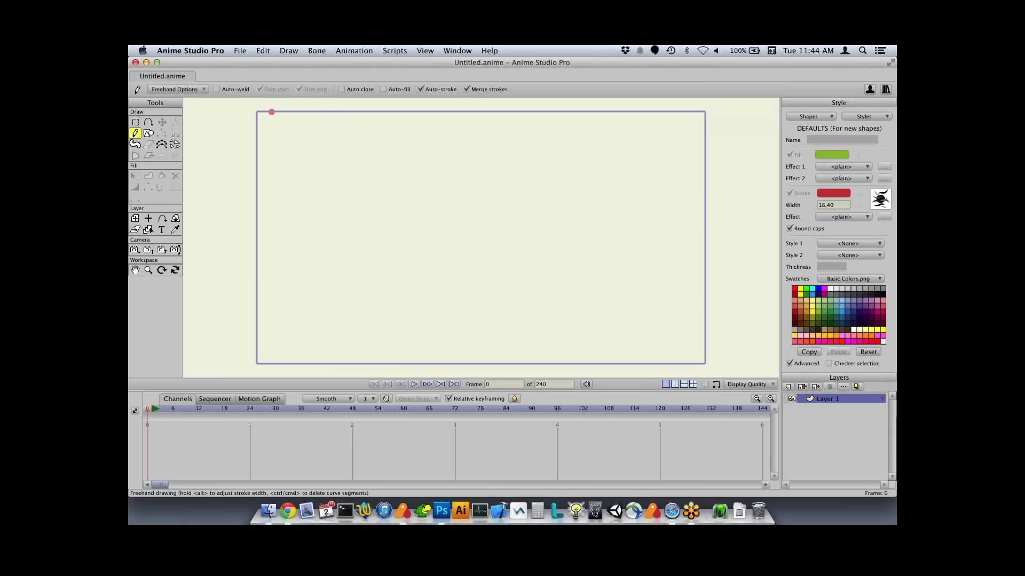
# - Enable Auto-weld for the Freehand tool, and reset the default shape style with the stroke widened to 31.60
pyautogui.click(217, 89)
pyautogui.click(868, 351)
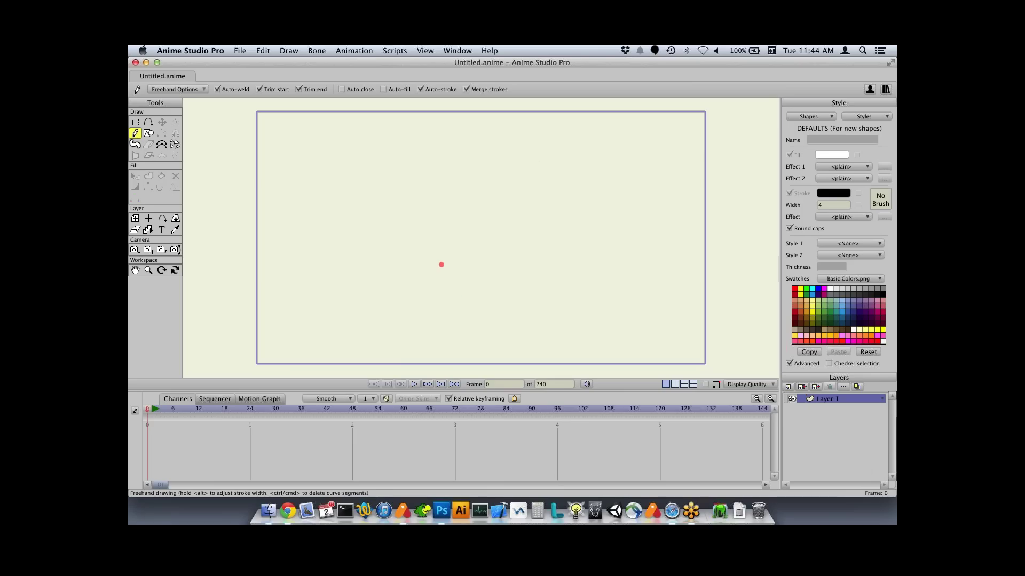
pyautogui.moveTo(442, 264); pyautogui.dragTo(451, 264)
# - Draw two large freehand test loops with Auto-weld, undoing each one
pyautogui.moveTo(440, 151)
pyautogui.mouseDown()
pyautogui.moveTo(450, 149)
pyautogui.moveTo(526, 306)
pyautogui.moveTo(609, 226)
pyautogui.moveTo(435, 160)
pyautogui.mouseUp()
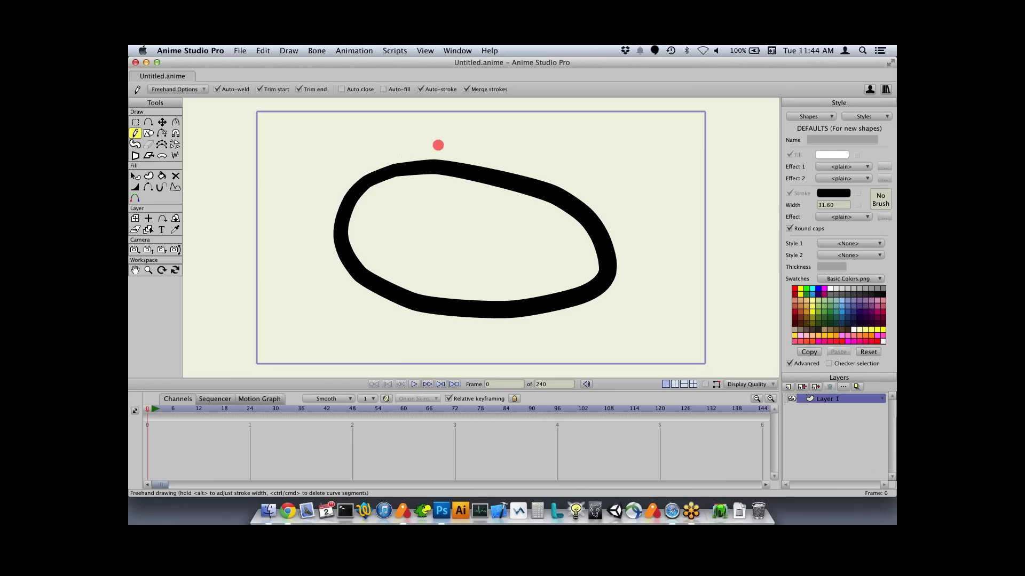
pyautogui.press('super+z')
pyautogui.moveTo(438, 137)
pyautogui.mouseDown()
pyautogui.moveTo(357, 219)
pyautogui.moveTo(442, 317)
pyautogui.moveTo(570, 328)
pyautogui.moveTo(663, 226)
pyautogui.moveTo(605, 168)
pyautogui.moveTo(412, 137)
pyautogui.mouseUp()
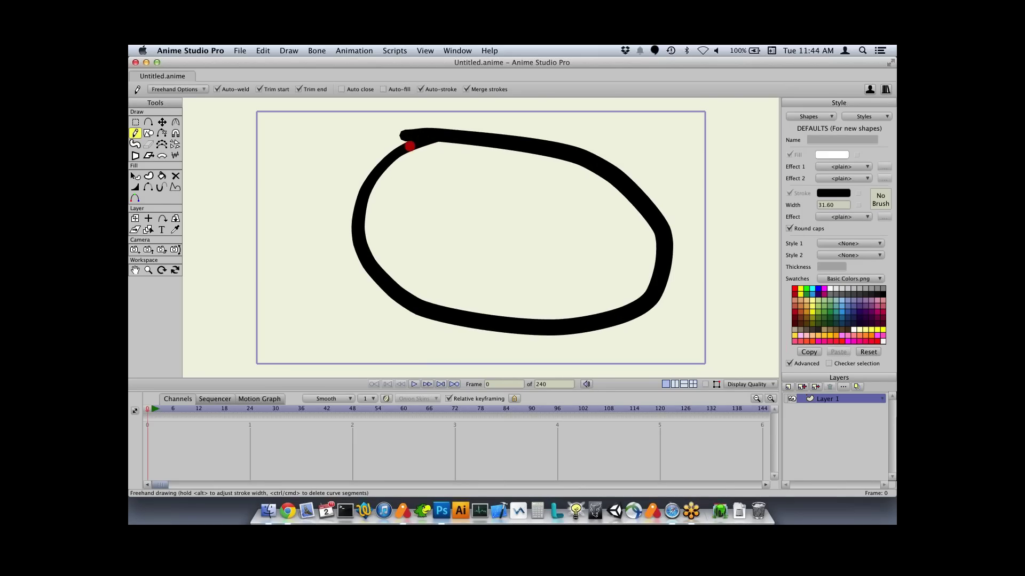
pyautogui.press('super+z')
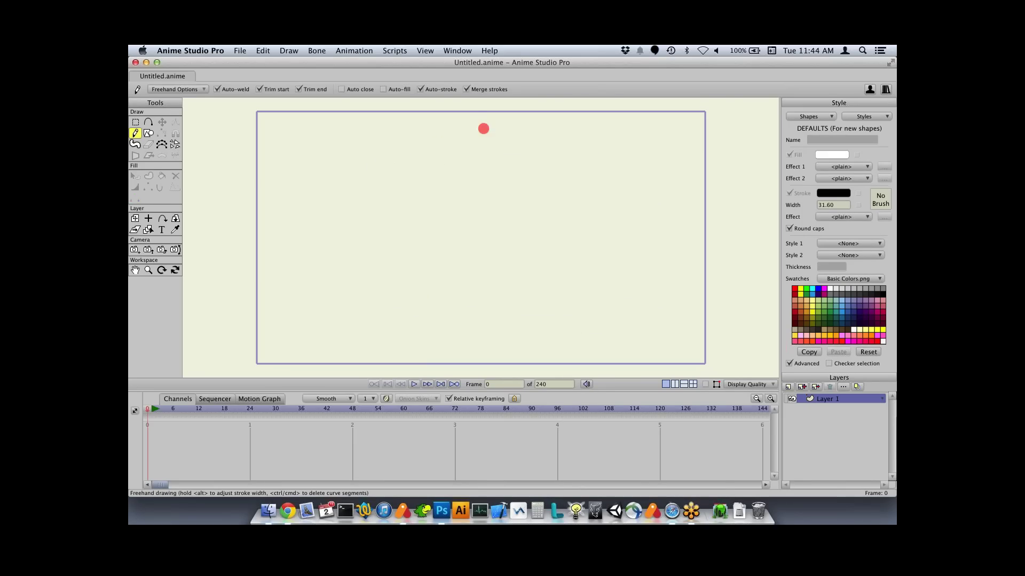
# - Draw a large loop with crossing ends to trim and weld, and a smaller loop attached to its right edge
pyautogui.moveTo(489, 127)
pyautogui.mouseDown()
pyautogui.moveTo(394, 167)
pyautogui.moveTo(334, 263)
pyautogui.moveTo(355, 307)
pyautogui.moveTo(510, 345)
pyautogui.moveTo(574, 298)
pyautogui.moveTo(395, 133)
pyautogui.mouseUp()
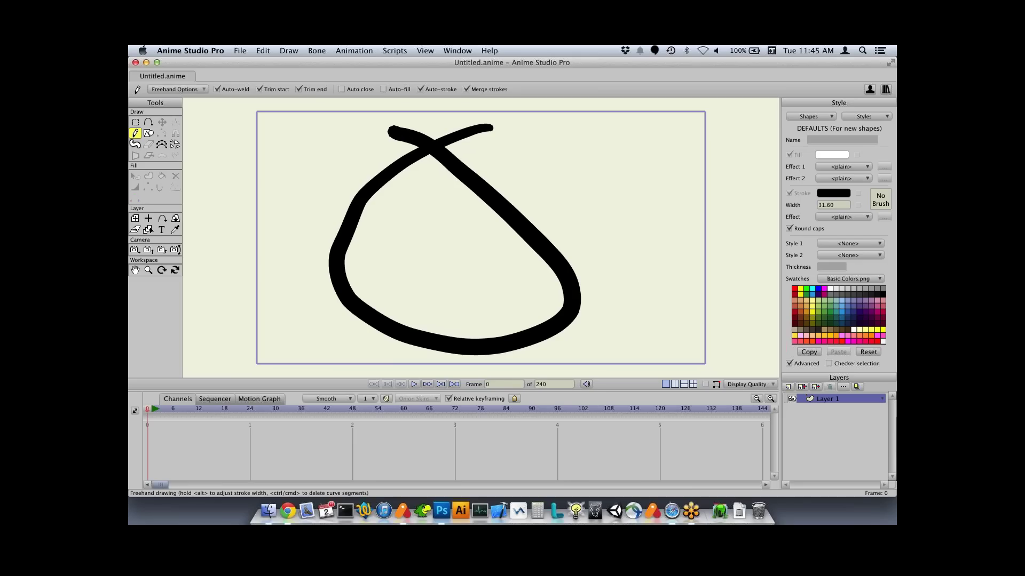
pyautogui.moveTo(395, 132); pyautogui.dragTo(394, 131)
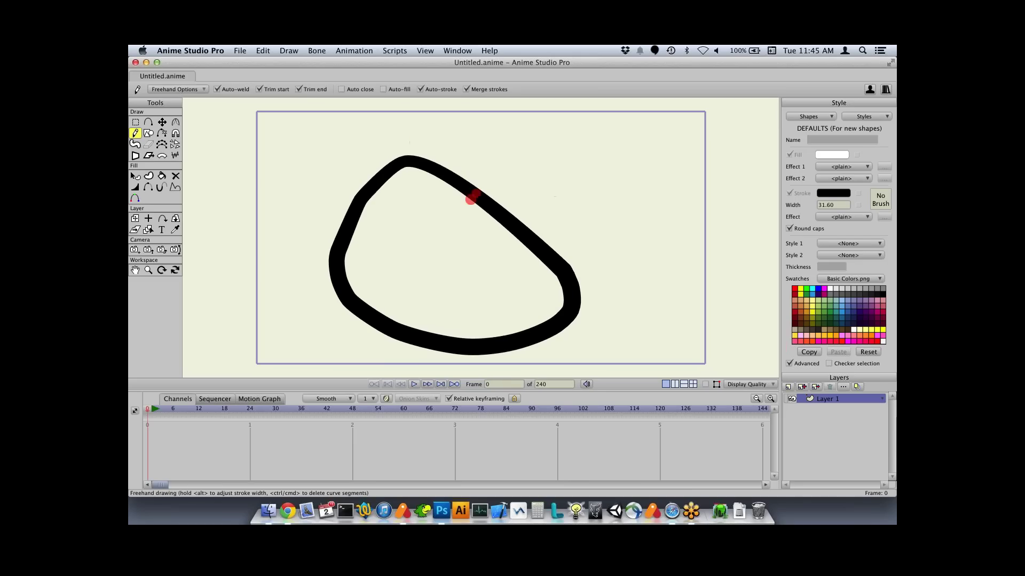
pyautogui.moveTo(453, 206)
pyautogui.mouseDown()
pyautogui.moveTo(573, 180)
pyautogui.moveTo(567, 233)
pyautogui.moveTo(491, 253)
pyautogui.mouseUp()
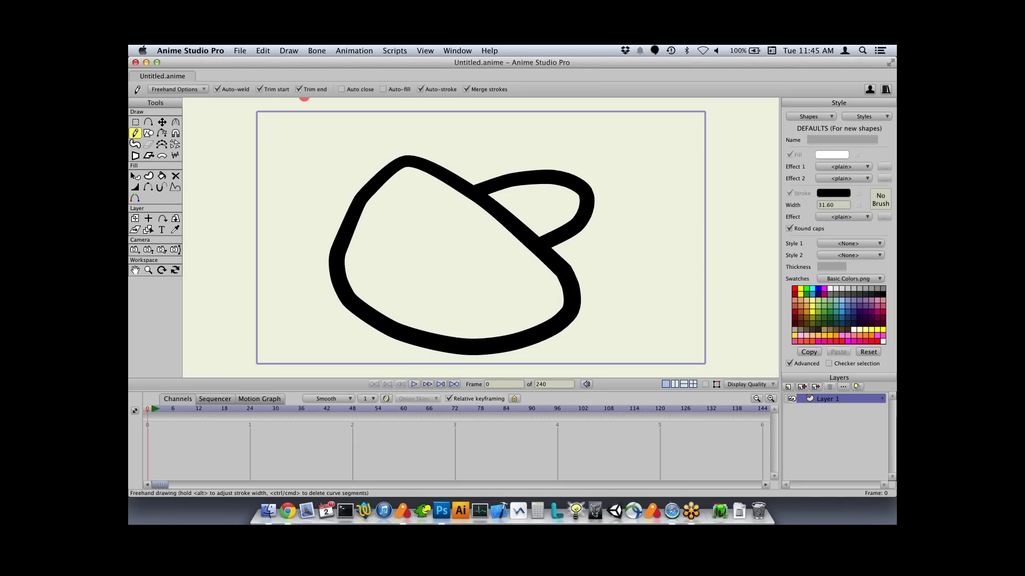
# - Disable Trim end, draw a test loop attached to the large shape's left edge, and undo it
pyautogui.click(299, 89)
pyautogui.moveTo(379, 210)
pyautogui.mouseDown()
pyautogui.moveTo(267, 223)
pyautogui.moveTo(265, 297)
pyautogui.moveTo(300, 319)
pyautogui.moveTo(404, 293)
pyautogui.mouseUp()
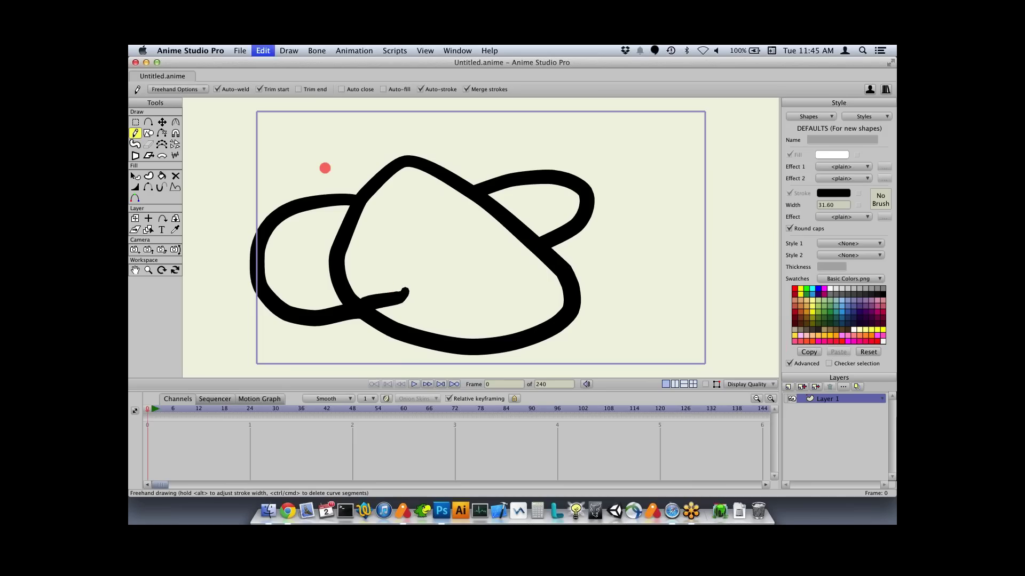
pyautogui.press('super+z')
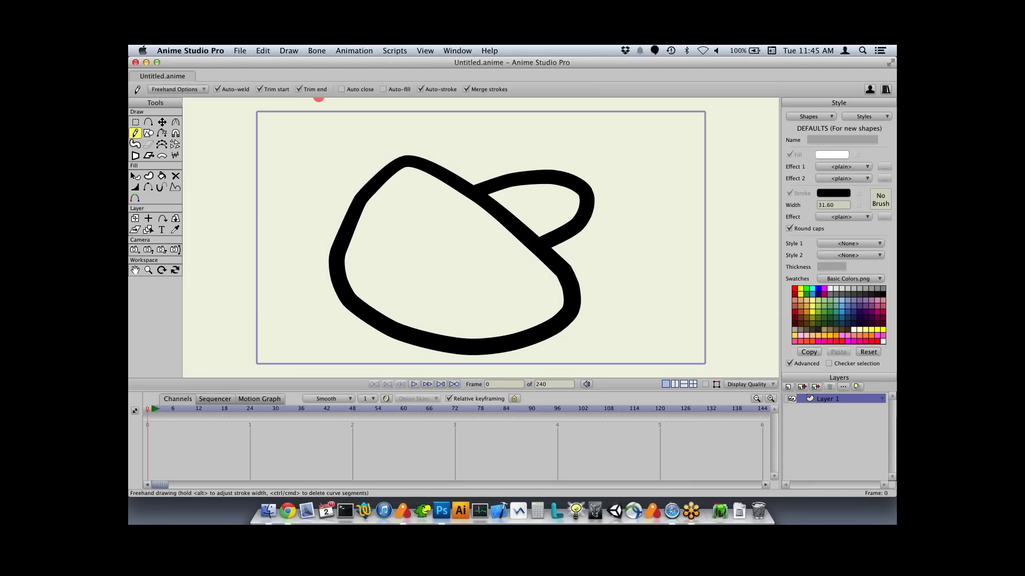
# - Disable Trim start, draw a test loop off the large shape's left edge, and remove it
pyautogui.click(259, 89)
pyautogui.moveTo(404, 202)
pyautogui.mouseDown()
pyautogui.moveTo(344, 191)
pyautogui.moveTo(261, 235)
pyautogui.moveTo(263, 296)
pyautogui.moveTo(407, 270)
pyautogui.mouseUp()
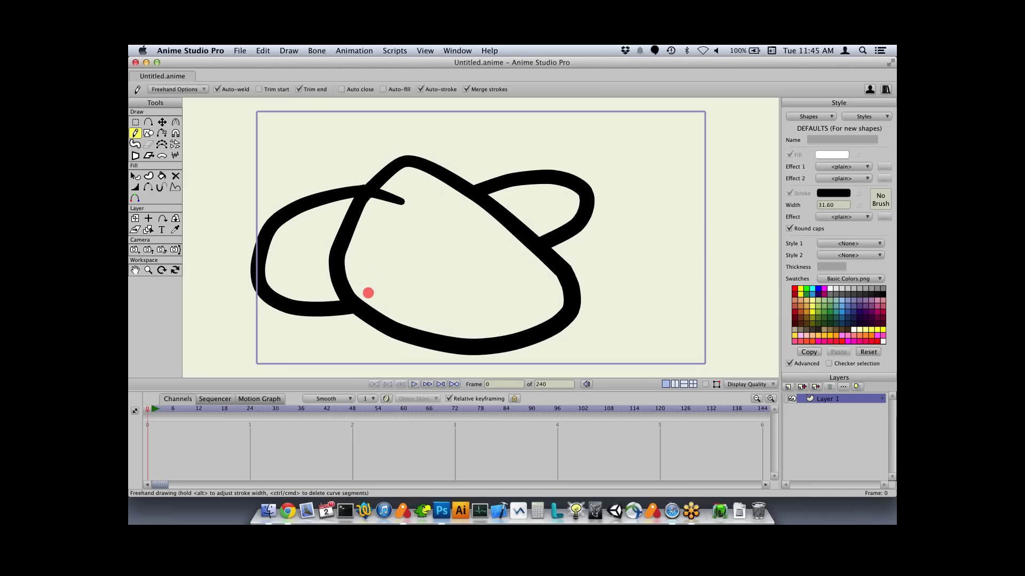
pyautogui.keyDown('super'); pyautogui.click(351, 217); pyautogui.keyUp('super')
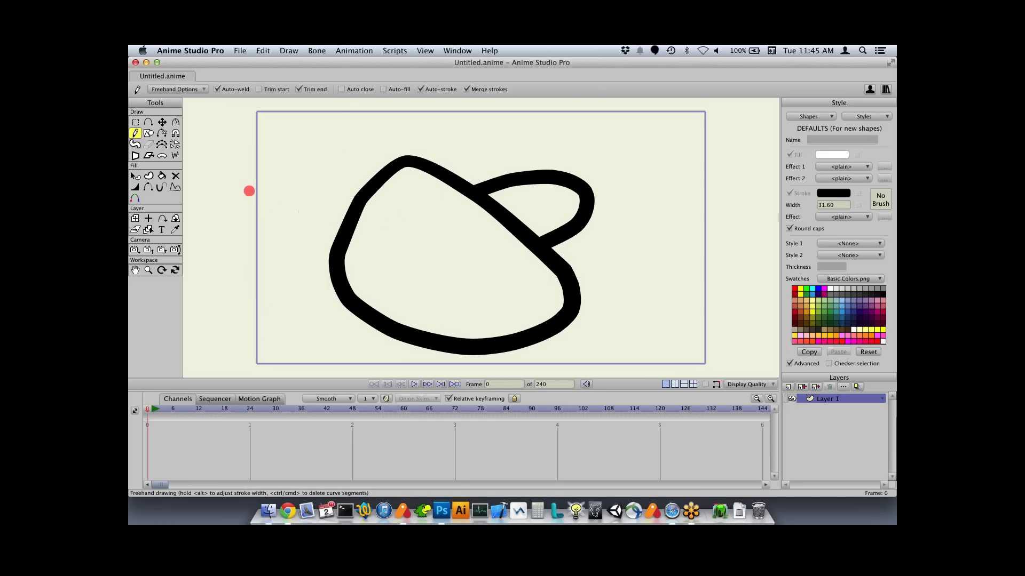
# - Draw two lines running into the large shape's left edge, undo both, and re-enable Trim start
pyautogui.moveTo(224, 209)
pyautogui.mouseDown()
pyautogui.moveTo(360, 200)
pyautogui.moveTo(406, 214)
pyautogui.mouseUp()
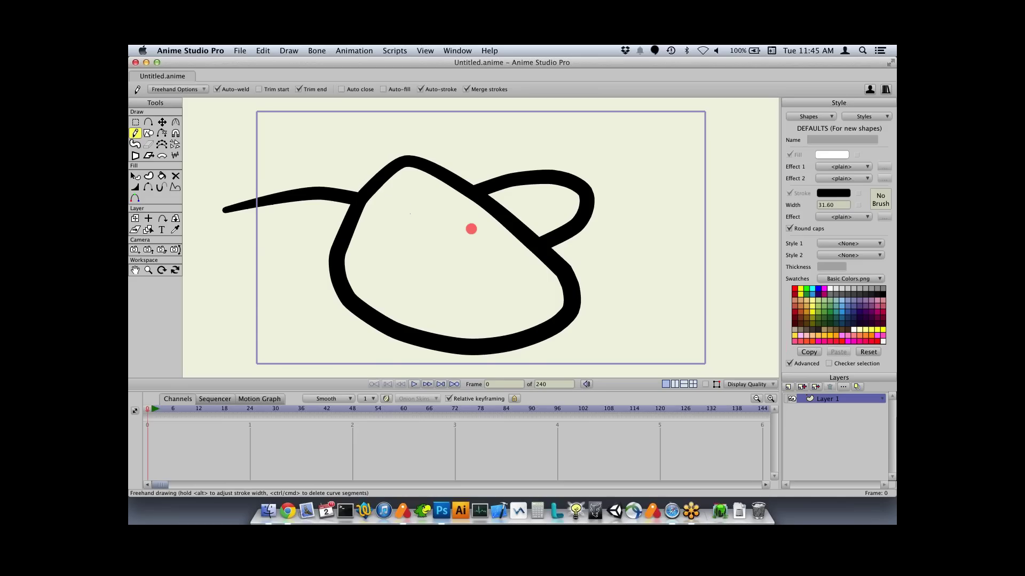
pyautogui.moveTo(226, 323)
pyautogui.mouseDown()
pyautogui.moveTo(333, 312)
pyautogui.moveTo(391, 277)
pyautogui.mouseUp()
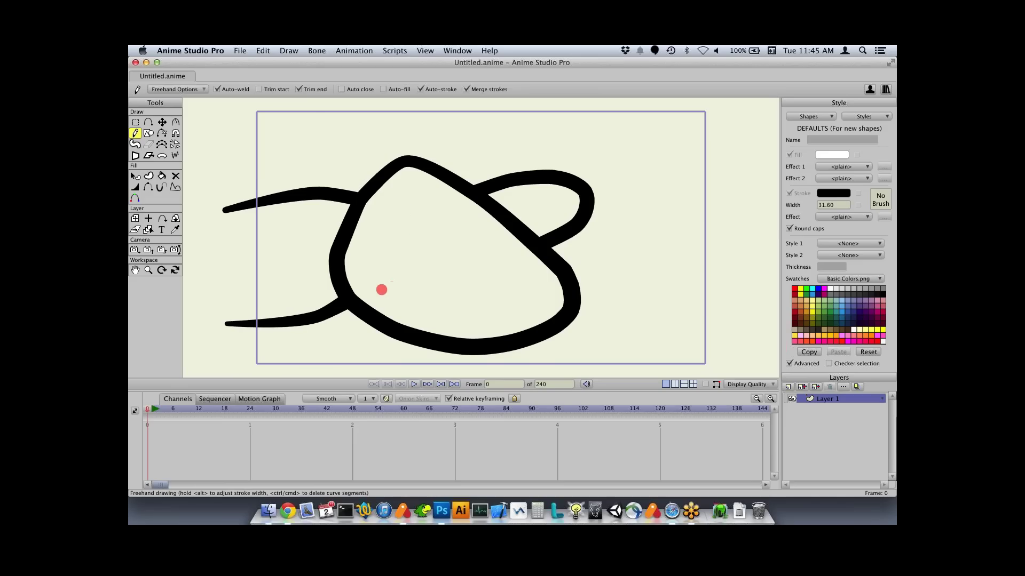
pyautogui.press('super+z')
pyautogui.click(258, 89)
pyautogui.press('super+z')
# - Draw a loop off the large shape's left edge and two joined loops inside it, and clear the whole drawing
pyautogui.moveTo(382, 206)
pyautogui.mouseDown()
pyautogui.moveTo(274, 229)
pyautogui.moveTo(400, 312)
pyautogui.moveTo(408, 304)
pyautogui.mouseUp()
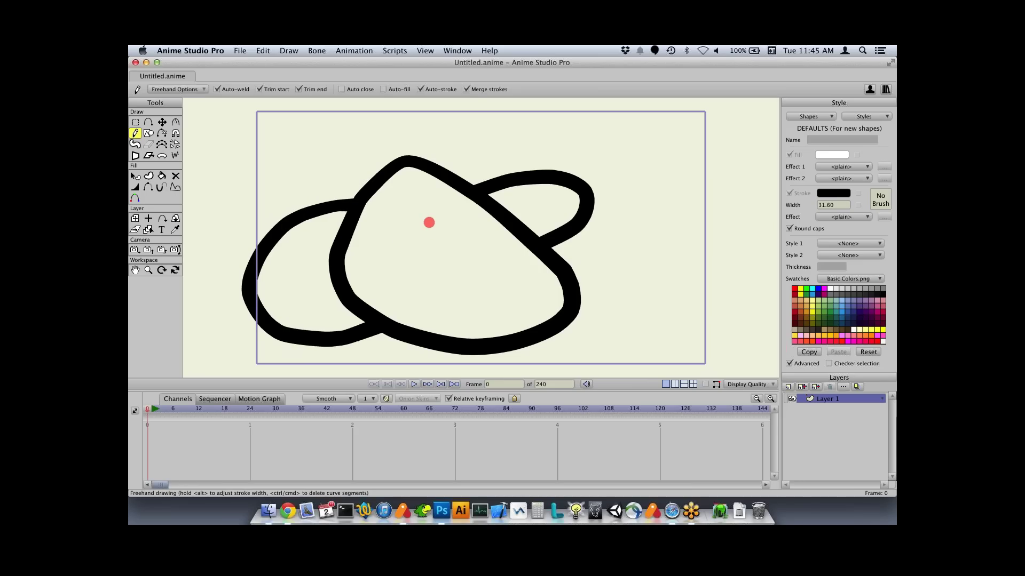
pyautogui.moveTo(424, 211)
pyautogui.mouseDown()
pyautogui.moveTo(376, 269)
pyautogui.moveTo(459, 222)
pyautogui.moveTo(392, 206)
pyautogui.mouseUp()
pyautogui.moveTo(454, 218)
pyautogui.mouseDown()
pyautogui.moveTo(504, 238)
pyautogui.moveTo(433, 254)
pyautogui.mouseUp()
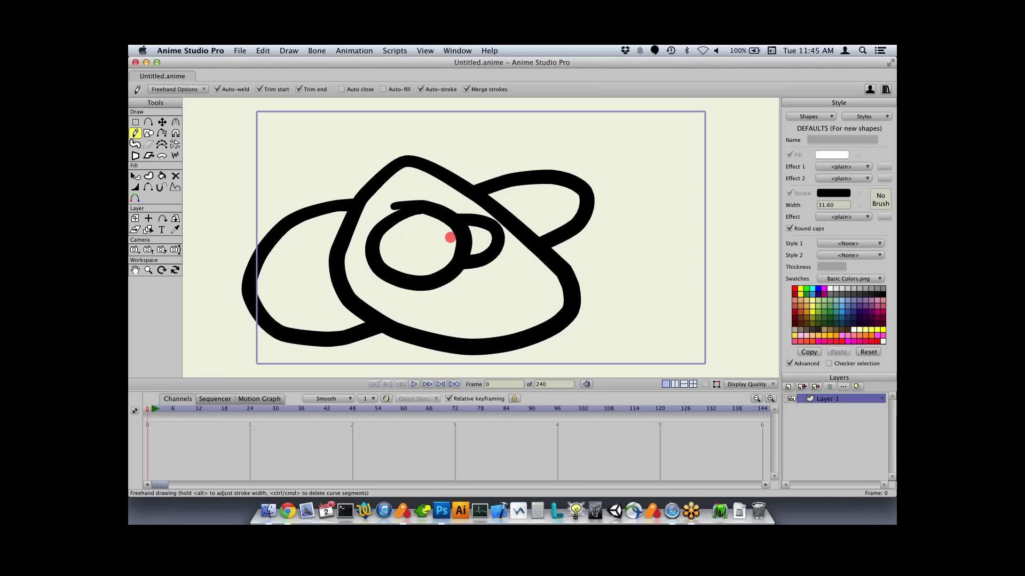
pyautogui.press('super+z')
pyautogui.press('BackSpace')
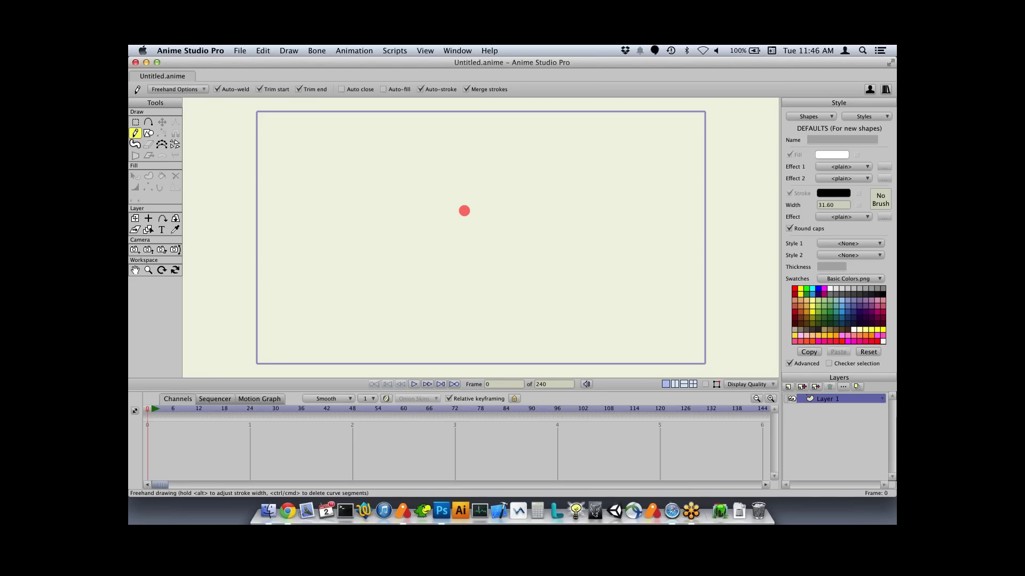
# - Draw several thin curves and very thick strokes up to 215.20 wide across the canvas, and delete them all
pyautogui.click(440, 199)
pyautogui.click(440, 200)
pyautogui.click(440, 200)
pyautogui.moveTo(356, 200); pyautogui.dragTo(505, 171)
pyautogui.moveTo(400, 188)
pyautogui.mouseDown()
pyautogui.moveTo(538, 205)
pyautogui.moveTo(554, 225)
pyautogui.mouseUp()
pyautogui.moveTo(366, 255); pyautogui.dragTo(439, 259)
pyautogui.moveTo(326, 268)
pyautogui.mouseDown()
pyautogui.moveTo(475, 317)
pyautogui.moveTo(552, 289)
pyautogui.moveTo(558, 267)
pyautogui.mouseUp()
pyautogui.moveTo(319, 234)
pyautogui.mouseDown()
pyautogui.moveTo(326, 251)
pyautogui.moveTo(663, 242)
pyautogui.moveTo(693, 215)
pyautogui.mouseUp()
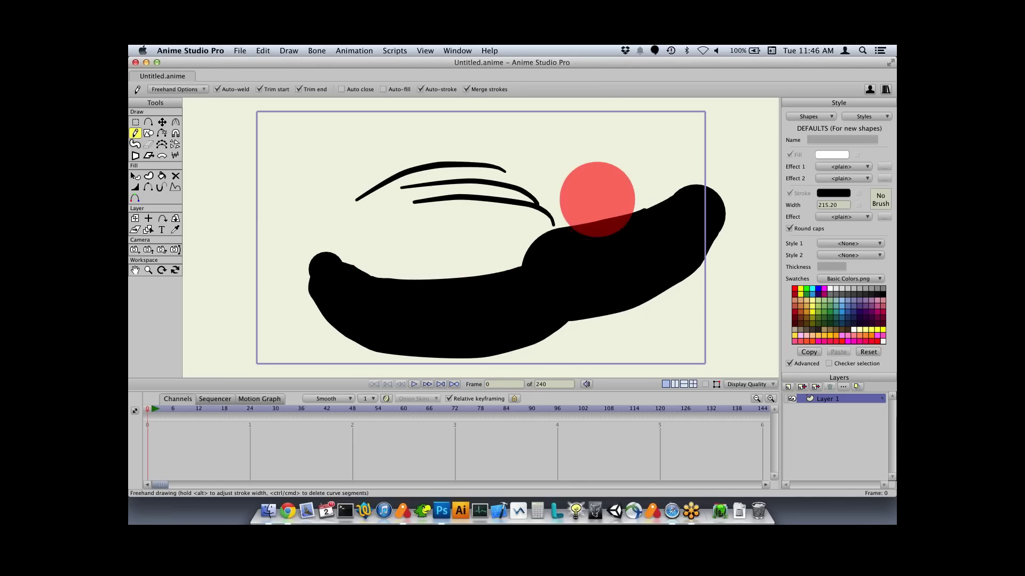
pyautogui.press('super+a')
pyautogui.press('BackSpace')
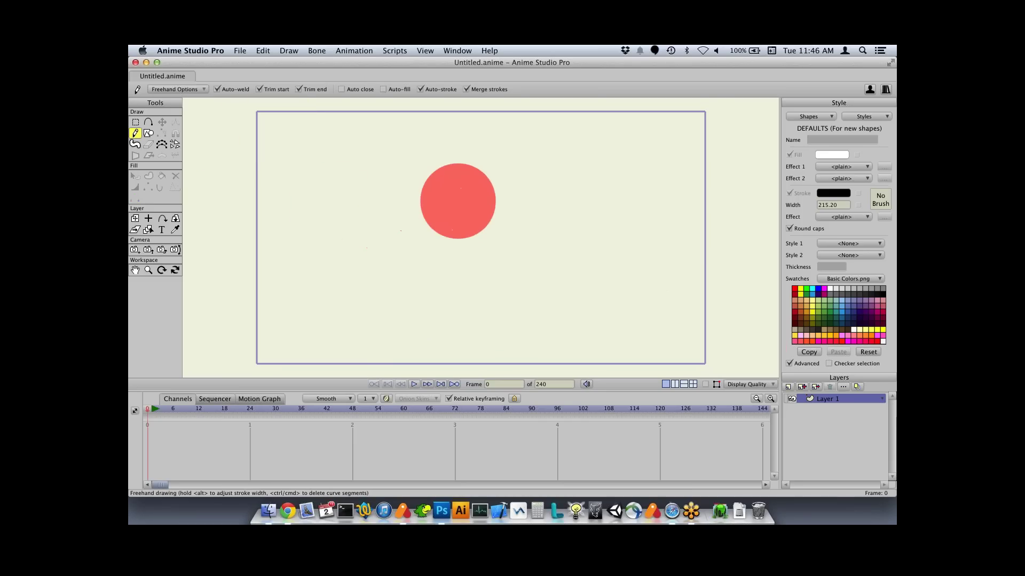
# - Set the stroke width to 18.40 and lower the Freehand smoothing to slightly below the middle
pyautogui.moveTo(483, 197); pyautogui.dragTo(383, 205)
pyautogui.click(177, 90)
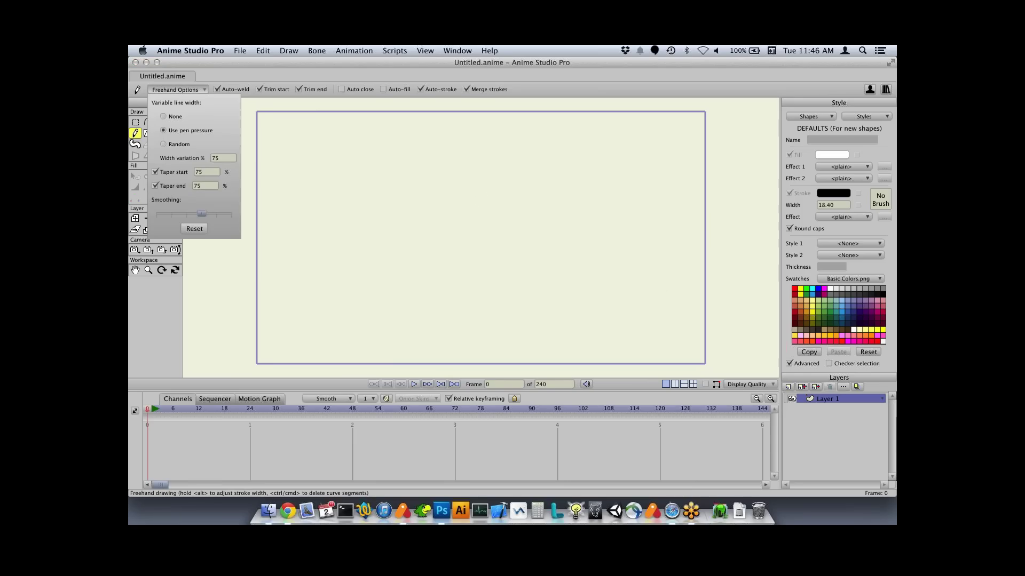
pyautogui.moveTo(202, 213); pyautogui.dragTo(186, 214)
pyautogui.click(292, 170)
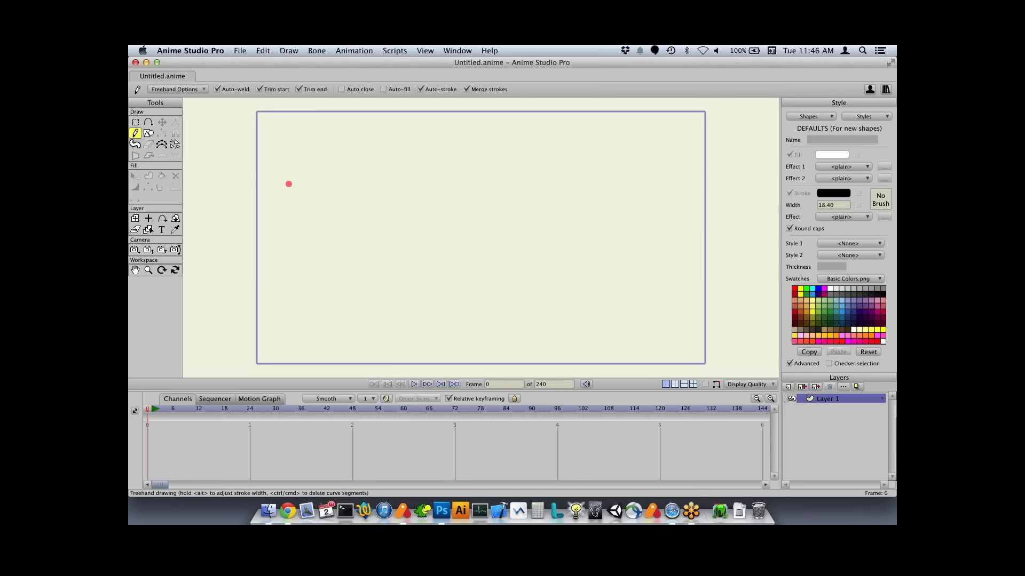
# - Draw two tapered freehand spirals side by side, undoing a first attempt, and switch to the Select Points tool
pyautogui.moveTo(276, 212)
pyautogui.mouseDown()
pyautogui.moveTo(377, 158)
pyautogui.moveTo(431, 199)
pyautogui.moveTo(470, 283)
pyautogui.moveTo(603, 163)
pyautogui.moveTo(503, 160)
pyautogui.moveTo(591, 201)
pyautogui.mouseUp()
pyautogui.press('super+z')
pyautogui.moveTo(284, 205)
pyautogui.mouseDown()
pyautogui.moveTo(558, 243)
pyautogui.moveTo(400, 218)
pyautogui.moveTo(407, 263)
pyautogui.moveTo(381, 261)
pyautogui.mouseUp()
pyautogui.moveTo(554, 137)
pyautogui.mouseDown()
pyautogui.moveTo(668, 238)
pyautogui.moveTo(549, 251)
pyautogui.moveTo(607, 252)
pyautogui.mouseUp()
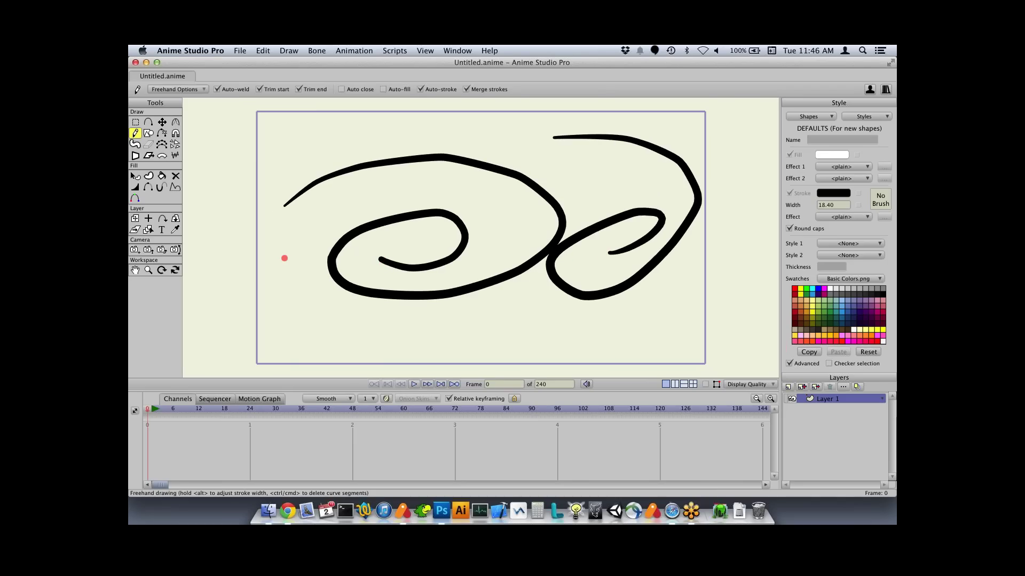
pyautogui.press('g')
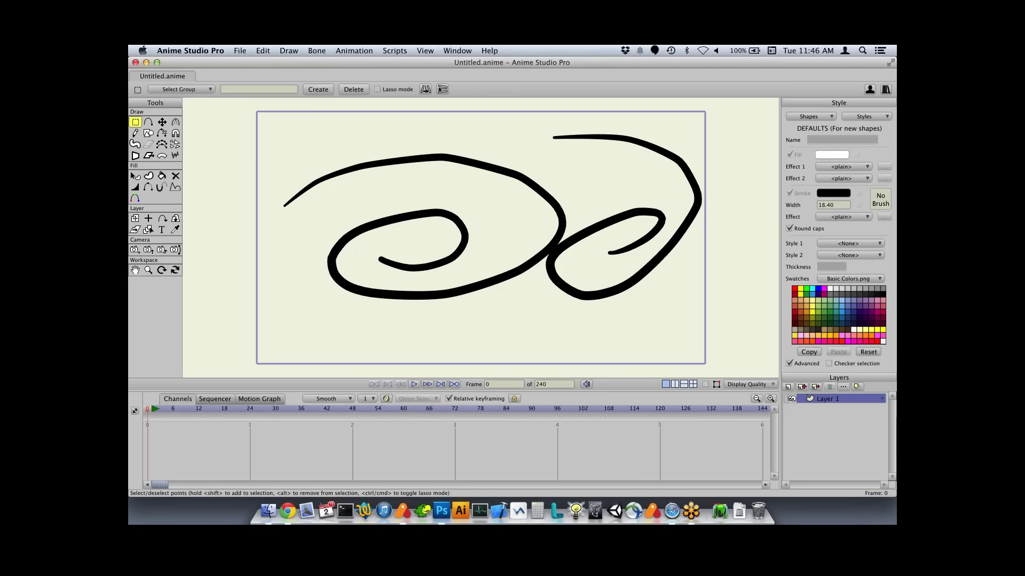
# - Delete both spirals with the Freehand tool active and check the Freehand line width, taper and smoothing options
pyautogui.press('super+a')
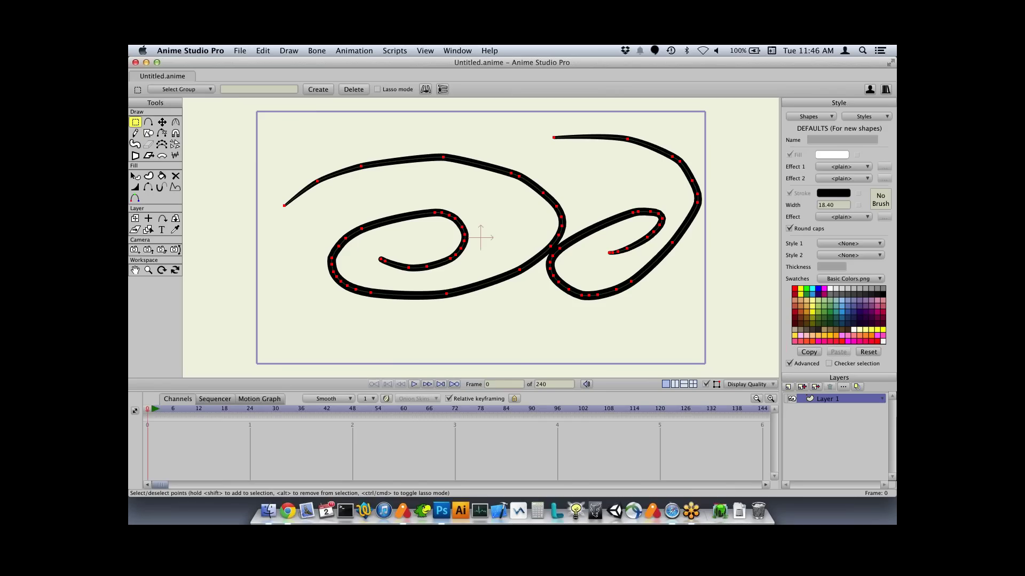
pyautogui.press('f')
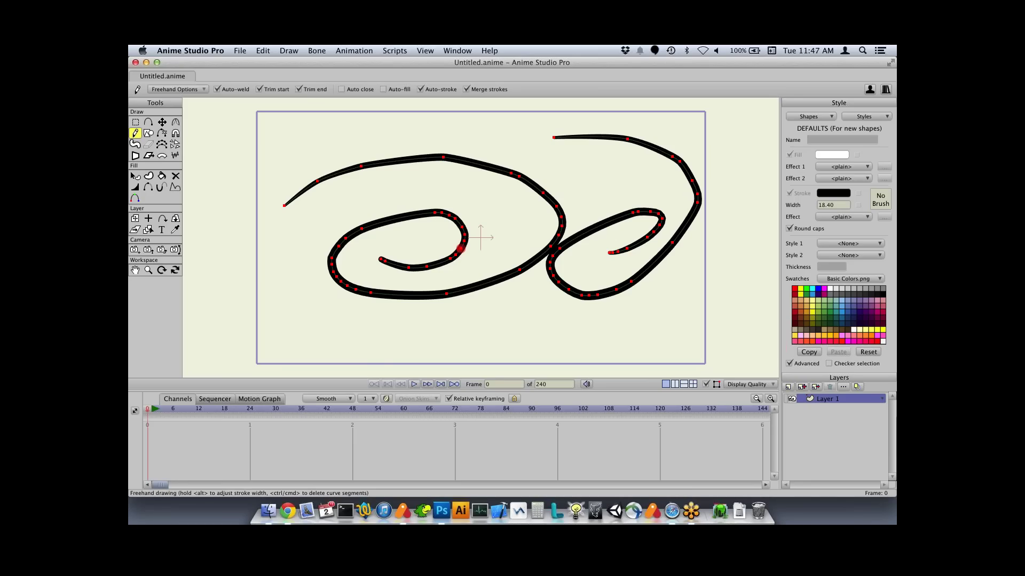
pyautogui.press('Delete')
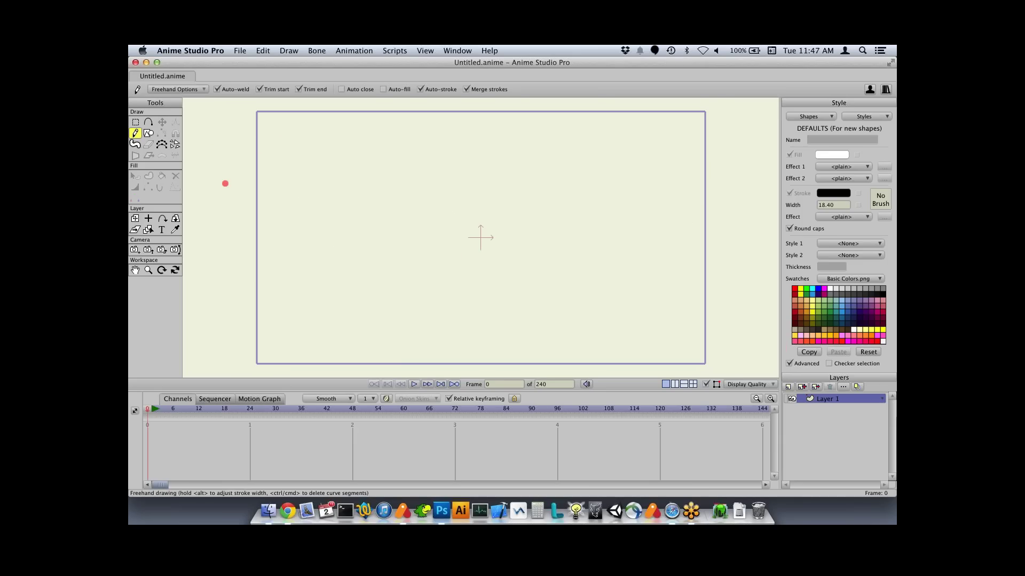
pyautogui.click(199, 89)
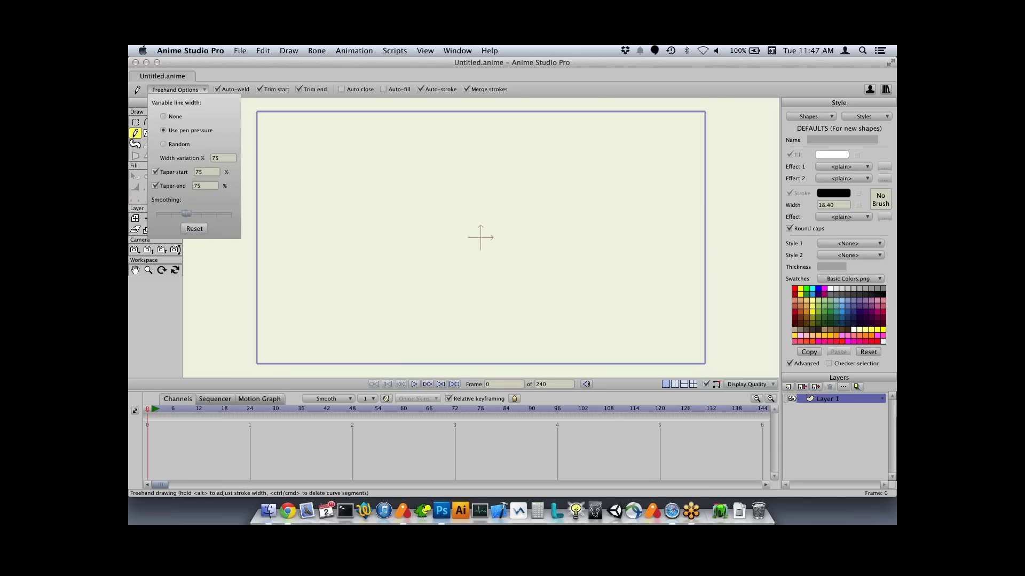
pyautogui.click(319, 259)
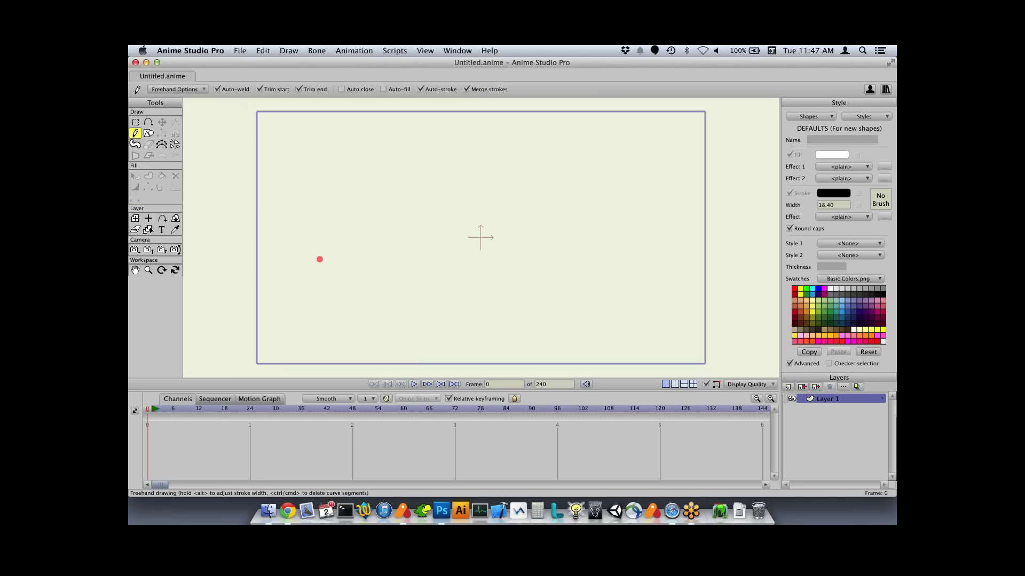
# - Sketch a loose S-shaped figure in the canvas centre from overlapping short Freehand strokes
pyautogui.moveTo(370, 219); pyautogui.dragTo(489, 174)
pyautogui.moveTo(402, 203); pyautogui.dragTo(526, 182)
pyautogui.moveTo(445, 182); pyautogui.dragTo(555, 227)
pyautogui.moveTo(508, 182); pyautogui.dragTo(493, 255)
pyautogui.moveTo(534, 201); pyautogui.dragTo(465, 269)
pyautogui.moveTo(532, 229)
pyautogui.mouseDown()
pyautogui.moveTo(505, 247)
pyautogui.moveTo(478, 295)
pyautogui.moveTo(531, 321)
pyautogui.moveTo(590, 322)
pyautogui.mouseUp()
pyautogui.moveTo(466, 270)
pyautogui.mouseDown()
pyautogui.moveTo(449, 304)
pyautogui.moveTo(545, 333)
pyautogui.mouseUp()
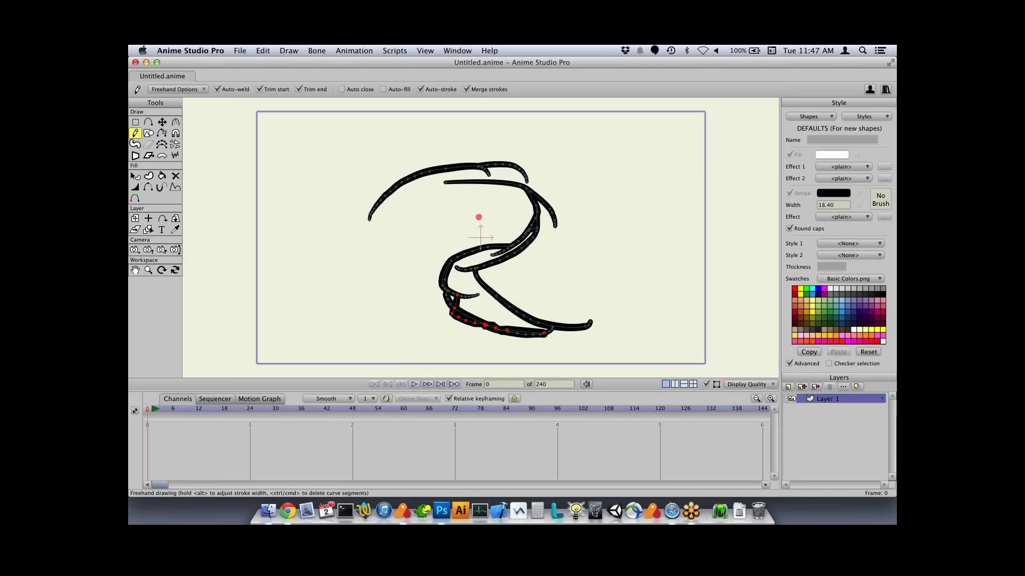
# - Turn off Auto-weld and add many overlapping Freehand strokes along the figure's base and fanning out to its upper right
pyautogui.click(462, 213)
pyautogui.moveTo(460, 307); pyautogui.dragTo(531, 326)
pyautogui.moveTo(451, 270)
pyautogui.mouseDown()
pyautogui.moveTo(539, 319)
pyautogui.moveTo(613, 315)
pyautogui.mouseUp()
pyautogui.moveTo(474, 313); pyautogui.dragTo(618, 311)
pyautogui.moveTo(483, 313); pyautogui.dragTo(627, 240)
pyautogui.moveTo(512, 304)
pyautogui.mouseDown()
pyautogui.moveTo(680, 232)
pyautogui.moveTo(619, 228)
pyautogui.mouseUp()
pyautogui.moveTo(523, 295)
pyautogui.mouseDown()
pyautogui.moveTo(588, 339)
pyautogui.moveTo(611, 336)
pyautogui.moveTo(596, 225)
pyautogui.mouseUp()
pyautogui.moveTo(533, 316); pyautogui.dragTo(574, 352)
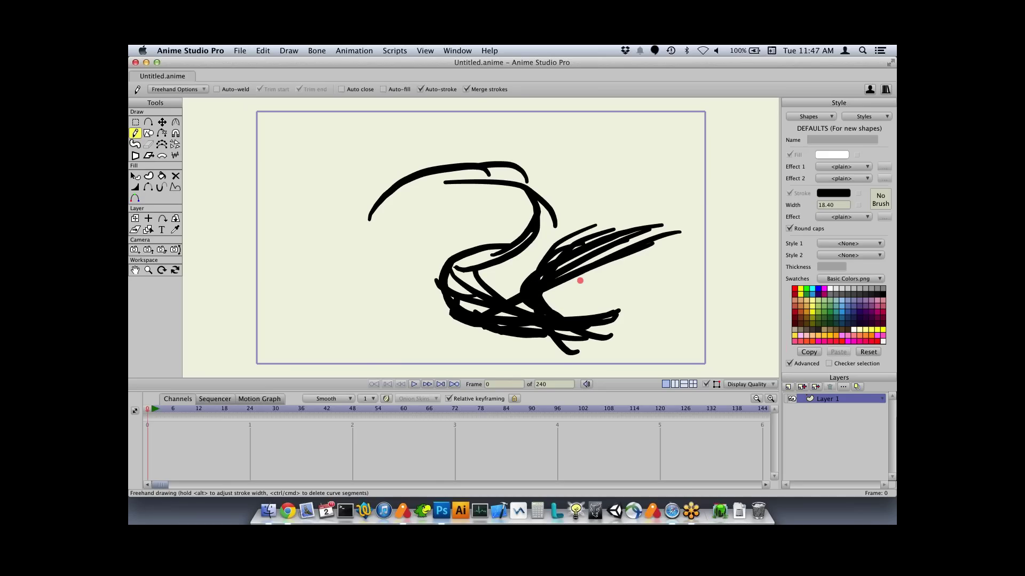
# - Erase crossing curve segments in the middle, fan and lower right of the sketch, undoing the deletions along the upper arc
pyautogui.moveTo(547, 245)
pyautogui.mouseDown()
pyautogui.moveTo(564, 277)
pyautogui.moveTo(545, 274)
pyautogui.moveTo(538, 232)
pyautogui.moveTo(504, 247)
pyautogui.moveTo(526, 234)
pyautogui.mouseUp()
pyautogui.keyDown('ctrl'); pyautogui.click(416, 178); pyautogui.keyUp('ctrl')
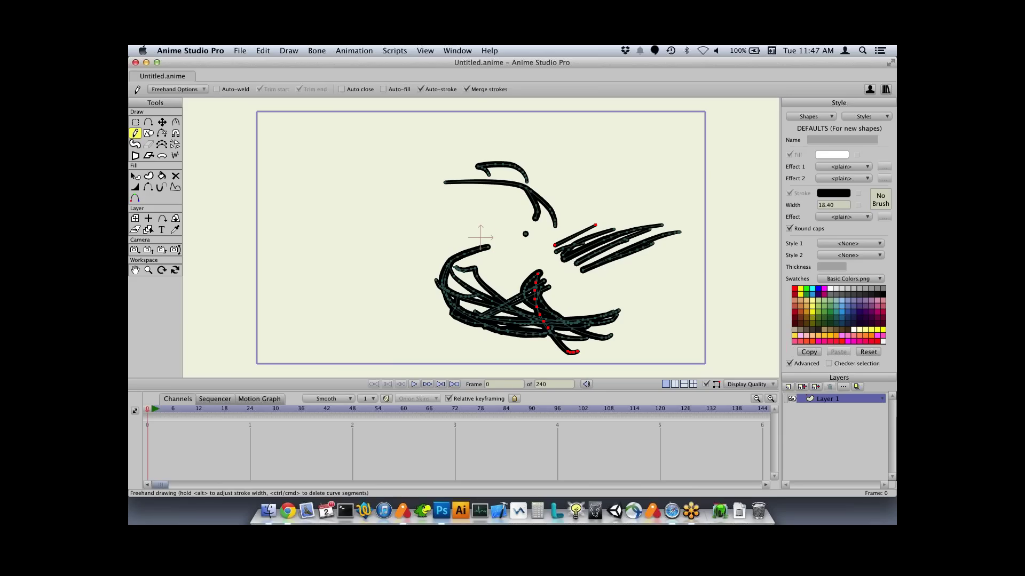
pyautogui.keyDown('ctrl'); pyautogui.click(507, 164); pyautogui.keyUp('ctrl')
pyautogui.press('super+z')
pyautogui.press('super+z')
pyautogui.keyDown('super'); pyautogui.click(618, 251); pyautogui.keyUp('super')
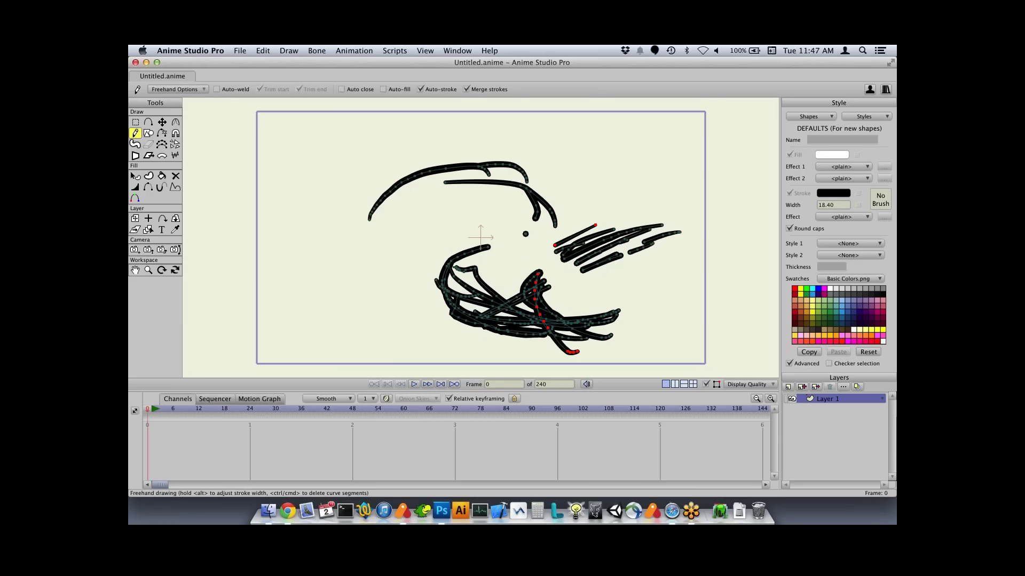
pyautogui.moveTo(616, 244); pyautogui.dragTo(597, 233)
pyautogui.moveTo(533, 346)
pyautogui.mouseDown()
pyautogui.moveTo(587, 334)
pyautogui.moveTo(581, 320)
pyautogui.moveTo(604, 317)
pyautogui.mouseUp()
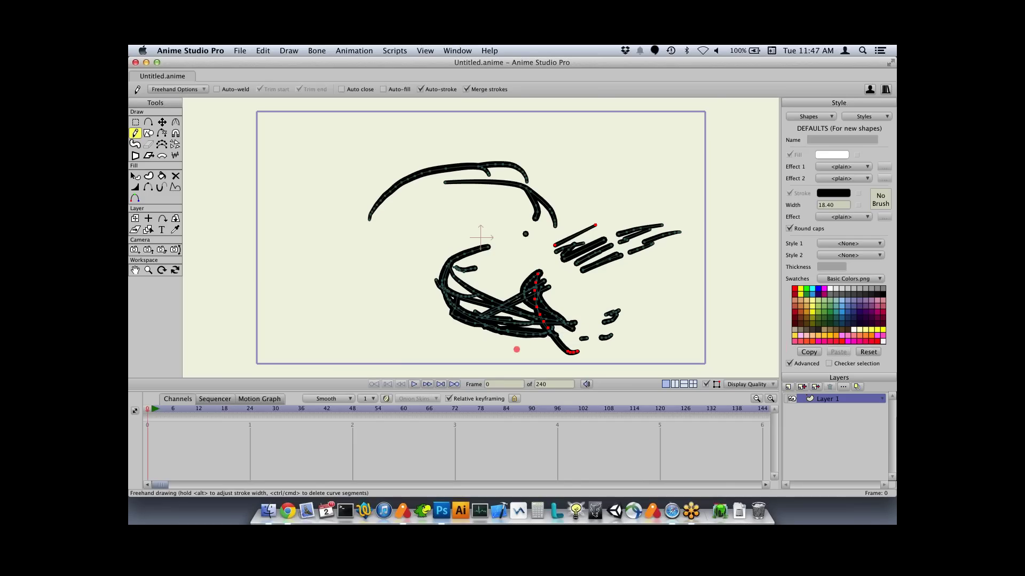
pyautogui.click(557, 265)
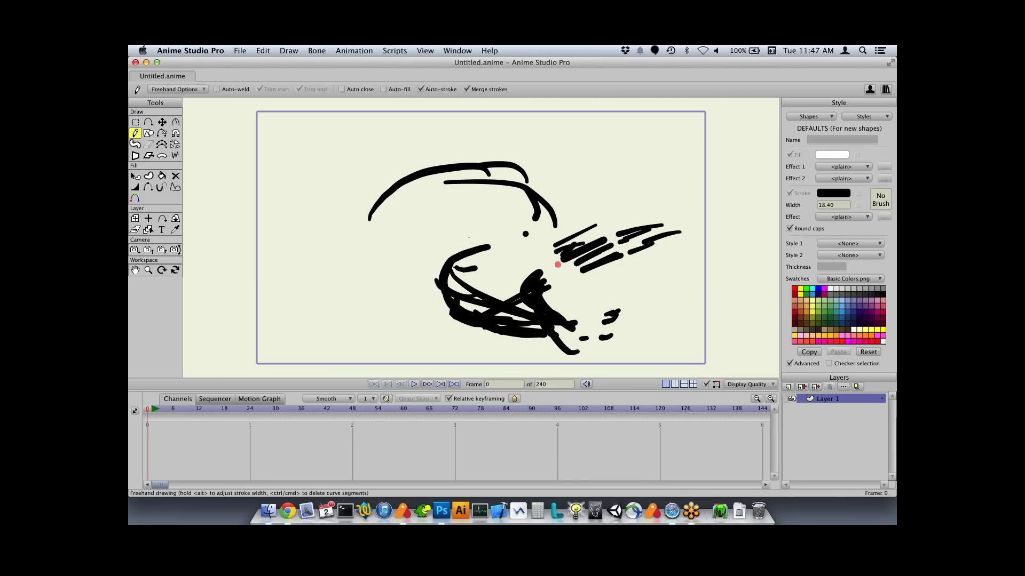
# - Try the Delete Edge tool and clear the whole sketch
pyautogui.press('super+d')
pyautogui.click(162, 133)
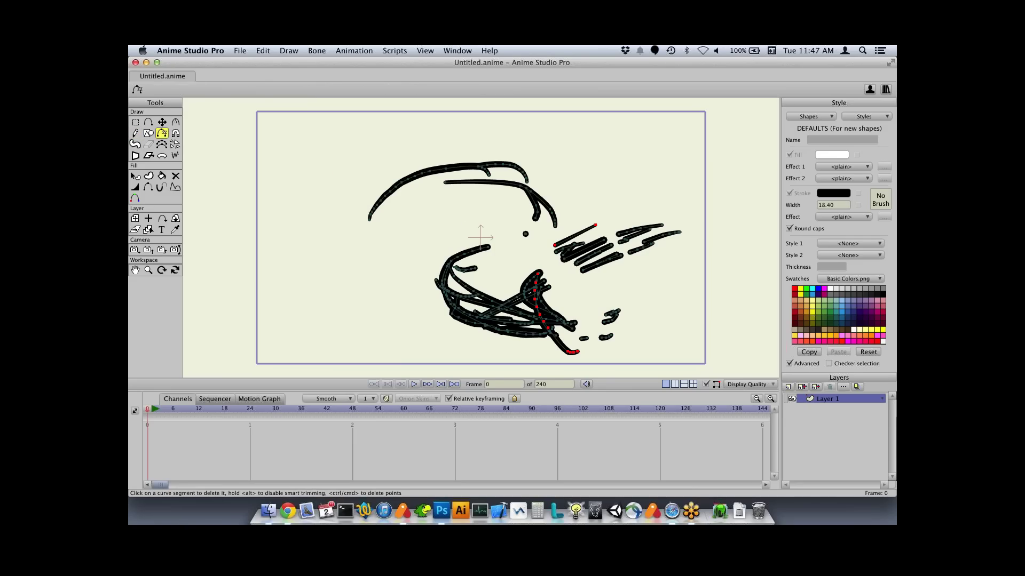
pyautogui.press('super+a')
pyautogui.press('BackSpace')
# - Draw one arched Freehand curve descending to the lower right and cut several gaps in it with the Delete Edge tool
pyautogui.moveTo(338, 240)
pyautogui.mouseDown()
pyautogui.moveTo(364, 176)
pyautogui.moveTo(578, 257)
pyautogui.moveTo(656, 303)
pyautogui.mouseUp()
pyautogui.press('d')
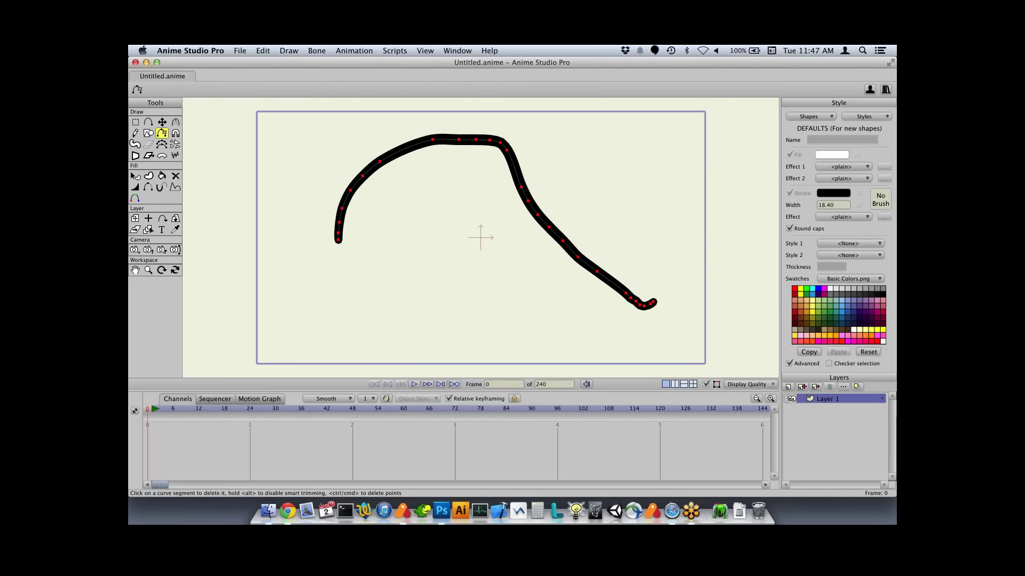
pyautogui.click(446, 138)
pyautogui.click(504, 146)
pyautogui.click(514, 168)
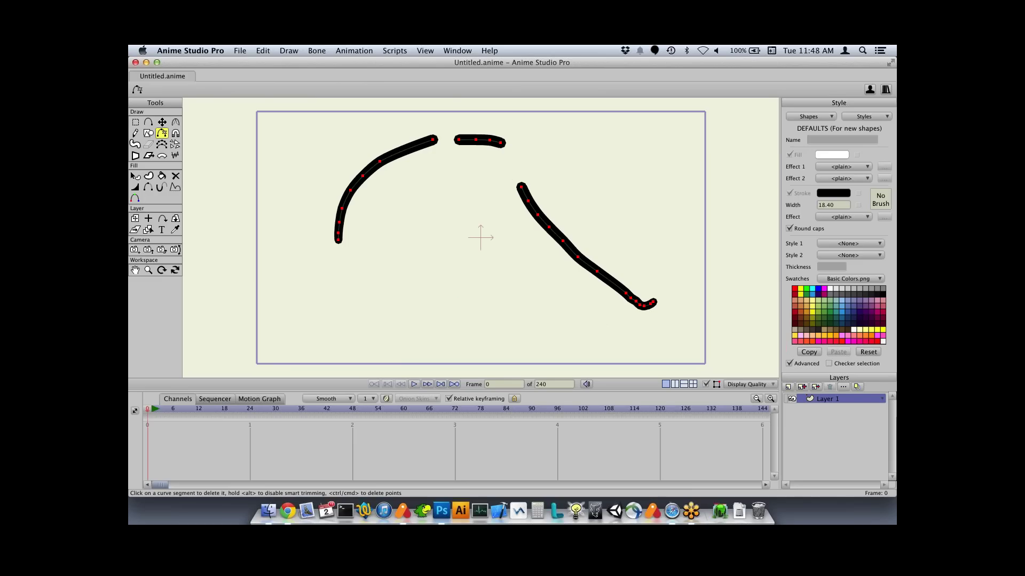
pyautogui.click(524, 193)
pyautogui.click(570, 249)
pyautogui.click(587, 264)
pyautogui.click(628, 295)
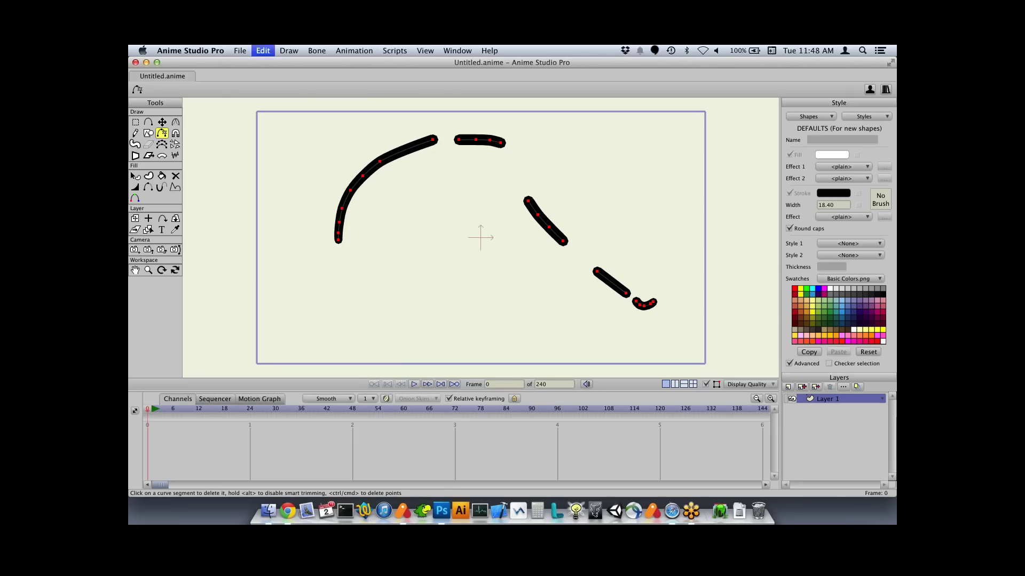
# - Clear the remaining curve pieces and set up the Blob Brush with a radius of 0.0434
pyautogui.press('super+a')
pyautogui.press('Delete')
pyautogui.click(135, 144)
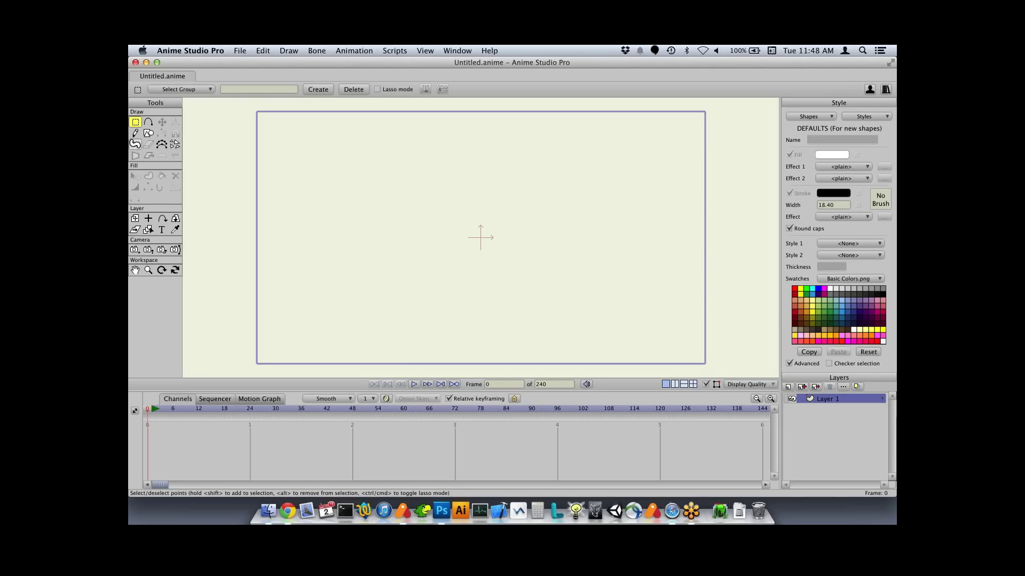
pyautogui.click(455, 218)
pyautogui.moveTo(462, 192)
pyautogui.keyDown('alt'); pyautogui.mouseDown()
pyautogui.moveTo(437, 193)
pyautogui.moveTo(460, 192)
pyautogui.mouseUp(); pyautogui.keyUp('alt')
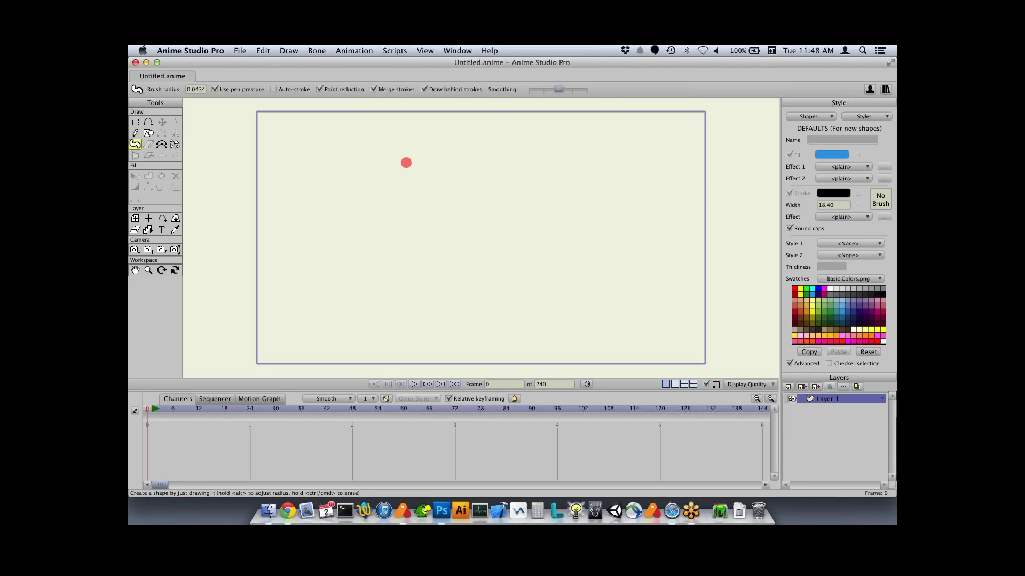
# - Paint a long curved blue blob with a short stroke crossing it, and turn on Auto-stroke
pyautogui.moveTo(432, 185)
pyautogui.mouseDown()
pyautogui.moveTo(342, 228)
pyautogui.moveTo(346, 278)
pyautogui.mouseUp()
pyautogui.moveTo(350, 185)
pyautogui.mouseDown()
pyautogui.moveTo(399, 207)
pyautogui.moveTo(348, 198)
pyautogui.mouseUp()
pyautogui.click(273, 89)
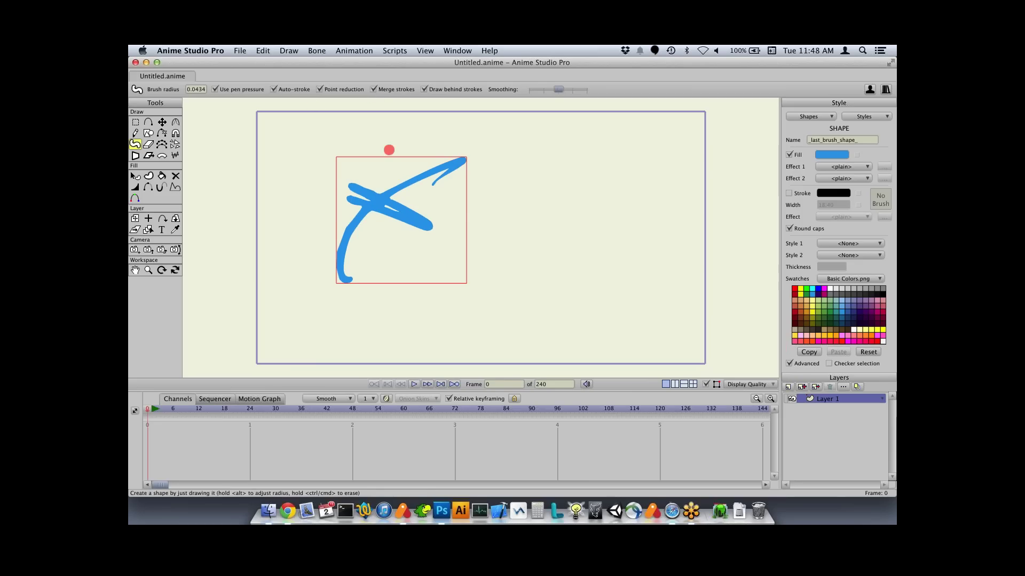
# - Paint more Blob Brush strokes, clear them, paint an outlined slanted loop, and clear that too
pyautogui.moveTo(381, 252)
pyautogui.mouseDown()
pyautogui.moveTo(448, 206)
pyautogui.moveTo(399, 263)
pyautogui.mouseUp()
pyautogui.moveTo(386, 226); pyautogui.dragTo(471, 265)
pyautogui.press('BackSpace')
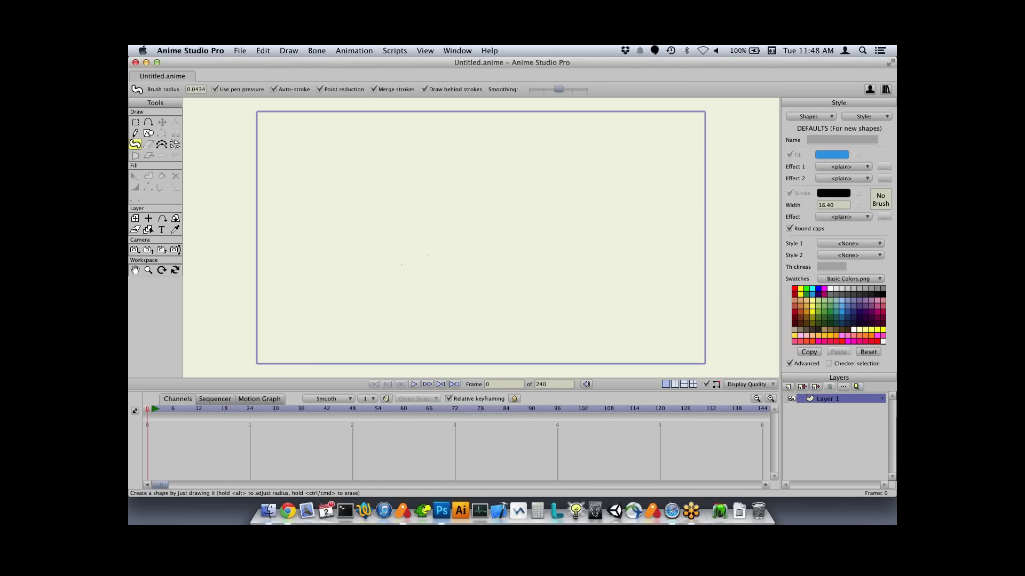
pyautogui.moveTo(513, 186)
pyautogui.mouseDown()
pyautogui.moveTo(414, 227)
pyautogui.moveTo(421, 266)
pyautogui.mouseUp()
pyautogui.press('super+a')
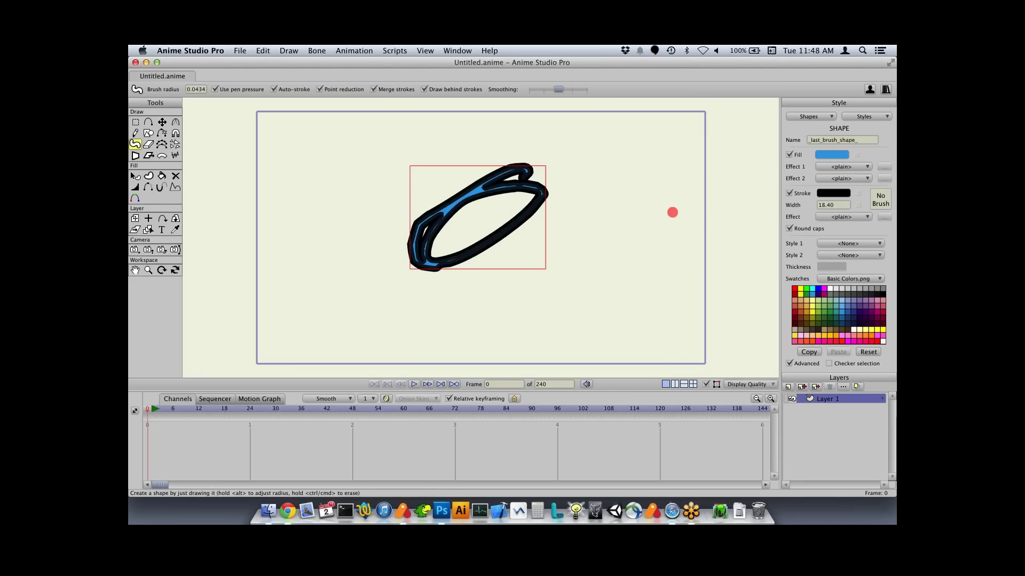
pyautogui.press('Delete')
# - Set the stroke width to 4 and paint an outlined blue loop with a spiky blob merged into its right side
pyautogui.moveTo(835, 205); pyautogui.dragTo(790, 205)
pyautogui.write('4')
pyautogui.press('Return')
pyautogui.moveTo(469, 148)
pyautogui.mouseDown()
pyautogui.moveTo(457, 263)
pyautogui.moveTo(333, 186)
pyautogui.mouseUp()
pyautogui.moveTo(453, 217)
pyautogui.mouseDown()
pyautogui.moveTo(444, 225)
pyautogui.moveTo(547, 202)
pyautogui.mouseUp()
pyautogui.moveTo(511, 191); pyautogui.dragTo(516, 252)
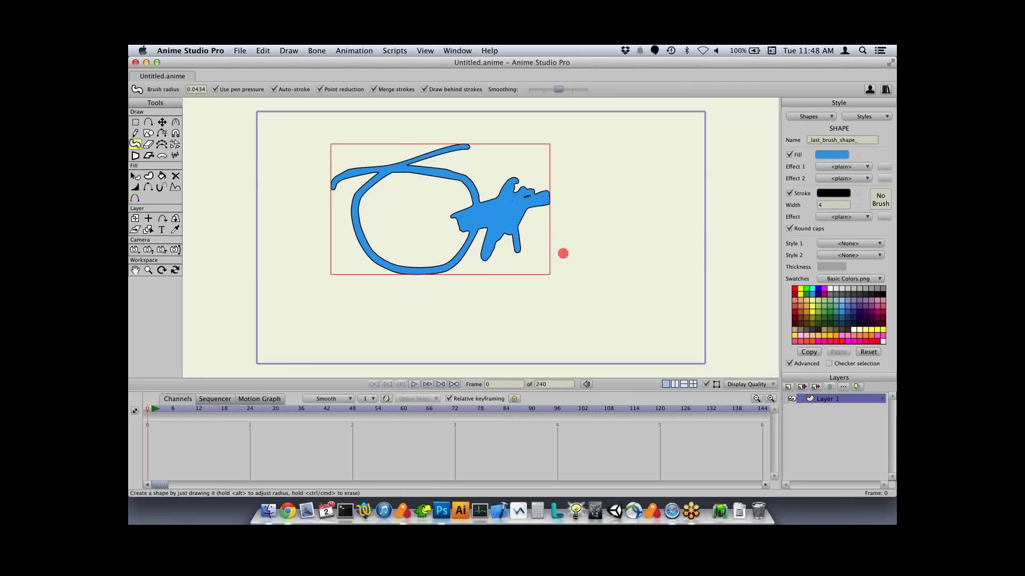
pyautogui.moveTo(446, 254)
pyautogui.mouseDown()
pyautogui.moveTo(491, 284)
pyautogui.moveTo(475, 286)
pyautogui.mouseUp()
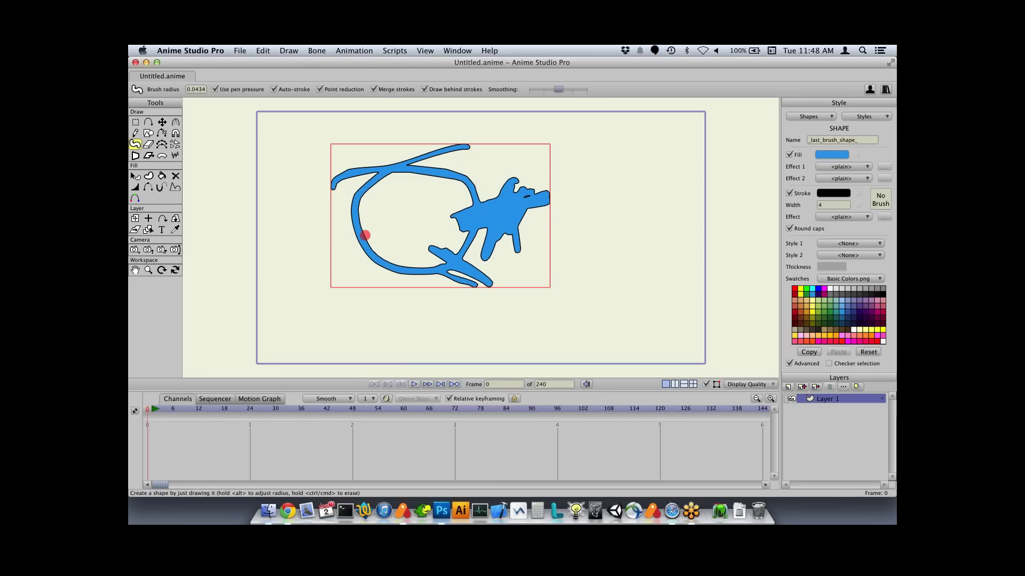
# - Thicken the shape's lower and right parts using a brush radius of 0.1651, and set its stroke width to 9
pyautogui.moveTo(359, 236)
pyautogui.mouseDown()
pyautogui.moveTo(344, 245)
pyautogui.moveTo(385, 238)
pyautogui.moveTo(334, 238)
pyautogui.moveTo(361, 267)
pyautogui.moveTo(422, 230)
pyautogui.moveTo(412, 237)
pyautogui.moveTo(430, 240)
pyautogui.moveTo(423, 264)
pyautogui.moveTo(446, 256)
pyautogui.moveTo(417, 243)
pyautogui.moveTo(393, 258)
pyautogui.moveTo(406, 245)
pyautogui.mouseUp()
pyautogui.moveTo(439, 275)
pyautogui.mouseDown()
pyautogui.moveTo(504, 268)
pyautogui.moveTo(464, 281)
pyautogui.moveTo(556, 237)
pyautogui.moveTo(543, 222)
pyautogui.moveTo(535, 231)
pyautogui.moveTo(555, 191)
pyautogui.mouseUp()
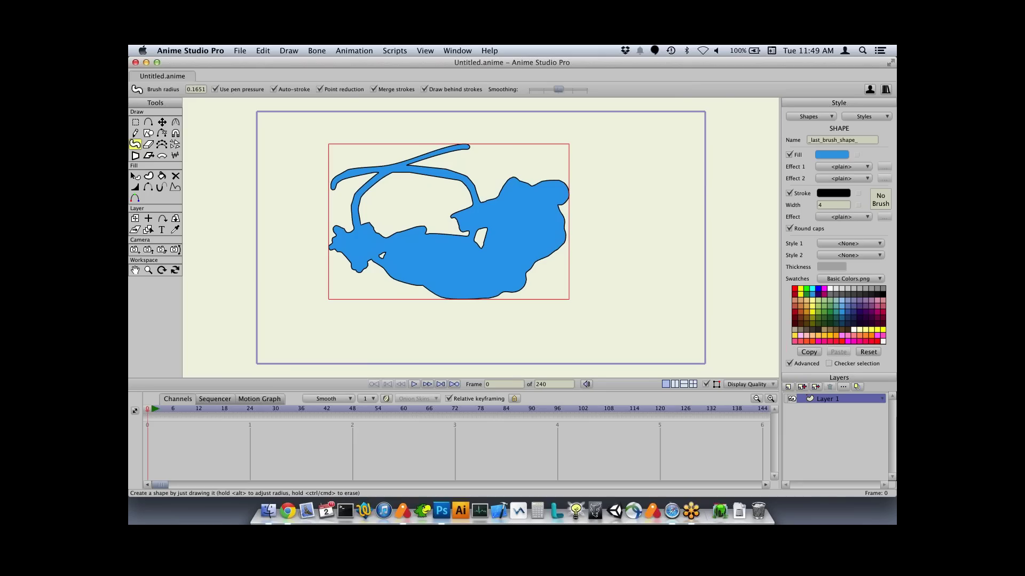
pyautogui.scroll(5, 832, 205)
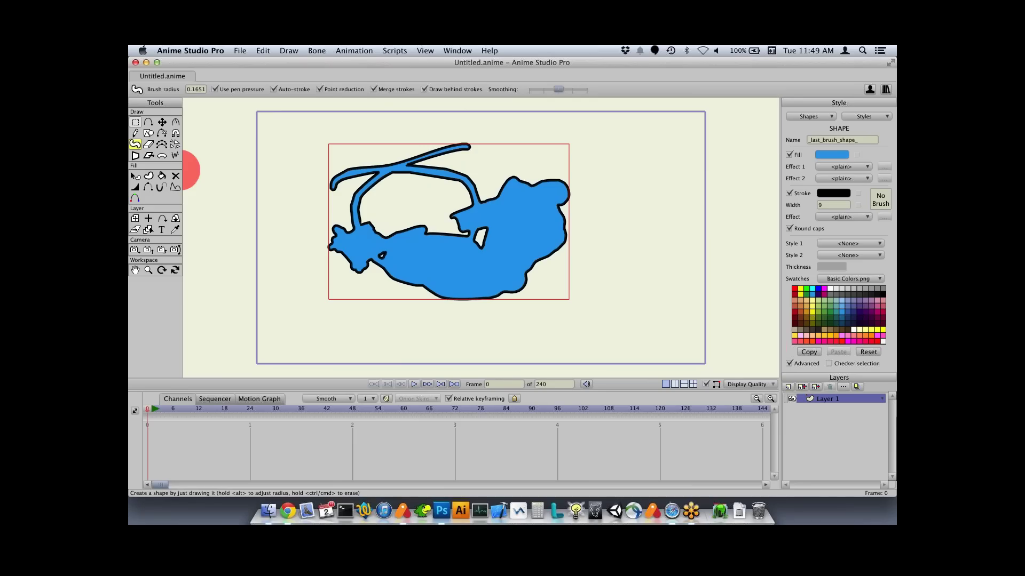
# - Check the points along the blue shape's outline and clear the canvas
pyautogui.press('g')
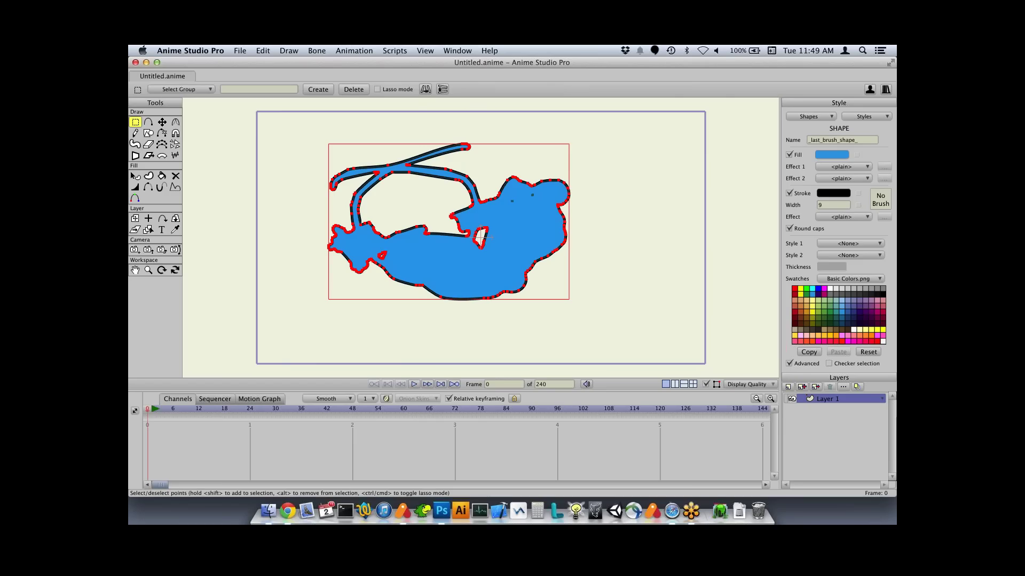
pyautogui.click(135, 144)
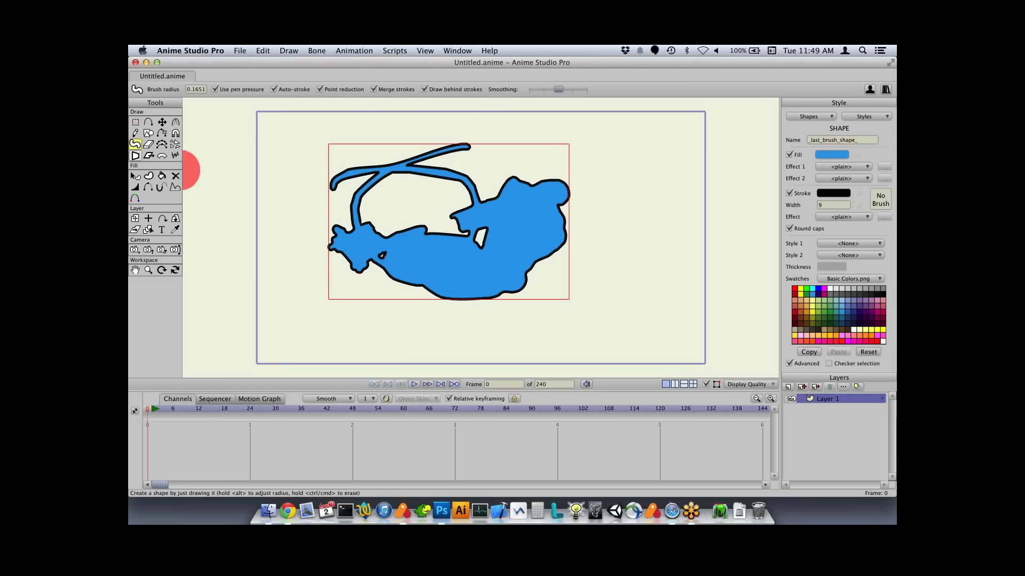
pyautogui.press('super+z')
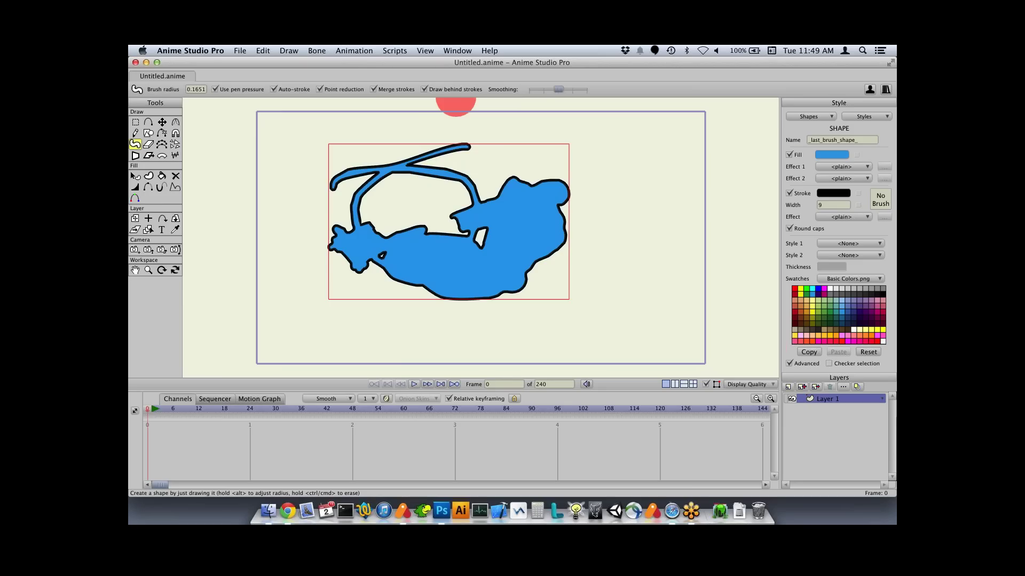
# - Draw three overlapping Freehand loops side by side with a stroke width of 31.80
pyautogui.click(135, 133)
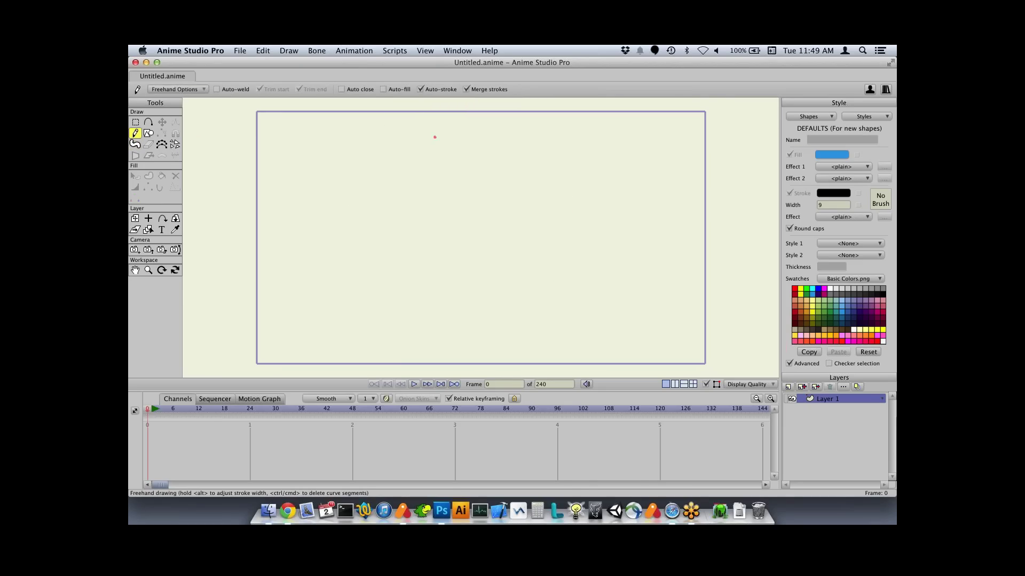
pyautogui.moveTo(402, 183)
pyautogui.keyDown('alt'); pyautogui.mouseDown()
pyautogui.moveTo(435, 183)
pyautogui.moveTo(397, 173)
pyautogui.moveTo(440, 259)
pyautogui.moveTo(483, 168)
pyautogui.moveTo(392, 153)
pyautogui.mouseUp(); pyautogui.keyUp('alt')
pyautogui.moveTo(446, 180)
pyautogui.mouseDown()
pyautogui.moveTo(501, 154)
pyautogui.moveTo(438, 234)
pyautogui.mouseUp()
pyautogui.moveTo(396, 183)
pyautogui.mouseDown()
pyautogui.moveTo(358, 260)
pyautogui.moveTo(403, 227)
pyautogui.mouseUp()
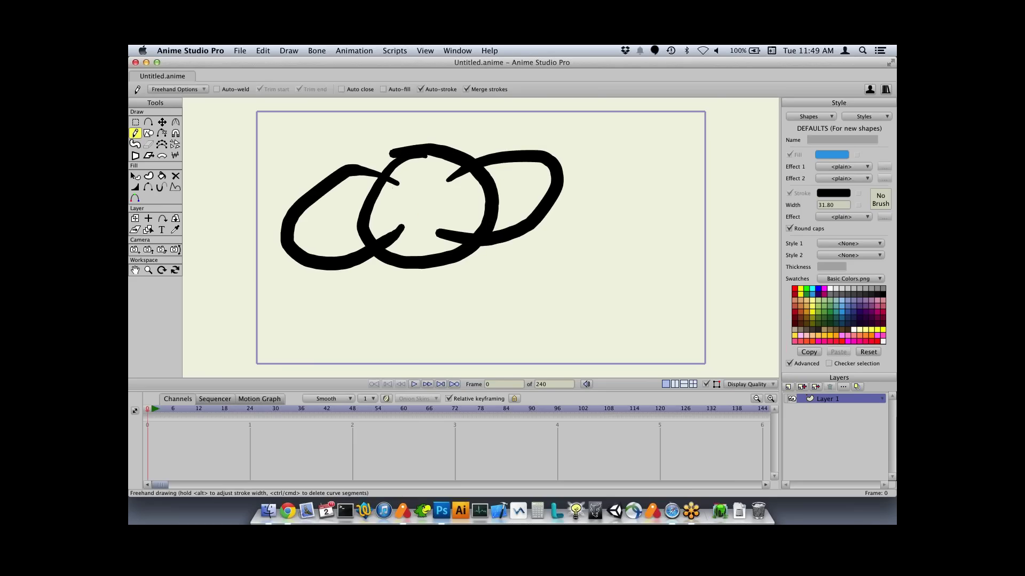
# - Turn off the Blob Brush's Auto-stroke, paint blue fill behind the outlines of all three loops, and deselect the shape
pyautogui.click(135, 144)
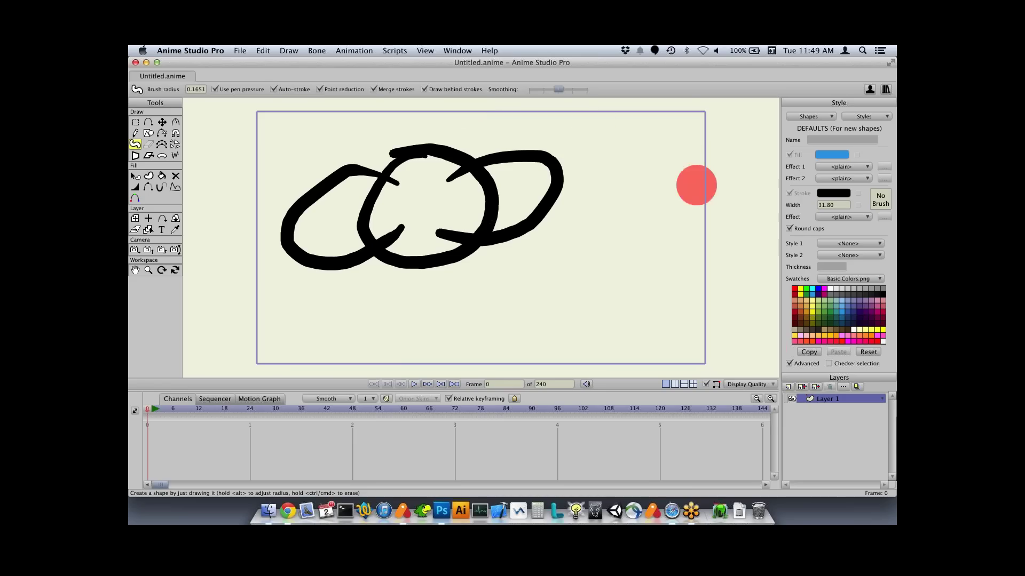
pyautogui.click(274, 89)
pyautogui.moveTo(350, 183)
pyautogui.mouseDown()
pyautogui.moveTo(310, 207)
pyautogui.moveTo(329, 230)
pyautogui.moveTo(374, 196)
pyautogui.moveTo(336, 225)
pyautogui.moveTo(361, 209)
pyautogui.moveTo(353, 177)
pyautogui.moveTo(324, 206)
pyautogui.moveTo(312, 240)
pyautogui.moveTo(363, 256)
pyautogui.mouseUp()
pyautogui.moveTo(380, 208)
pyautogui.mouseDown()
pyautogui.moveTo(446, 172)
pyautogui.moveTo(485, 188)
pyautogui.moveTo(389, 244)
pyautogui.moveTo(439, 201)
pyautogui.mouseUp()
pyautogui.moveTo(498, 171)
pyautogui.mouseDown()
pyautogui.moveTo(545, 178)
pyautogui.moveTo(473, 224)
pyautogui.moveTo(503, 190)
pyautogui.mouseUp()
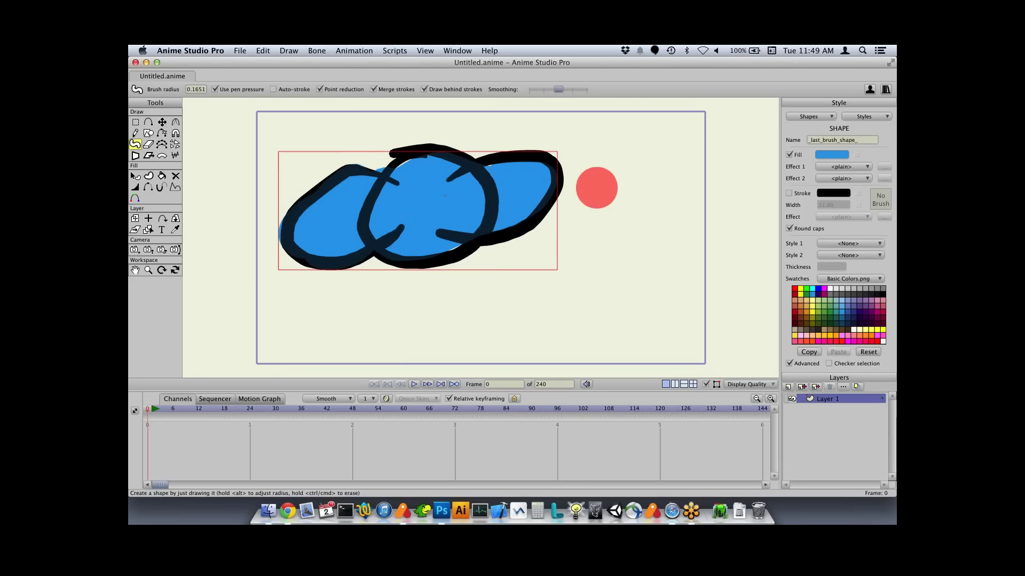
pyautogui.press('Return')
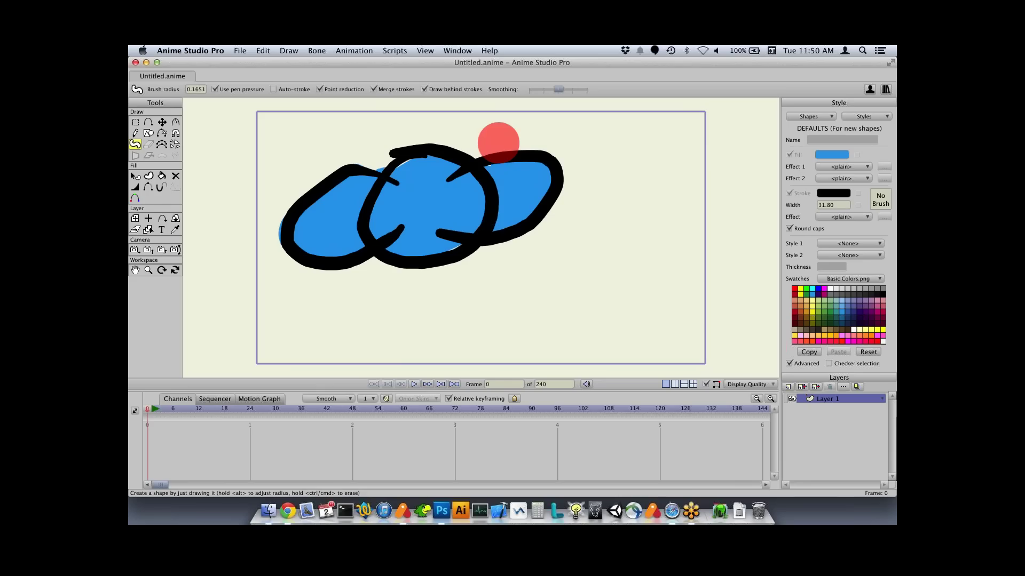
# - Undo the drawn loops and their blue fill, and open the 10 Brush Improvements.anime sample file
pyautogui.press('super+z')
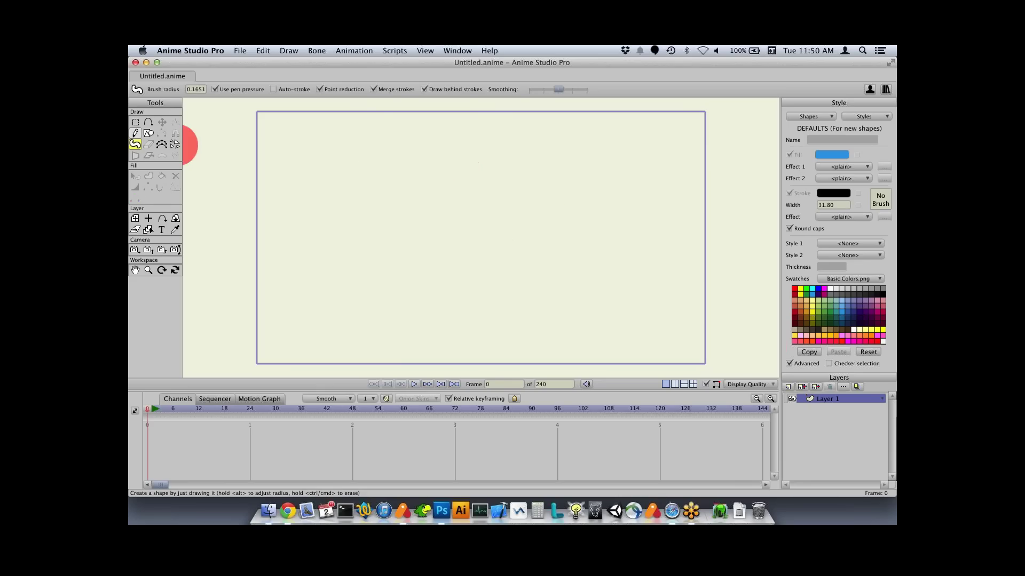
pyautogui.click(135, 133)
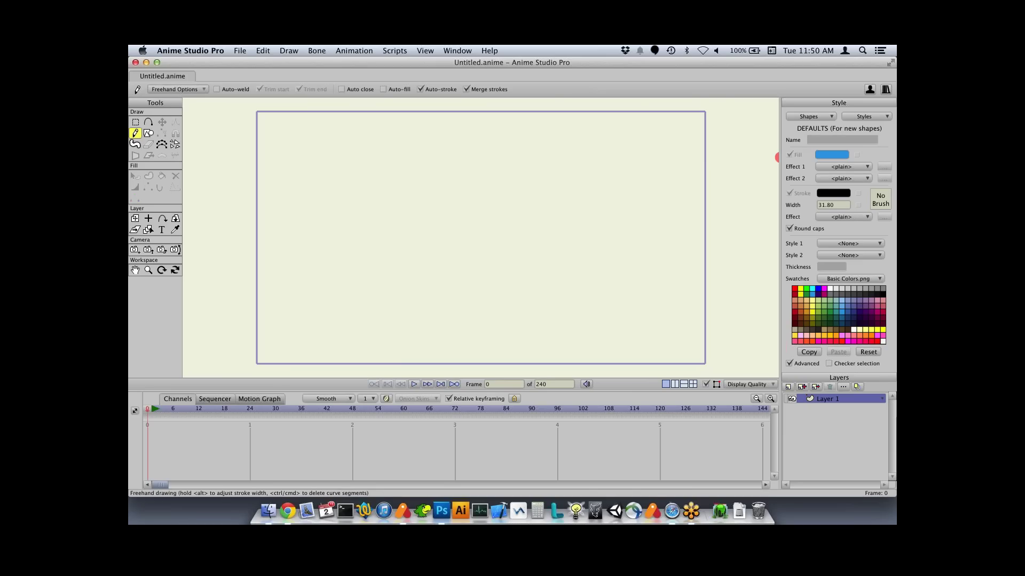
pyautogui.press('super+o')
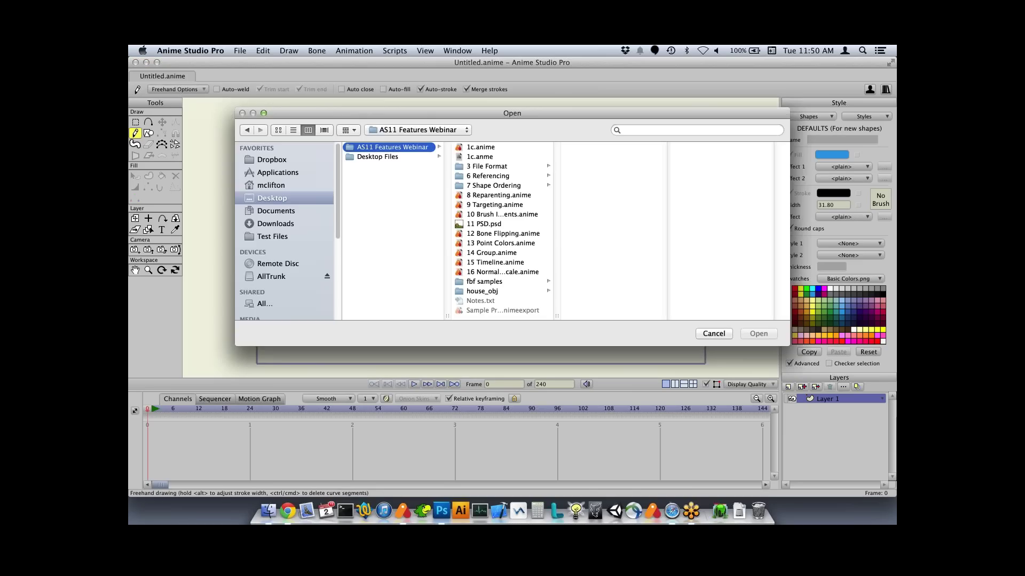
pyautogui.doubleClick(501, 214)
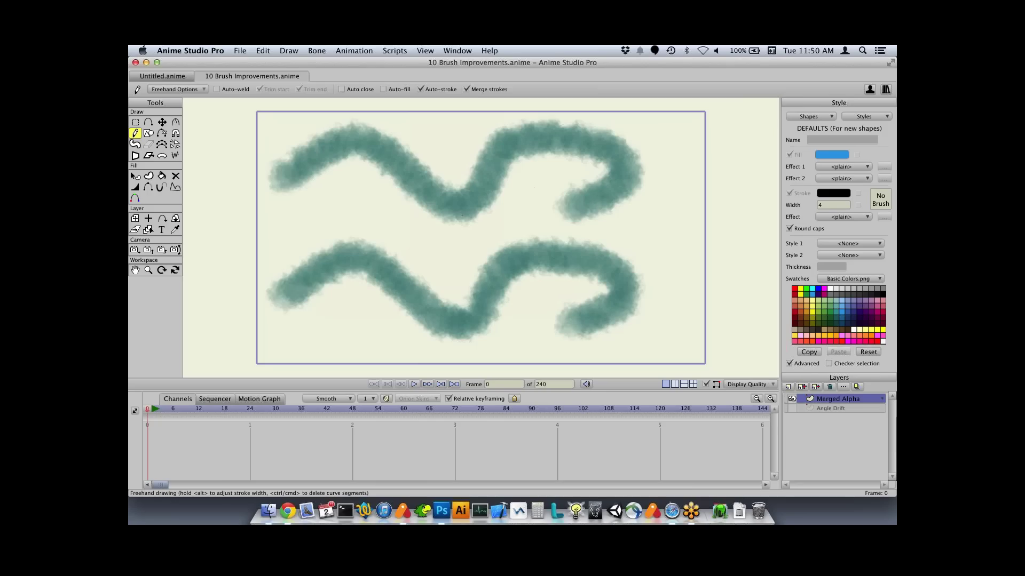
# - Preview a render of the two textured strokes, and check the upper stroke's brush settings, including Merge alpha
pyautogui.press('super+r')
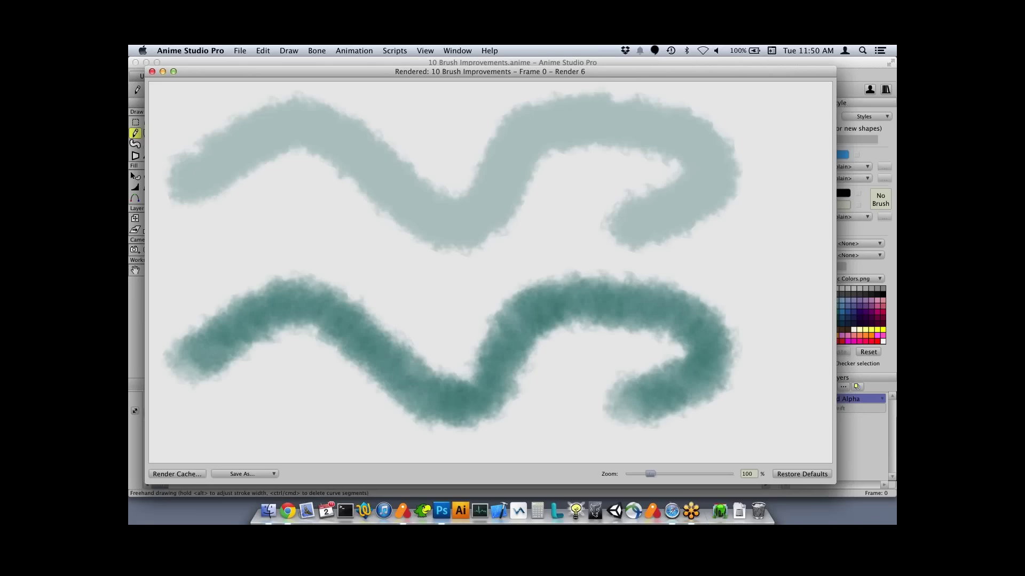
pyautogui.press('super+w')
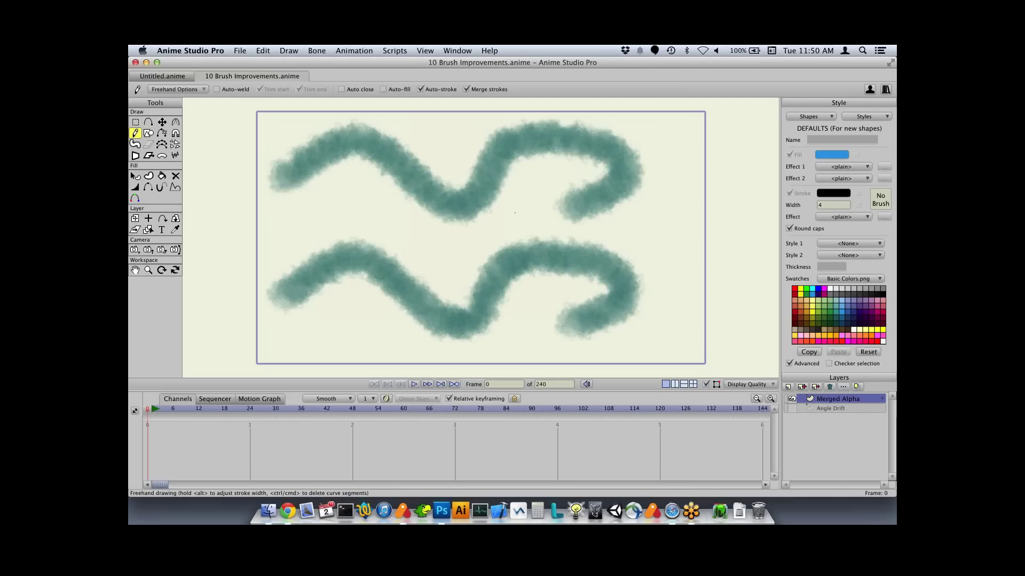
pyautogui.press('q')
pyautogui.click(502, 154)
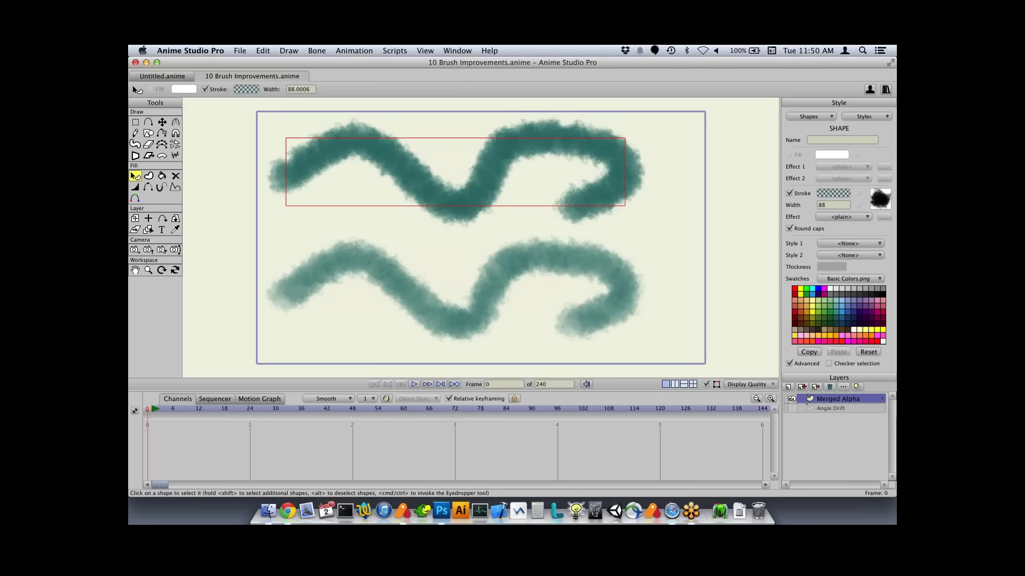
pyautogui.click(879, 199)
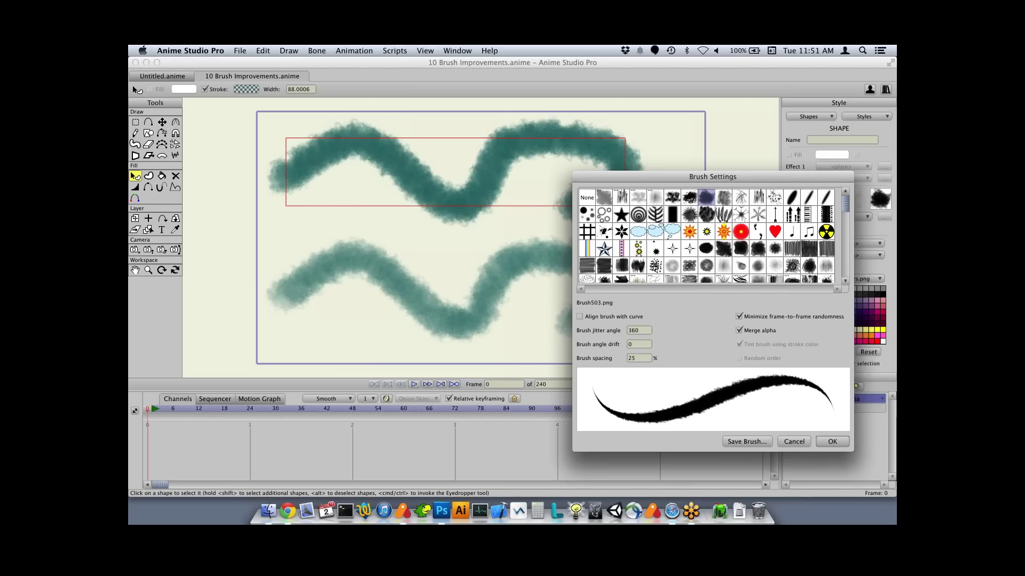
pyautogui.press('Return')
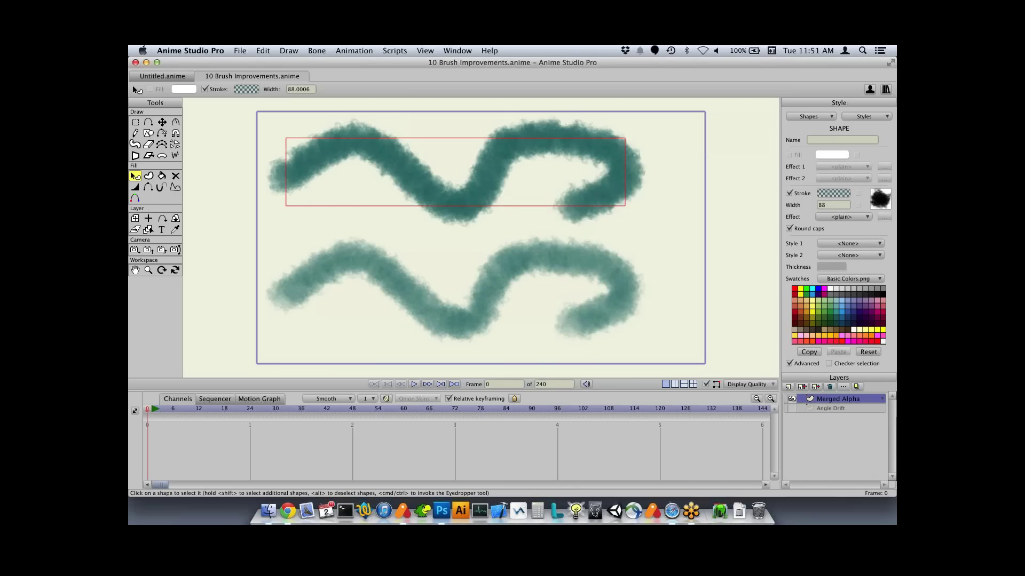
# - Check the lower stroke's brush settings for comparison, and render the frame again to compare both strokes
pyautogui.click(406, 288)
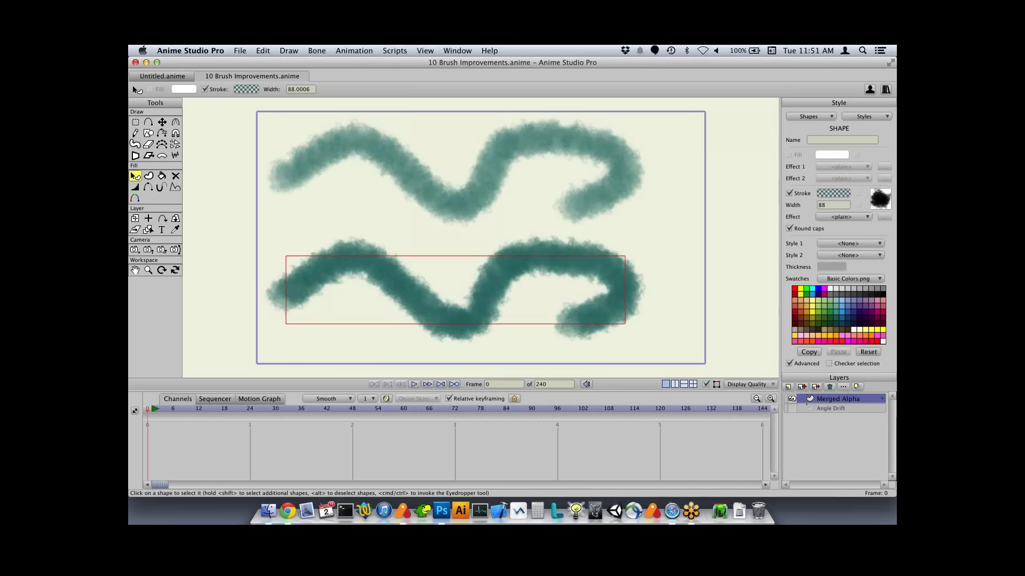
pyautogui.click(880, 199)
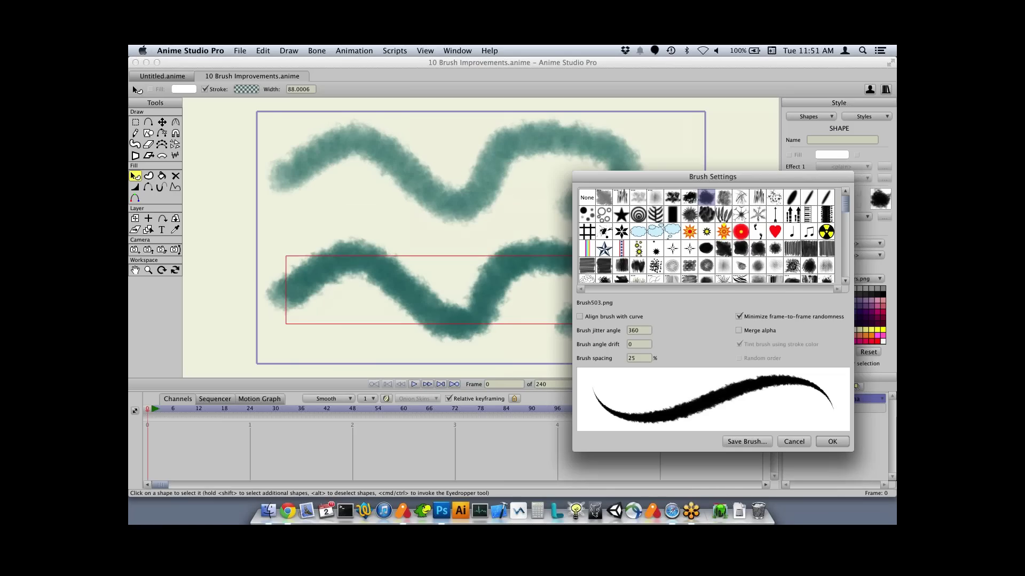
pyautogui.click(793, 441)
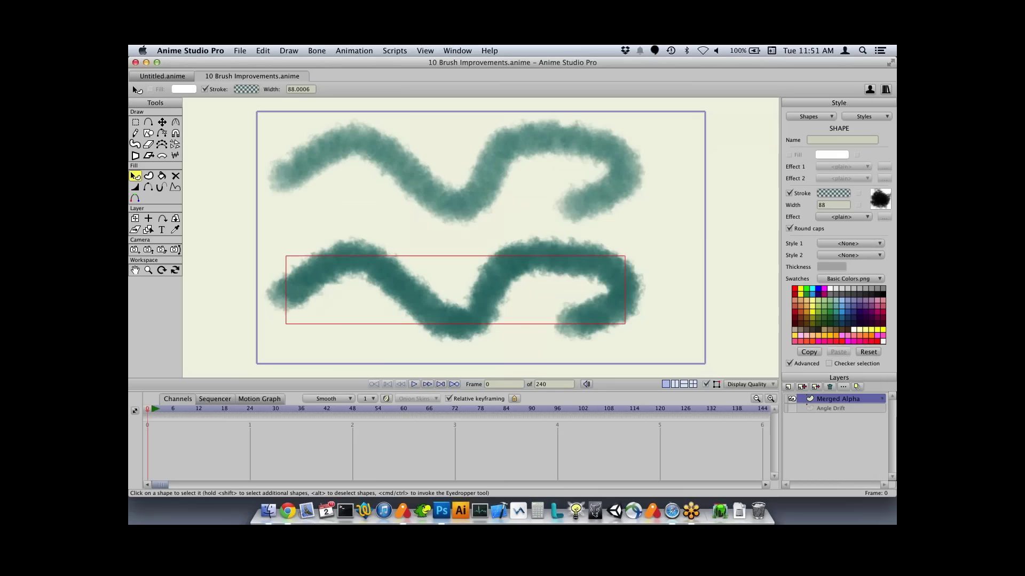
pyautogui.press('super+r')
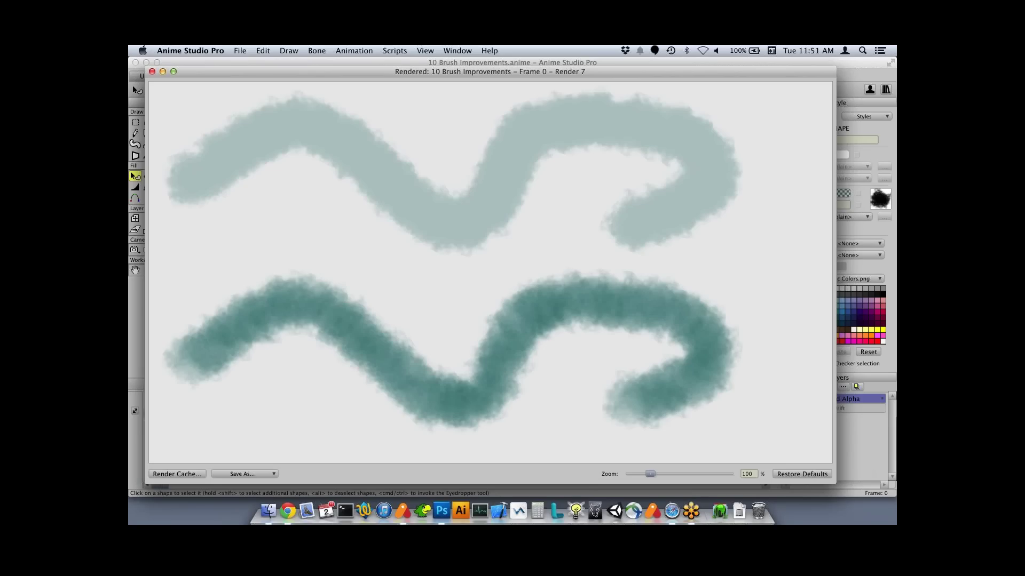
pyautogui.click(152, 71)
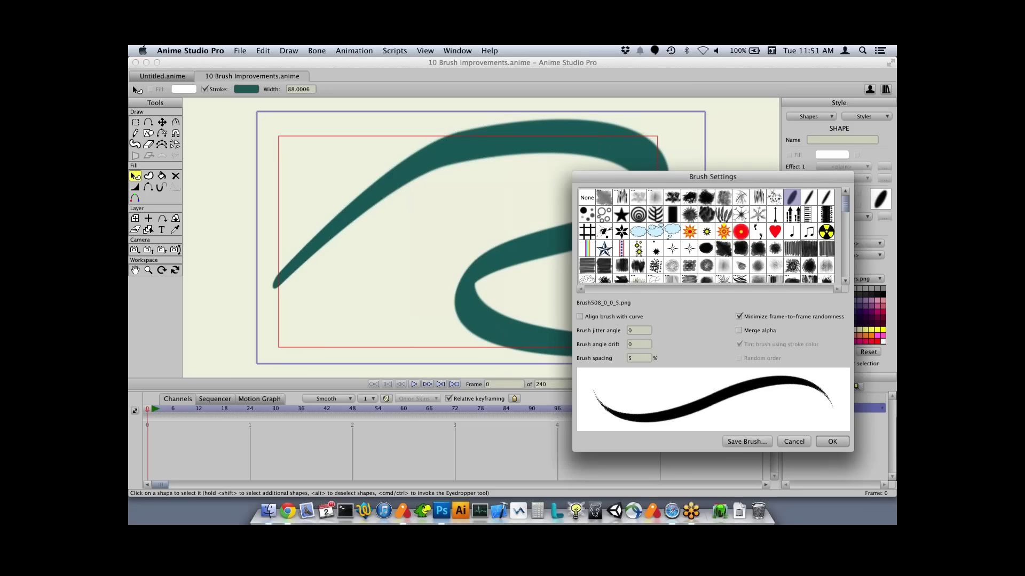
# - Raise the brush angle drift of the Angle Drift layer's stroke in stages to 1528.09, checking the whole curve along the way
pyautogui.moveTo(713, 177)
pyautogui.mouseDown()
pyautogui.moveTo(801, 174)
pyautogui.moveTo(727, 124)
pyautogui.moveTo(734, 119)
pyautogui.mouseUp()
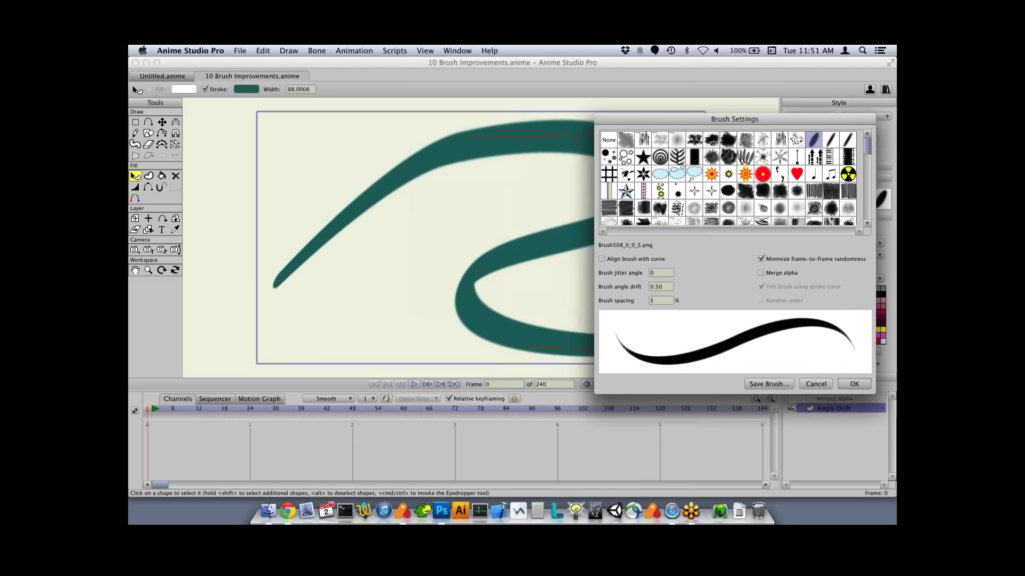
pyautogui.scroll(4, 660, 287)
pyautogui.scroll(20, 660, 286)
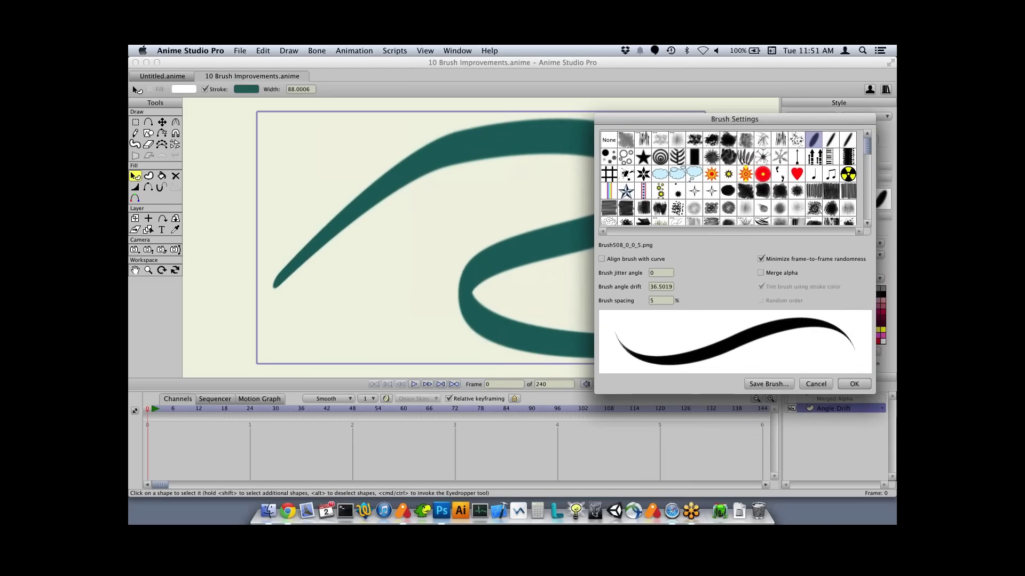
pyautogui.scroll(15, 660, 287)
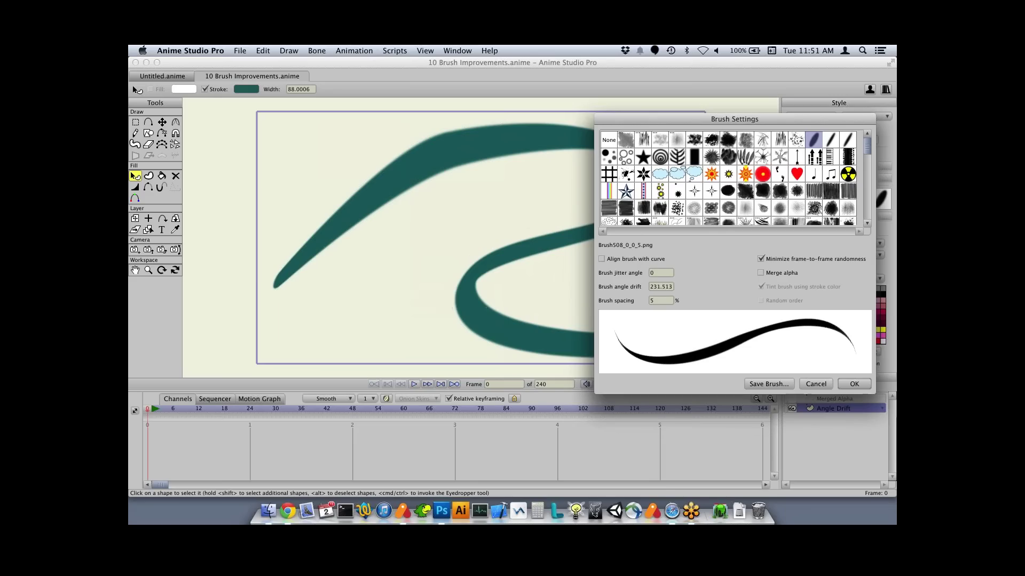
pyautogui.scroll(20, 660, 287)
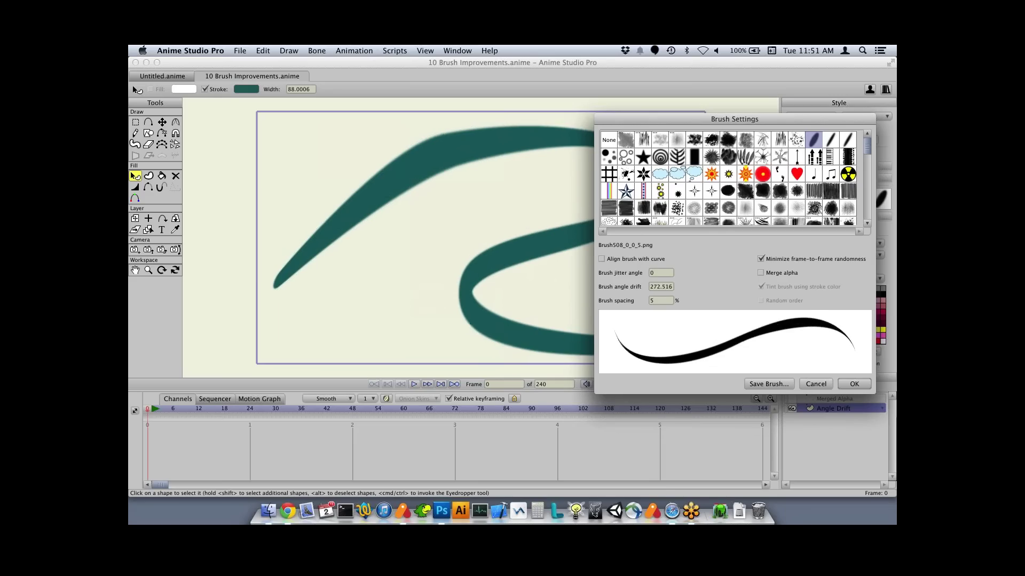
pyautogui.scroll(20, 660, 286)
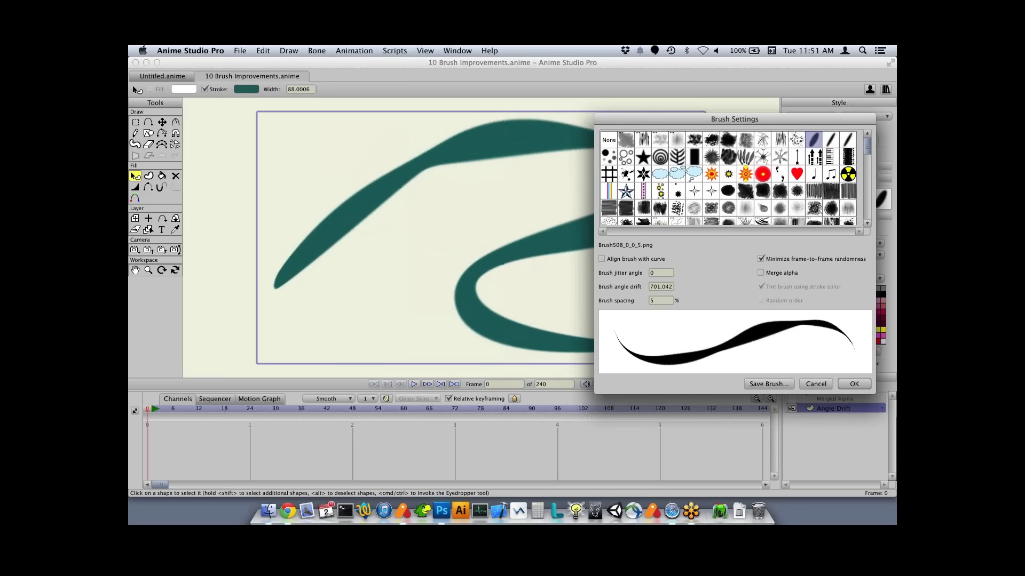
pyautogui.scroll(12, 660, 286)
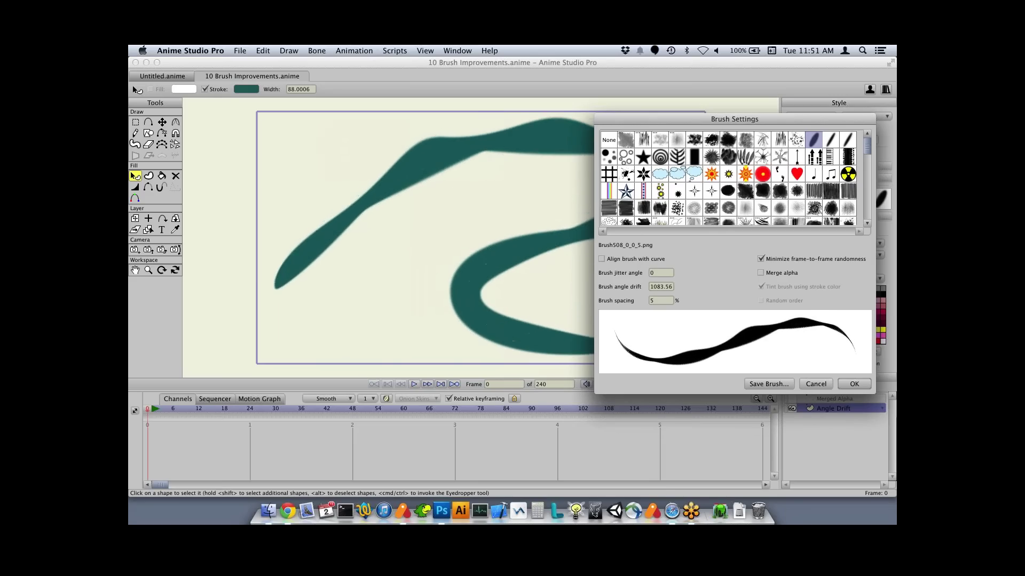
pyautogui.moveTo(734, 119); pyautogui.dragTo(632, 450)
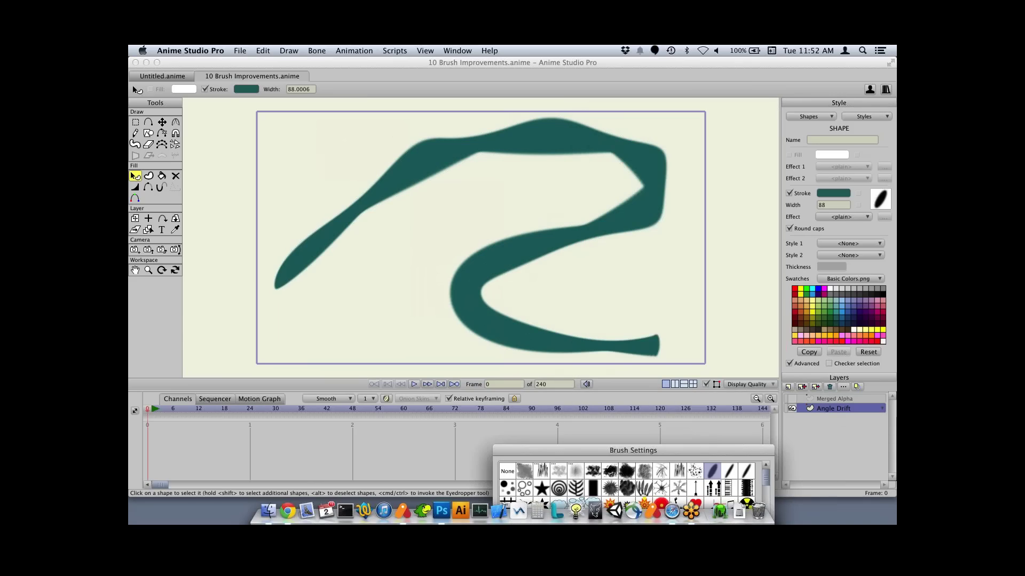
pyautogui.moveTo(633, 450)
pyautogui.mouseDown()
pyautogui.moveTo(637, 133)
pyautogui.moveTo(693, 121)
pyautogui.mouseUp()
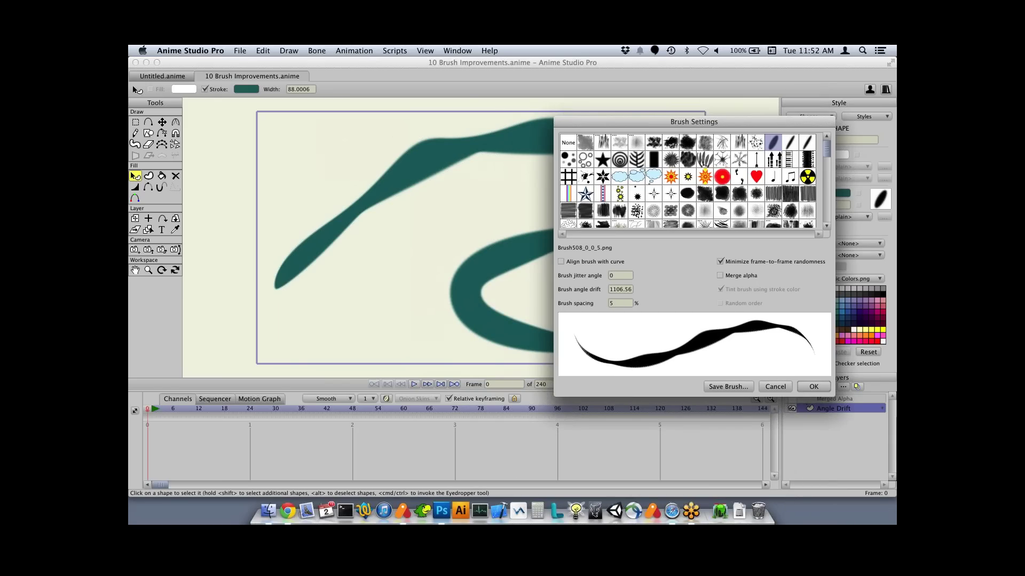
pyautogui.scroll(8, 620, 289)
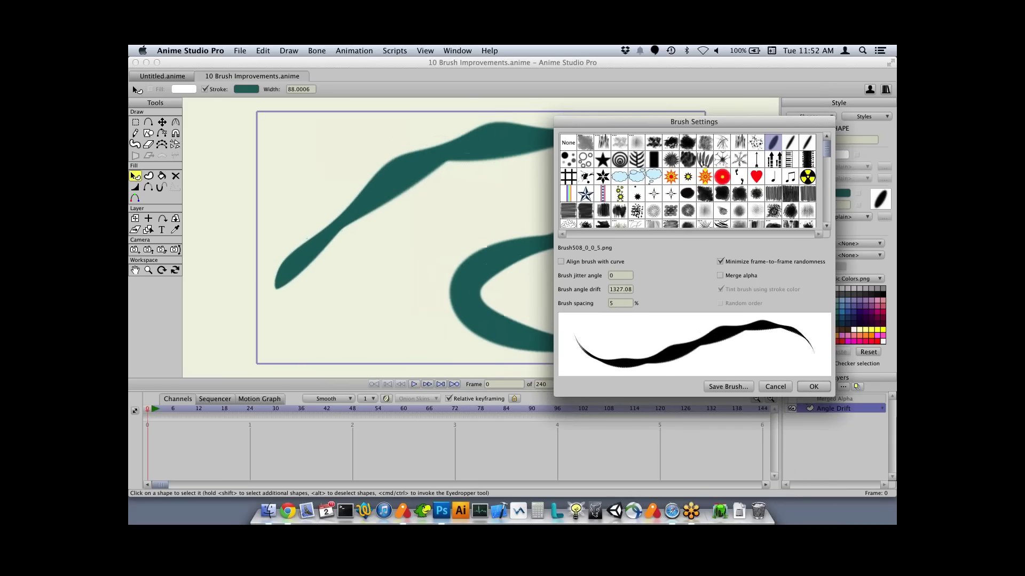
pyautogui.scroll(3, 619, 290)
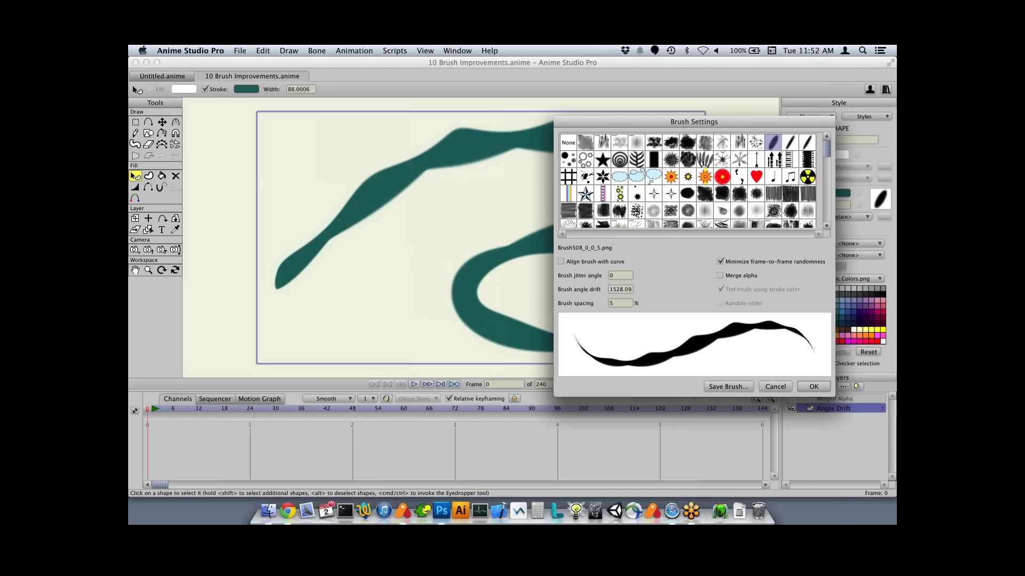
pyautogui.moveTo(694, 122)
pyautogui.mouseDown()
pyautogui.moveTo(824, 129)
pyautogui.moveTo(699, 125)
pyautogui.mouseUp()
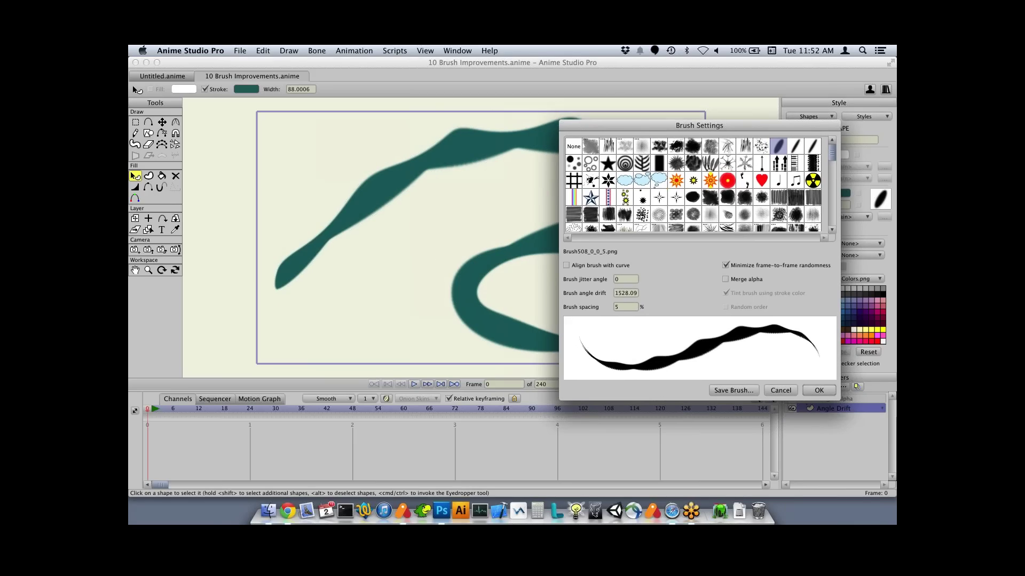
# - Switch the stroke to the dotted brush Brush511_0_360_50.png, with a jitter angle of 0 and spacing of 11.4977%
pyautogui.click(573, 162)
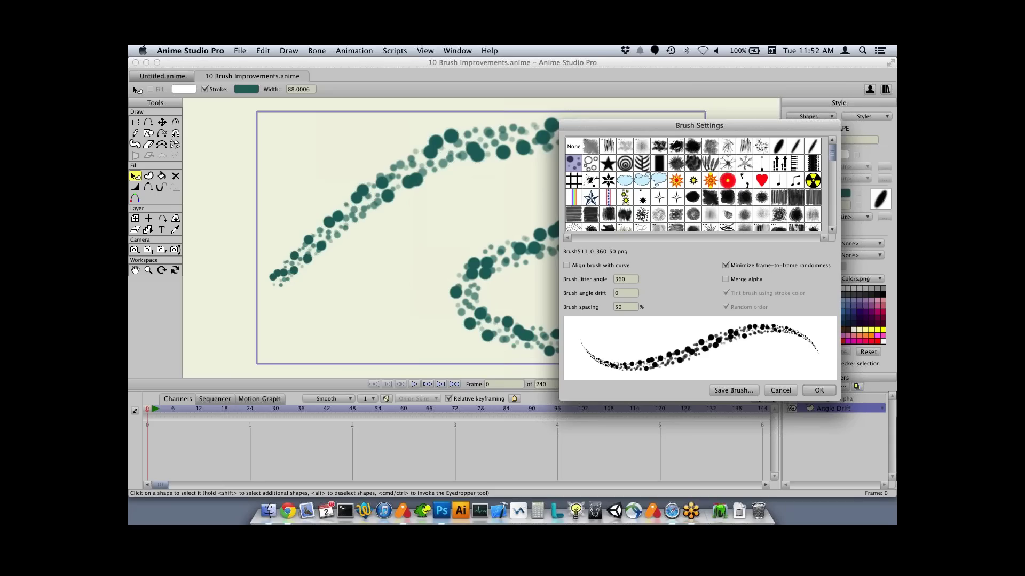
pyautogui.click(619, 279)
pyautogui.write('0')
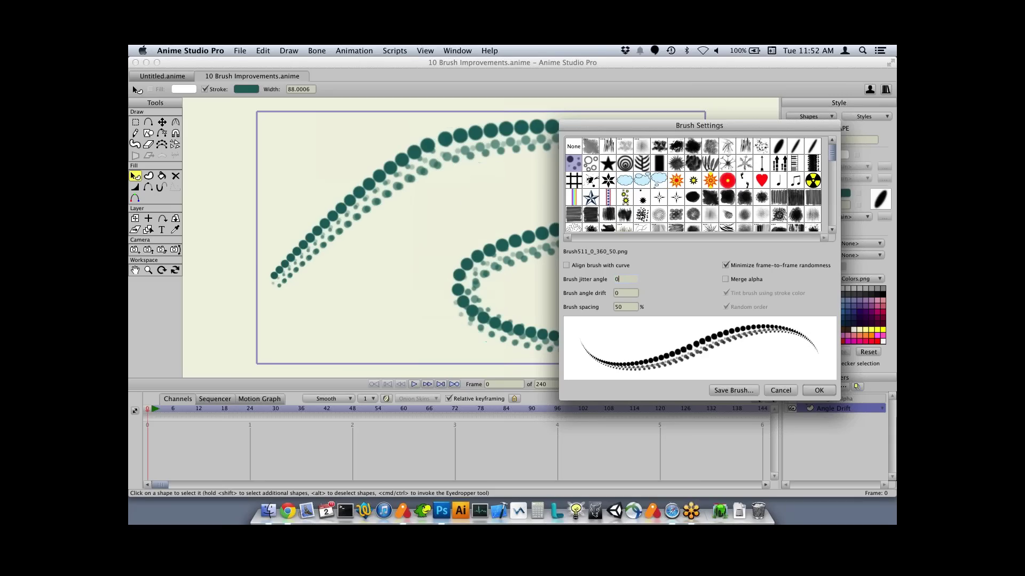
pyautogui.moveTo(640, 125)
pyautogui.mouseDown()
pyautogui.moveTo(843, 140)
pyautogui.moveTo(657, 138)
pyautogui.mouseUp()
pyautogui.scroll(-10, 641, 319)
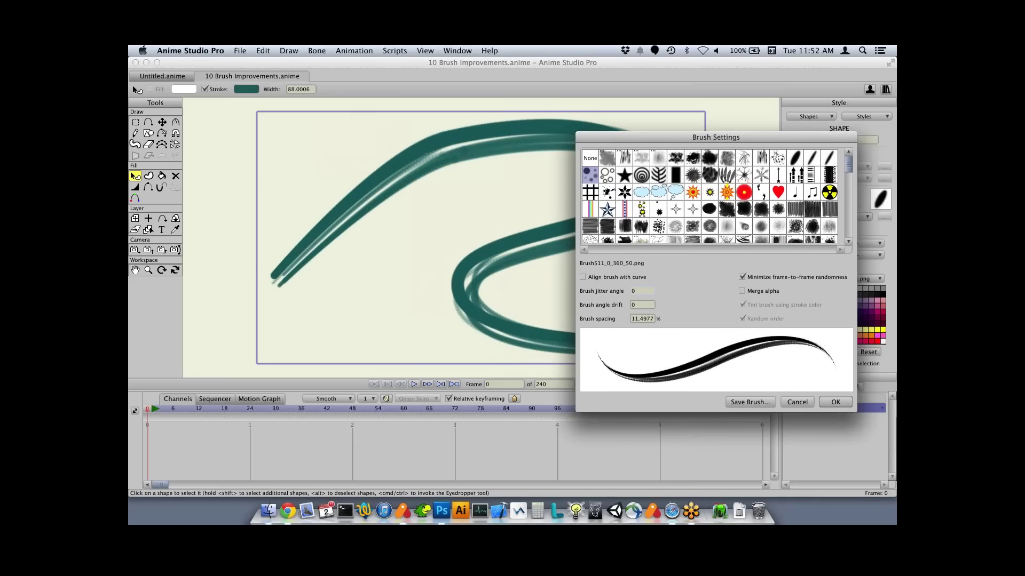
# - Set the dotted brush's angle drift to 524.031 so its strands twist along the curve
pyautogui.scroll(10, 642, 304)
pyautogui.scroll(12, 641, 305)
pyautogui.moveTo(729, 304); pyautogui.dragTo(750, 304)
pyautogui.moveTo(667, 137)
pyautogui.mouseDown()
pyautogui.moveTo(855, 178)
pyautogui.moveTo(671, 175)
pyautogui.mouseUp()
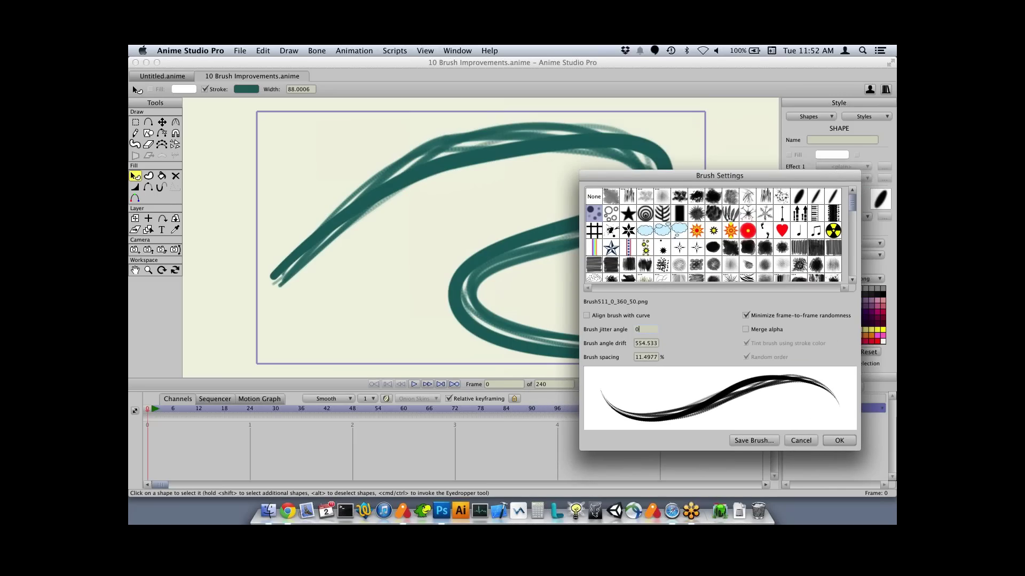
pyautogui.scroll(-3, 645, 343)
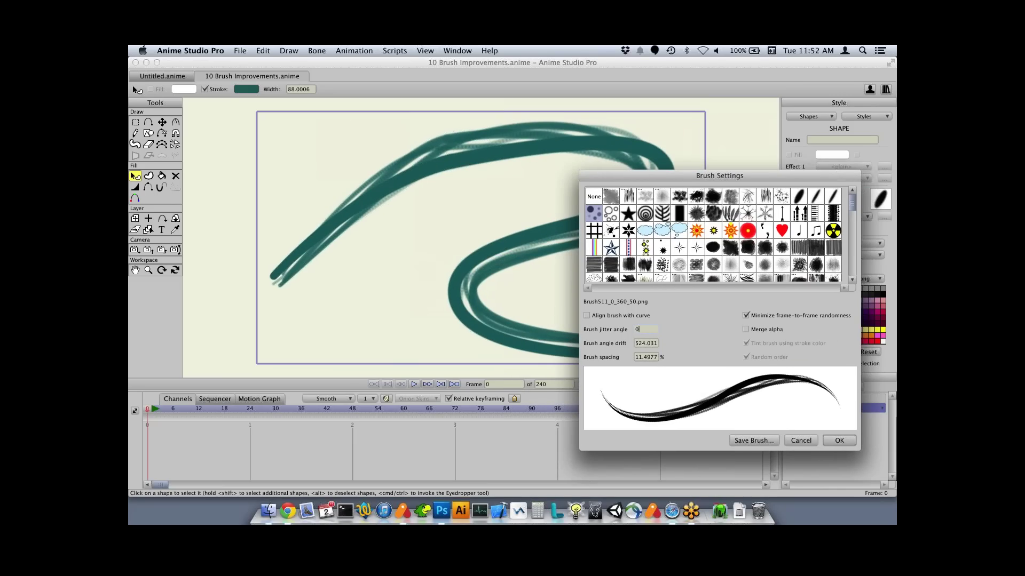
# - Apply the CK Hair Toon Line brush to the stroke
pyautogui.scroll(-5, 713, 235)
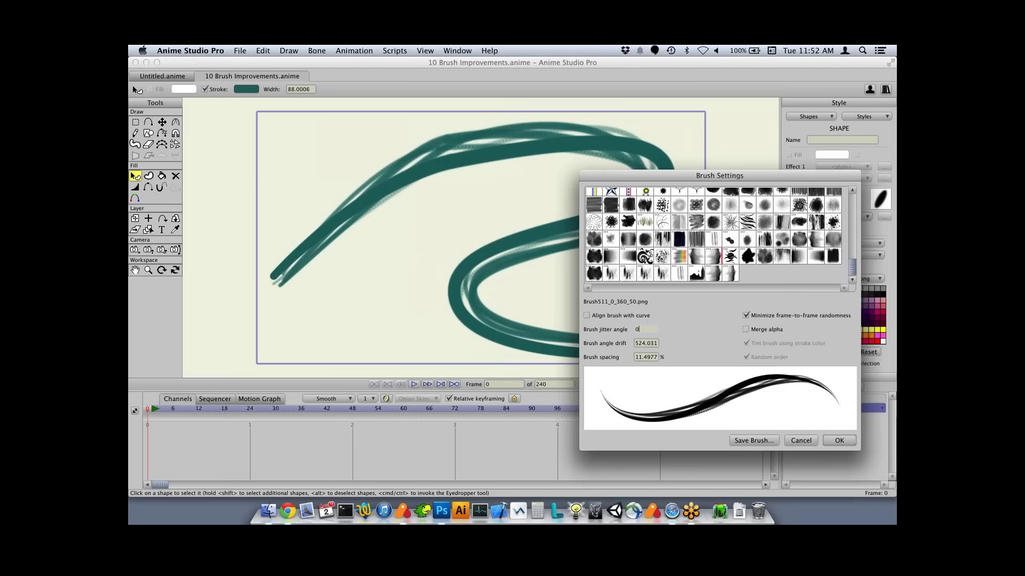
pyautogui.click(730, 256)
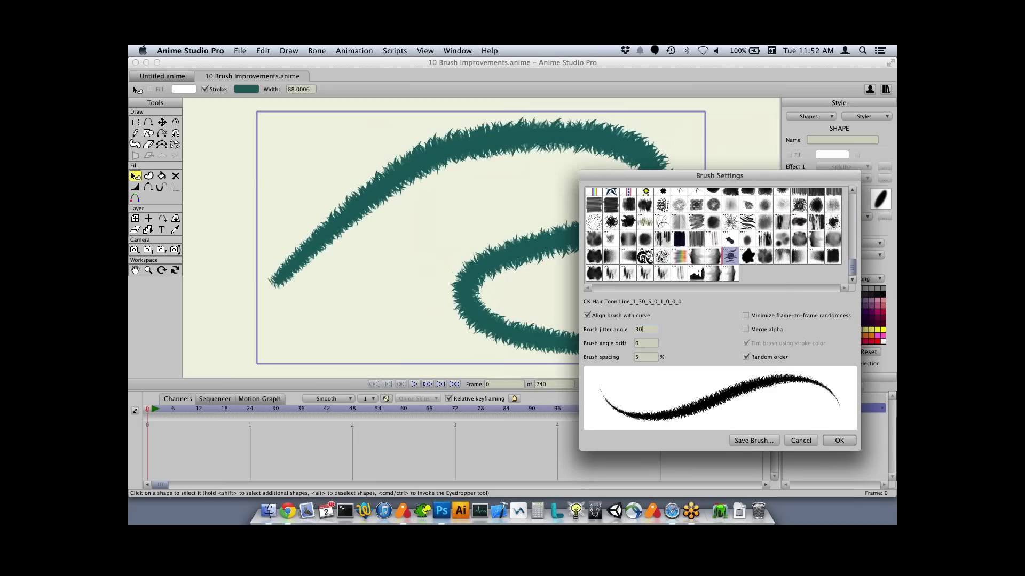
pyautogui.moveTo(719, 176)
pyautogui.mouseDown()
pyautogui.moveTo(872, 176)
pyautogui.moveTo(723, 173)
pyautogui.mouseUp()
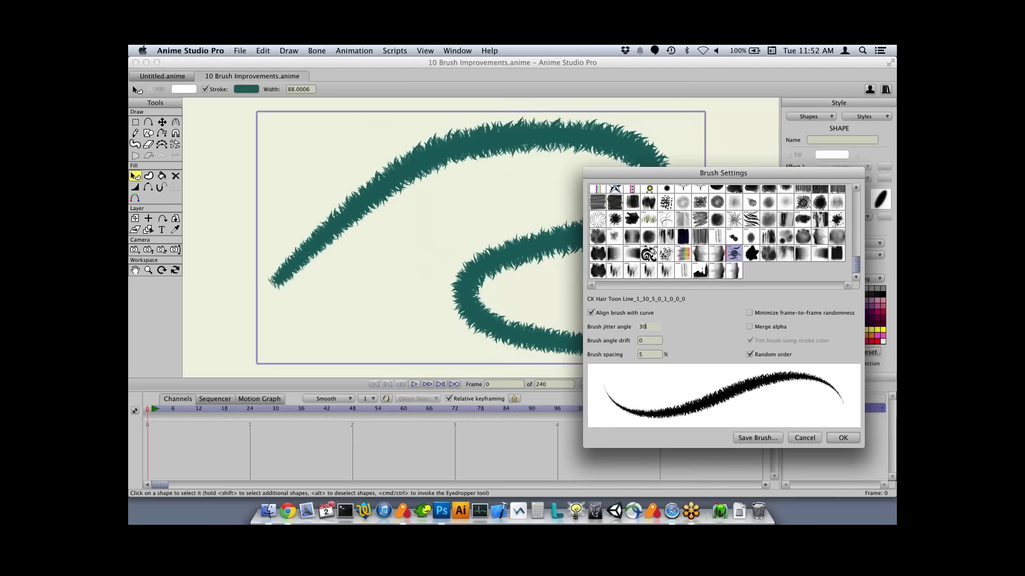
# - Apply the CK Hair Feather brush to the stroke, aligned with the curve, and set its jitter angle to 0
pyautogui.click(683, 219)
pyautogui.click(590, 313)
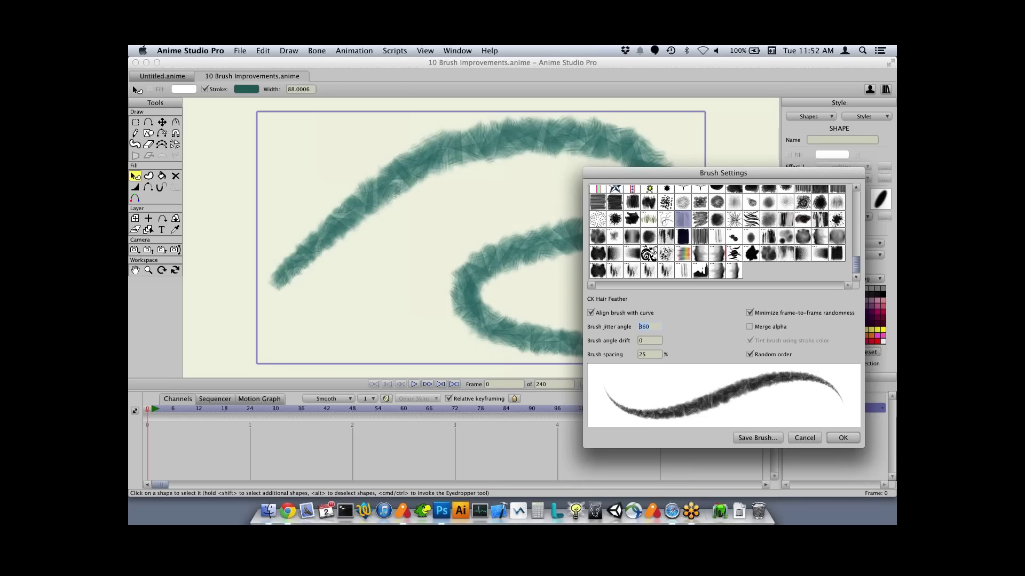
pyautogui.write('0')
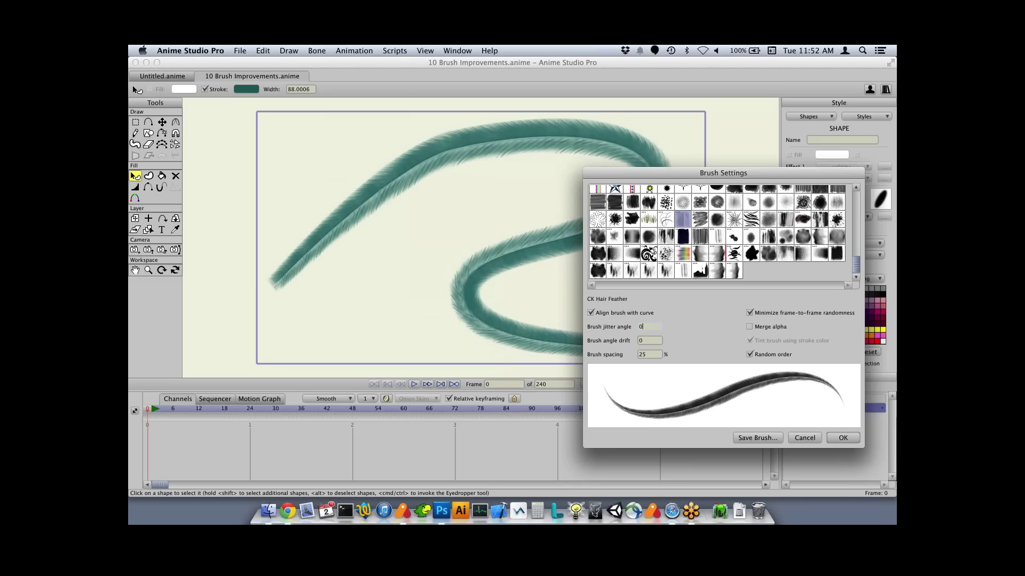
# - Set the CK Hair Feather brush's angle drift to 1568.09 so its strands twist along the curve
pyautogui.moveTo(723, 173)
pyautogui.mouseDown()
pyautogui.moveTo(779, 240)
pyautogui.moveTo(734, 160)
pyautogui.mouseUp()
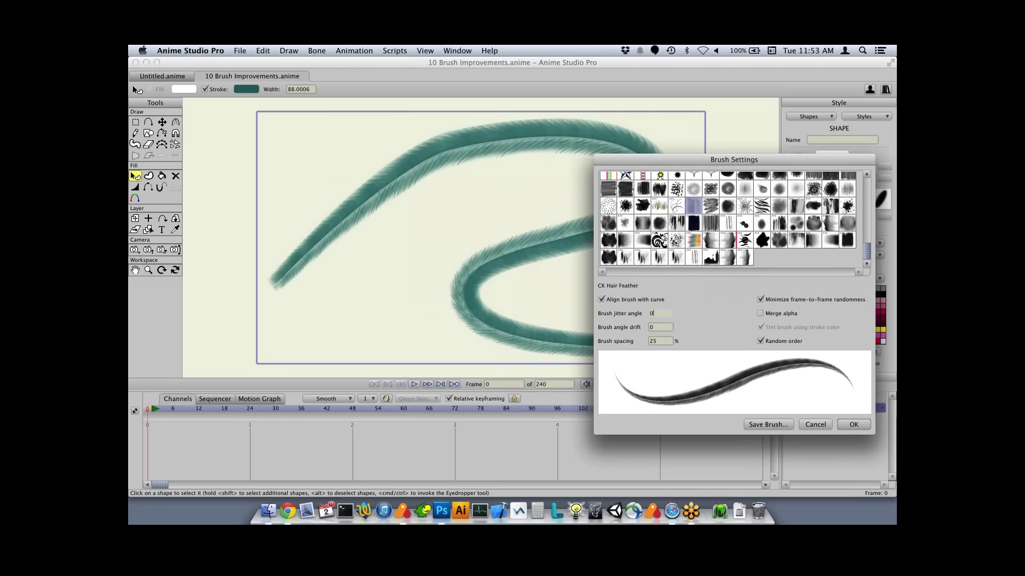
pyautogui.scroll(10, 660, 327)
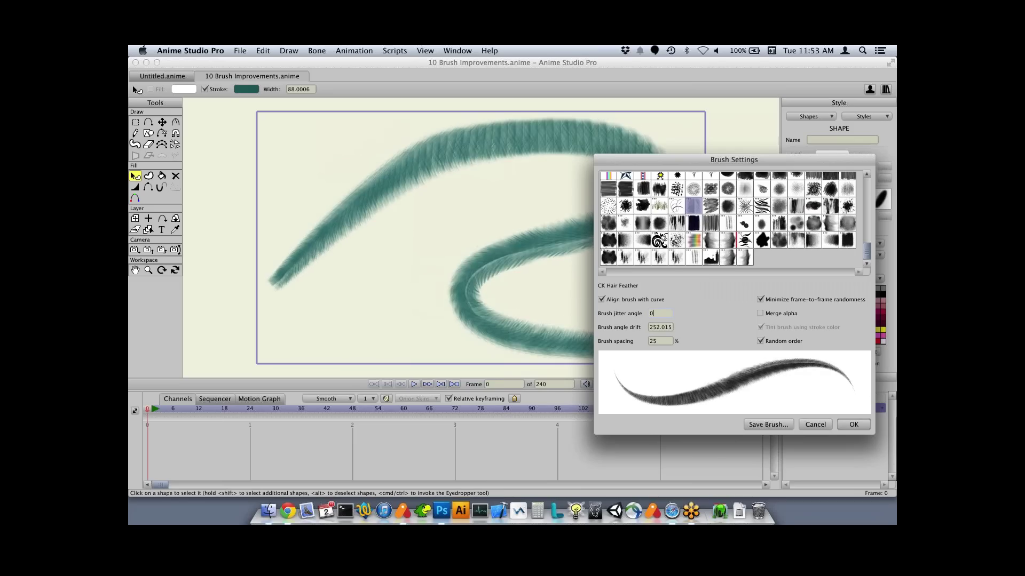
pyautogui.scroll(15, 660, 327)
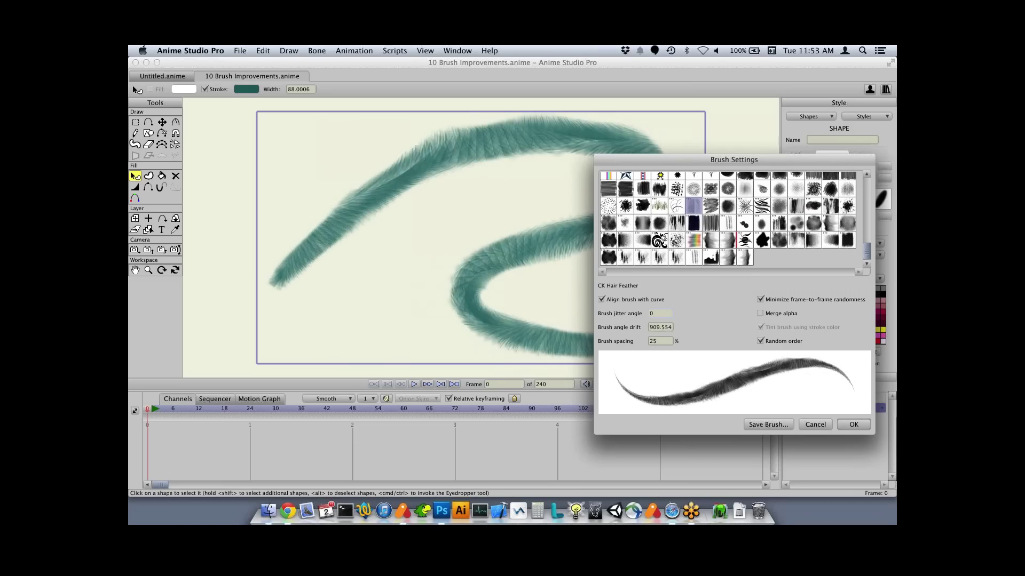
pyautogui.moveTo(883, 327); pyautogui.dragTo(993, 327)
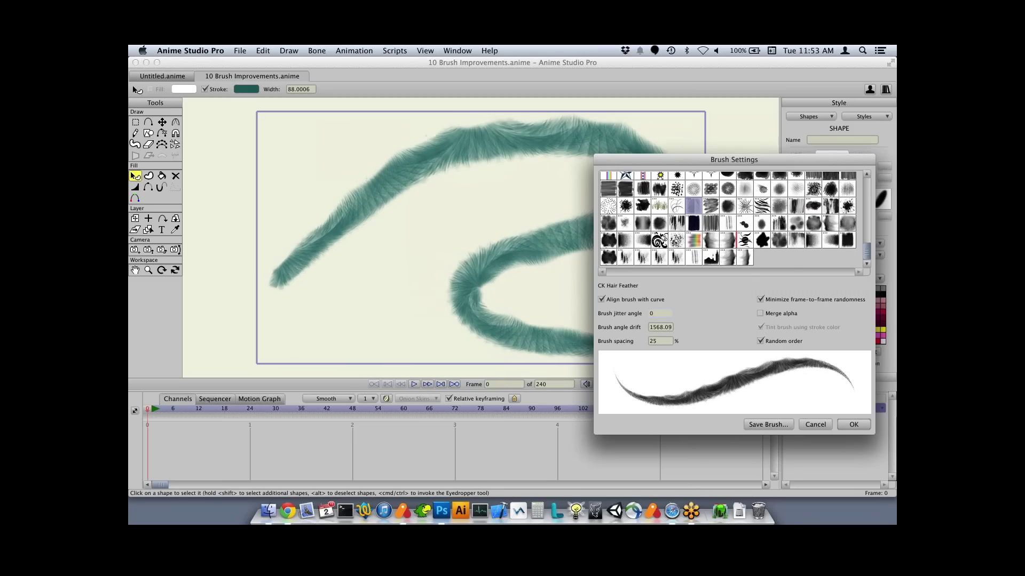
pyautogui.moveTo(733, 159)
pyautogui.mouseDown()
pyautogui.moveTo(899, 301)
pyautogui.moveTo(797, 219)
pyautogui.moveTo(675, 167)
pyautogui.mouseUp()
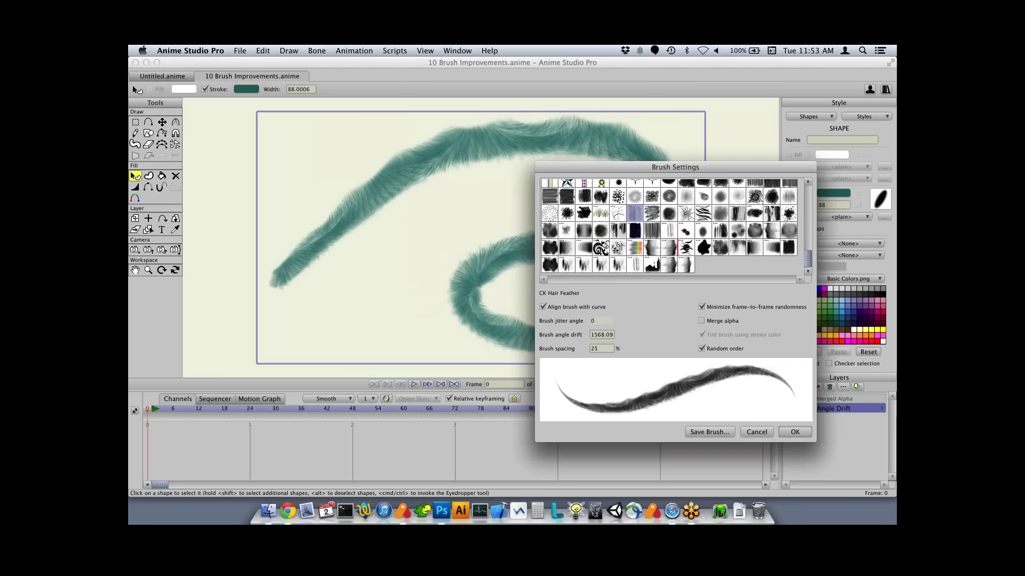
# - Try the CK Ink DIFF SMASHER, CK Ink Streak Soft, CK Sketch Sponge and CK Ink Drips brushes on the stroke, cancelling the brush settings
pyautogui.click(789, 212)
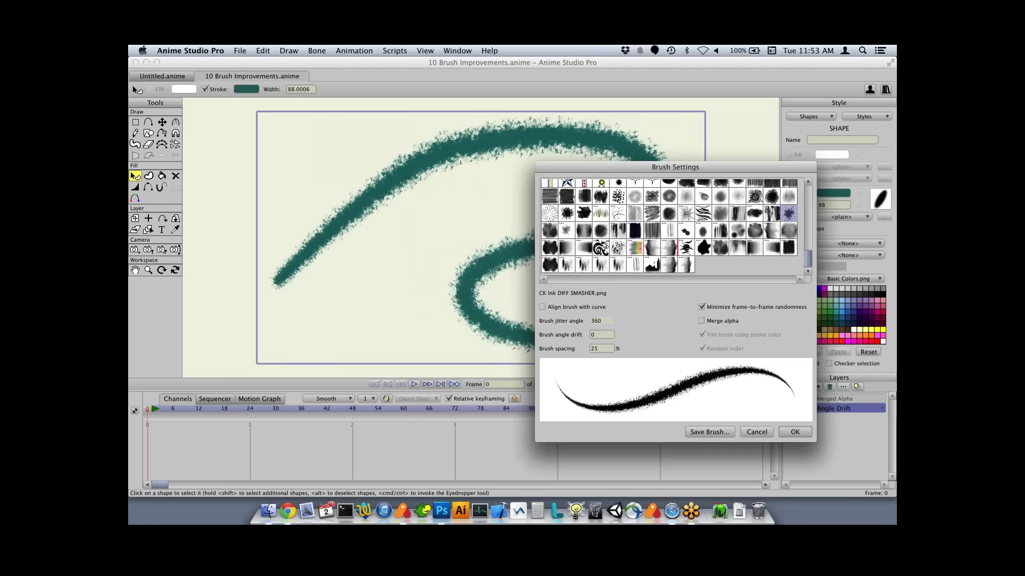
pyautogui.click(651, 230)
pyautogui.click(720, 230)
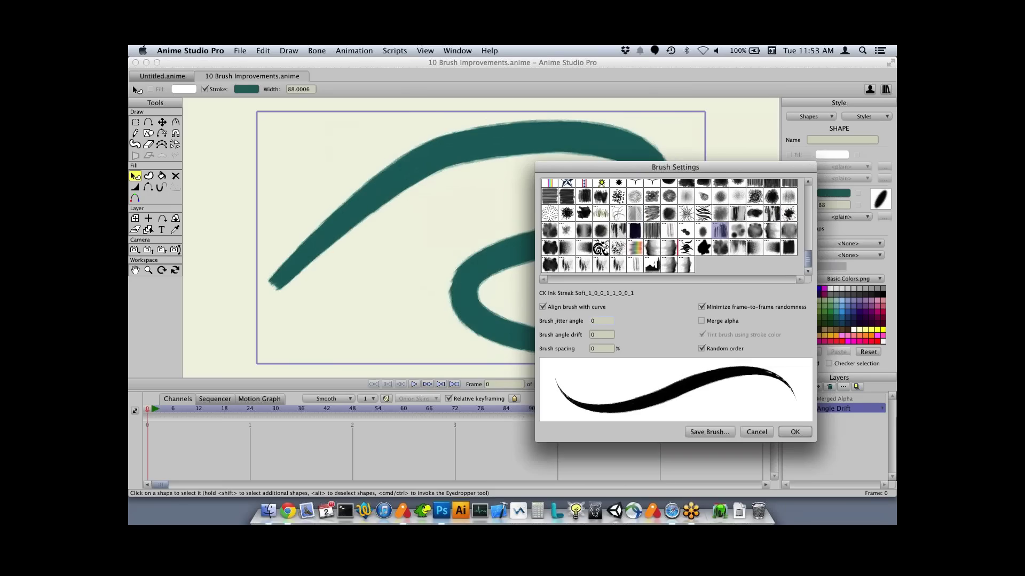
pyautogui.click(737, 247)
pyautogui.click(618, 247)
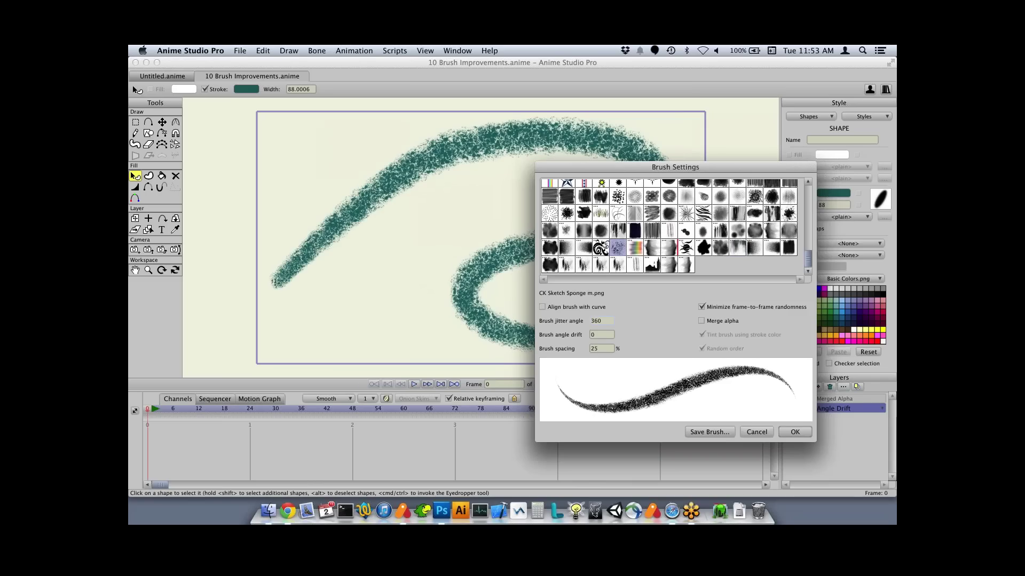
pyautogui.click(566, 230)
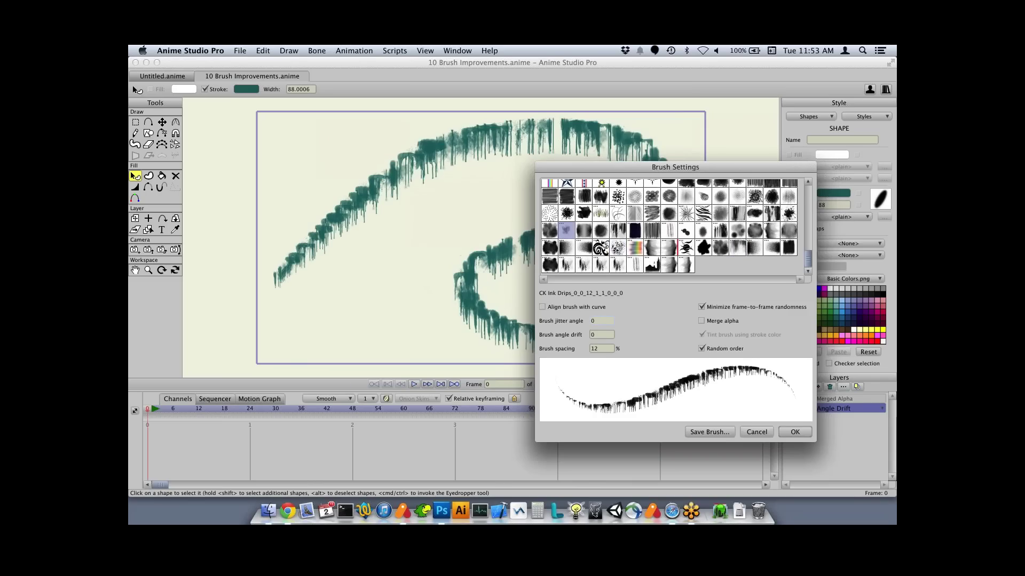
pyautogui.moveTo(608, 167)
pyautogui.mouseDown()
pyautogui.moveTo(859, 179)
pyautogui.moveTo(602, 179)
pyautogui.mouseUp()
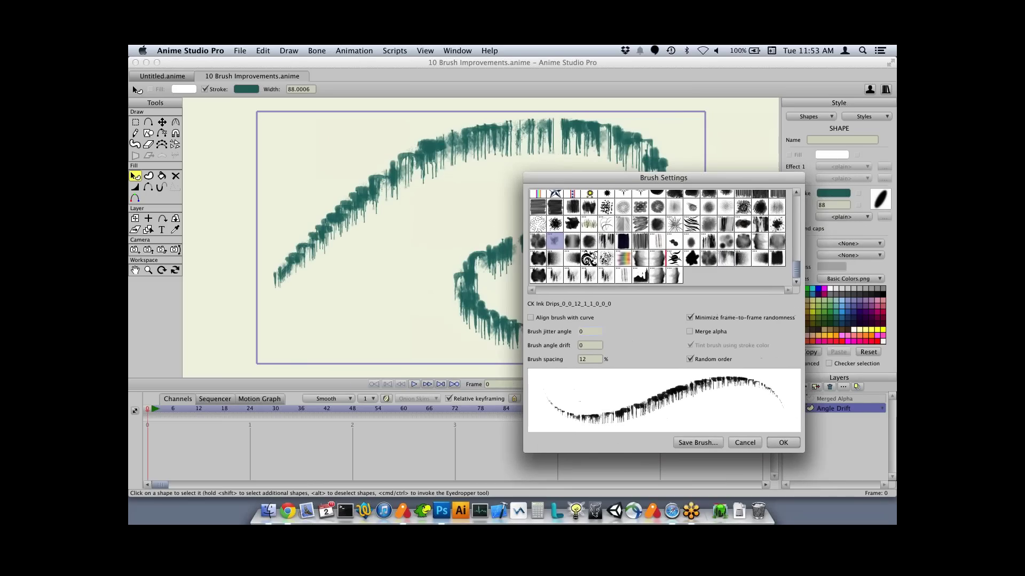
pyautogui.click(745, 443)
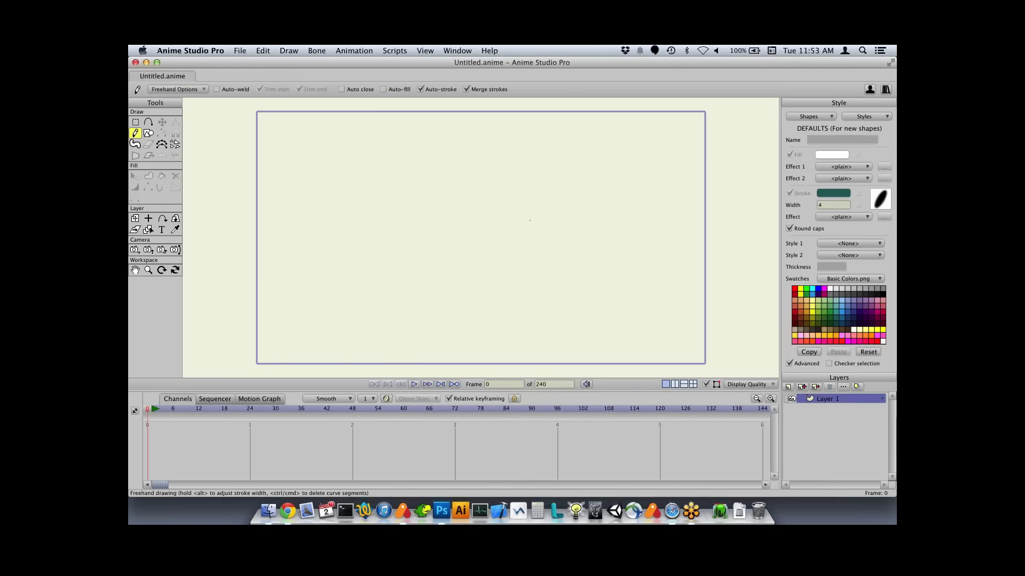
# - Close the open untitled project without saving and create a new empty one
pyautogui.press('super+w')
pyautogui.press('super+d')
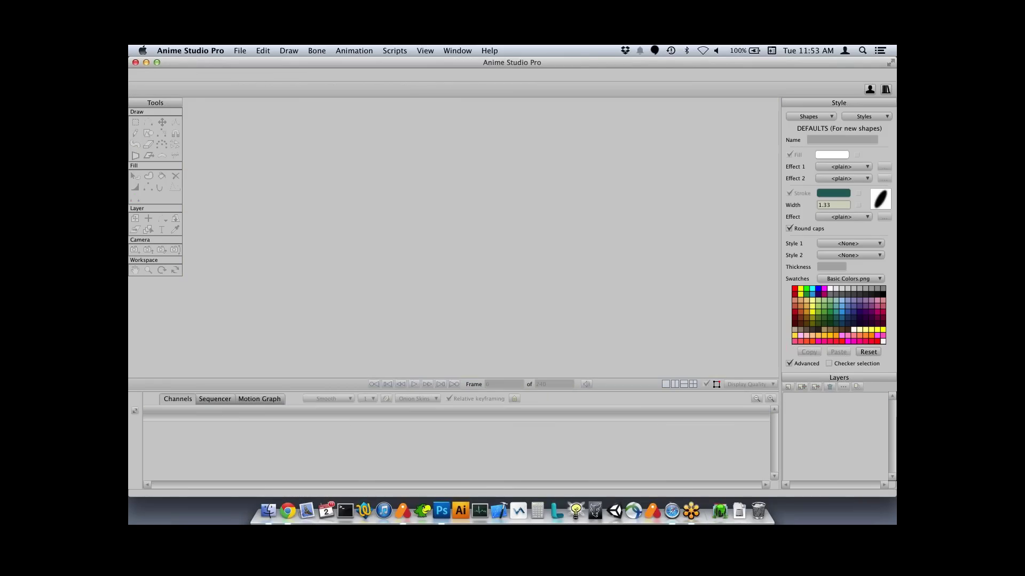
pyautogui.press('super+n')
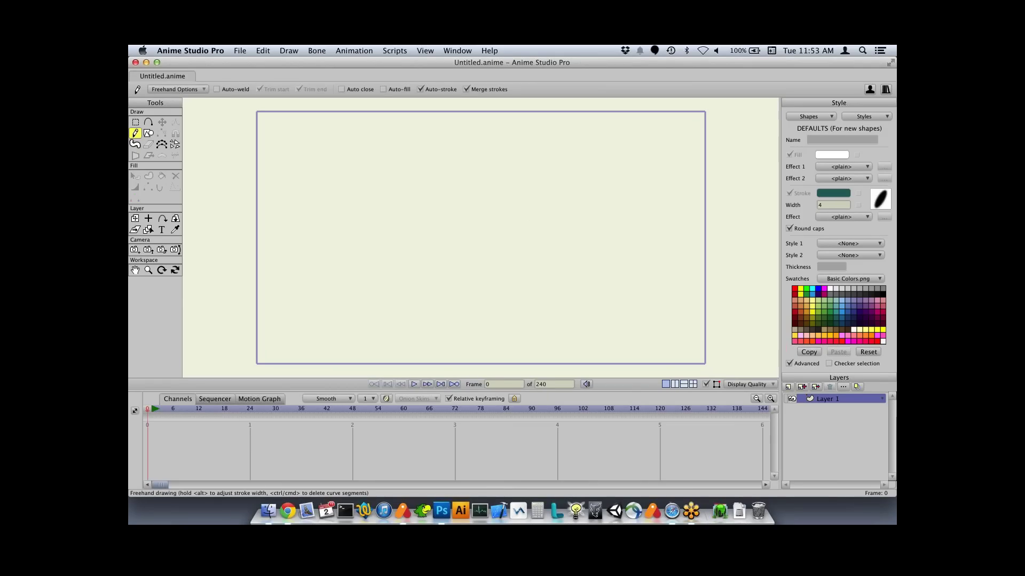
# - Import 11 PSD.psd from the AS11 Features Webinar folder into the new project with its layers brought in individually
pyautogui.click(267, 511)
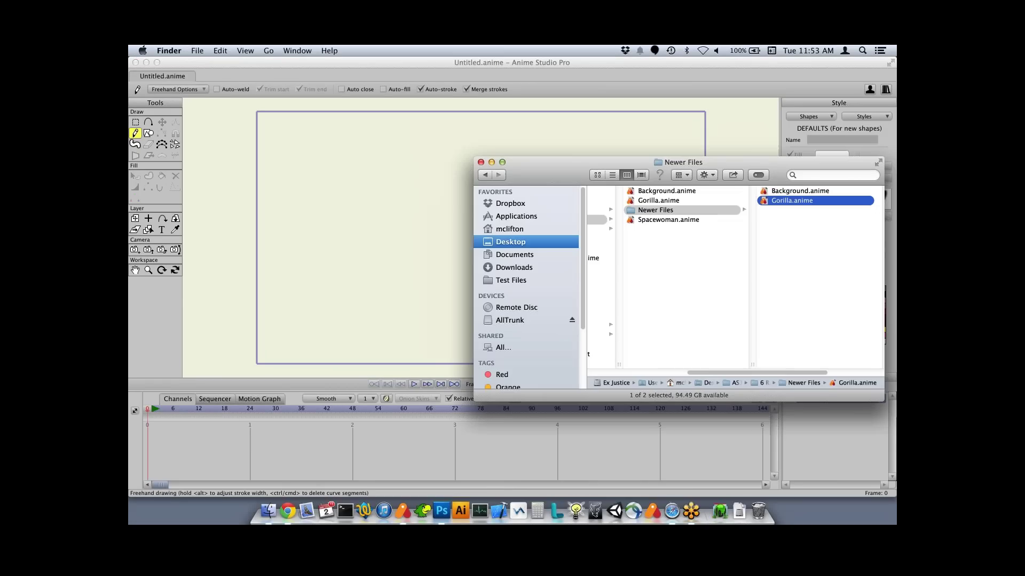
pyautogui.press('Left')
pyautogui.press('Left')
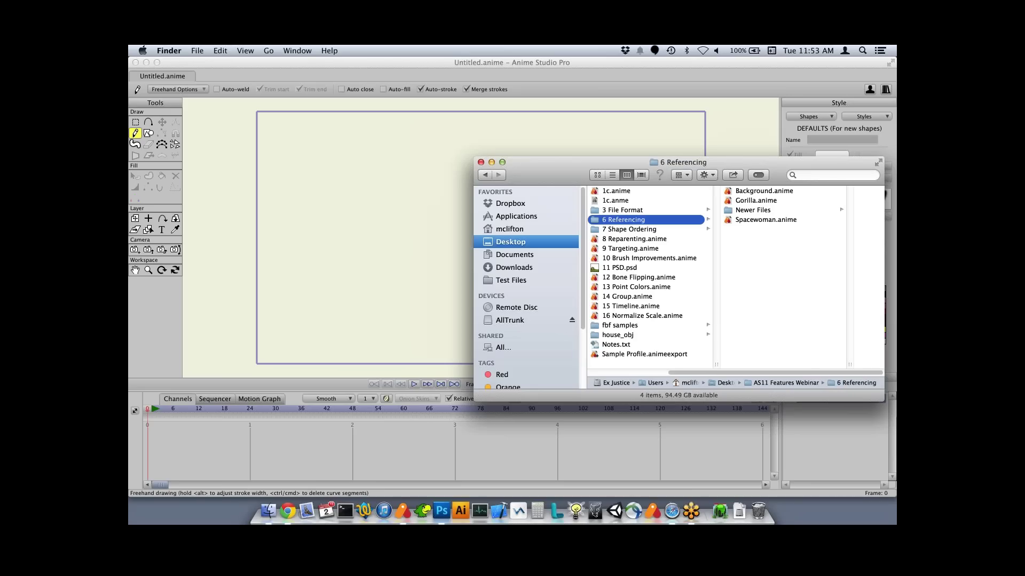
pyautogui.moveTo(623, 219); pyautogui.dragTo(398, 227)
pyautogui.press('super+Tab')
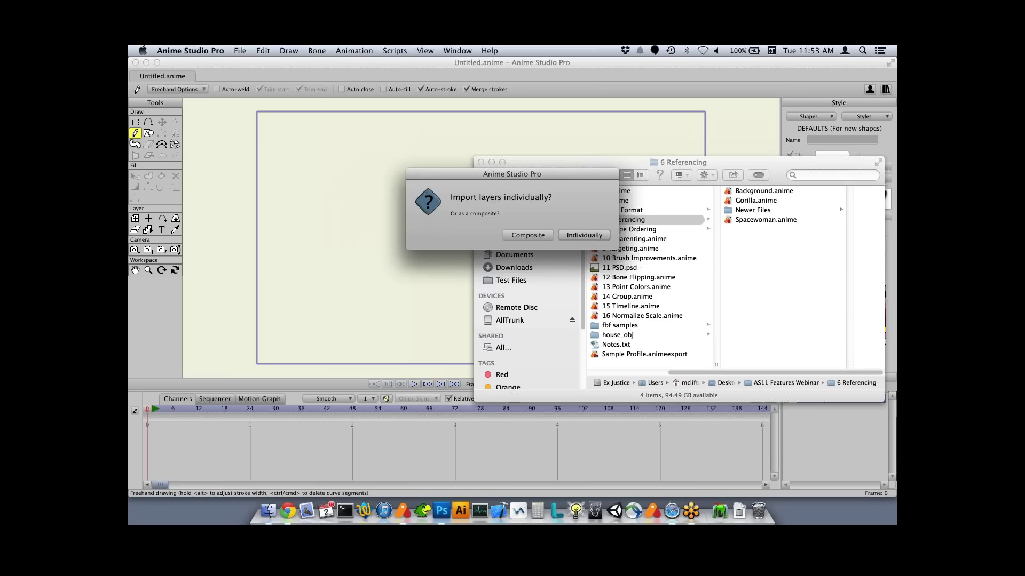
pyautogui.press('Return')
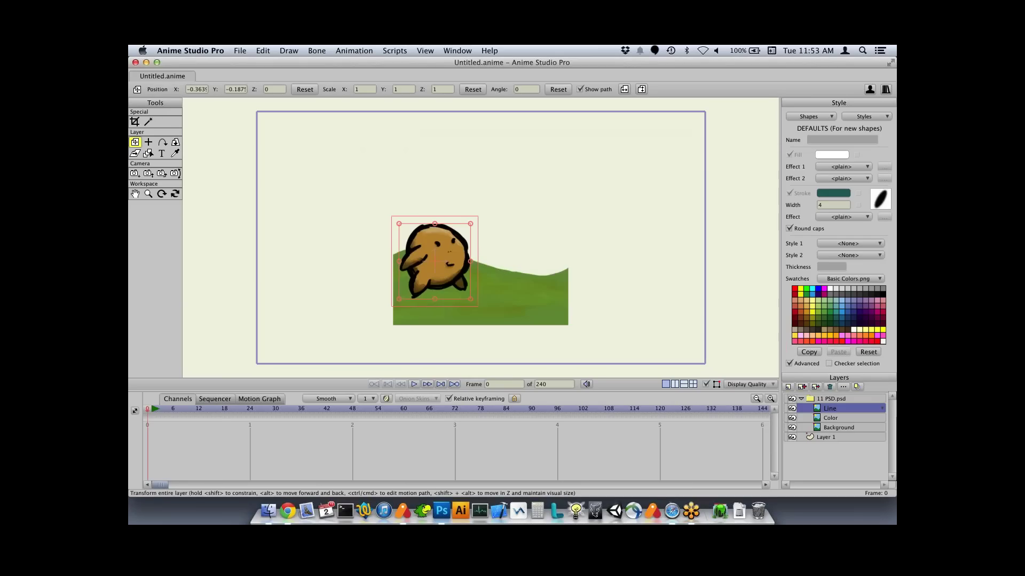
# - Inspect the imported Background, Color and Line layers of the 11 PSD.psd group one at a time
pyautogui.scroll(5, 480, 238)
pyautogui.scroll(-3, 480, 238)
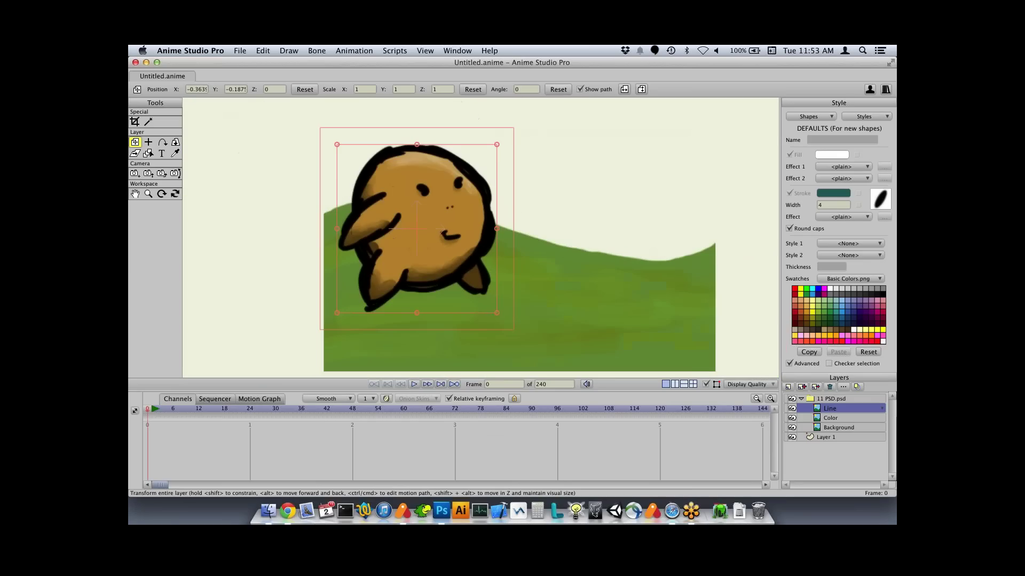
pyautogui.click(841, 427)
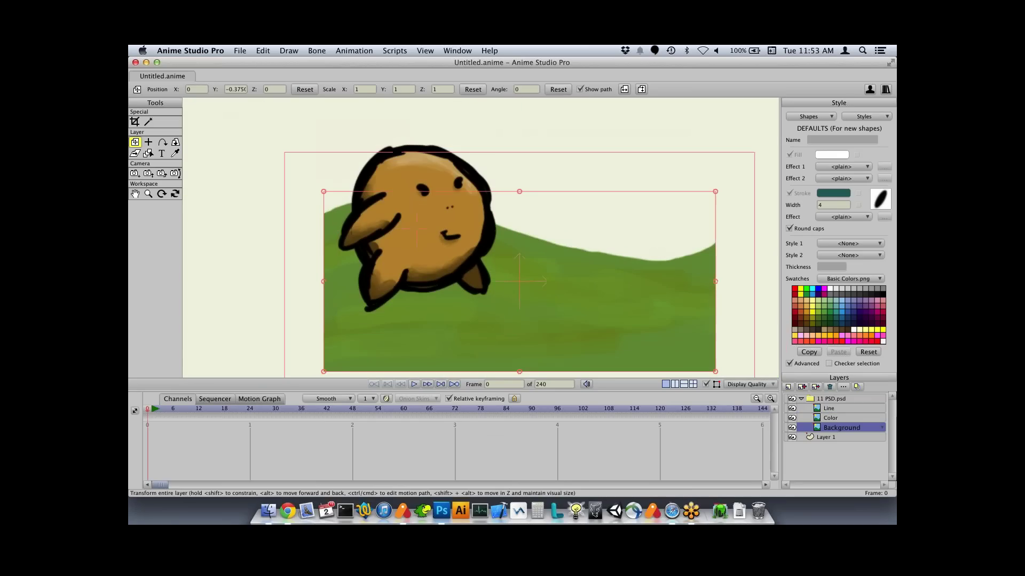
pyautogui.click(841, 418)
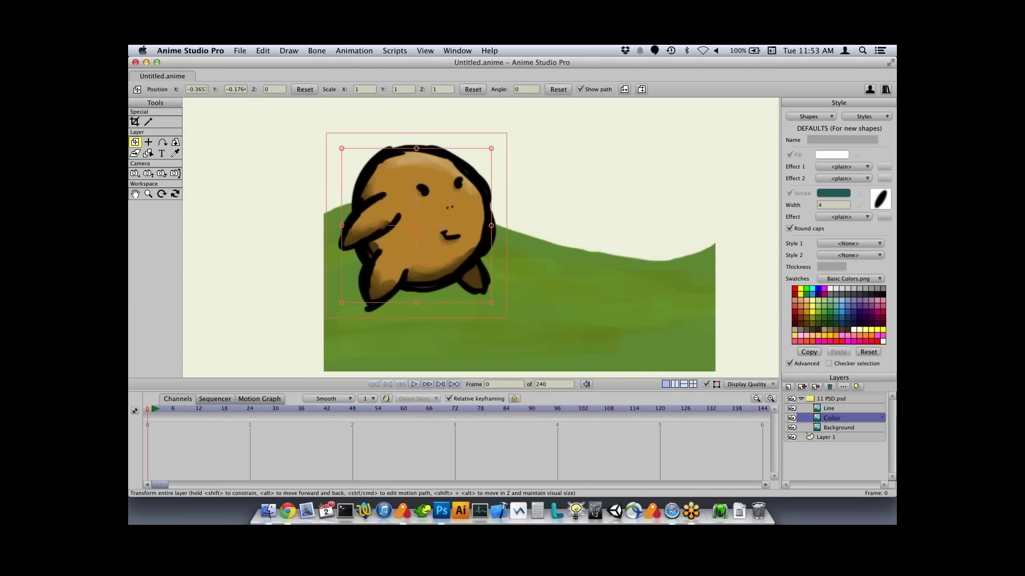
pyautogui.click(841, 408)
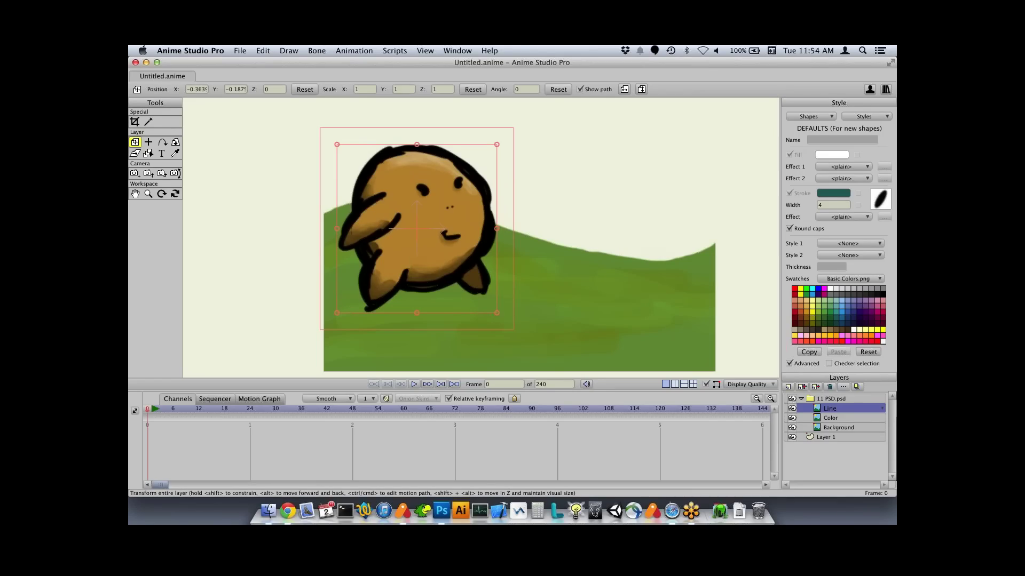
# - Switch to Photoshop and add a new layer named Pants directly above the Color layer in 11 PSD.psd
pyautogui.click(441, 511)
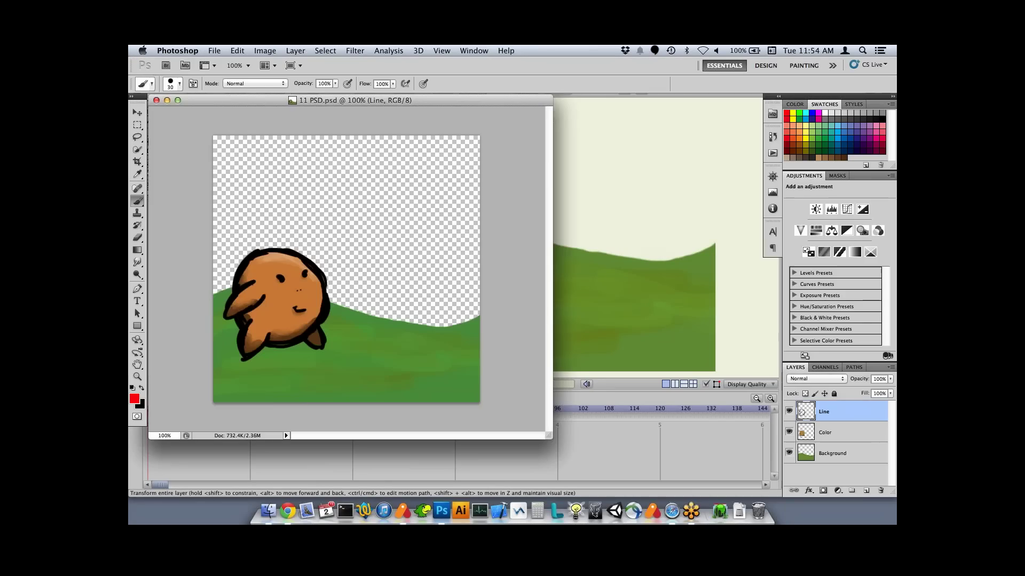
pyautogui.click(833, 432)
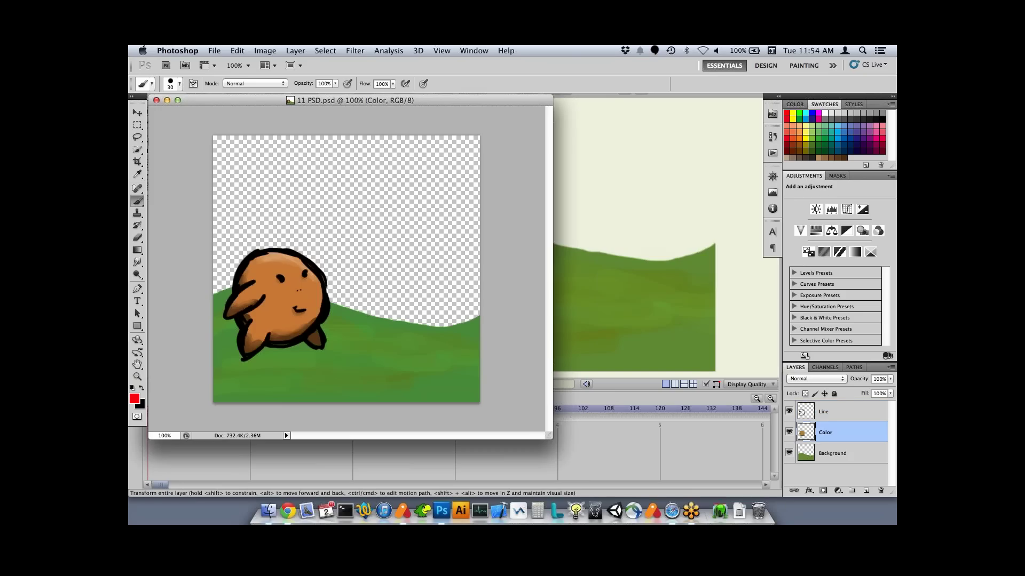
pyautogui.click(866, 491)
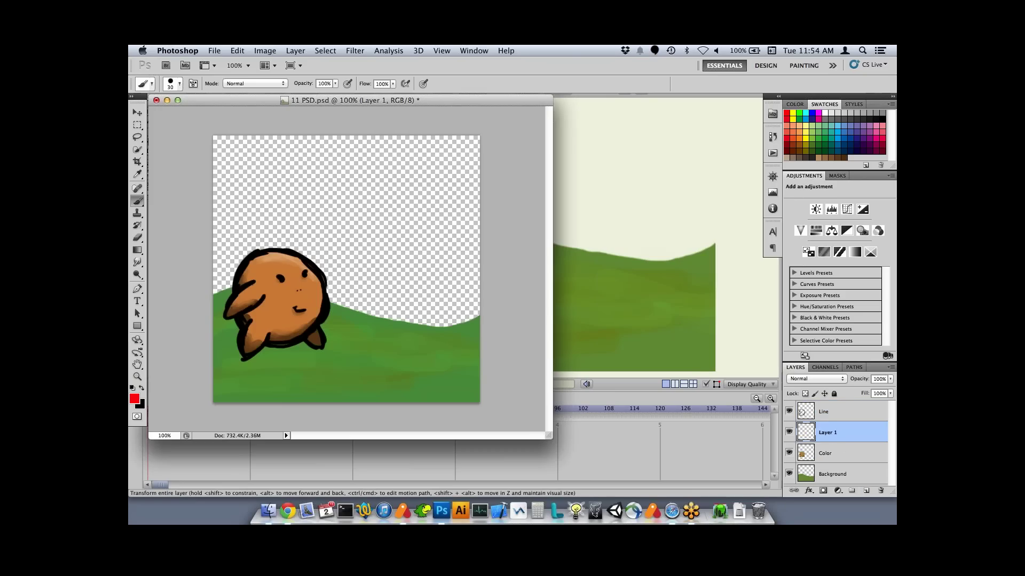
pyautogui.doubleClick(828, 432)
pyautogui.write('Pants')
pyautogui.press('Return')
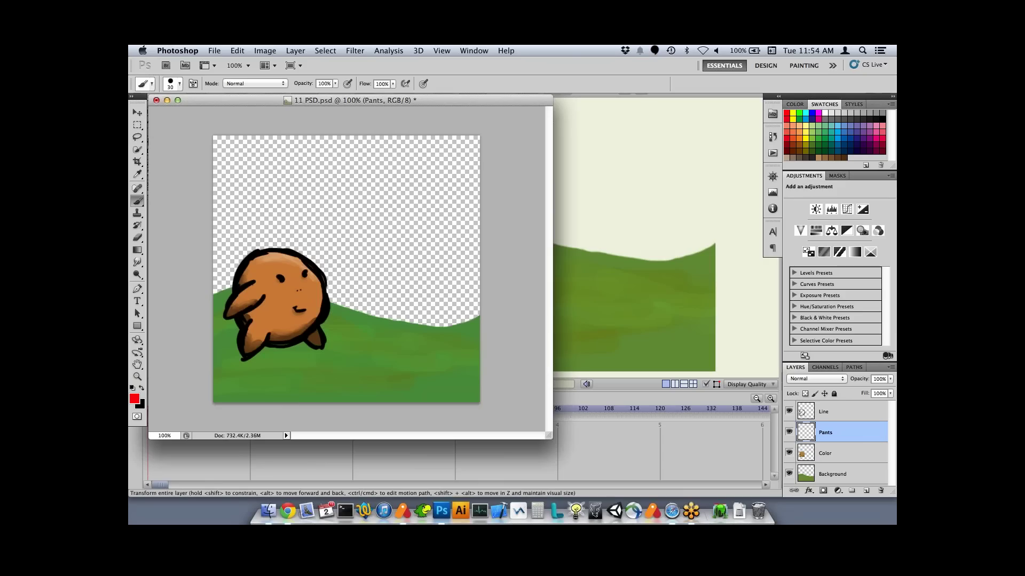
# - Paint red pants over the character's lower body and legs on the Pants layer, and save the PSD
pyautogui.moveTo(253, 314)
pyautogui.mouseDown()
pyautogui.moveTo(247, 345)
pyautogui.moveTo(258, 321)
pyautogui.moveTo(322, 320)
pyautogui.moveTo(319, 347)
pyautogui.moveTo(296, 335)
pyautogui.mouseUp()
pyautogui.press('super+s')
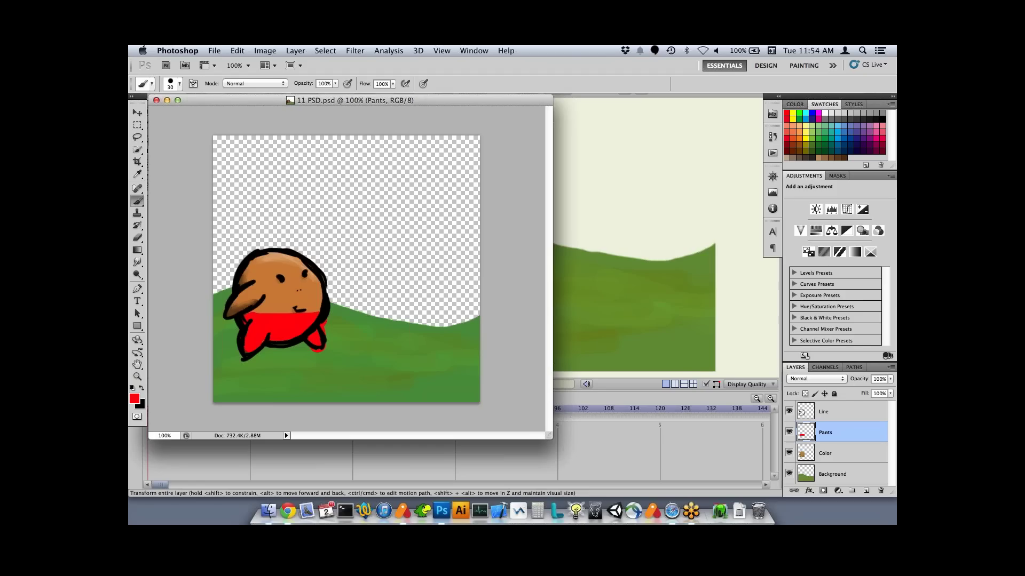
# - Switch back to Anime Studio Pro and inspect the new Pants layer and its parent 11 PSD.psd group
pyautogui.press('super+Tab')
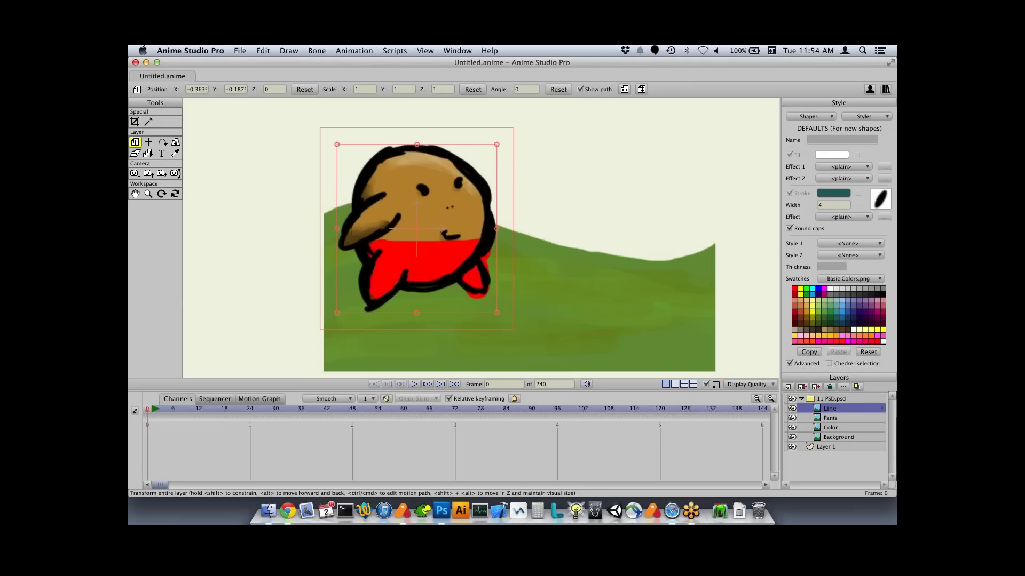
pyautogui.click(831, 418)
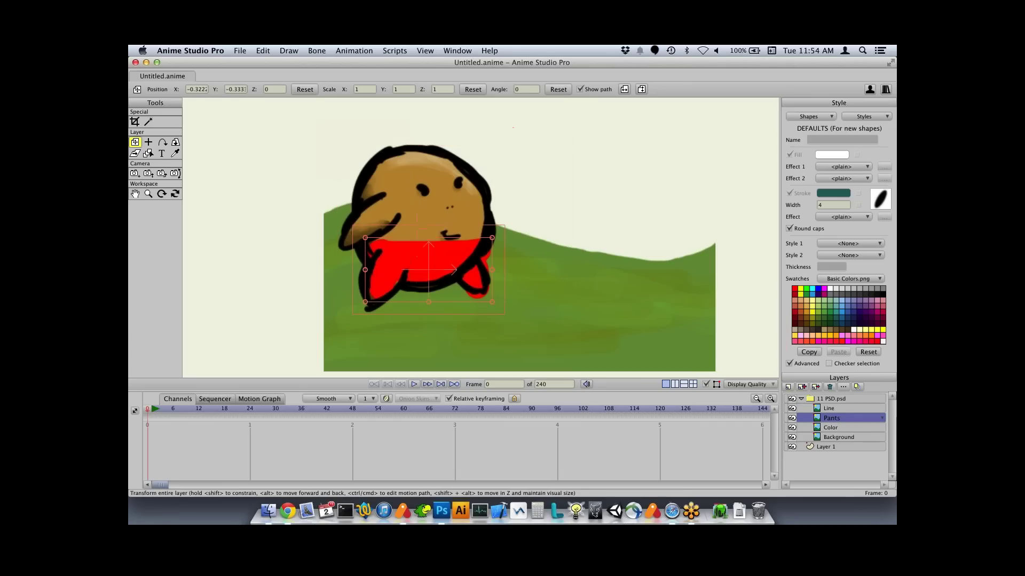
pyautogui.click(834, 399)
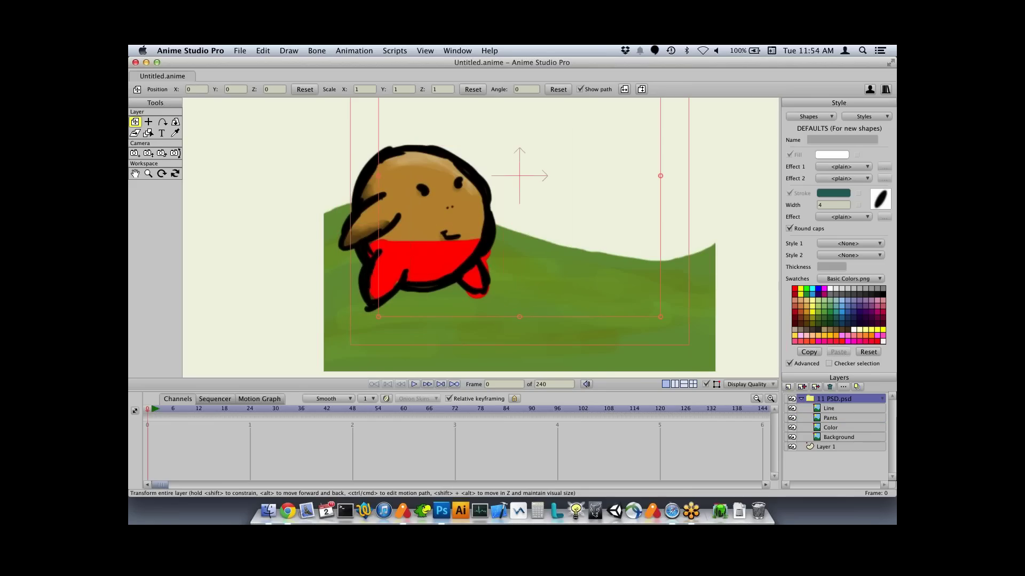
# - Try deleting the Pants layer from the 11 PSD.psd group and undo the deletion
pyautogui.click(830, 418)
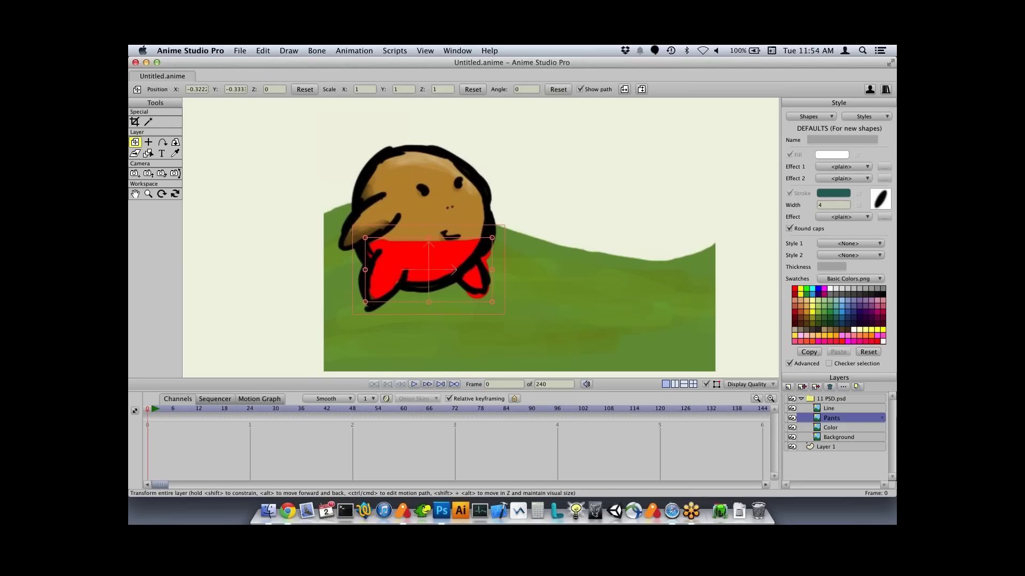
pyautogui.click(829, 387)
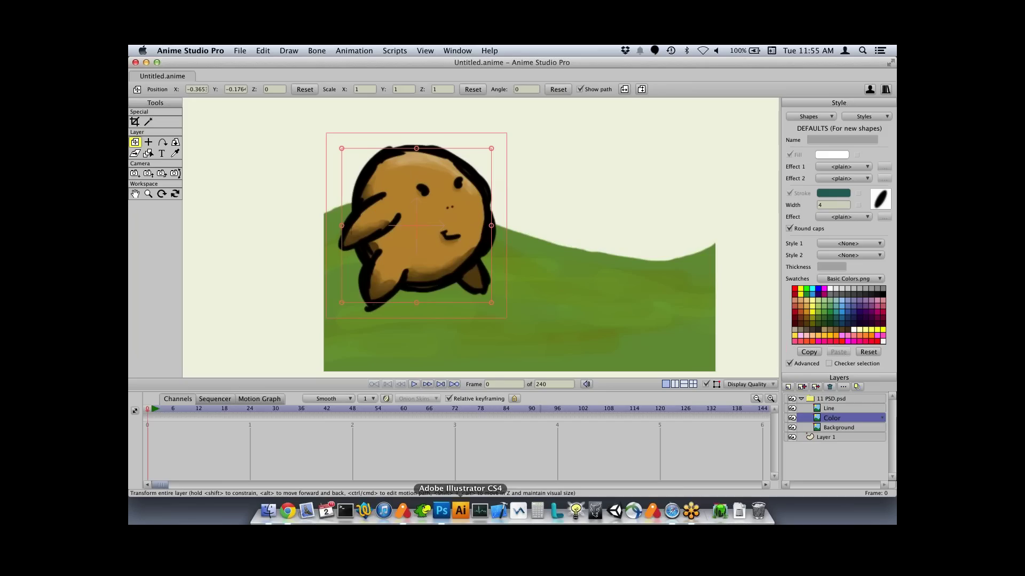
pyautogui.press('super+z')
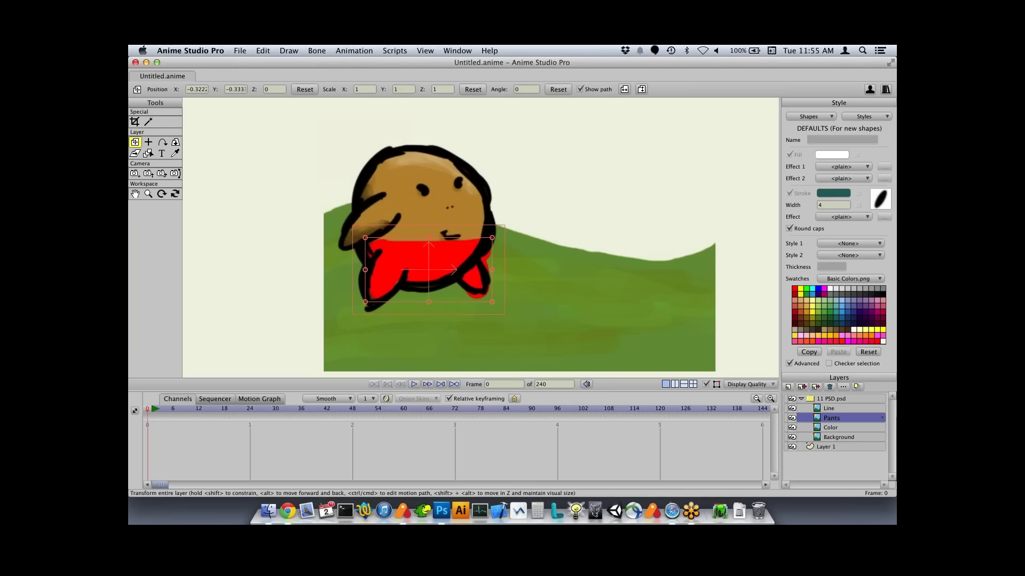
# - Close Untitled.anime without saving it and open 12 Bone Flipping.anime from the AS11 Features Webinar folder
pyautogui.press('super+w')
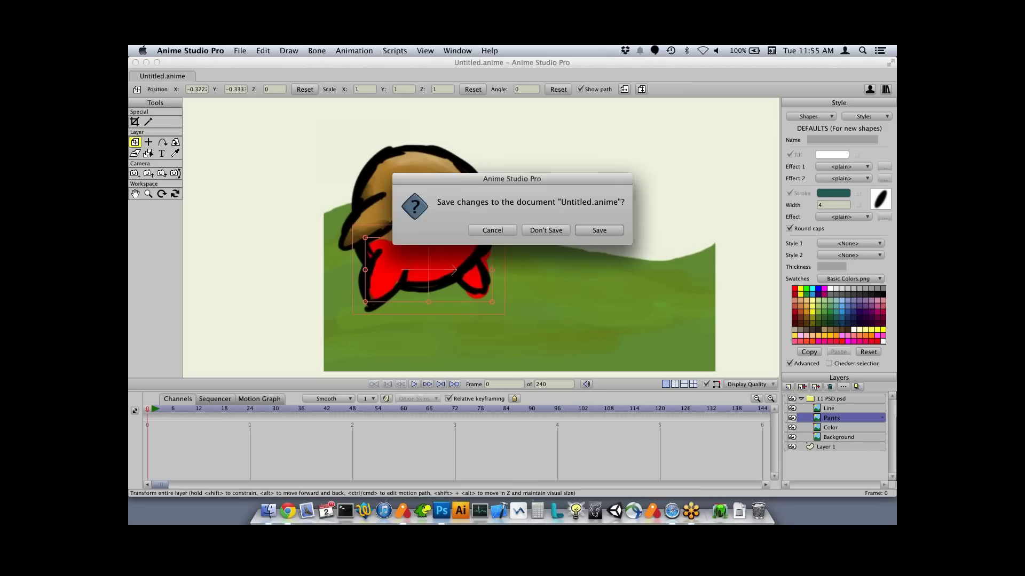
pyautogui.press('super+d')
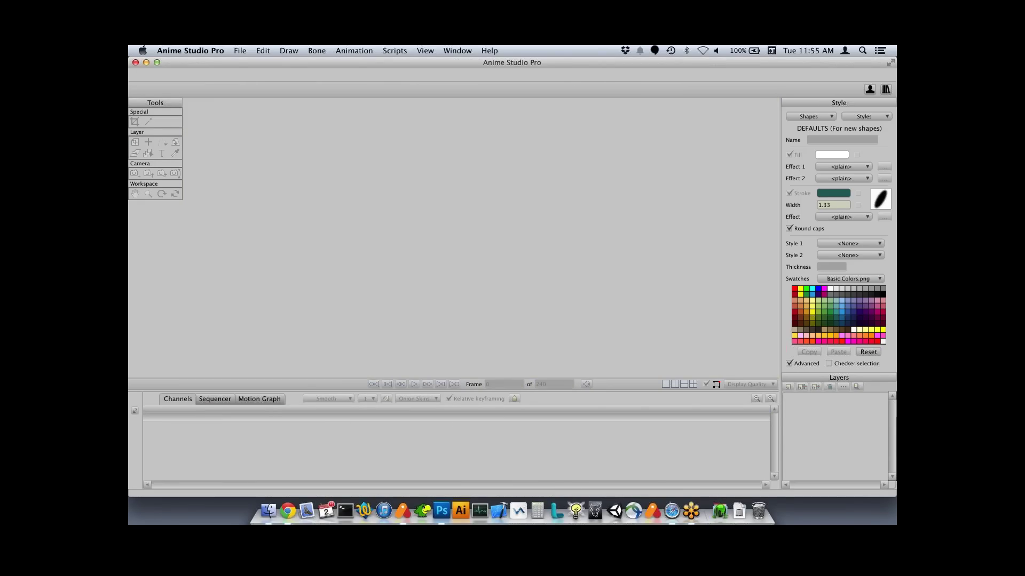
pyautogui.press('super+o')
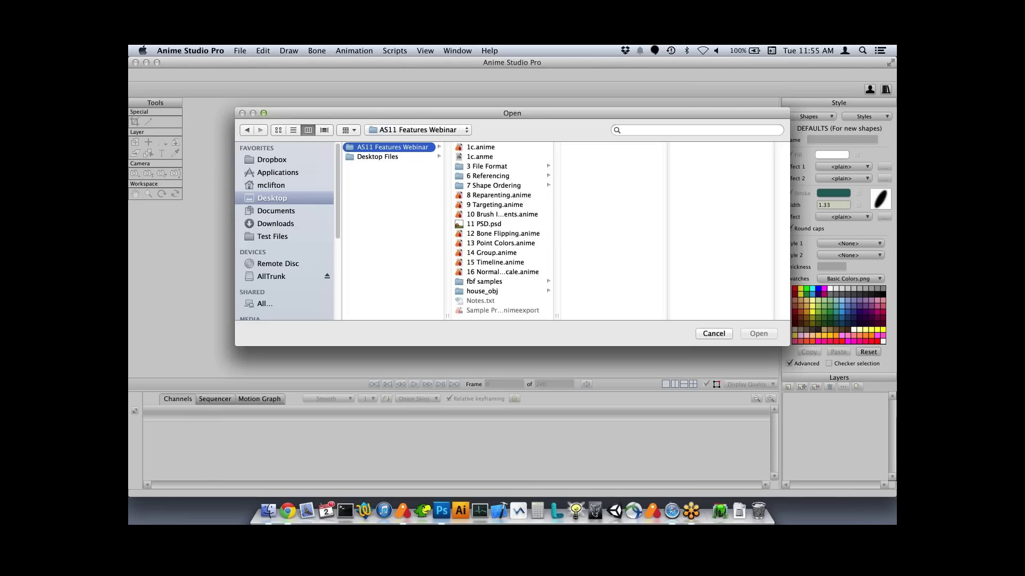
pyautogui.doubleClick(502, 233)
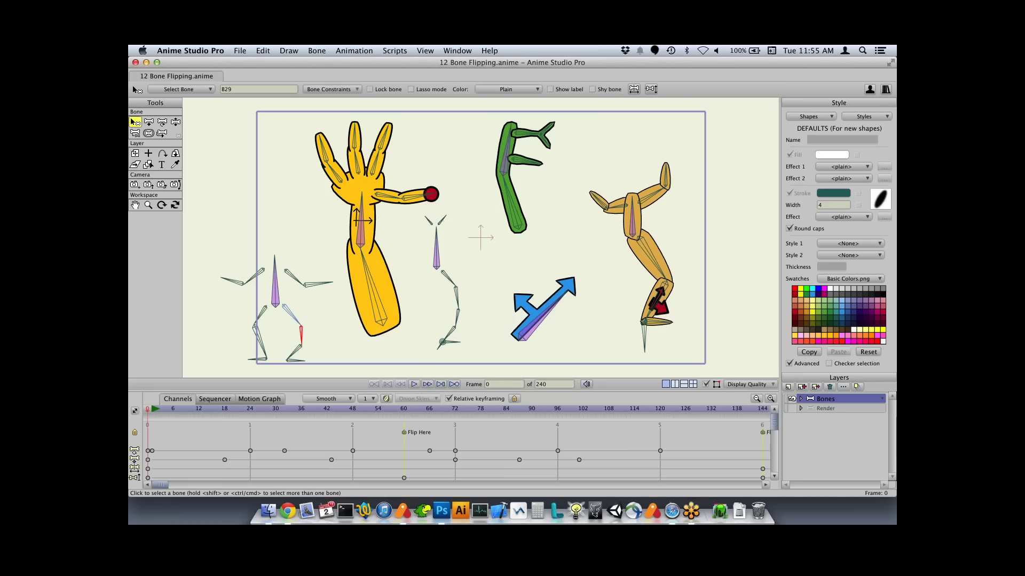
# - Scrub the bone animation and step frame by frame back and forth across the Flip Here marker at frame 60
pyautogui.moveTo(147, 409)
pyautogui.mouseDown()
pyautogui.moveTo(232, 410)
pyautogui.moveTo(160, 410)
pyautogui.mouseUp()
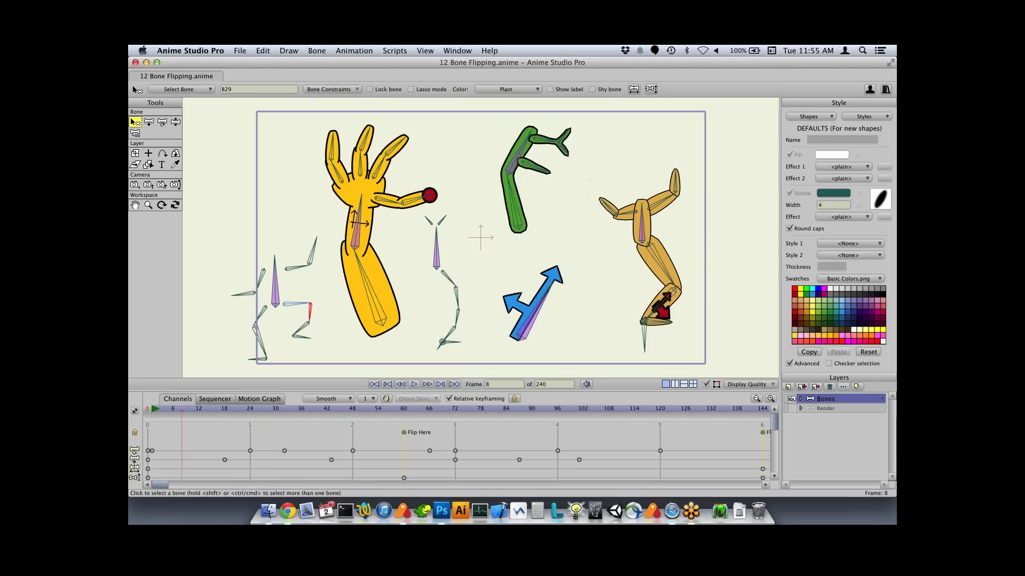
pyautogui.press('Left')
pyautogui.press('Left')
pyautogui.press('Left')
pyautogui.press('Left')
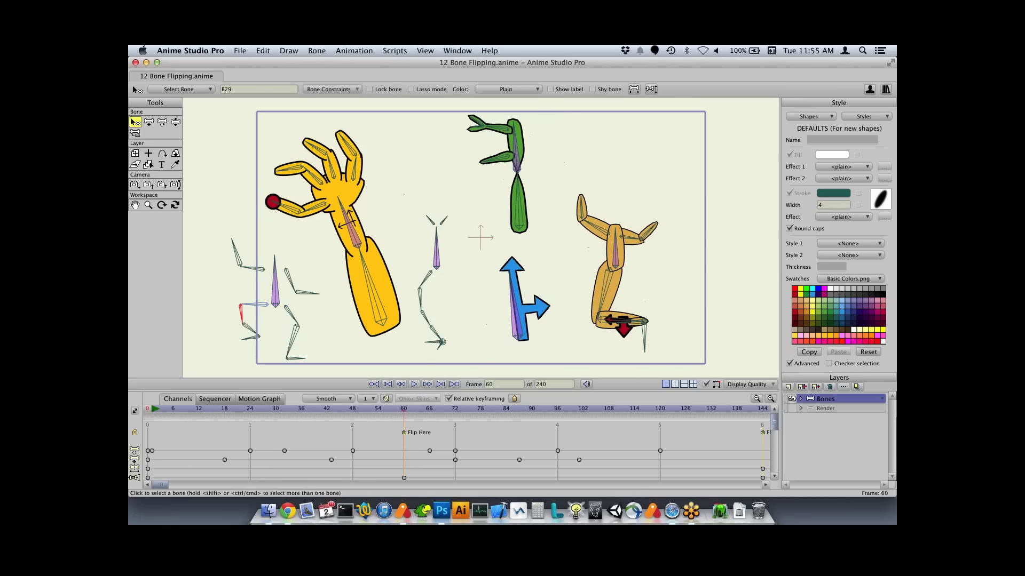
pyautogui.press('Right')
pyautogui.press('Right')
pyautogui.press('Right')
pyautogui.press('Right')
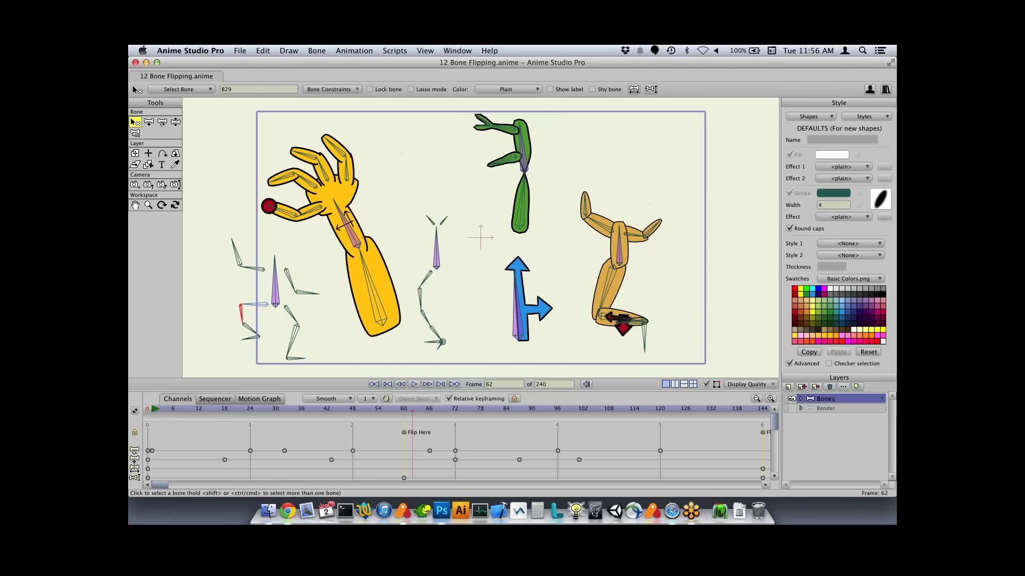
pyautogui.press('Left')
pyautogui.press('Left')
pyautogui.press('Left')
pyautogui.press('Left')
pyautogui.press('Right')
pyautogui.press('Right')
pyautogui.press('Right')
pyautogui.press('Right')
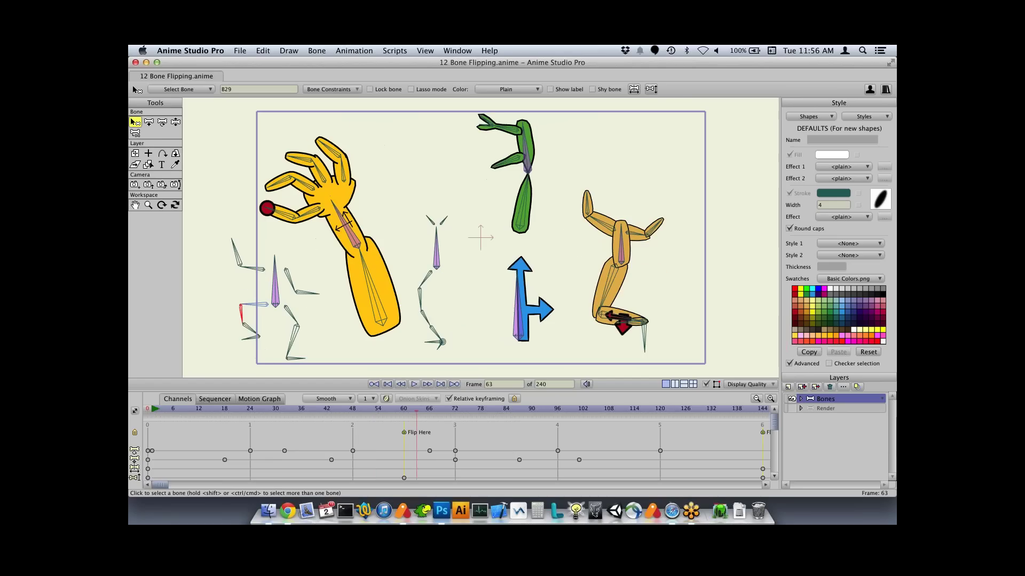
# - At frame 12, select the yellow arm's upper bone leading into the hand and side-flip it
pyautogui.moveTo(412, 409); pyautogui.dragTo(198, 409)
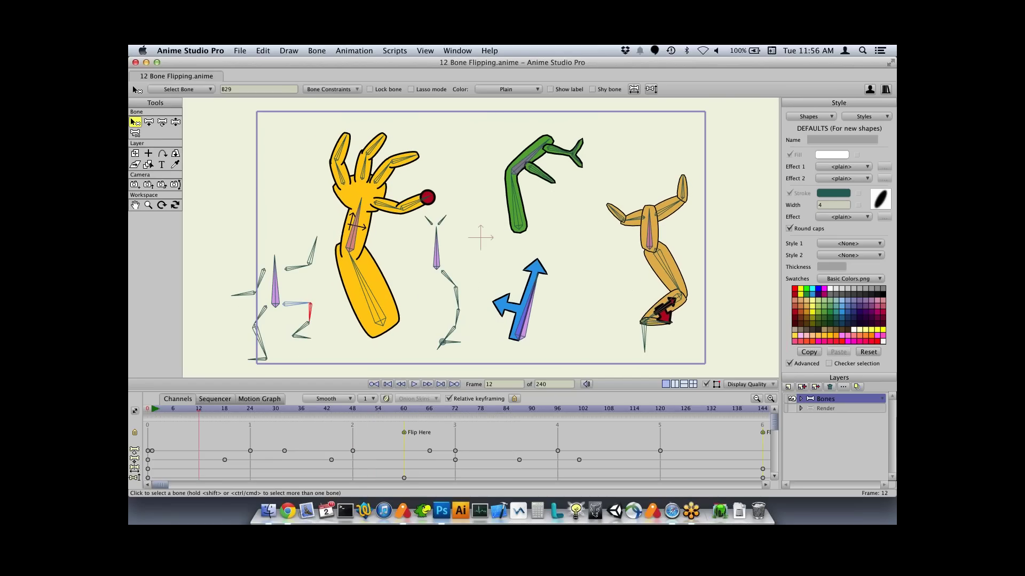
pyautogui.click(353, 235)
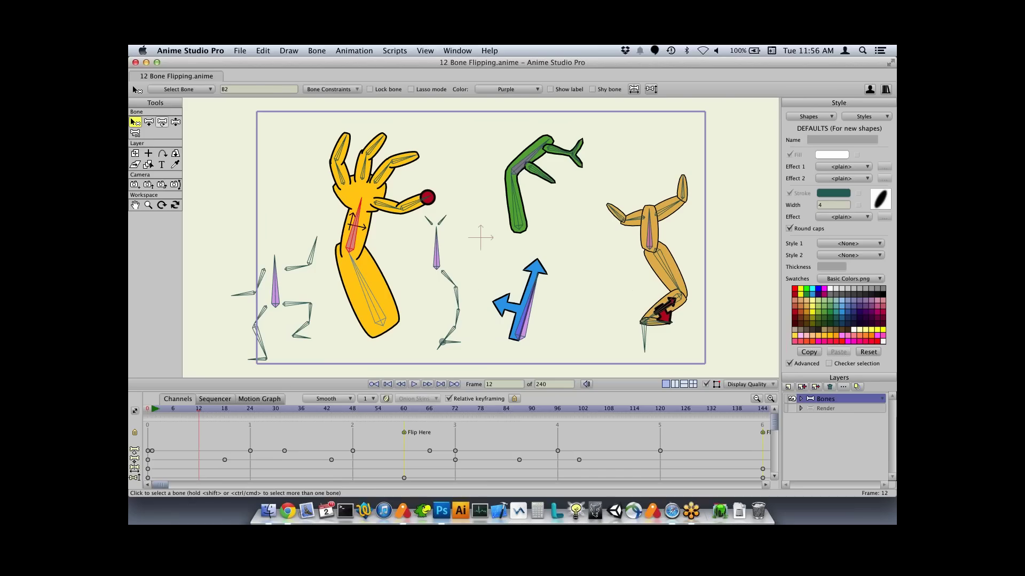
pyautogui.click(162, 122)
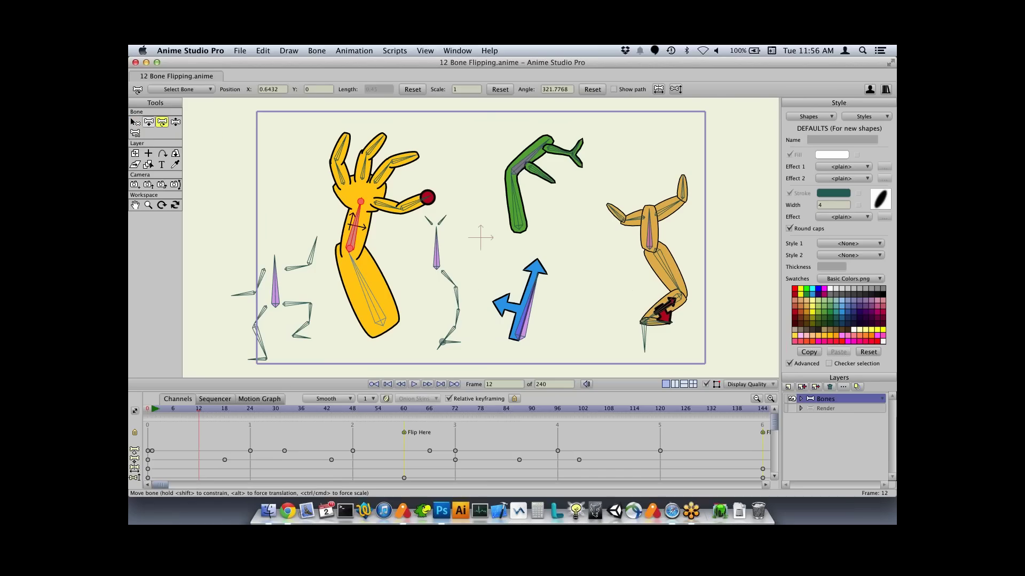
pyautogui.click(135, 121)
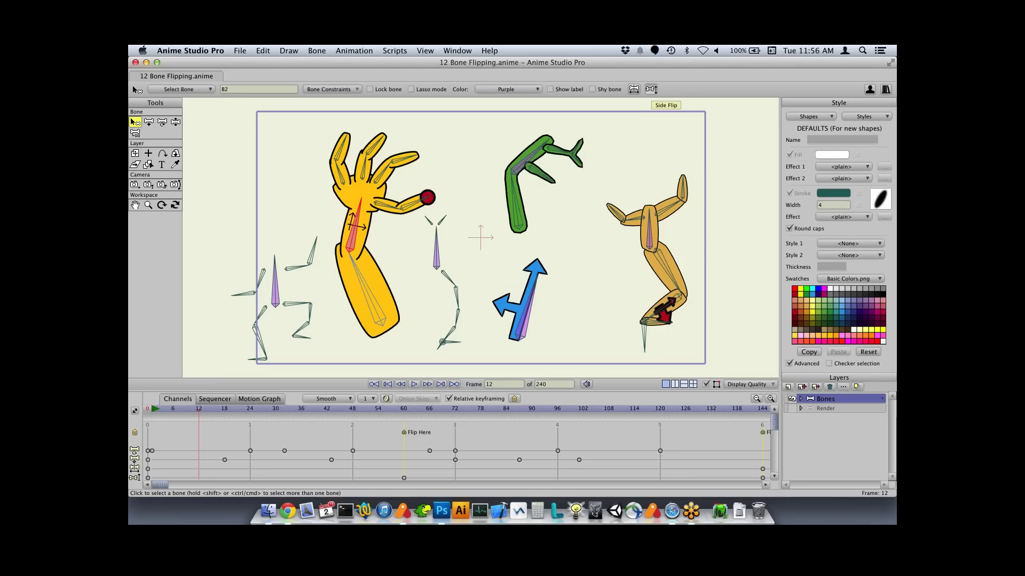
pyautogui.click(651, 90)
pyautogui.click(651, 89)
pyautogui.click(651, 89)
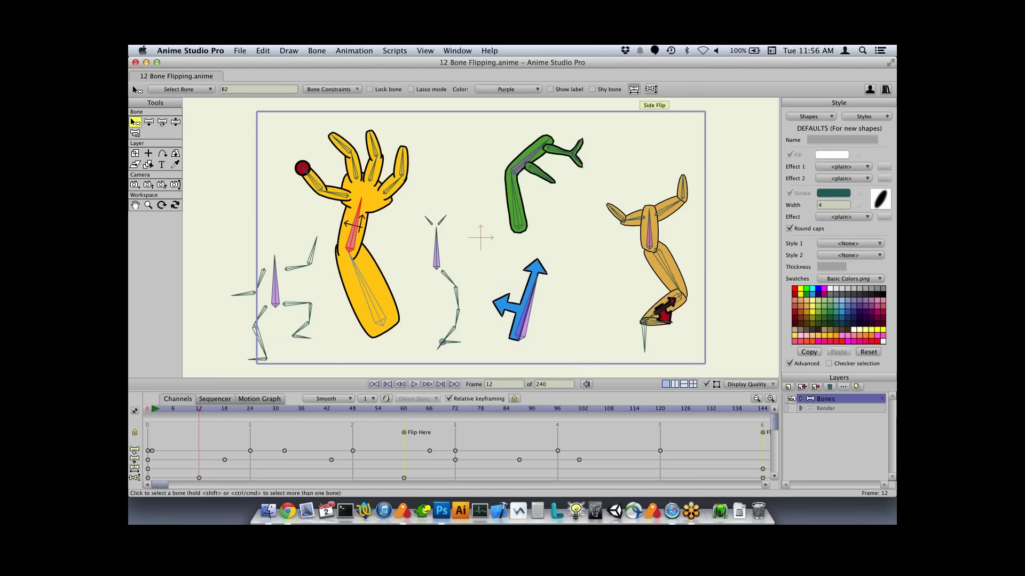
# - Try flipping the yellow hand's bone end to end and back, and toggle its side flip repeatedly at frame 12
pyautogui.click(634, 89)
pyautogui.click(634, 89)
pyautogui.click(634, 90)
pyautogui.click(634, 89)
pyautogui.click(634, 89)
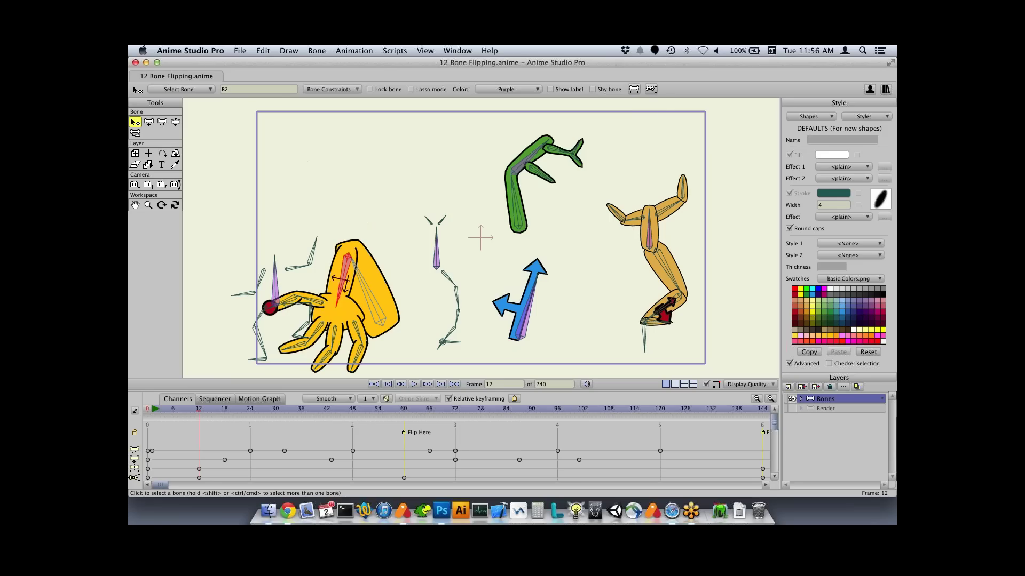
pyautogui.click(633, 89)
pyautogui.click(651, 90)
pyautogui.click(651, 89)
pyautogui.click(651, 89)
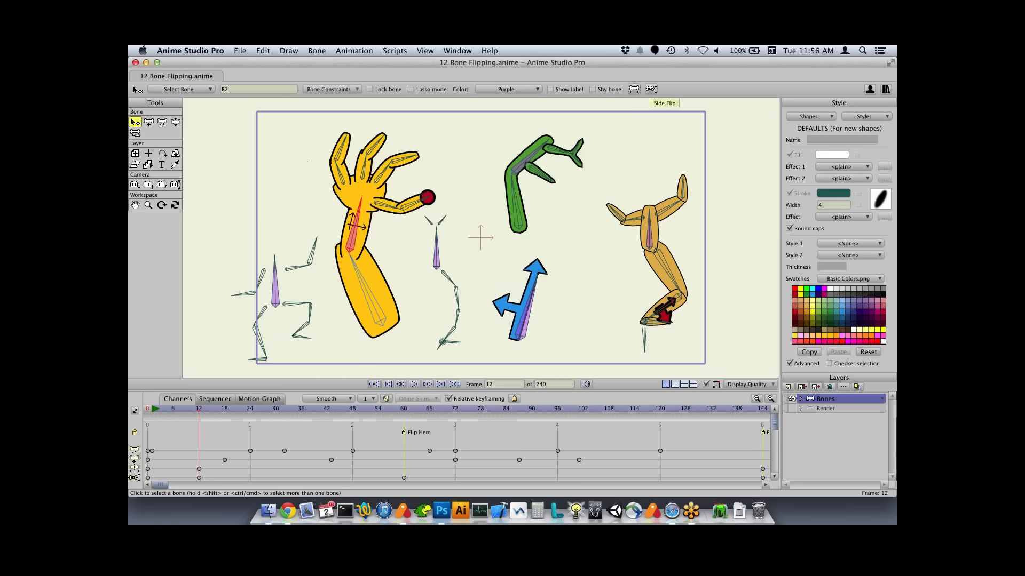
pyautogui.click(651, 89)
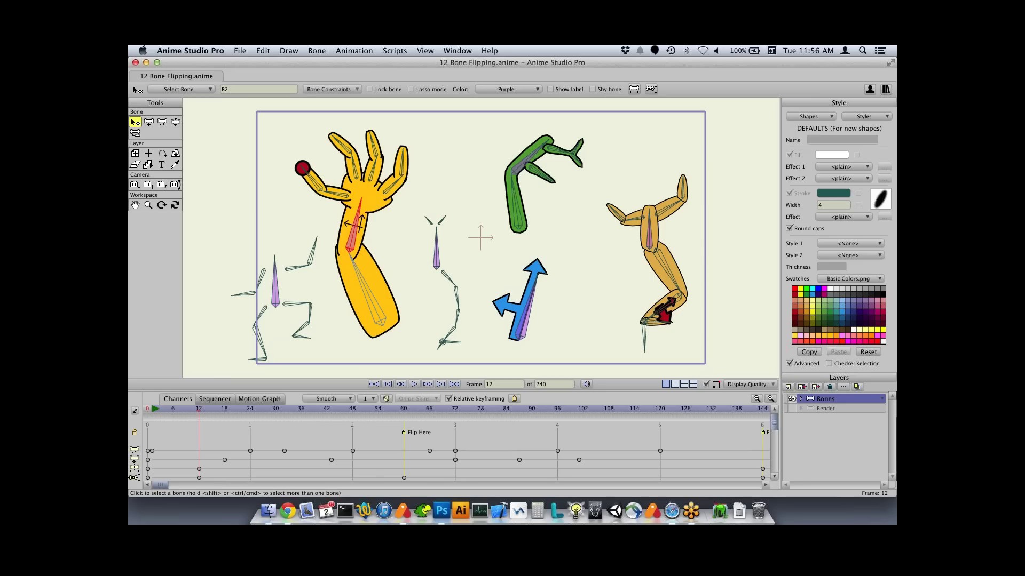
# - Play back the animation, side-flip the yellow hand's bone again at frame 36, and scrub through the result
pyautogui.press('space')
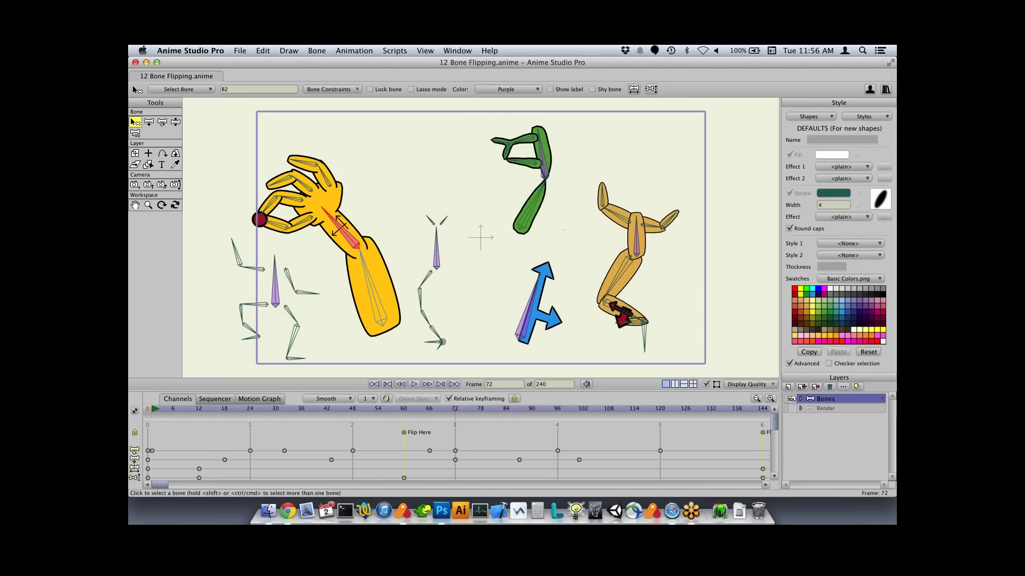
pyautogui.click(301, 409)
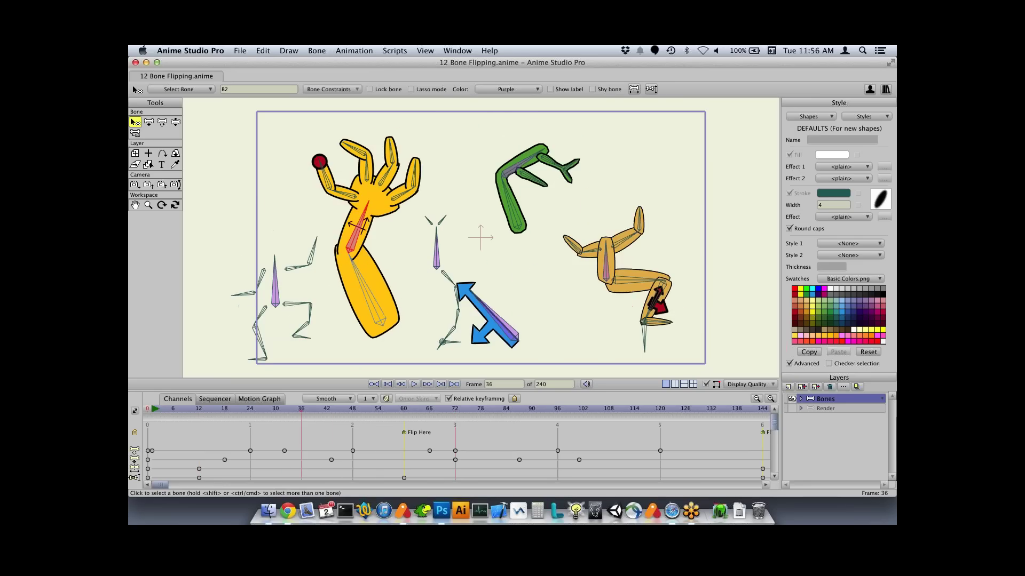
pyautogui.click(651, 89)
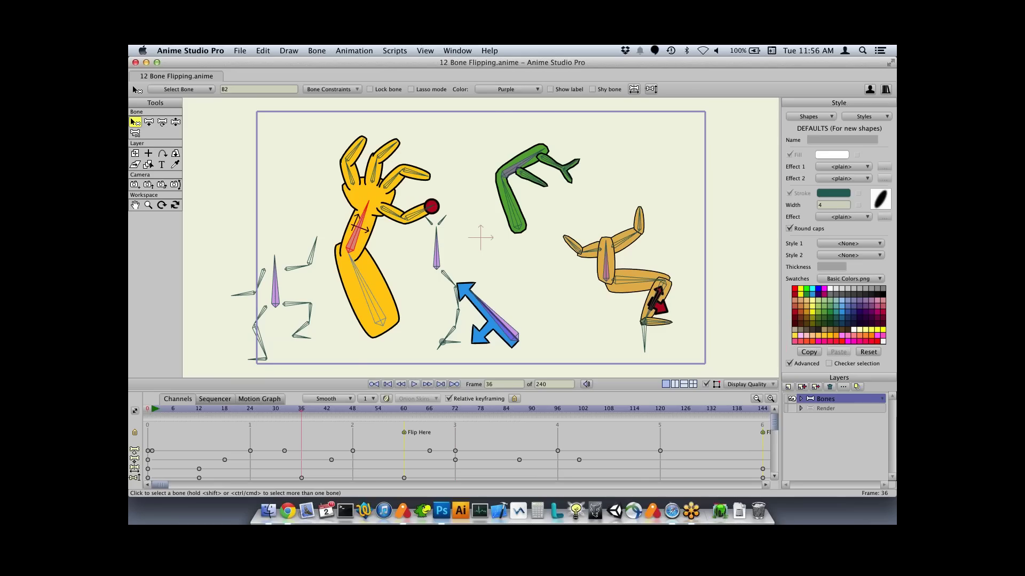
pyautogui.moveTo(301, 409); pyautogui.dragTo(425, 409)
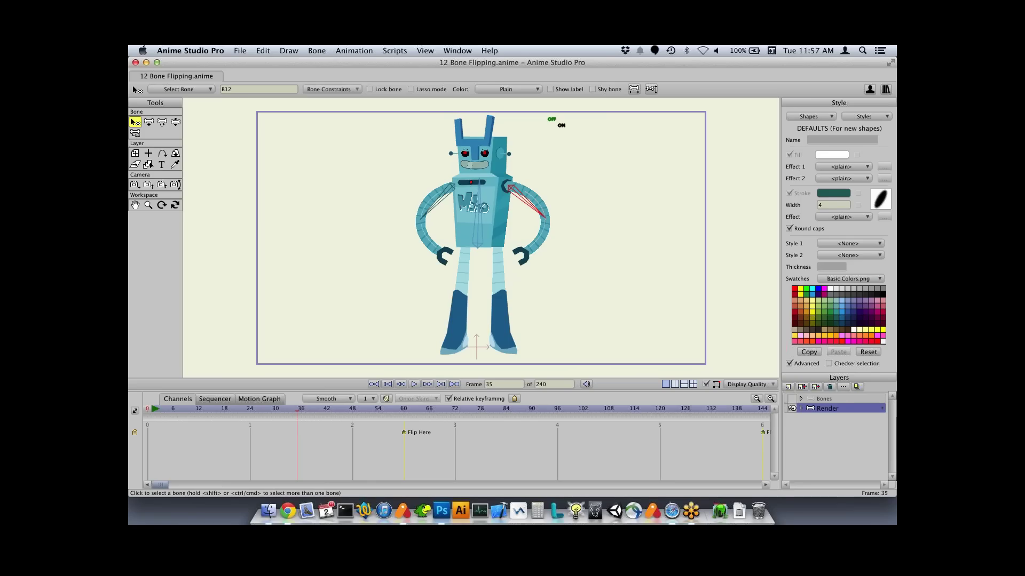
# - In the Render layer, side-flip the robot's selected upper-arm bone at frame 35 and its torso bone at frame 43
pyautogui.click(651, 89)
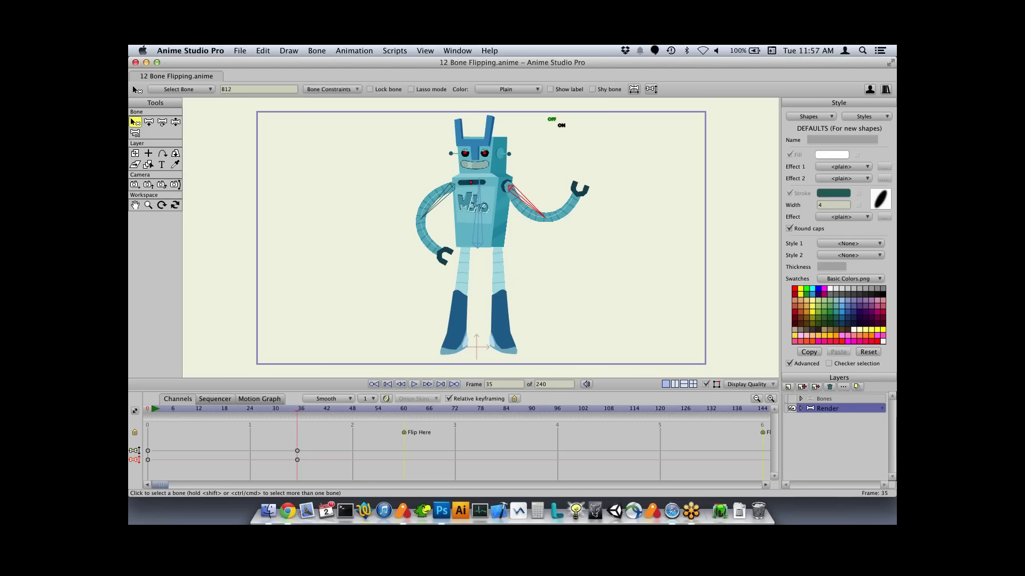
pyautogui.click(436, 202)
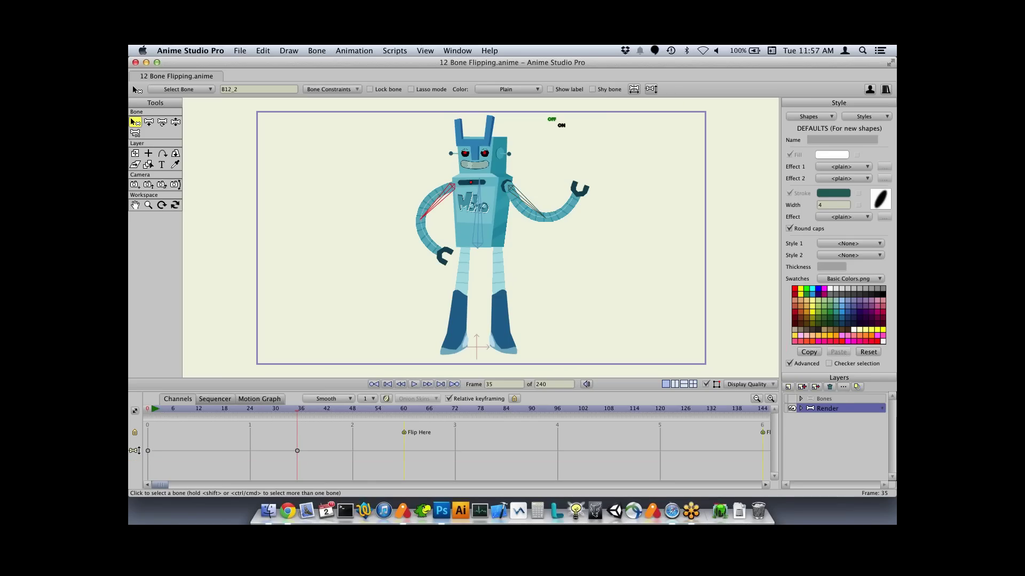
pyautogui.moveTo(297, 409); pyautogui.dragTo(331, 409)
pyautogui.click(477, 219)
pyautogui.click(651, 89)
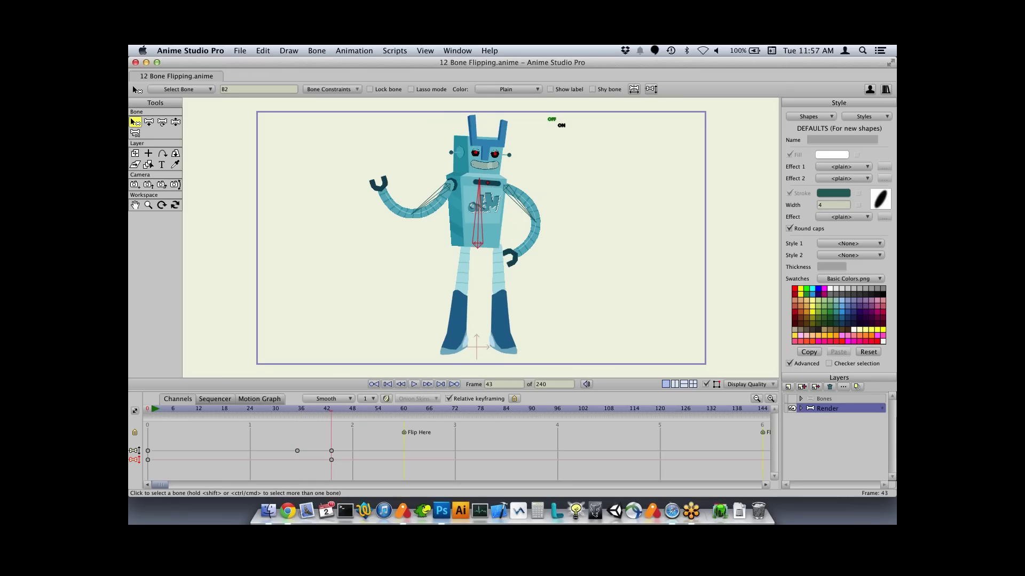
# - Side-flip each of the robot's two upper-arm bones at frame 54 and return to frame 0
pyautogui.click(378, 409)
pyautogui.click(518, 200)
pyautogui.click(651, 89)
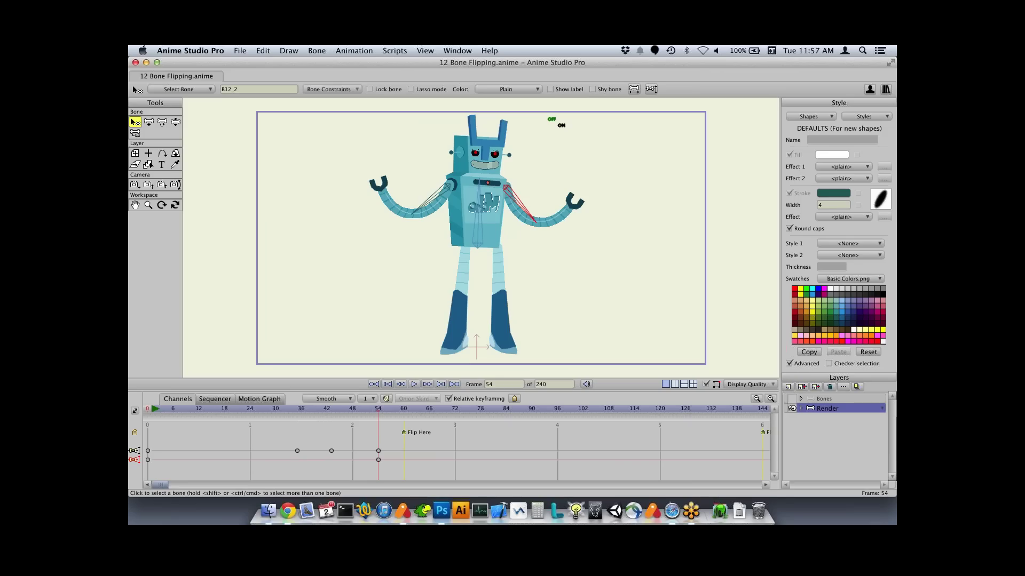
pyautogui.click(651, 89)
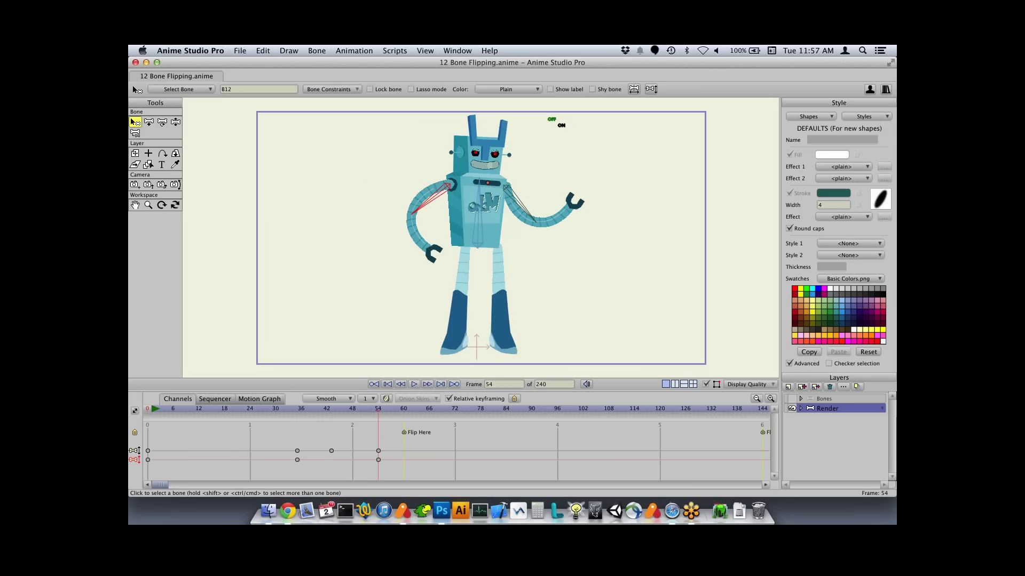
pyautogui.moveTo(377, 410); pyautogui.dragTo(148, 409)
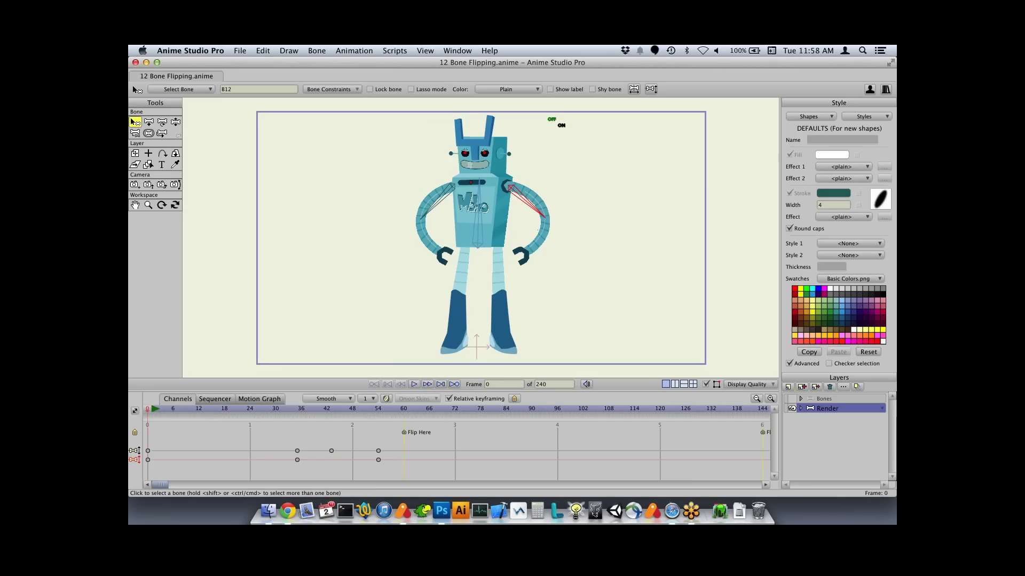
# - Close 12 Bone Flipping.anime without saving it and open 13 Point Colors.anime
pyautogui.press('super+w')
pyautogui.press('super+d')
pyautogui.press('super+o')
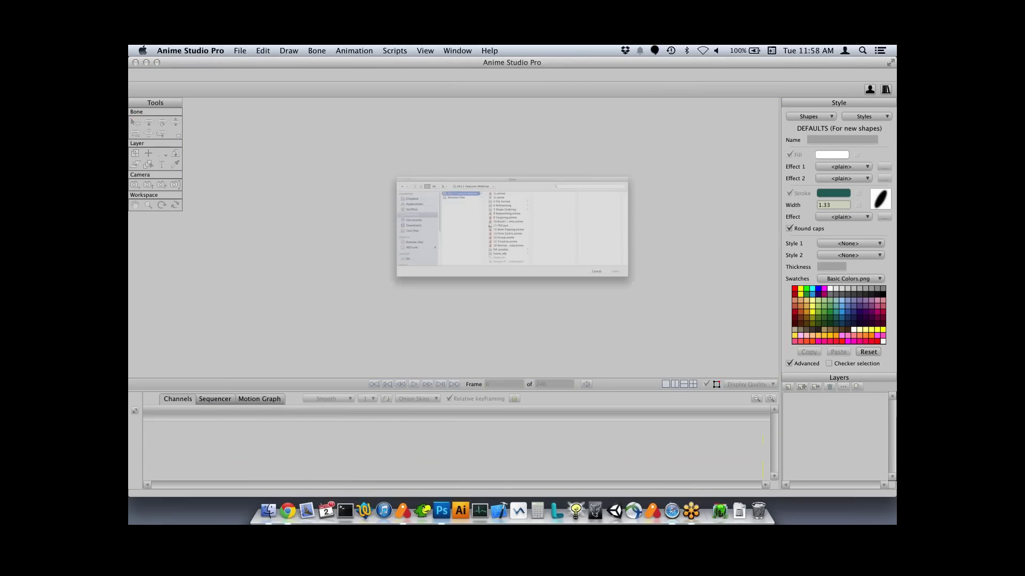
pyautogui.press('super+o')
pyautogui.doubleClick(500, 243)
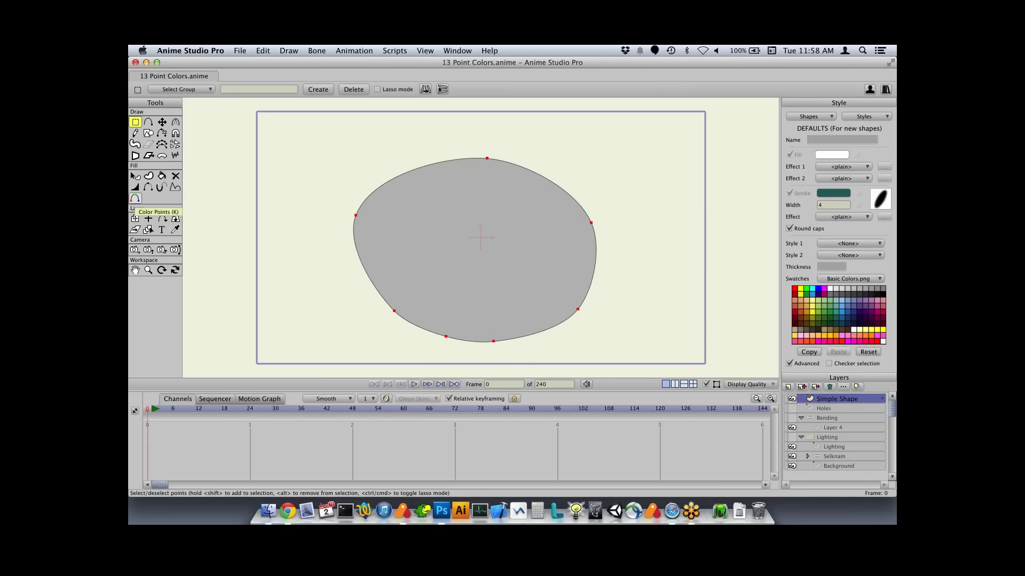
# - With the Color Points tool, give the topmost point of the Simple Shape the blue color 0042FF
pyautogui.click(135, 198)
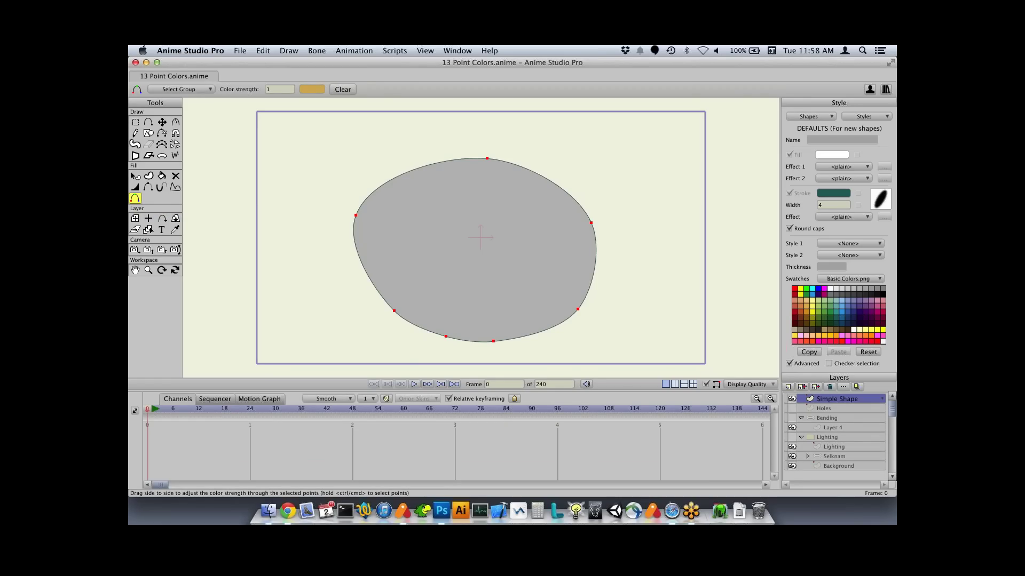
pyautogui.click(487, 158)
pyautogui.click(311, 89)
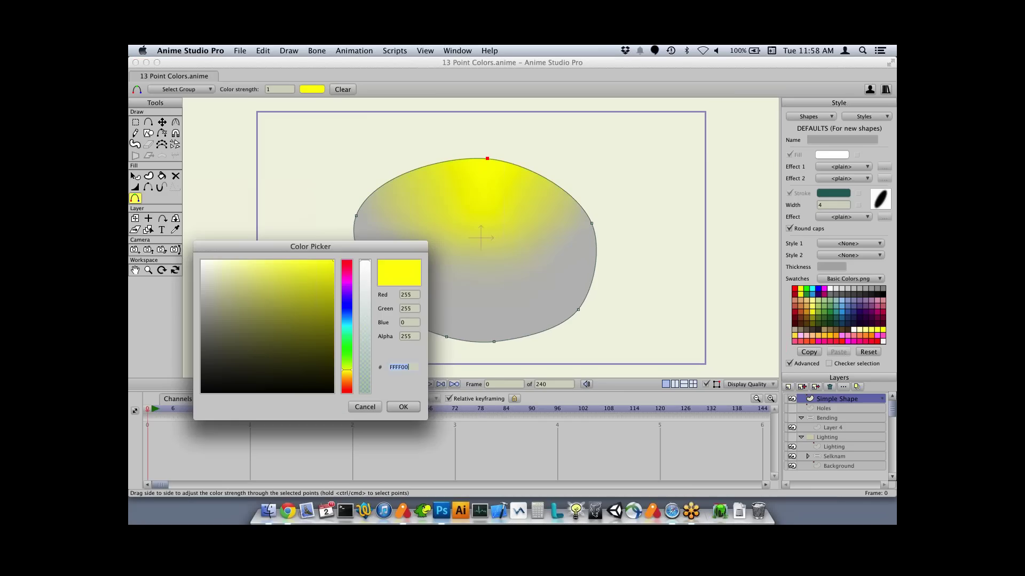
pyautogui.write('0042FF')
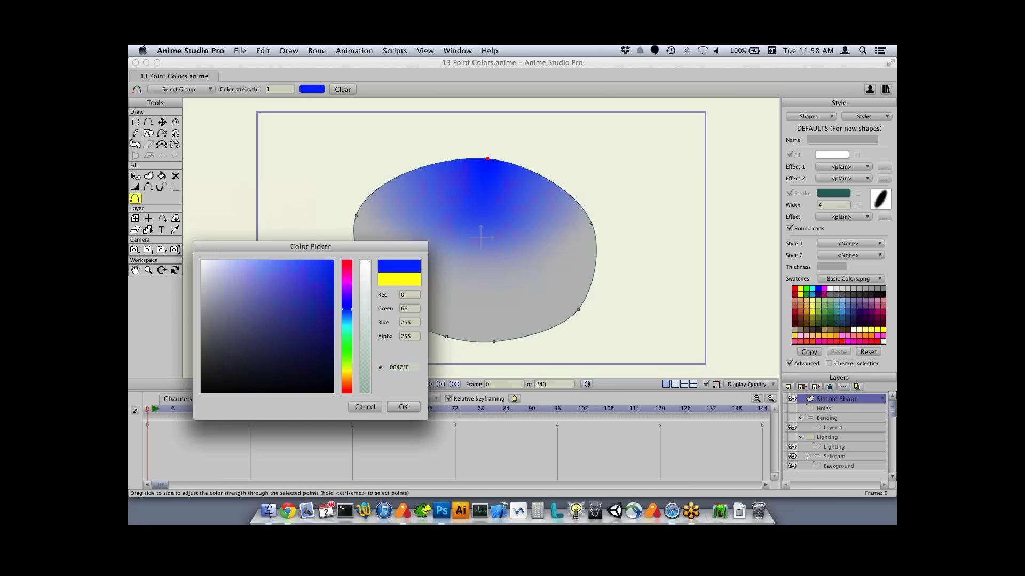
pyautogui.press('Return')
# - Give the two points on the right side of the gray shape the dark brown point color 6D3C07
pyautogui.moveTo(610, 202); pyautogui.dragTo(560, 344)
pyautogui.click(312, 89)
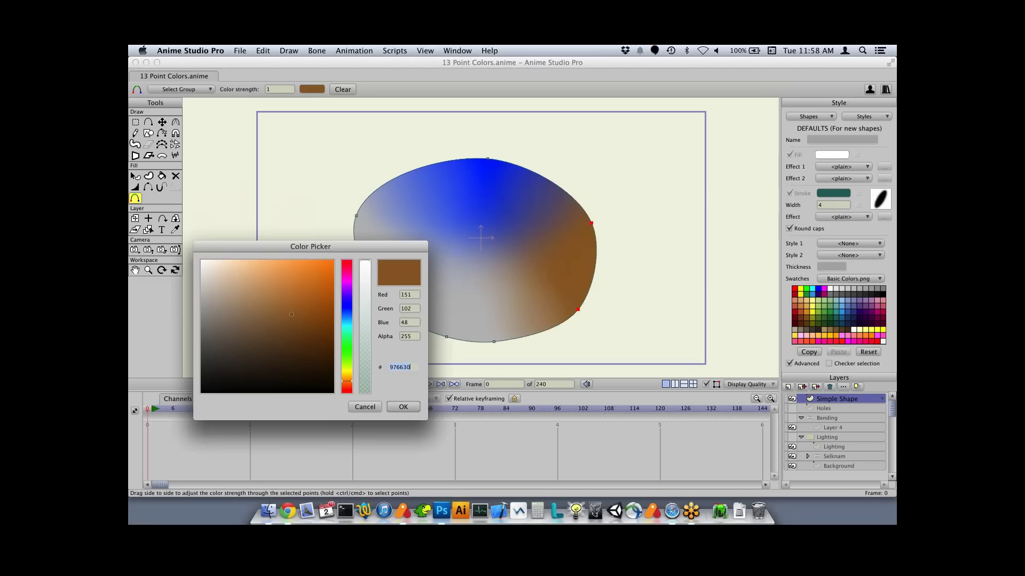
pyautogui.write('512D05')
pyautogui.moveTo(325, 351); pyautogui.dragTo(325, 336)
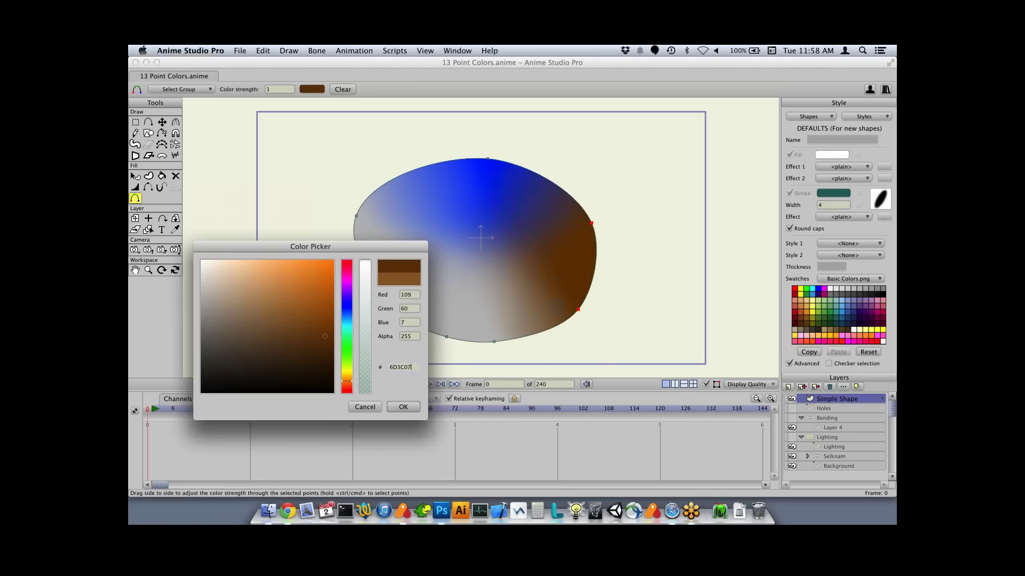
pyautogui.press('Return')
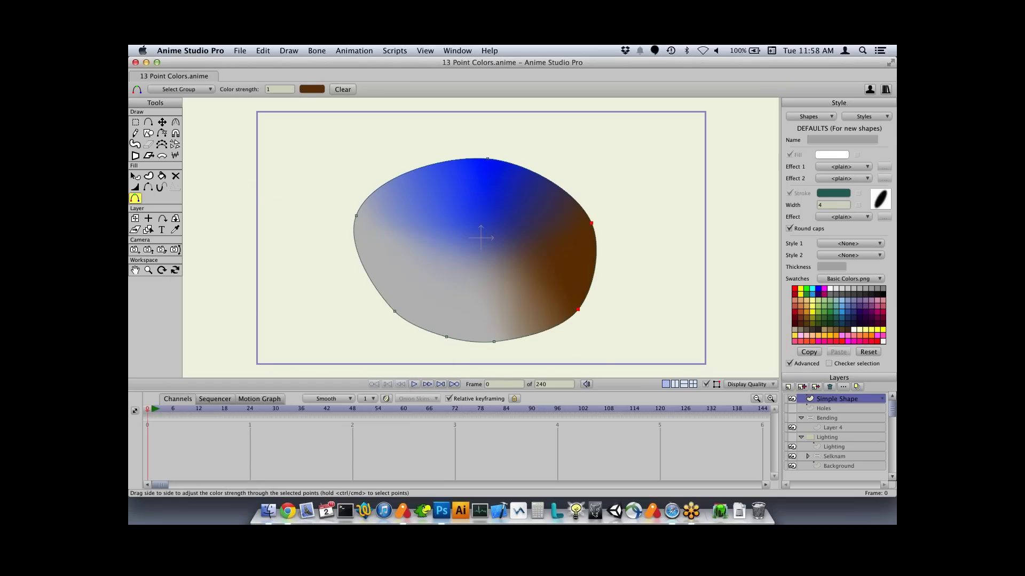
# - Give the two points on the lower-left edge of the Simple Shape the orange-red point color FA4D11
pyautogui.moveTo(372, 305); pyautogui.dragTo(452, 349)
pyautogui.moveTo(362, 291); pyautogui.dragTo(449, 357)
pyautogui.click(311, 89)
pyautogui.moveTo(347, 379); pyautogui.dragTo(347, 386)
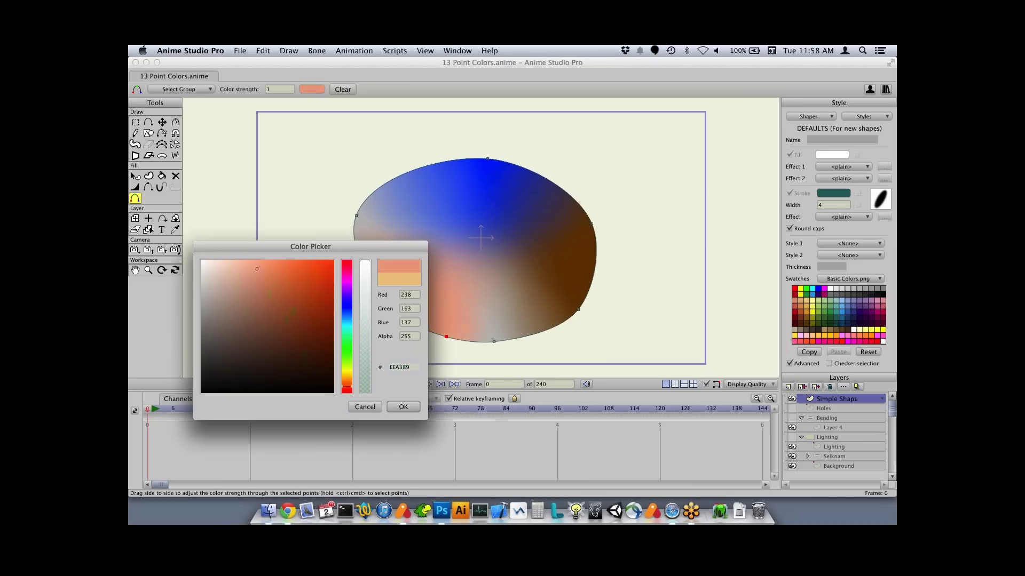
pyautogui.write('FA4D11')
pyautogui.press('Return')
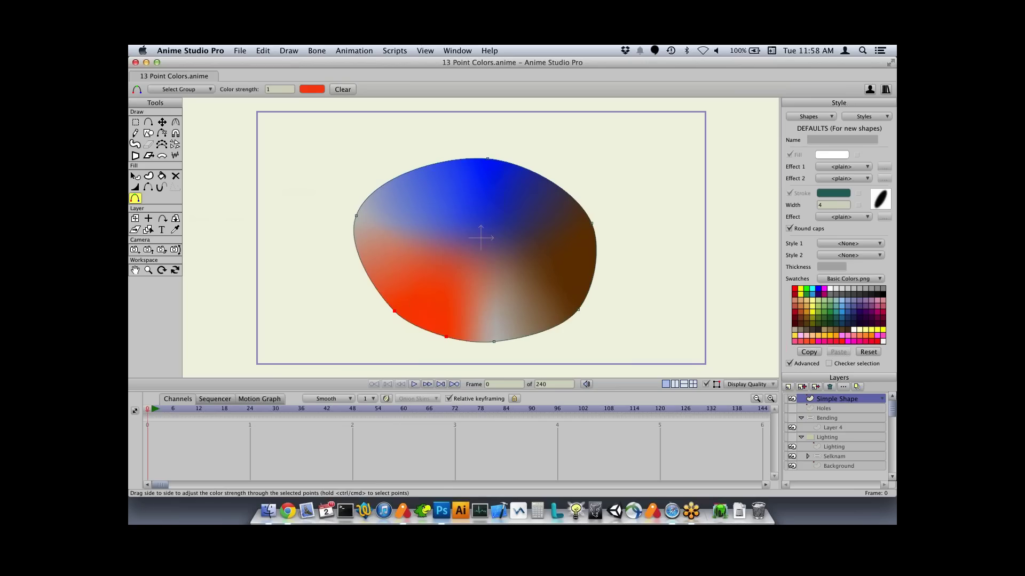
# - With Transform Points, raise the blue top point slightly and pull the two orange-red points inward to bend the shape into an arc
pyautogui.press('t')
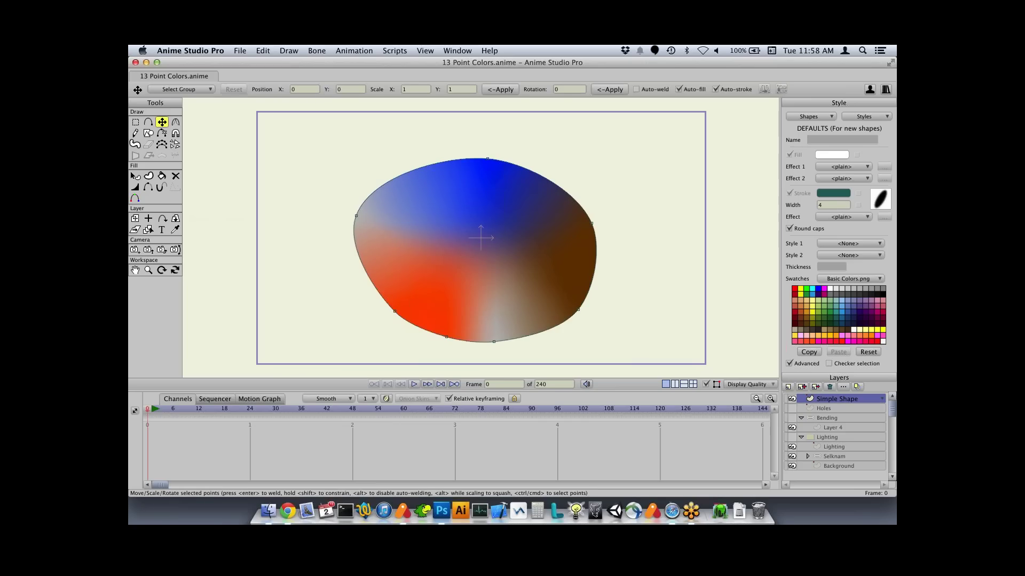
pyautogui.moveTo(487, 159)
pyautogui.mouseDown()
pyautogui.moveTo(482, 229)
pyautogui.moveTo(485, 145)
pyautogui.mouseUp()
pyautogui.moveTo(395, 311); pyautogui.dragTo(496, 224)
pyautogui.moveTo(446, 337); pyautogui.dragTo(509, 273)
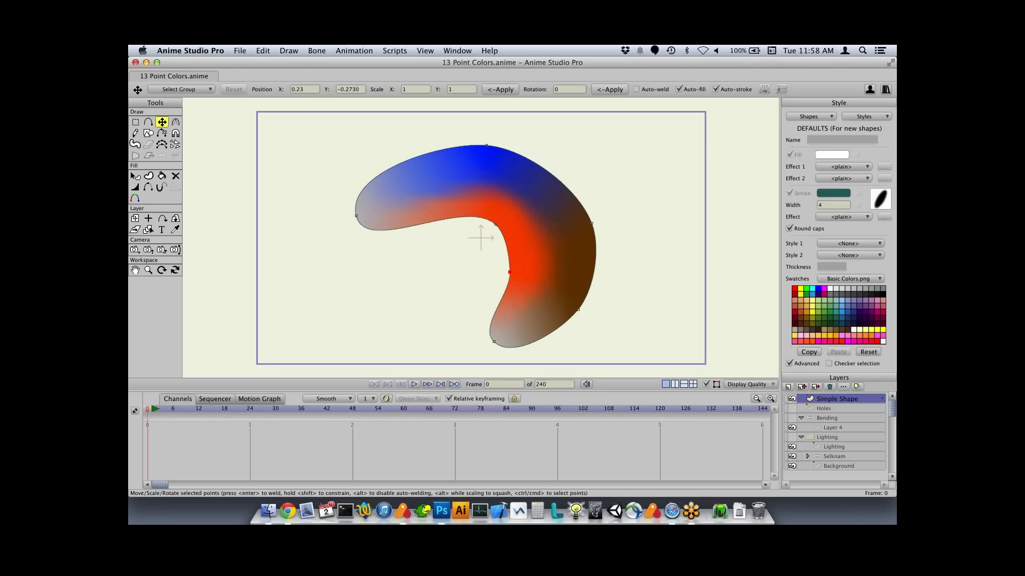
# - Move the orange-red points back outward and reposition the blue, brown and bottom points to distort the shape's colored outline
pyautogui.moveTo(495, 224); pyautogui.dragTo(391, 285)
pyautogui.moveTo(509, 272); pyautogui.dragTo(437, 322)
pyautogui.moveTo(591, 223); pyautogui.dragTo(484, 157)
pyautogui.press('super+z')
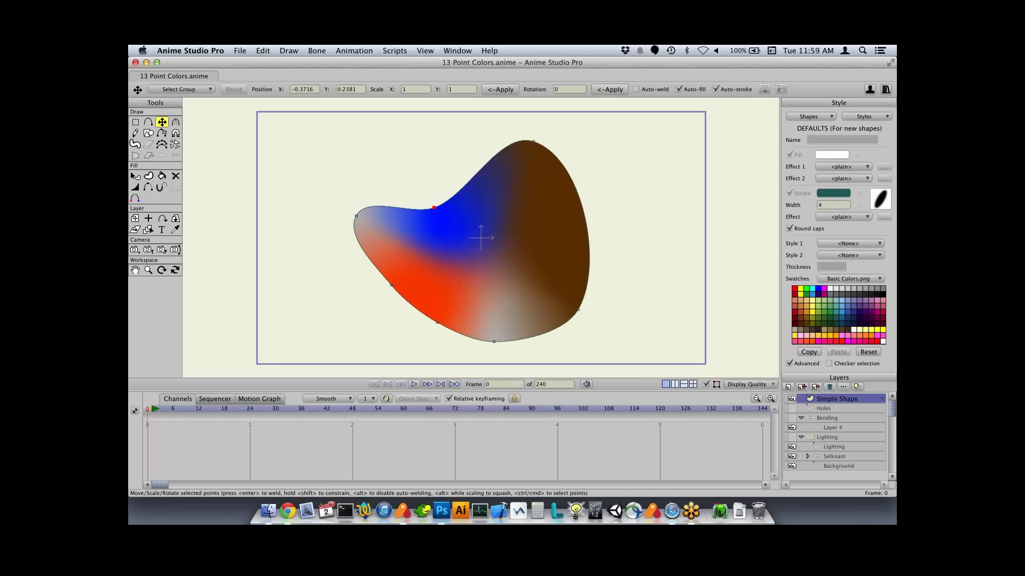
pyautogui.moveTo(494, 342); pyautogui.dragTo(523, 302)
pyautogui.moveTo(437, 322); pyautogui.dragTo(488, 336)
pyautogui.press('super+z')
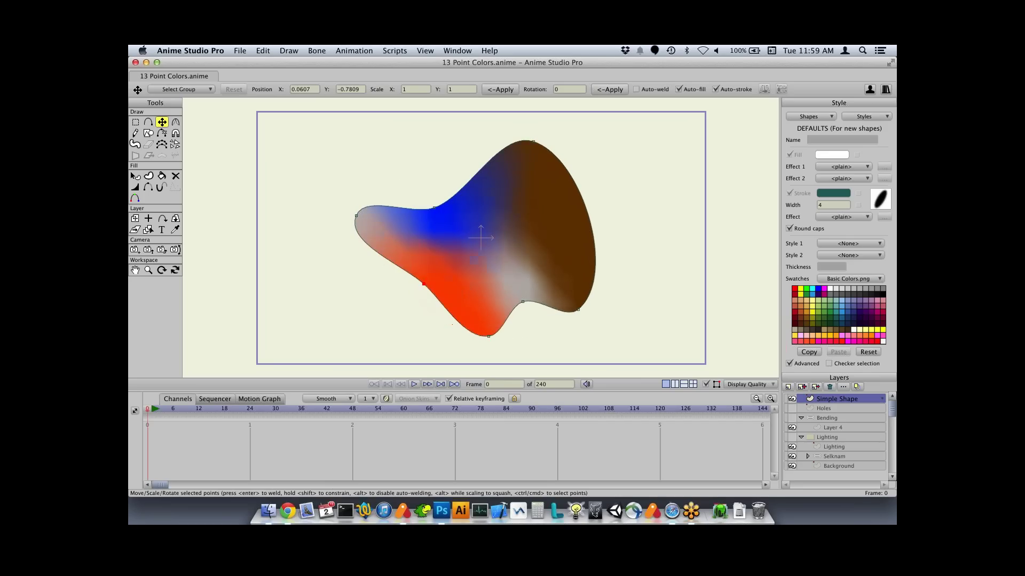
pyautogui.press('super+z')
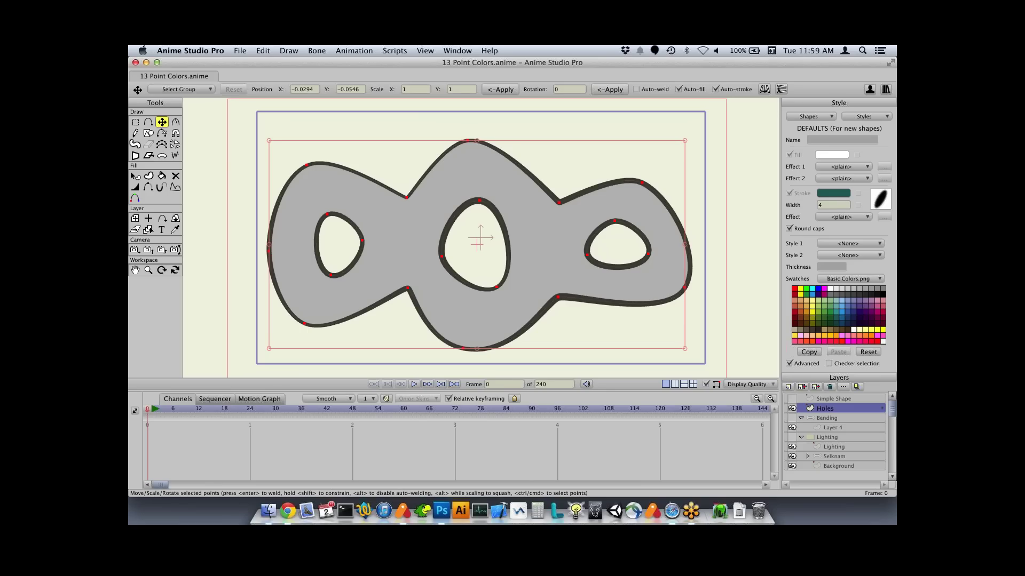
# - Color the Holes shape's points dark brown around the holes, tan along the outer outline and pale yellow at the four notches
pyautogui.press('g')
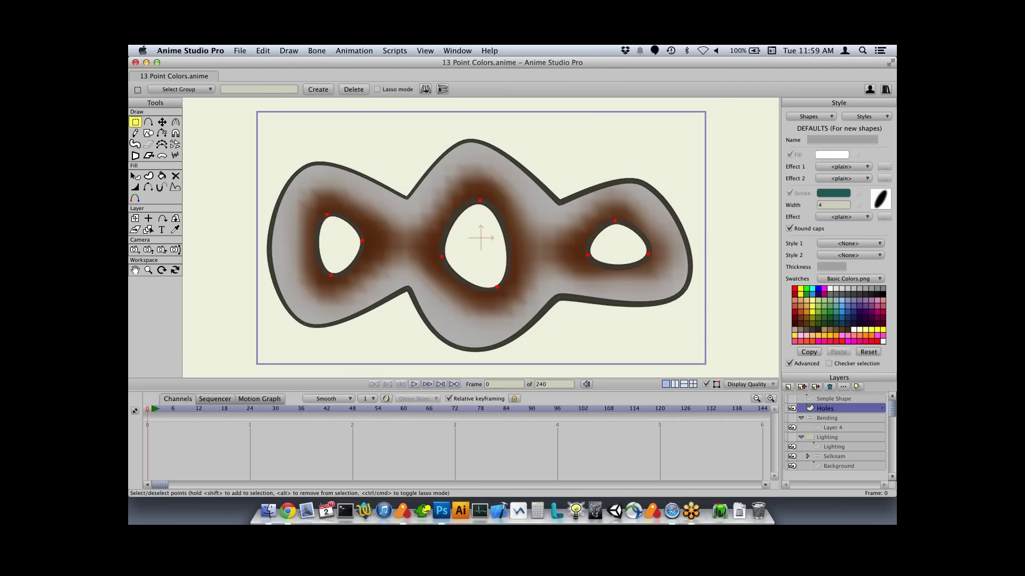
pyautogui.press('super+i')
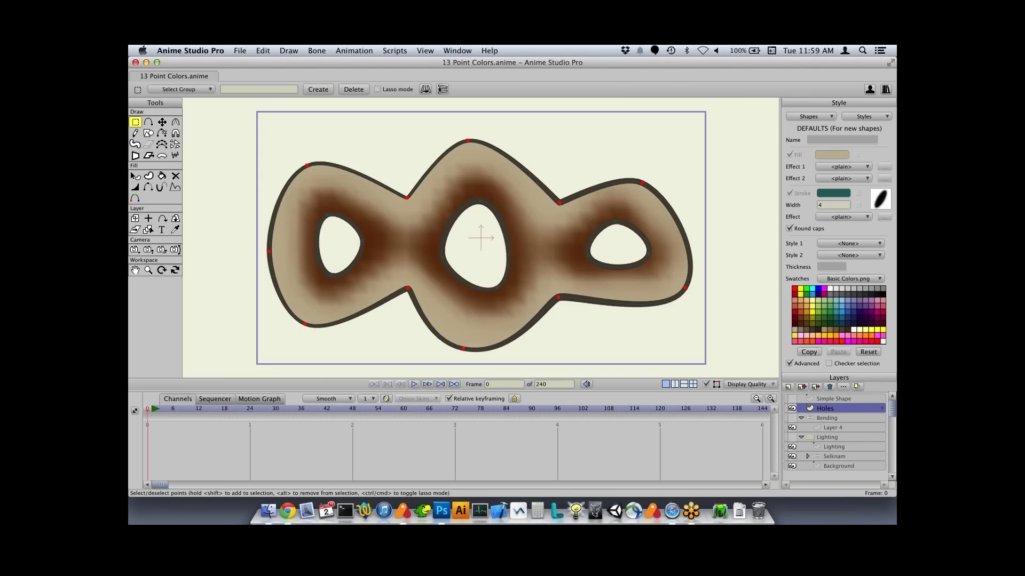
pyautogui.moveTo(392, 171); pyautogui.dragTo(412, 299)
pyautogui.moveTo(553, 178); pyautogui.dragTo(572, 306)
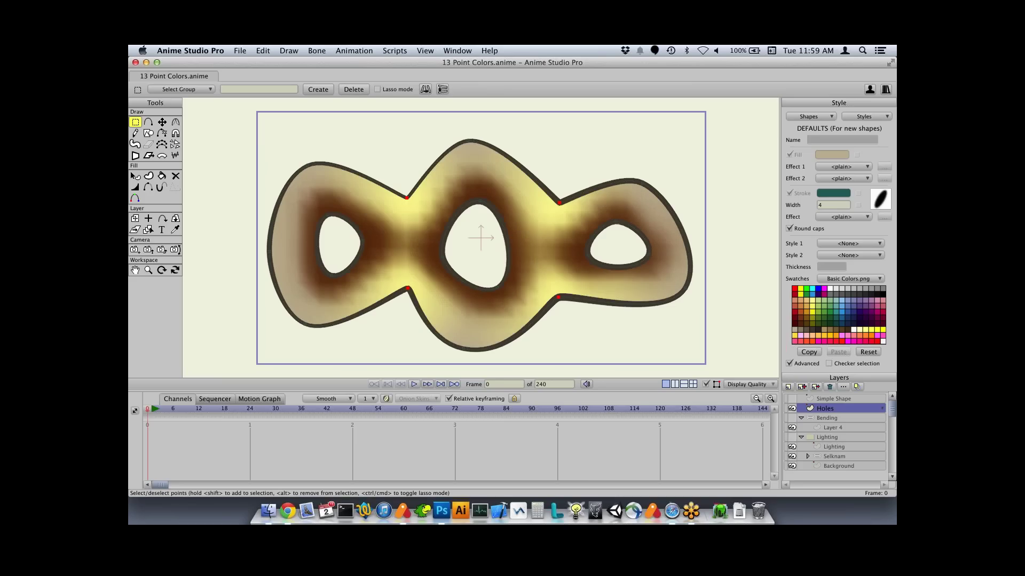
# - Render frame 0 of the Holes shape to examine its point color blending, and close the render previews
pyautogui.press('super+r')
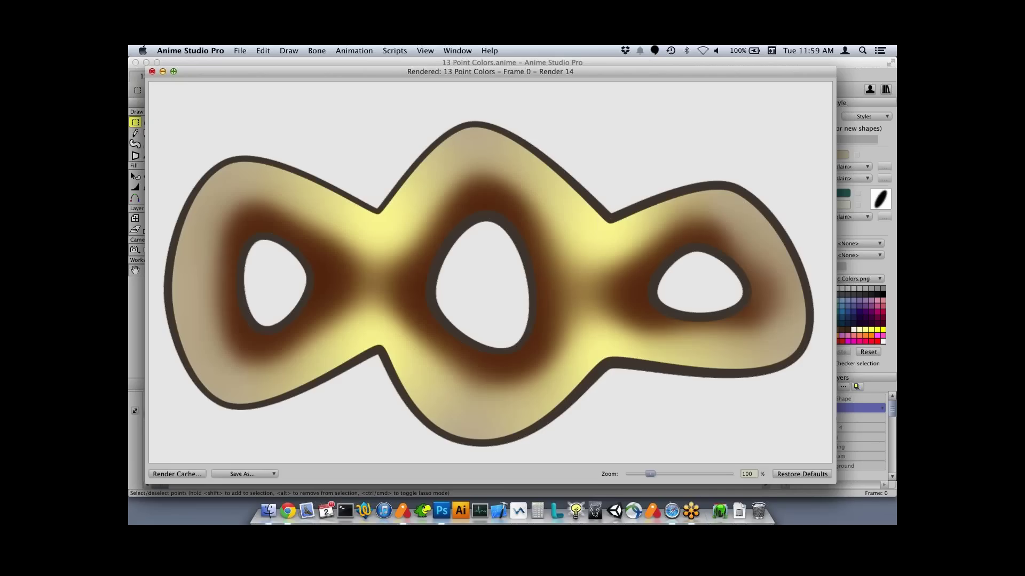
pyautogui.click(152, 72)
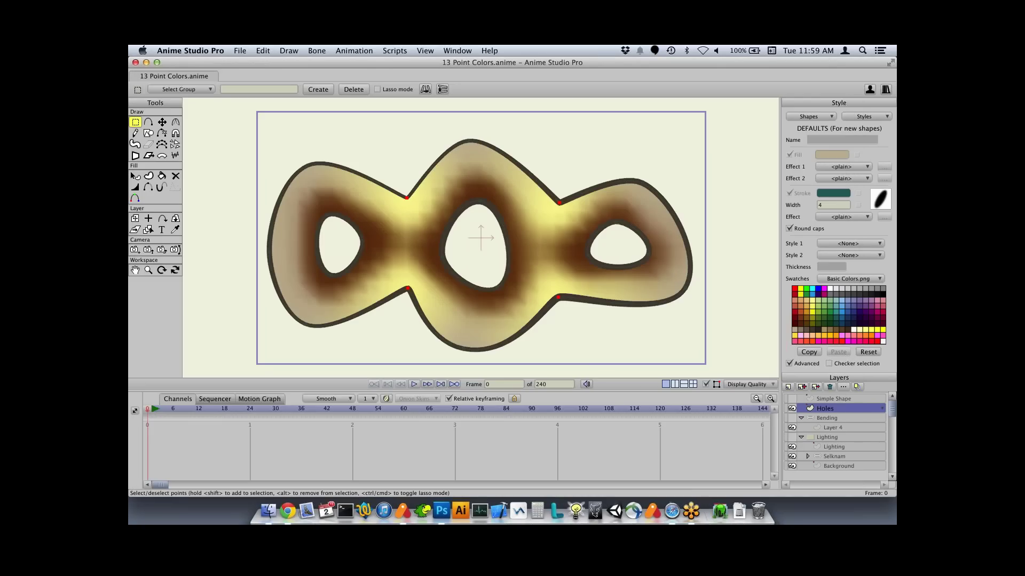
pyautogui.press('Return')
pyautogui.press('super+r')
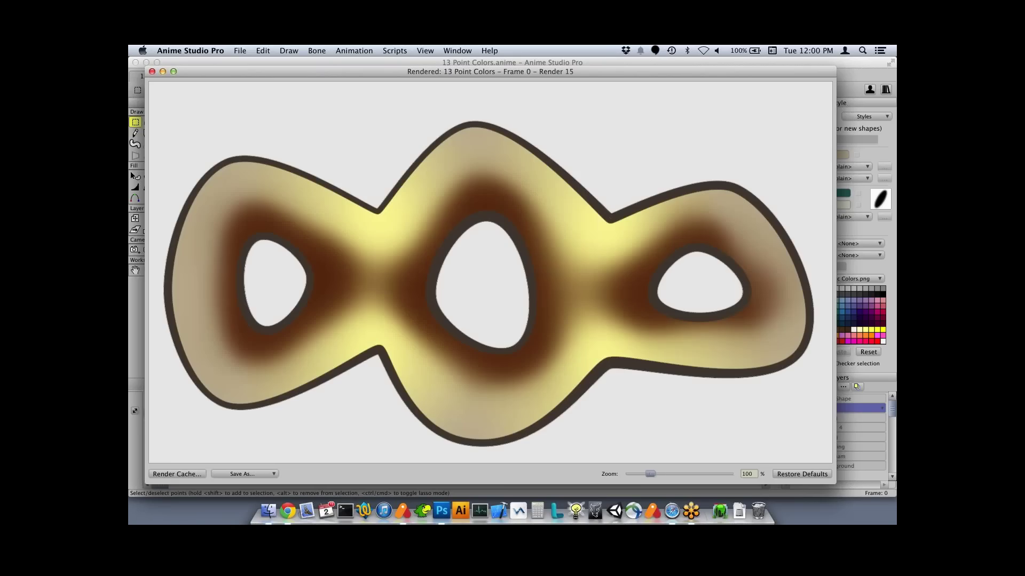
pyautogui.click(152, 71)
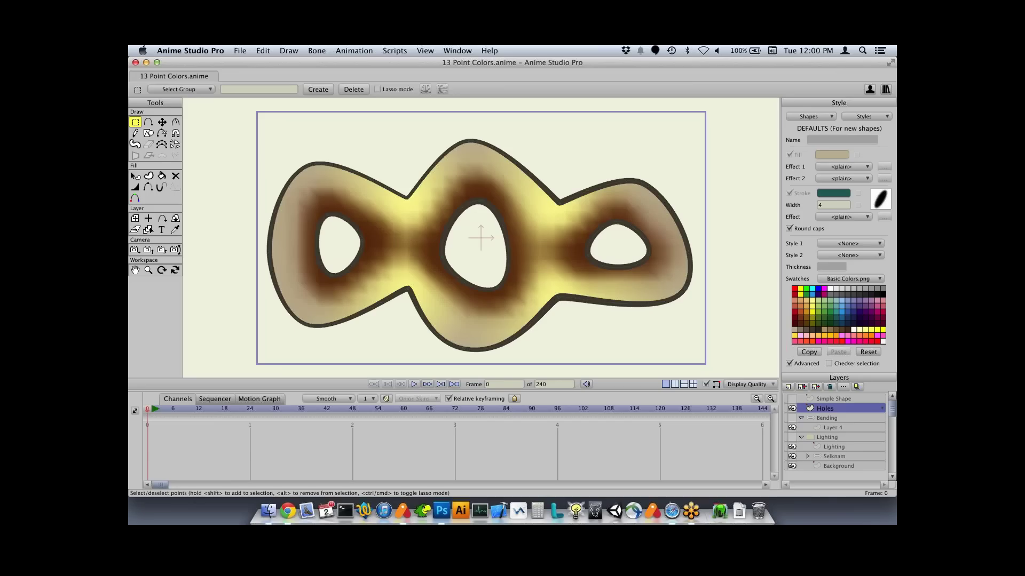
# - Scrub the Bending animation to frame 25 with Layer 4 selected to examine the point shading at the elbow, and return to frame 0
pyautogui.click(829, 418)
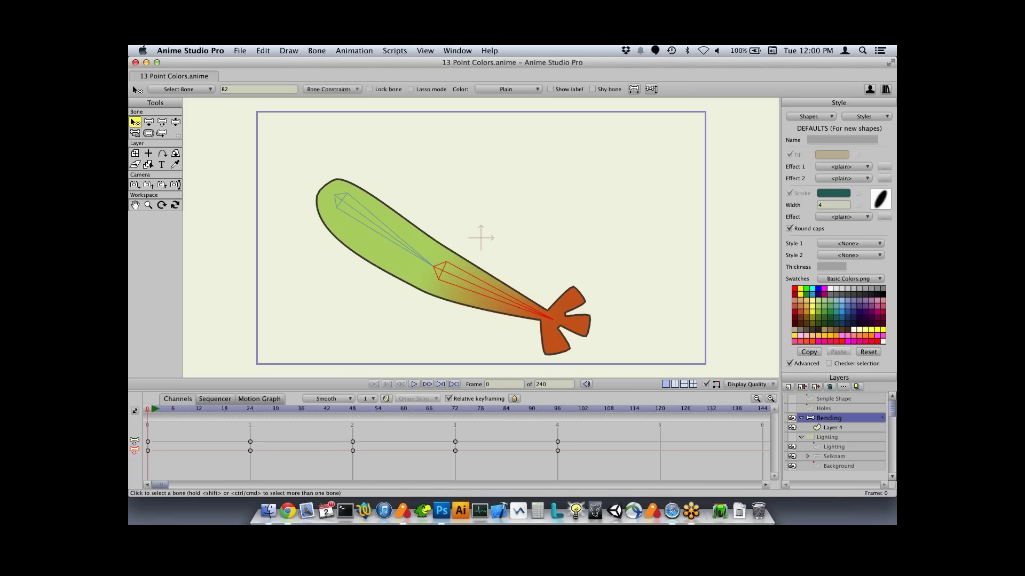
pyautogui.moveTo(147, 408)
pyautogui.mouseDown()
pyautogui.moveTo(246, 409)
pyautogui.moveTo(229, 408)
pyautogui.mouseUp()
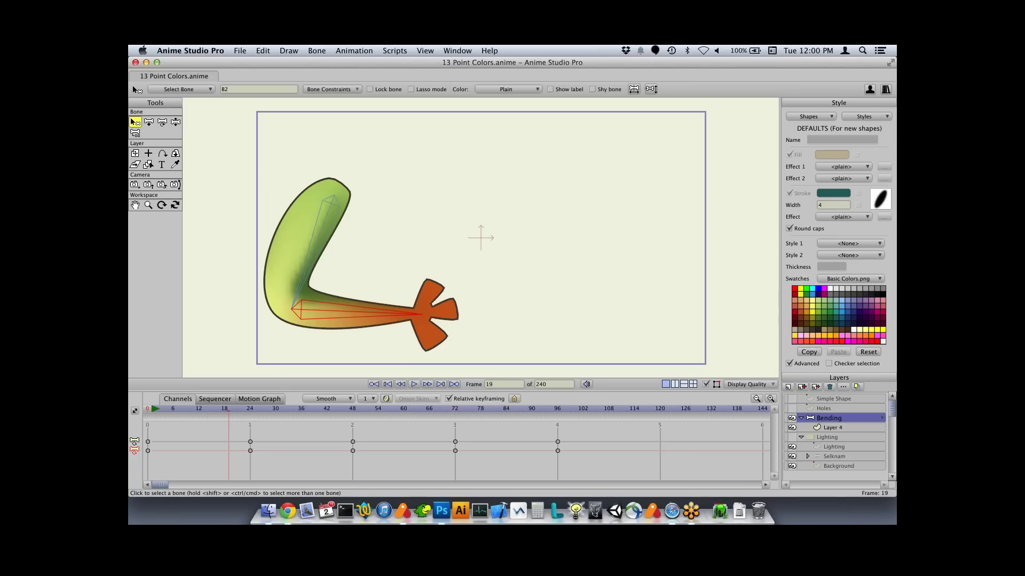
pyautogui.click(834, 427)
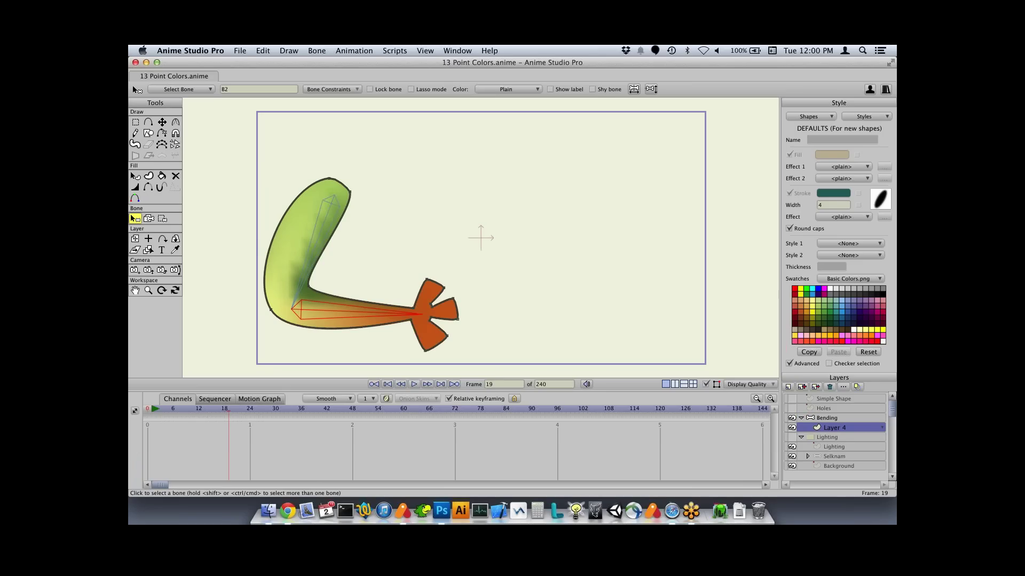
pyautogui.moveTo(228, 408); pyautogui.dragTo(254, 409)
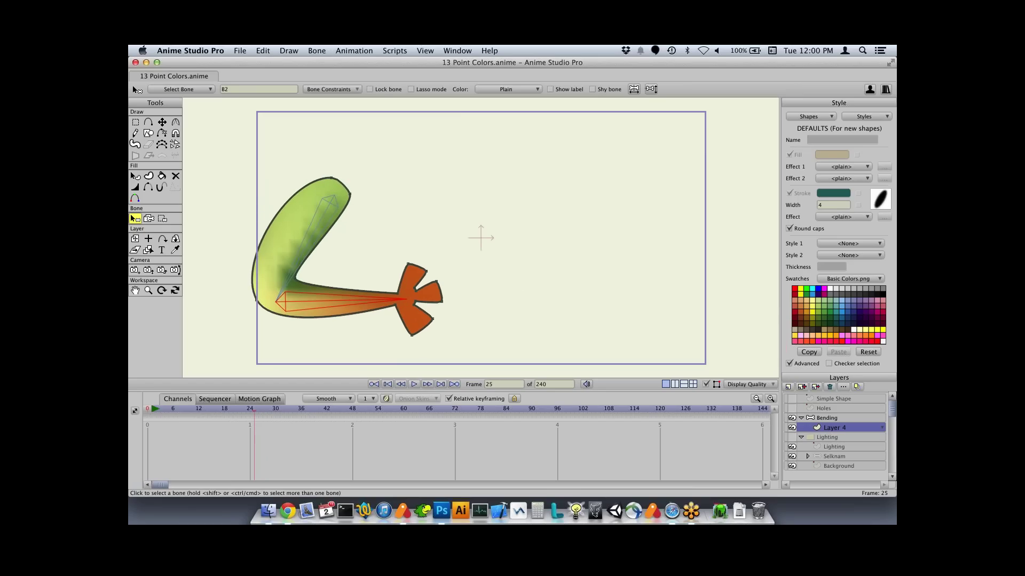
pyautogui.moveTo(254, 409); pyautogui.dragTo(148, 409)
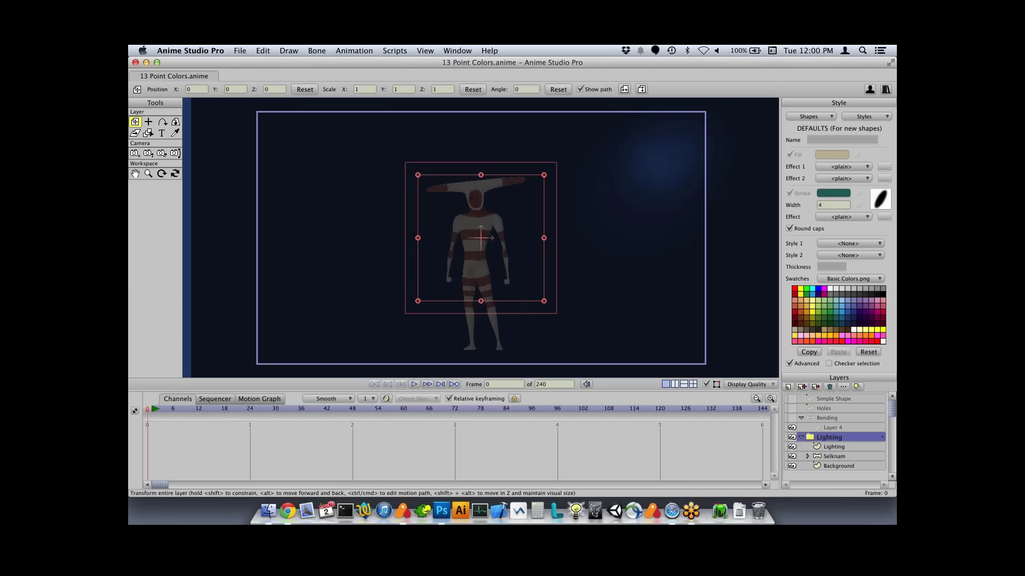
# - On the Lighting vector layer, move one light point above the hat's left tip and the other beside the character's feet
pyautogui.click(834, 447)
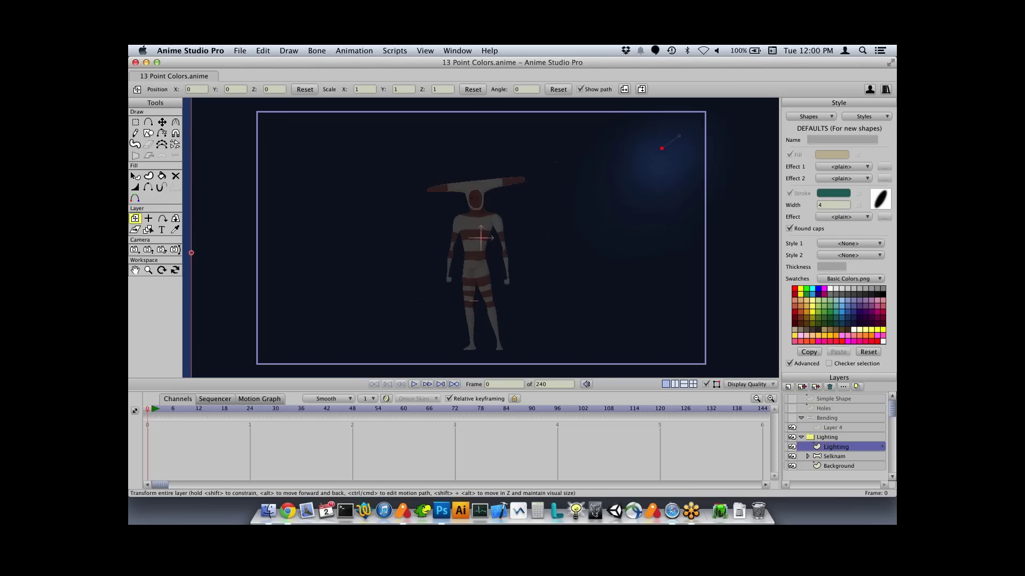
pyautogui.press('t')
pyautogui.moveTo(662, 148); pyautogui.dragTo(649, 176)
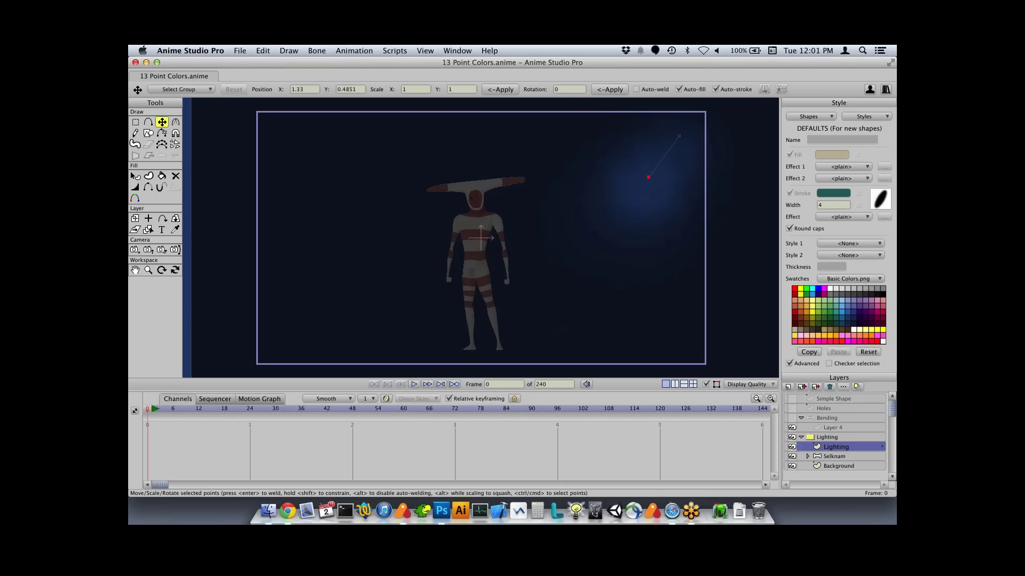
pyautogui.moveTo(646, 181); pyautogui.dragTo(438, 322)
pyautogui.moveTo(678, 136); pyautogui.dragTo(517, 334)
pyautogui.moveTo(438, 323); pyautogui.dragTo(433, 169)
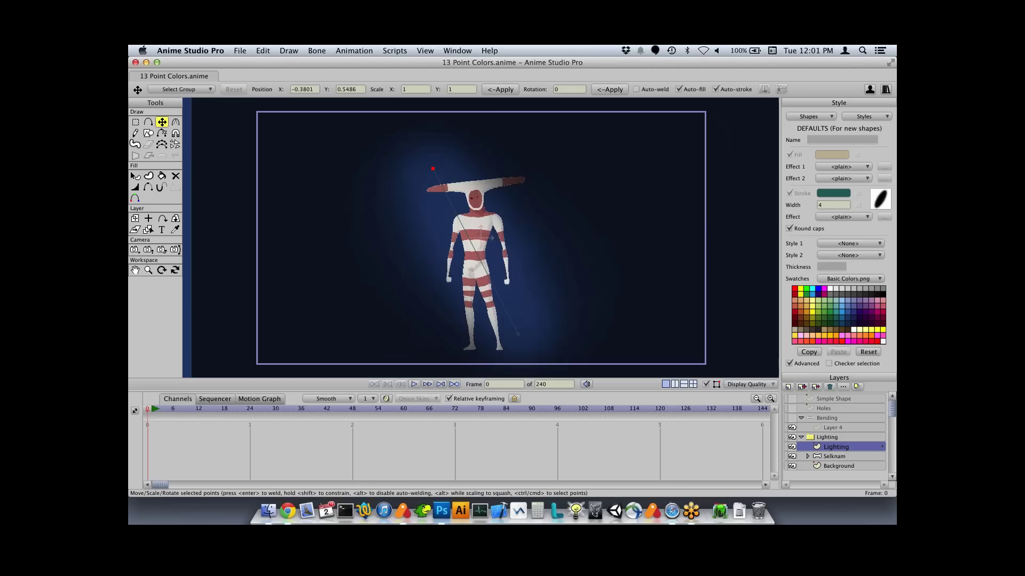
# - Center the light over the character by moving one point just above the hat and the other between the feet
pyautogui.moveTo(518, 334); pyautogui.dragTo(514, 319)
pyautogui.moveTo(501, 250)
pyautogui.mouseDown()
pyautogui.moveTo(531, 244)
pyautogui.moveTo(499, 252)
pyautogui.mouseUp()
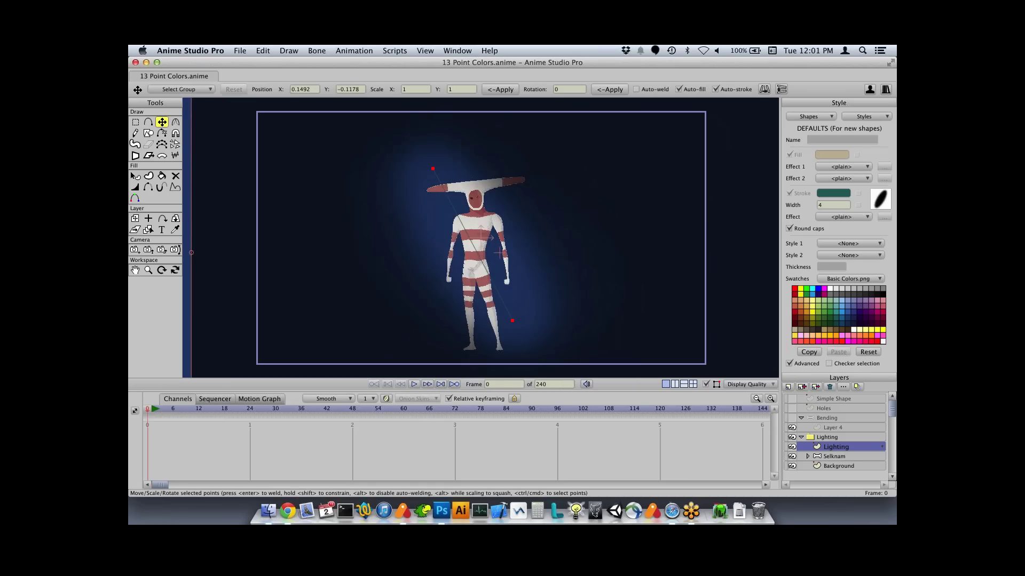
pyautogui.moveTo(432, 168); pyautogui.dragTo(466, 165)
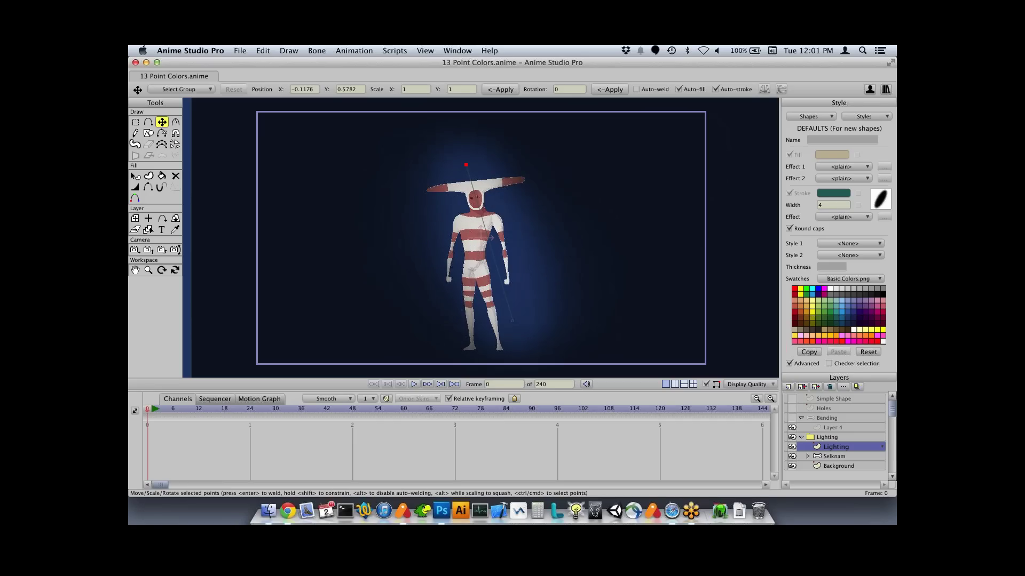
pyautogui.moveTo(513, 321); pyautogui.dragTo(480, 334)
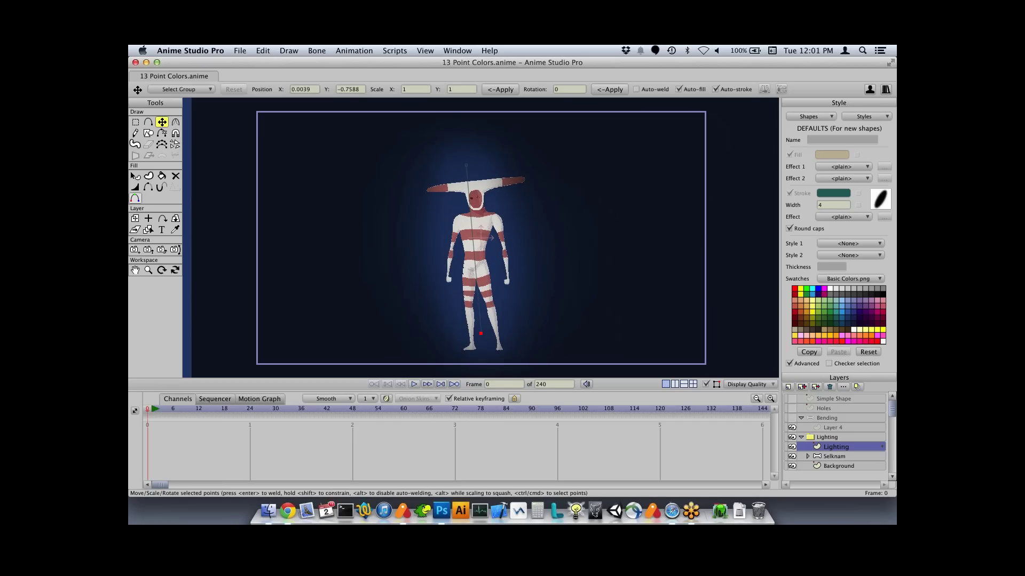
# - With the Color Points tool, widen the glow around the character by raising the upper light point's color strength to about 0.28
pyautogui.click(135, 198)
pyautogui.moveTo(466, 165); pyautogui.dragTo(496, 165)
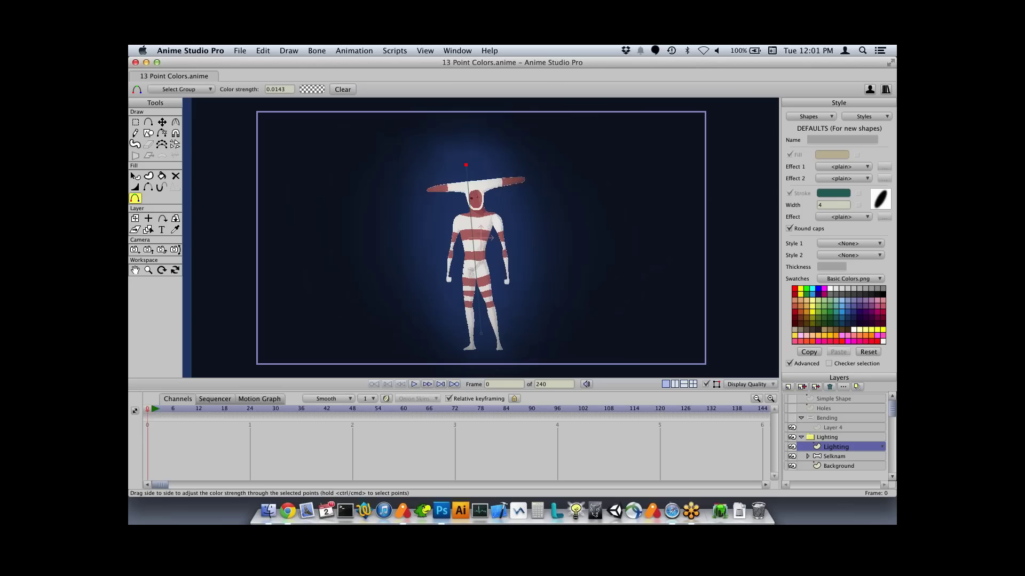
pyautogui.moveTo(481, 333)
pyautogui.mouseDown()
pyautogui.moveTo(505, 333)
pyautogui.moveTo(481, 334)
pyautogui.mouseUp()
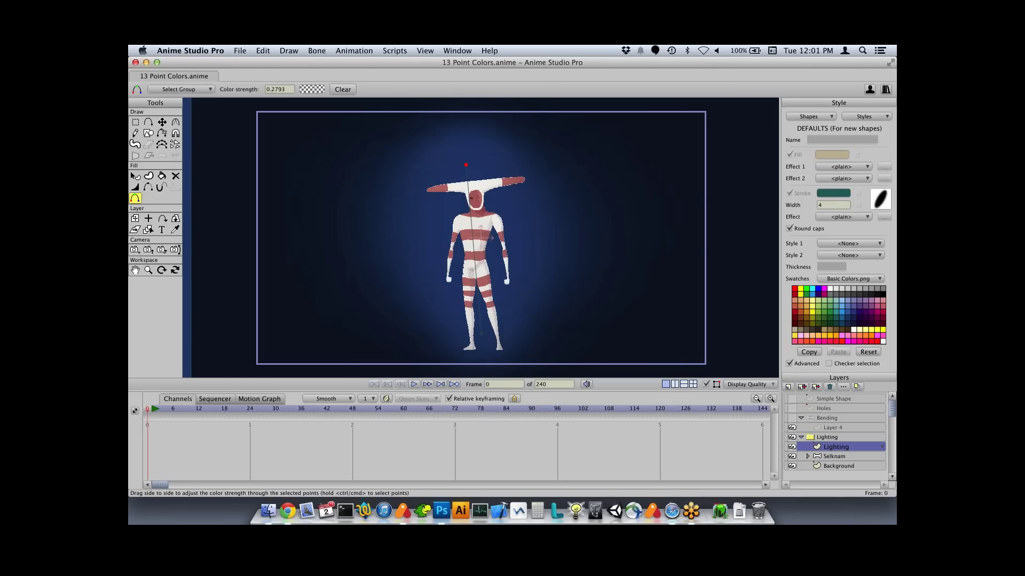
# - With Transform Points, move the upper light point to the right of the character's legs and the lower one to their left
pyautogui.press('t')
pyautogui.moveTo(465, 165); pyautogui.dragTo(528, 284)
pyautogui.moveTo(480, 334); pyautogui.dragTo(431, 320)
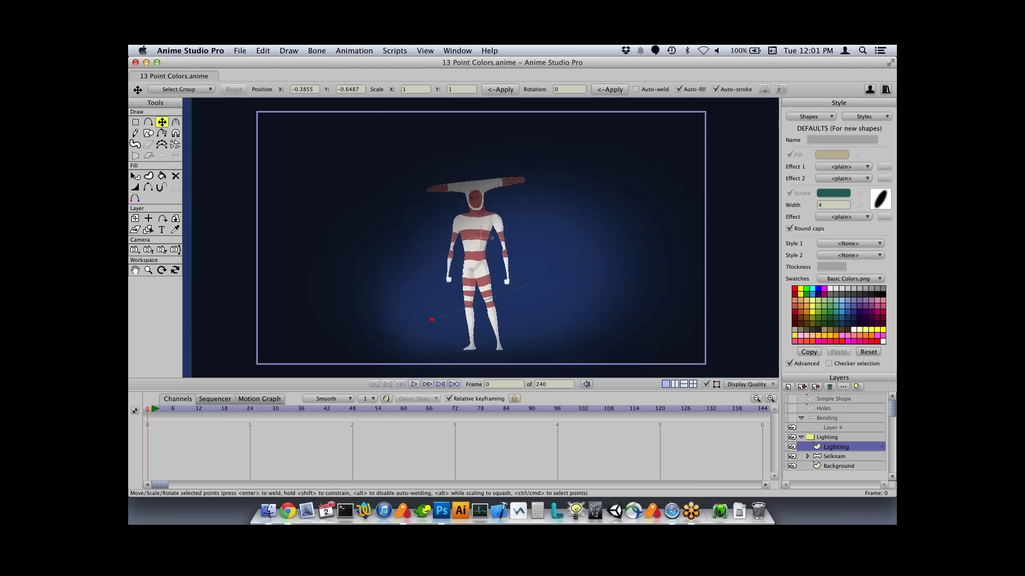
# - Create a new blank document and open 14 Group.anime from the AS11 Features Webinar folder
pyautogui.press('super+n')
pyautogui.press('super+o')
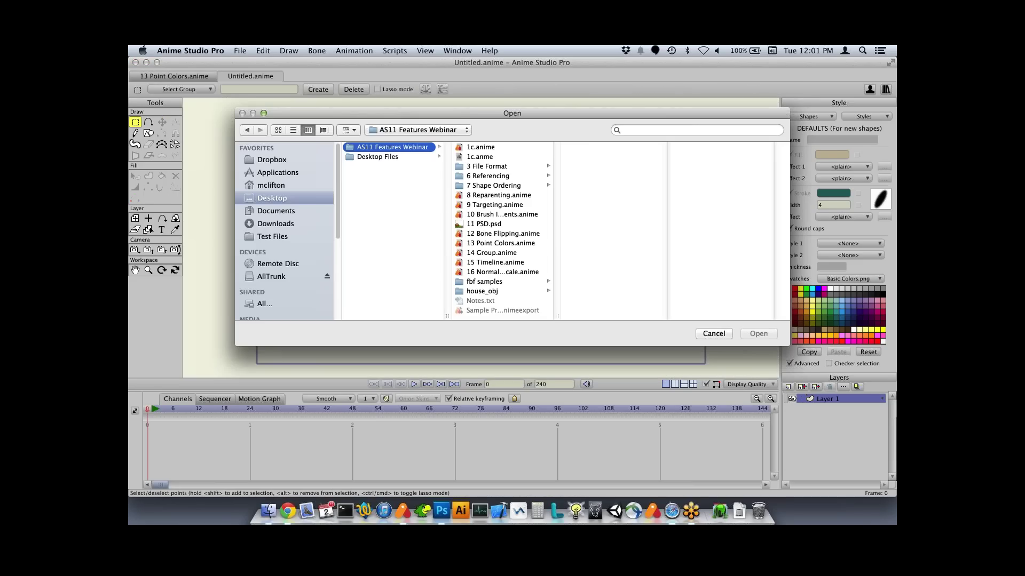
pyautogui.doubleClick(491, 252)
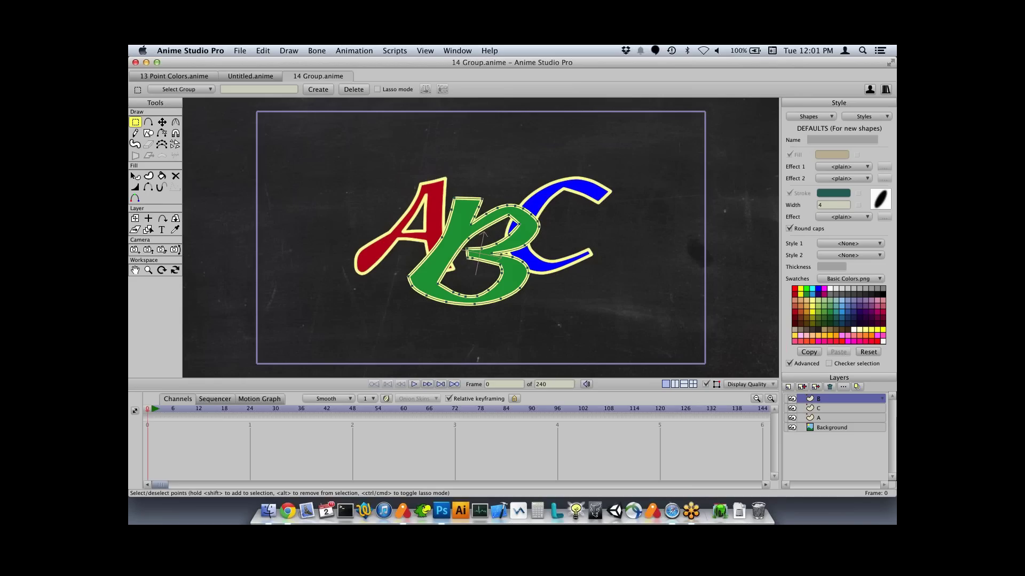
# - Put layers B, C and A into a new group using Group With Selection and name it Letters
pyautogui.keyDown('shift'); pyautogui.click(841, 417); pyautogui.keyUp('shift')
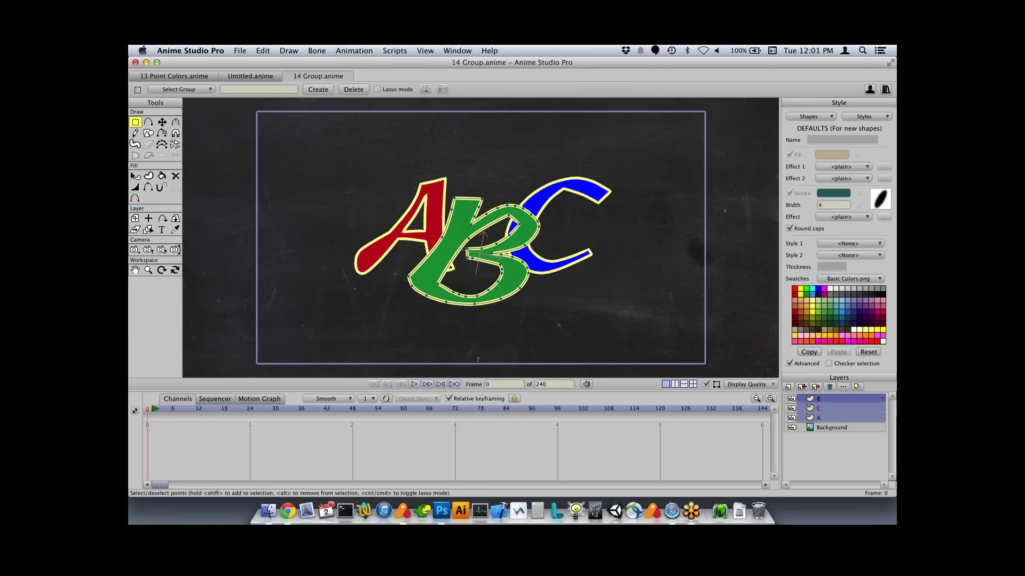
pyautogui.click(788, 387)
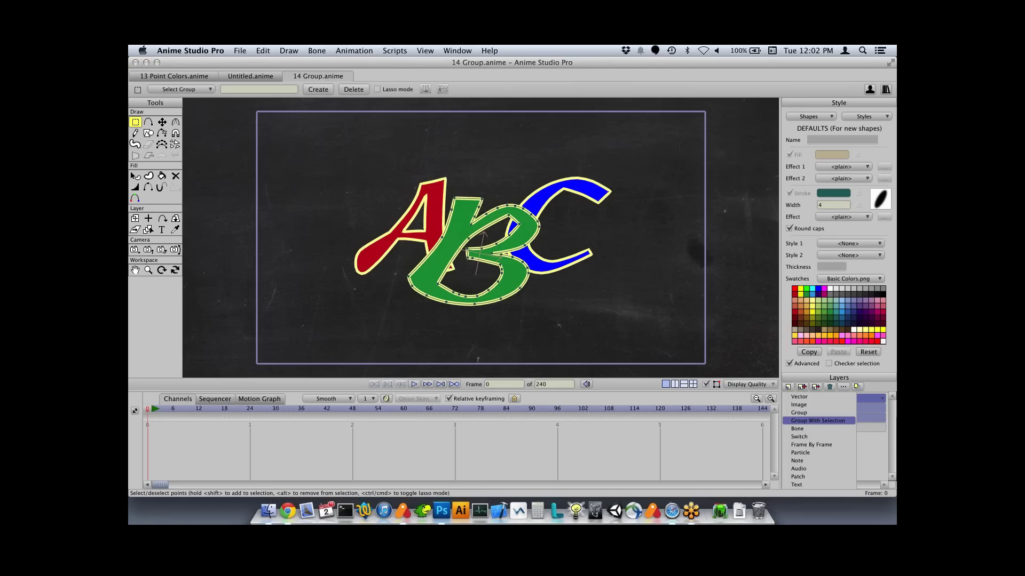
pyautogui.click(817, 421)
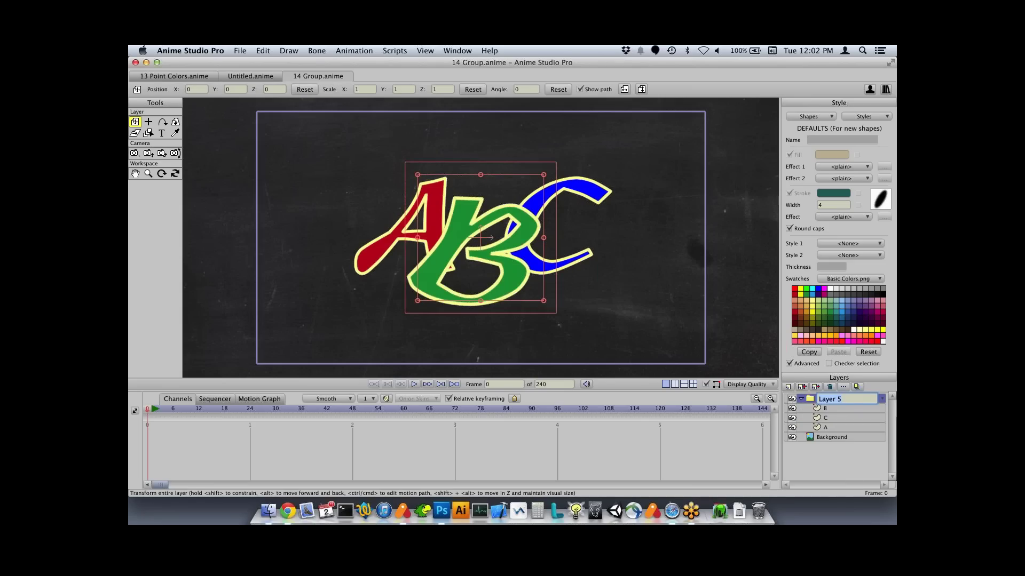
pyautogui.write('Letters')
pyautogui.press('Return')
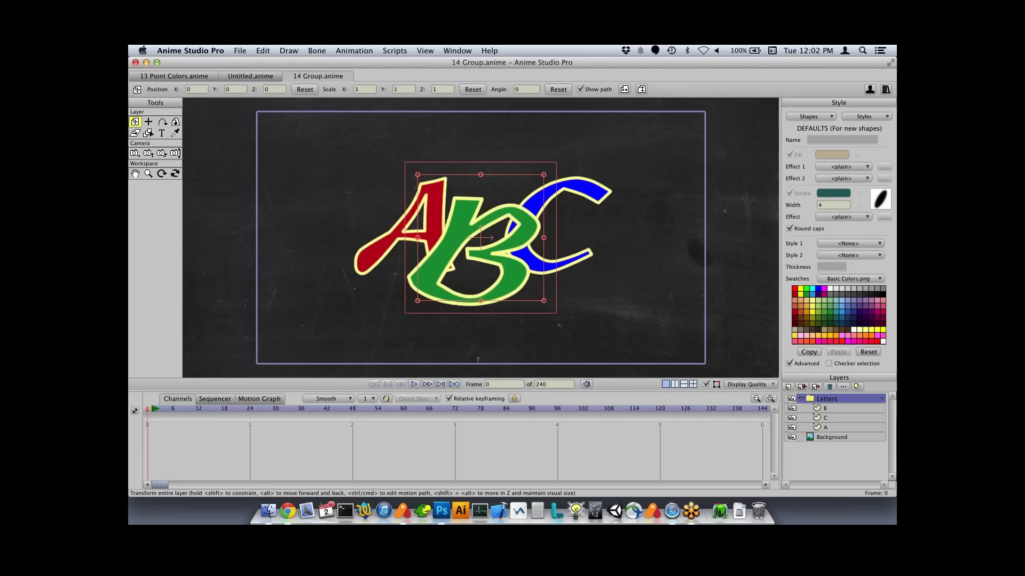
# - Open 15 Timeline.anime and set the Bone Translation channel to On in its Timeline Channels settings
pyautogui.press('super+o')
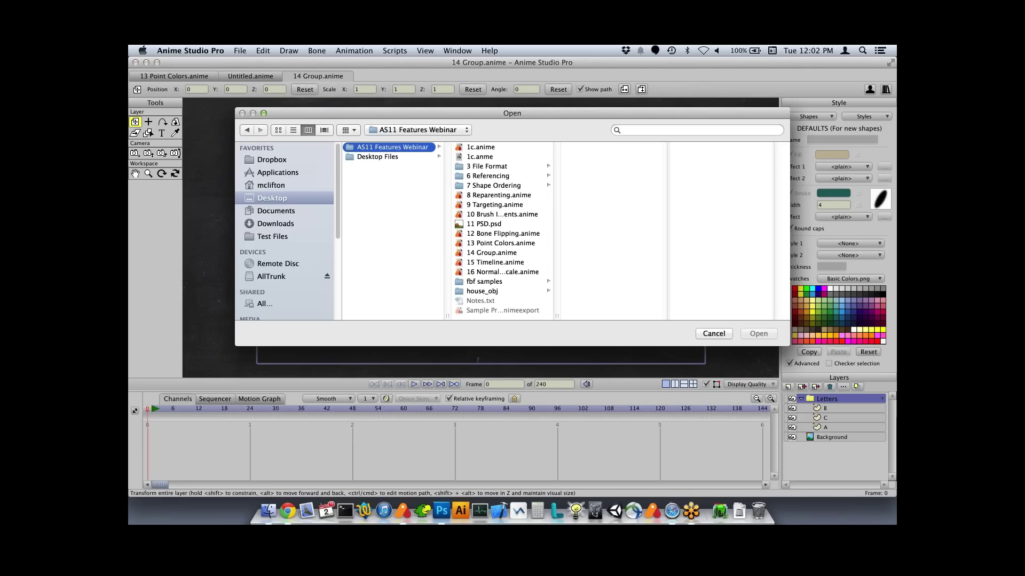
pyautogui.doubleClick(495, 262)
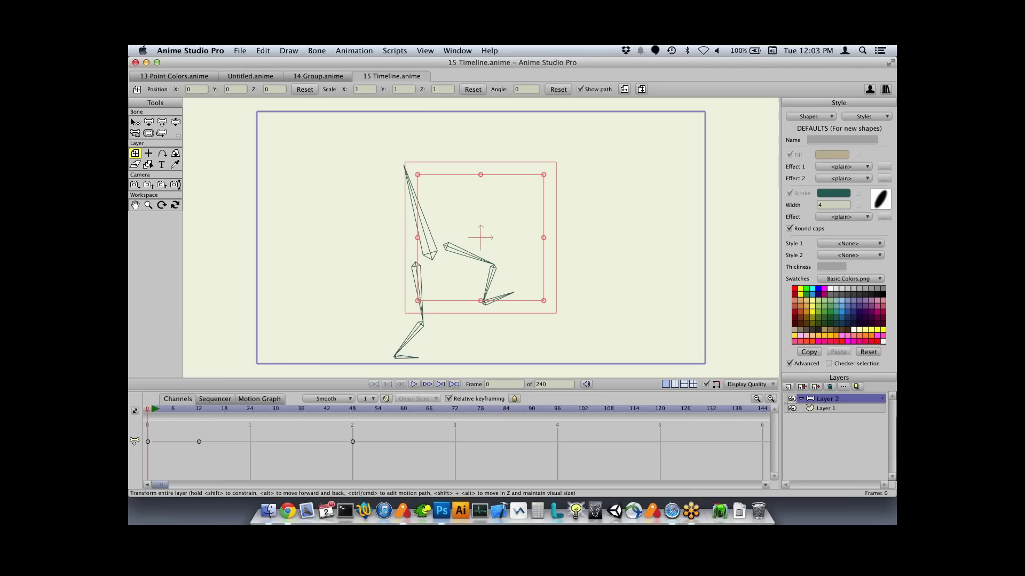
pyautogui.click(425, 51)
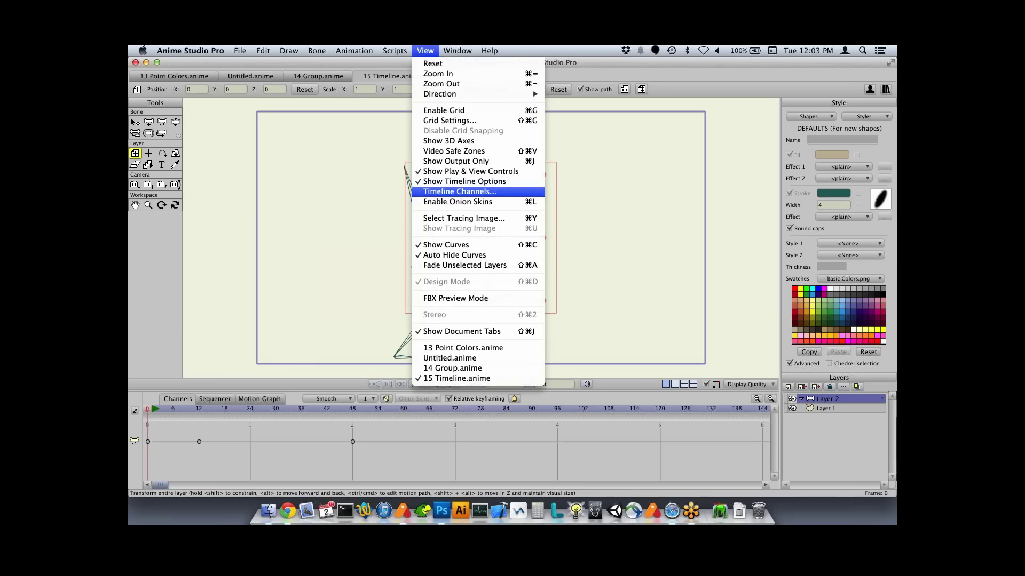
pyautogui.click(459, 192)
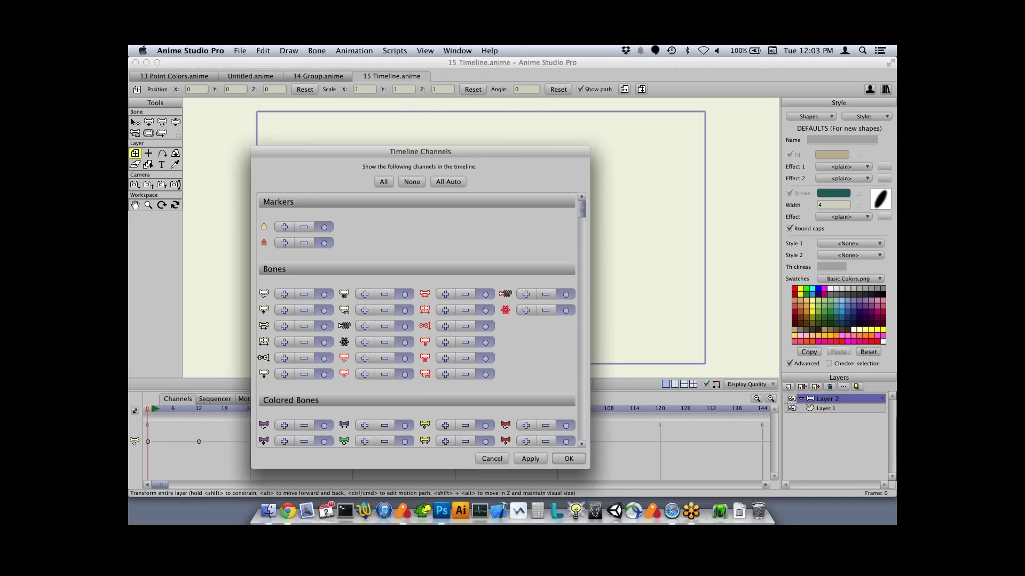
pyautogui.moveTo(420, 152); pyautogui.dragTo(616, 128)
pyautogui.scroll(-6, 683, 272)
pyautogui.scroll(4, 688, 275)
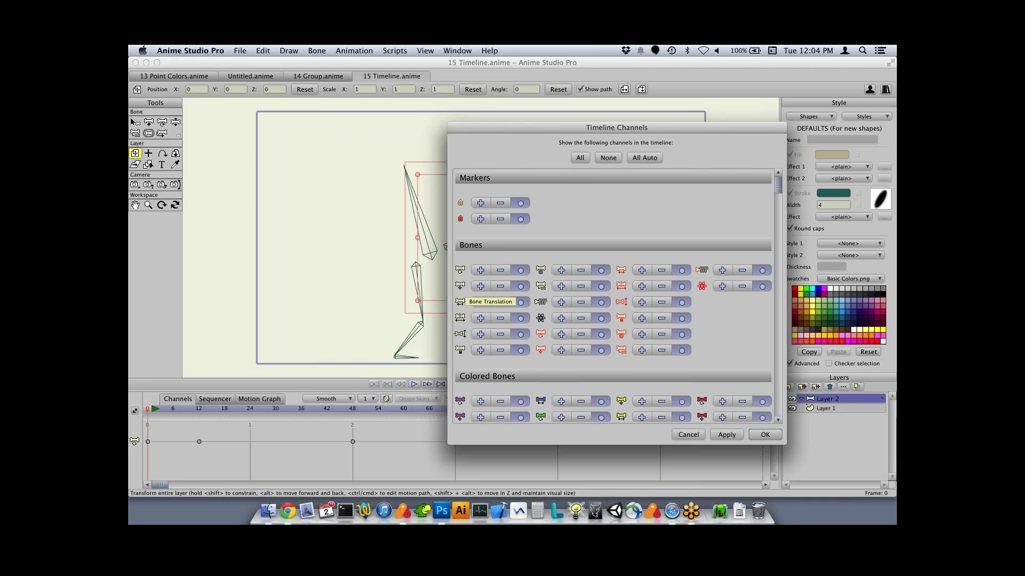
pyautogui.click(480, 286)
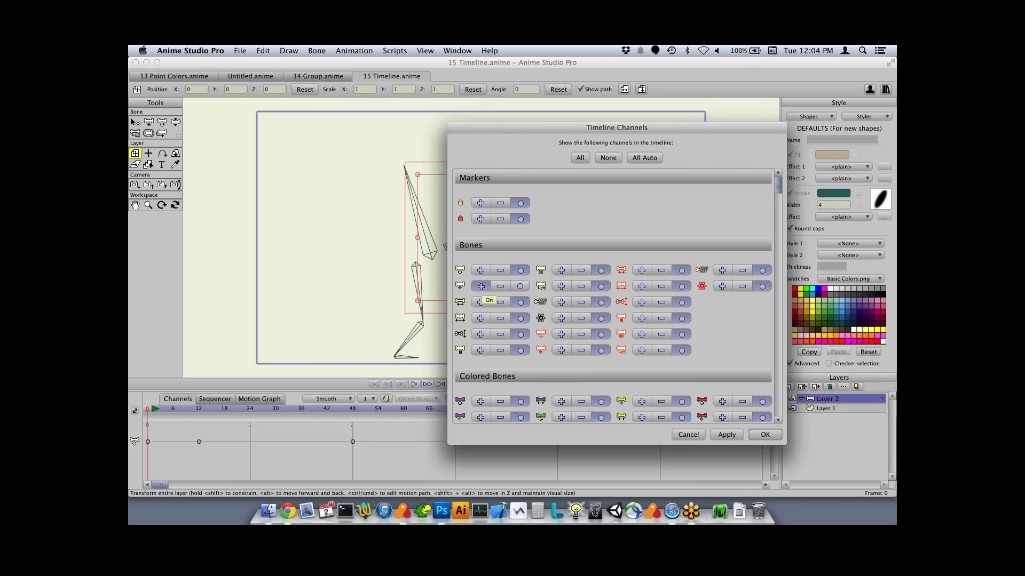
pyautogui.press('Return')
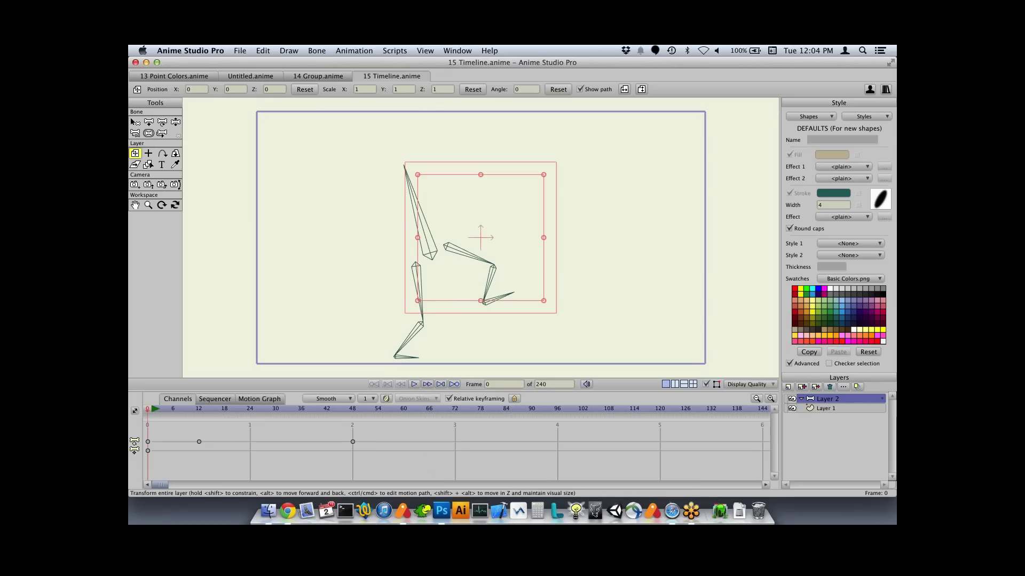
# - Add a keyframe at frame 62 on the Bone Translation channel
pyautogui.moveTo(340, 409); pyautogui.dragTo(412, 409)
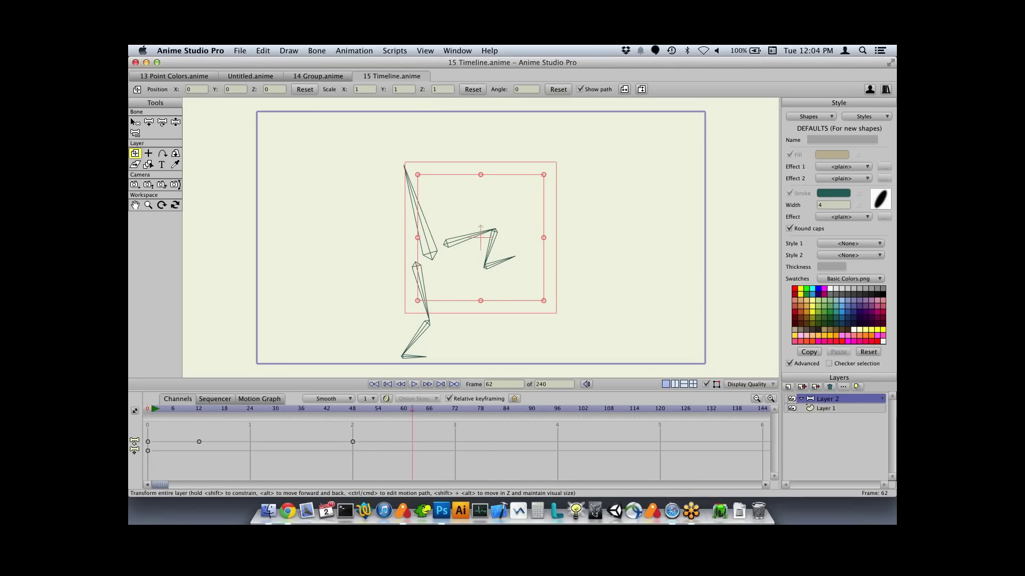
pyautogui.rightClick(412, 442)
pyautogui.click(440, 341)
# - Turn off the first channel of the Bones section in the Timeline Channels settings
pyautogui.click(394, 51)
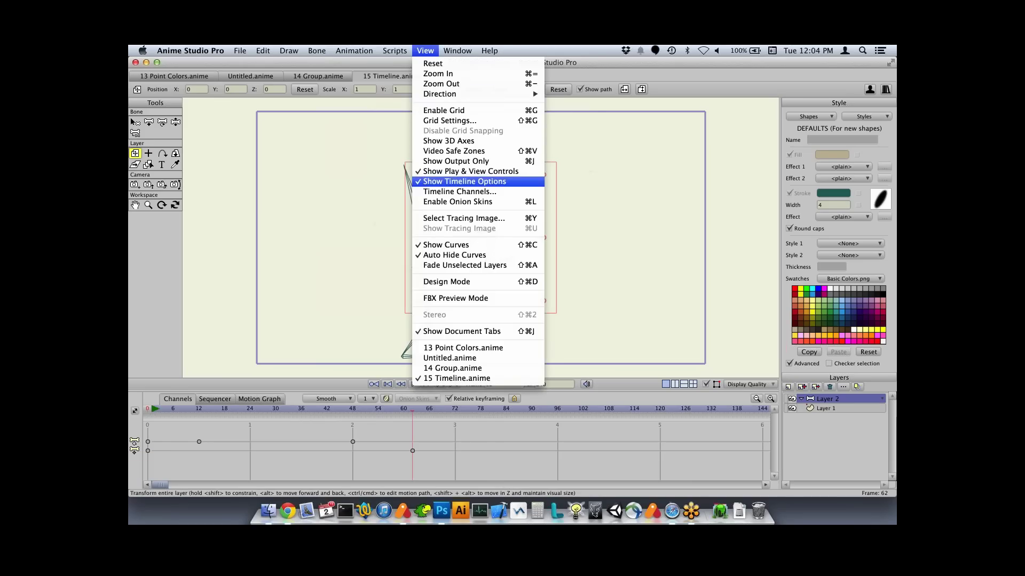
pyautogui.click(459, 192)
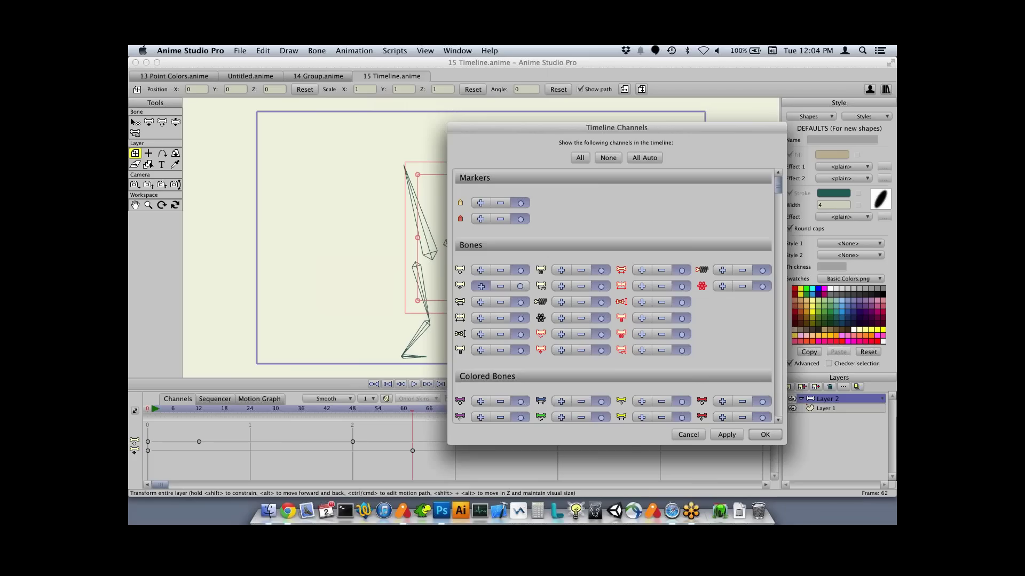
pyautogui.click(500, 270)
pyautogui.press('Return')
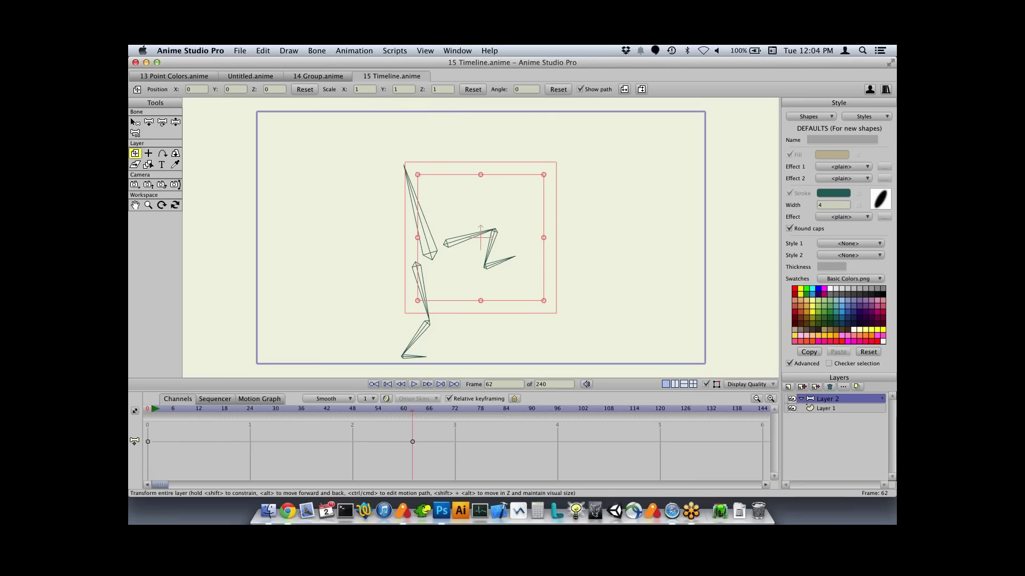
# - Return the first channel of the Bones section to automatic display in the Timeline Channels settings
pyautogui.click(426, 50)
pyautogui.click(459, 192)
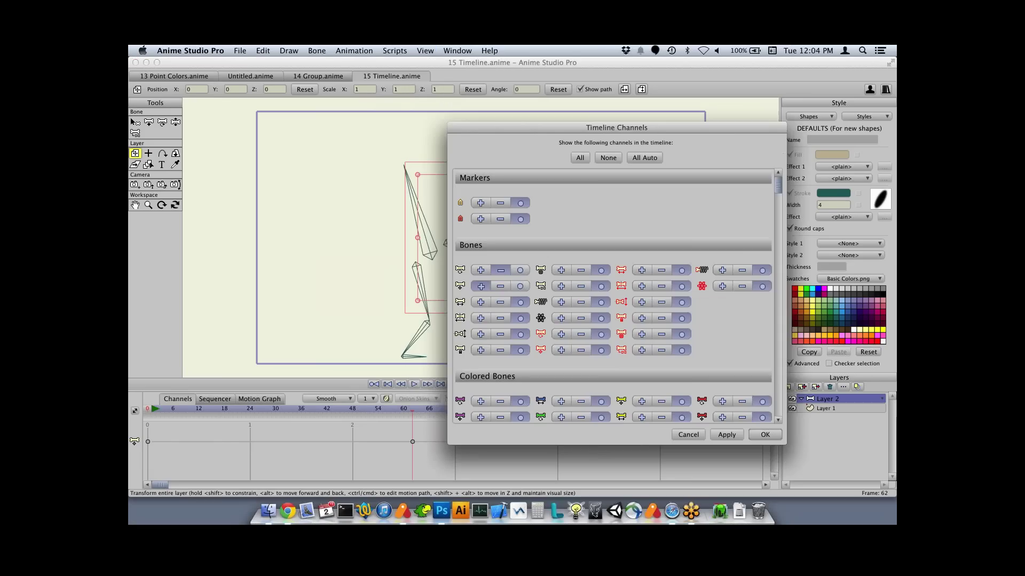
pyautogui.click(520, 270)
pyautogui.press('Return')
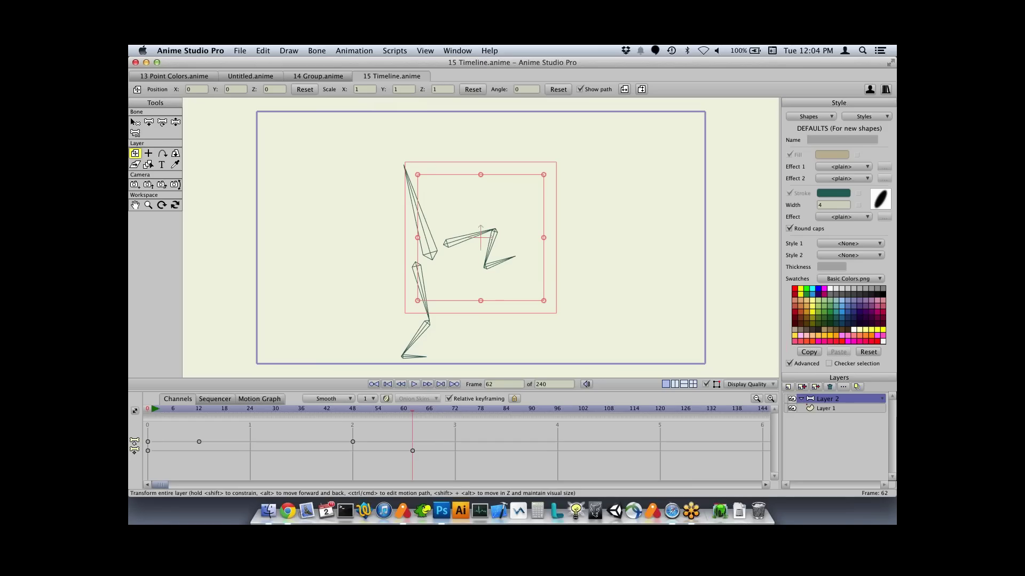
# - At frame 0, select all bones with Select Bone, move them together to the right side of the canvas, and undo the move
pyautogui.hotkey('shift', 'Left')
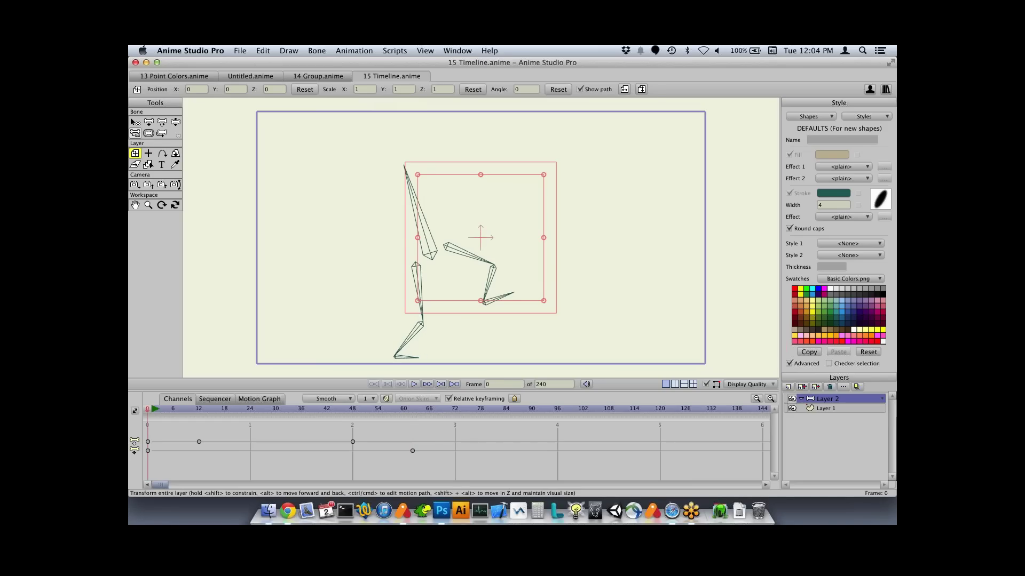
pyautogui.click(136, 122)
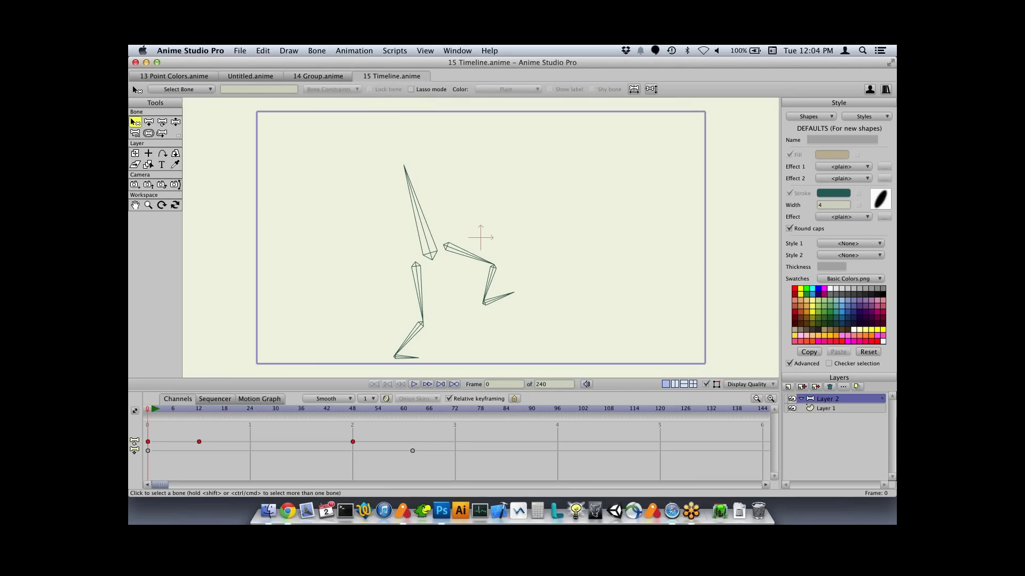
pyautogui.moveTo(353, 182); pyautogui.dragTo(546, 363)
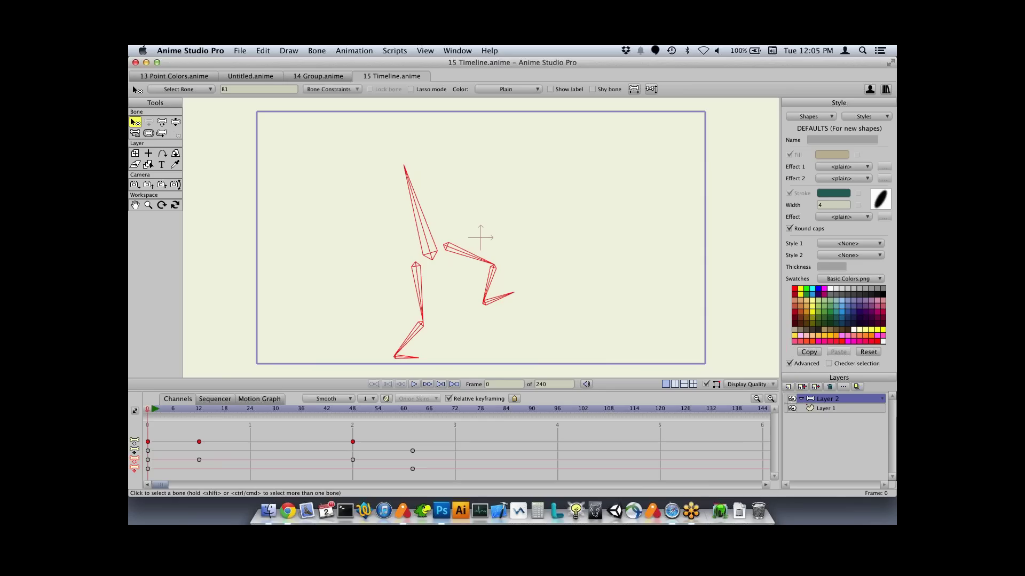
pyautogui.press('t')
pyautogui.moveTo(430, 253); pyautogui.dragTo(590, 228)
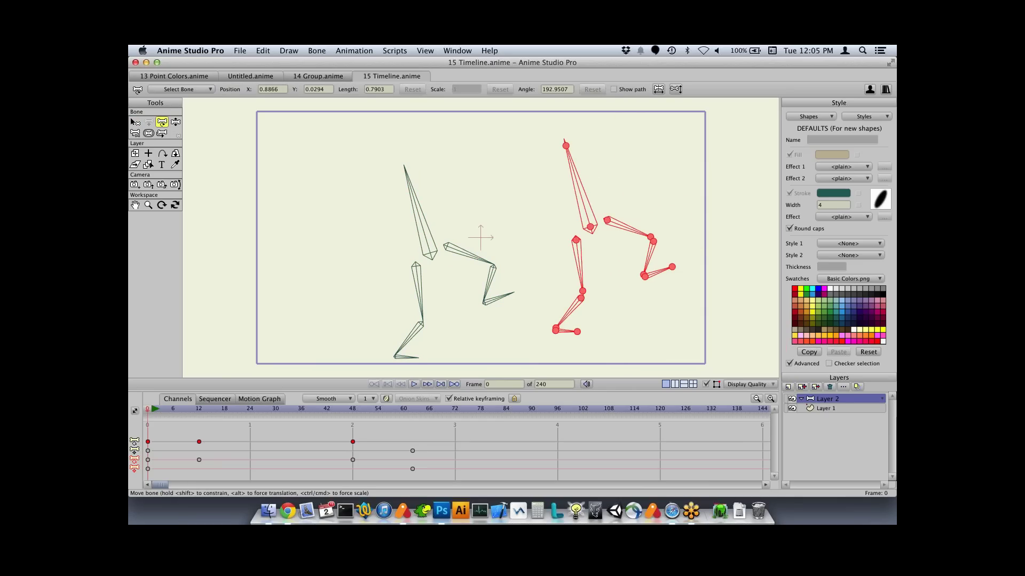
pyautogui.press('super+z')
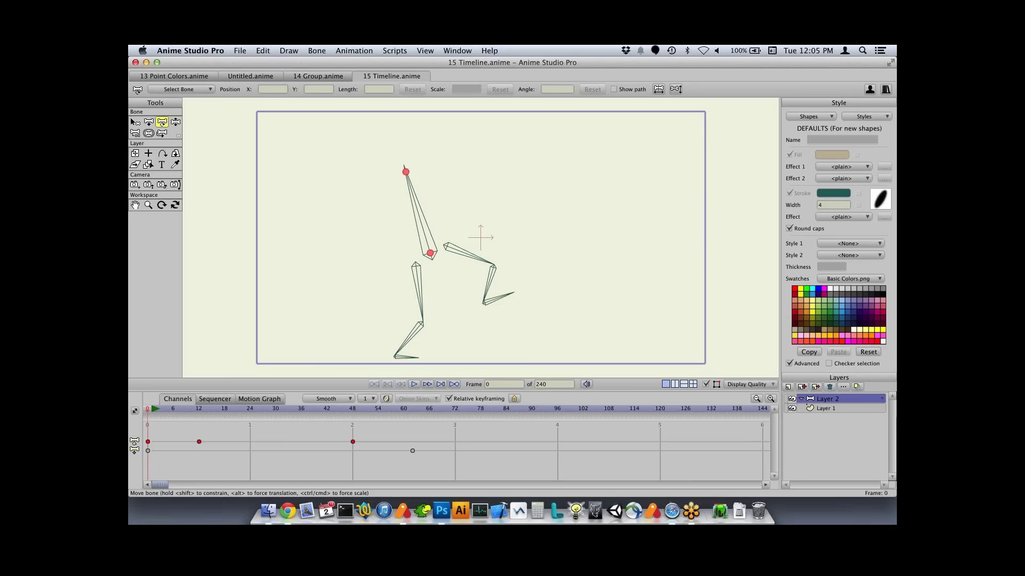
# - Reselect all bones and stretch their frame 12 keyframes into duration bars reaching about frame 46
pyautogui.press('b')
pyautogui.moveTo(367, 197); pyautogui.dragTo(559, 361)
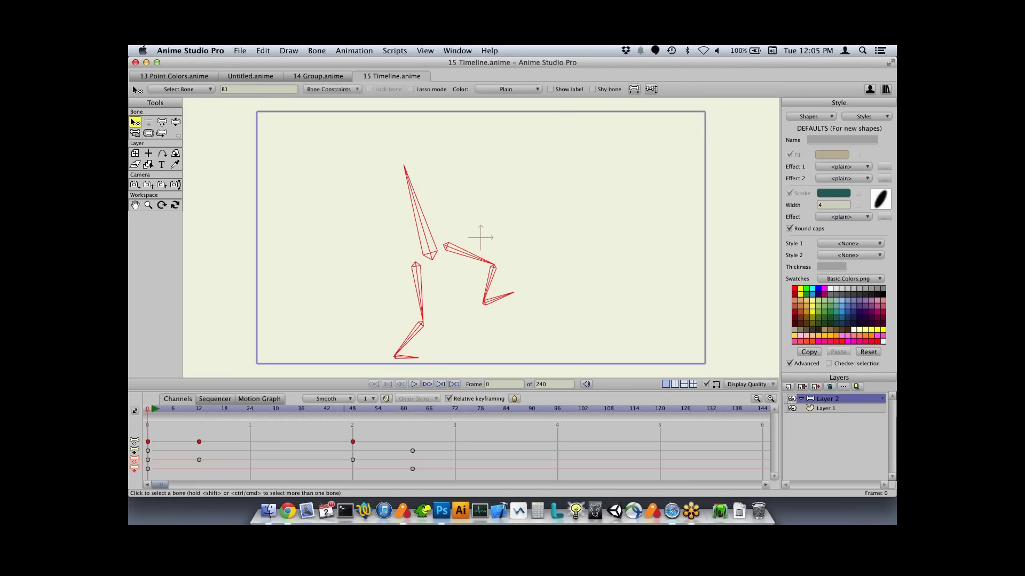
pyautogui.moveTo(185, 428); pyautogui.dragTo(213, 466)
pyautogui.moveTo(199, 442); pyautogui.dragTo(346, 442)
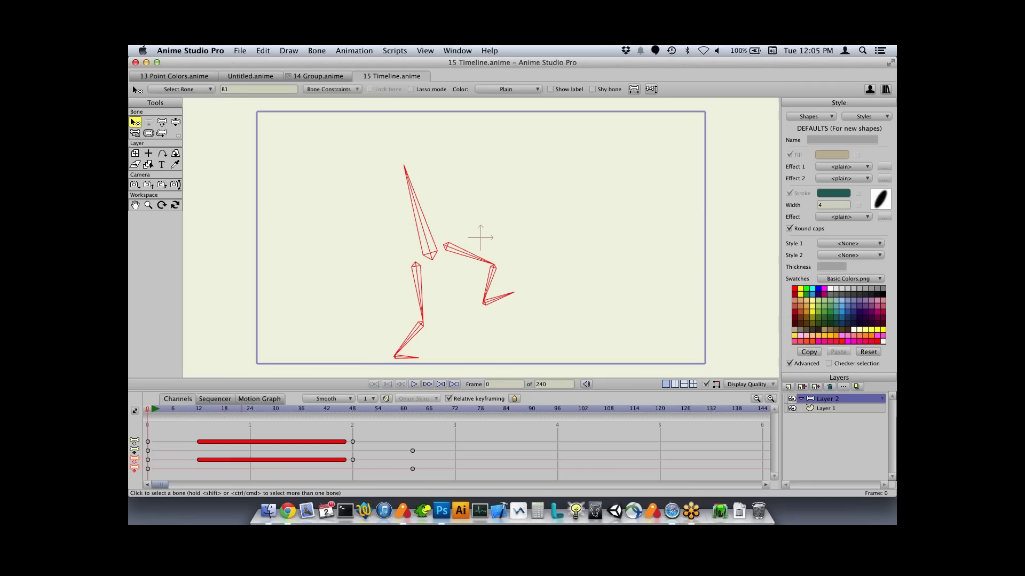
pyautogui.click(258, 432)
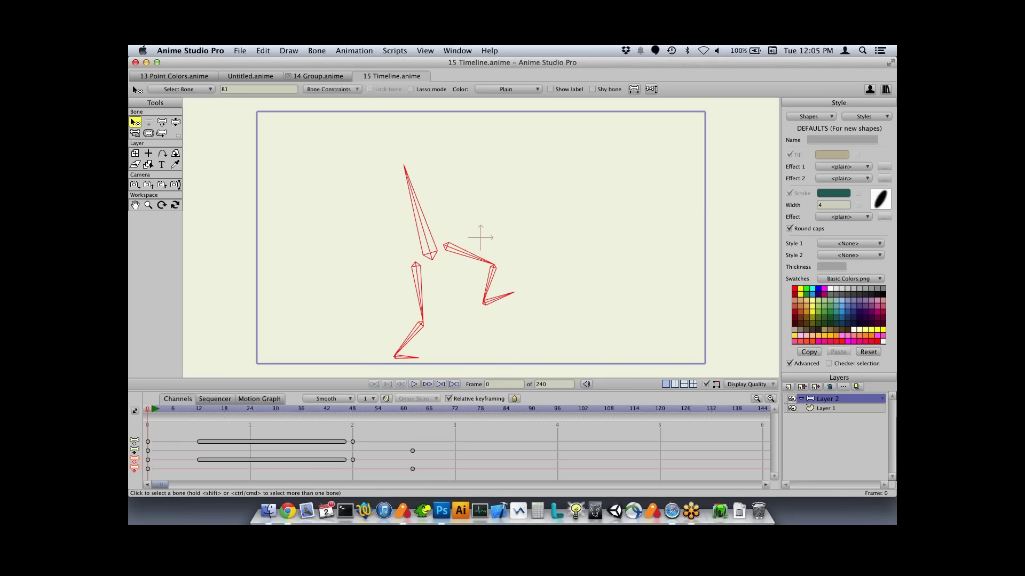
# - Preview the motion near frame 47, shorten the keyframe duration bars to about frame 20, and preview again at frame 27
pyautogui.moveTo(147, 409); pyautogui.dragTo(211, 409)
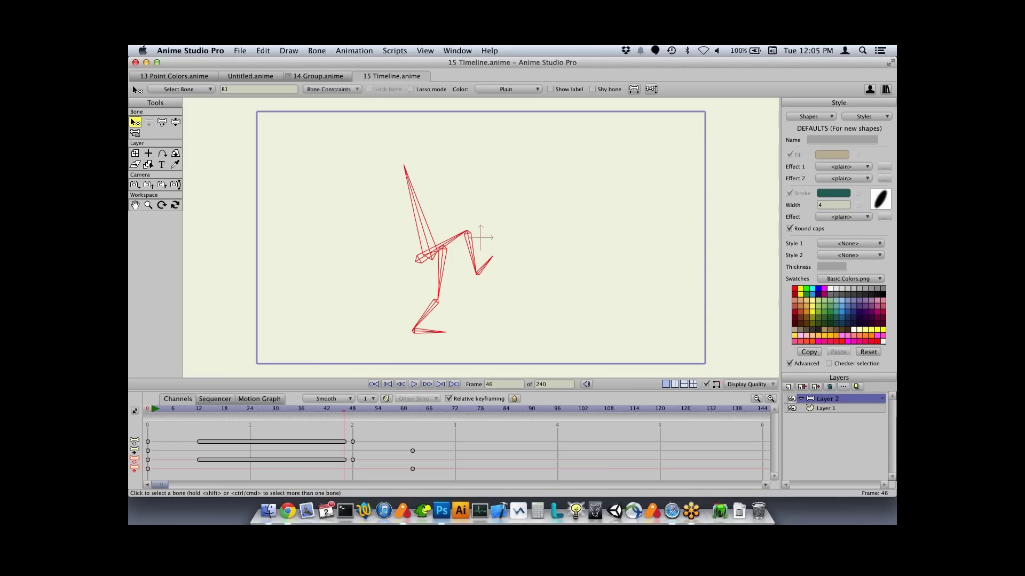
pyautogui.press('Left')
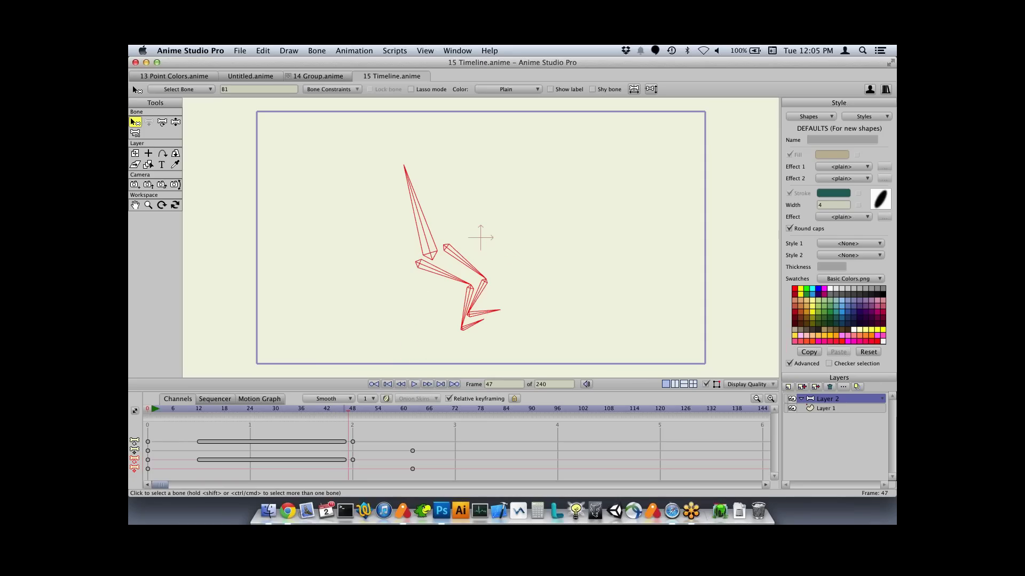
pyautogui.moveTo(345, 460); pyautogui.dragTo(216, 460)
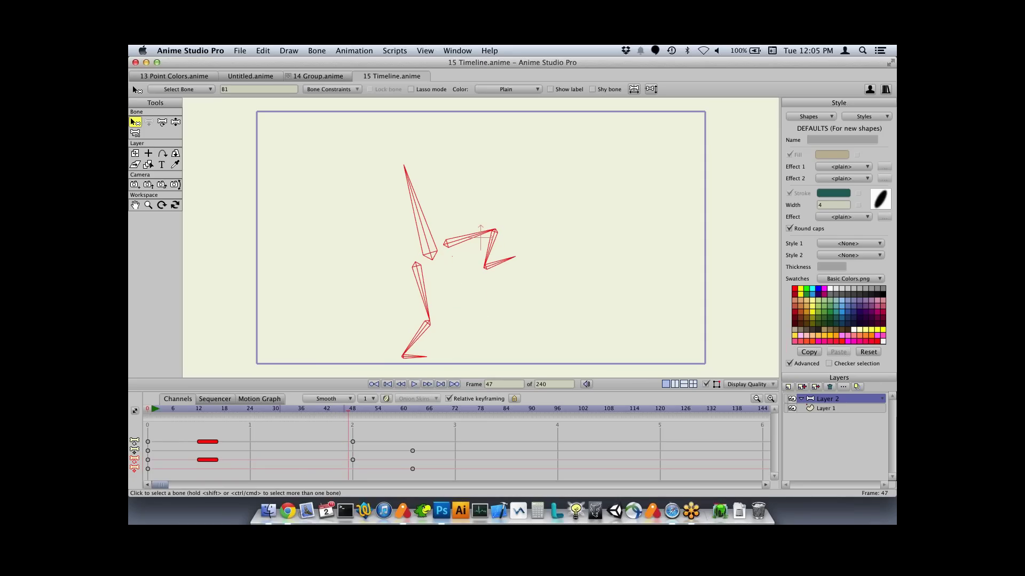
pyautogui.moveTo(347, 410); pyautogui.dragTo(263, 411)
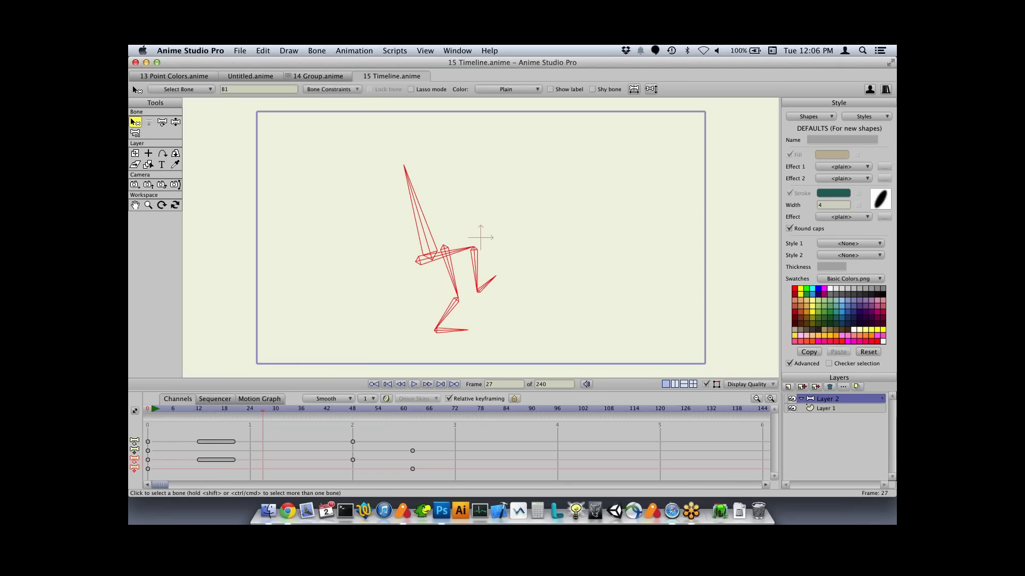
# - Enable onion skins and set two onion skin frame markers near frame 48
pyautogui.click(386, 398)
pyautogui.click(340, 417)
pyautogui.click(357, 416)
pyautogui.click(385, 399)
pyautogui.click(386, 399)
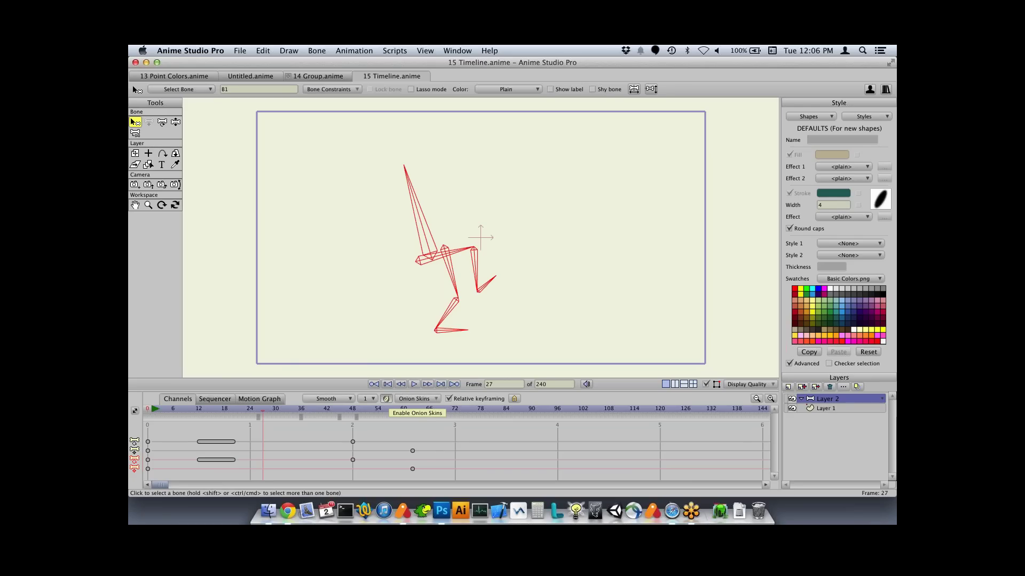
# - Review the Onion Skins options and turn onion skinning off
pyautogui.click(418, 399)
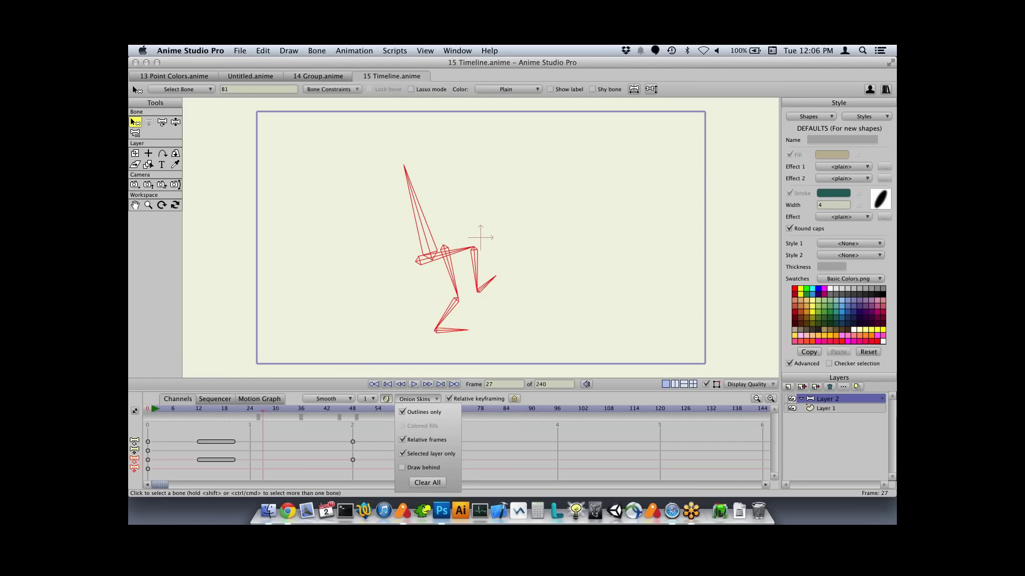
pyautogui.press('Escape')
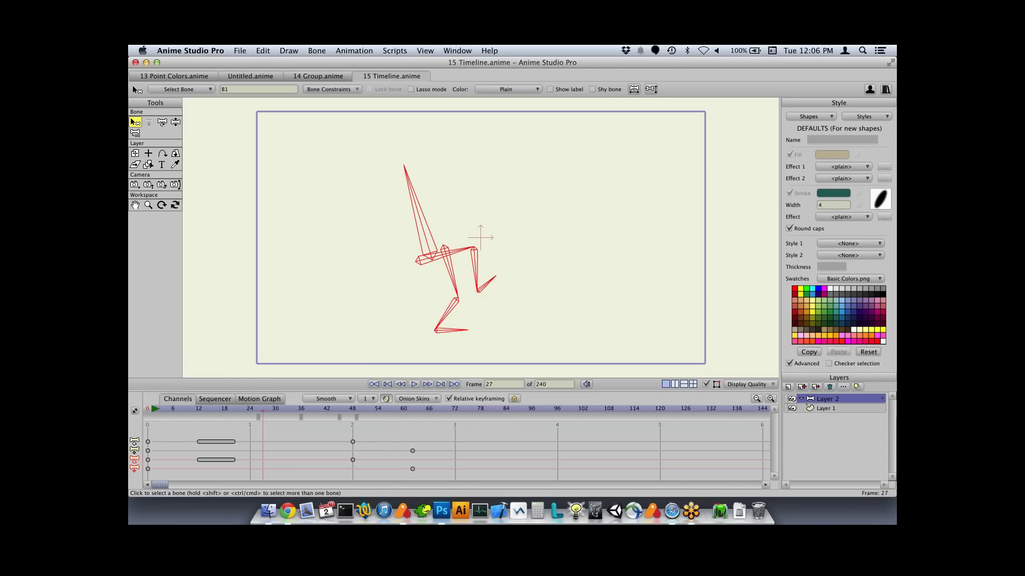
pyautogui.click(386, 399)
# - Close 15 Timeline.anime and open Shape Ordering.anime from the 7 Shape Ordering folder
pyautogui.press('super+w')
pyautogui.press('Return')
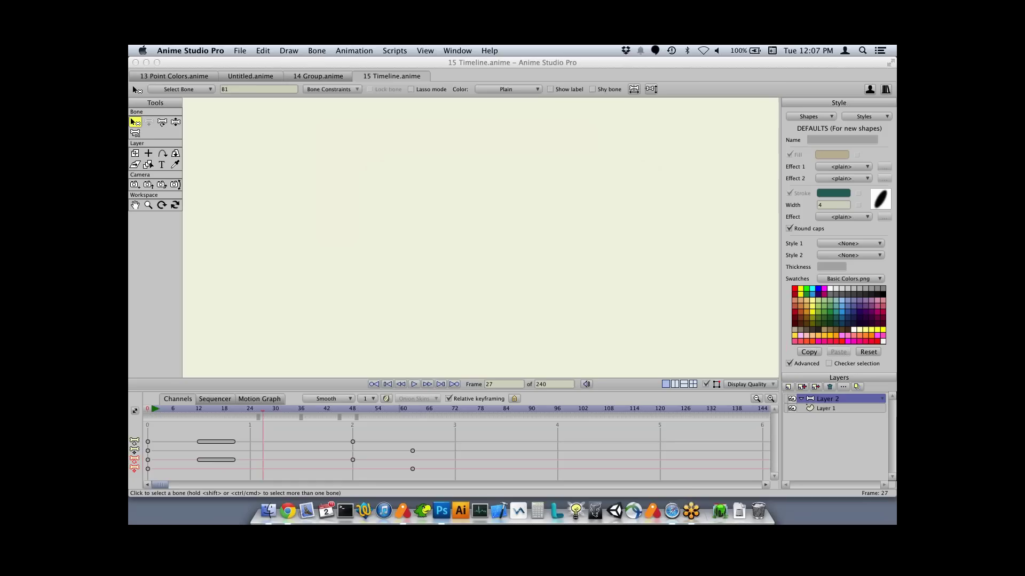
pyautogui.press('super+o')
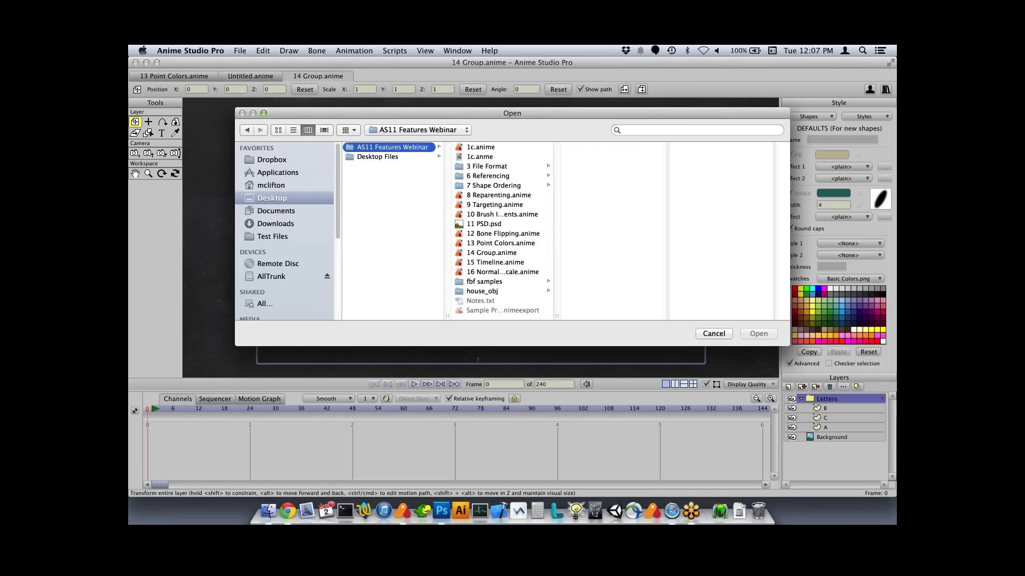
pyautogui.click(493, 186)
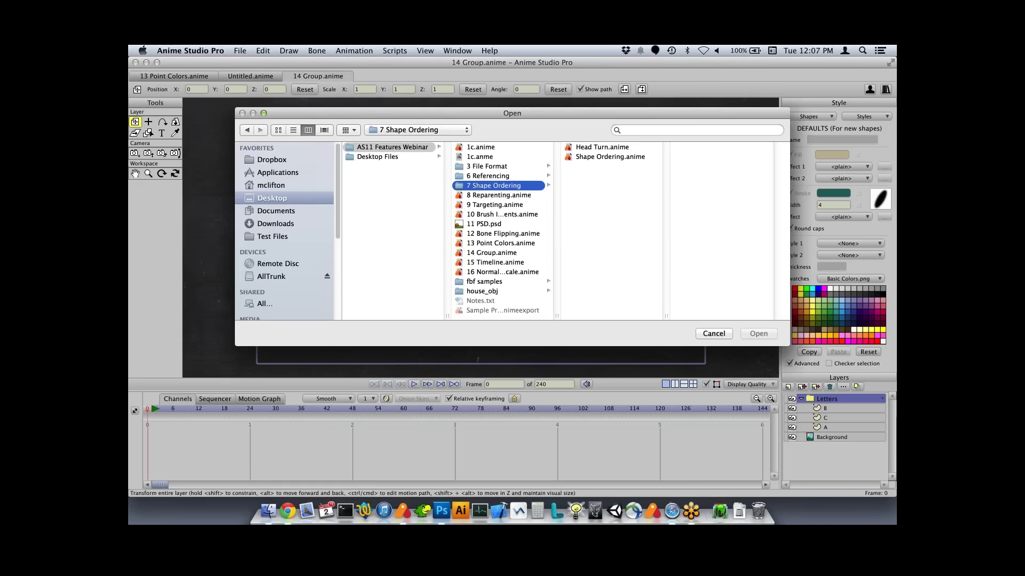
pyautogui.doubleClick(610, 157)
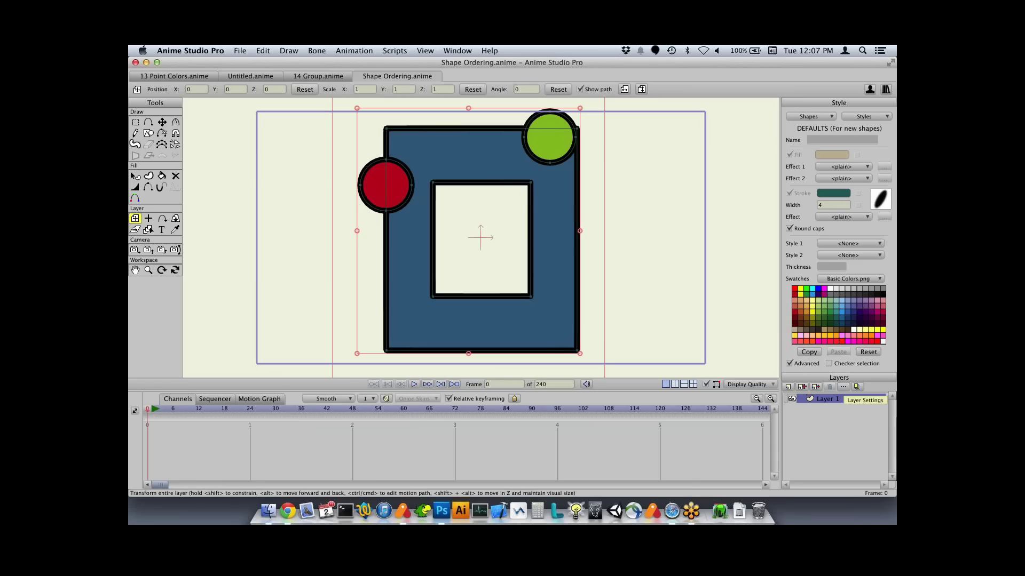
# - Examine the Animated shape order option in the Vectors settings of Layer 1
pyautogui.doubleClick(833, 399)
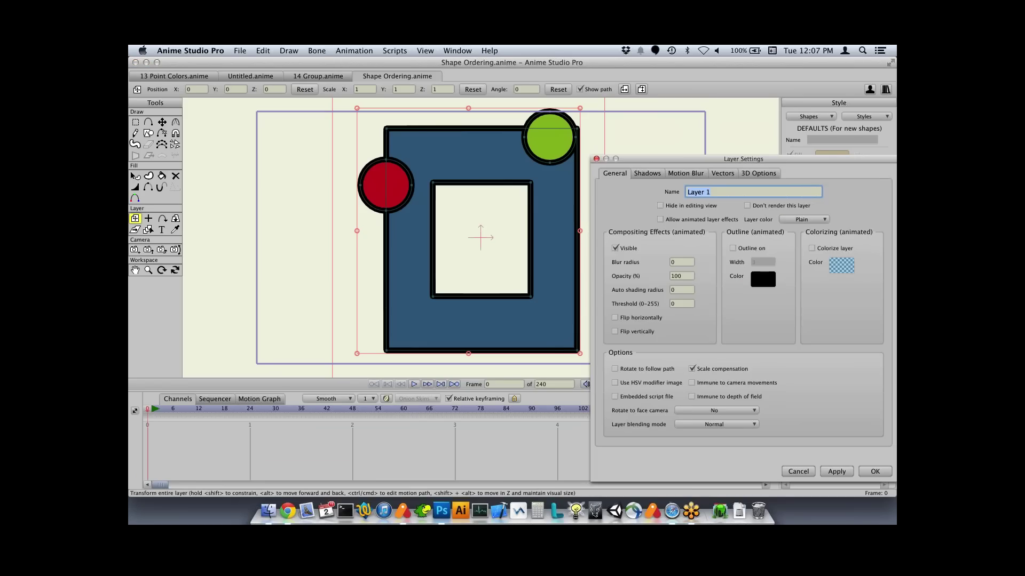
pyautogui.click(722, 173)
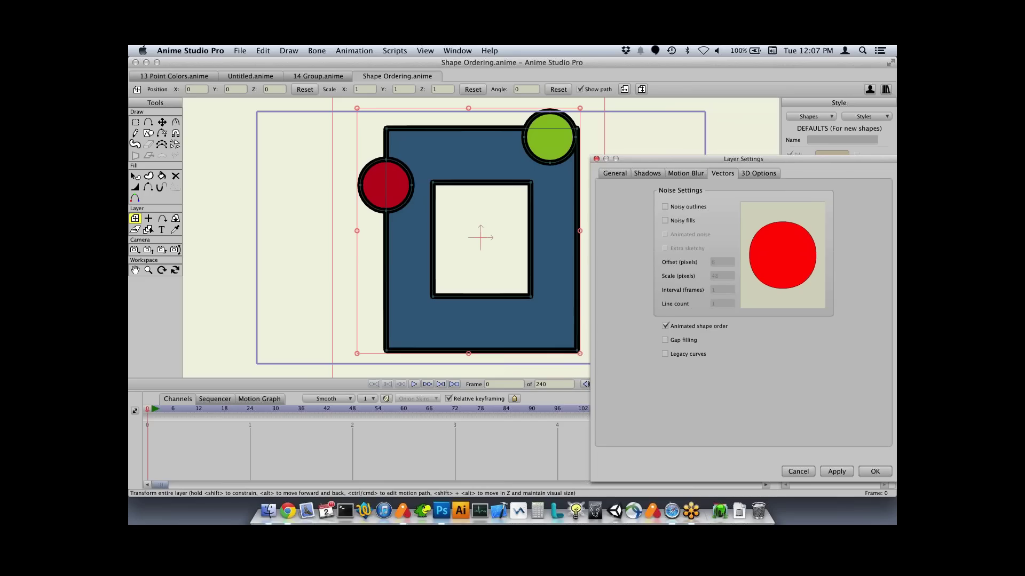
pyautogui.press('Return')
# - Add a new group layer above Layer 1, keeping its default name
pyautogui.click(788, 386)
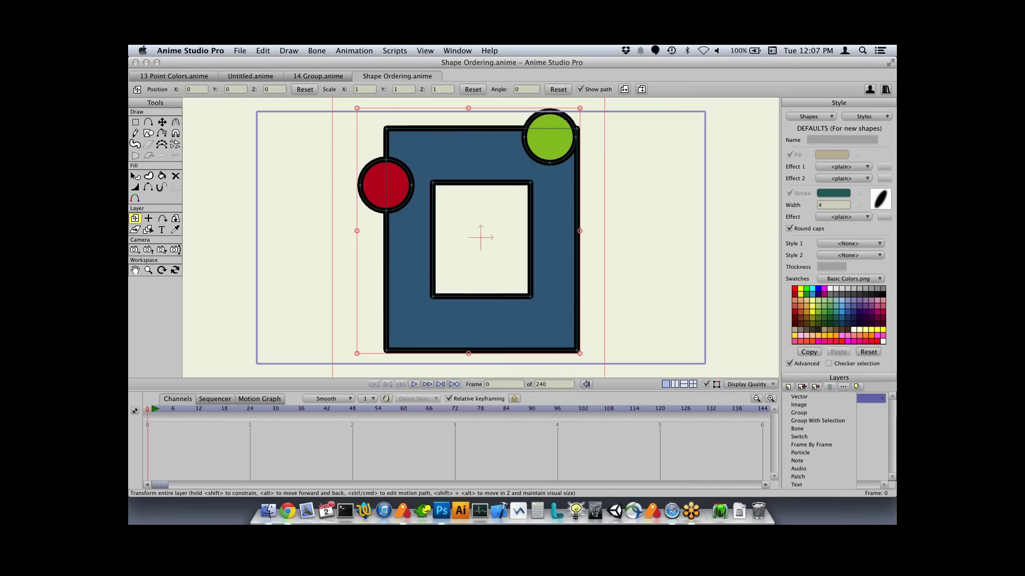
pyautogui.click(806, 414)
pyautogui.press('Return')
# - Review the Depth Sort options in the group layer's settings, including Enable animated layer order, without changing them
pyautogui.doubleClick(827, 398)
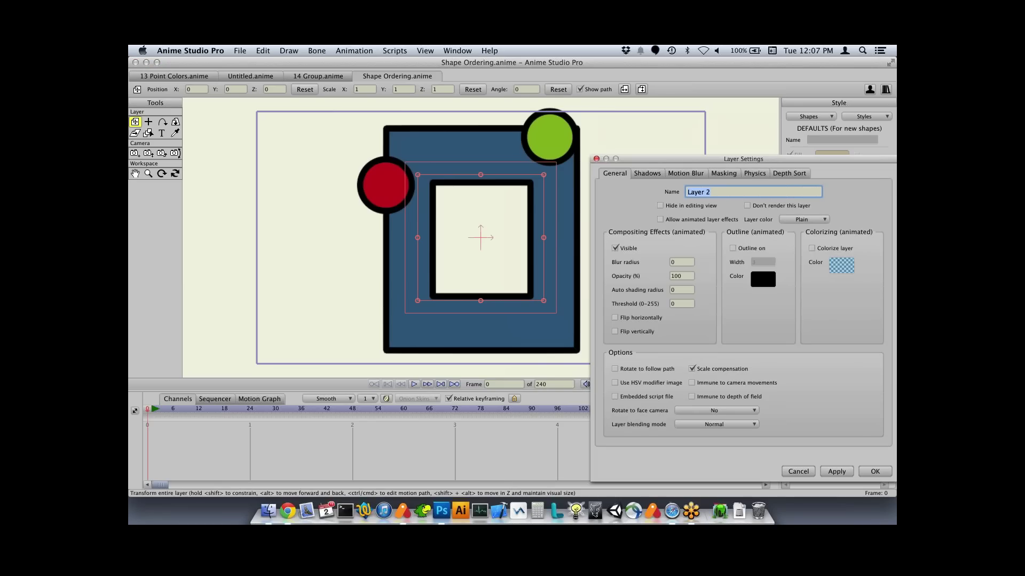
pyautogui.click(788, 173)
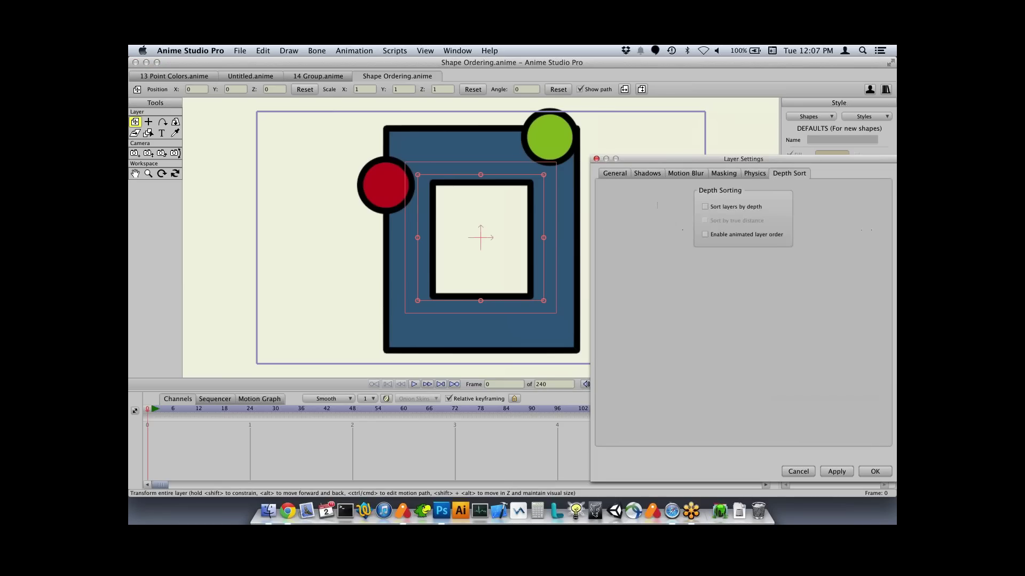
pyautogui.moveTo(694, 159); pyautogui.dragTo(533, 160)
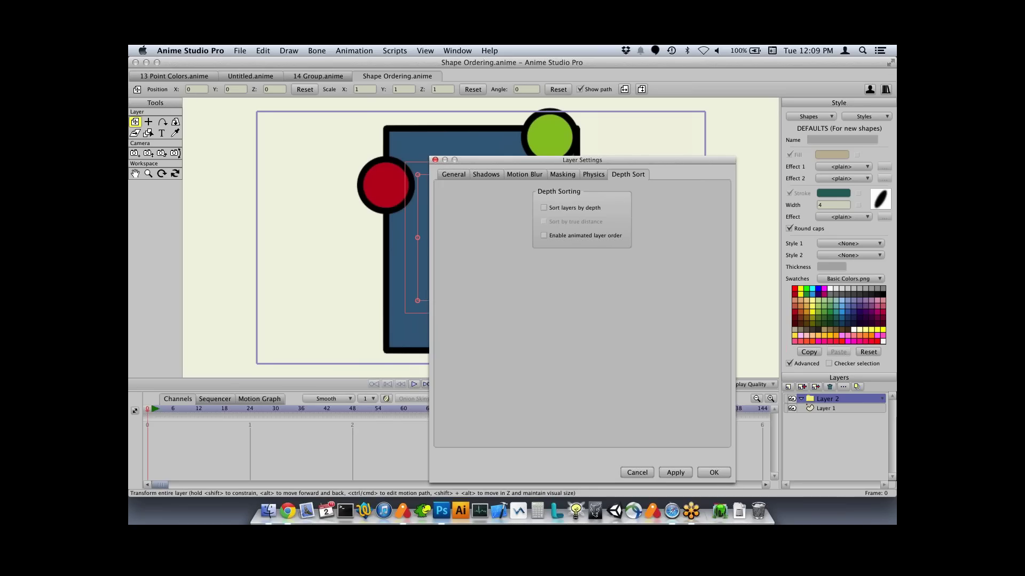
pyautogui.click(637, 472)
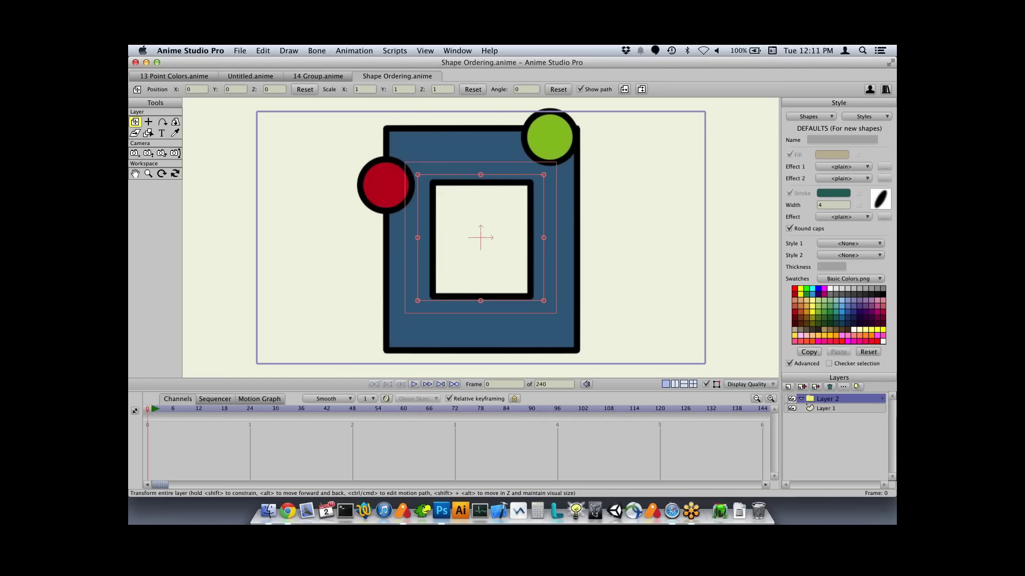
# - Apply the Random Point Colors script to all points in Layer 1 and preview the rendered frame
pyautogui.click(394, 51)
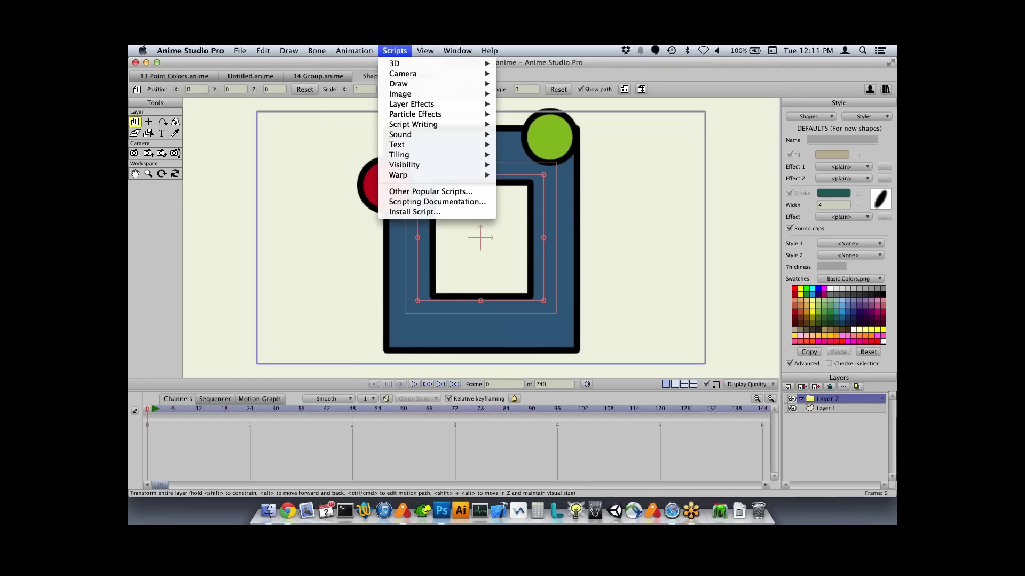
pyautogui.moveTo(399, 84)
pyautogui.press('Escape')
pyautogui.click(827, 408)
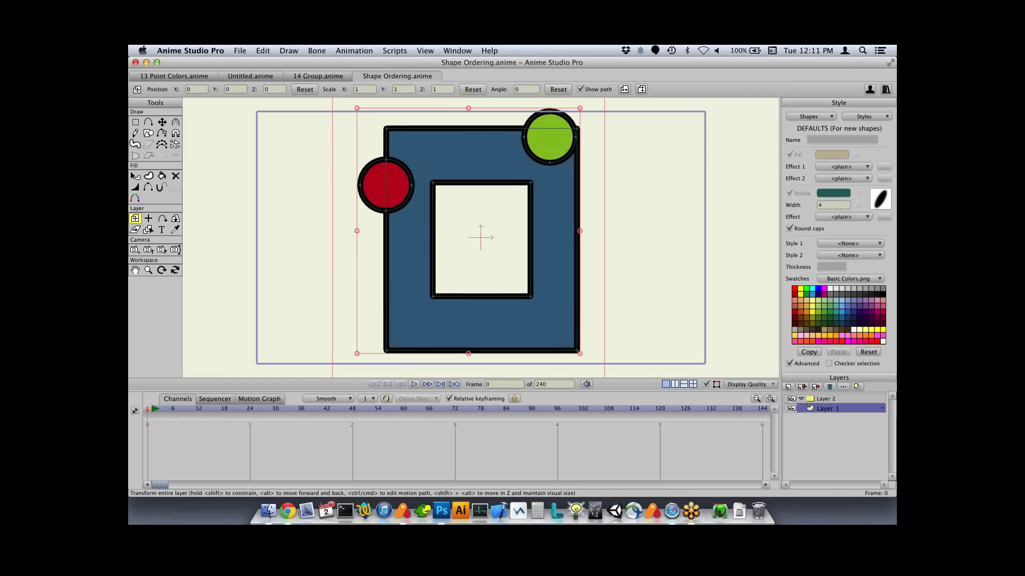
pyautogui.press('super+a')
pyautogui.click(394, 50)
pyautogui.moveTo(398, 83)
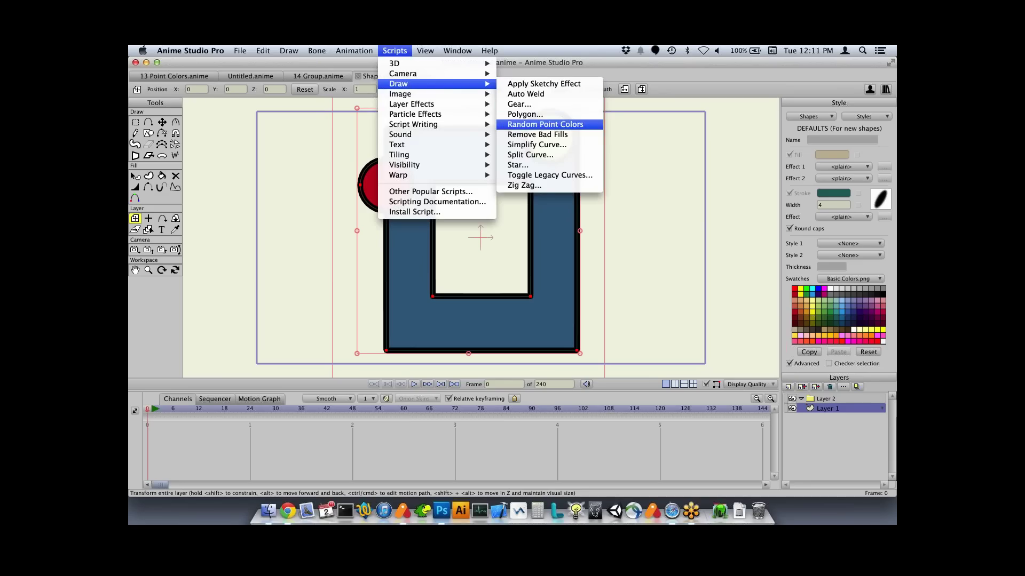
pyautogui.click(545, 124)
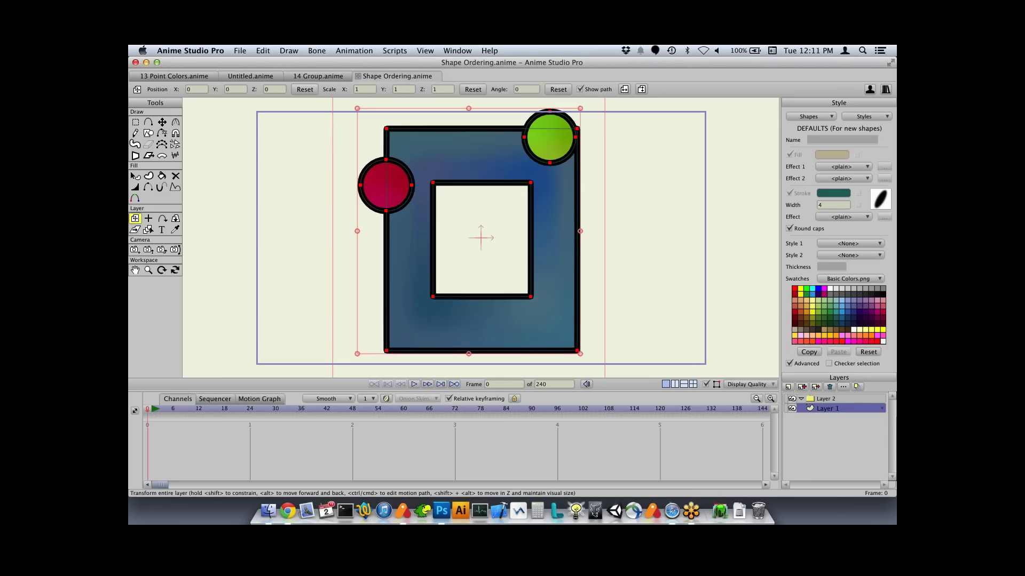
pyautogui.press('super+r')
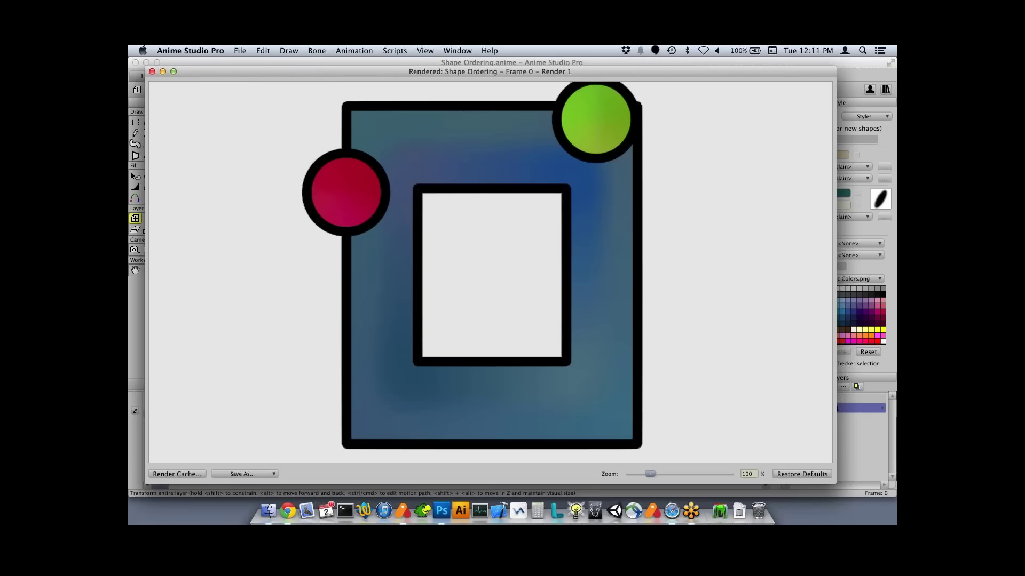
pyautogui.press('super+w')
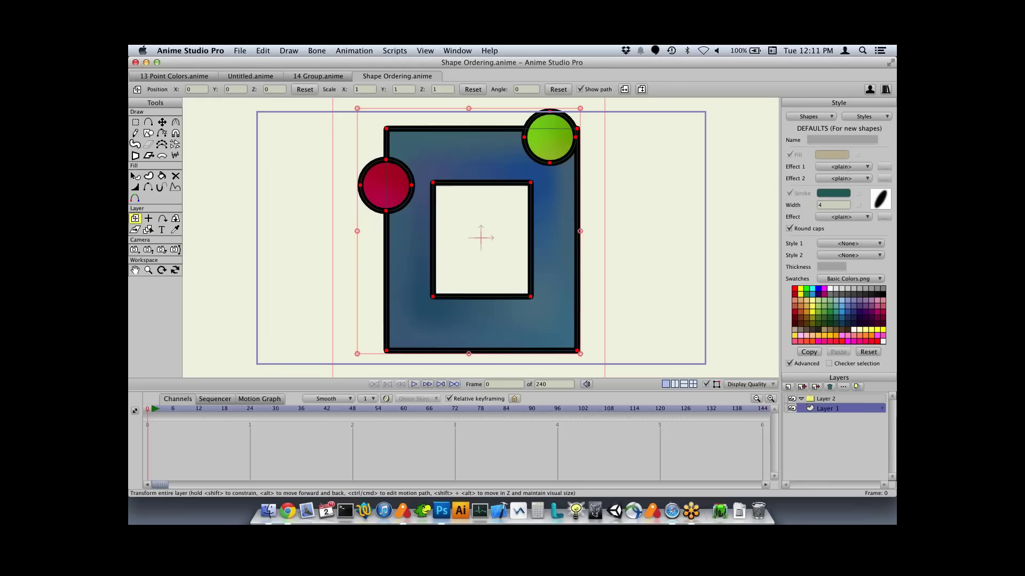
pyautogui.click(394, 51)
pyautogui.moveTo(400, 94)
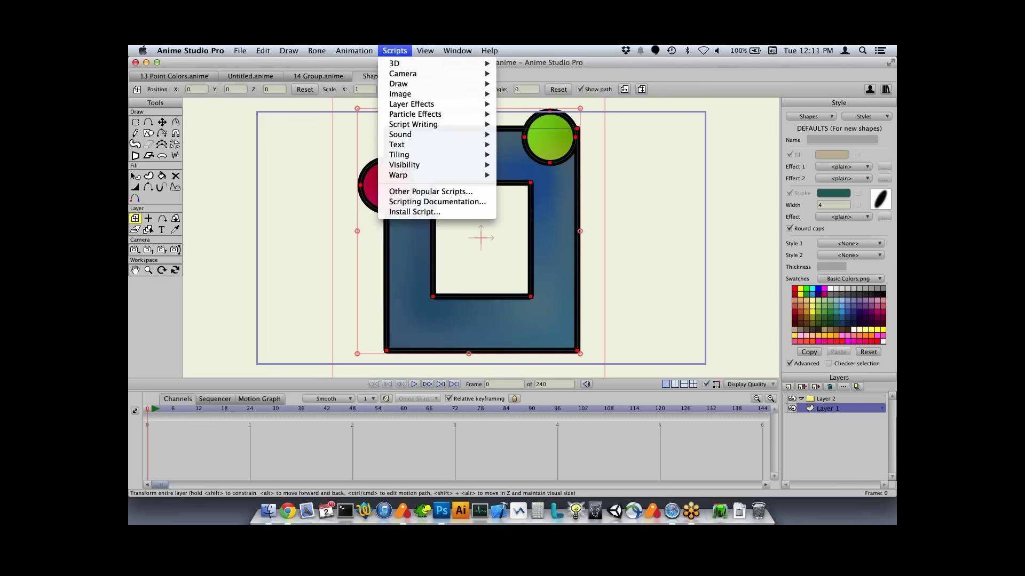
pyautogui.click(375, 223)
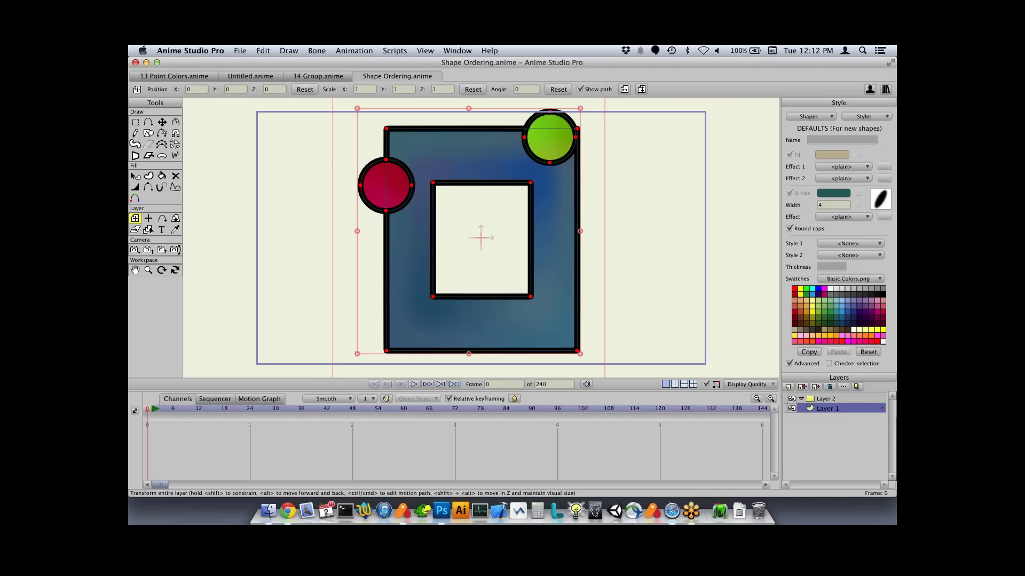
# - Create a new document and add a Frame By Frame layer above Layer 1
pyautogui.press('super+s')
pyautogui.click(788, 386)
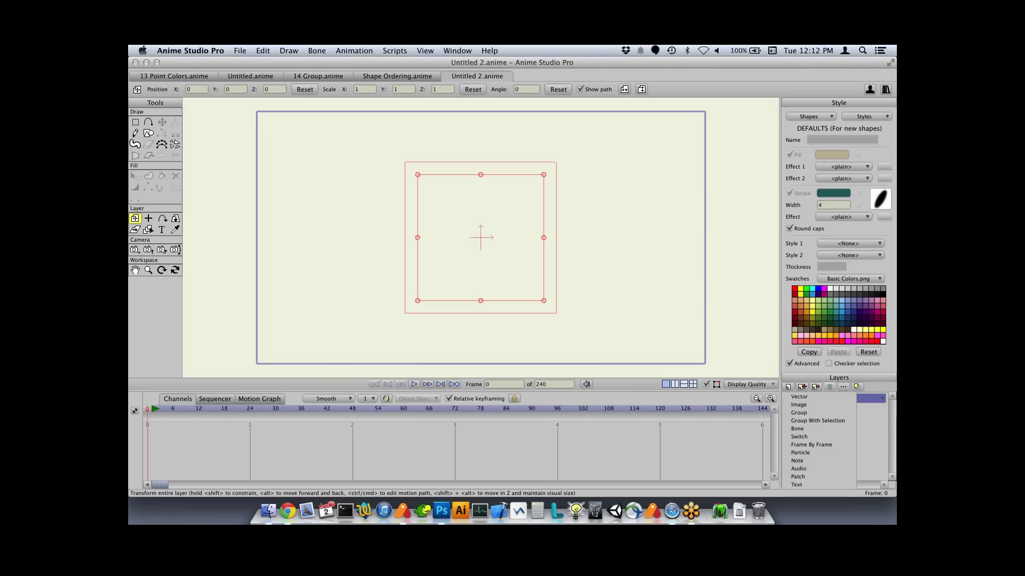
pyautogui.click(817, 421)
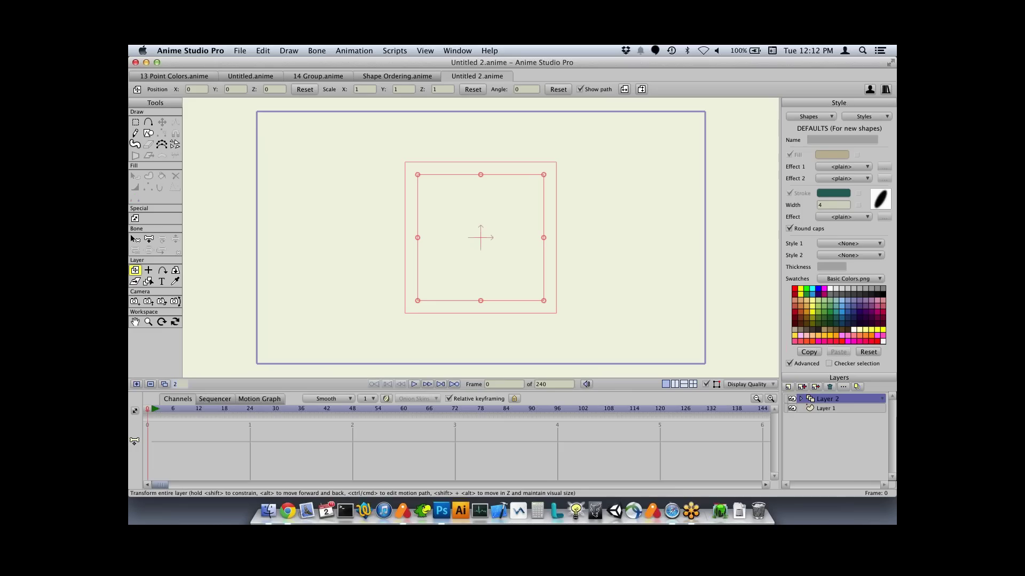
# - Set the frame-by-frame duration to 10 and add a series of frames up to frame 100
pyautogui.write('0')
pyautogui.press('Tab')
pyautogui.click(136, 384)
pyautogui.click(137, 384)
pyautogui.click(137, 385)
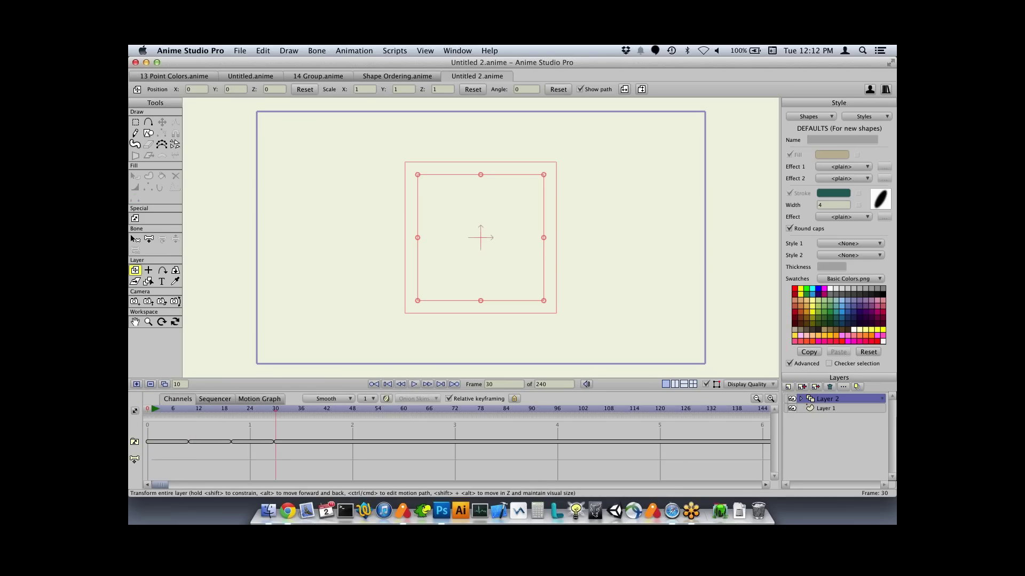
pyautogui.click(137, 384)
pyautogui.click(136, 384)
pyautogui.click(137, 385)
pyautogui.click(137, 384)
pyautogui.click(136, 384)
pyautogui.click(137, 385)
# - Set the frame-by-frame duration to 1 and add consecutive single frames up to frame 112
pyautogui.click(181, 384)
pyautogui.click(137, 384)
pyautogui.click(136, 384)
pyautogui.click(136, 384)
pyautogui.click(137, 385)
pyautogui.click(136, 384)
pyautogui.click(137, 384)
pyautogui.click(136, 384)
pyautogui.click(137, 384)
pyautogui.click(137, 385)
pyautogui.click(137, 384)
pyautogui.click(137, 384)
pyautogui.click(137, 384)
pyautogui.click(137, 384)
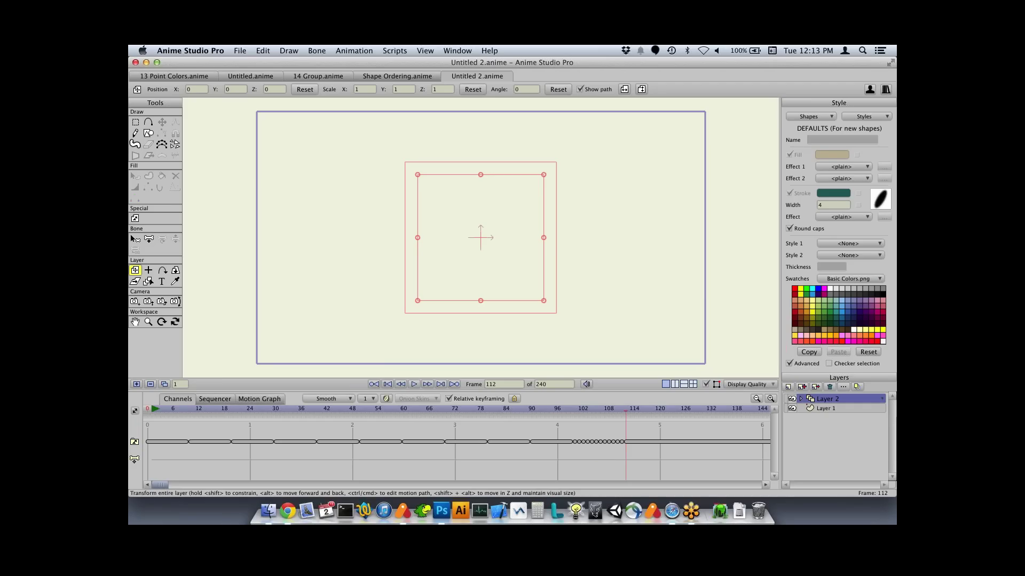
# - Add more frames to the Frame By Frame layer beyond frame 112 and shift a late keyframe earlier in the timeline
pyautogui.moveTo(625, 409); pyautogui.dragTo(702, 410)
pyautogui.click(137, 384)
pyautogui.moveTo(702, 409)
pyautogui.mouseDown()
pyautogui.moveTo(608, 409)
pyautogui.moveTo(706, 409)
pyautogui.mouseUp()
pyautogui.press('Left')
pyautogui.press('Right')
pyautogui.press('Right')
pyautogui.press('Right')
pyautogui.press('Right')
pyautogui.press('Right')
pyautogui.press('Right')
pyautogui.press('Right')
pyautogui.click(136, 385)
pyautogui.moveTo(693, 441); pyautogui.dragTo(638, 441)
pyautogui.moveTo(531, 442)
pyautogui.mouseDown()
pyautogui.moveTo(505, 442)
pyautogui.moveTo(532, 442)
pyautogui.mouseUp()
# - Create a new document and add a bone layer above Layer 1
pyautogui.press('super+n')
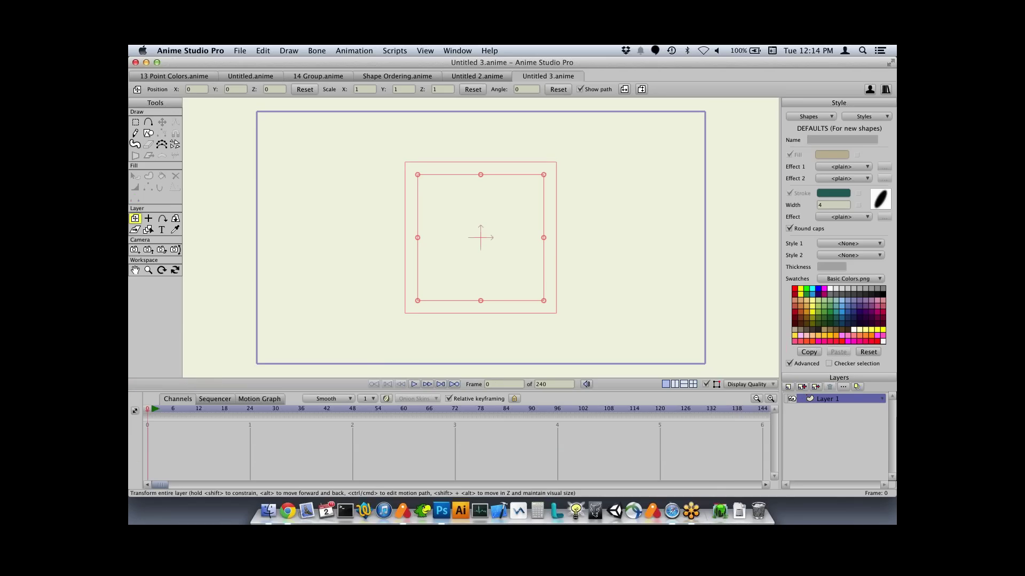
pyautogui.click(788, 387)
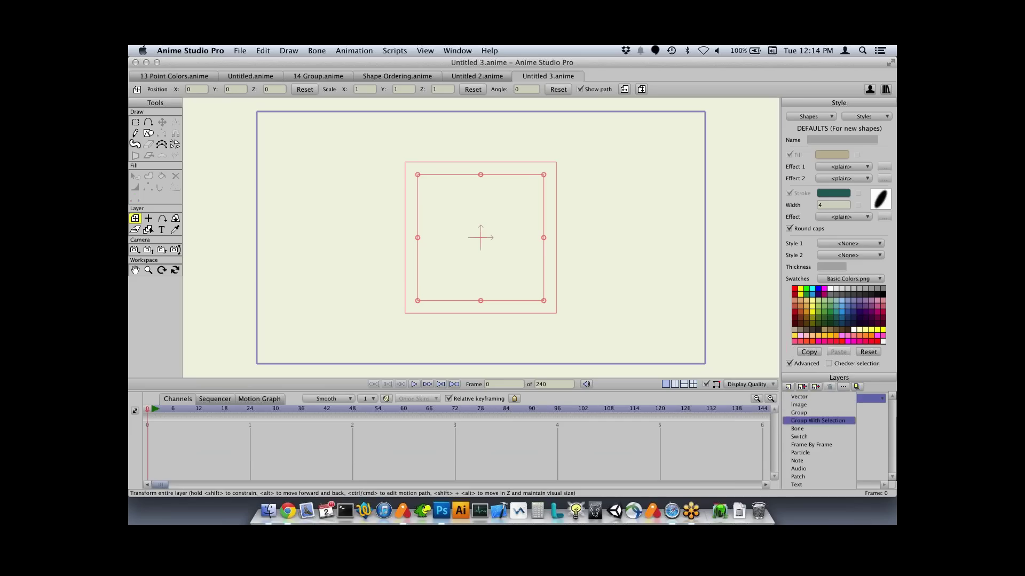
pyautogui.click(796, 429)
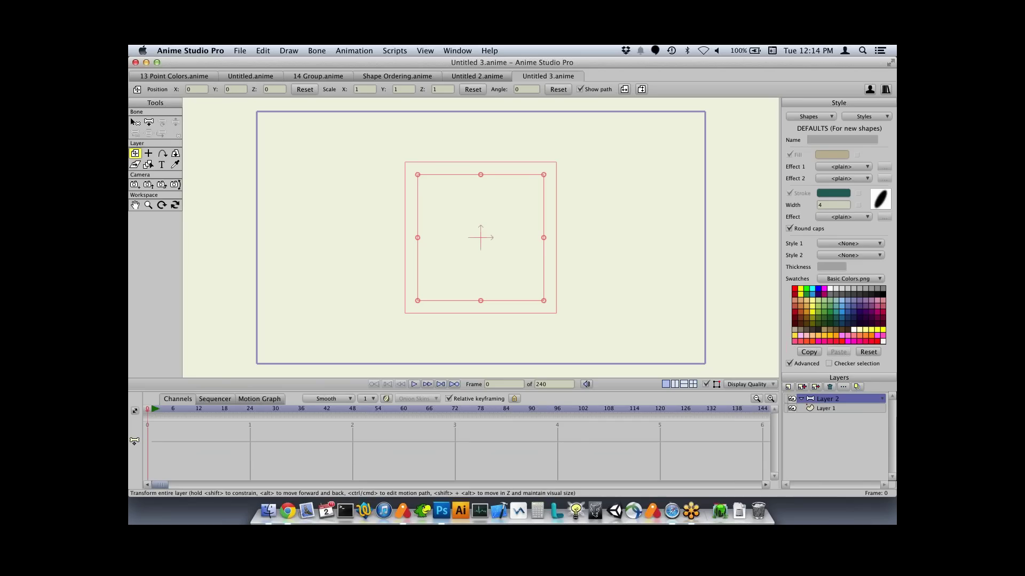
# - Draw a skeleton in Layer 2 with one vertical torso bone and a three-bone leg chain on each side
pyautogui.press('a')
pyautogui.moveTo(404, 253); pyautogui.dragTo(398, 155)
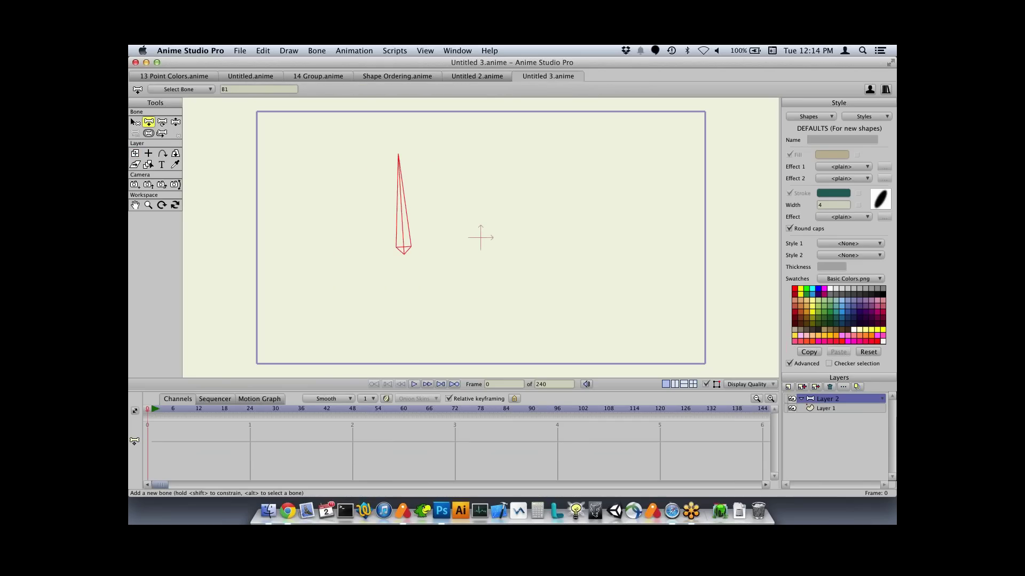
pyautogui.moveTo(421, 256); pyautogui.dragTo(474, 345)
pyautogui.click(437, 278)
pyautogui.click(401, 208)
pyautogui.moveTo(385, 247); pyautogui.dragTo(348, 342)
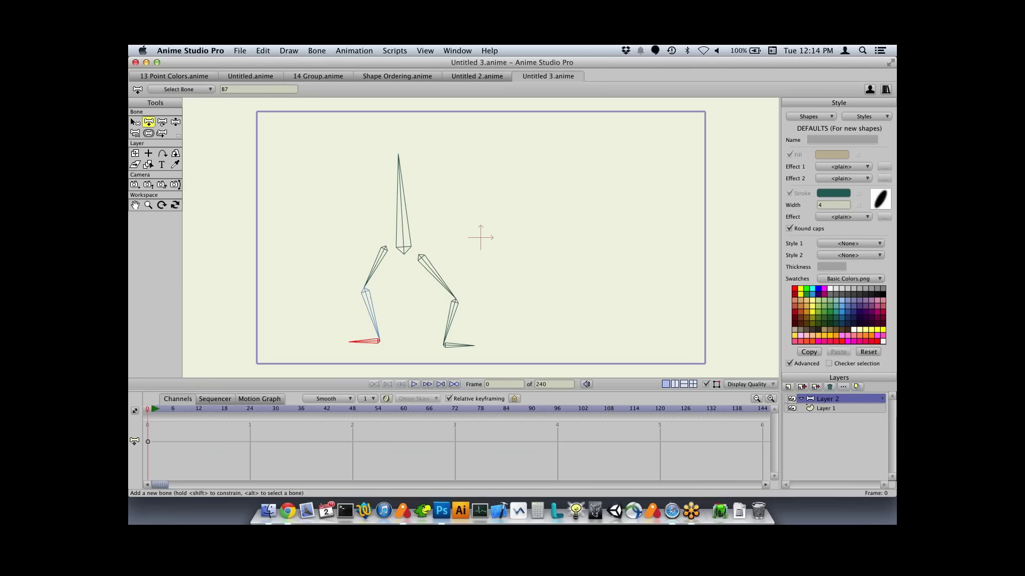
# - Create a reference of bone layer Layer 2, nesting Layer 1 in the original and a new vector layer in the reference
pyautogui.click(815, 387)
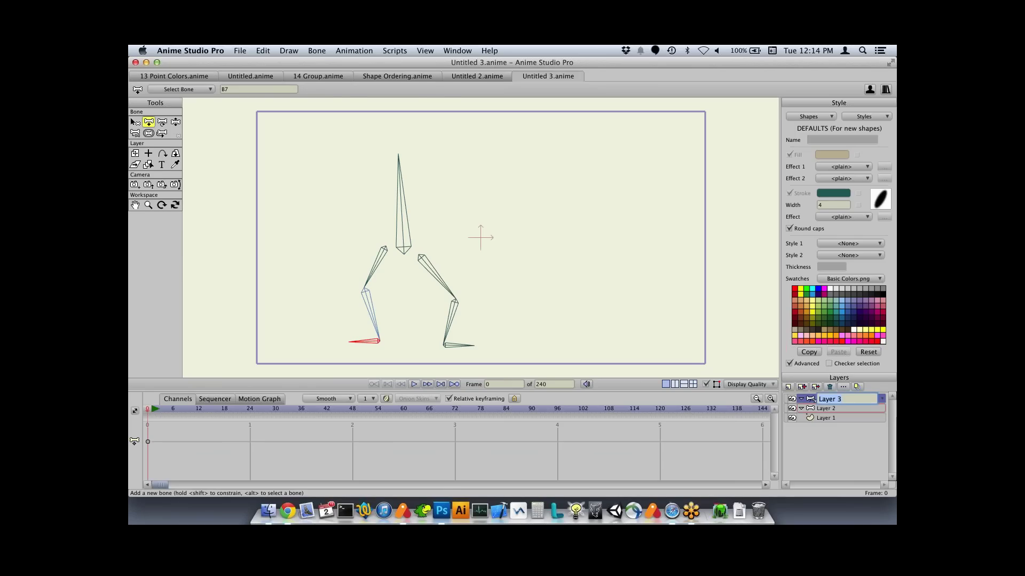
pyautogui.click(830, 418)
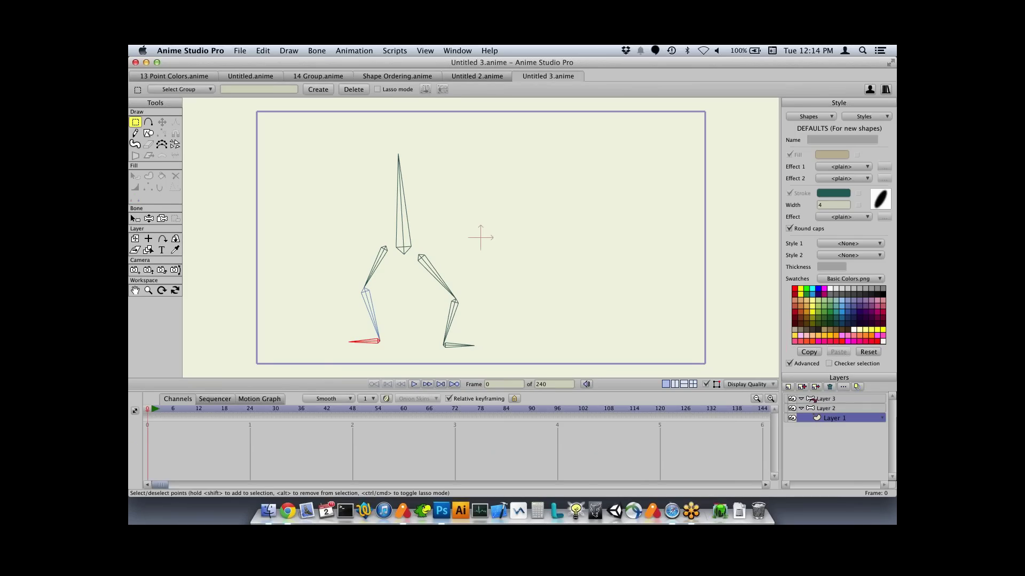
pyautogui.click(830, 408)
pyautogui.click(787, 387)
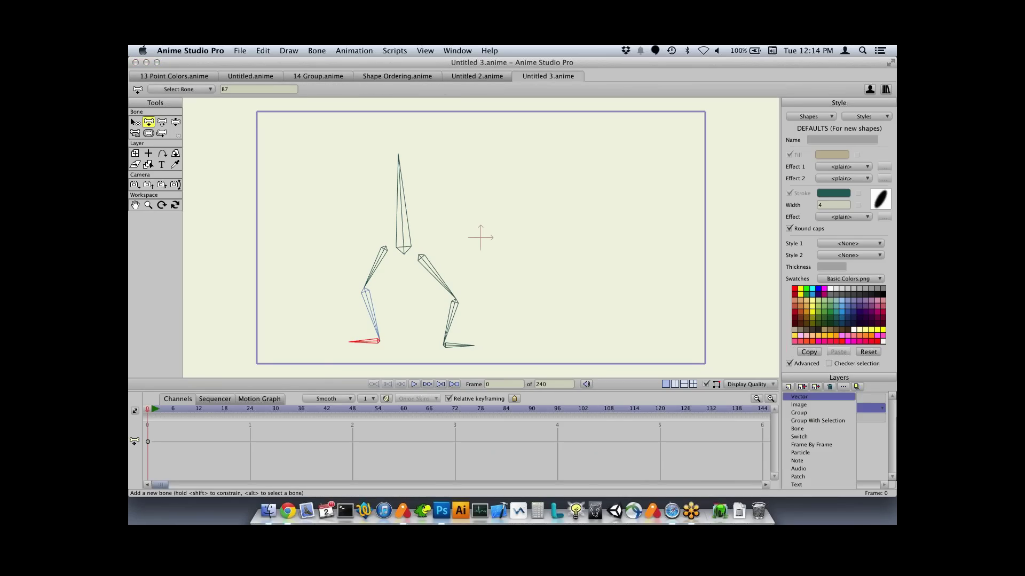
pyautogui.click(811, 397)
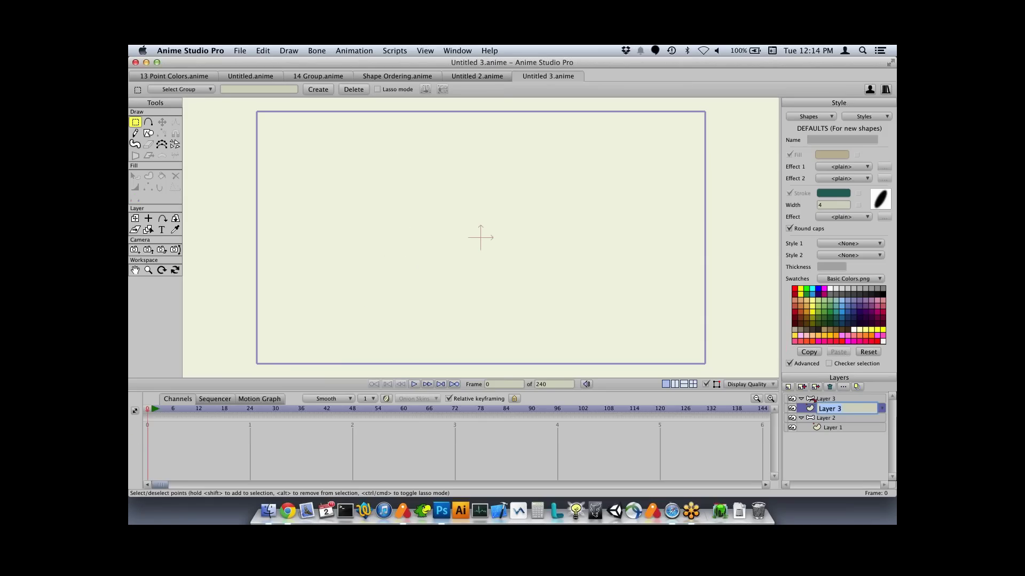
pyautogui.press('Return')
pyautogui.moveTo(814, 400); pyautogui.dragTo(815, 401)
# - Draw a simple freehand figure with a torso line and two legs on vector Layer 1, following the bones
pyautogui.click(834, 427)
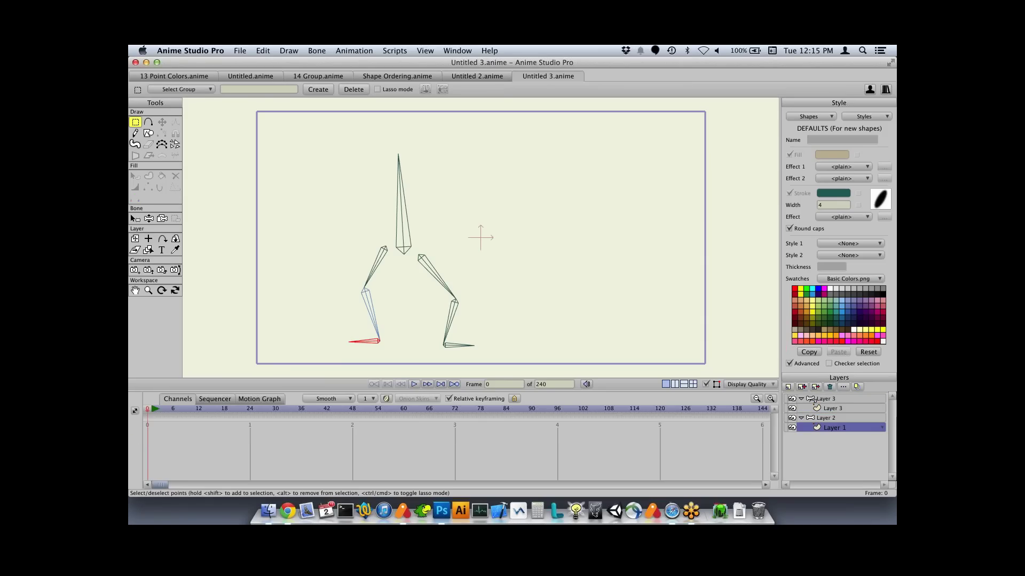
pyautogui.press('f')
pyautogui.moveTo(398, 257)
pyautogui.mouseDown()
pyautogui.moveTo(395, 145)
pyautogui.moveTo(443, 291)
pyautogui.moveTo(421, 337)
pyautogui.mouseUp()
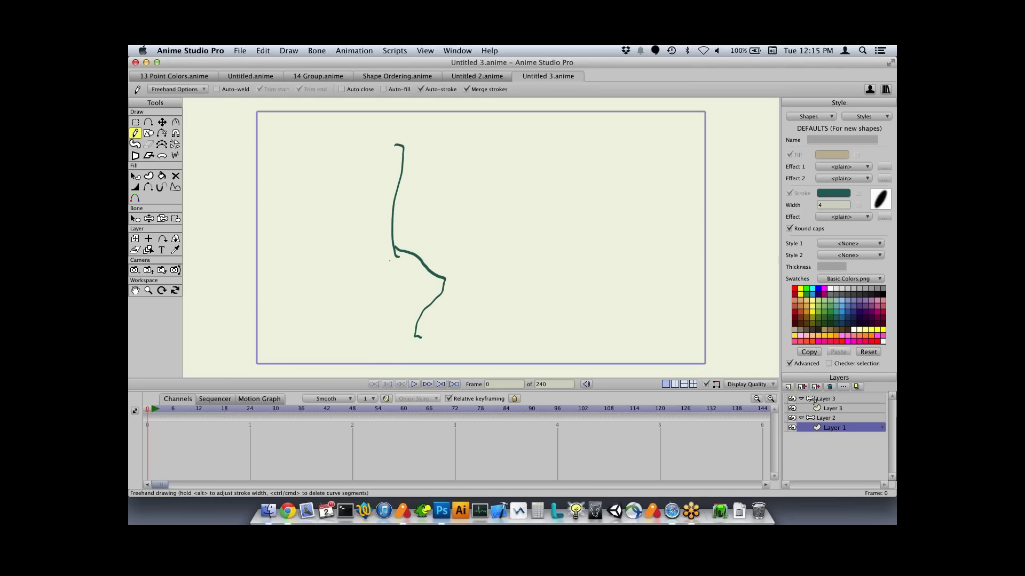
pyautogui.moveTo(387, 247)
pyautogui.mouseDown()
pyautogui.moveTo(355, 302)
pyautogui.moveTo(366, 323)
pyautogui.moveTo(353, 343)
pyautogui.mouseUp()
# - Draw a loopy freehand figure on vector Layer 3 and move its parent bone reference to X 1.4688, Y 0.0423
pyautogui.click(814, 405)
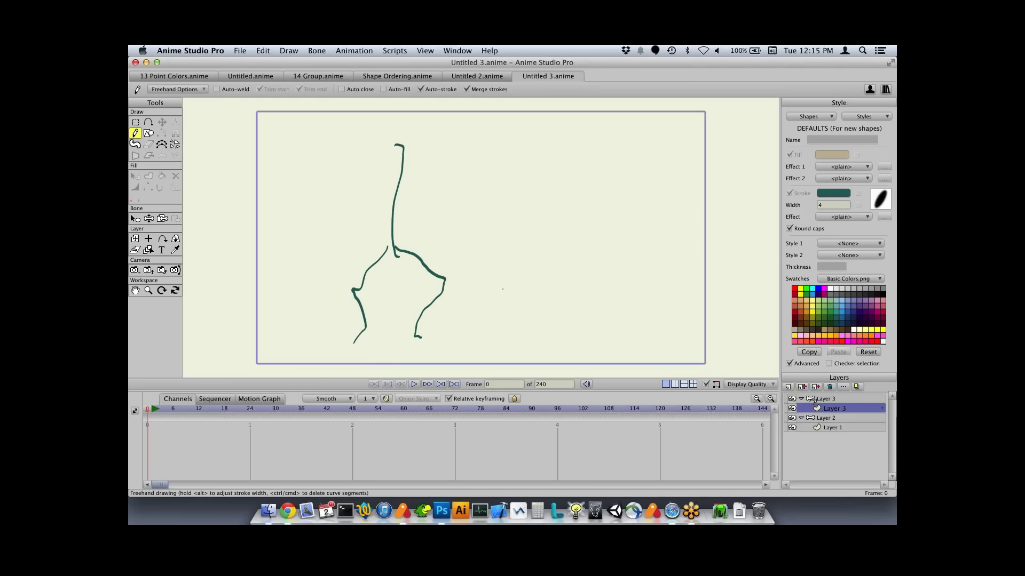
pyautogui.moveTo(394, 252)
pyautogui.mouseDown()
pyautogui.moveTo(392, 145)
pyautogui.moveTo(402, 139)
pyautogui.moveTo(425, 220)
pyautogui.moveTo(389, 248)
pyautogui.moveTo(434, 256)
pyautogui.moveTo(440, 300)
pyautogui.moveTo(419, 339)
pyautogui.mouseUp()
pyautogui.moveTo(391, 246)
pyautogui.mouseDown()
pyautogui.moveTo(366, 272)
pyautogui.moveTo(364, 329)
pyautogui.mouseUp()
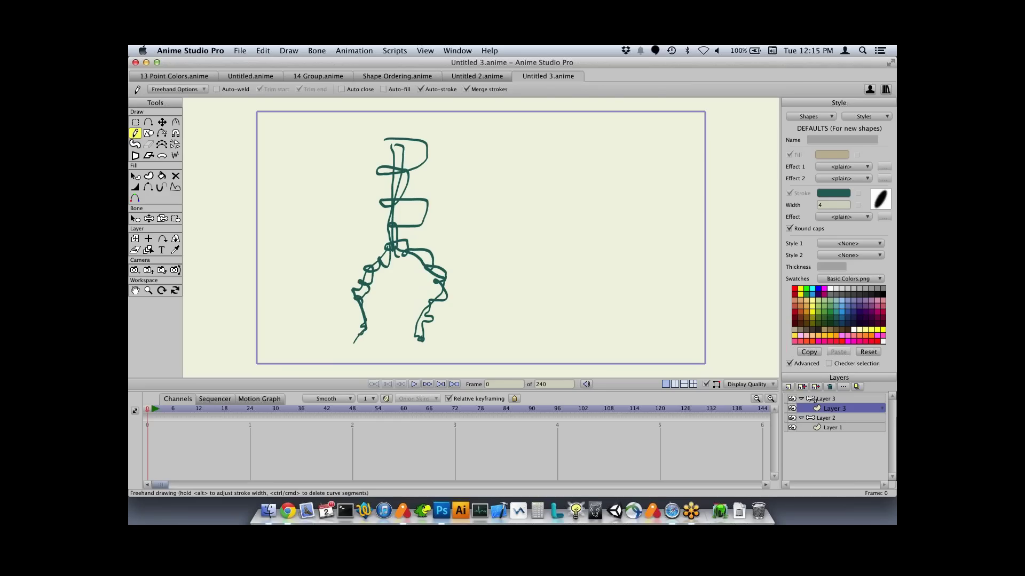
pyautogui.click(813, 399)
pyautogui.moveTo(480, 234); pyautogui.dragTo(665, 233)
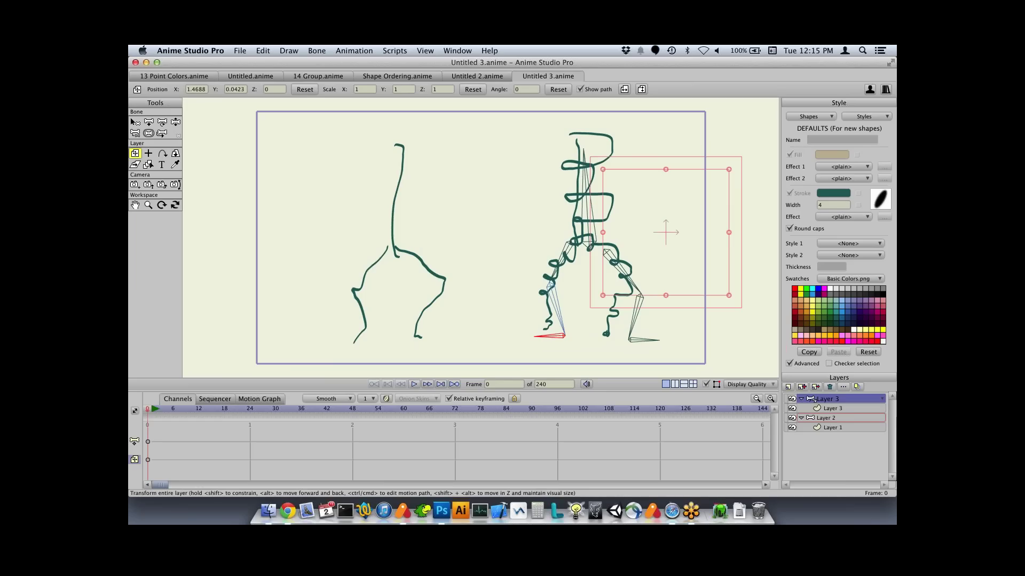
# - Locate the original layer of the Layer 3 bone reference
pyautogui.click(836, 418)
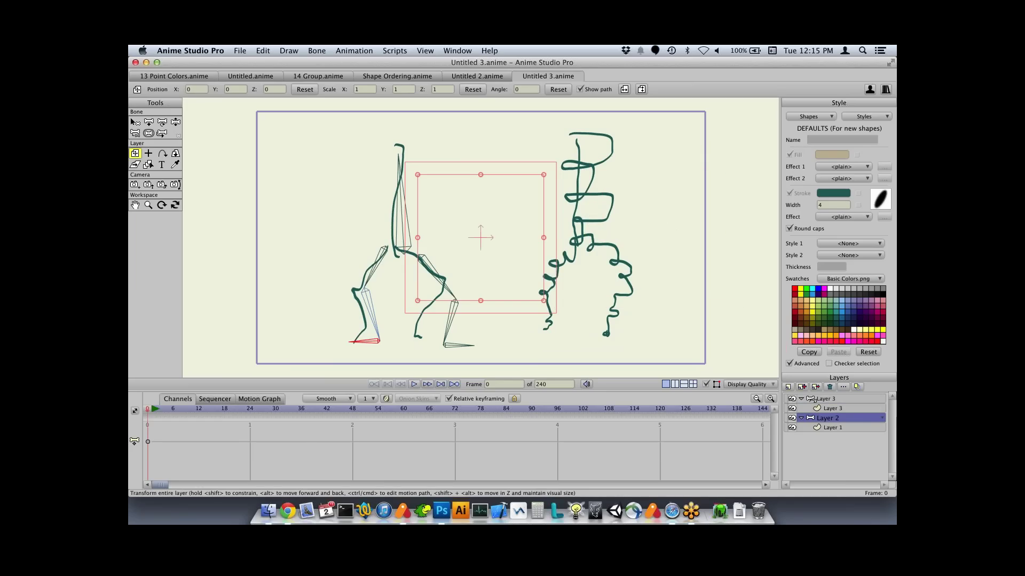
pyautogui.press('Up')
pyautogui.rightClick(813, 399)
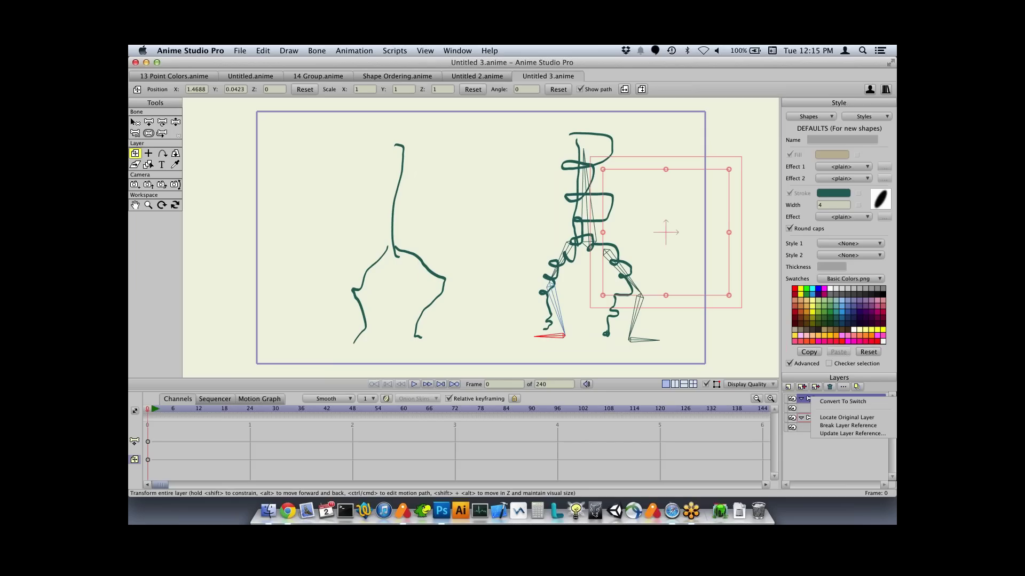
pyautogui.click(839, 417)
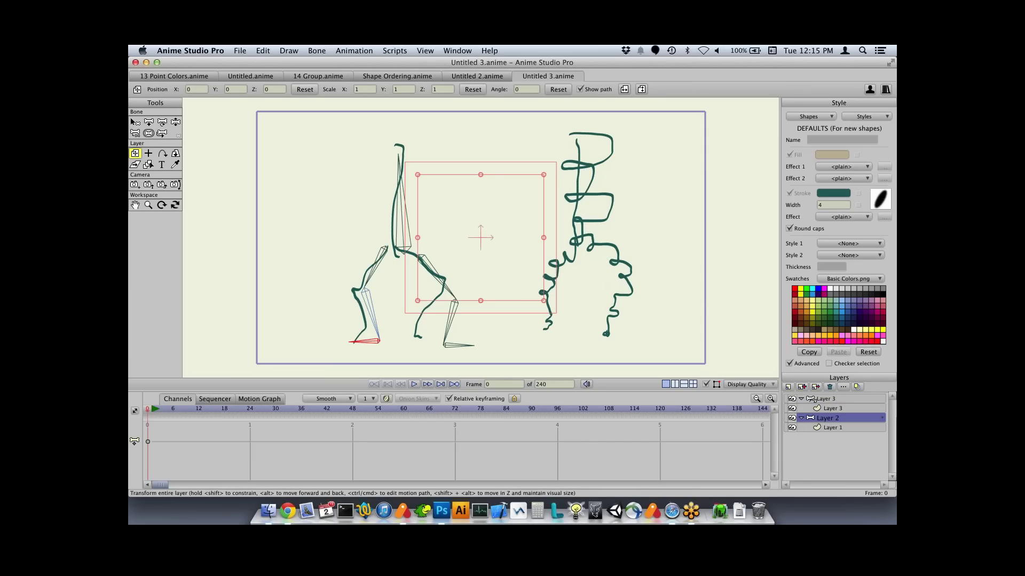
# - At frame 16, pose both leg bone chains of Layer 2, lifting the right leg high and swinging the left foot inward
pyautogui.click(215, 408)
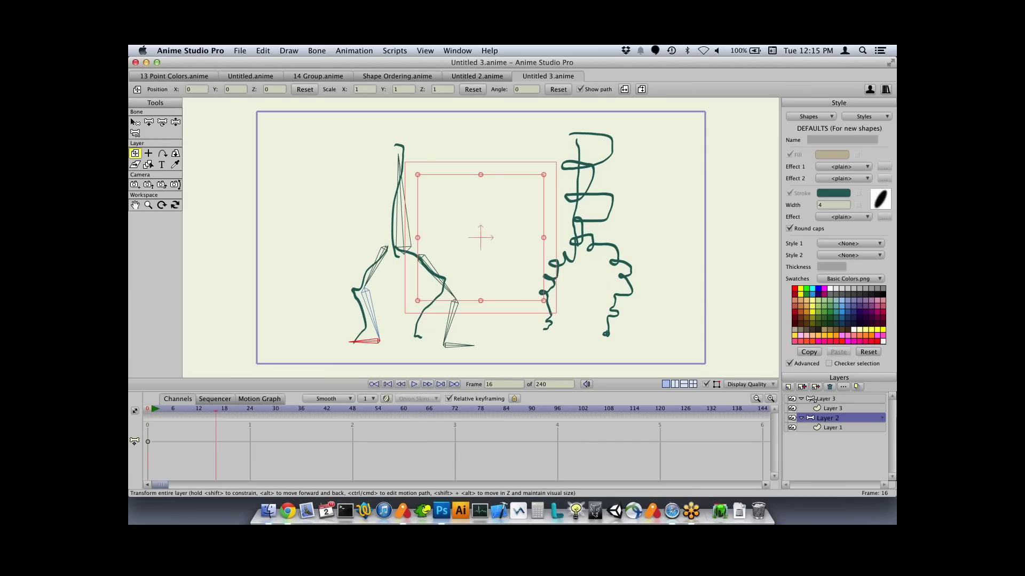
pyautogui.press('z')
pyautogui.moveTo(446, 337); pyautogui.dragTo(457, 271)
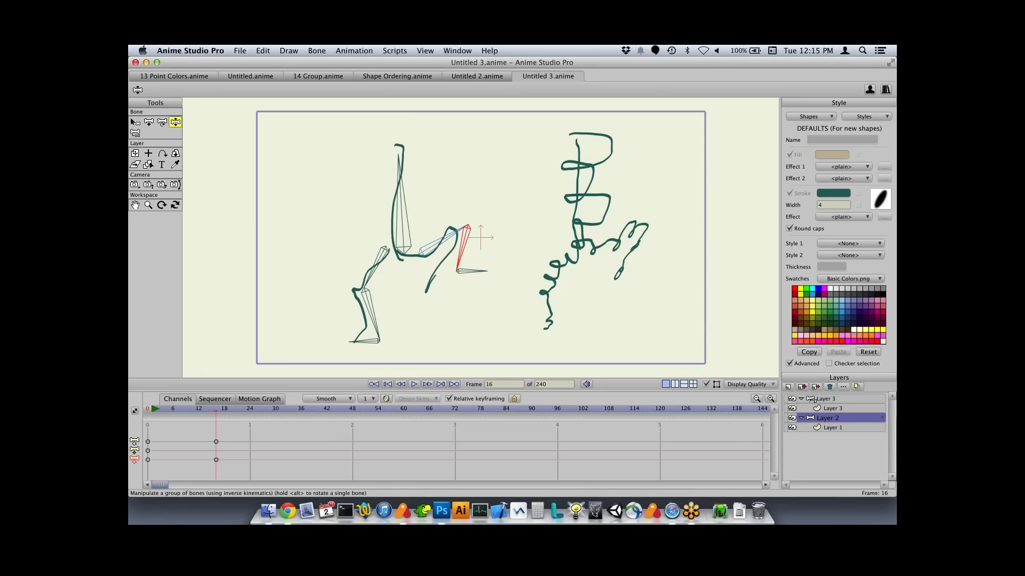
pyautogui.moveTo(378, 340); pyautogui.dragTo(431, 320)
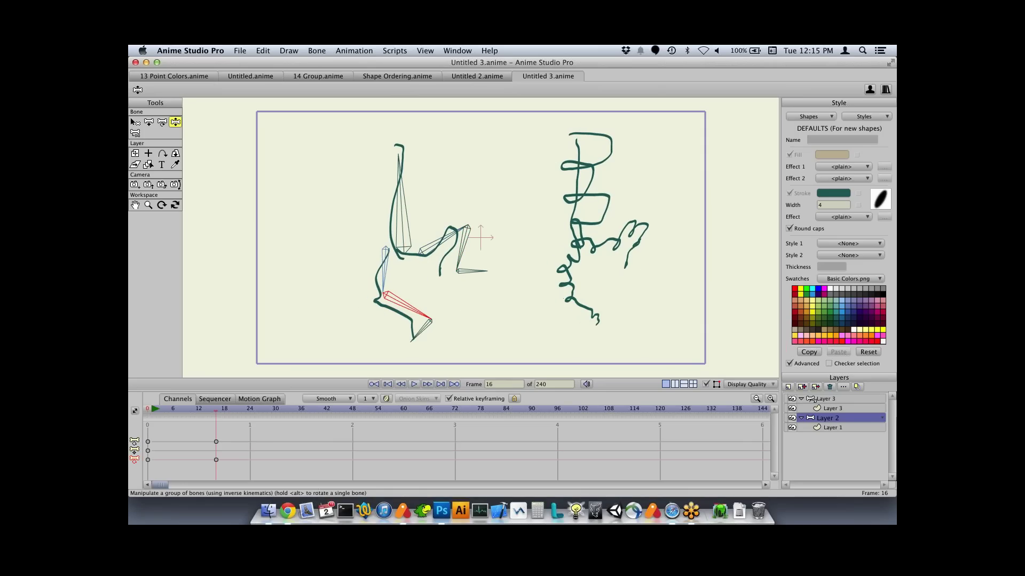
# - At frame 27, pose Layer 2's legs with the left leg swung outward and the right leg lowered and bent inward
pyautogui.click(262, 409)
pyautogui.moveTo(431, 319); pyautogui.dragTo(369, 298)
pyautogui.moveTo(457, 271); pyautogui.dragTo(400, 343)
pyautogui.moveTo(369, 299); pyautogui.dragTo(343, 328)
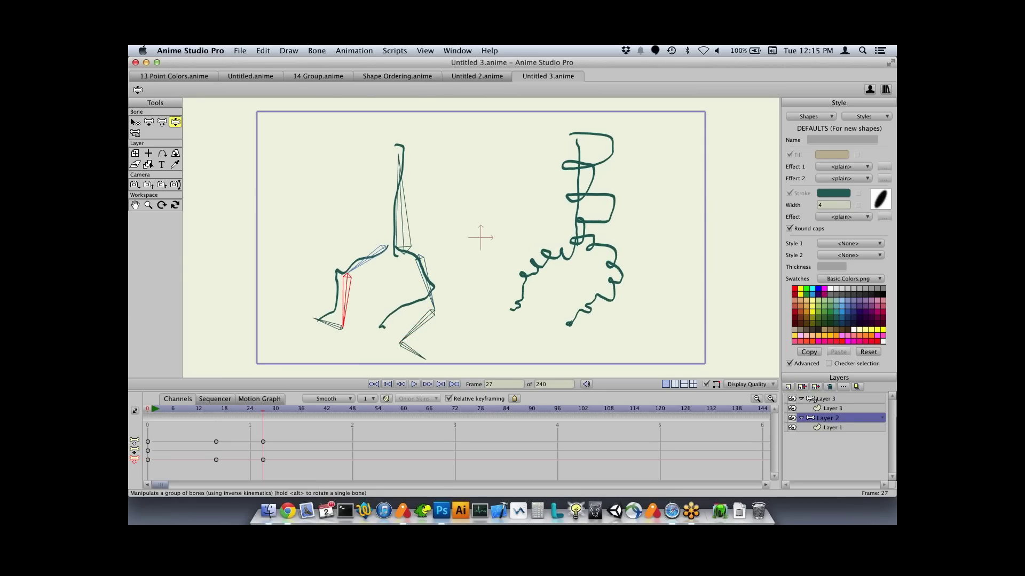
# - Repose Layer 2's legs at frame 27, raising the right leg and bringing the left leg back under the torso
pyautogui.click(824, 408)
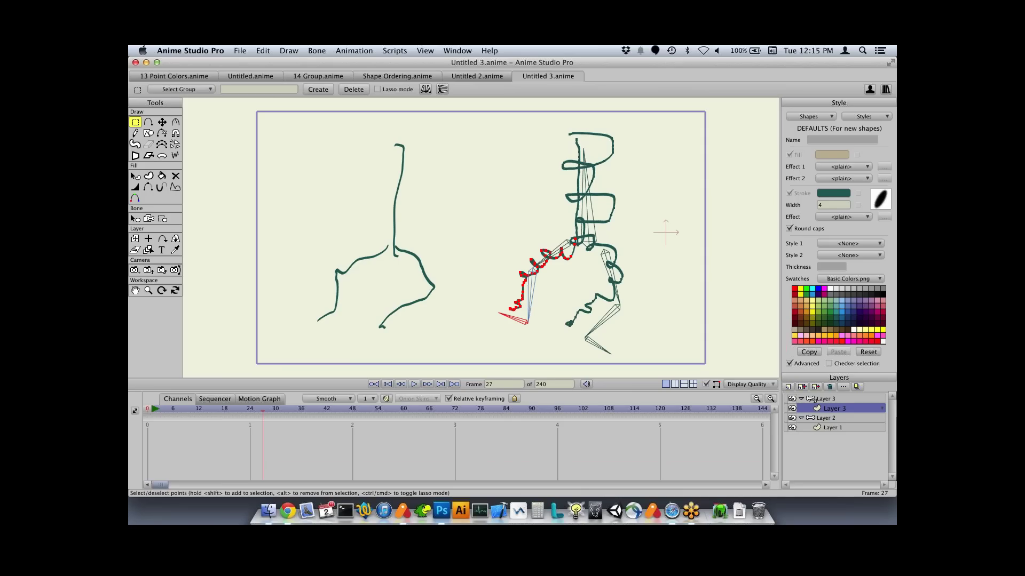
pyautogui.click(827, 417)
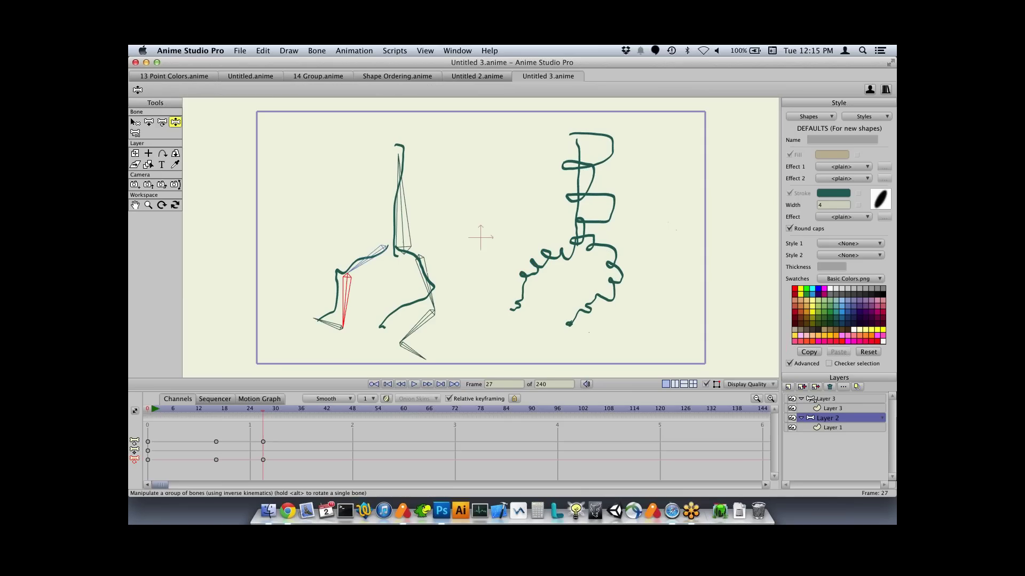
pyautogui.moveTo(416, 329); pyautogui.dragTo(458, 274)
pyautogui.moveTo(344, 305); pyautogui.dragTo(399, 319)
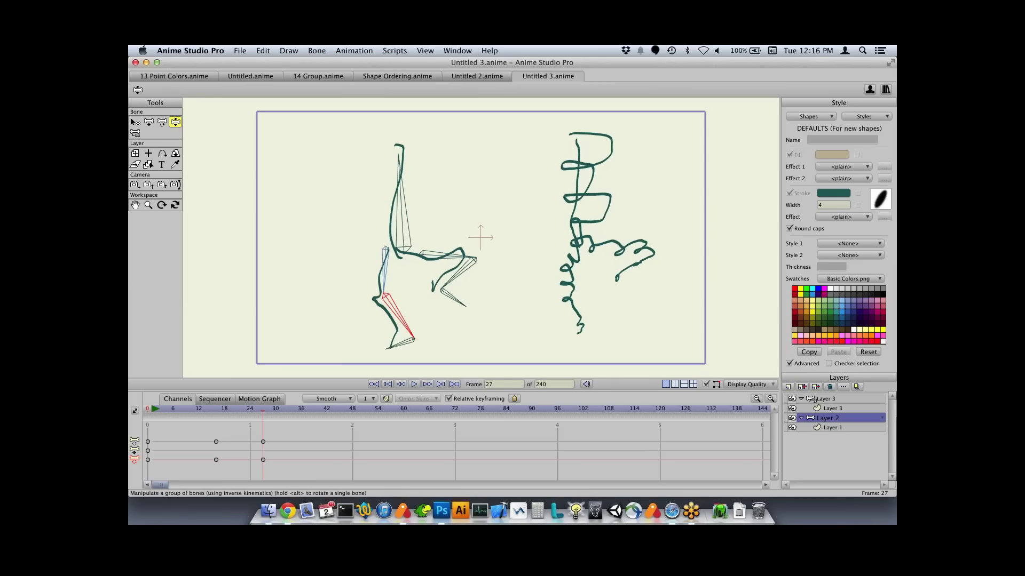
# - At frame 0, shorten the right thigh and shin bones of the Layer 3 bone reference to follow the loopy leg
pyautogui.click(814, 399)
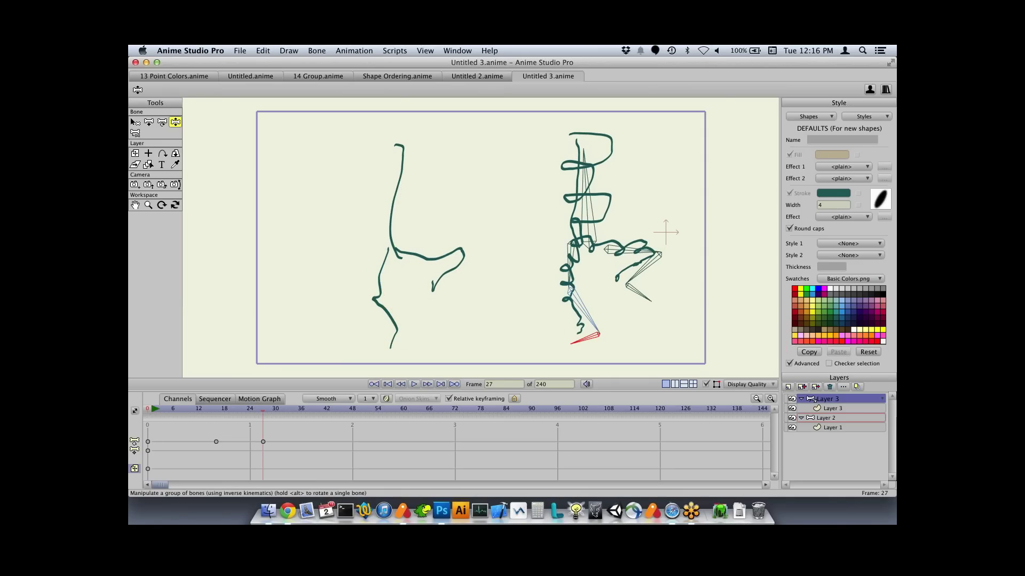
pyautogui.hotkey('shift', 'Left')
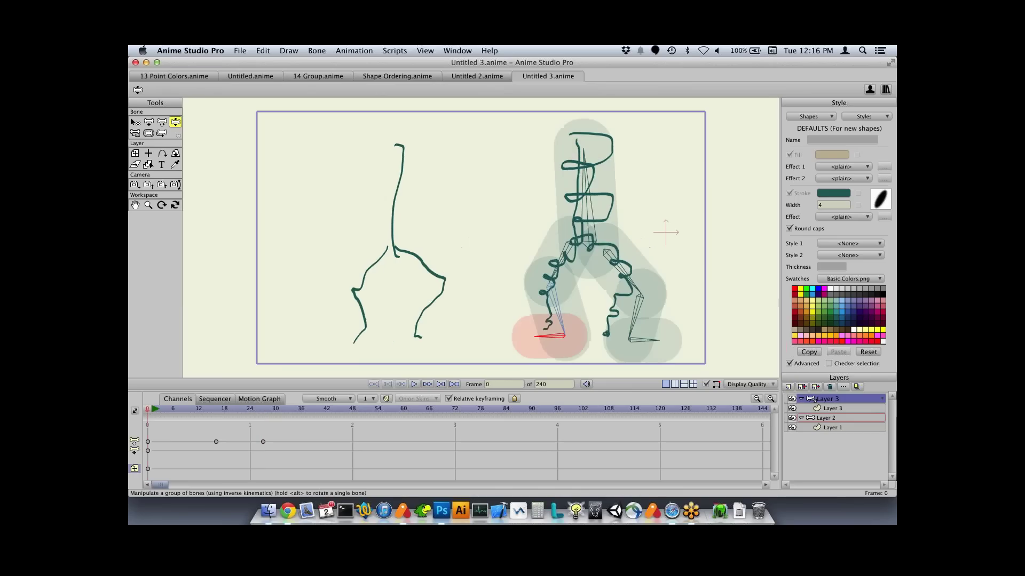
pyautogui.press('t')
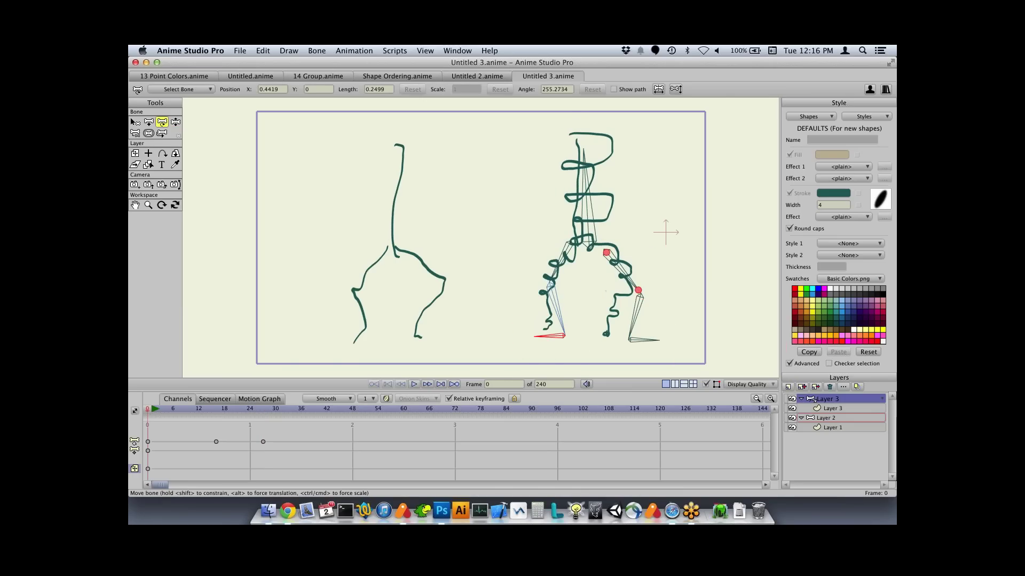
pyautogui.moveTo(638, 290); pyautogui.dragTo(621, 270)
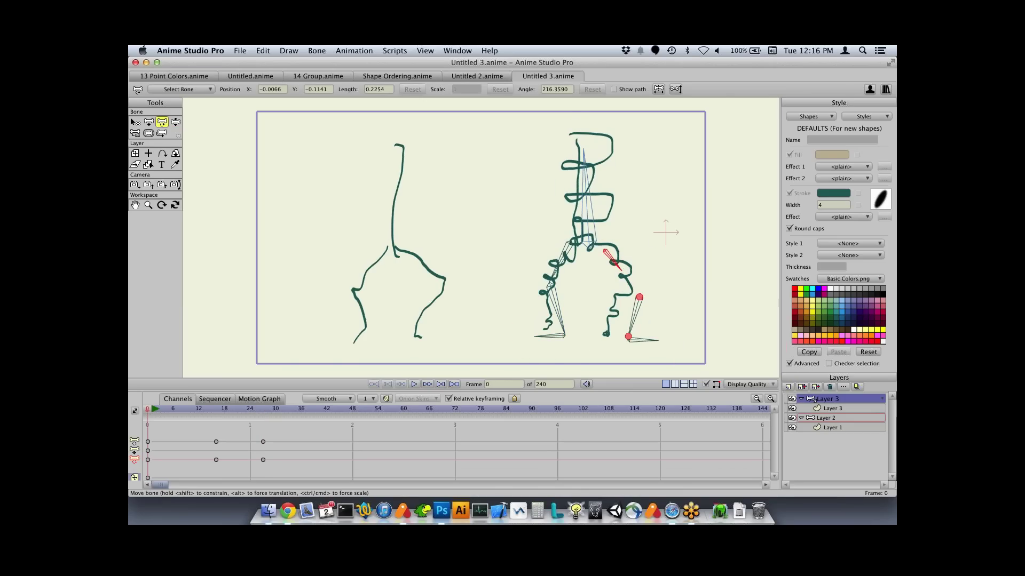
pyautogui.moveTo(634, 317); pyautogui.dragTo(615, 297)
pyautogui.moveTo(148, 409)
pyautogui.mouseDown()
pyautogui.moveTo(288, 408)
pyautogui.moveTo(148, 409)
pyautogui.mouseUp()
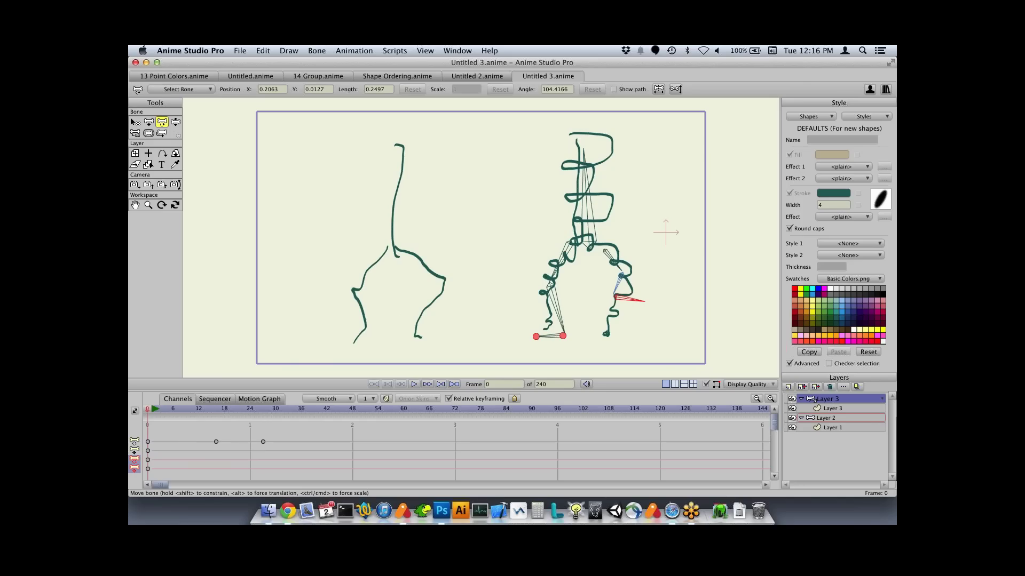
pyautogui.hotkey('ctrl', 'Right')
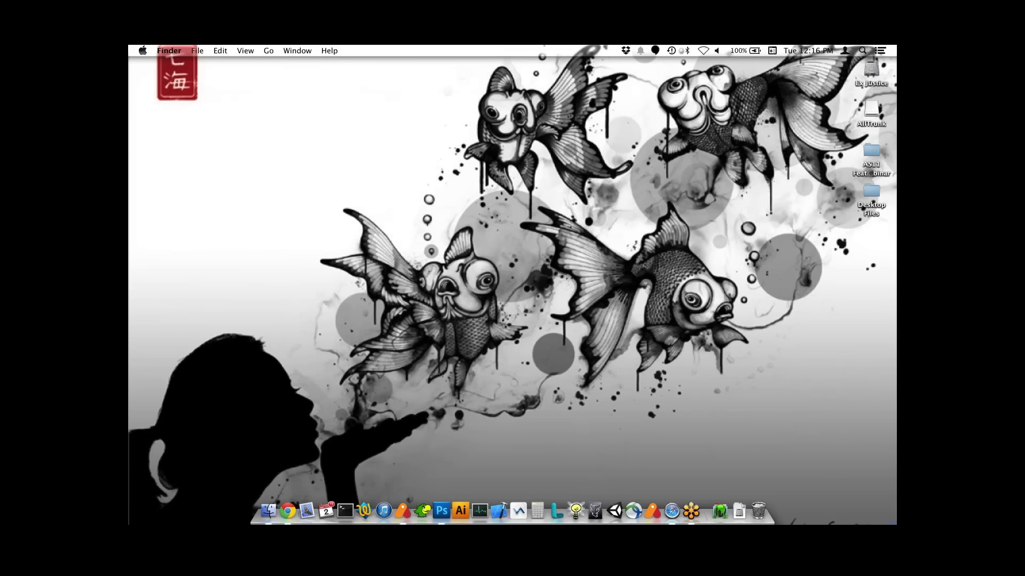
pyautogui.press('F11')
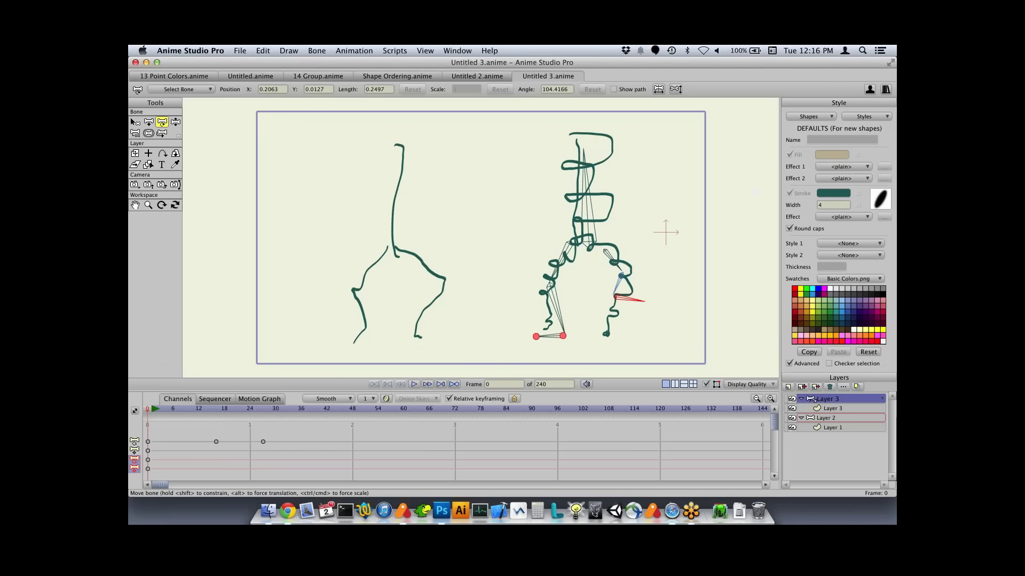
pyautogui.press('F11')
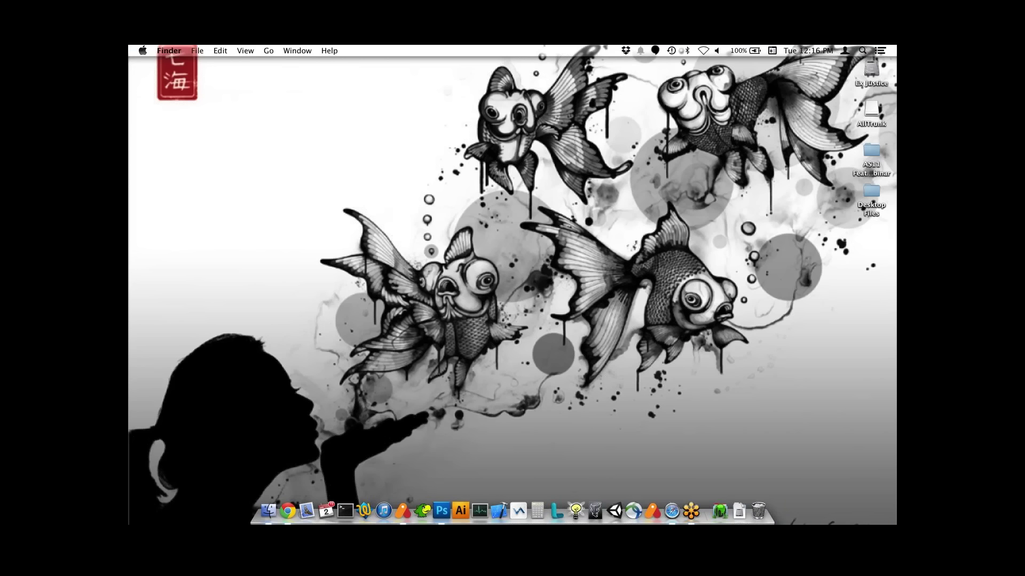
pyautogui.press('F11')
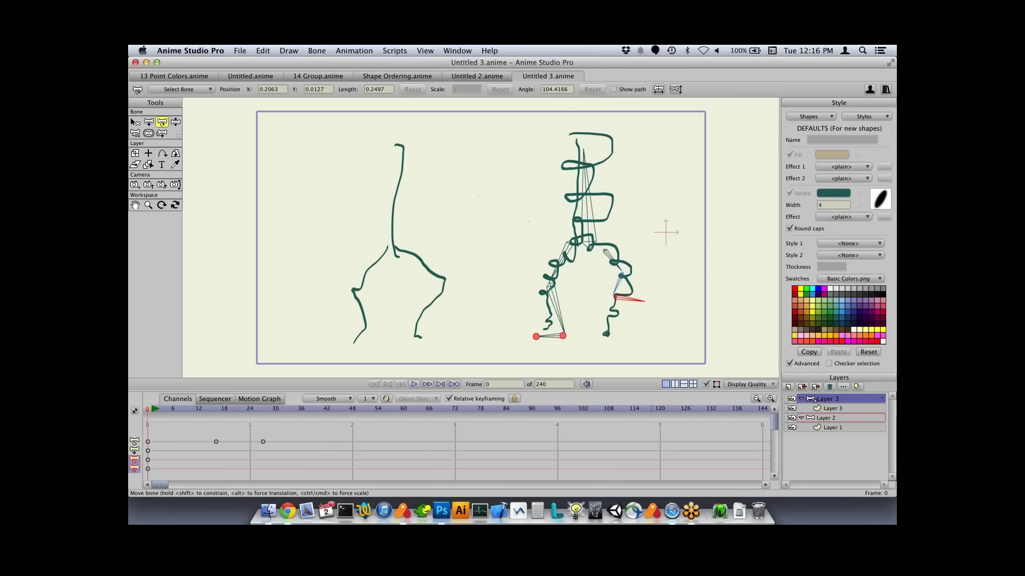
# - Open Gorilla.anime from the 6 Referencing folder
pyautogui.click(558, 313)
pyautogui.press('super+o')
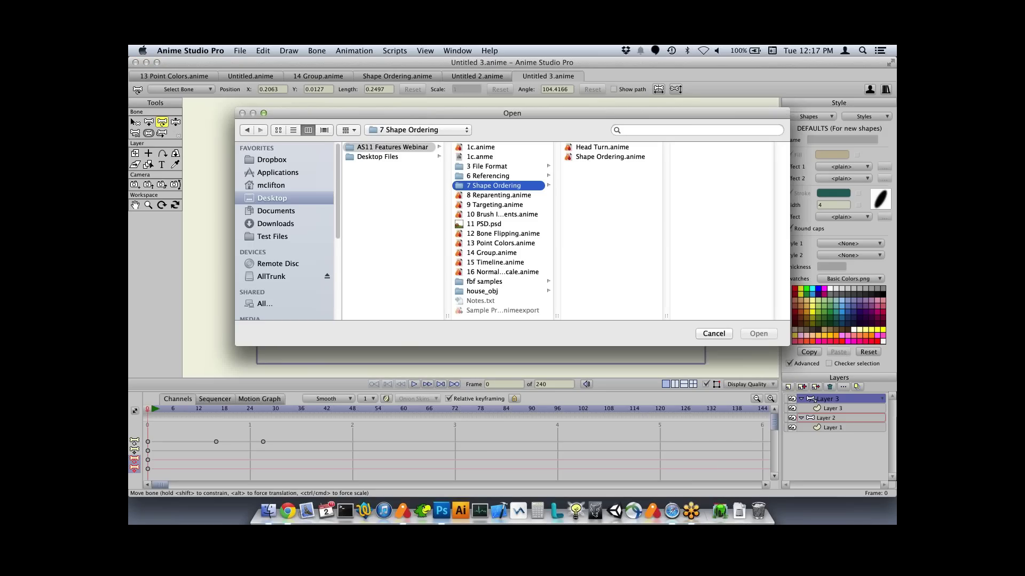
pyautogui.click(488, 176)
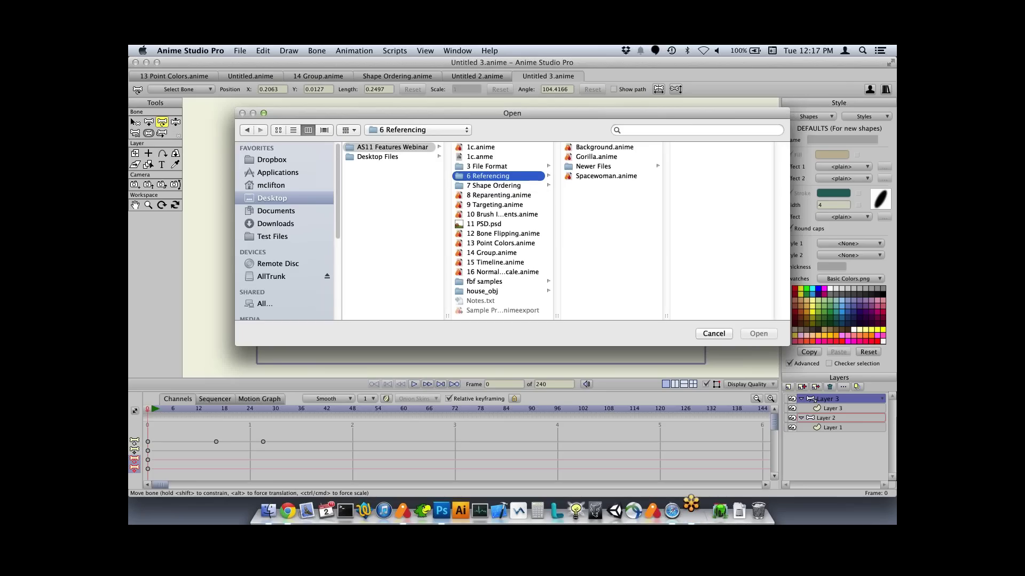
pyautogui.doubleClick(596, 156)
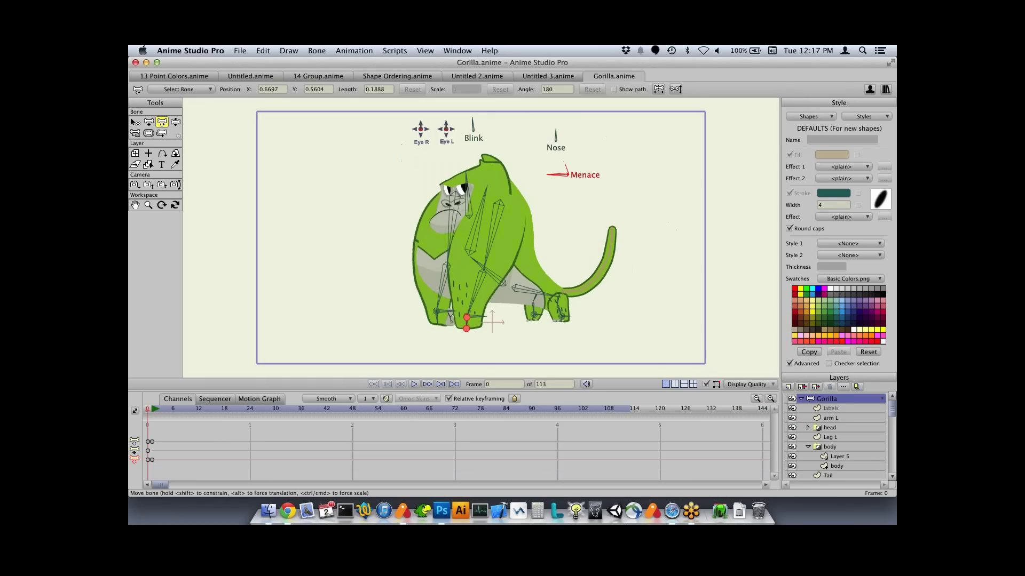
# - At frame 18, rotate the gorilla's Menace control bone to an angle of 110 to open the mouth
pyautogui.click(557, 175)
pyautogui.click(437, 317)
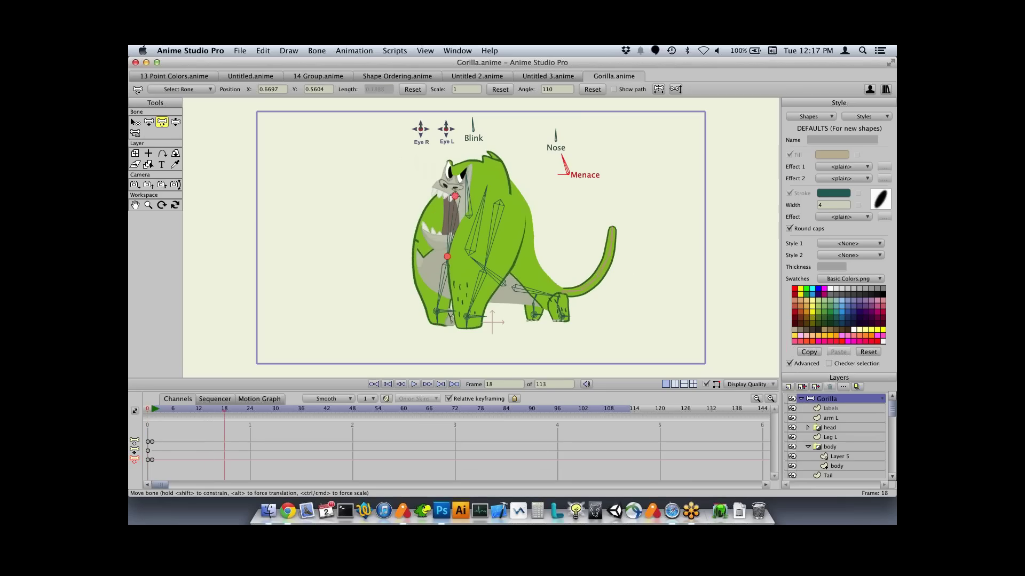
pyautogui.scroll(3, 480, 237)
pyautogui.scroll(-3, 475, 251)
pyautogui.click(487, 246)
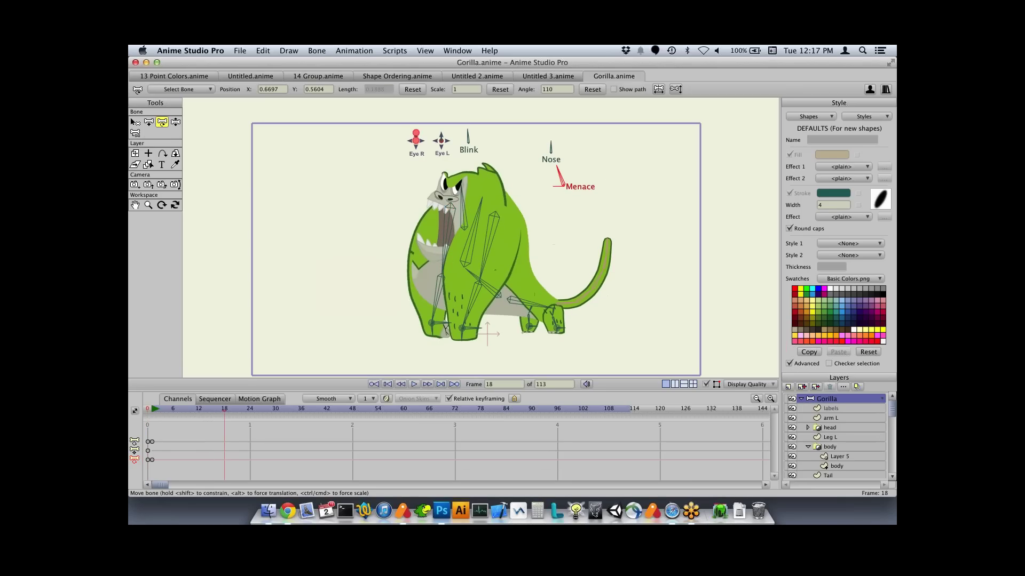
# - Swing the gorilla's Nose and Blink control bones at frame 18 to change the facial expression
pyautogui.press('z')
pyautogui.moveTo(558, 170); pyautogui.dragTo(553, 142)
pyautogui.click(550, 144)
pyautogui.moveTo(467, 130); pyautogui.dragTo(534, 294)
pyautogui.scroll(5, 481, 237)
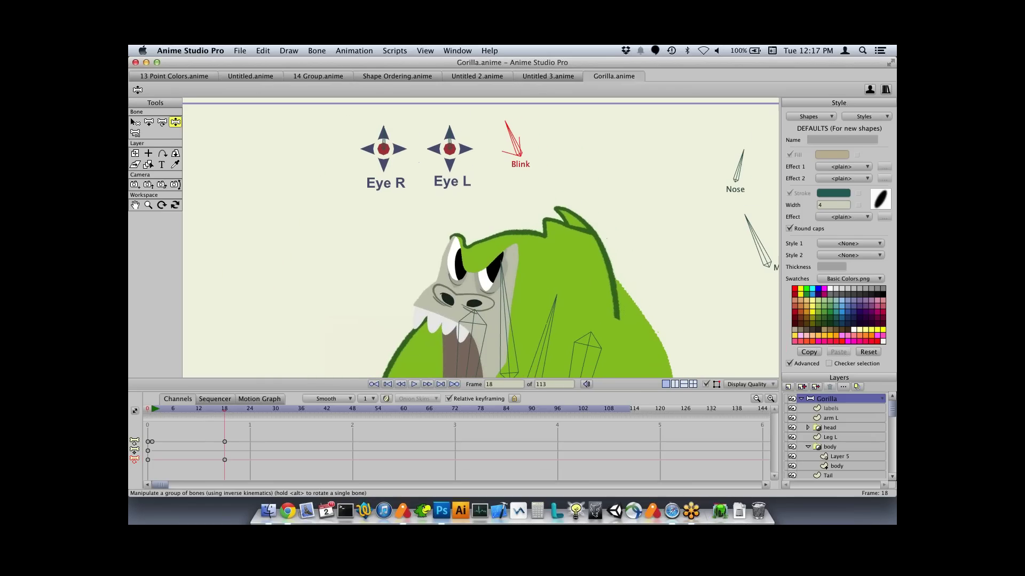
# - Move the Eye L and Eye R control bones to shift the gorilla's pupils left and downward
pyautogui.press('t')
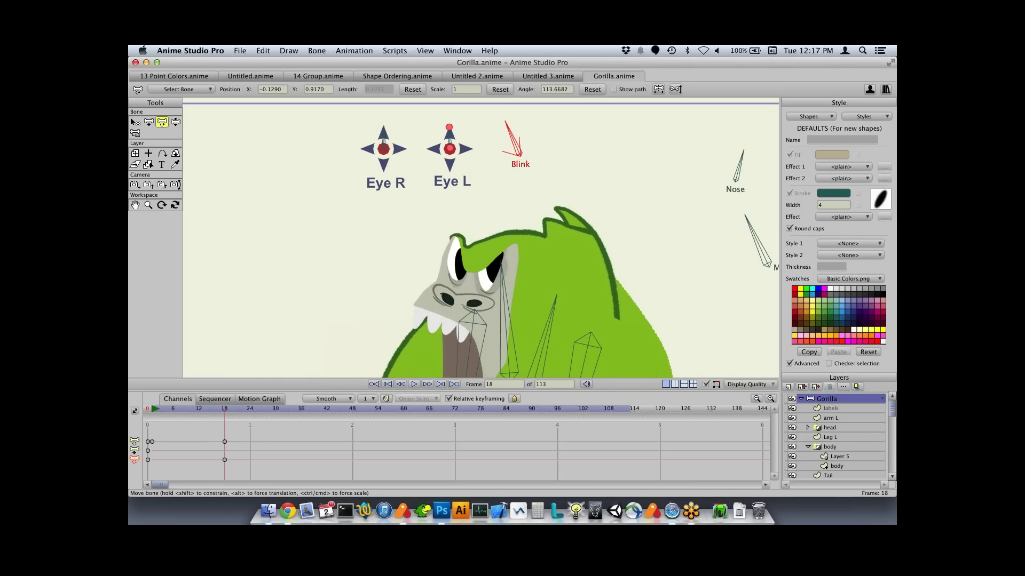
pyautogui.moveTo(450, 149); pyautogui.dragTo(371, 142)
pyautogui.click(440, 142)
pyautogui.click(439, 151)
pyautogui.moveTo(440, 142); pyautogui.dragTo(445, 119)
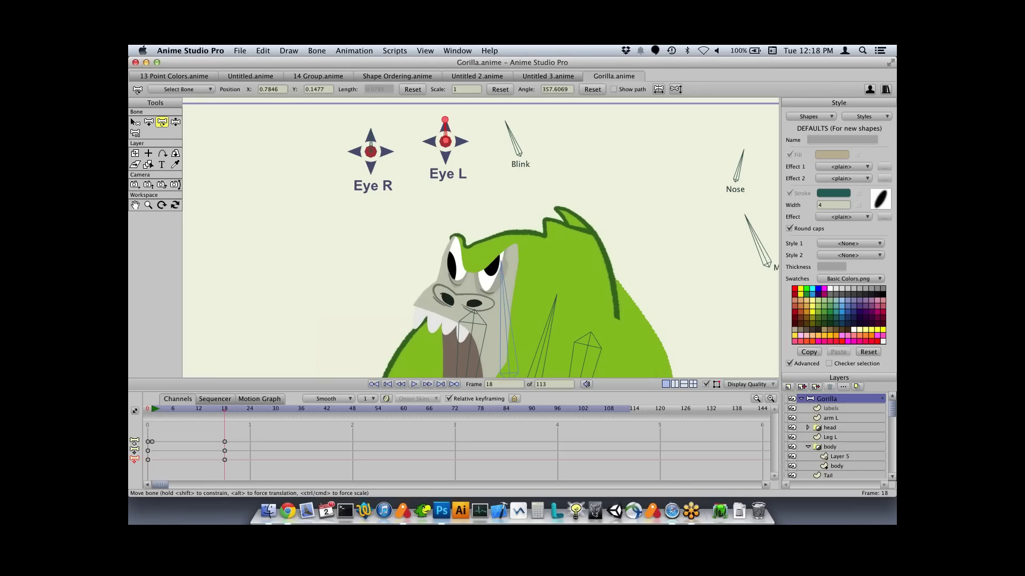
pyautogui.moveTo(445, 120); pyautogui.dragTo(440, 140)
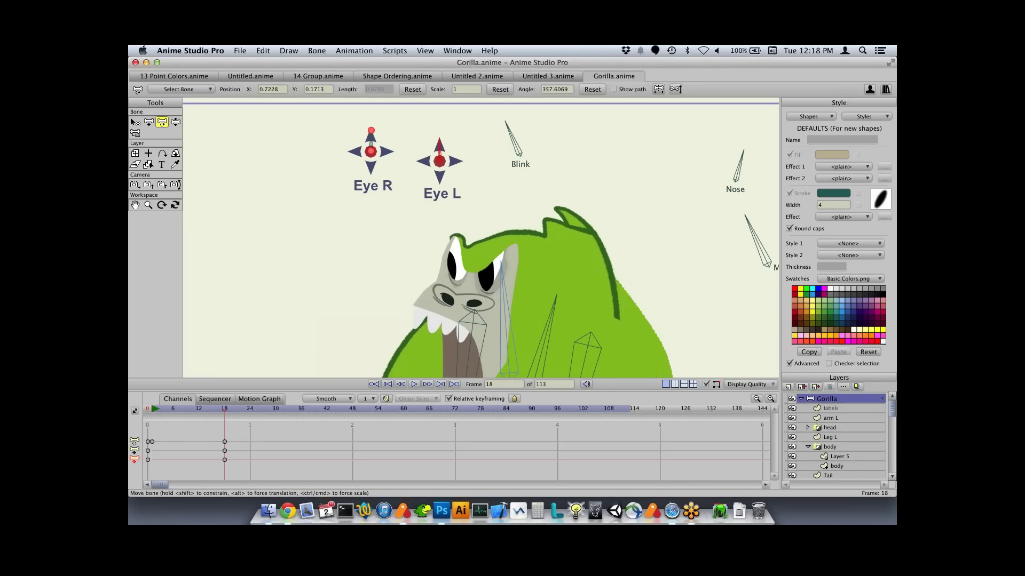
pyautogui.moveTo(371, 130); pyautogui.dragTo(377, 140)
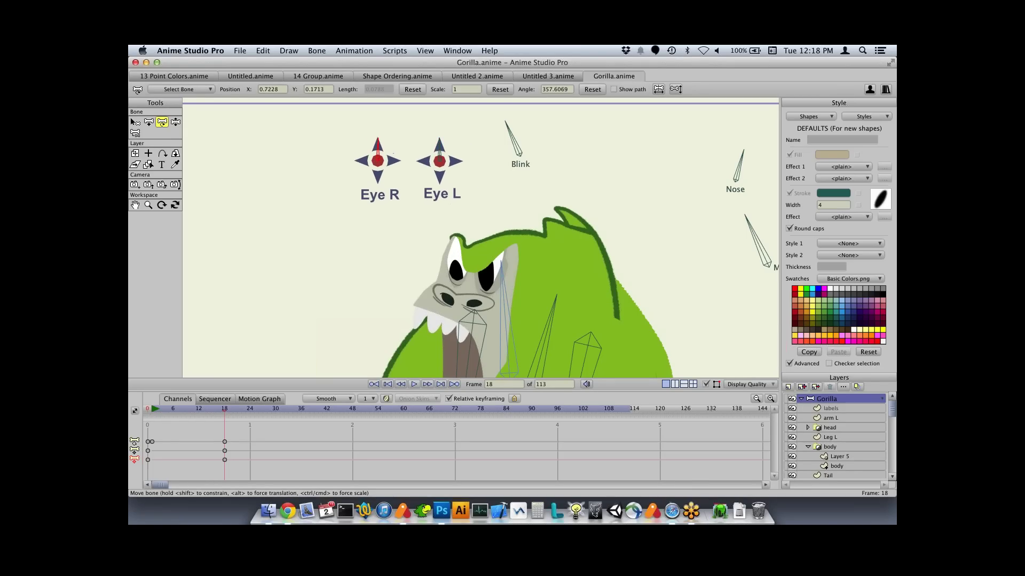
pyautogui.moveTo(439, 140); pyautogui.dragTo(441, 152)
# - Fine-tune the gorilla's Eye L, Eye R, Blink and Nose control bones at frame 18
pyautogui.scroll(-2, 509, 150)
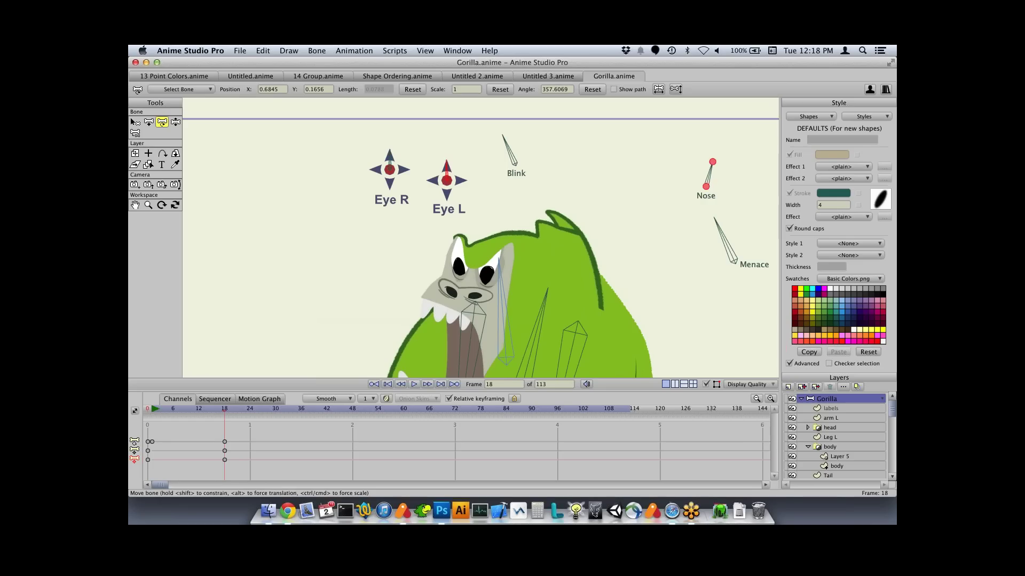
pyautogui.moveTo(446, 163); pyautogui.dragTo(389, 165)
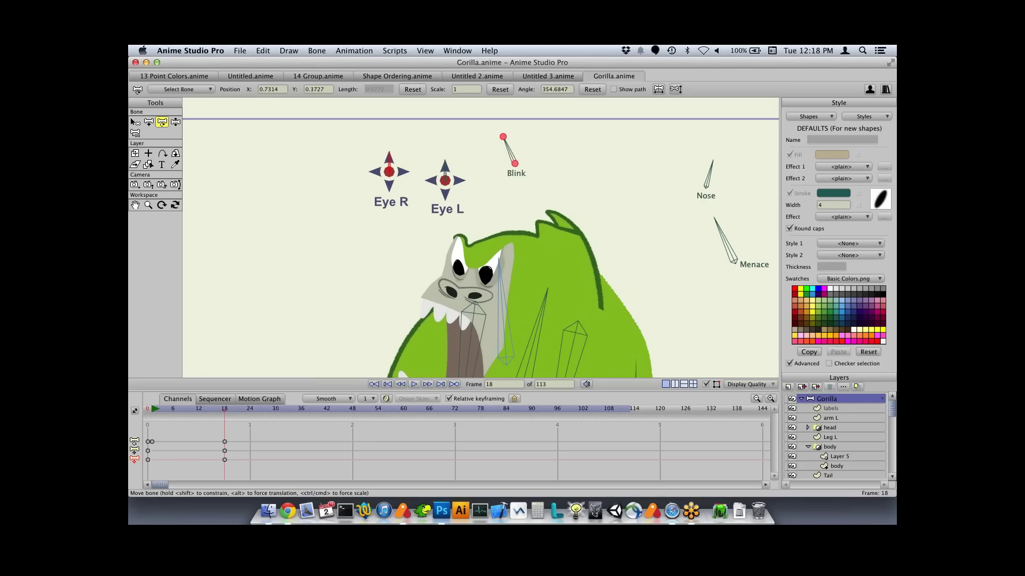
pyautogui.moveTo(503, 140)
pyautogui.mouseDown()
pyautogui.moveTo(487, 153)
pyautogui.moveTo(499, 138)
pyautogui.mouseUp()
pyautogui.moveTo(712, 163)
pyautogui.mouseDown()
pyautogui.moveTo(688, 180)
pyautogui.moveTo(711, 159)
pyautogui.mouseUp()
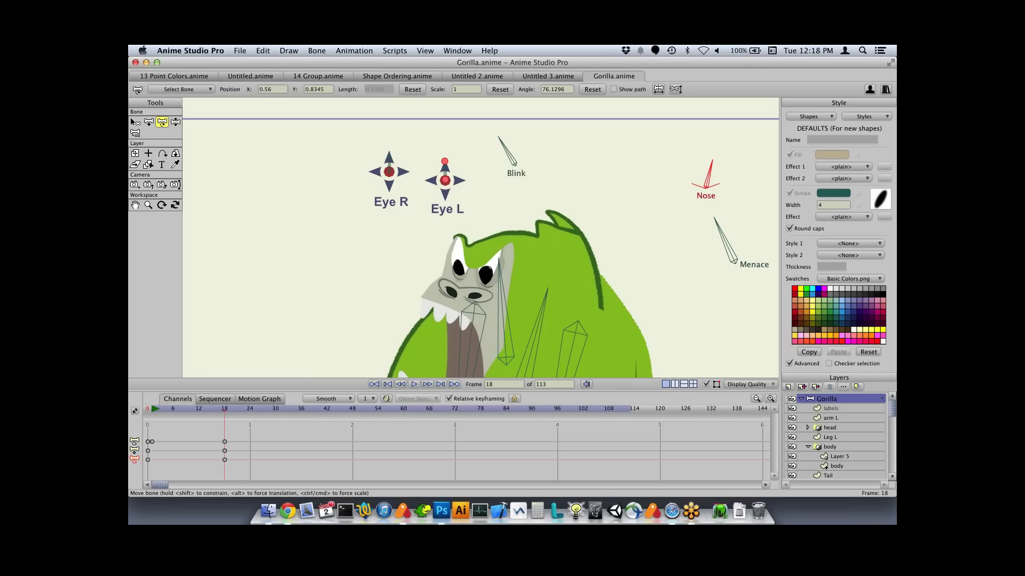
pyautogui.moveTo(445, 180)
pyautogui.mouseDown()
pyautogui.moveTo(456, 184)
pyautogui.moveTo(439, 179)
pyautogui.moveTo(451, 179)
pyautogui.moveTo(442, 167)
pyautogui.moveTo(447, 180)
pyautogui.mouseUp()
pyautogui.click(499, 138)
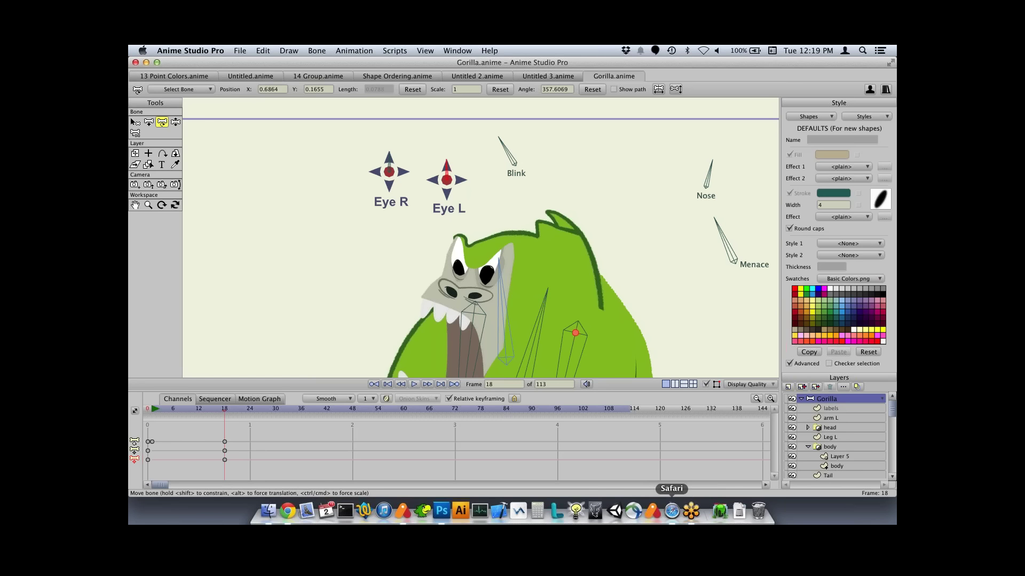
# - Switch to Safari and play the Shamihachi.mp4 video
pyautogui.click(671, 511)
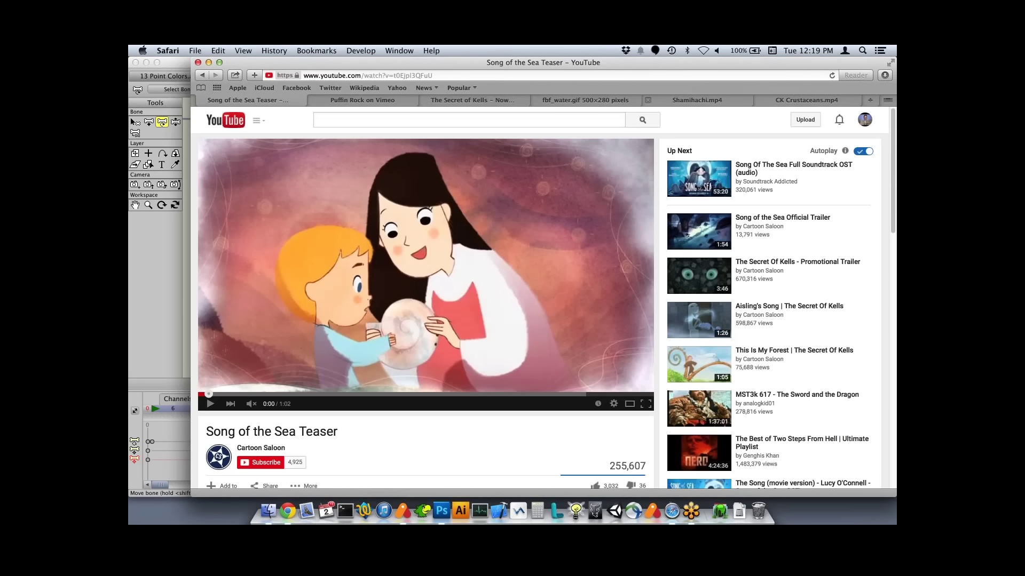
pyautogui.click(696, 100)
pyautogui.moveTo(541, 62); pyautogui.dragTo(503, 63)
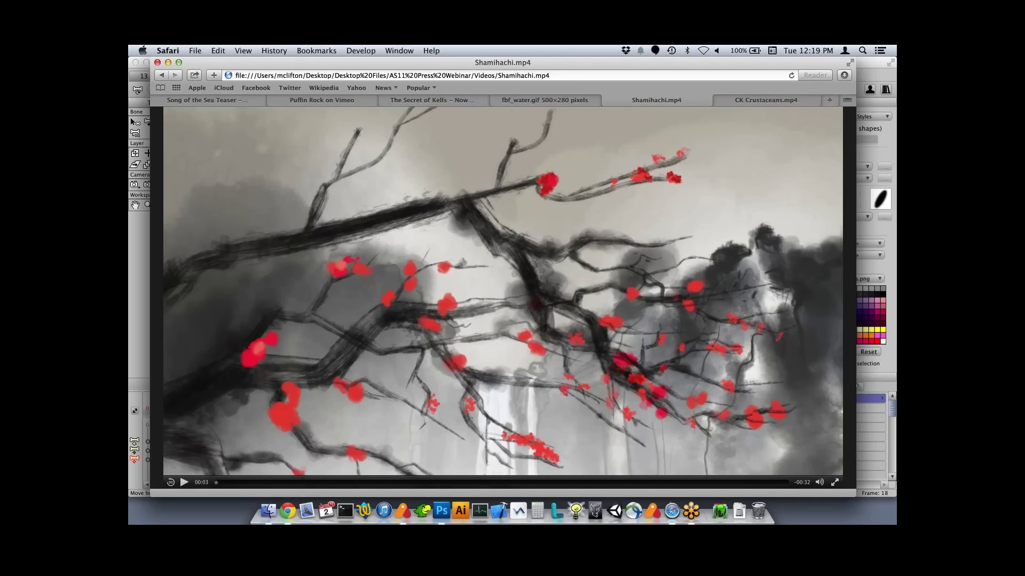
pyautogui.press('space')
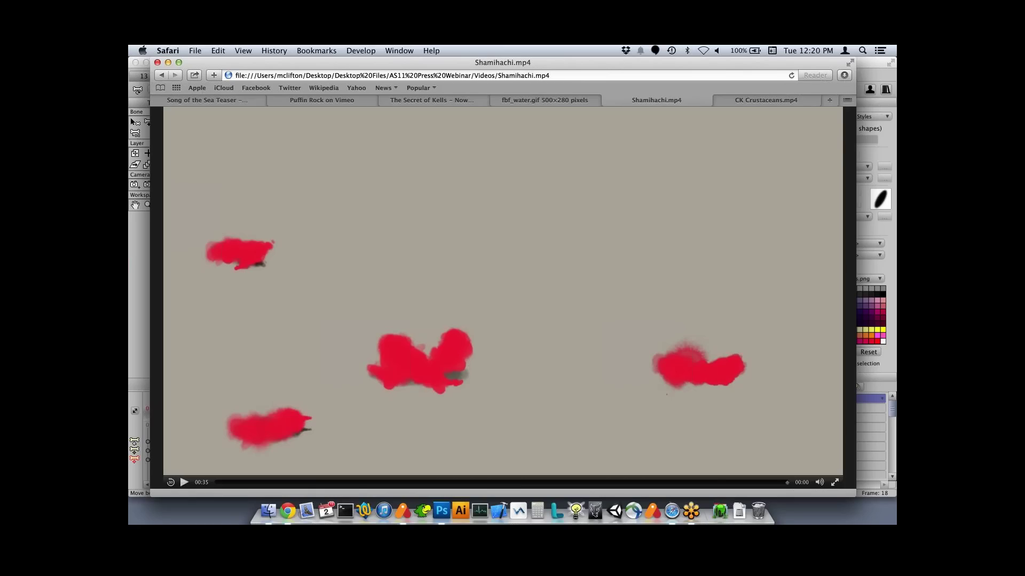
# - Play the Song of the Sea Teaser video on YouTube
pyautogui.click(203, 100)
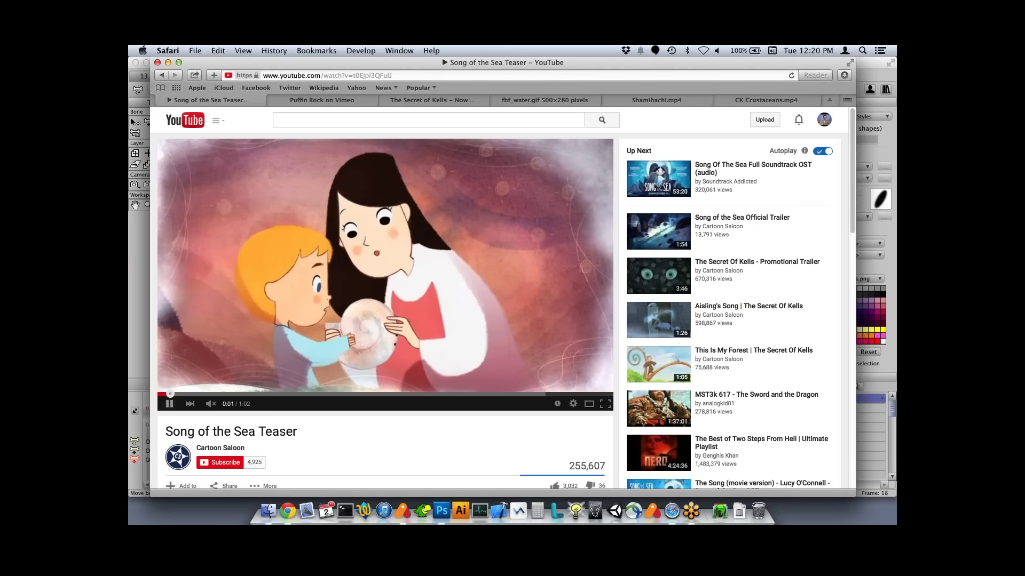
pyautogui.click(167, 377)
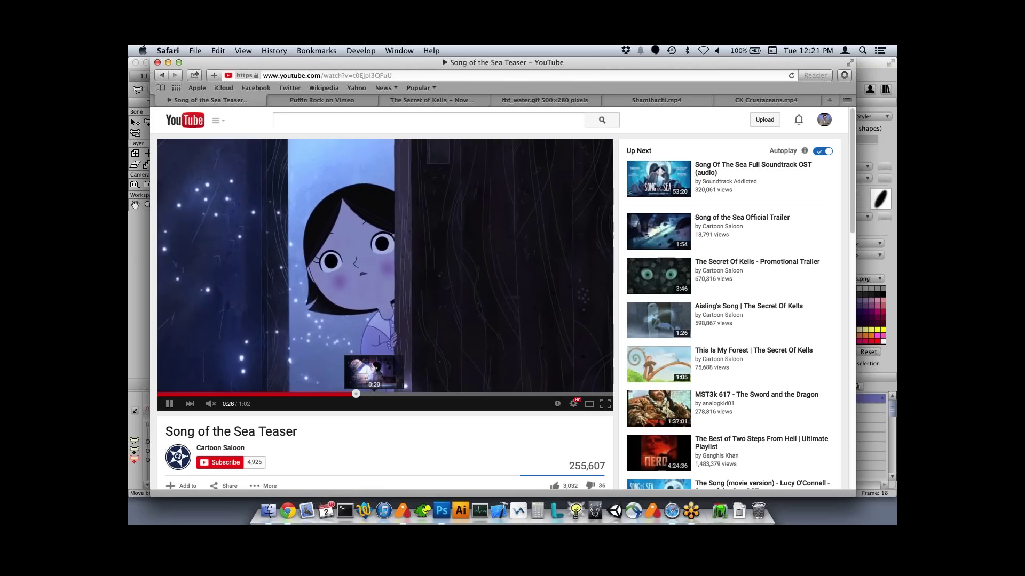
# - Skip ahead in the Song of the Sea Teaser and pause it on the forest scene at 0:39
pyautogui.click(413, 394)
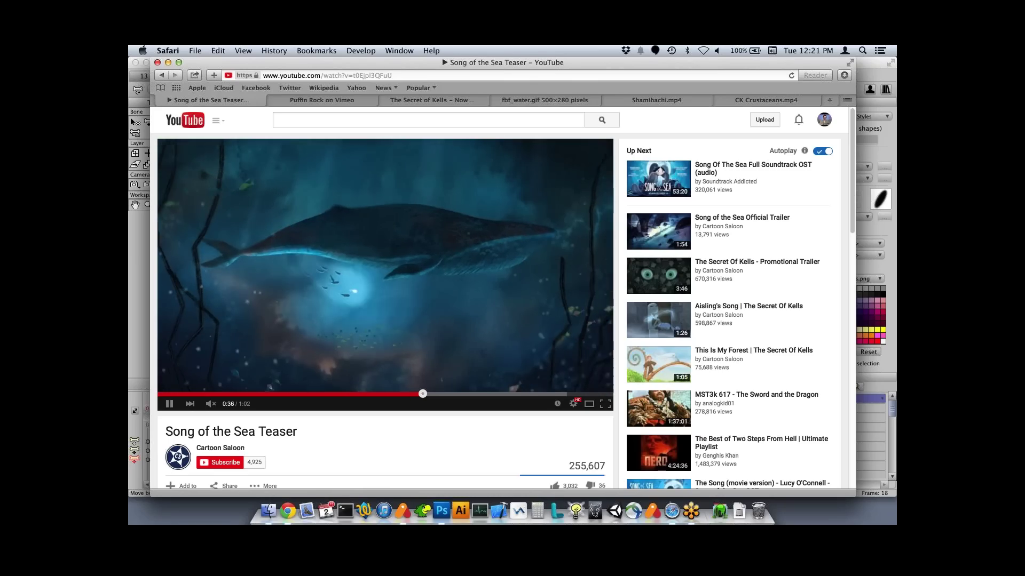
pyautogui.click(420, 394)
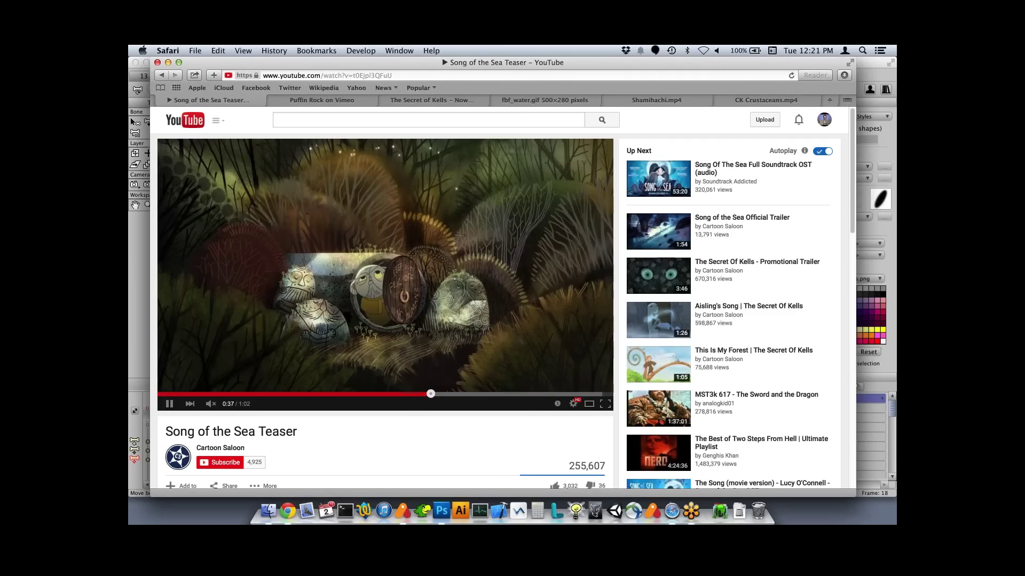
pyautogui.press('space')
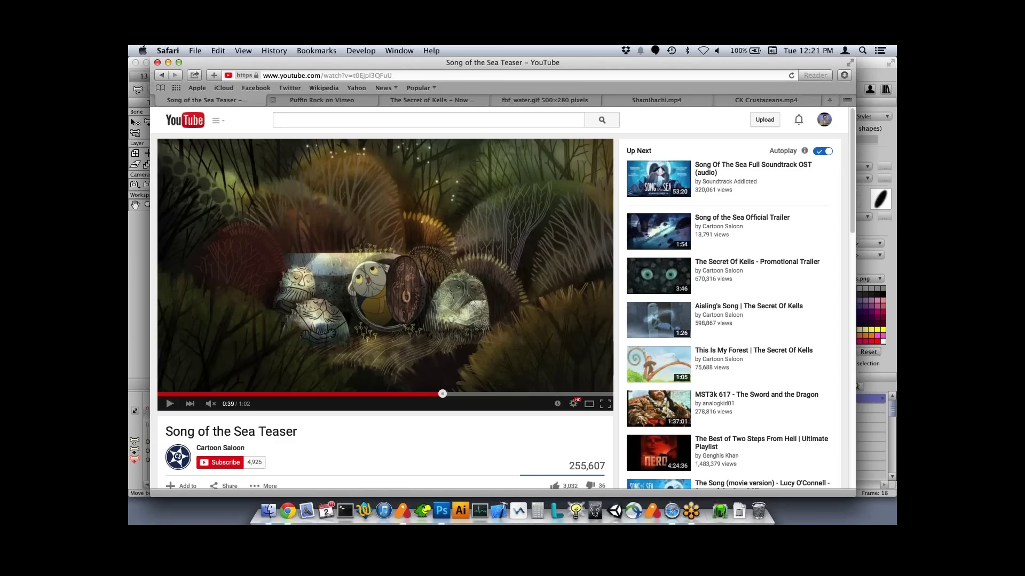
# - Play the Puffin Rock video on Vimeo
pyautogui.click(271, 99)
pyautogui.scroll(-5, 499, 299)
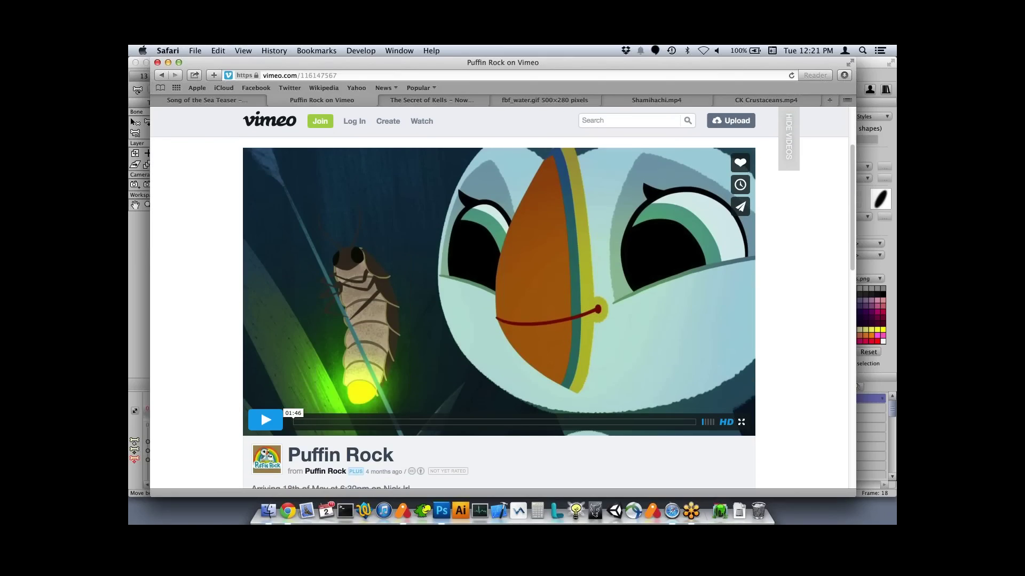
pyautogui.click(265, 420)
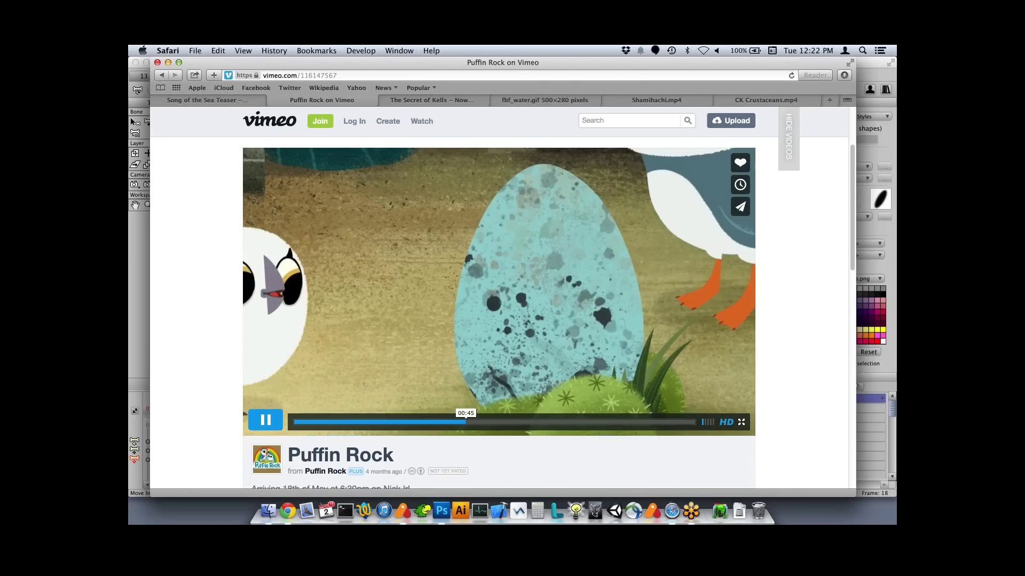
# - Switch to Anime Studio Pro, create a new document and draw a large, tilted five-pointed star across the canvas centre
pyautogui.press('super+Tab')
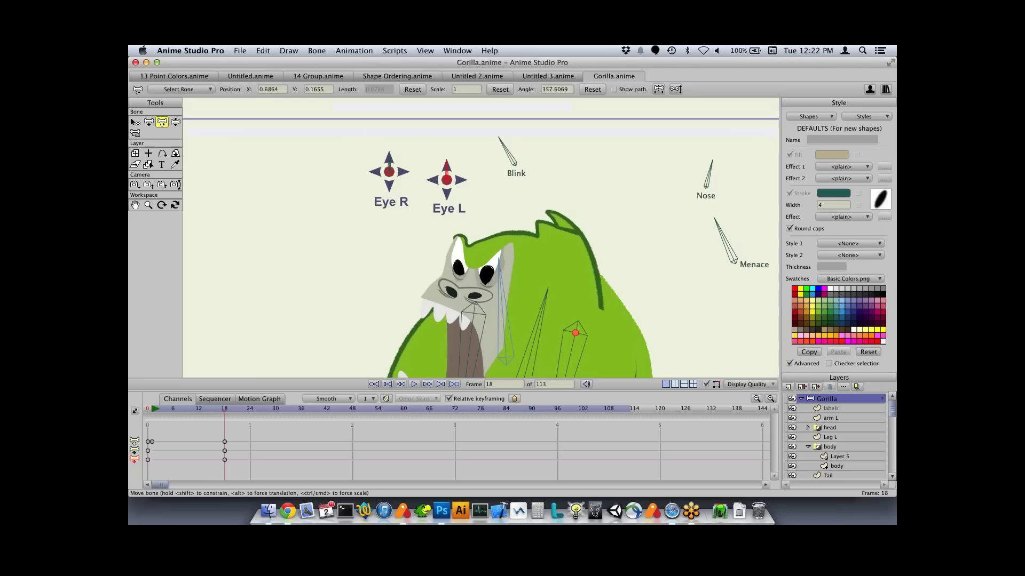
pyautogui.press('super+n')
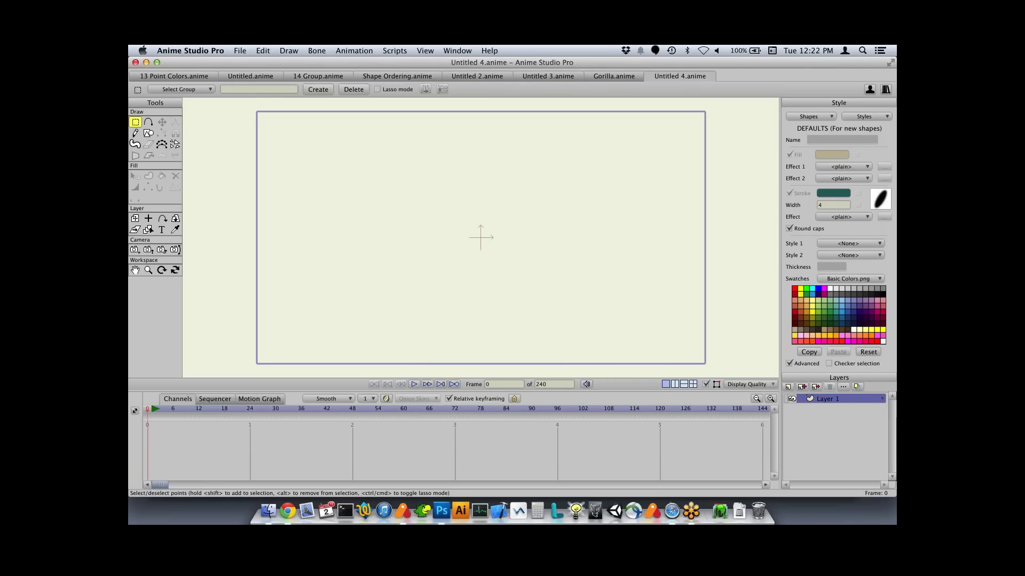
pyautogui.press('r')
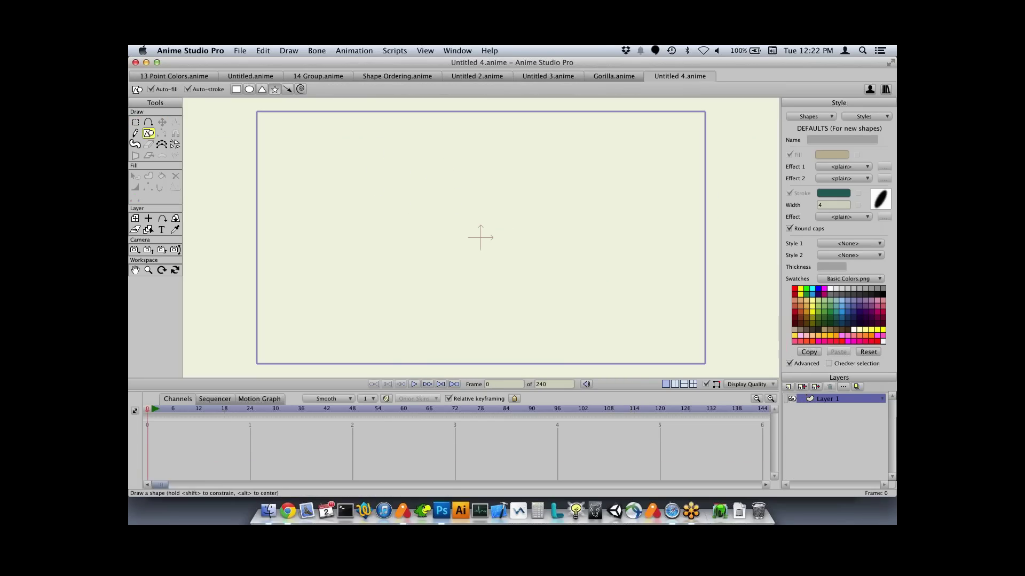
pyautogui.moveTo(393, 165)
pyautogui.mouseDown()
pyautogui.moveTo(551, 286)
pyautogui.moveTo(494, 250)
pyautogui.mouseUp()
pyautogui.press('t')
pyautogui.moveTo(396, 176); pyautogui.dragTo(475, 248)
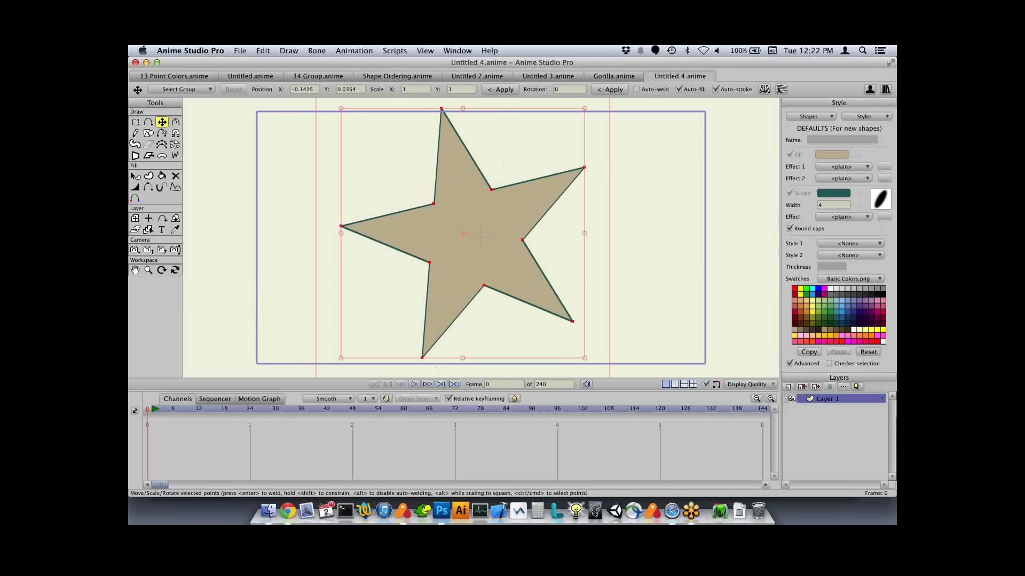
# - Apply an Image Texture fill effect to the star using blackboard.jpg from the fbf samples Images folder, with Tile fill mode
pyautogui.click(135, 176)
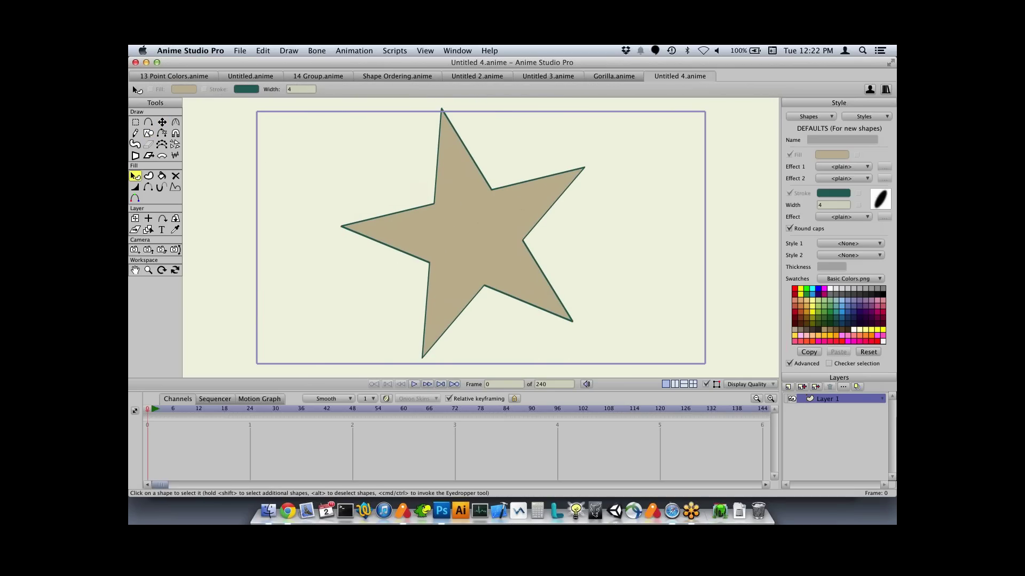
pyautogui.click(472, 233)
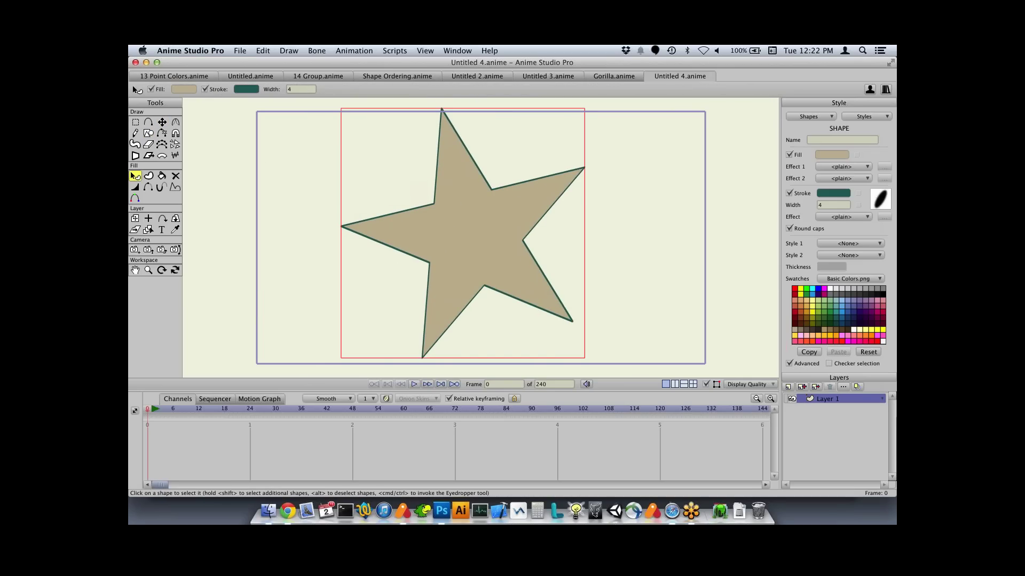
pyautogui.click(843, 166)
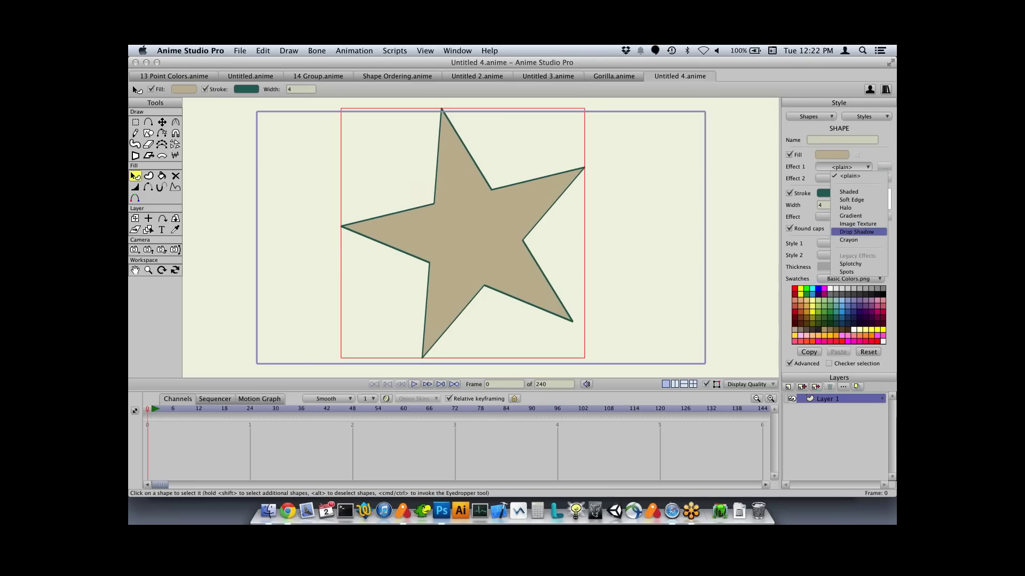
pyautogui.click(854, 224)
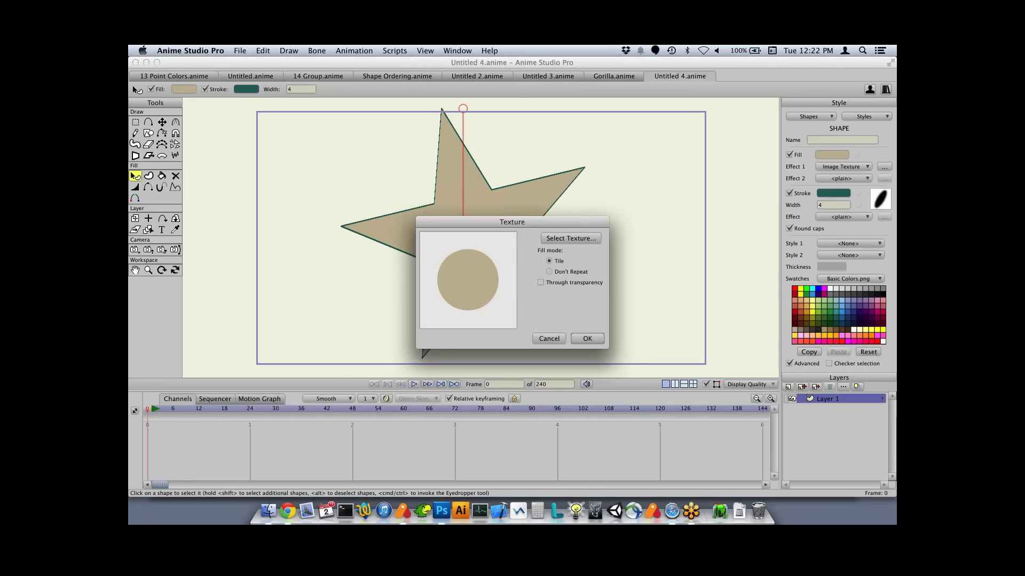
pyautogui.click(570, 238)
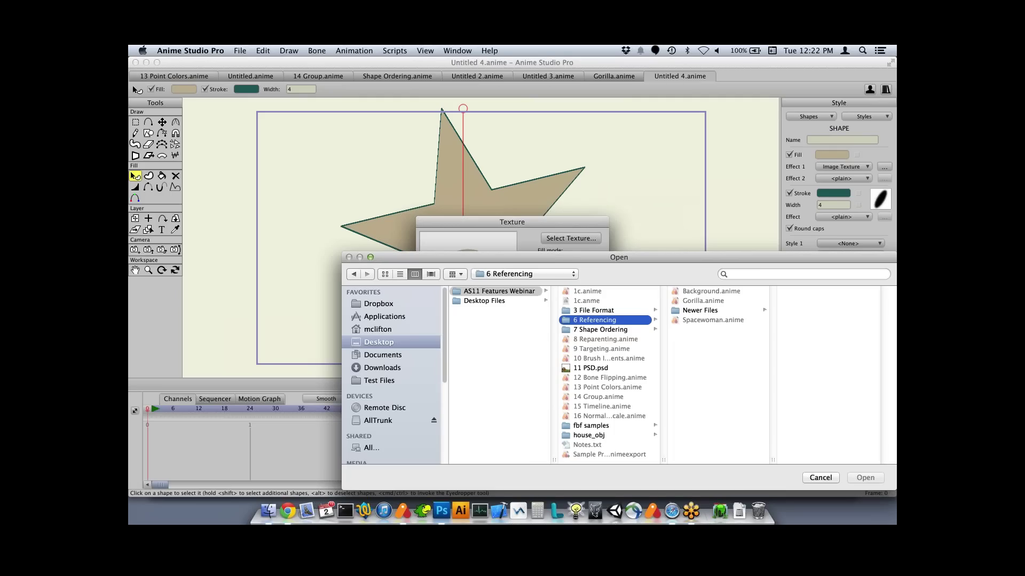
pyautogui.click(591, 425)
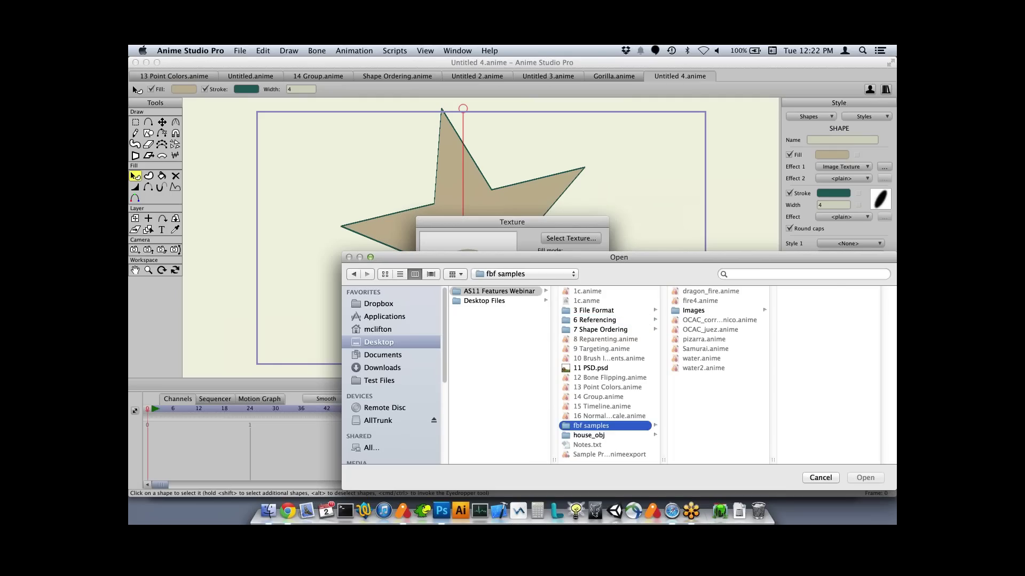
pyautogui.click(693, 310)
pyautogui.doubleClick(806, 291)
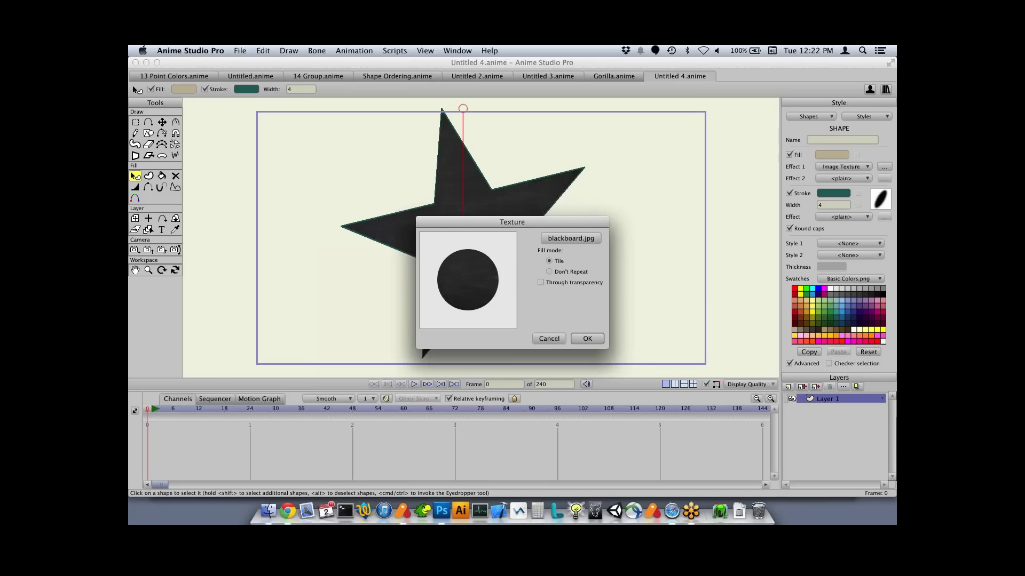
pyautogui.press('Return')
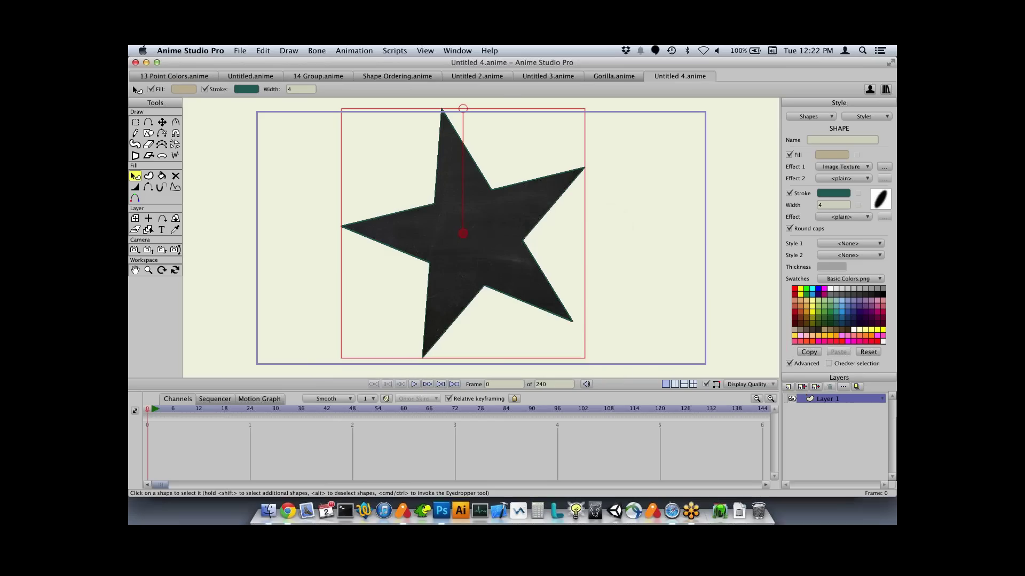
# - Shift the blackboard texture's centre within the star and rotate it toward the star's upper-right tip
pyautogui.moveTo(462, 233); pyautogui.dragTo(480, 274)
pyautogui.moveTo(480, 149); pyautogui.dragTo(577, 207)
pyautogui.moveTo(480, 274); pyautogui.dragTo(492, 233)
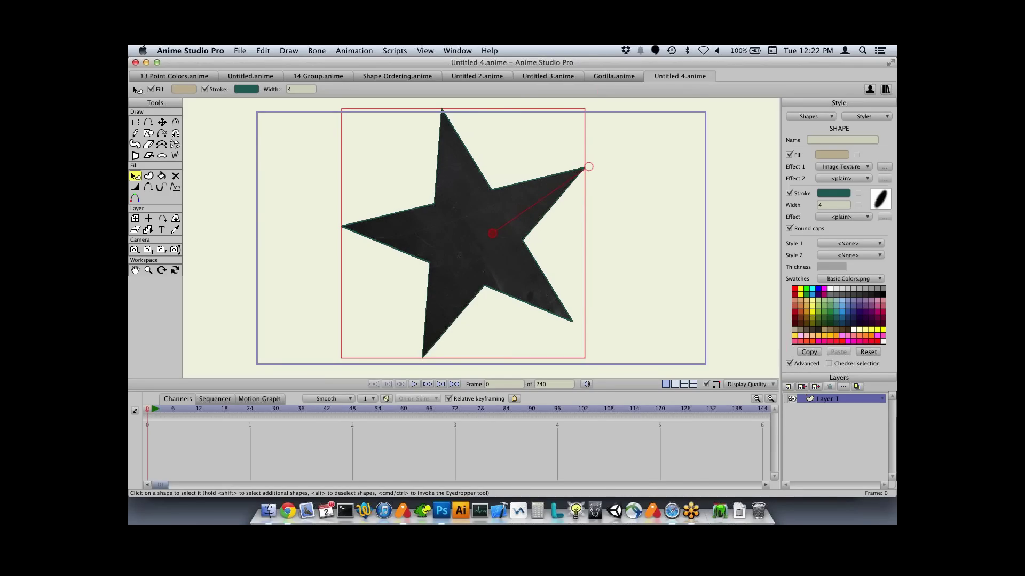
# - Replace the star's fill texture with TestTexture.png from the Desktop Files folder
pyautogui.click(884, 167)
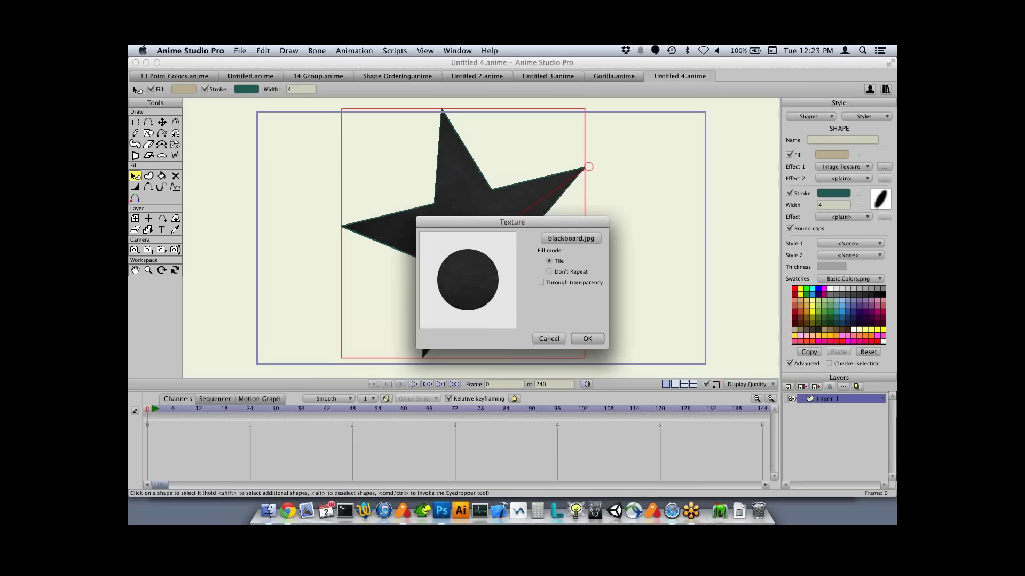
pyautogui.click(570, 238)
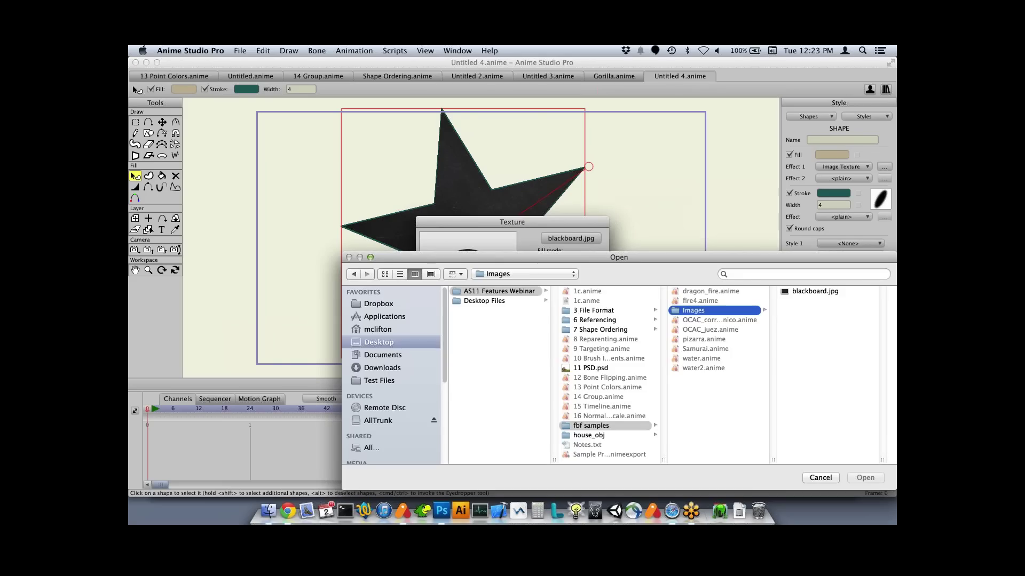
pyautogui.click(484, 300)
pyautogui.press('t')
pyautogui.press('Return')
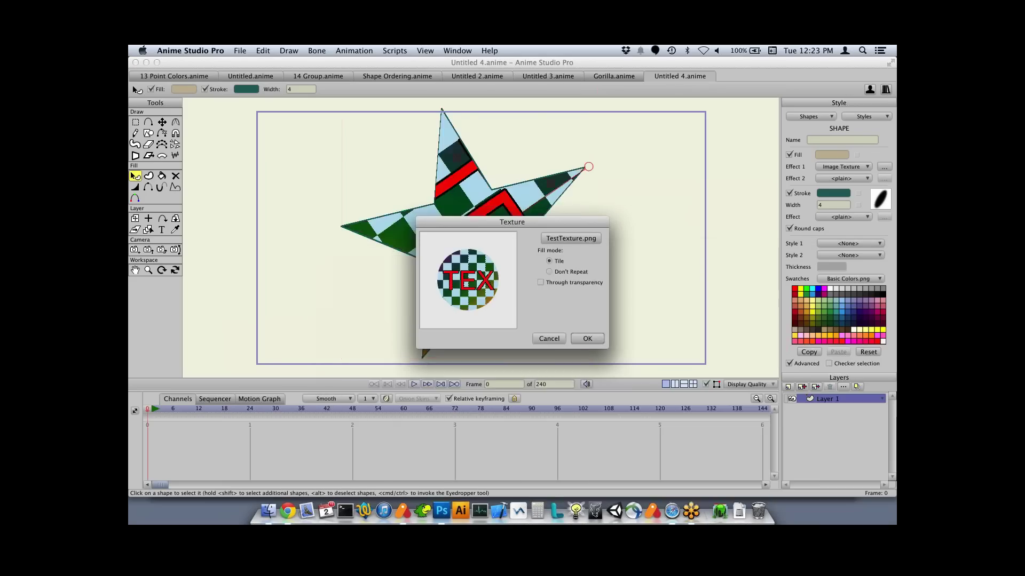
pyautogui.press('Return')
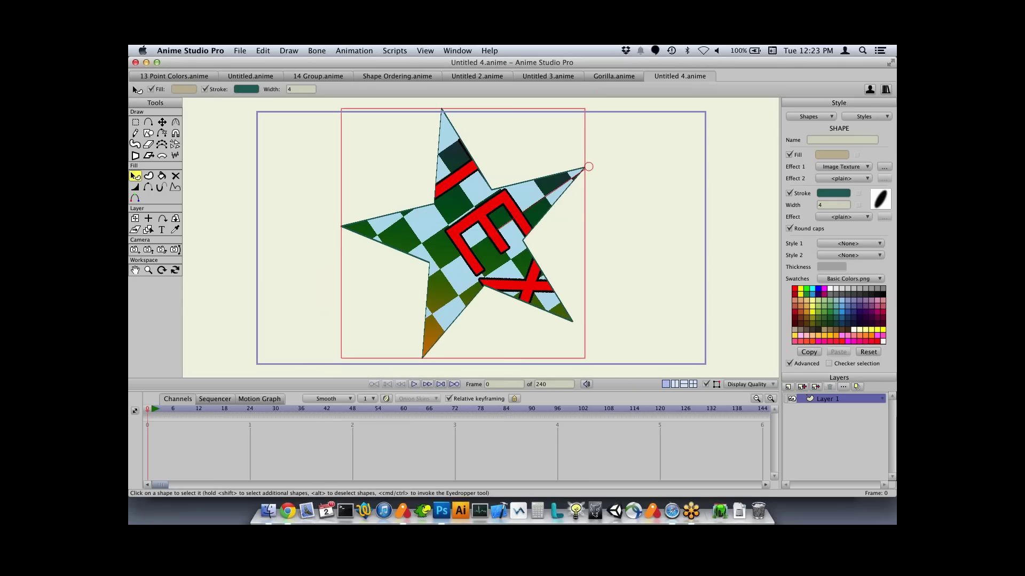
# - Reposition the test texture inside the star and turn and scale it so its lettering stands nearly upright
pyautogui.moveTo(494, 230); pyautogui.dragTo(479, 215)
pyautogui.moveTo(574, 151); pyautogui.dragTo(497, 88)
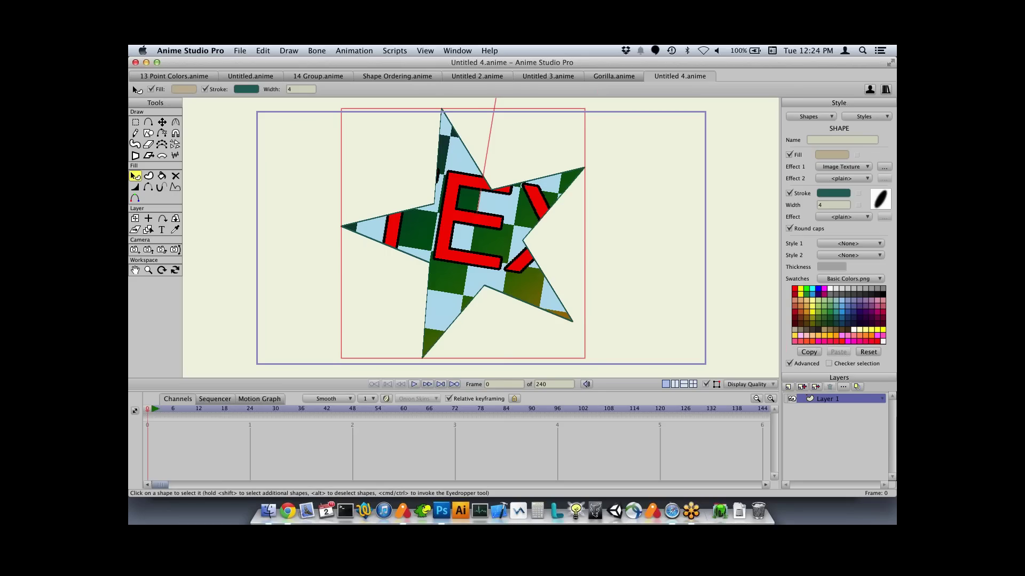
# - Switch to PowerPoint and start the webinar slide show from the current information slide
pyautogui.click(614, 76)
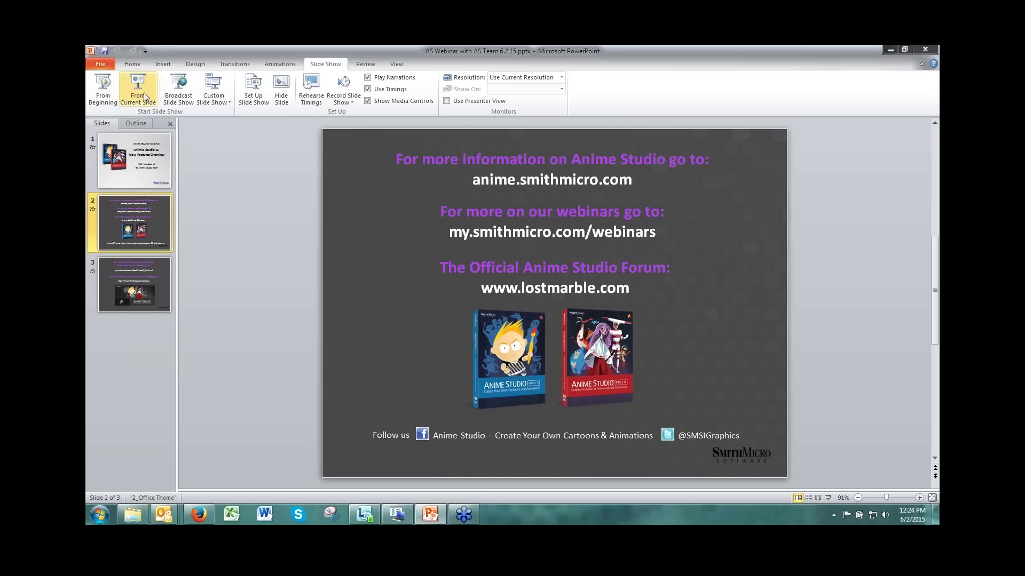
pyautogui.click(142, 91)
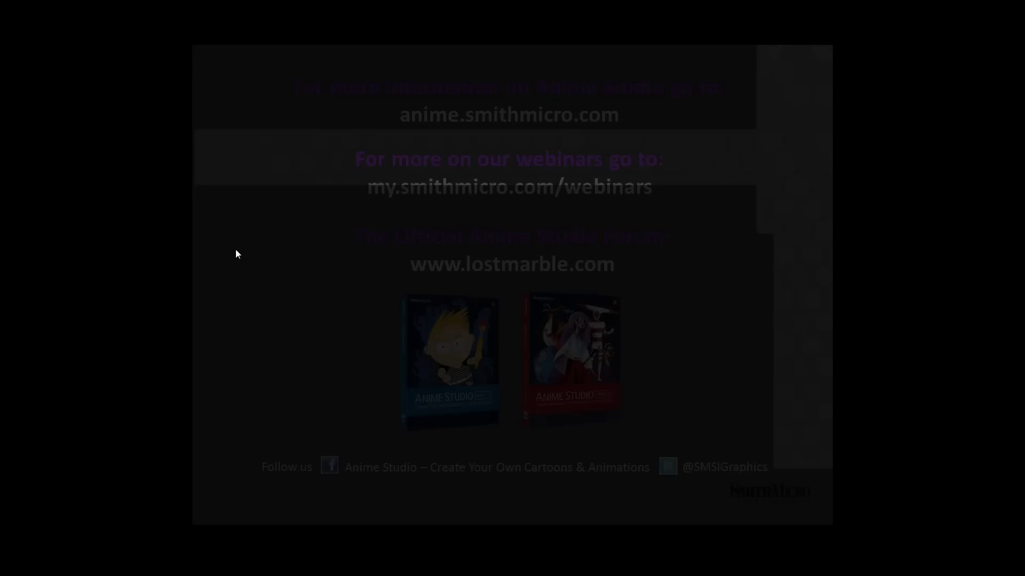